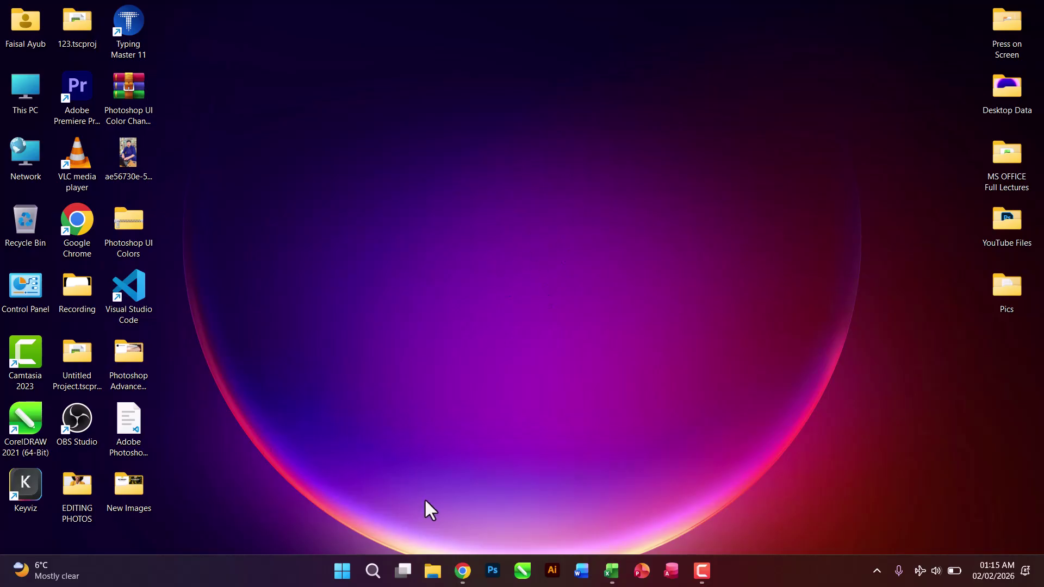
- Switch to Excel with the Daily work file workbook open on the EditingGroup sheet
left_click(464, 571)
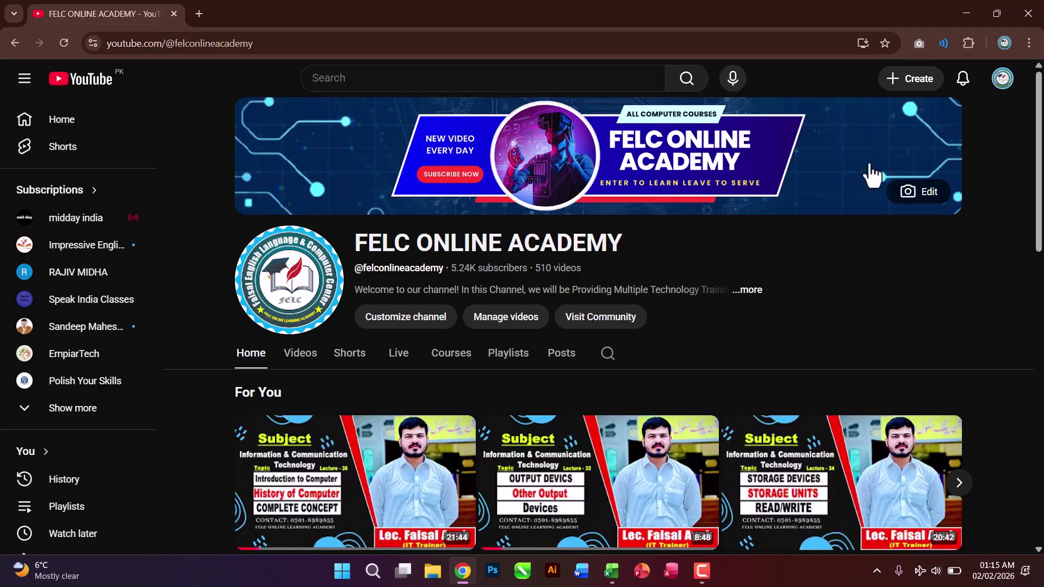
left_click(954, 13)
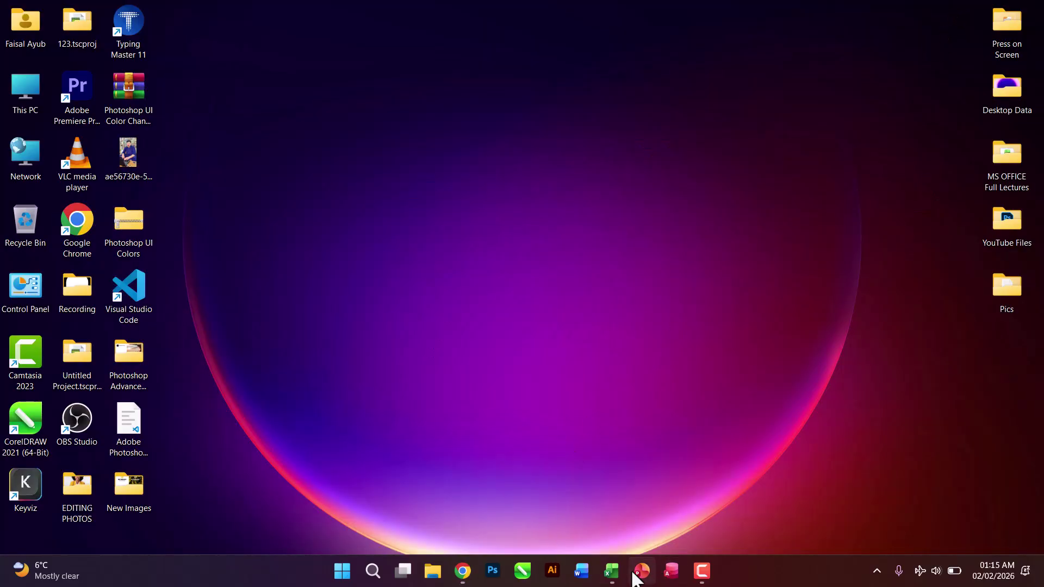
left_click(611, 570)
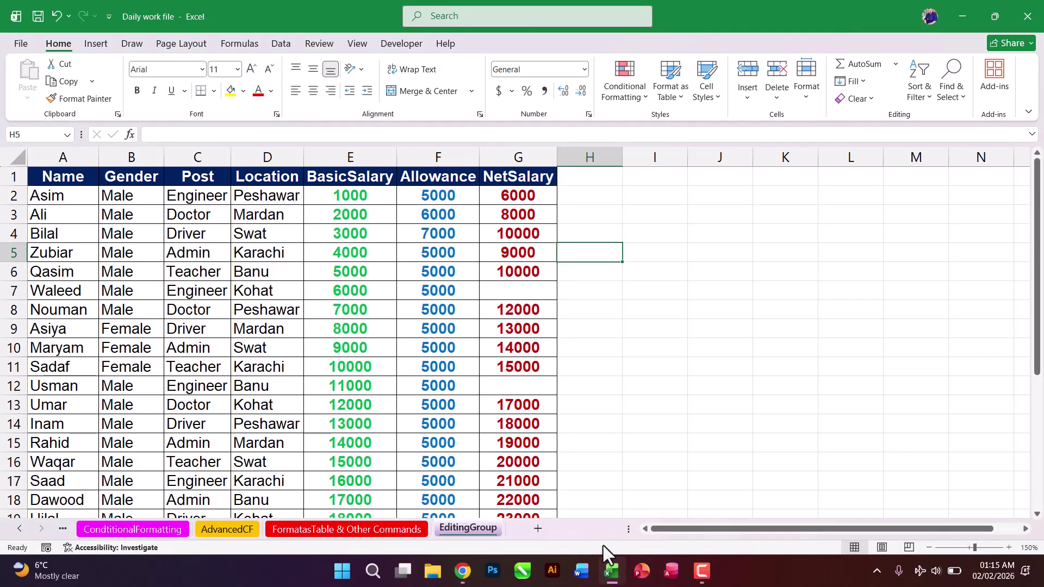
left_click(605, 277)
- Look over the salary table, the AutoSum function list and the available formula tools
left_click_drag(91, 181, 491, 426)
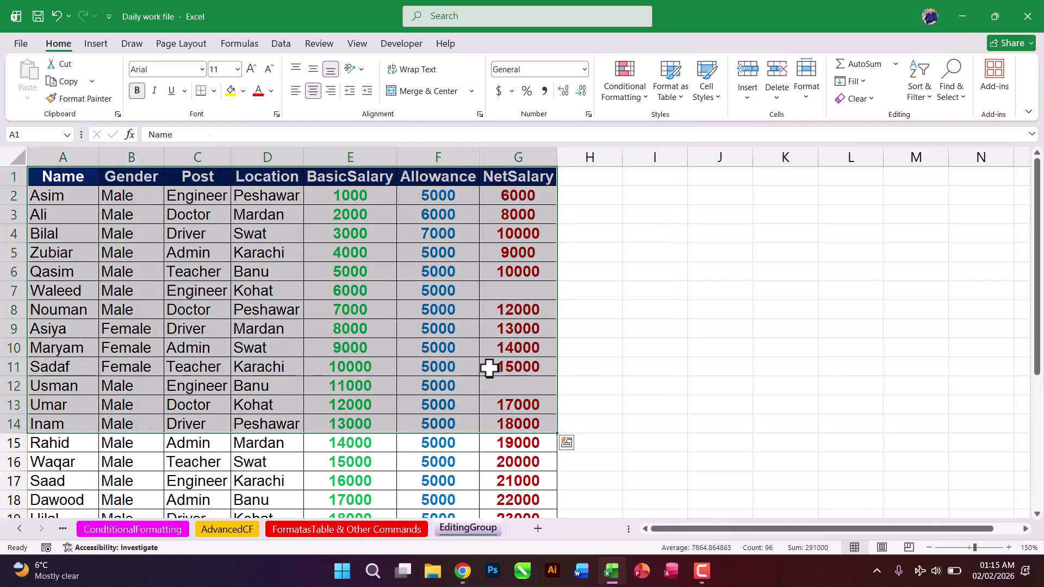
left_click(489, 368)
left_click_drag(60, 179, 494, 360)
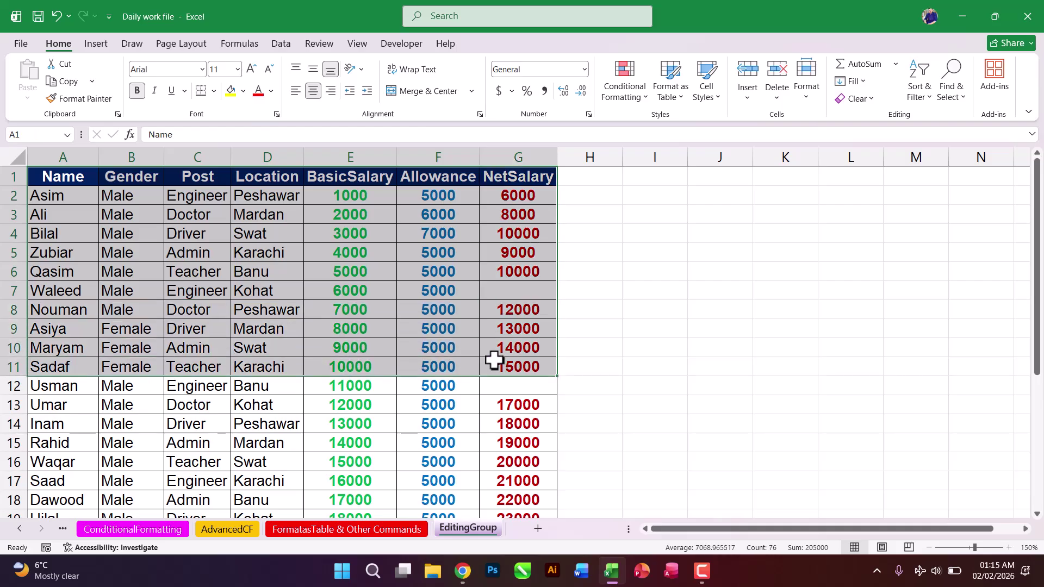
left_click(424, 327)
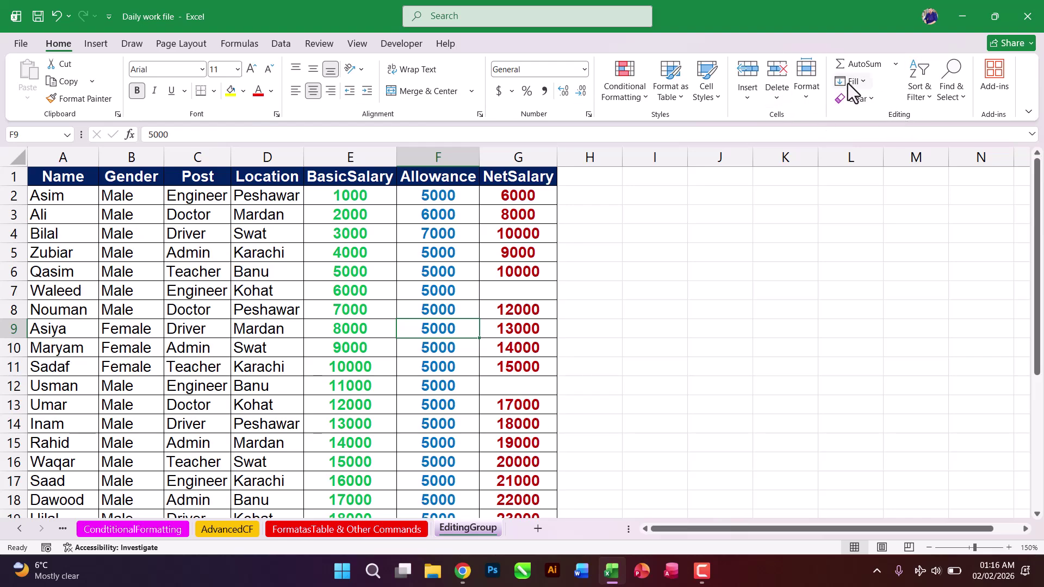
left_click(895, 65)
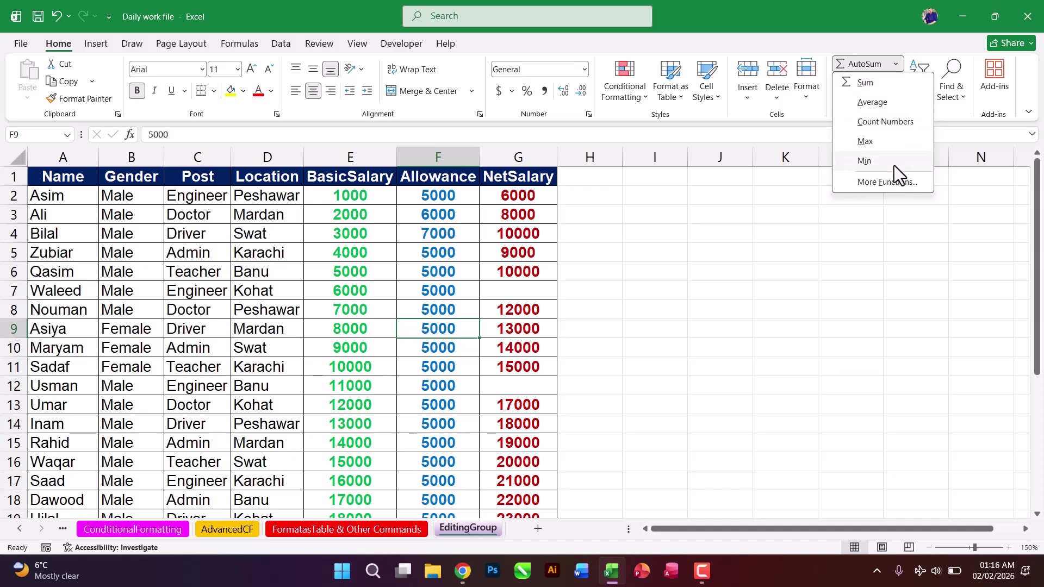
left_click(754, 239)
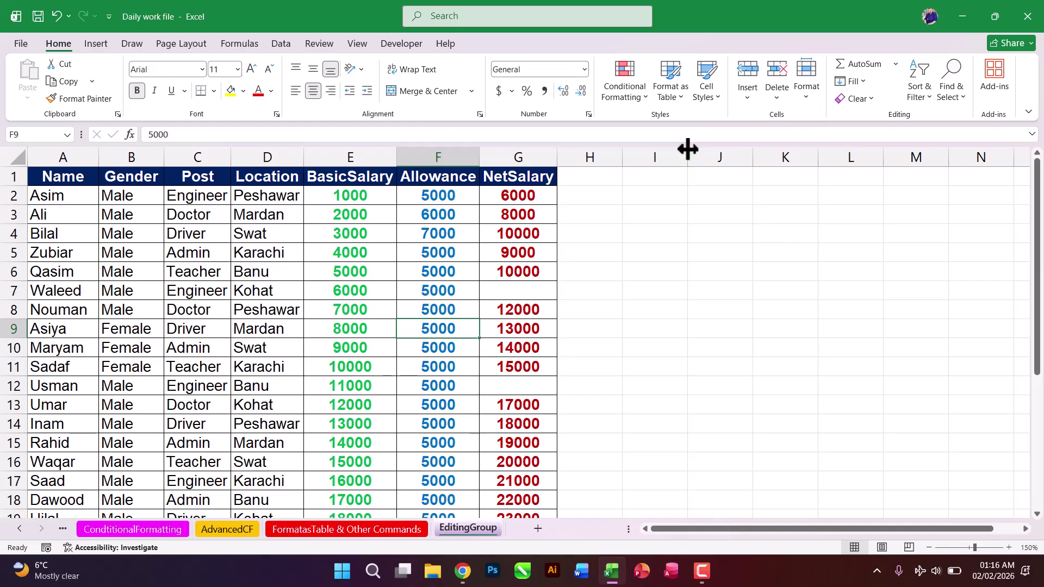
left_click(227, 45)
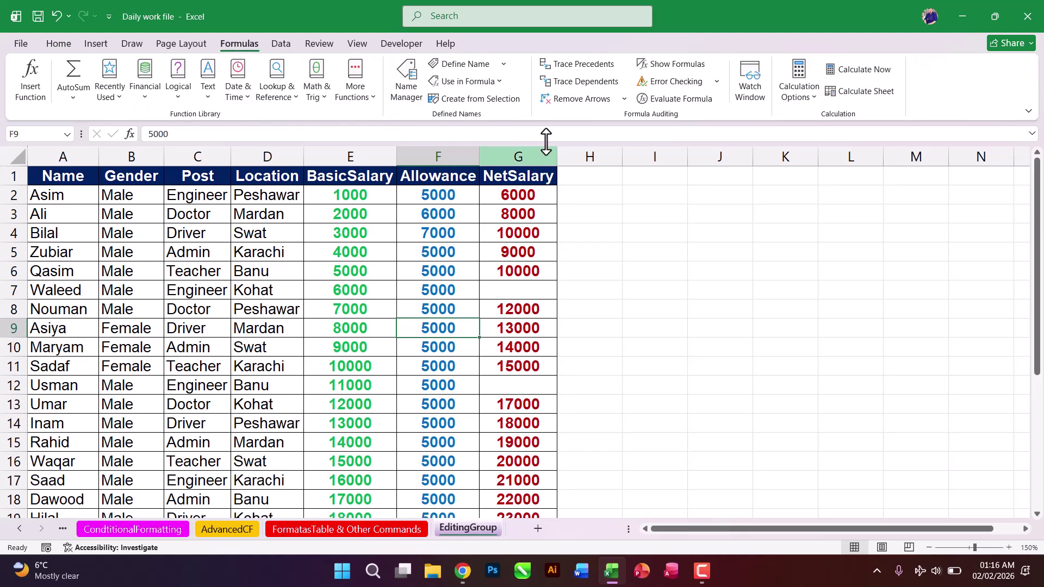
left_click(61, 43)
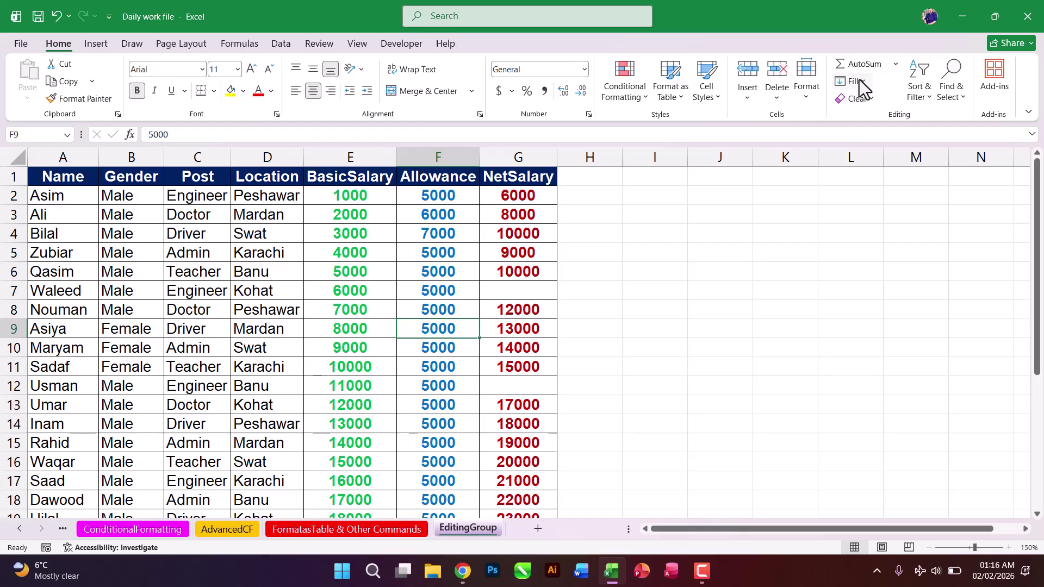
- Enter FELC in the empty cell J1 beyond the salary table
left_click(728, 218)
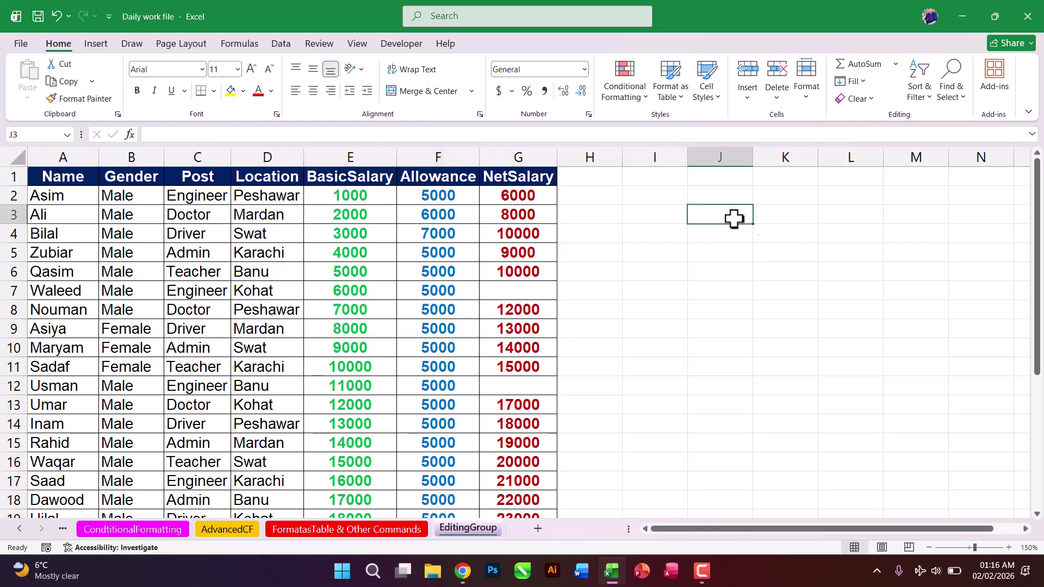
key("Right")
key("Right")
key("Right")
key("Right")
key("Right")
key("Right")
key("Right")
key("Right")
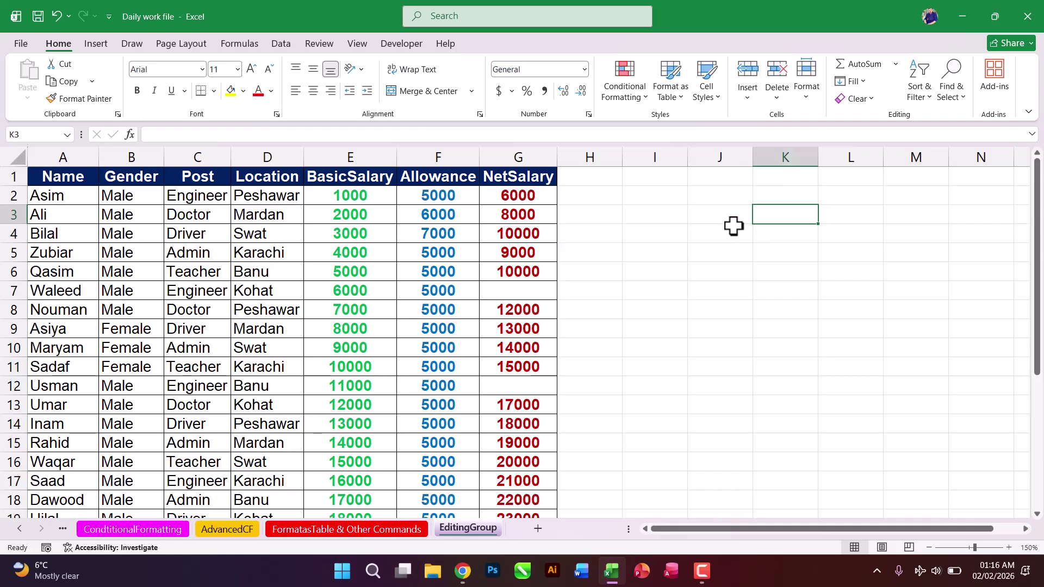
left_click(432, 195)
left_click(402, 180)
left_click(427, 197)
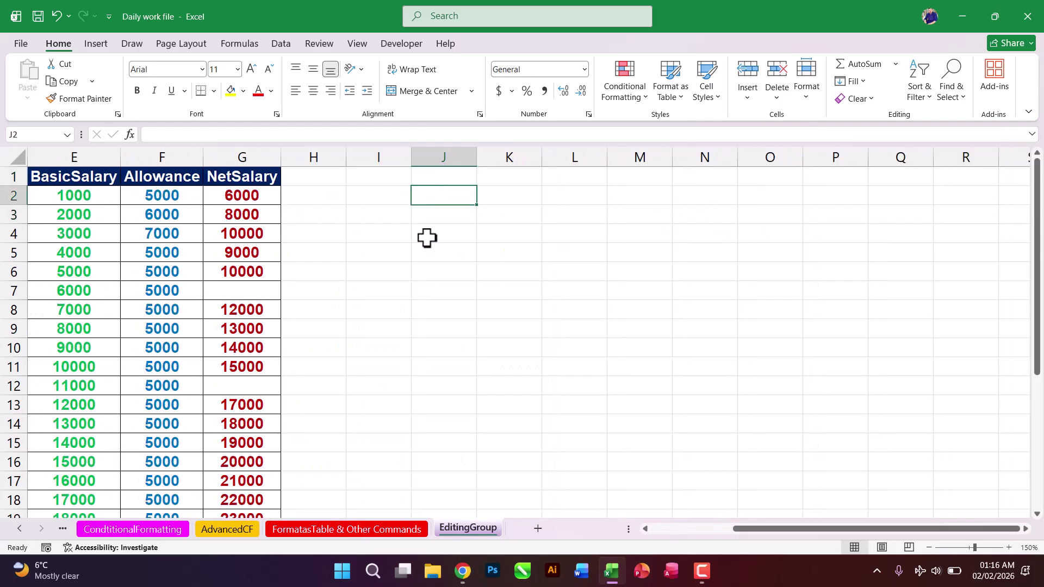
left_click(427, 238)
key("Up")
key("Up")
key("Up")
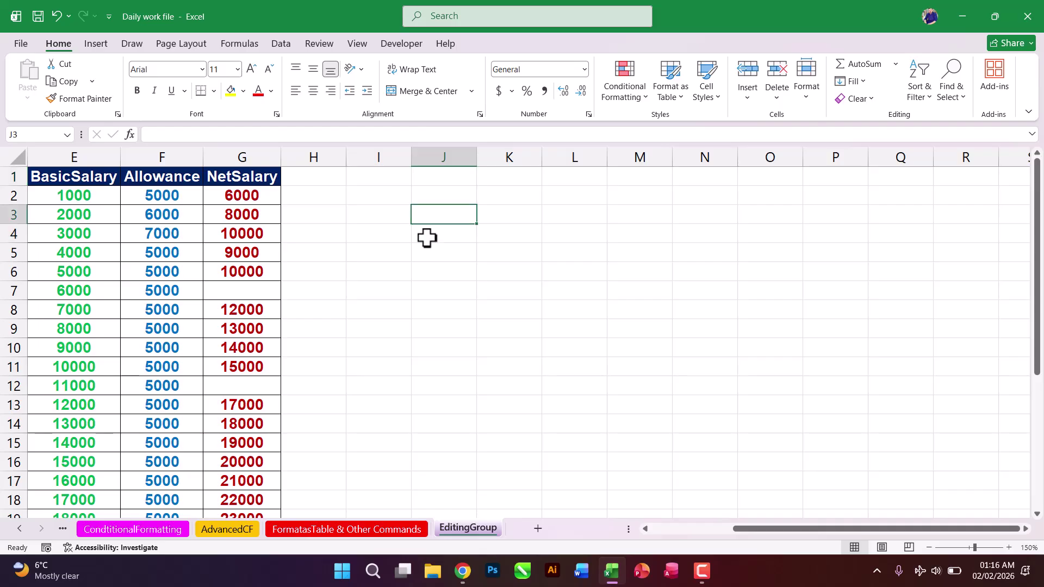
type("FELC")
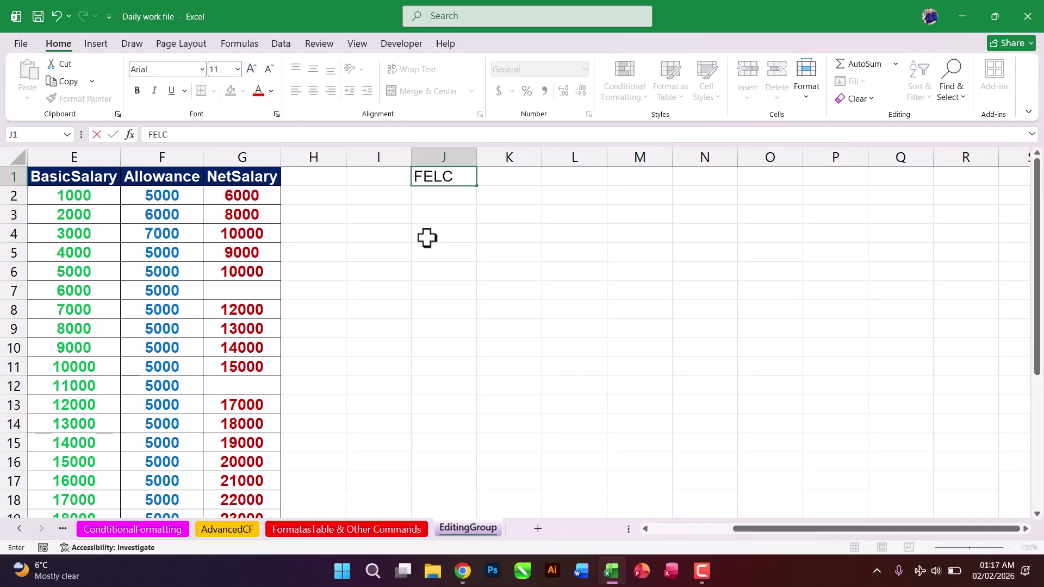
left_click(427, 238)
- Use Fill Down to copy FELC from J1 through J11, and clear the filled range
left_click_drag(435, 178, 440, 364)
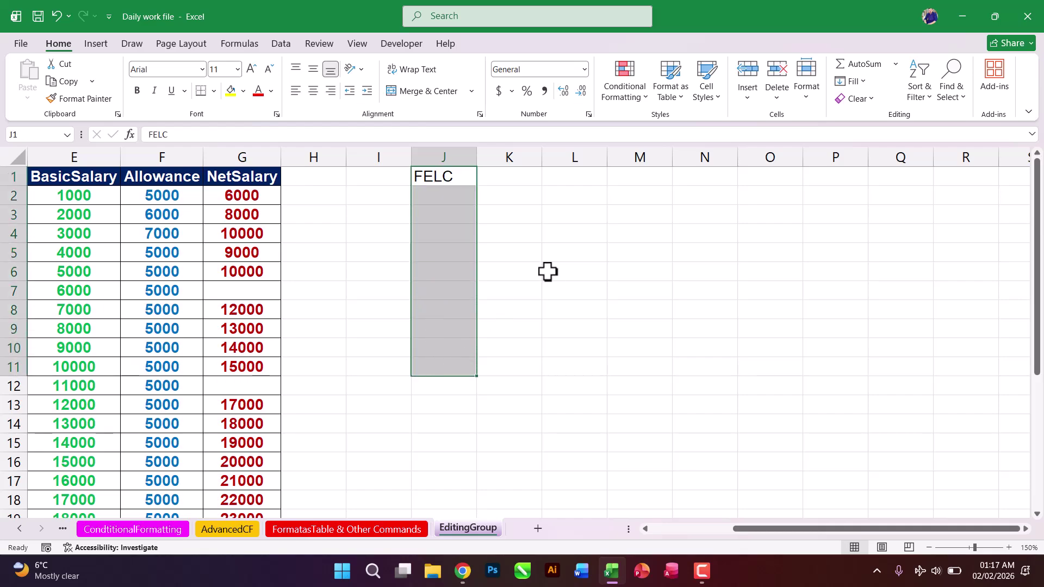
left_click(851, 81)
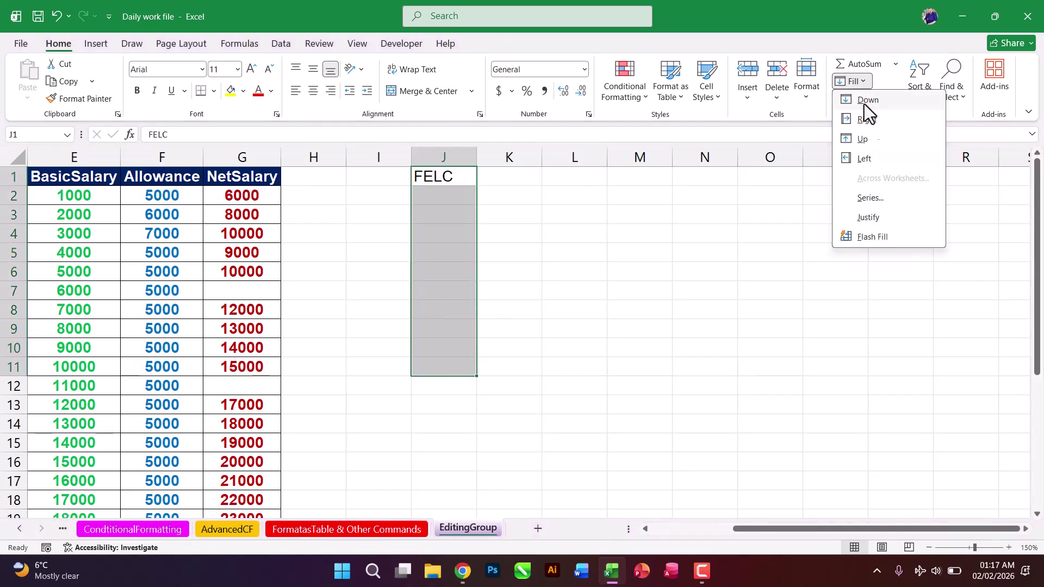
left_click(878, 100)
left_click(576, 239)
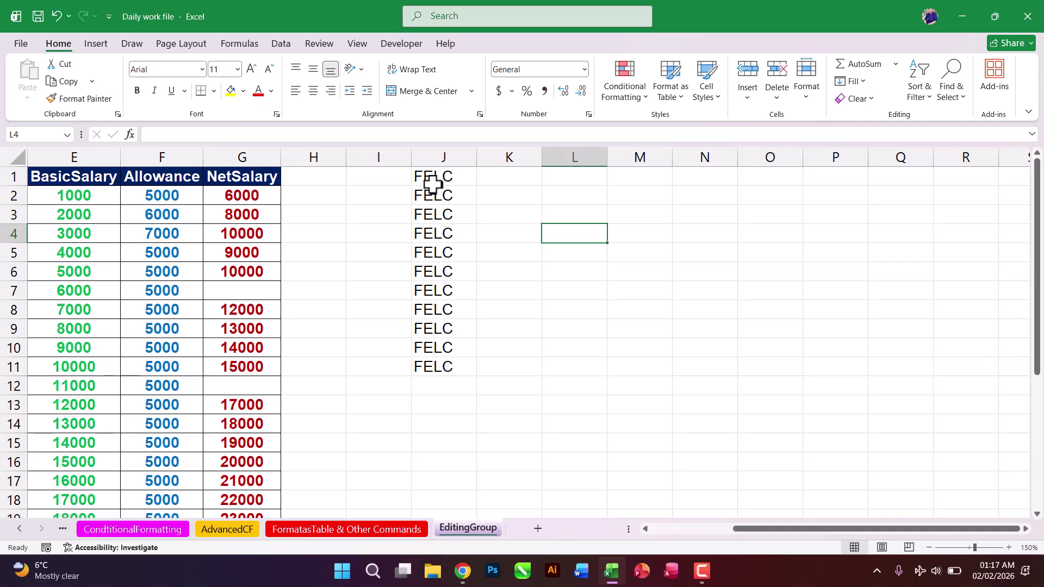
left_click_drag(462, 257, 494, 254)
left_click(494, 254)
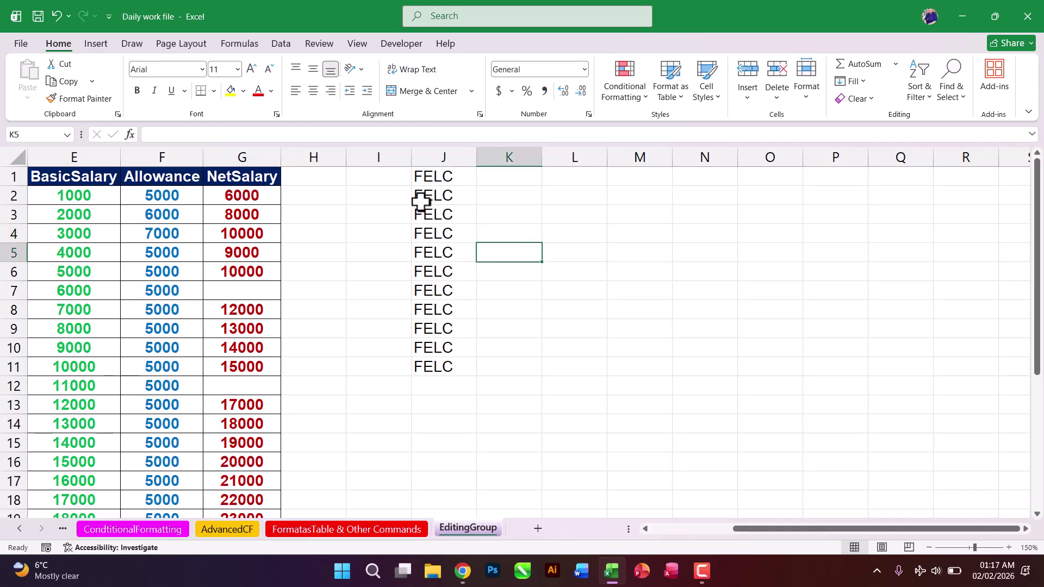
left_click_drag(422, 174, 437, 359)
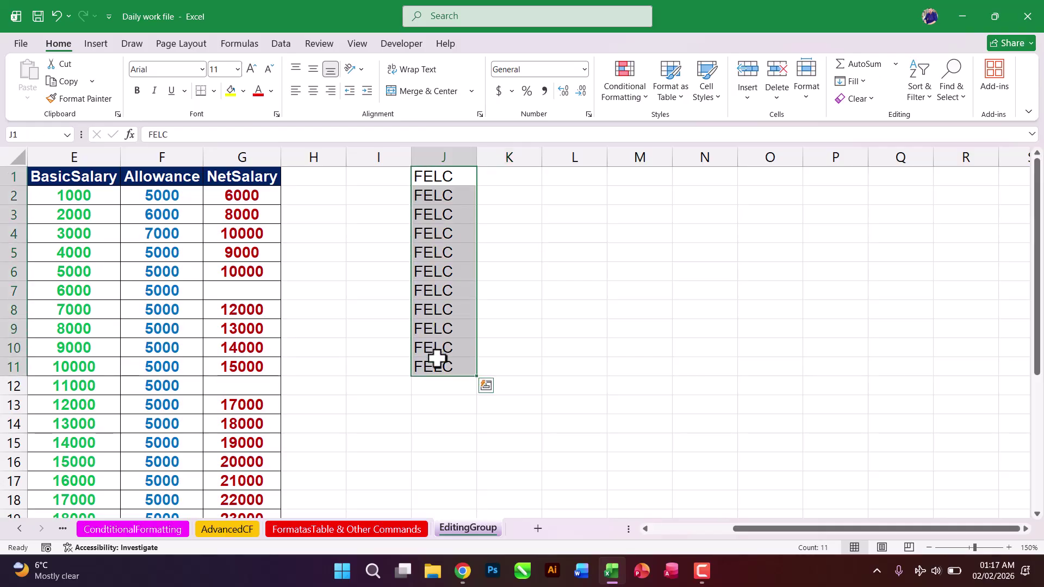
key("Delete")
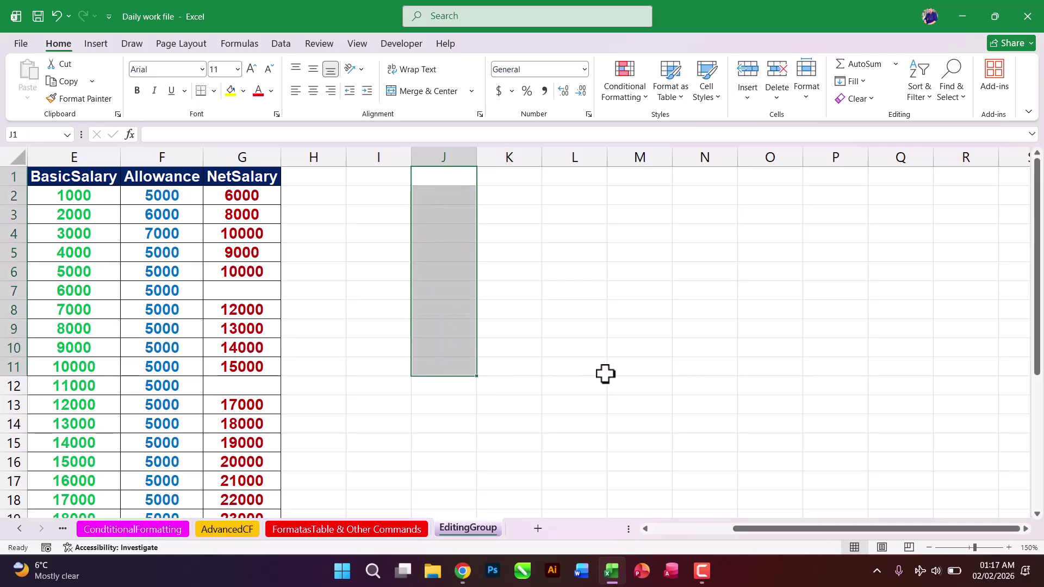
- Enter FELC in cell M10 and select that cell
left_click(652, 344)
type("FELC")
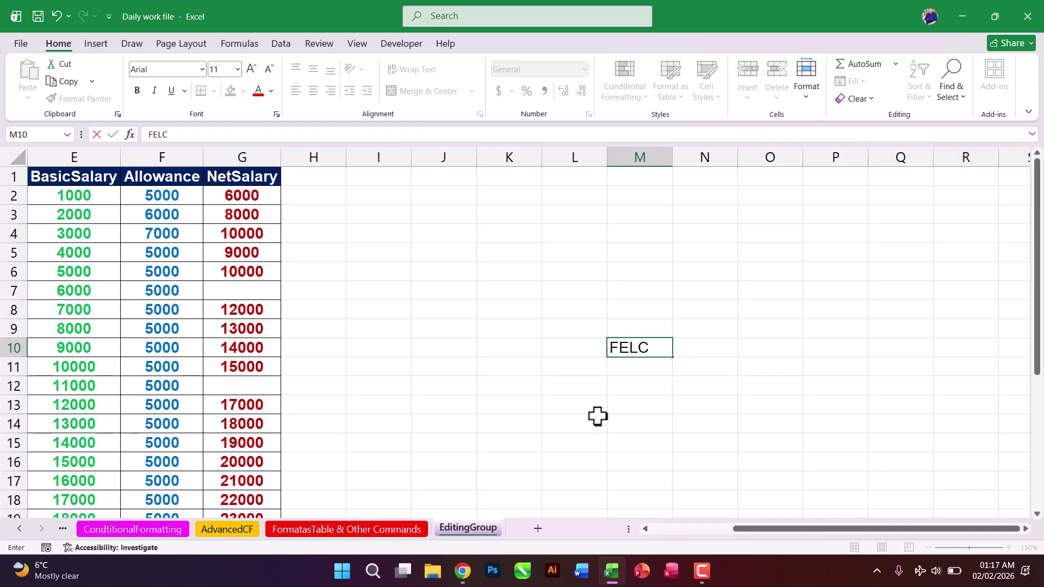
key("Return")
left_click(644, 347)
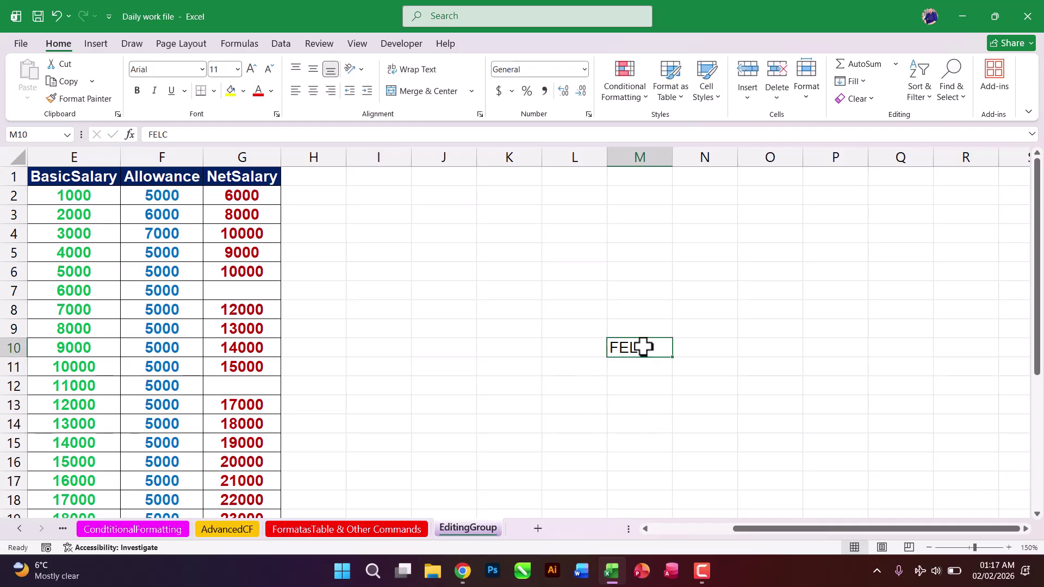
- Use the Fill command to copy FELC from M10 up to M3 and down to M16
left_click(850, 81)
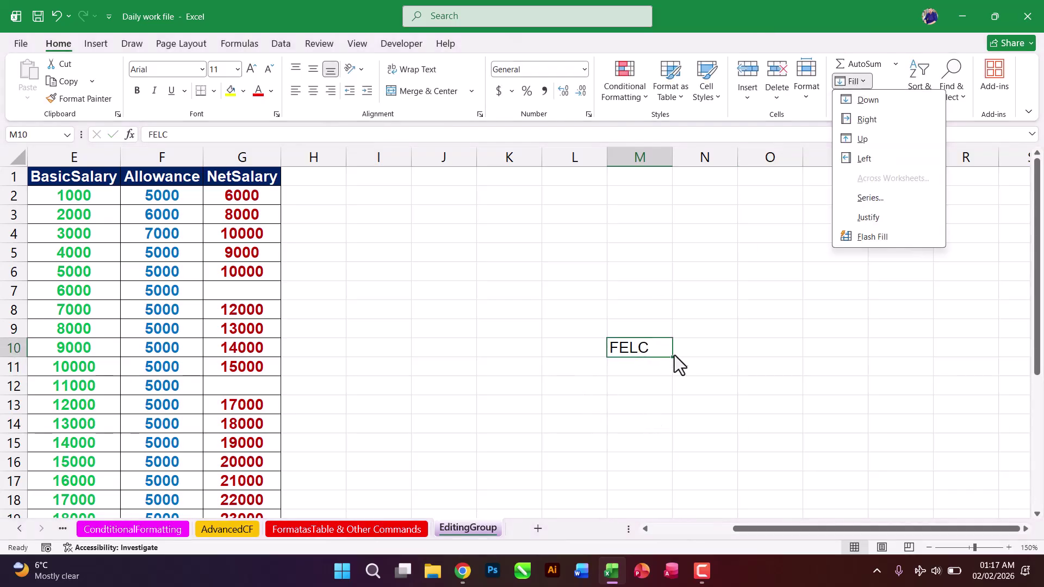
left_click(655, 333)
left_click_drag(645, 347, 634, 221)
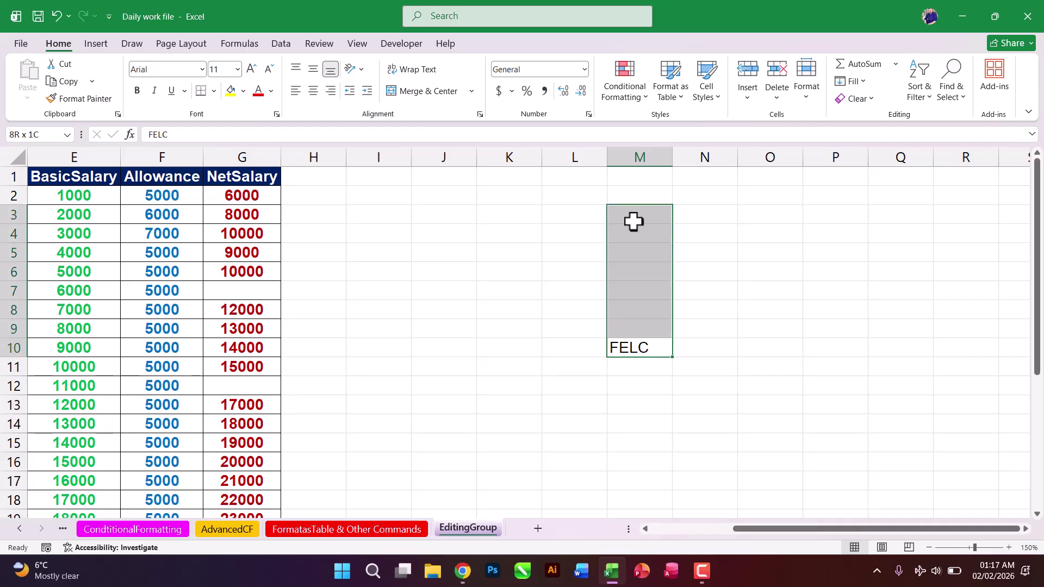
left_click(851, 81)
left_click(870, 138)
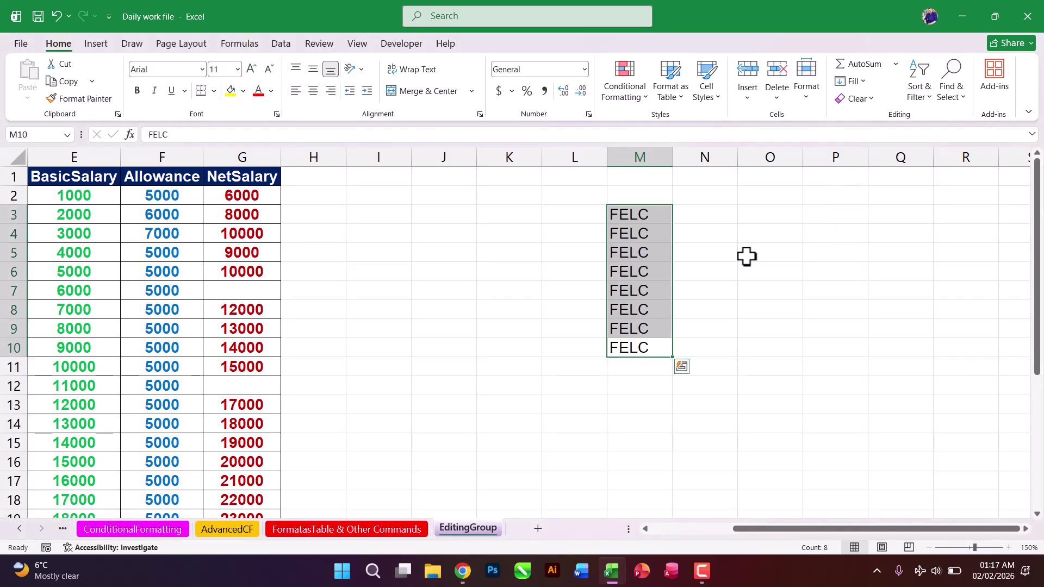
left_click_drag(619, 347, 620, 459)
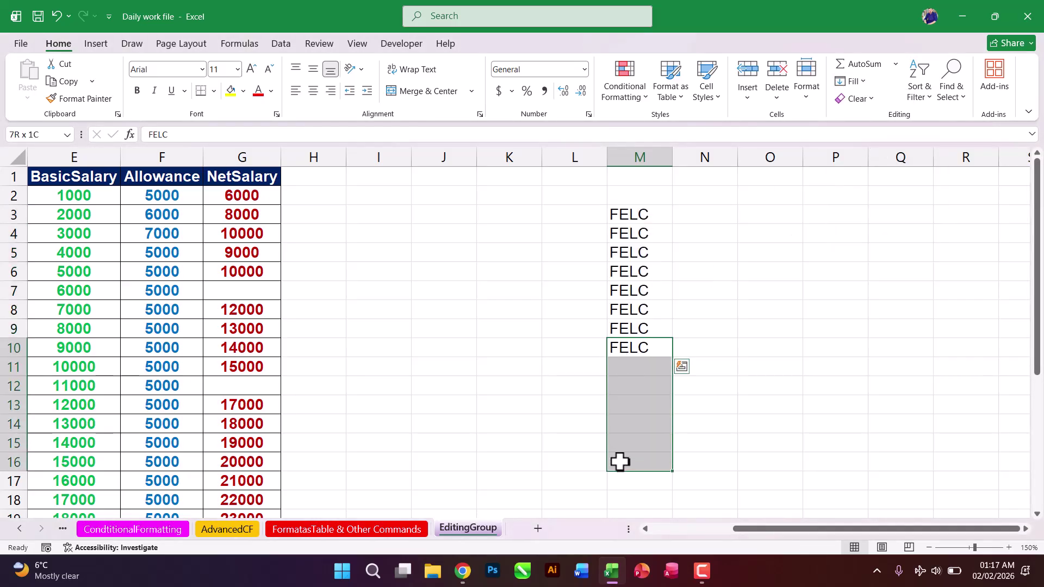
left_click(860, 83)
left_click(871, 100)
- Use the Fill command to copy FELC from M10 left to J10 and right to P10
left_click_drag(609, 347, 454, 346)
left_click(851, 82)
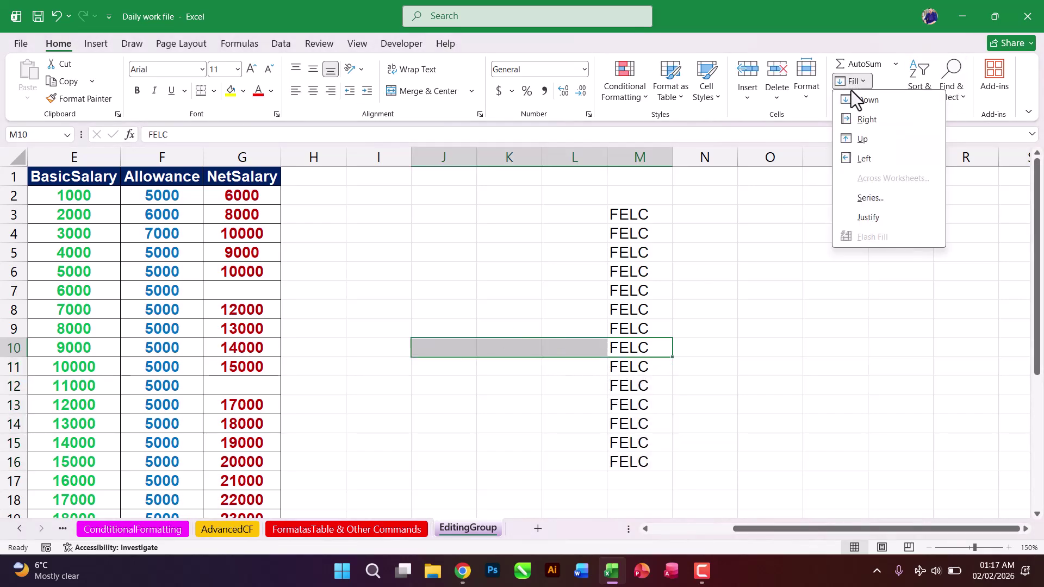
left_click(865, 157)
left_click_drag(654, 354, 834, 347)
left_click(851, 82)
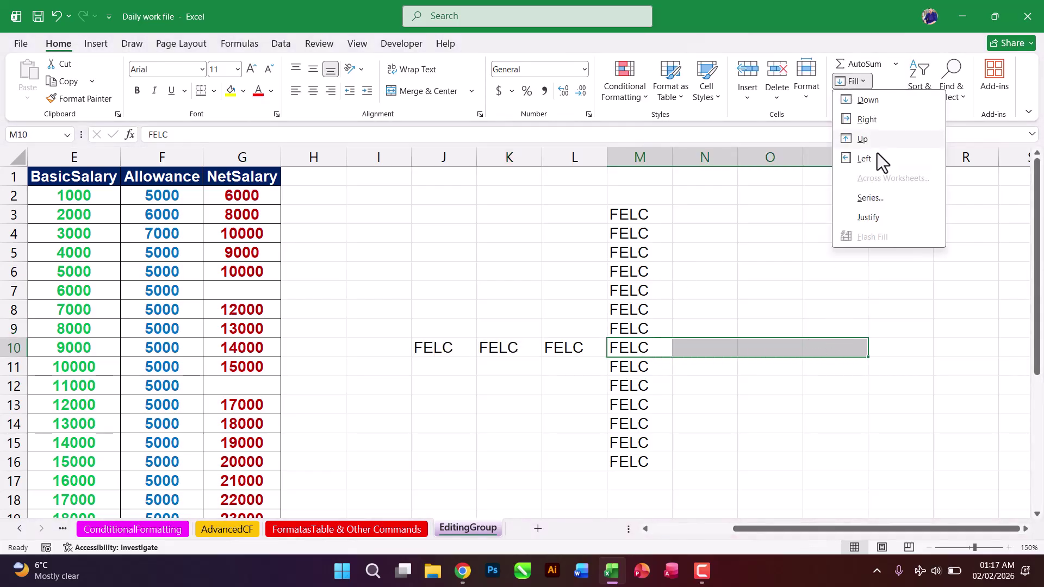
left_click(867, 120)
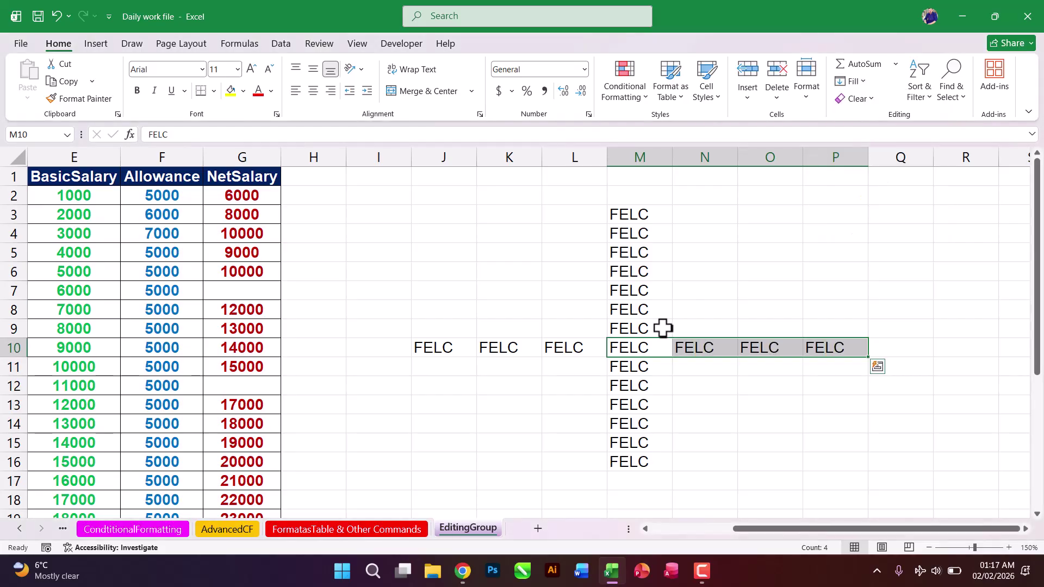
- AutoFill FELC from cell P10 over the range P3:P16 and across row 10 to R10
left_click(656, 305)
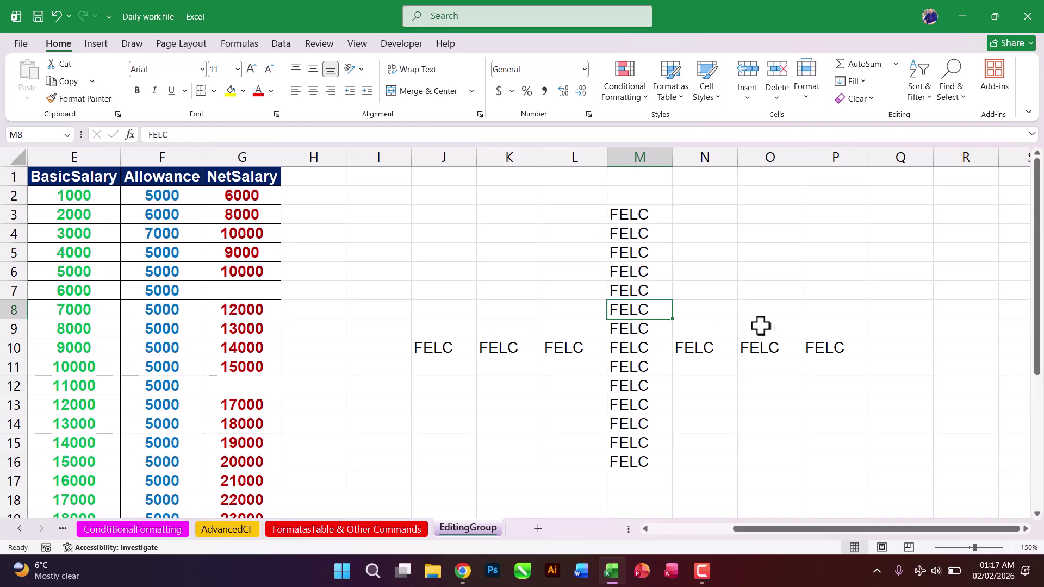
key("Right")
key("Right")
key("Right")
key("Right")
key("Right")
key("Right")
key("Right")
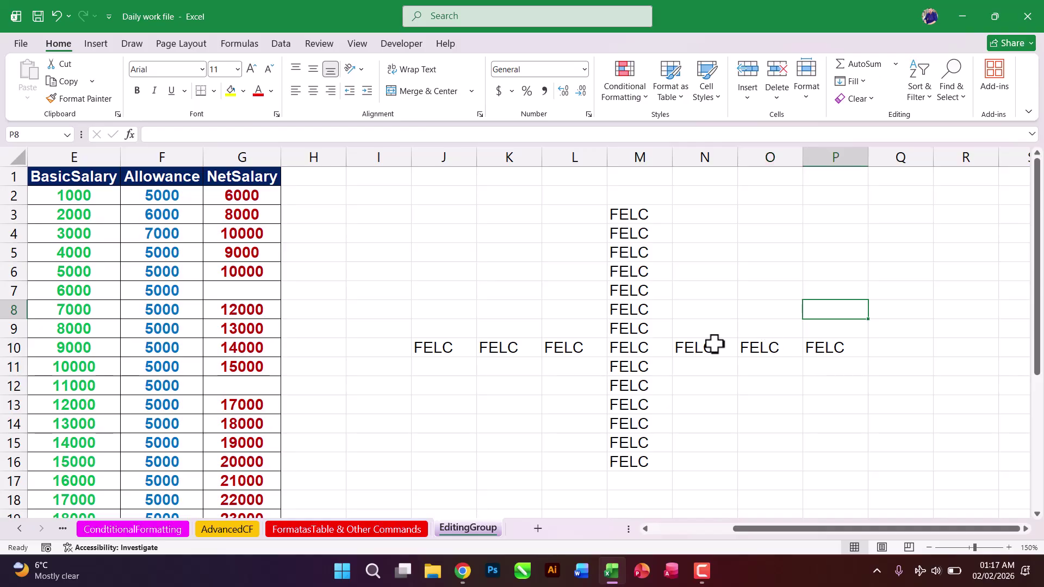
left_click(606, 356)
left_click(667, 346)
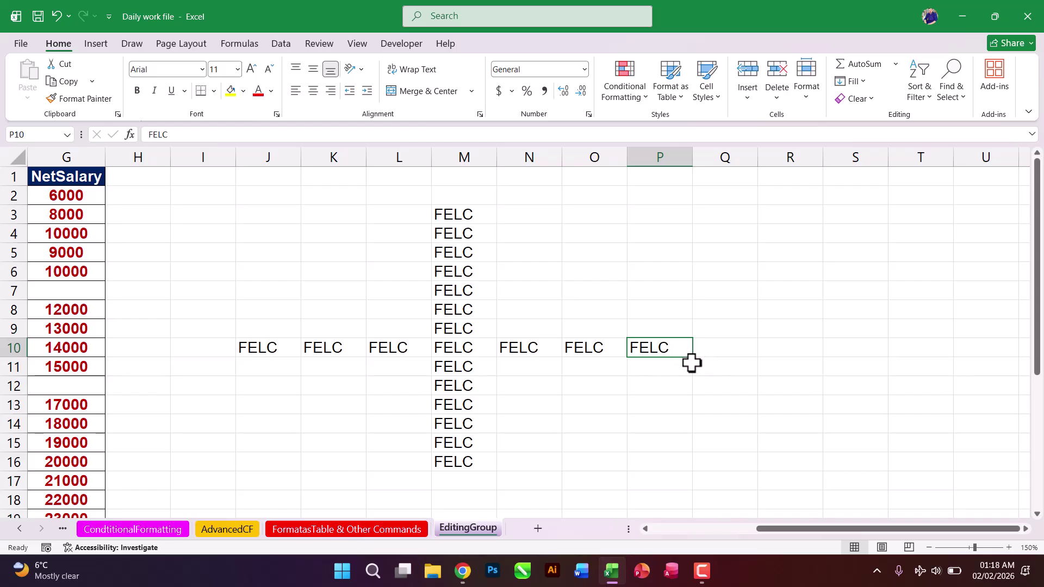
mouse_move(692, 359)
left_mouse_down()
mouse_move(666, 200)
mouse_move(664, 338)
mouse_move(684, 464)
left_mouse_up()
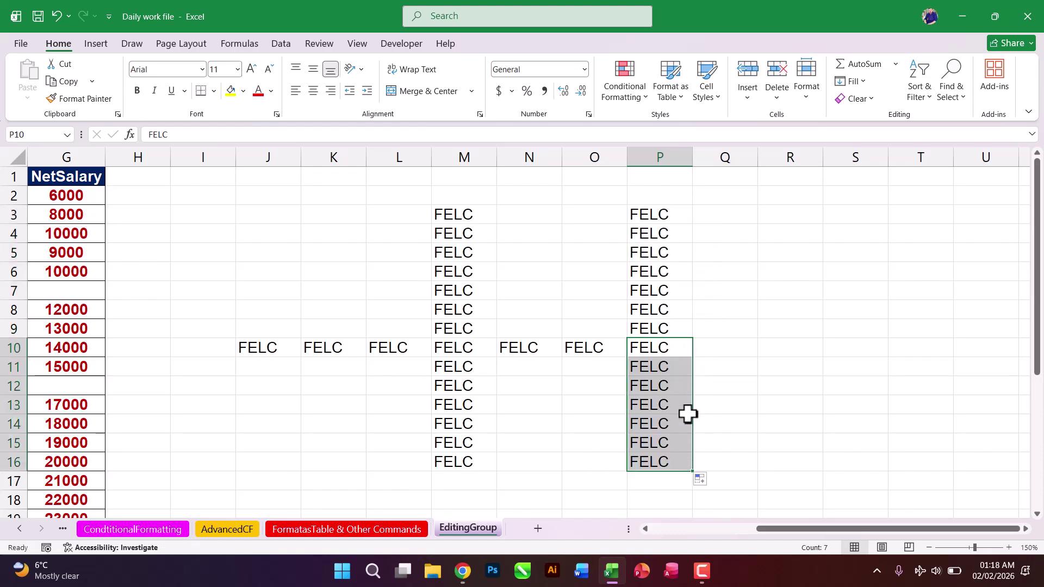
left_click(676, 349)
left_click_drag(692, 359, 829, 361)
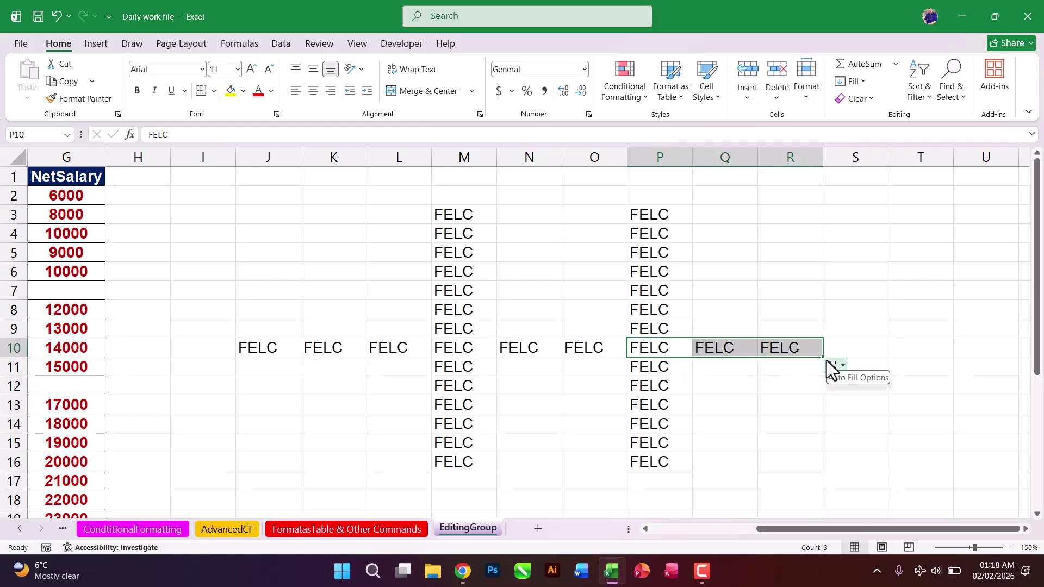
left_click(661, 342)
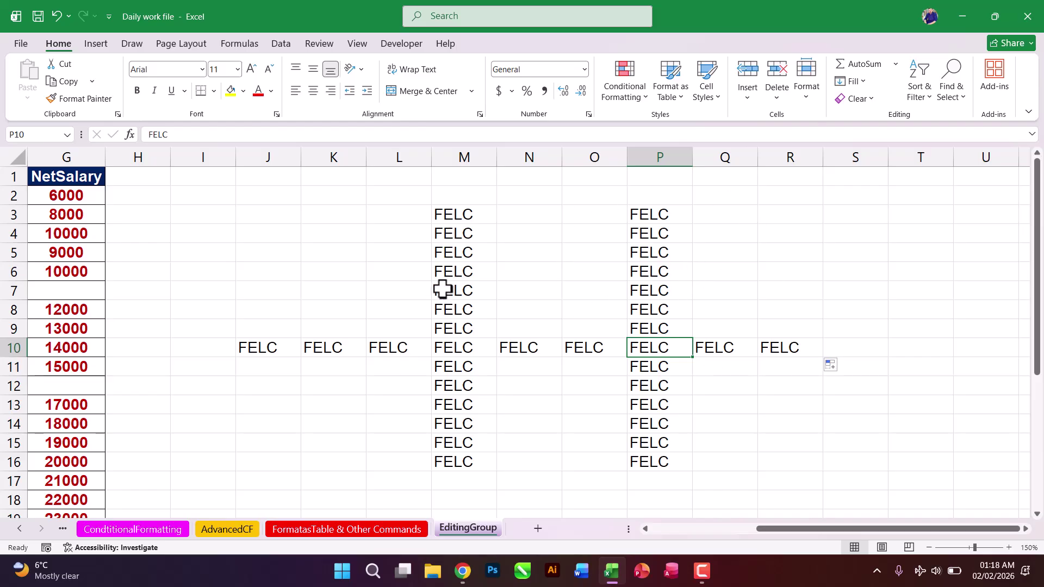
left_click(852, 82)
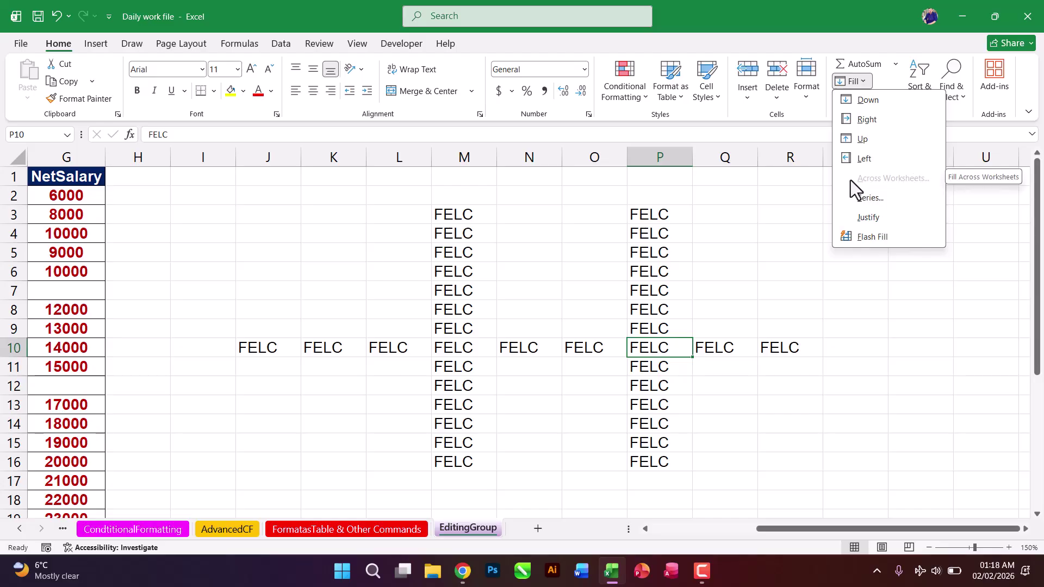
left_click(497, 411)
left_click_drag(646, 531, 646, 530)
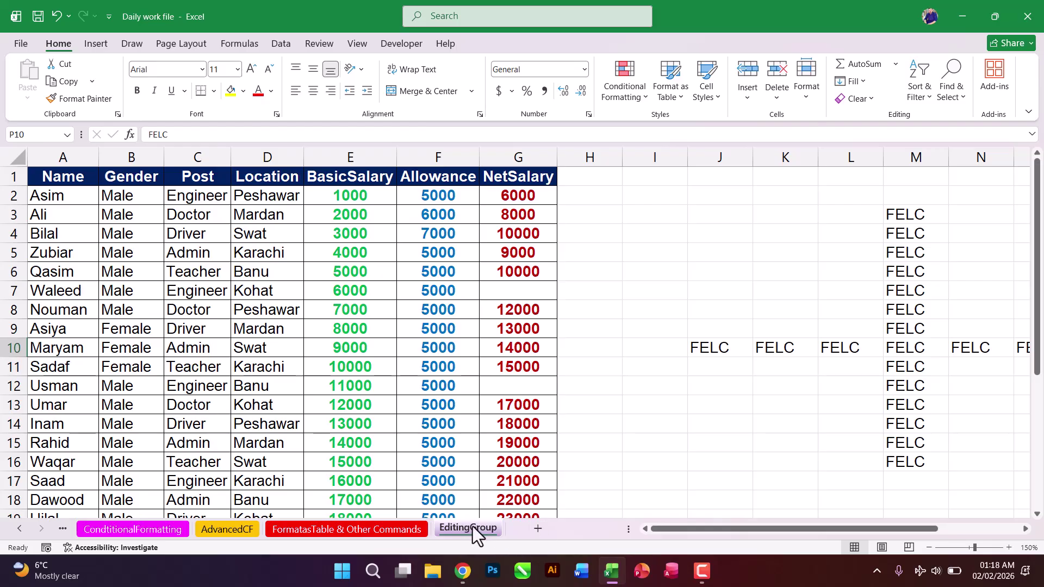
- Add a new worksheet named AcrossWorksheet and colour its sheet tab with the recent bright green
left_click(537, 528)
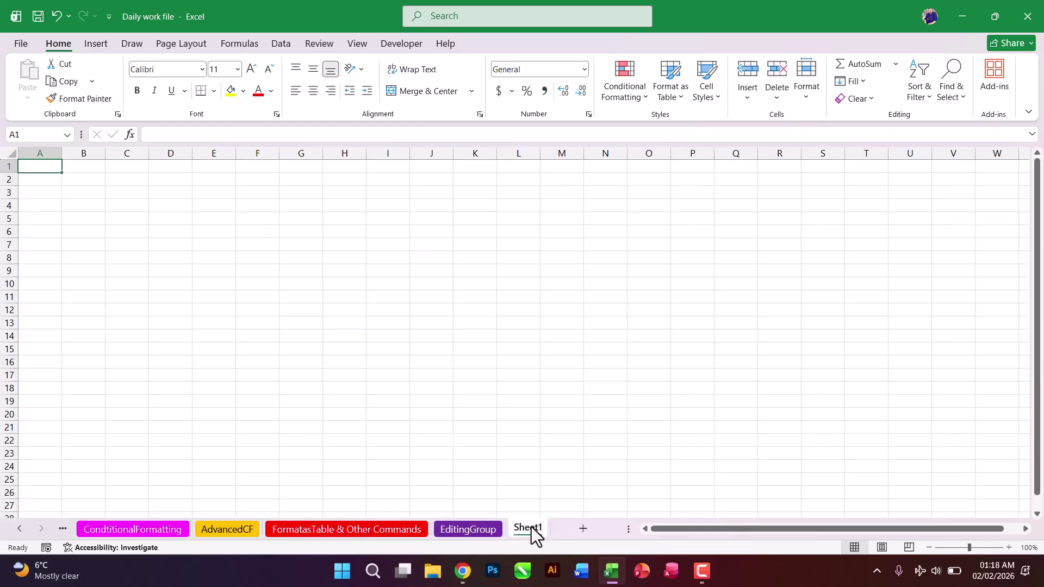
double_click(522, 527)
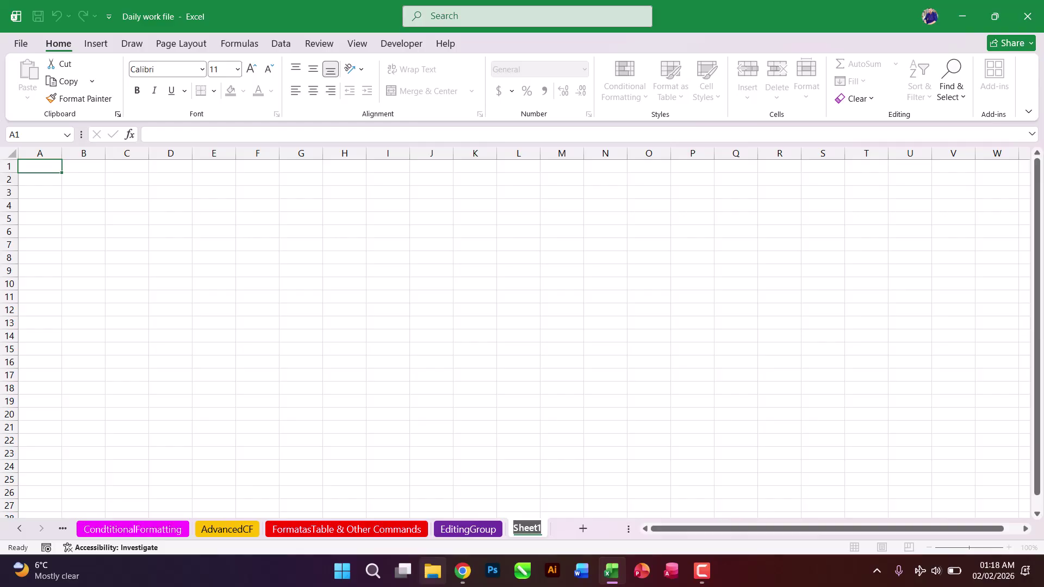
type("AcrossWorksheet")
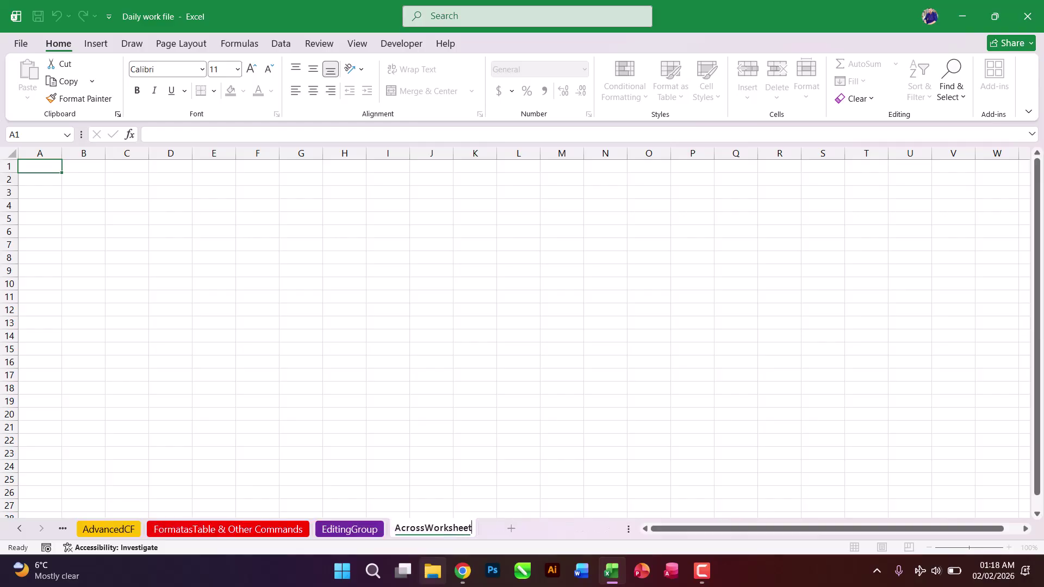
key("Return")
right_click(432, 526)
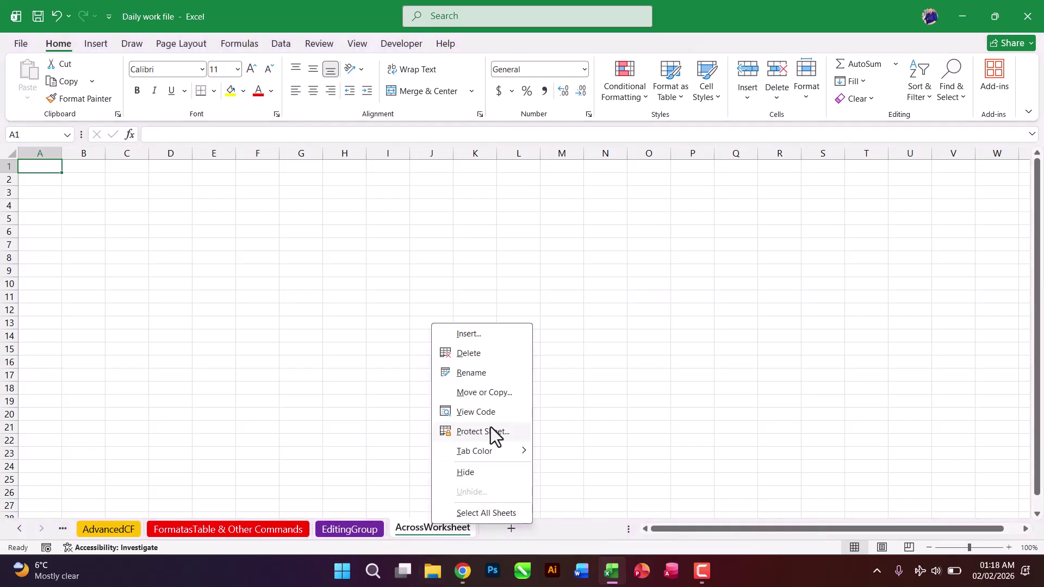
mouse_move(503, 450)
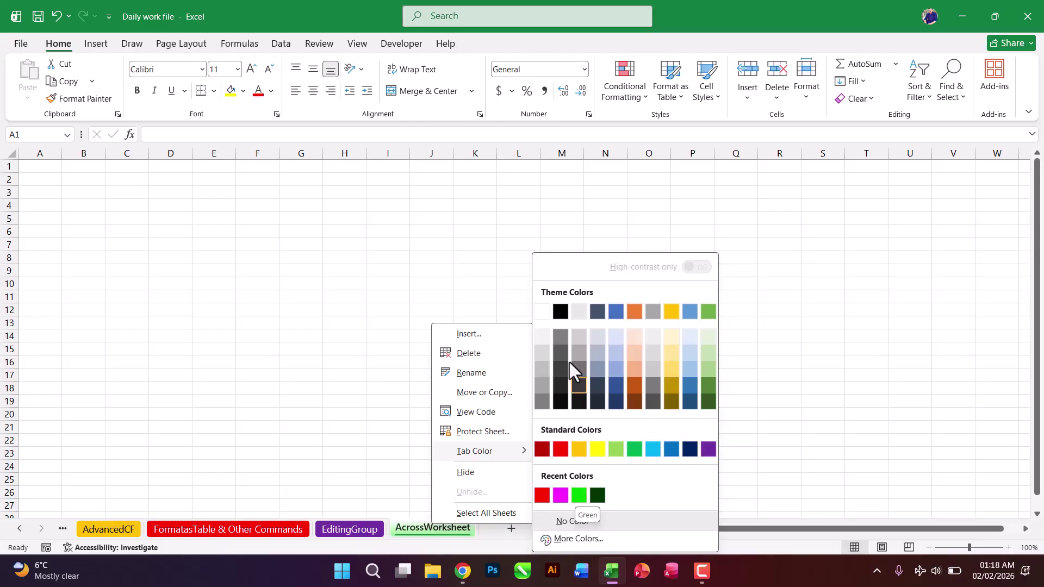
left_click(576, 496)
- Return to the EditingGroup sheet and select the whole salary table, range A1:G29
left_click(371, 528)
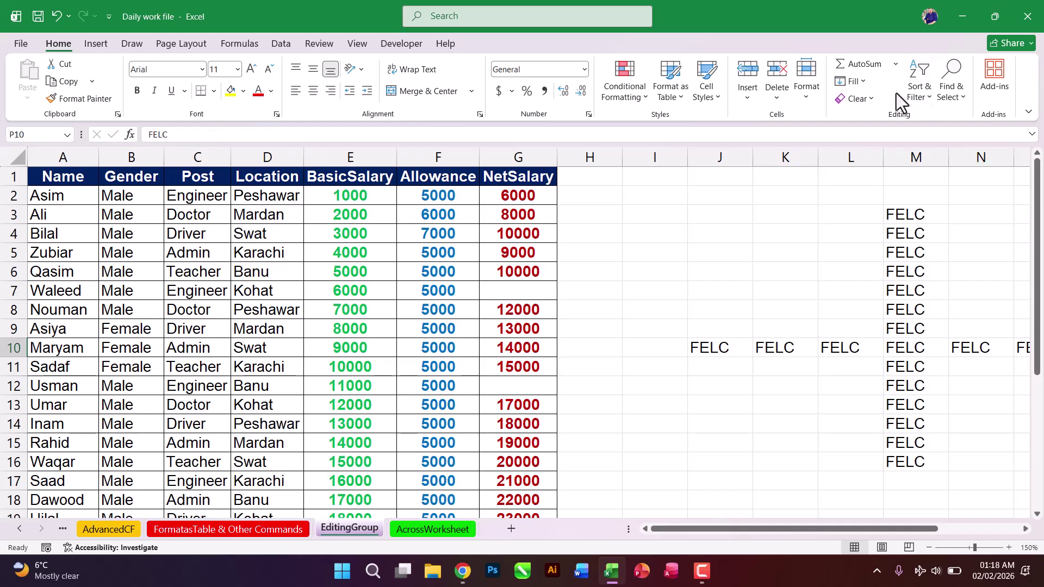
left_click(851, 81)
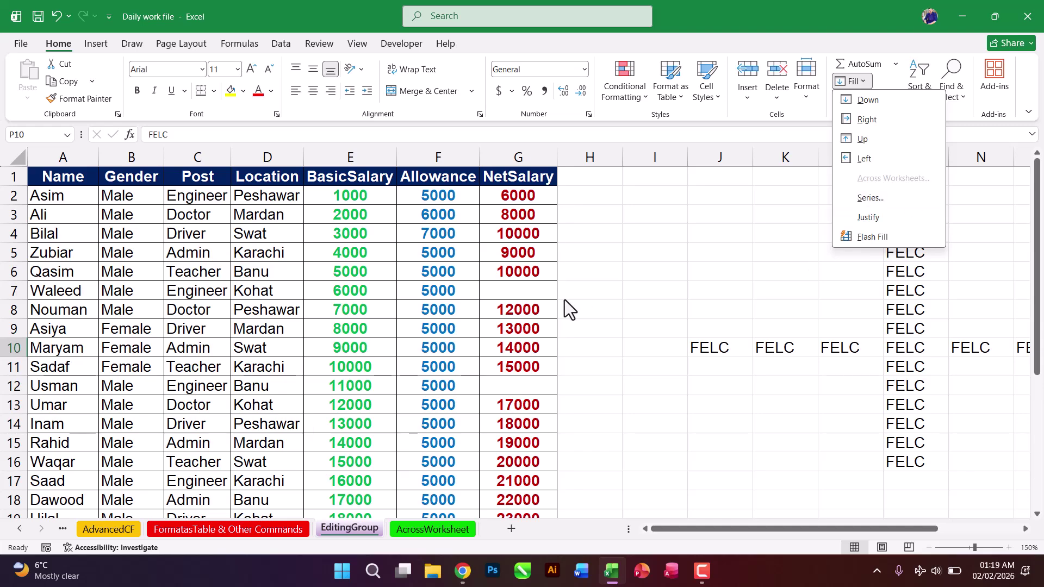
left_click(587, 289)
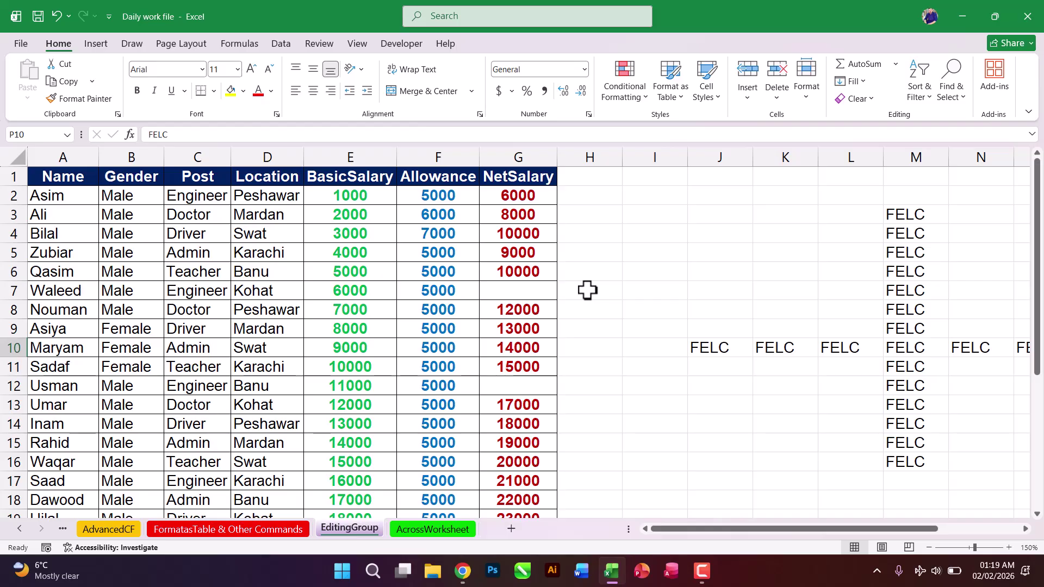
left_click_drag(48, 177, 528, 477)
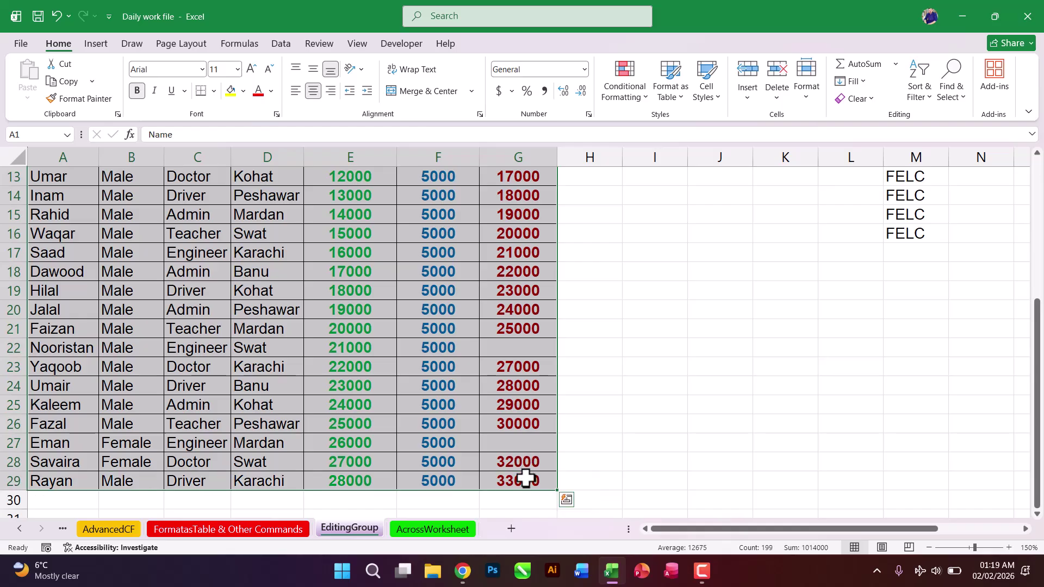
left_click_drag(1035, 422, 1035, 279)
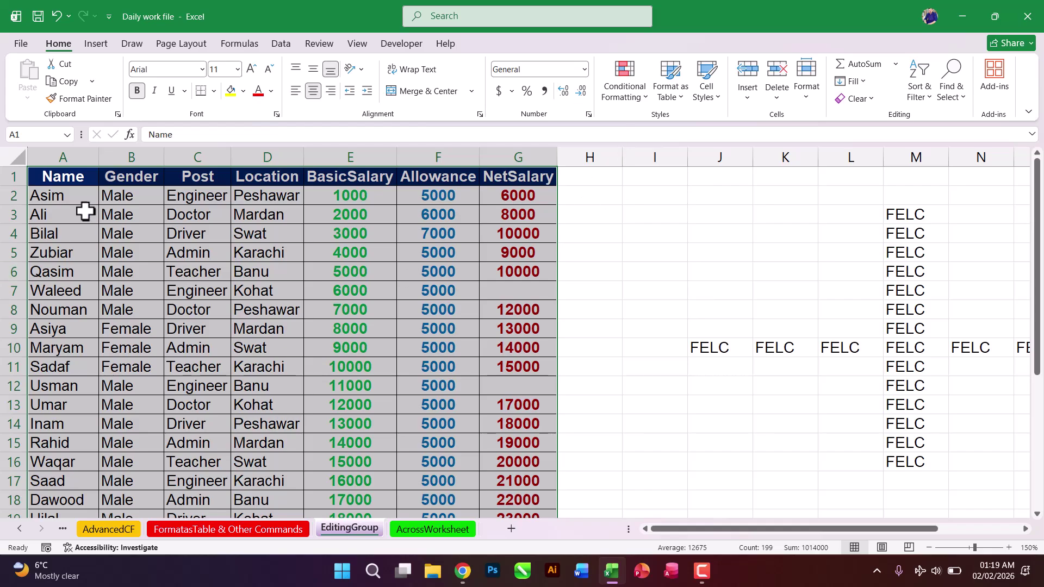
left_click_drag(72, 185, 533, 529)
left_click_drag(1036, 433, 1036, 307)
left_click(51, 177)
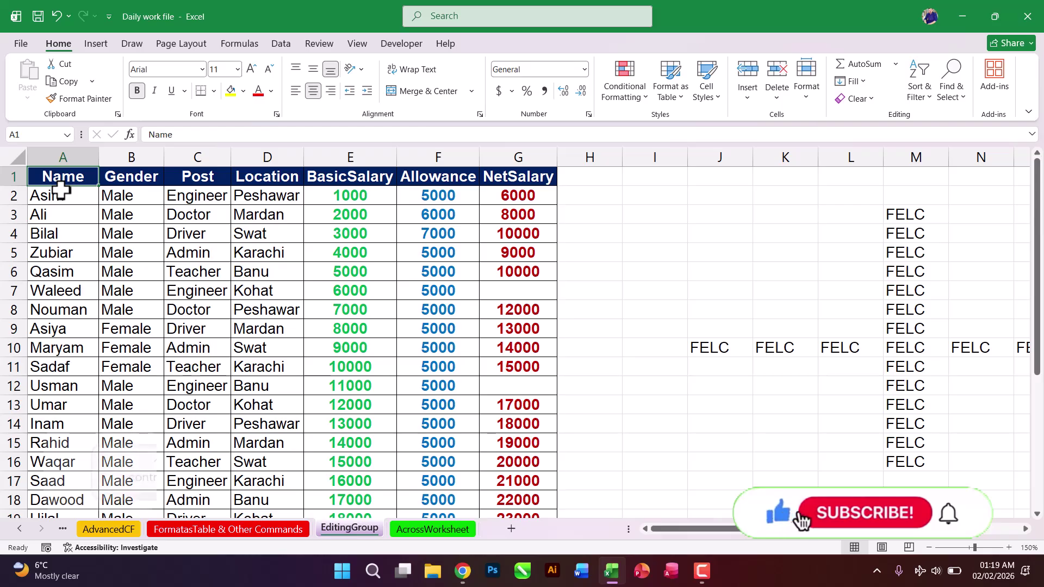
key("ctrl+shift+Down")
key("ctrl+shift+Right")
key("ctrl+a")
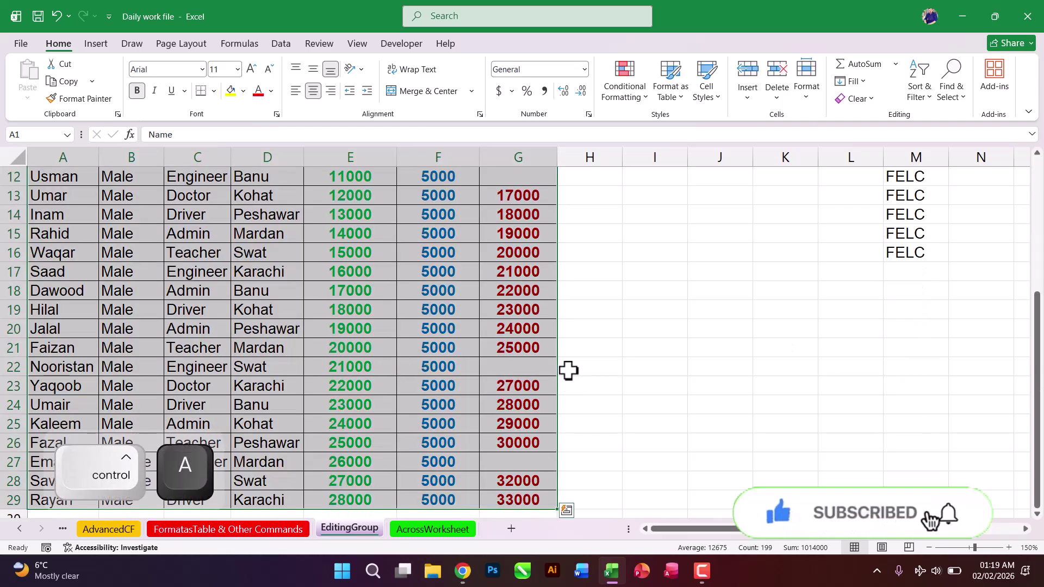
left_click_drag(1036, 389, 1036, 258)
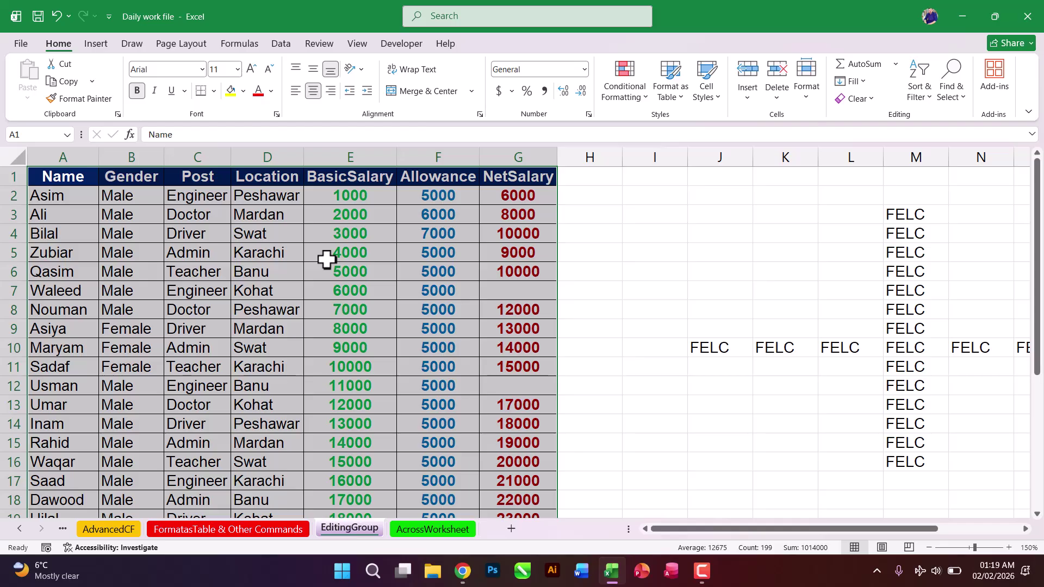
- Group AcrossWorksheet with the EditingGroup sheet and fill the selected table across worksheets with the All option
key("ctrl")
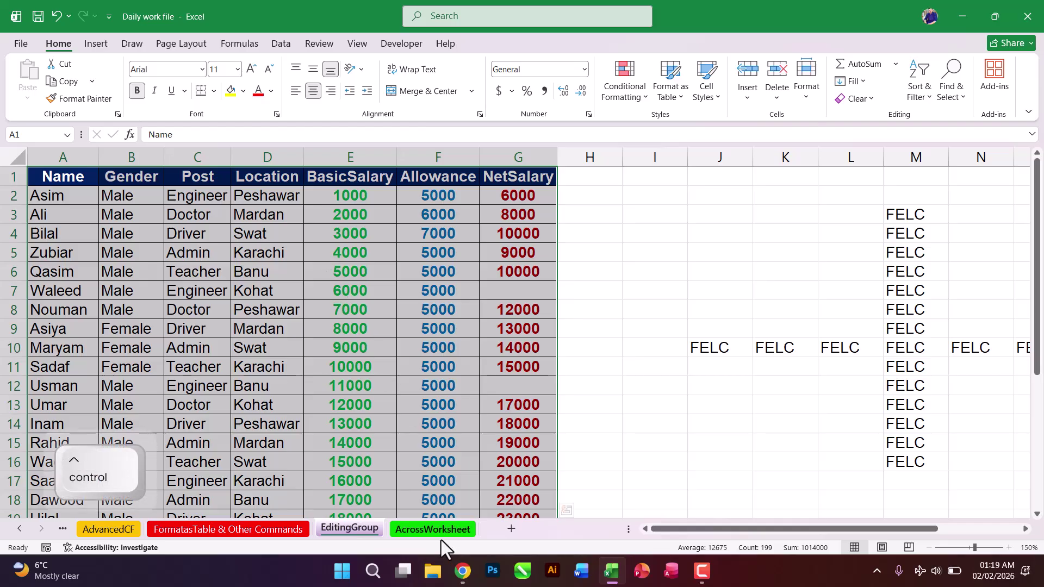
left_click(432, 530, "ctrl")
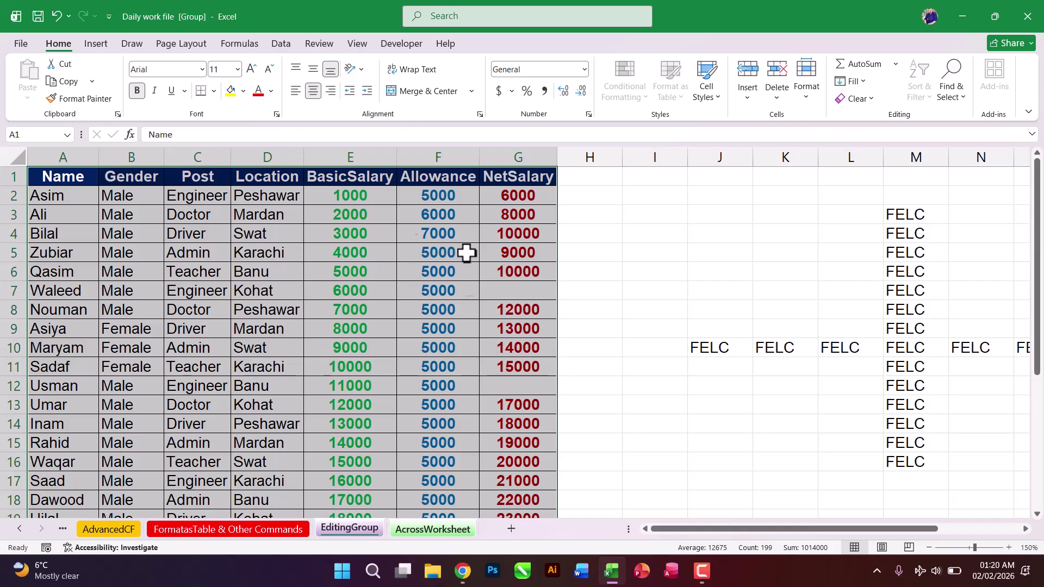
left_click(849, 82)
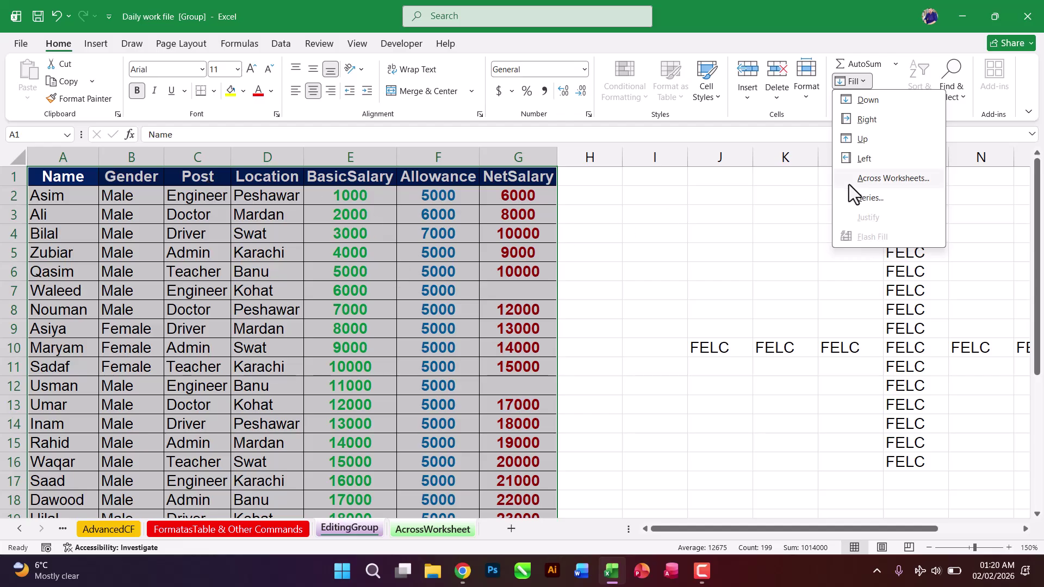
left_click(898, 179)
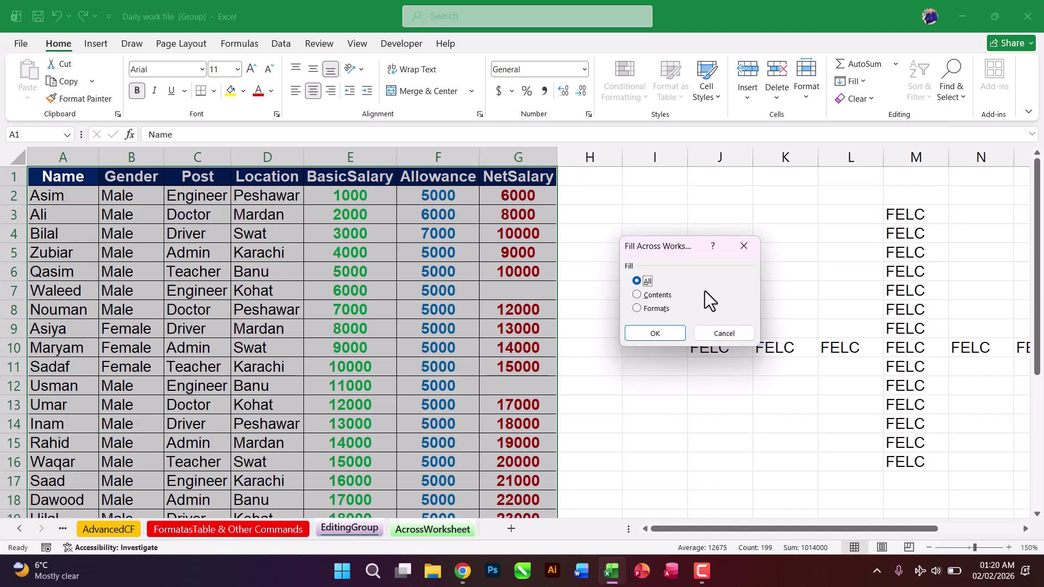
left_click_drag(673, 253, 660, 177)
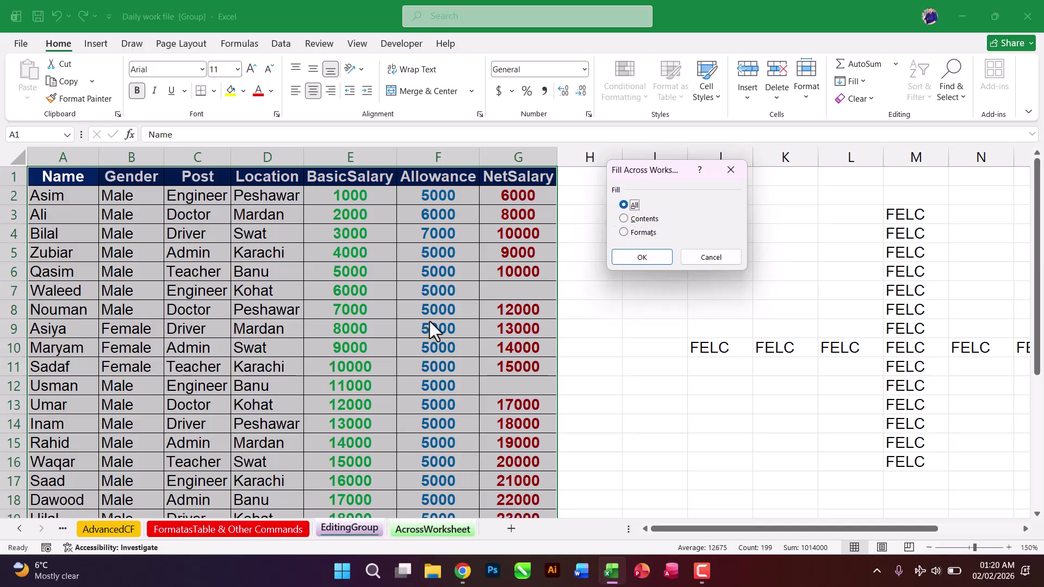
left_click(625, 259)
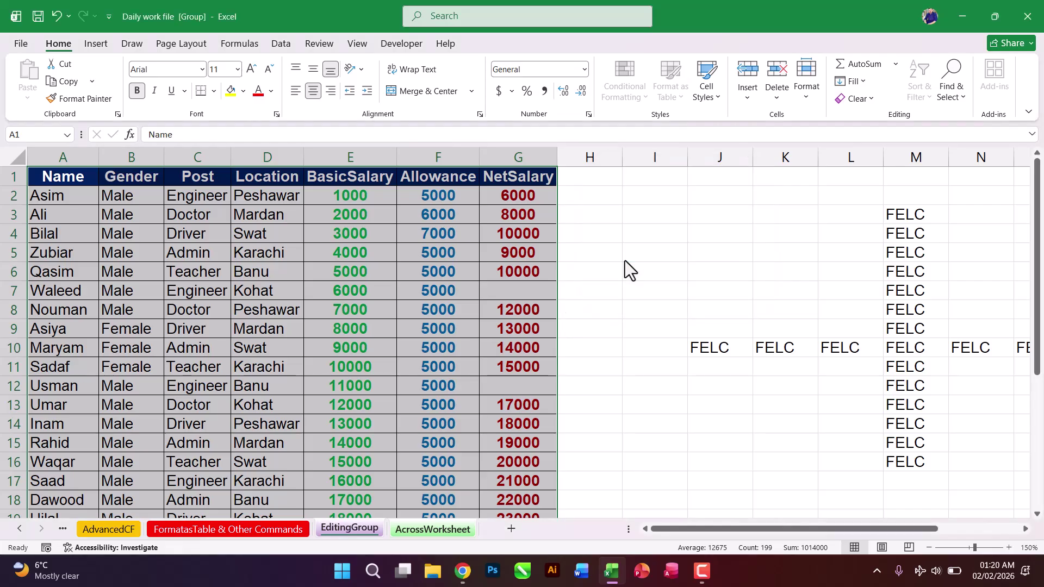
- Check the table copy on the AcrossWorksheet sheet, then go back to EditingGroup and review the Fill options
left_click(264, 298)
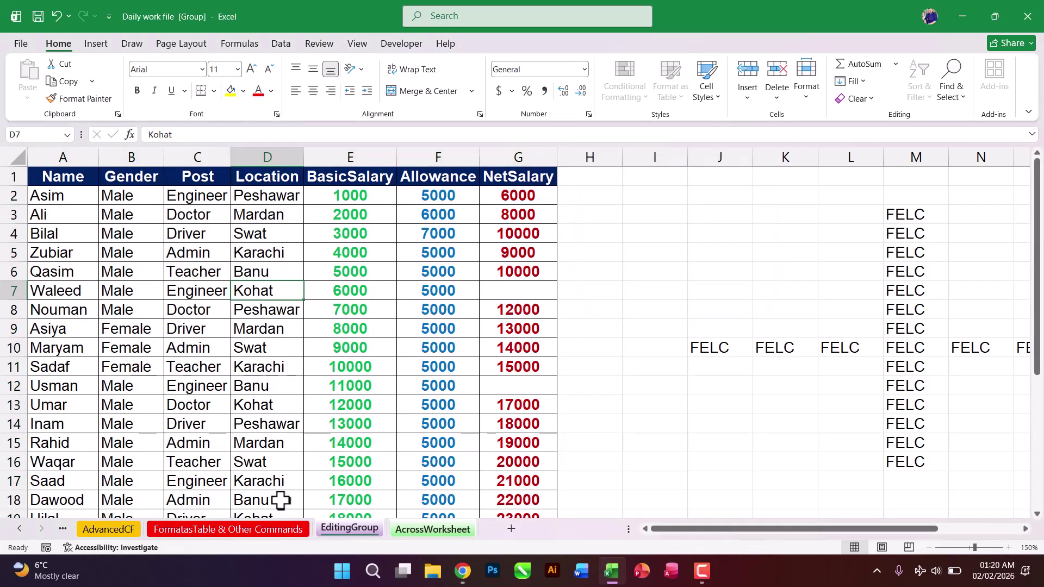
left_click(420, 528)
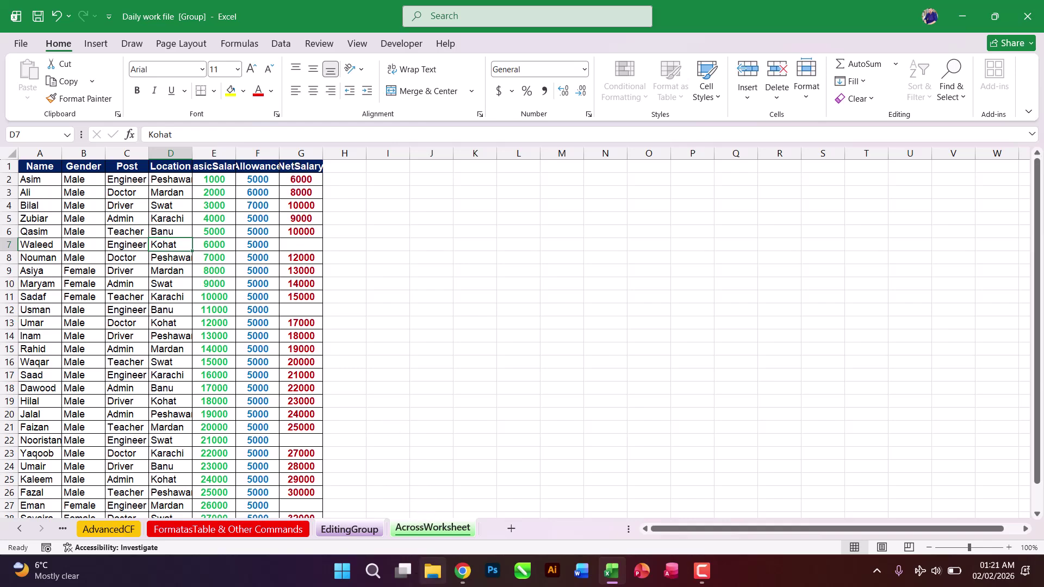
left_click(359, 525)
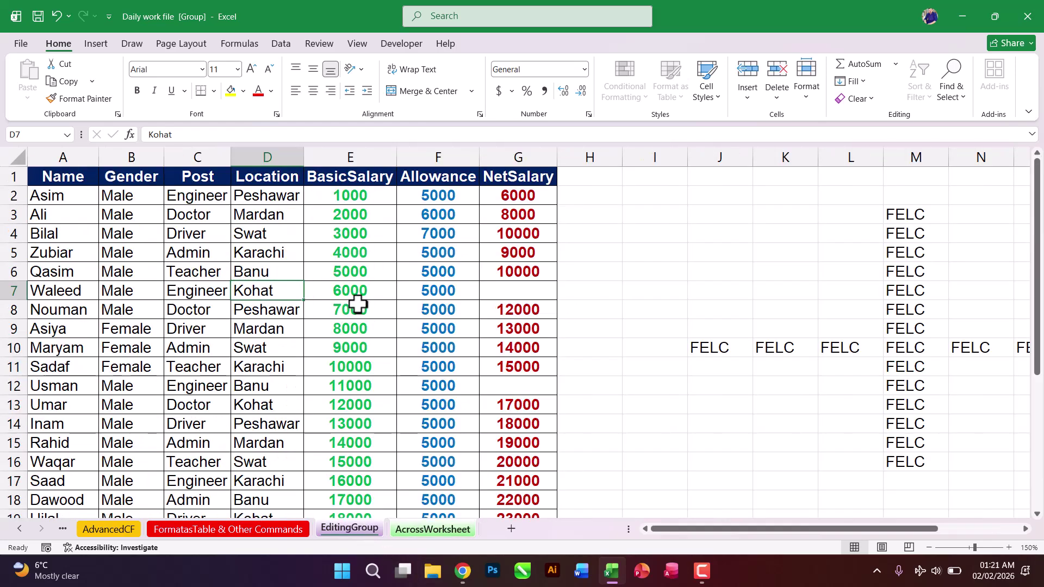
left_click(334, 299)
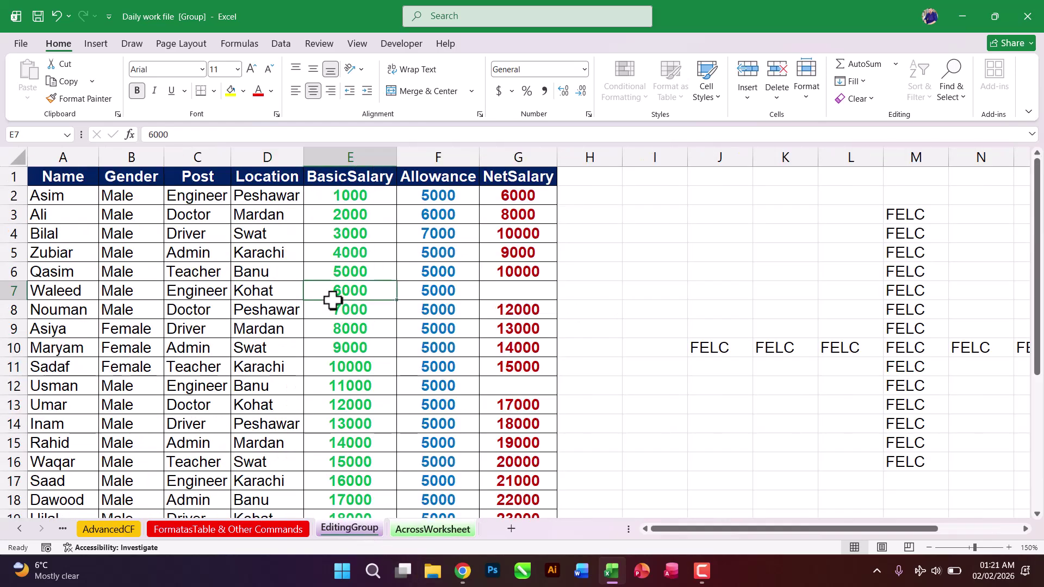
left_click(859, 81)
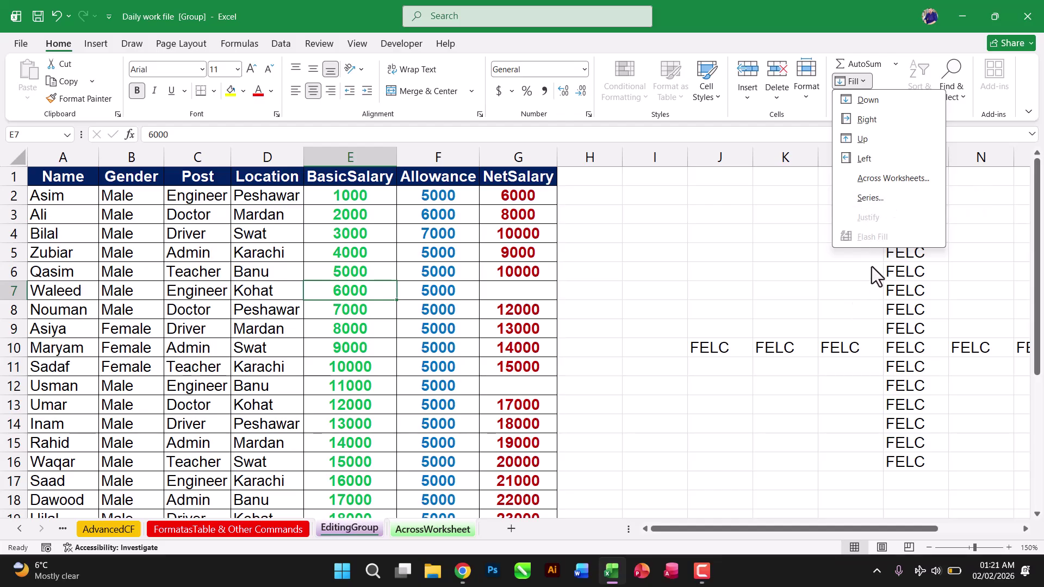
left_click(735, 400)
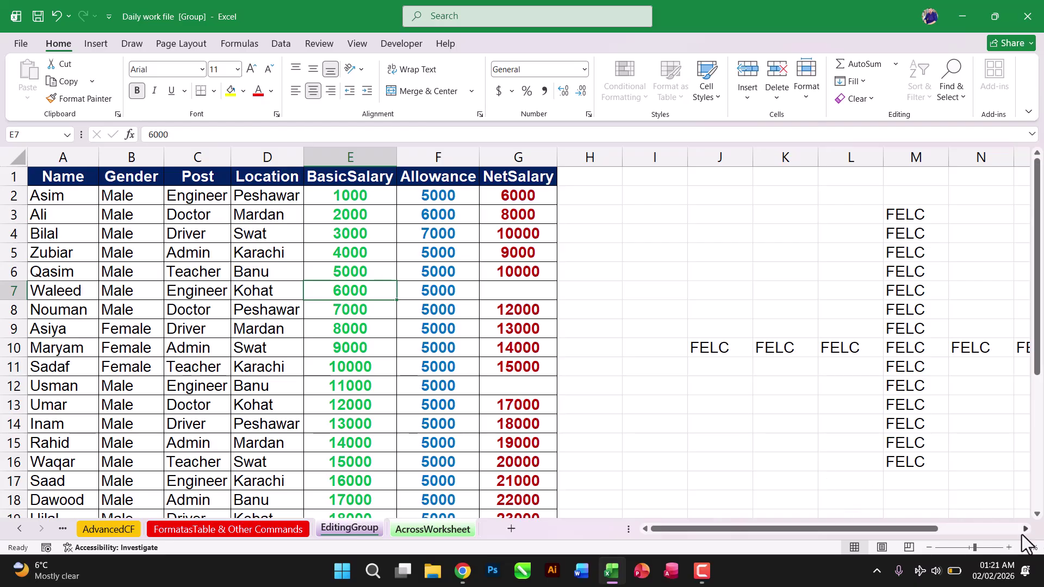
- Enter 1 in cell S1 of the EditingGroup sheet
left_click_drag(1023, 530, 1023, 530)
left_click(527, 179)
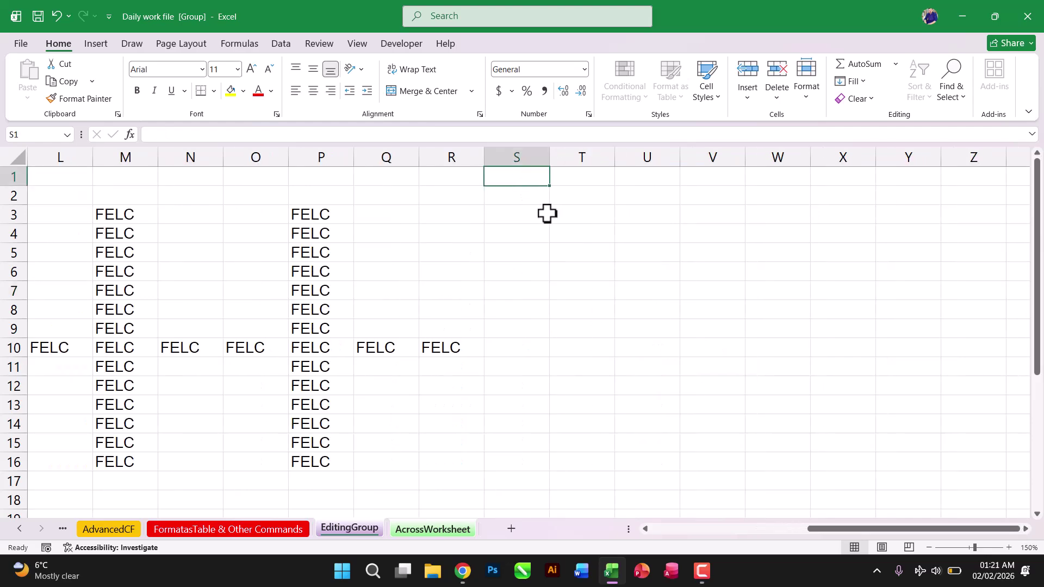
type("1")
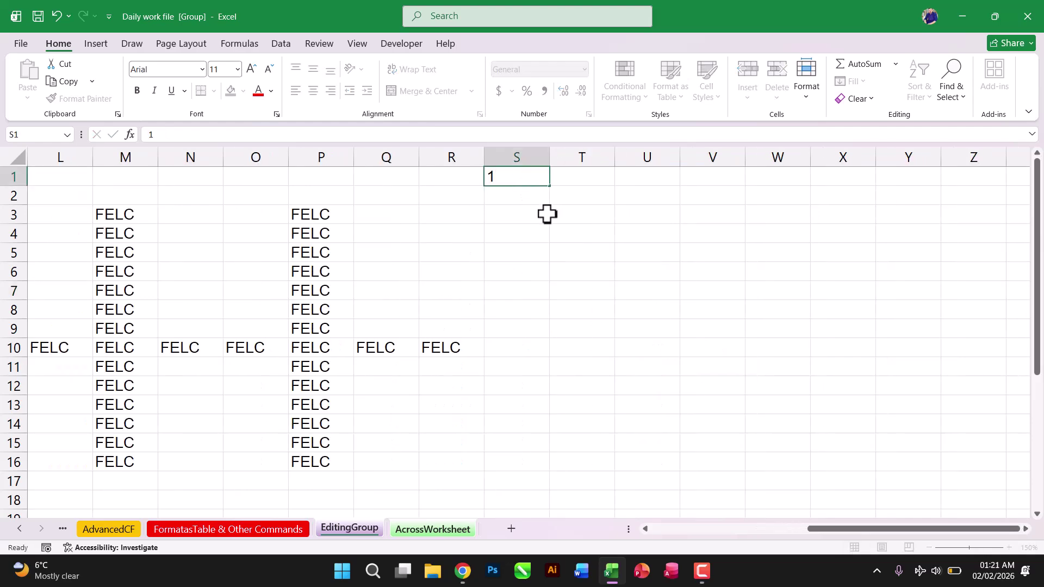
key("Return")
- Fill S1:S15 with a linear series in columns using a step value of 1, and select cell T1
left_click_drag(520, 176, 540, 439)
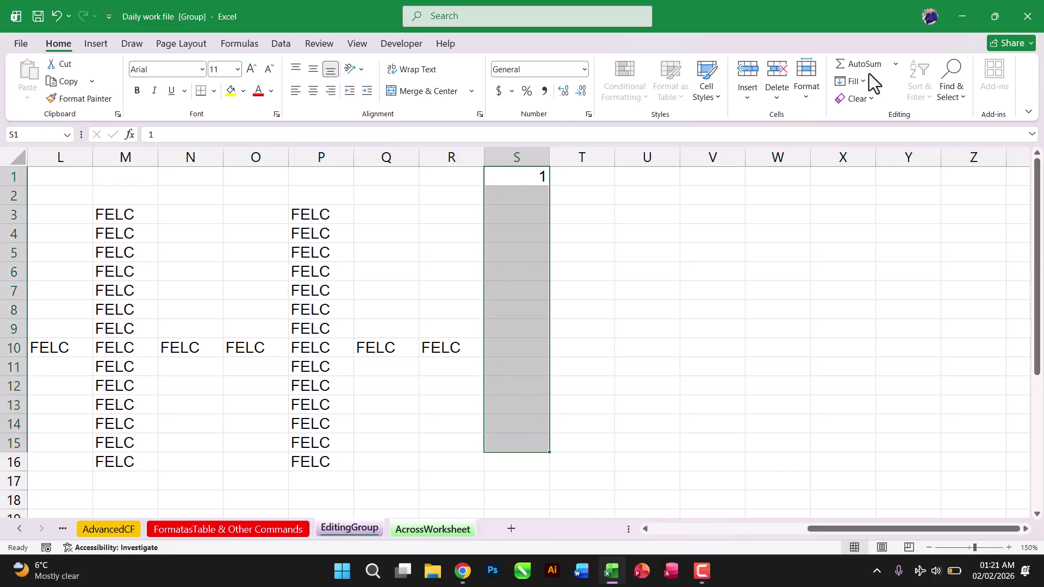
left_click(853, 81)
left_click(879, 197)
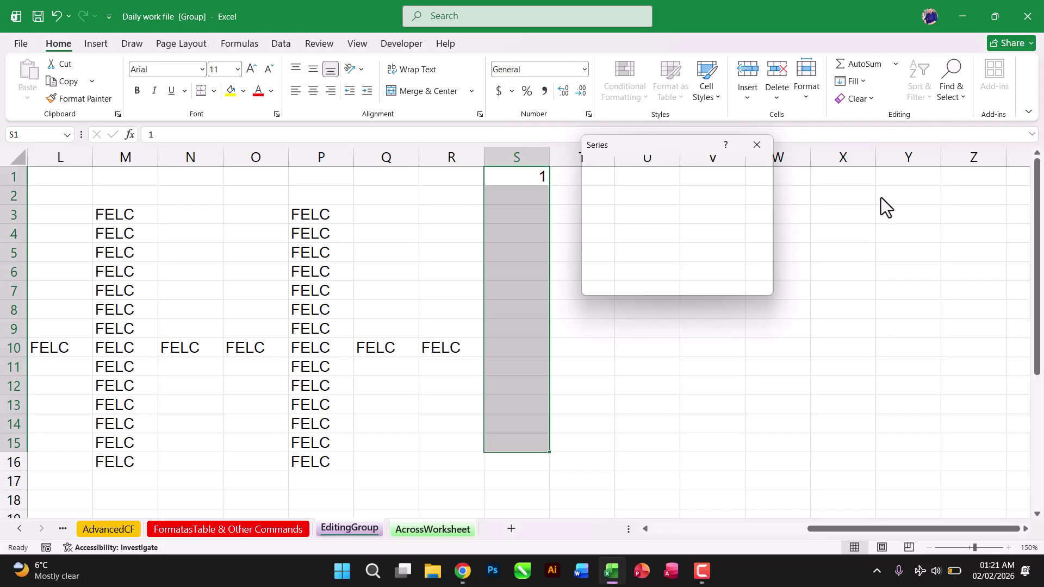
left_click_drag(640, 161, 738, 141)
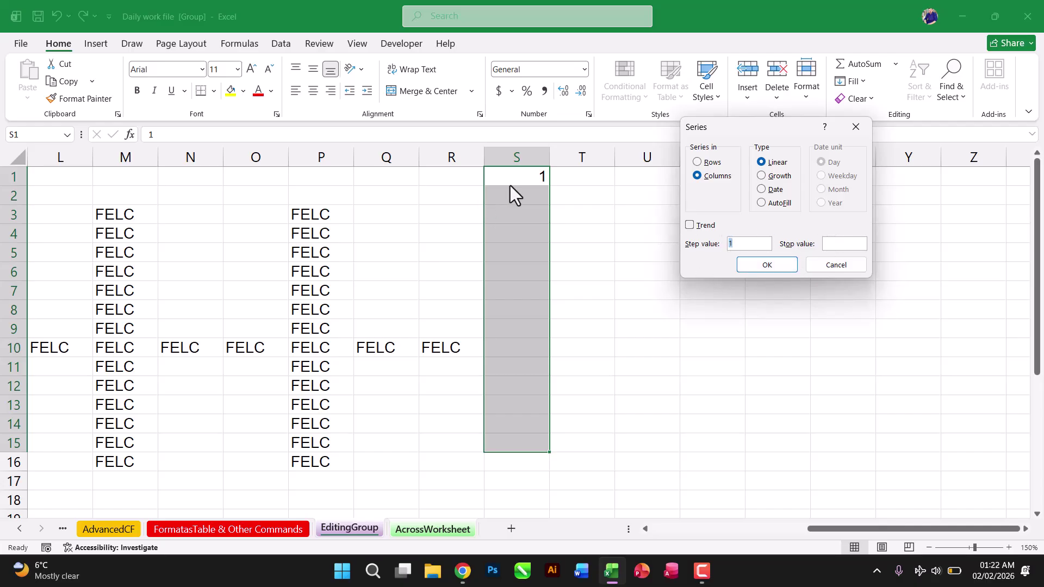
left_click(786, 268)
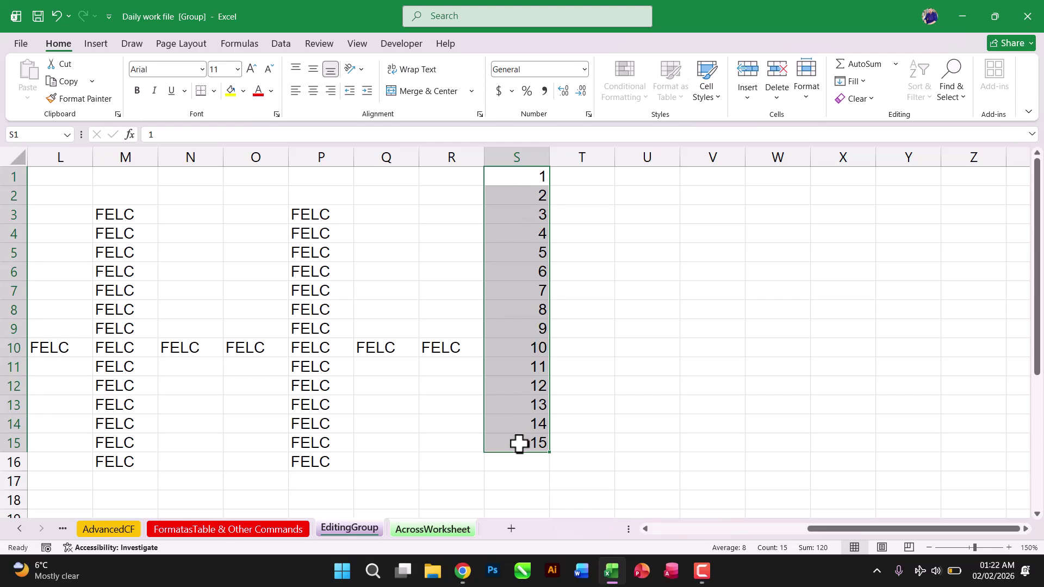
left_click(567, 185)
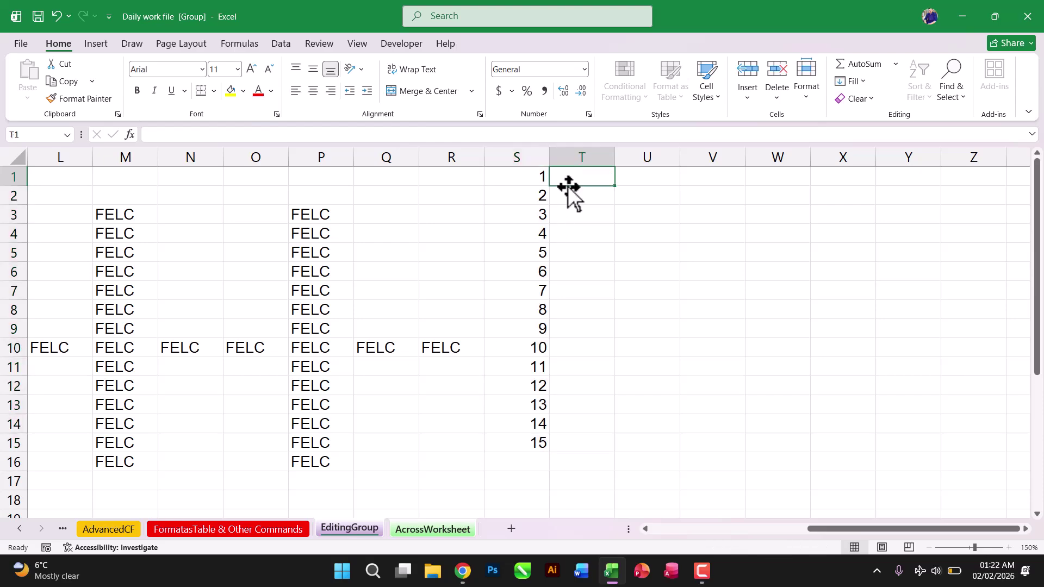
- Enter 1 in cell T1 and fill T1:T15 with a growth series in columns using a step value of 2
left_click_drag(568, 186, 589, 435)
type("1")
key("Return")
left_click(851, 81)
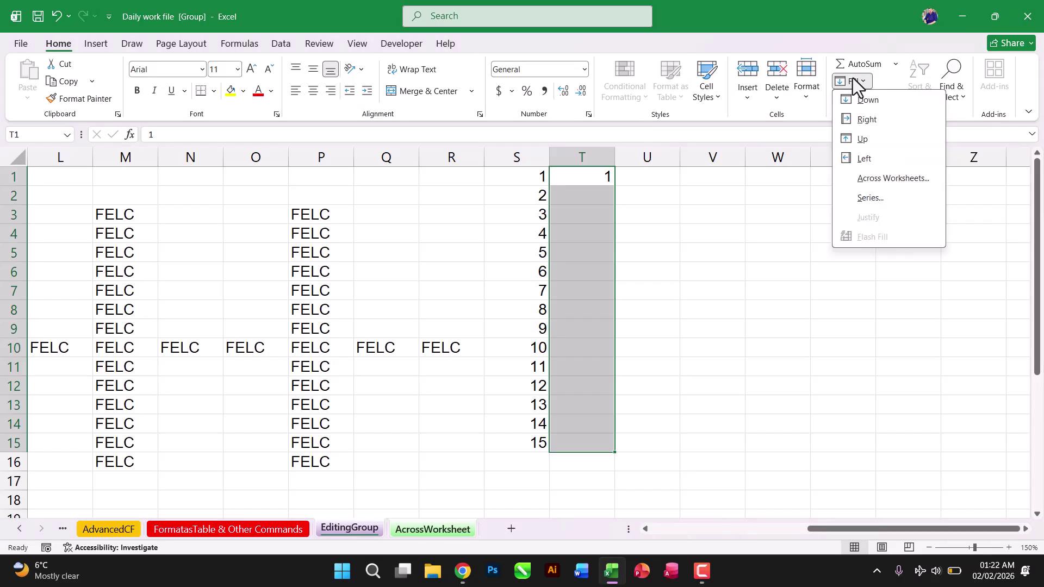
left_click(870, 198)
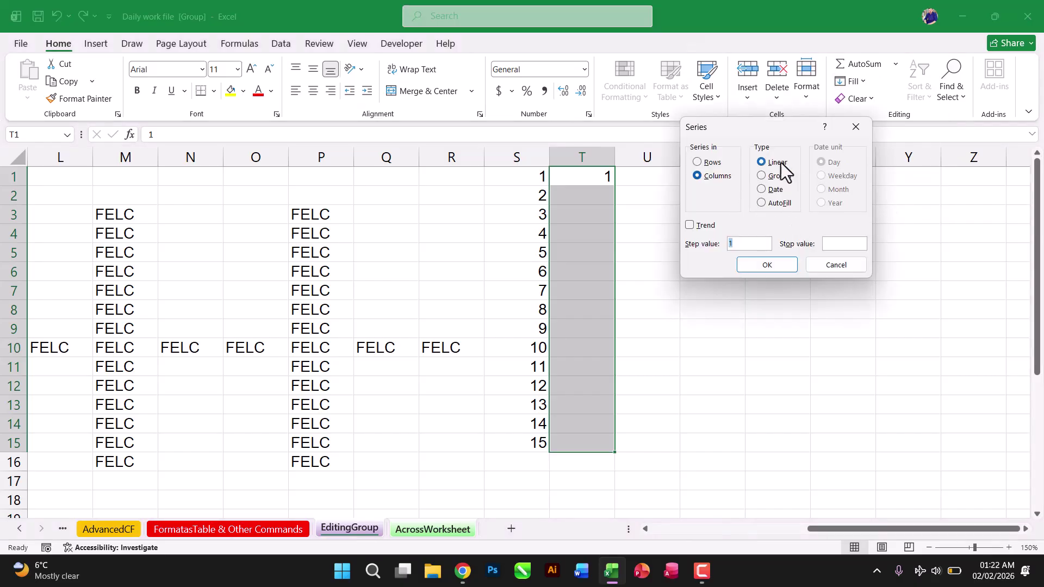
left_click(768, 177)
left_click_drag(745, 240, 702, 245)
type("2")
left_click(789, 267)
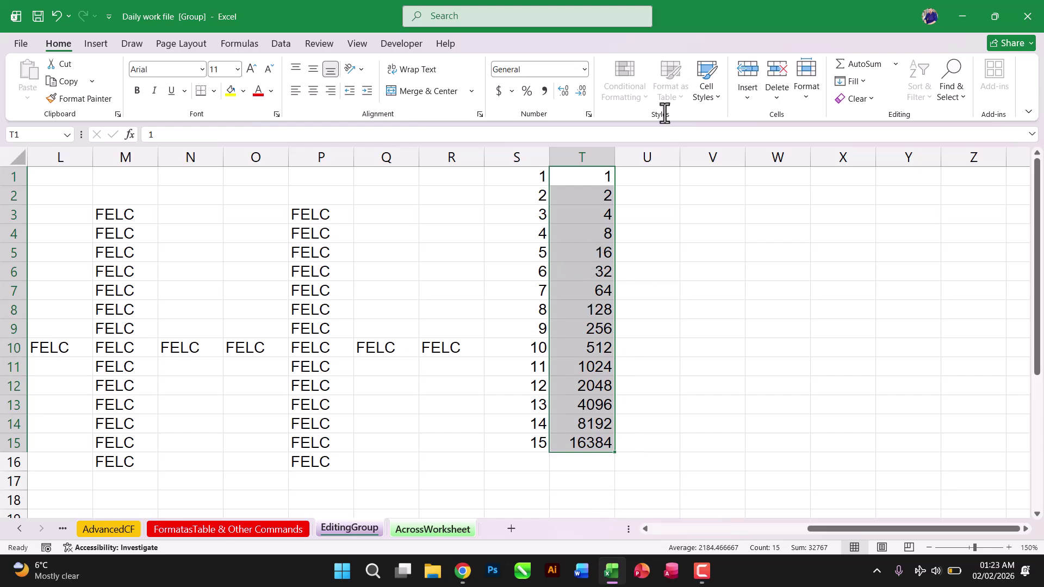
- Enter 1 in cell U1 and fill U1:U15 in columns using the AutoFill series type
left_click(637, 178)
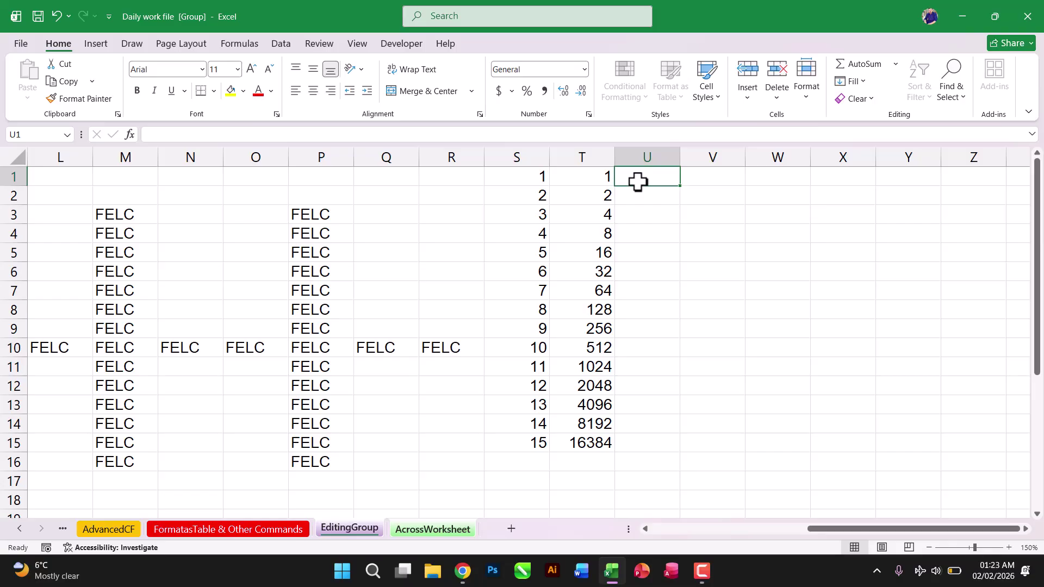
type("1")
key("Return")
left_click_drag(636, 179, 635, 447)
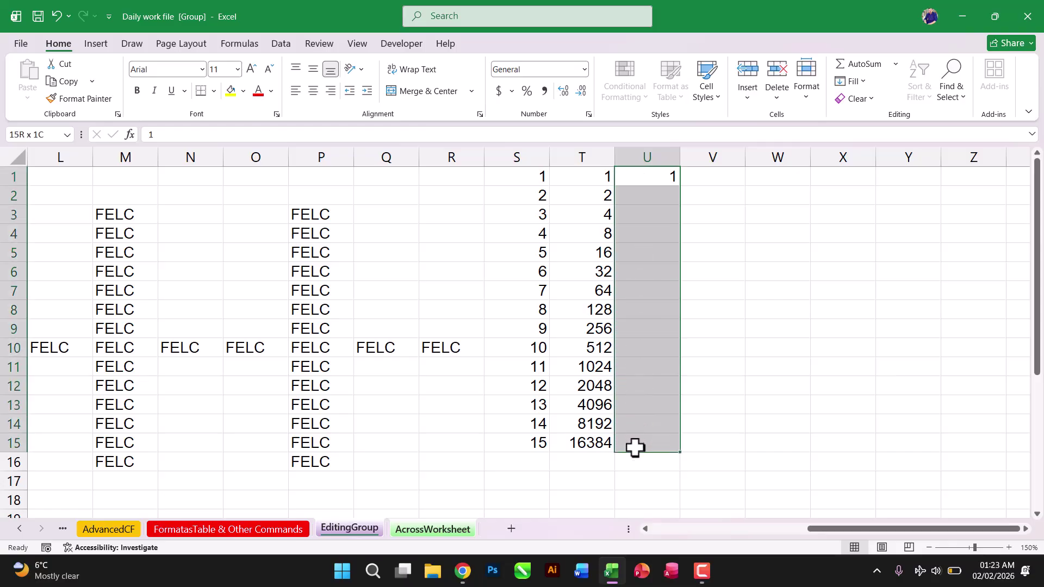
left_click(858, 82)
left_click(875, 195)
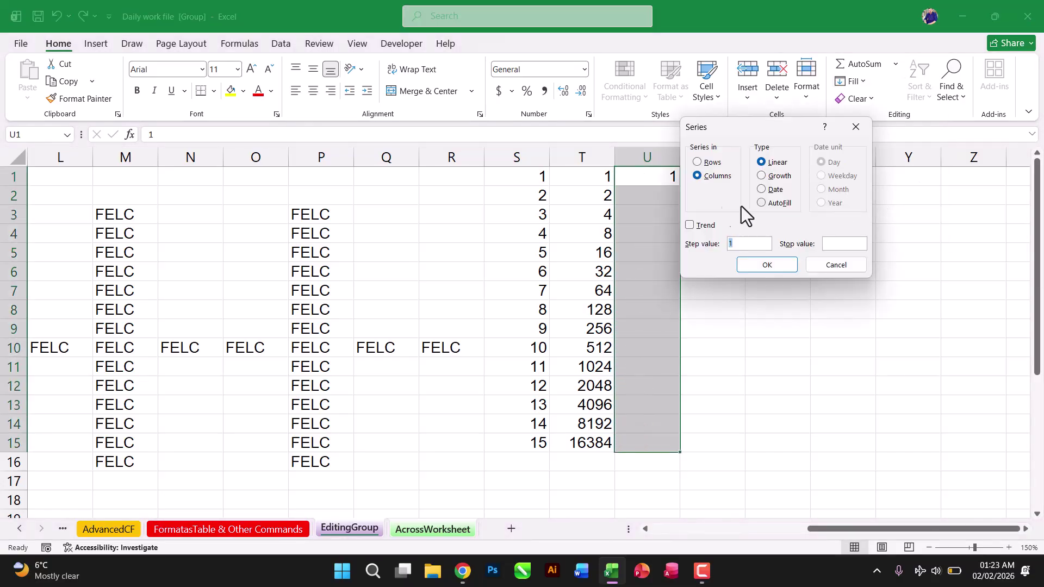
left_click(764, 202)
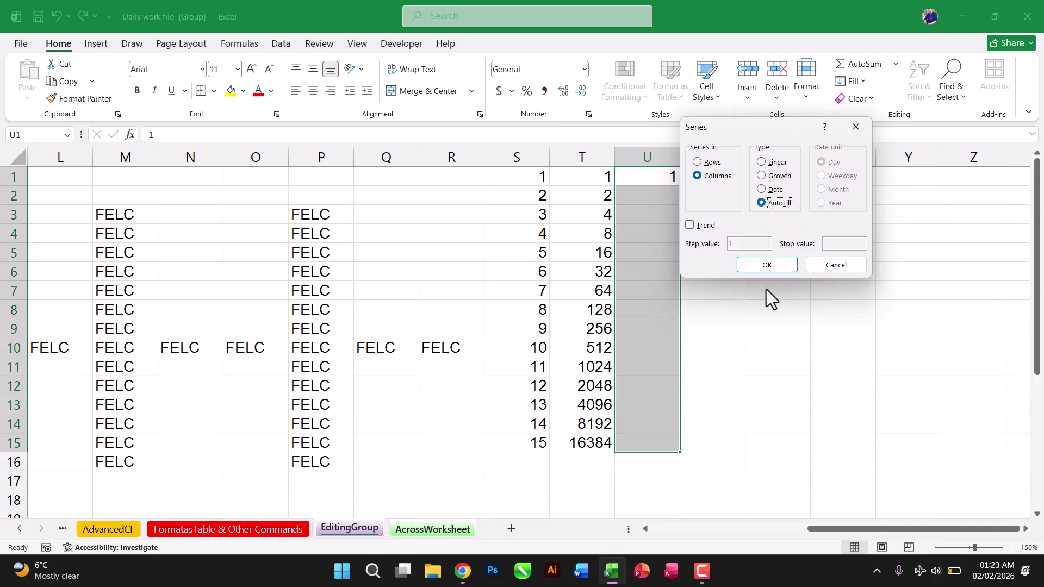
left_click(766, 265)
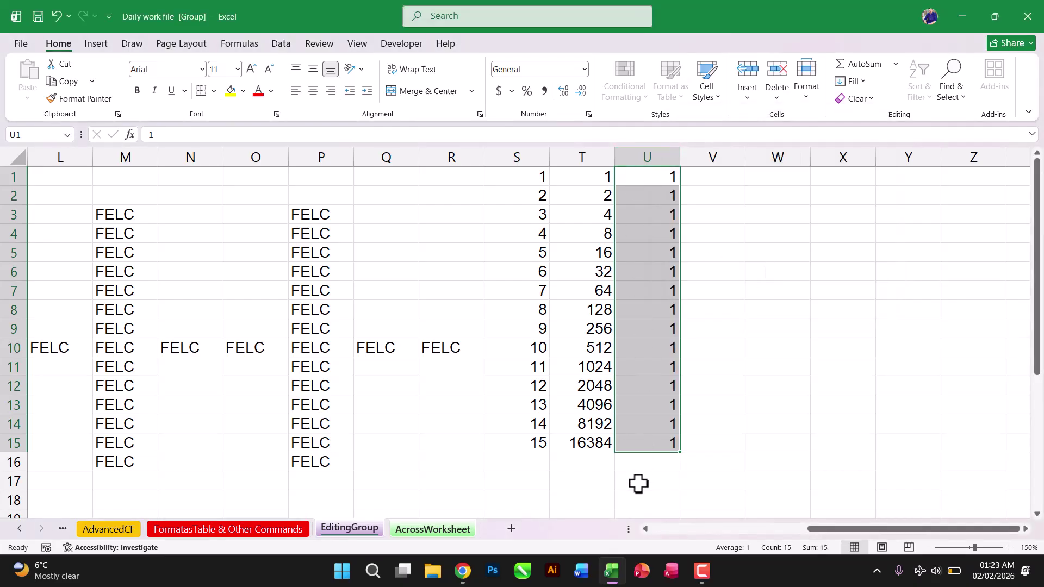
left_click(709, 175)
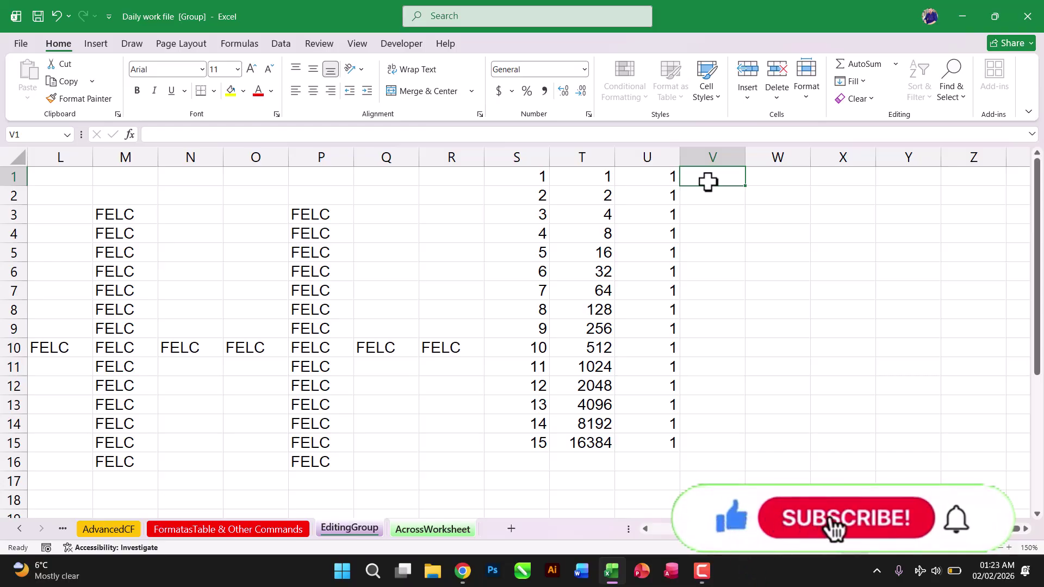
key("ctrl+backslash")
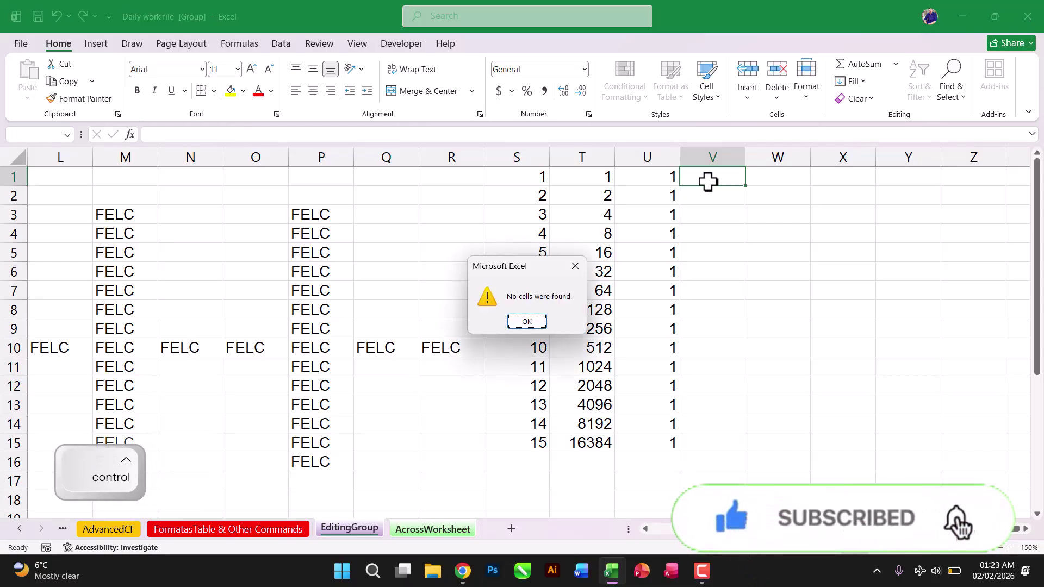
key("Return")
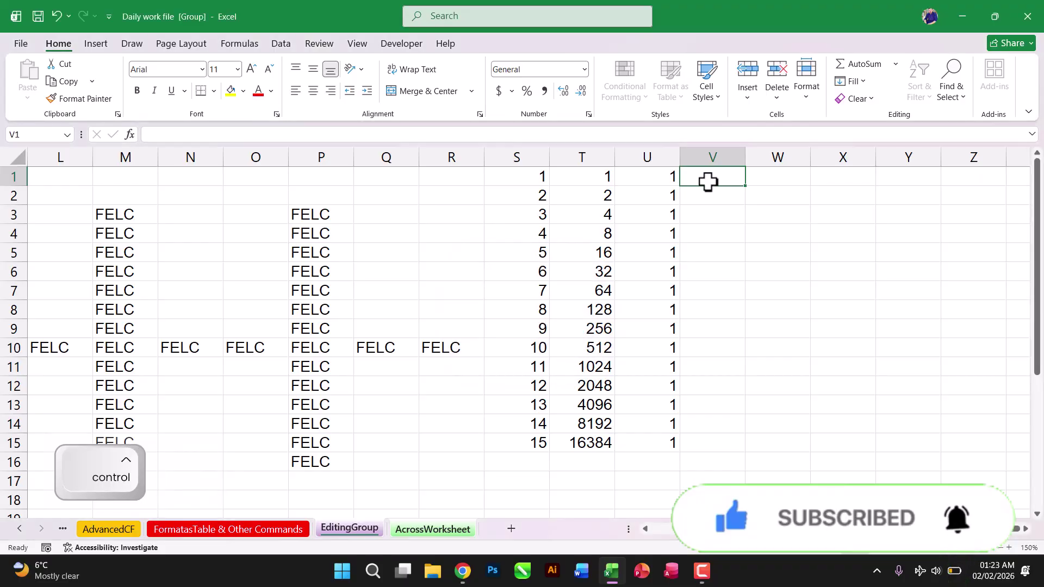
key("ctrl+apostrophe")
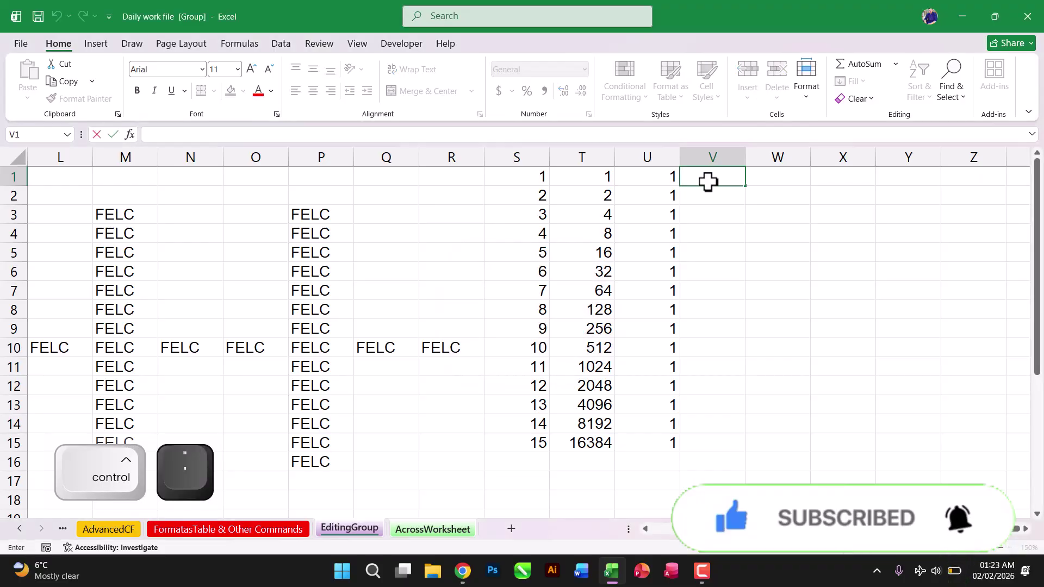
key("ctrl+backslash")
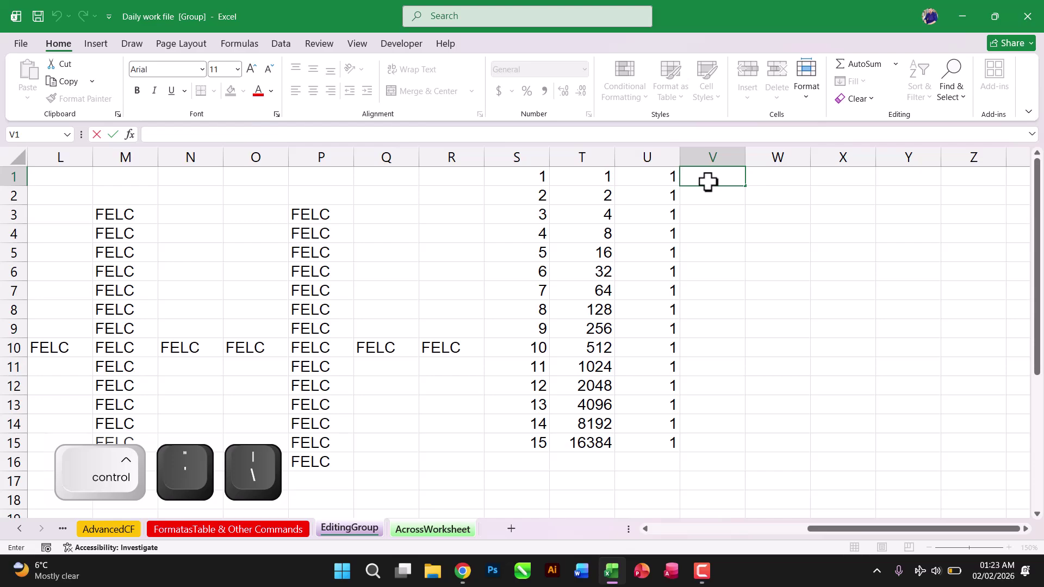
key("ctrl+backslash")
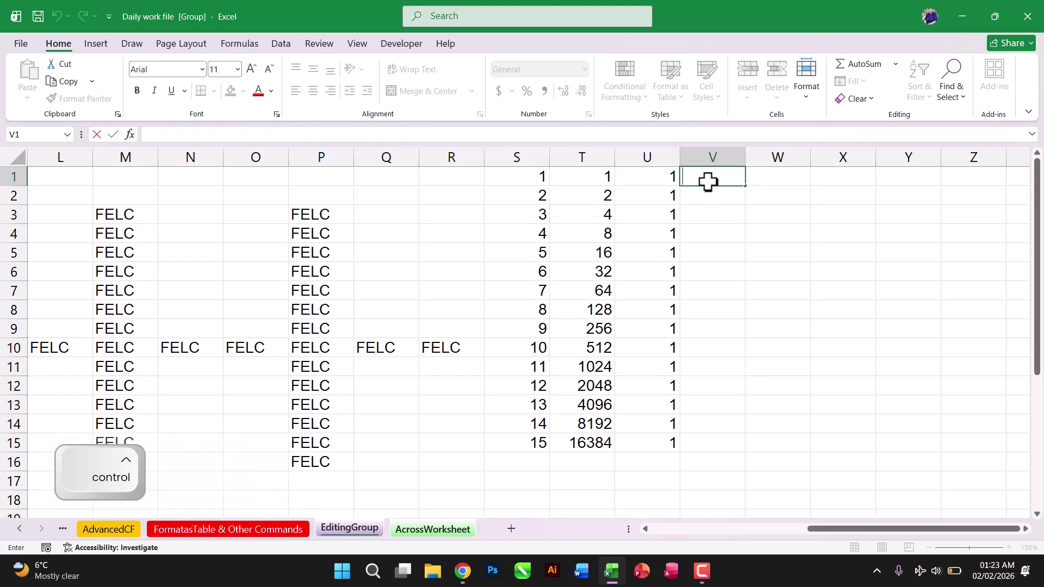
key("ctrl+slash")
key("ctrl+period")
key("ctrl+comma")
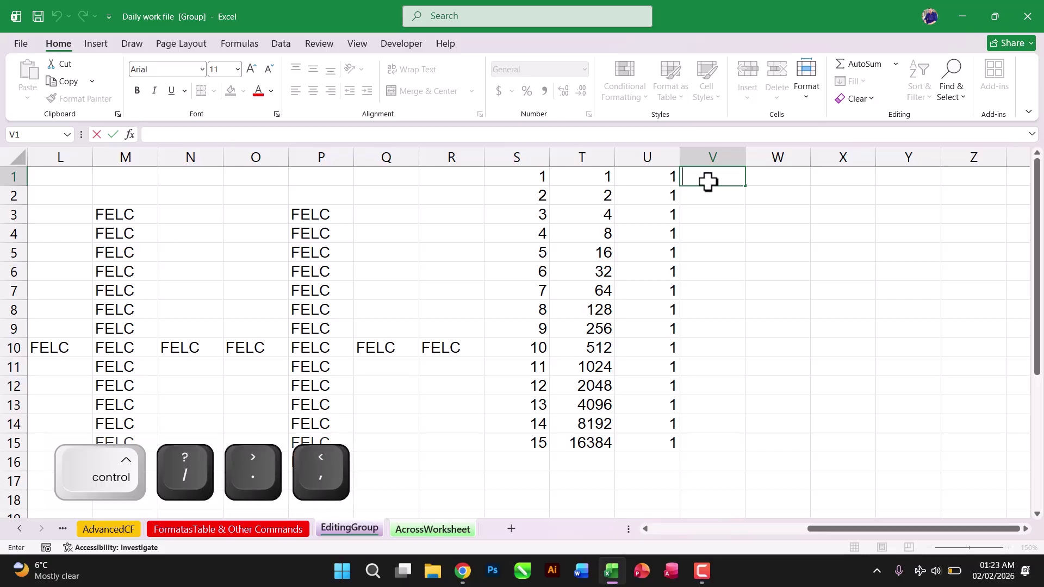
key("Escape")
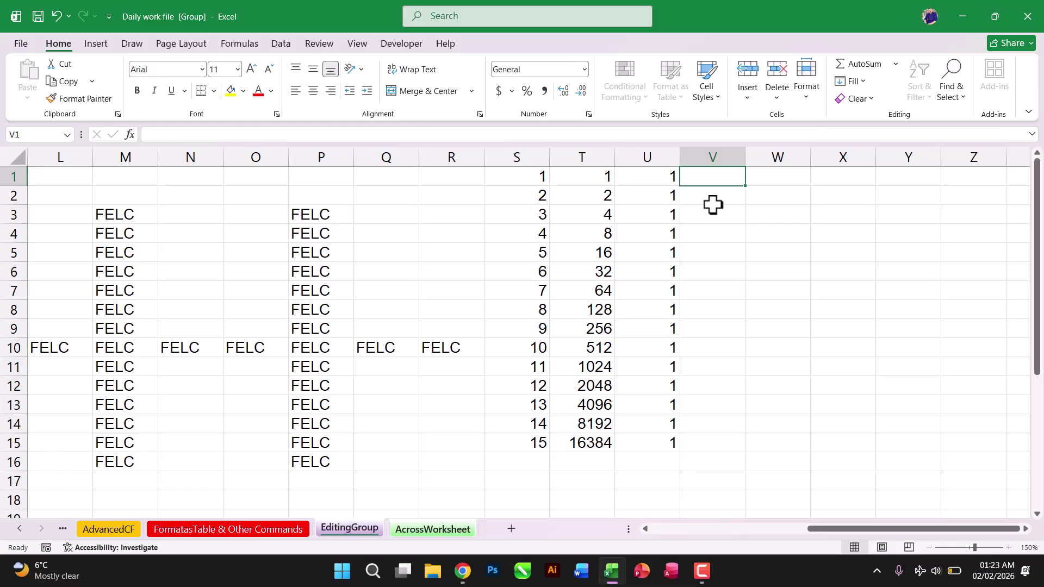
- Launch the On-Screen Keyboard with the osk command and move it clear of row 1 of the sheet
key("super+r")
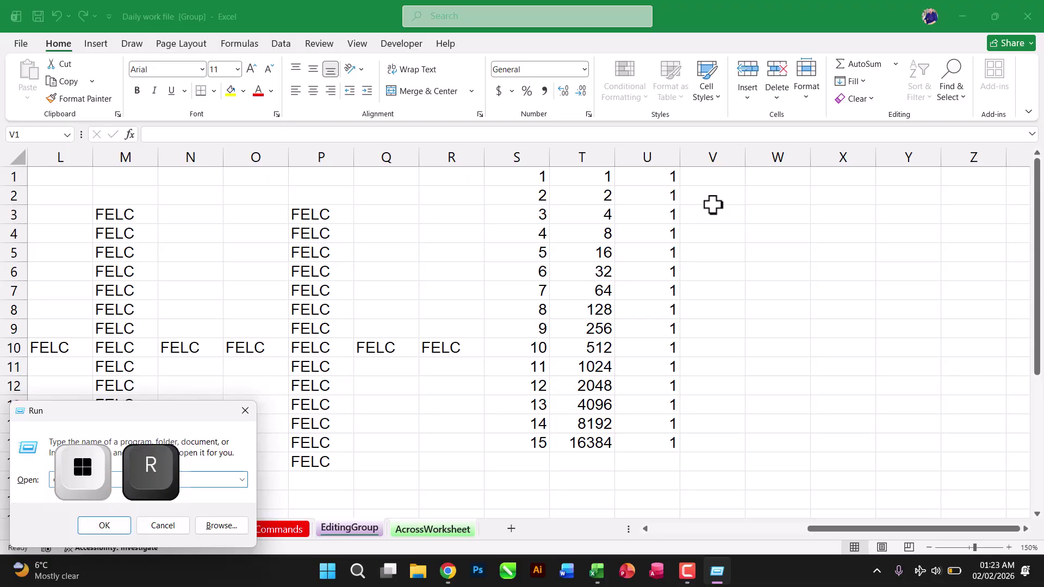
type("osk")
key("Return")
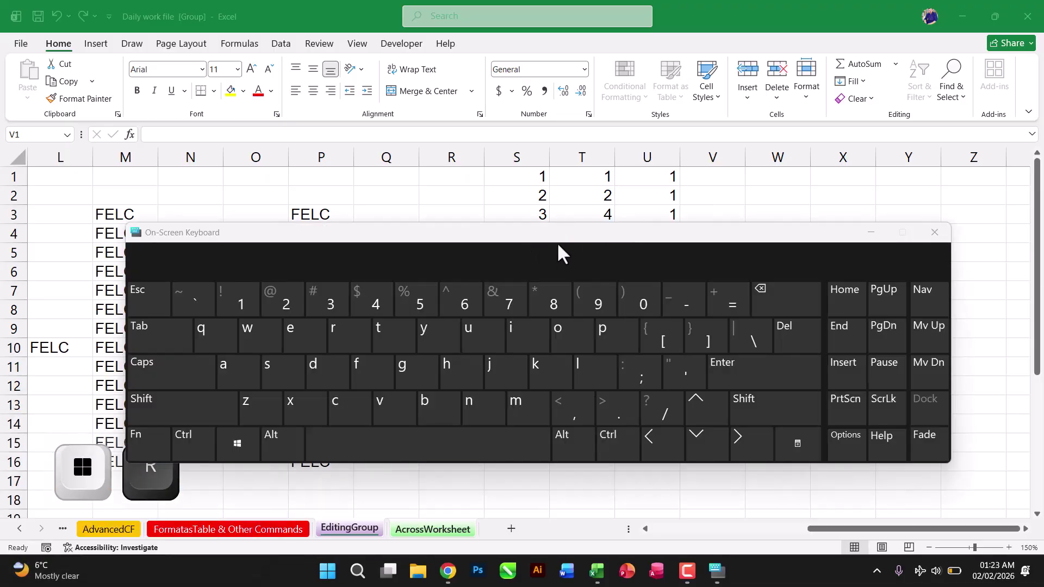
left_click_drag(559, 239, 650, 334)
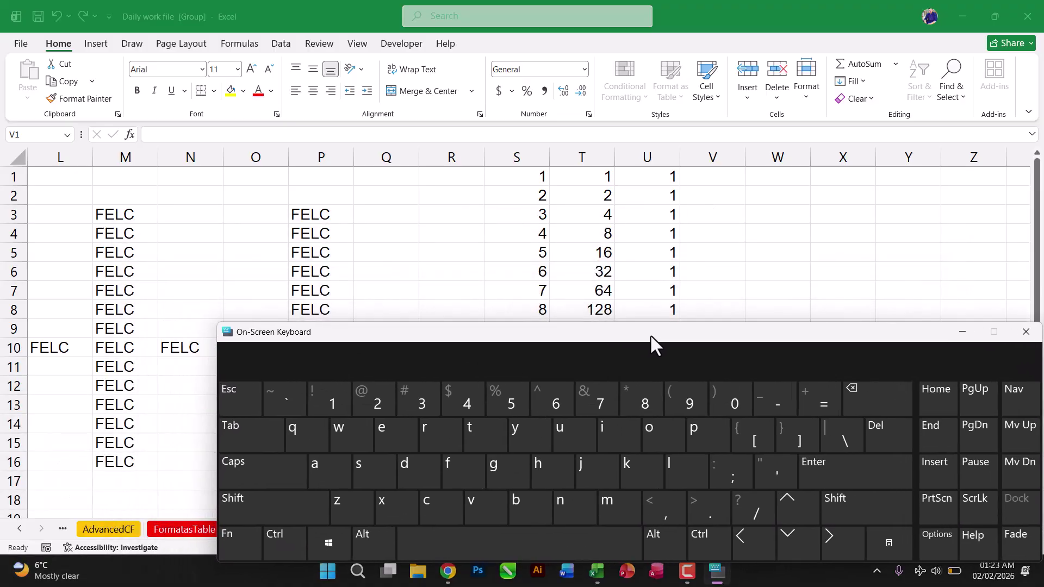
- Insert the current date, 02/02/2026, in cell V1 using the On-Screen Keyboard, and close the keyboard
left_click(715, 175)
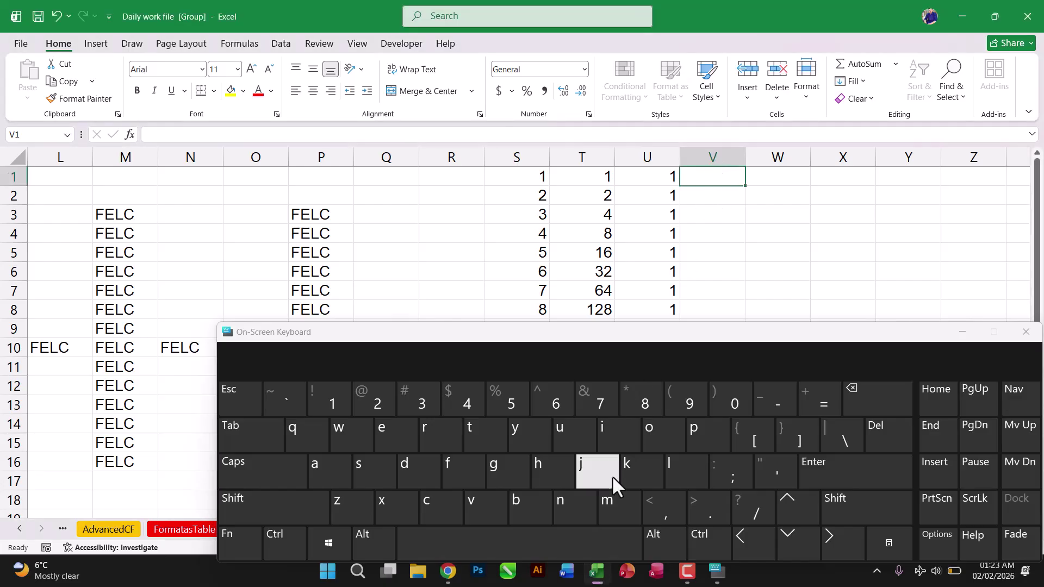
left_click(283, 543)
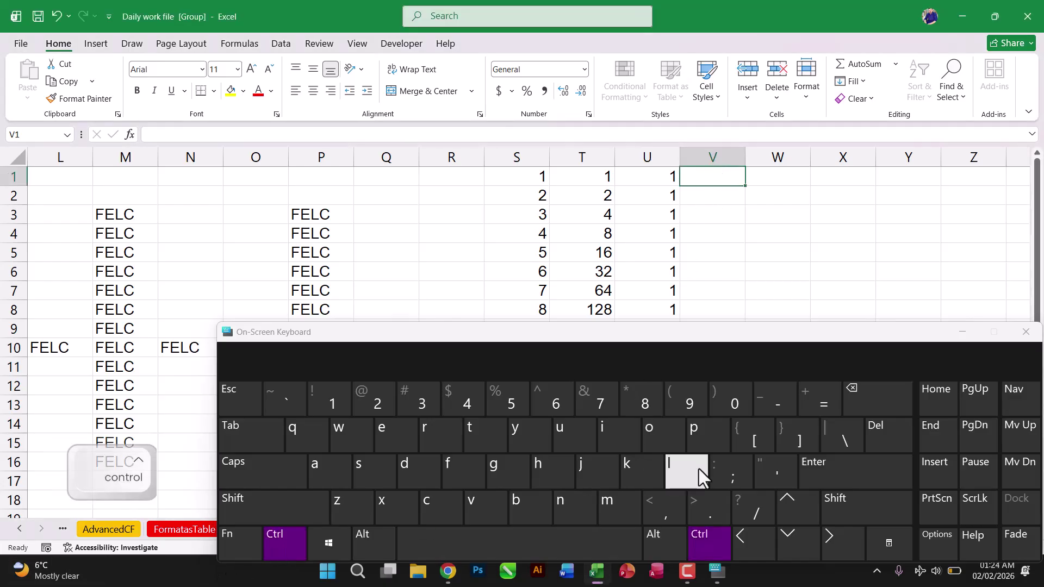
left_click(731, 473)
left_click(899, 466)
left_click_drag(915, 334, 697, 272)
left_click(808, 270)
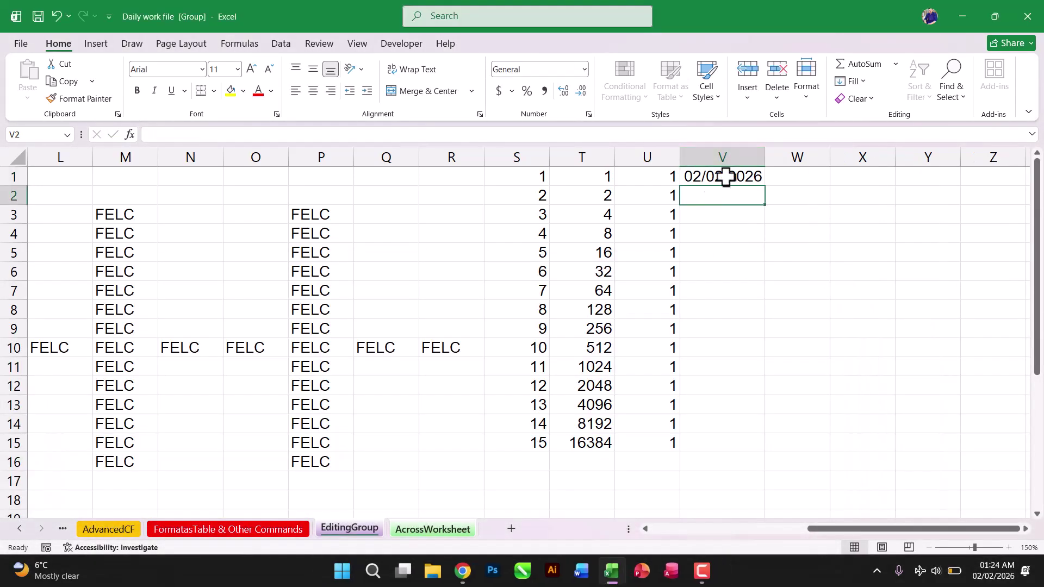
- Fill V1:V15 with a date series in columns by day, using a step value of 1
left_click_drag(736, 175, 742, 435)
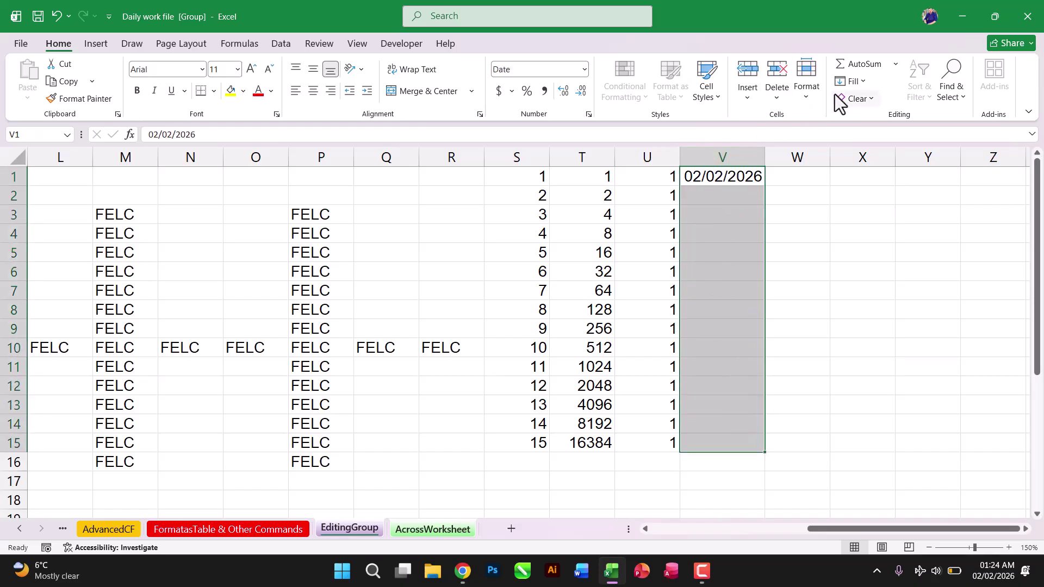
left_click(852, 83)
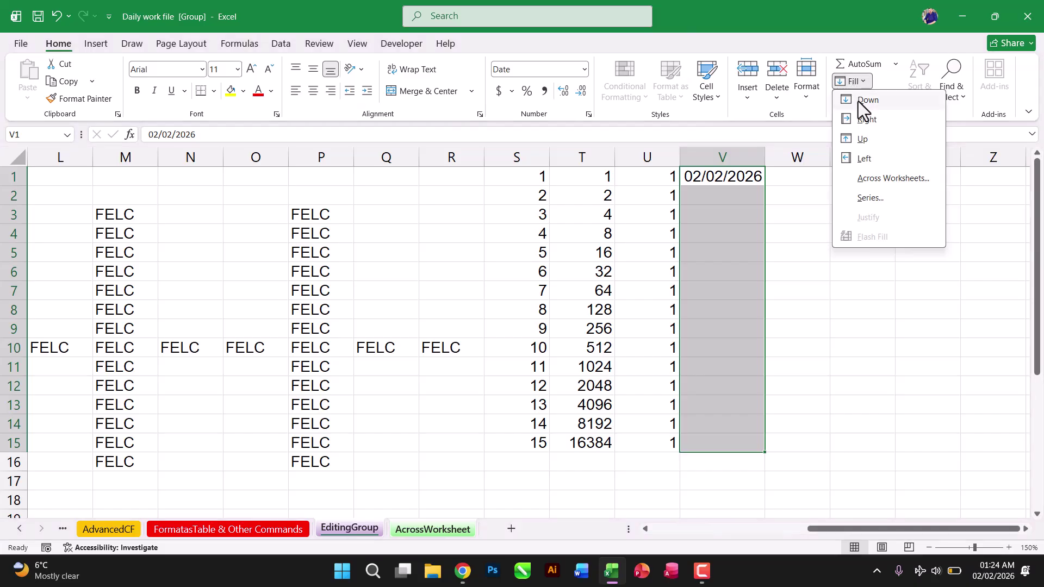
left_click(869, 198)
left_click_drag(765, 135, 511, 98)
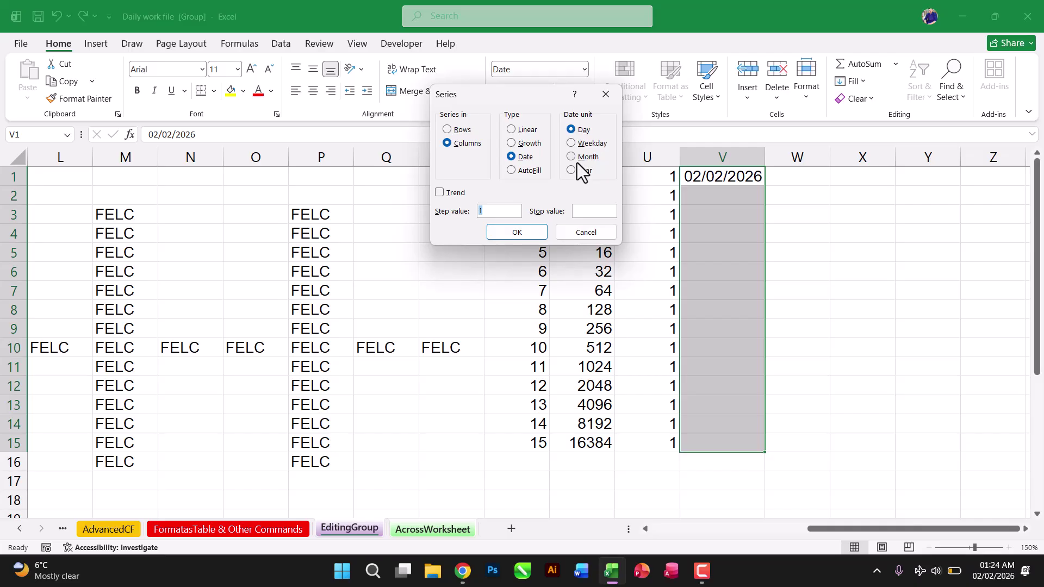
left_click(506, 233)
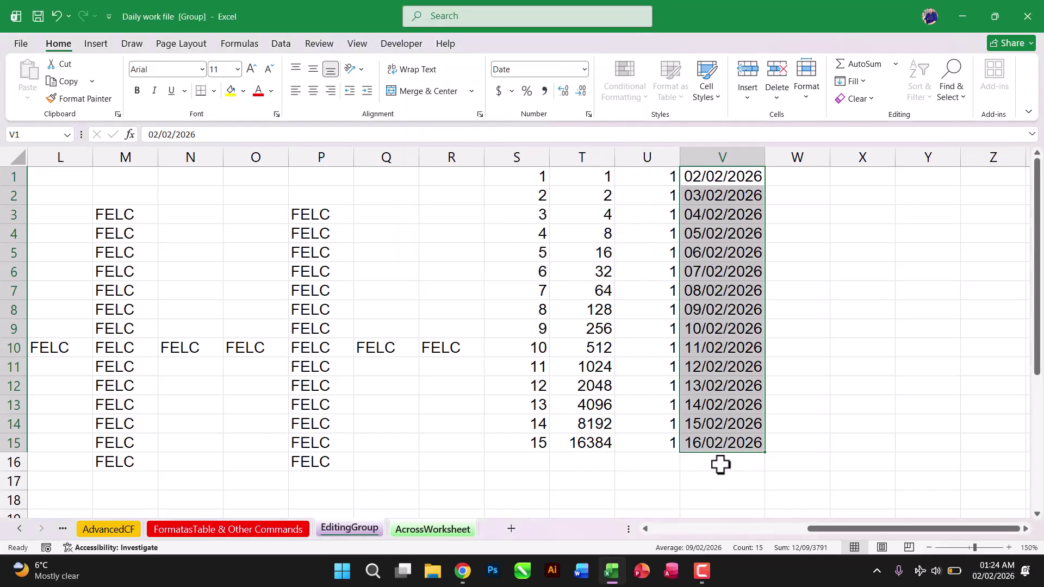
- Extend the date from V1 across into W1 as 03/02/2026 and fit column W to its content
left_click(728, 176)
left_click_drag(769, 189, 811, 441)
left_click(807, 185)
double_click(830, 157)
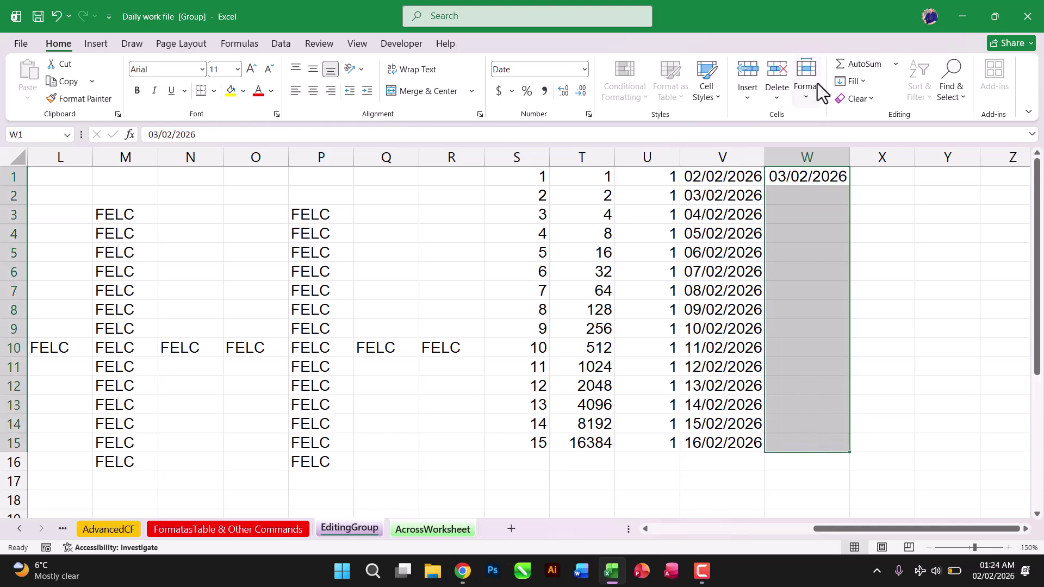
- Fill W1:W15 with a date series in columns using the Weekday date unit
left_click(851, 81)
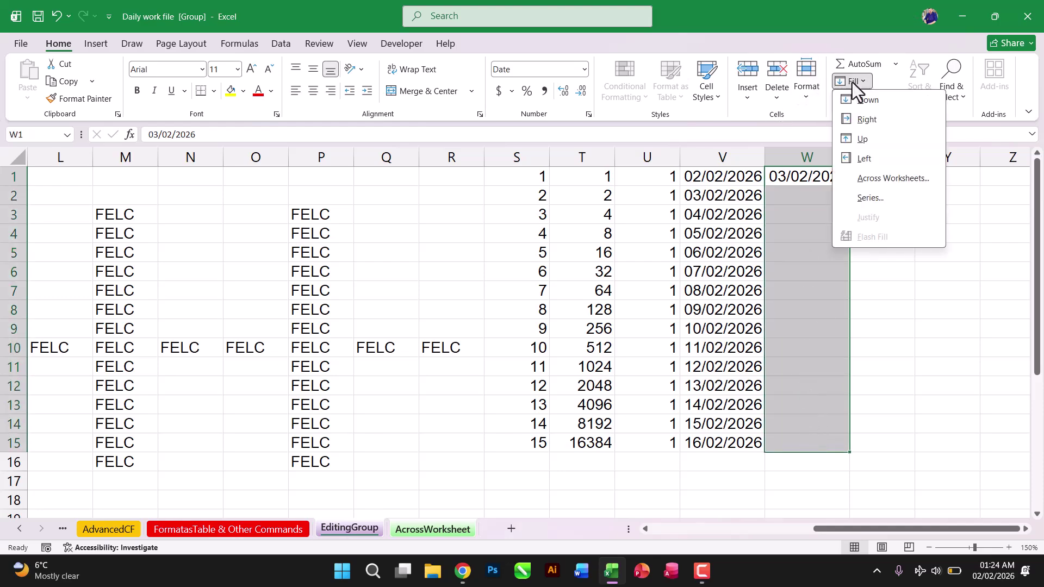
left_click(871, 198)
left_click(579, 143)
left_click(492, 231)
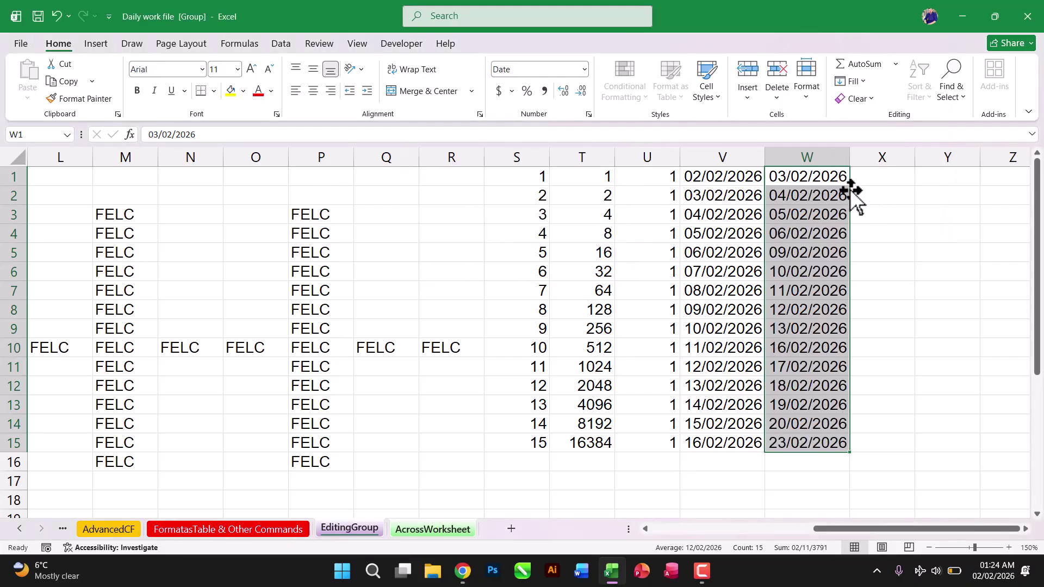
- Extend the date from W1 across into X1 as 04/02/2026 and fit column X to its content
left_click(841, 172)
left_click_drag(850, 185, 905, 445)
double_click(916, 157)
- Fill X1:X15 with a date series in columns by month, using a step value of 1
left_click(848, 82)
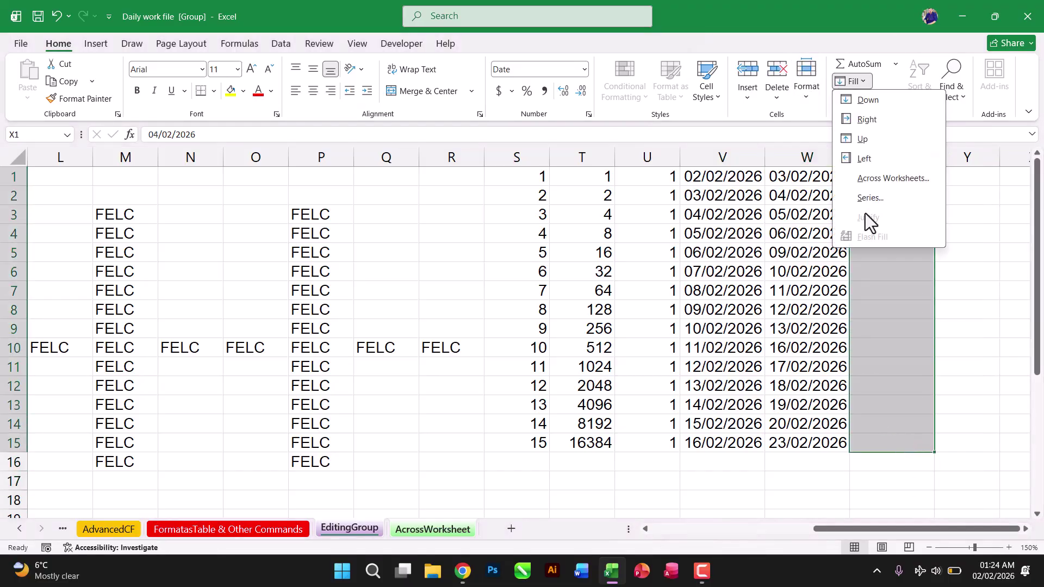
left_click(870, 198)
left_click(571, 156)
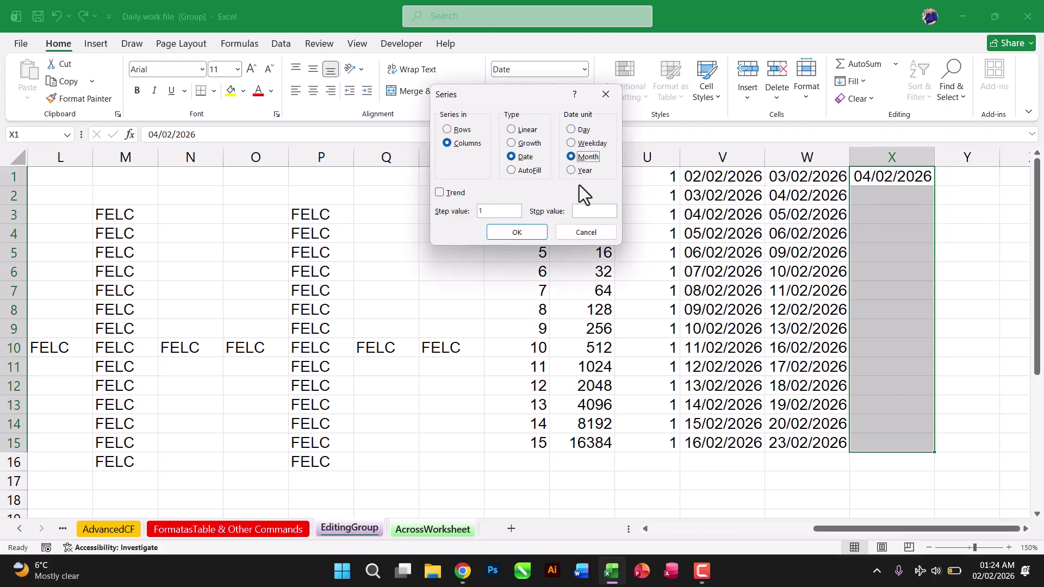
left_click(508, 233)
- Extend the date from X1 across into Y1 as 05/02/2026 and fit column Y to its content
left_click(962, 183)
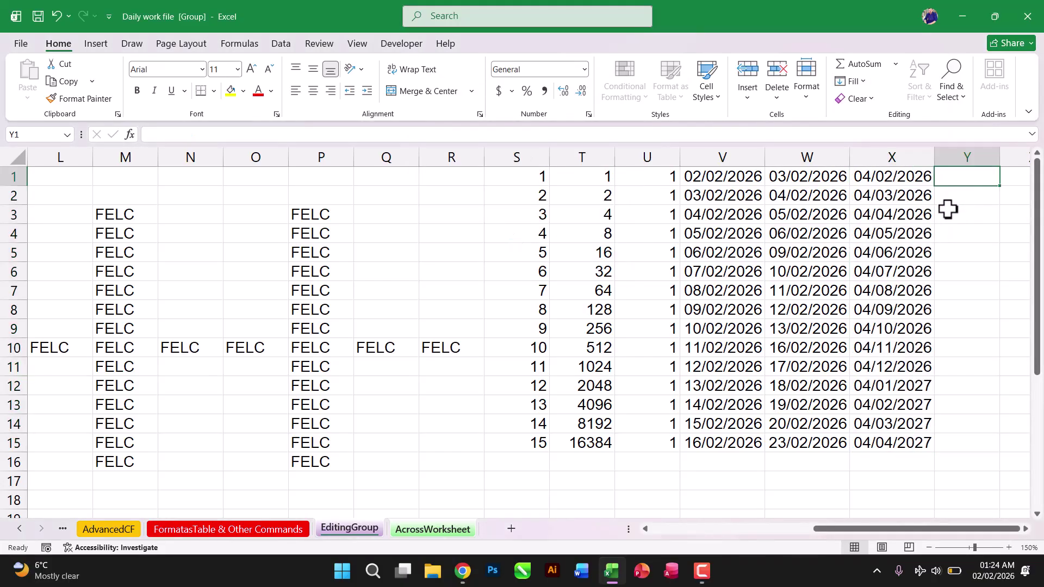
key("Right")
key("Right")
key("Right")
left_click(772, 173)
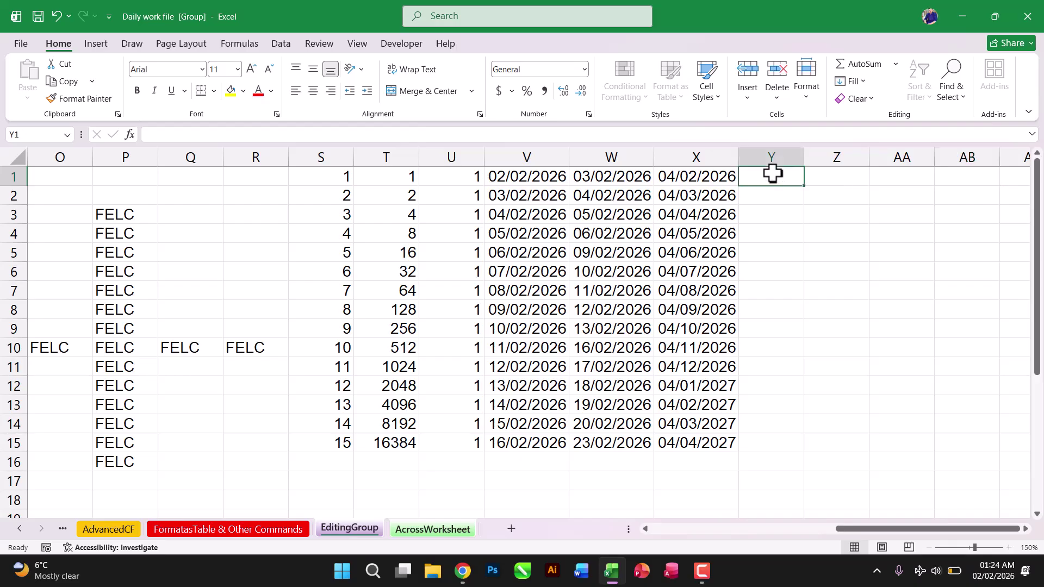
left_click_drag(707, 186, 803, 433)
left_click(729, 179)
left_click(809, 198)
left_click(791, 175)
double_click(804, 155)
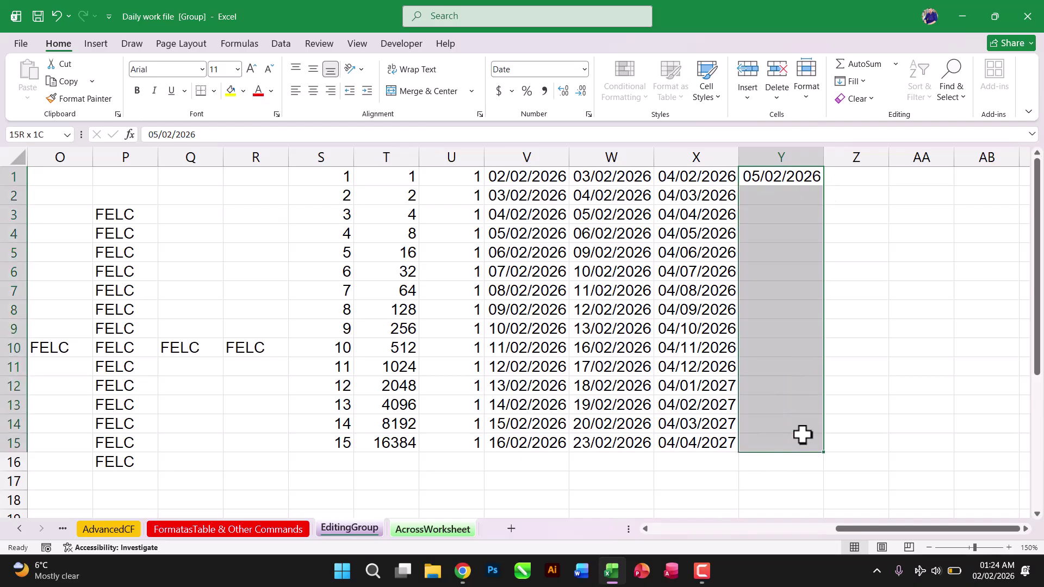
- Fill Y1:Y15 with a date series in columns by year, using a step value of 1
left_click(849, 81)
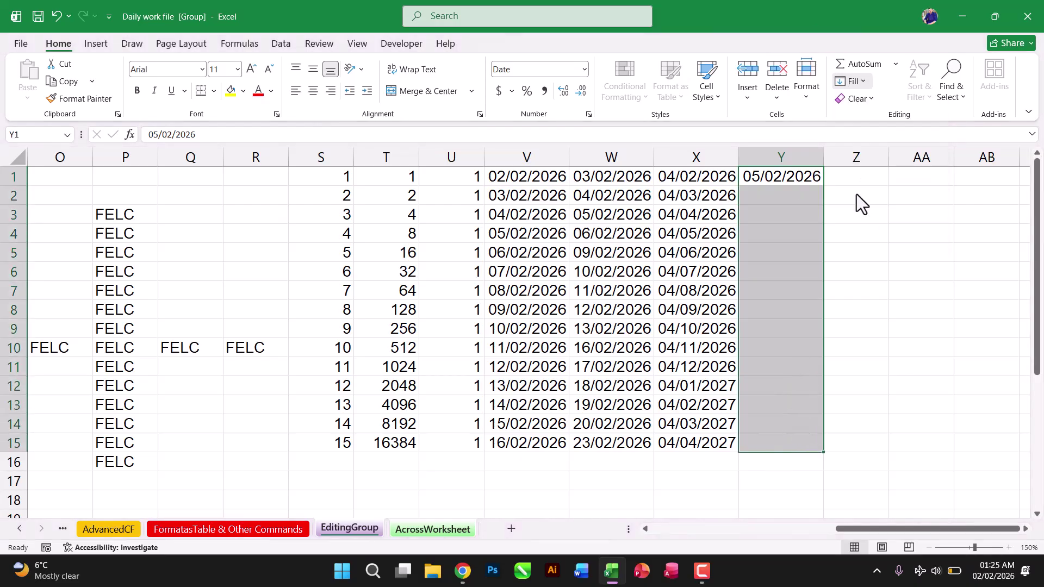
left_click(868, 198)
left_click(581, 171)
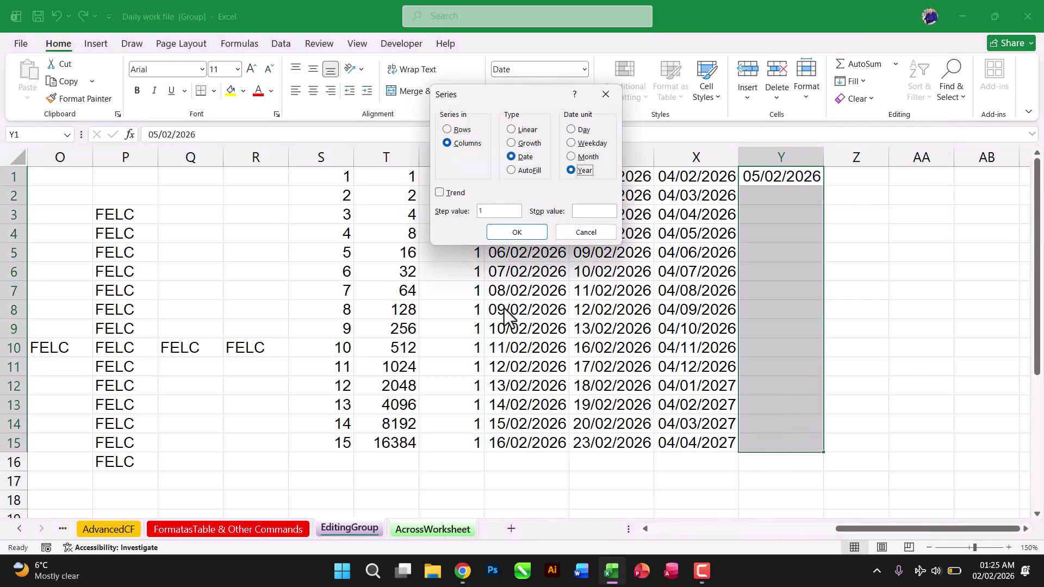
left_click(516, 233)
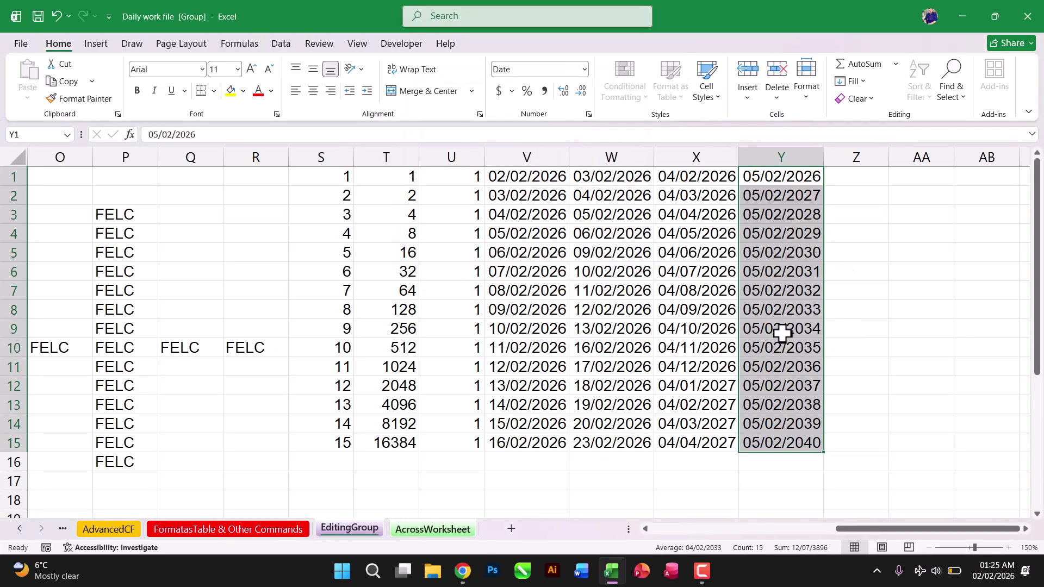
- Enter 1 in cell AA1 and select AA1:AA14
key("Right")
key("Right")
key("Right")
key("Right")
key("Right")
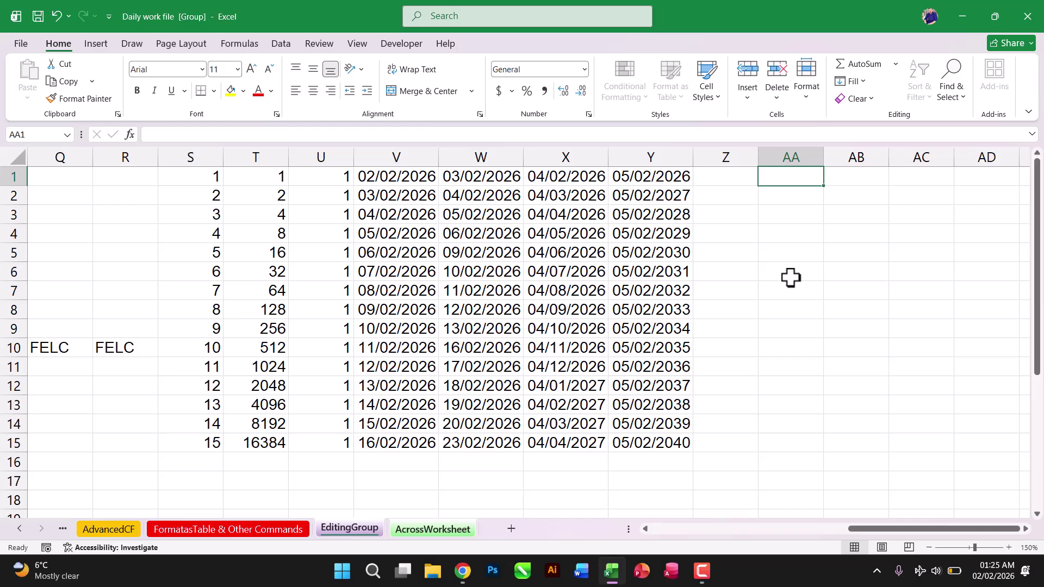
type("1")
key("Return")
left_click_drag(791, 183, 770, 430)
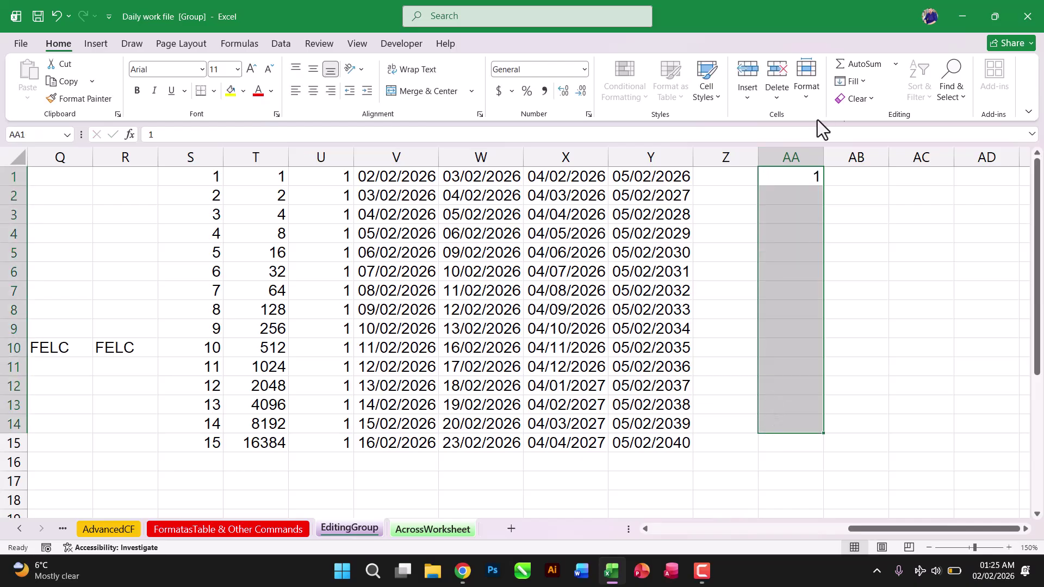
- Try filling AA1:AA14 with a linear series in columns using the Trend option, and undo the fill
left_click(858, 76)
left_click(869, 197)
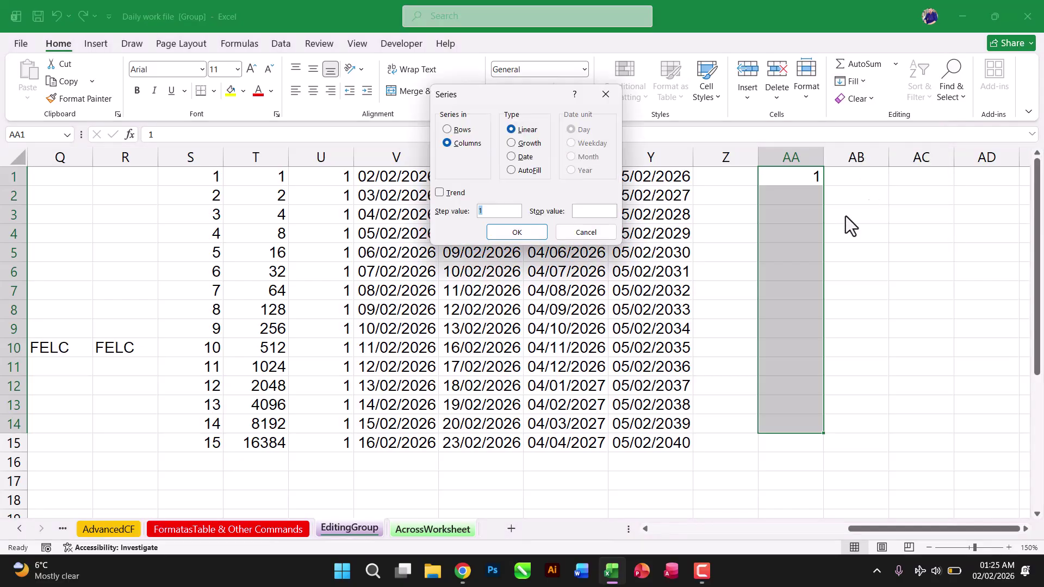
left_click(444, 194)
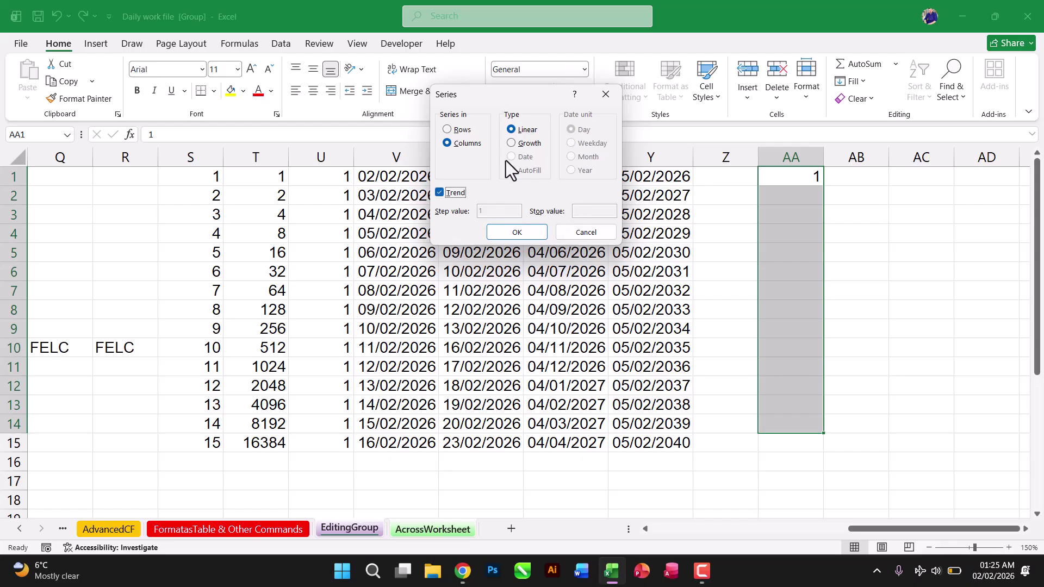
left_click(516, 233)
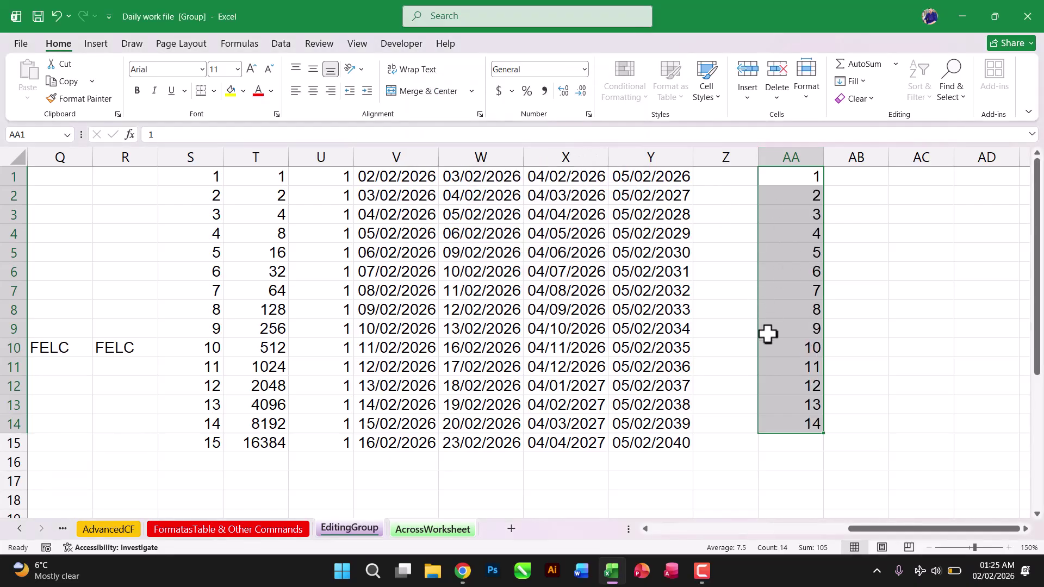
key("ctrl+z")
- Fill AA1:AA14 with a linear series in columns, using a step value of 1 and a stop value of 5
left_click(850, 81)
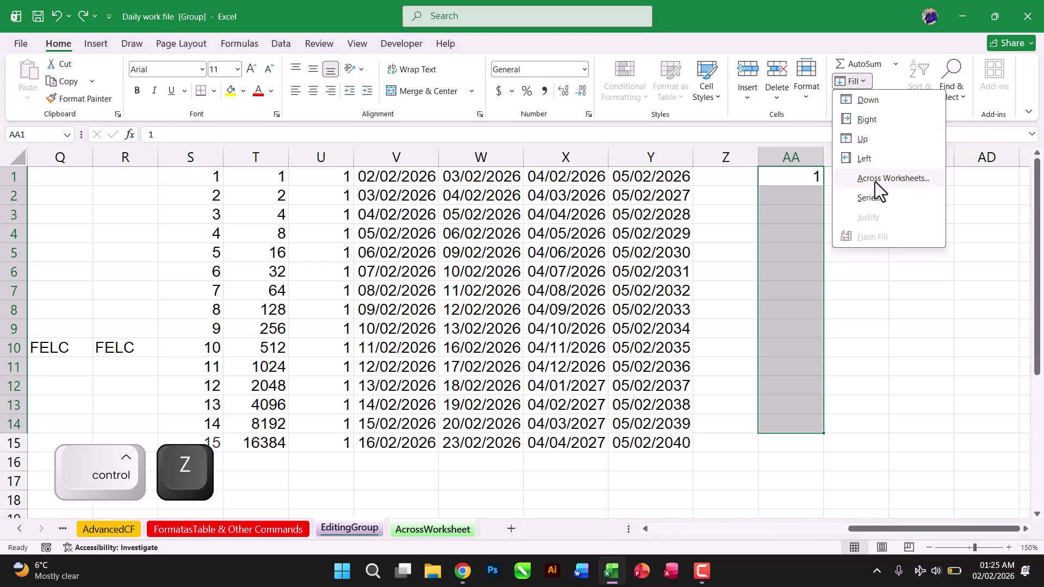
left_click(870, 198)
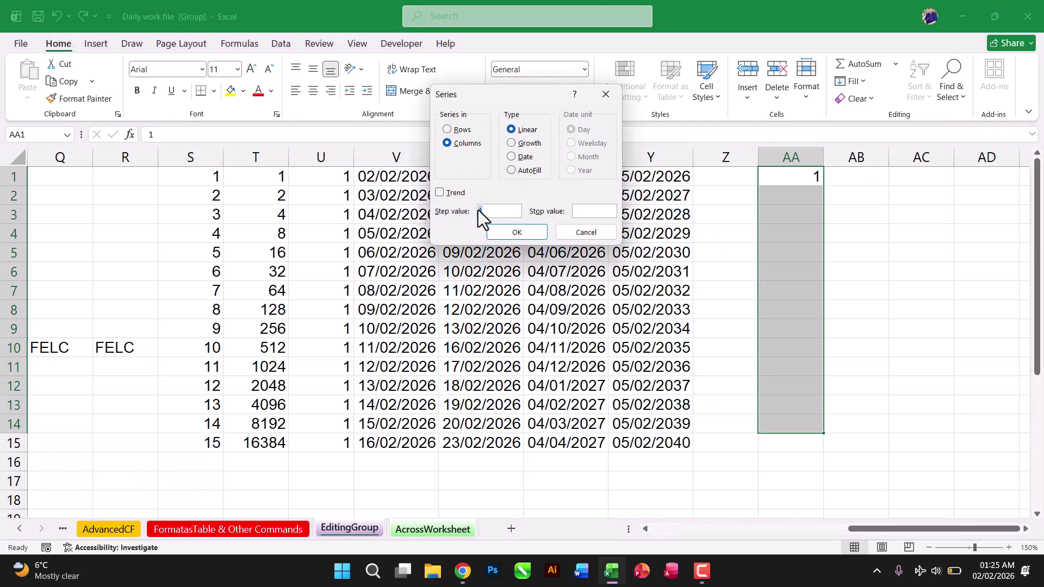
left_click(582, 212)
type("5")
left_click(527, 233)
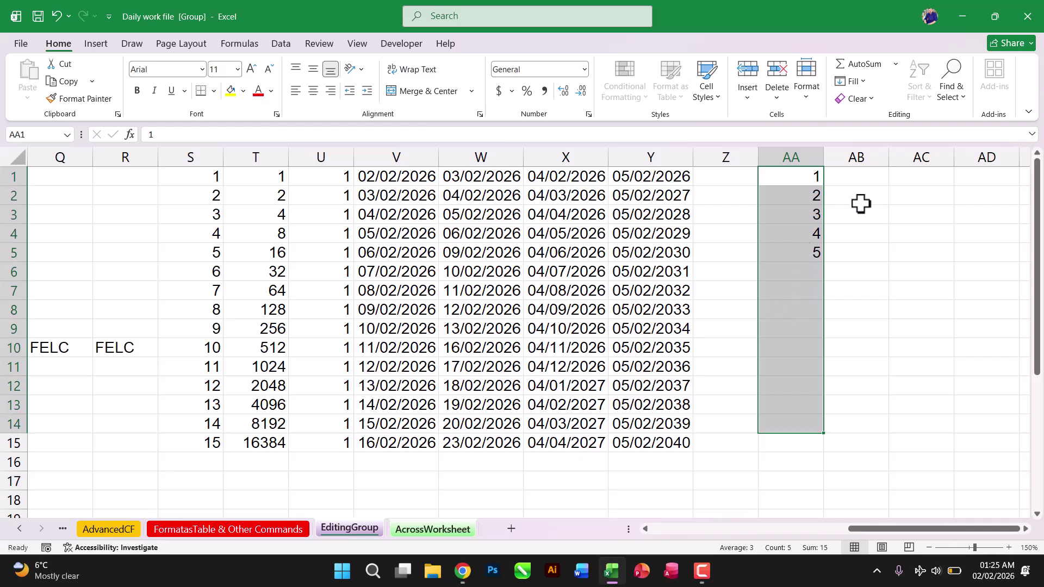
left_click(837, 255)
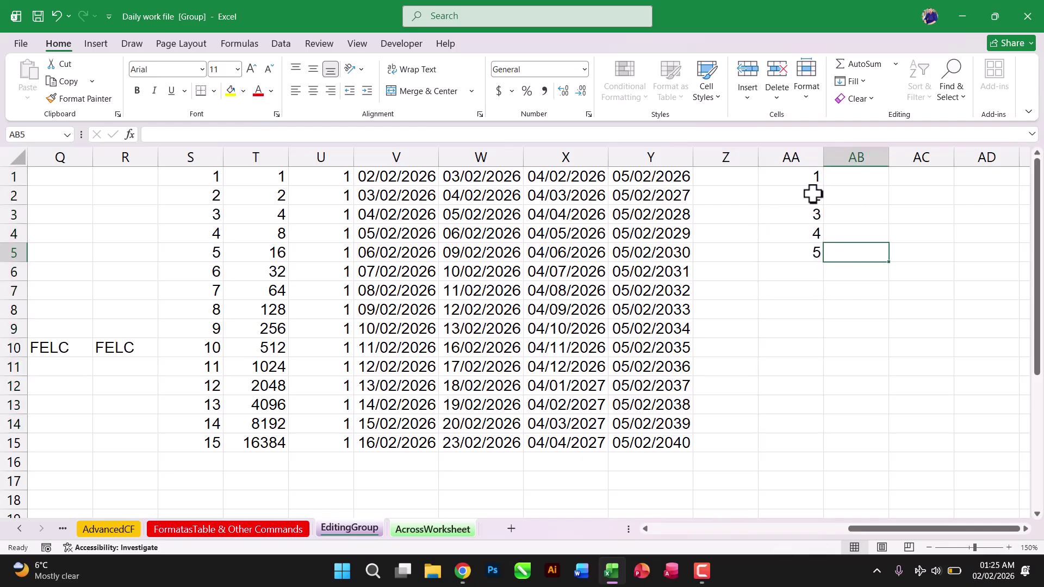
left_click(857, 85)
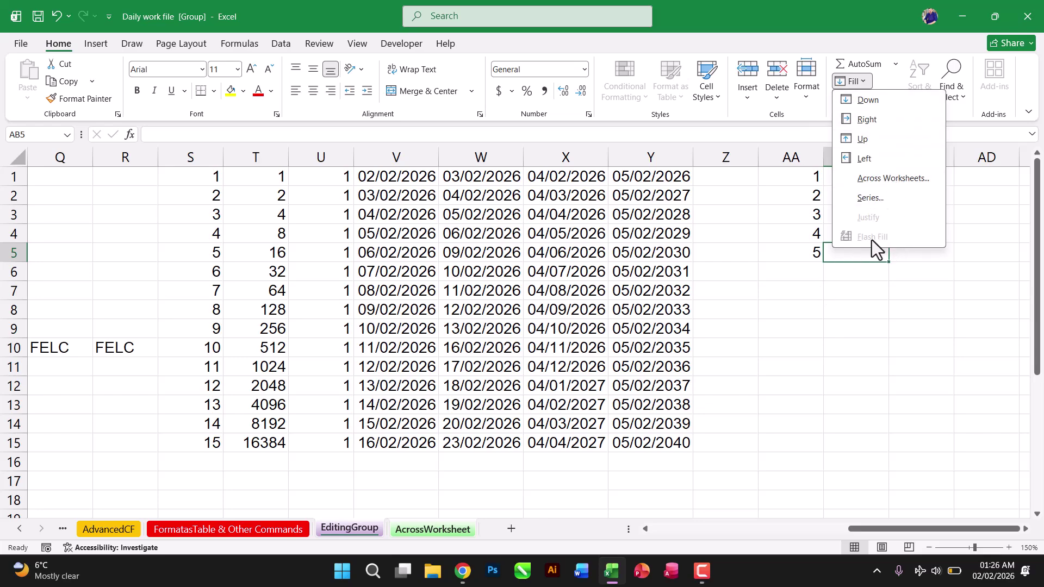
left_click(854, 301)
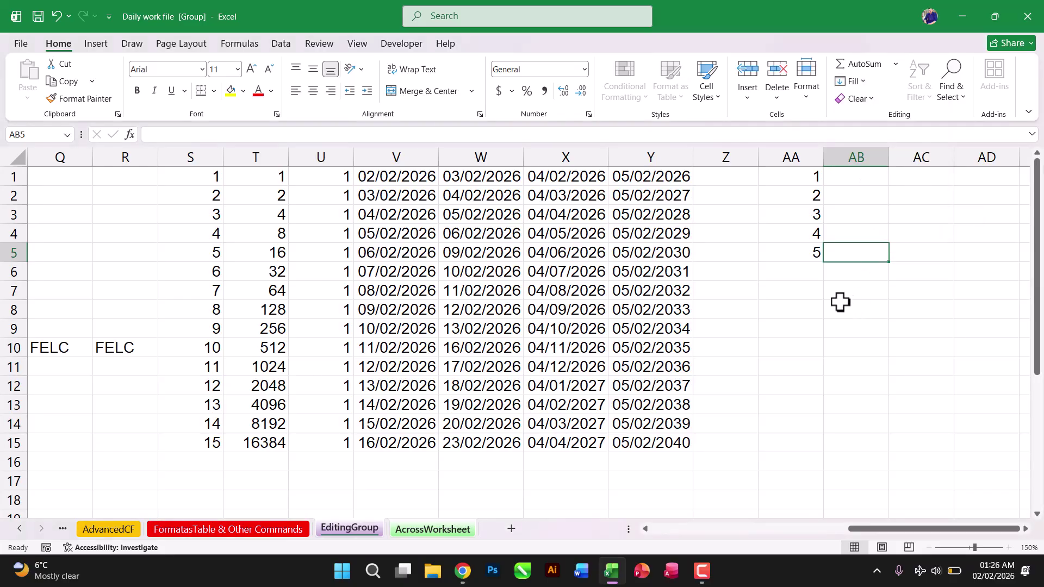
- Enter the text FELC Online Academy in cell AC5
left_click(830, 295)
key("Right")
key("Right")
key("Right")
key("Right")
key("Right")
key("Right")
key("Right")
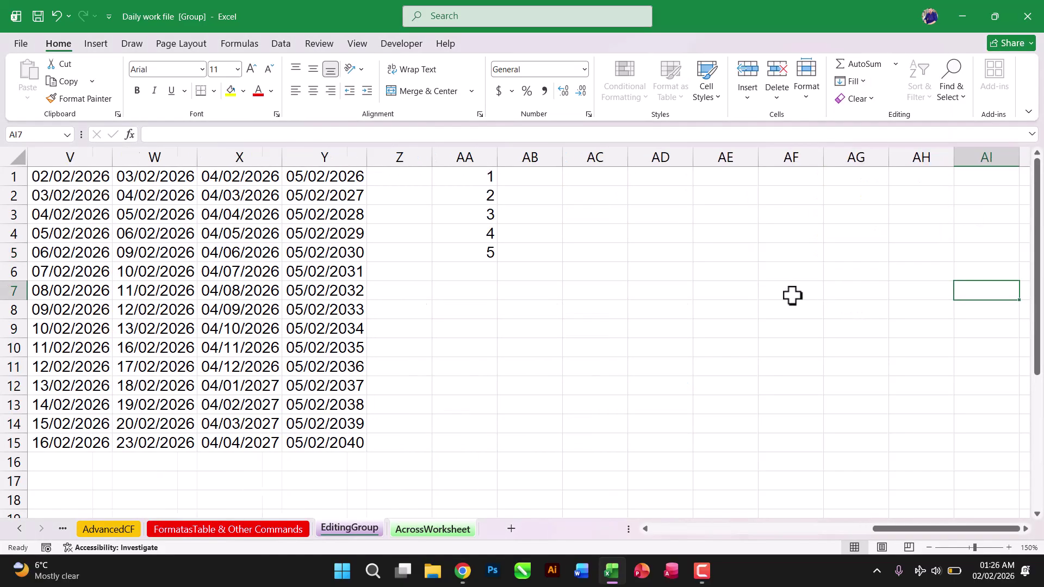
left_click(667, 261)
left_click(608, 256)
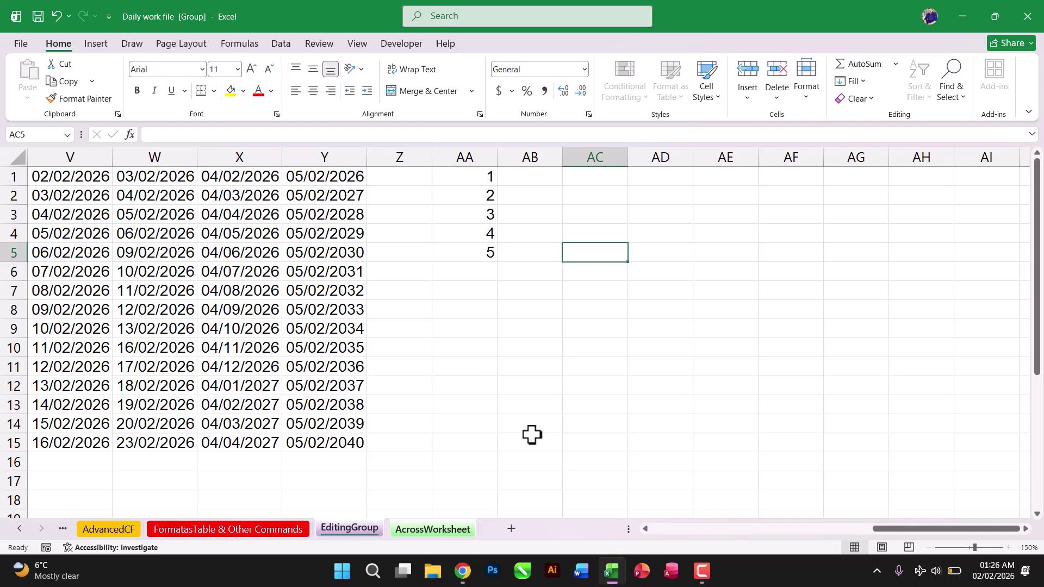
type("FEL")
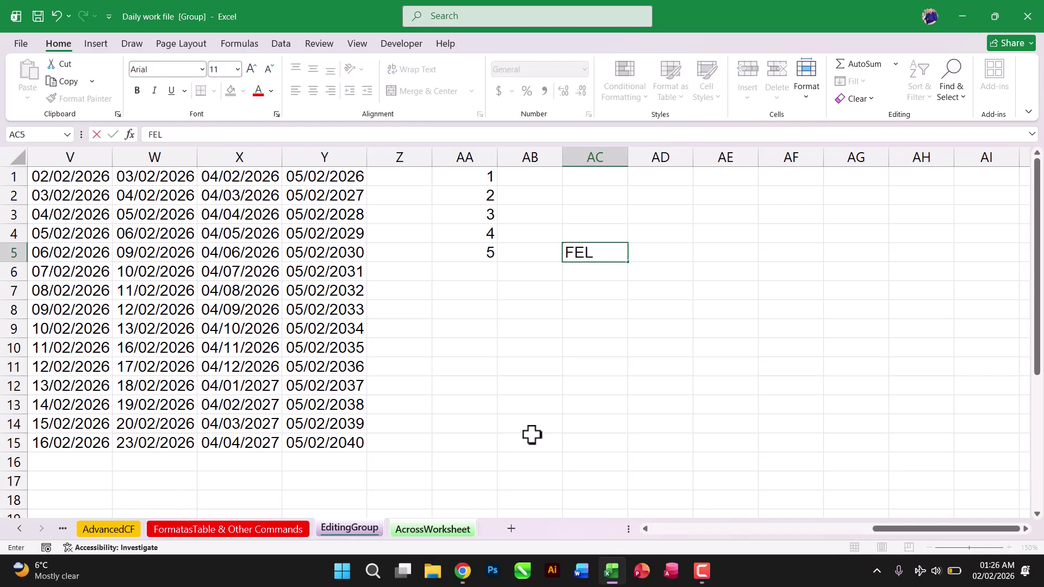
type("C Online Academy")
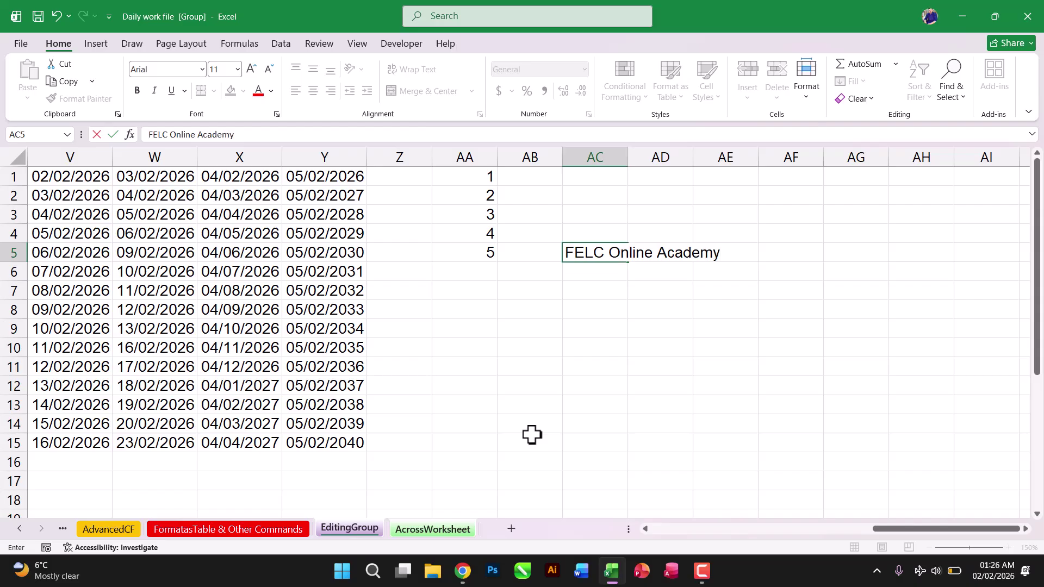
key("Return")
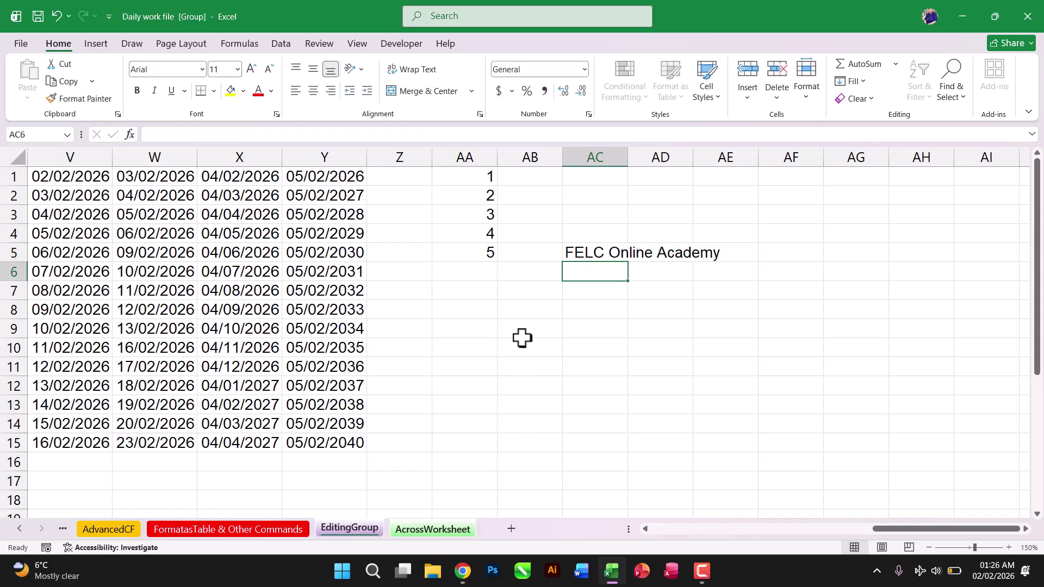
left_click(589, 255)
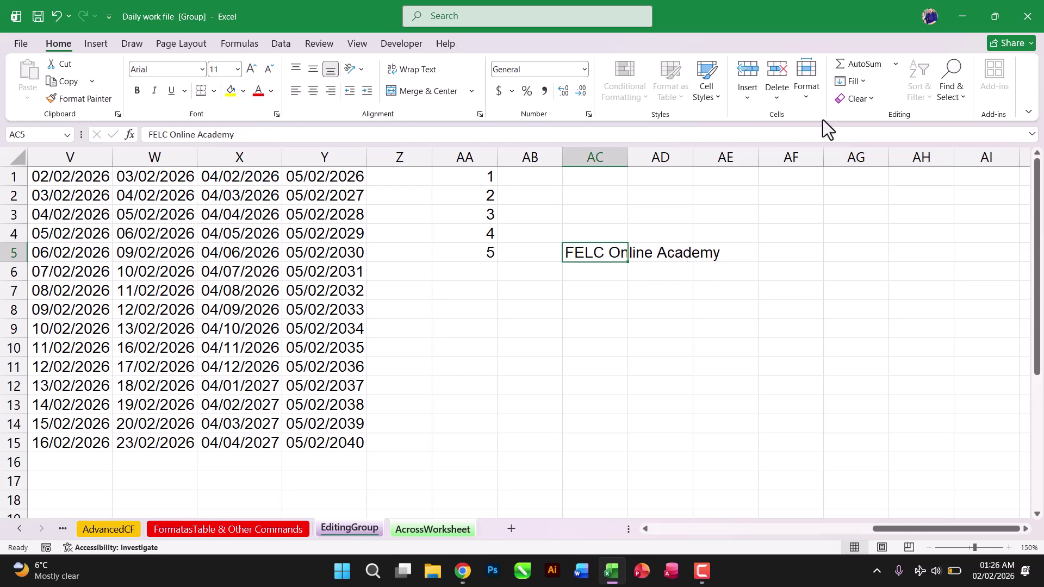
left_click(858, 96)
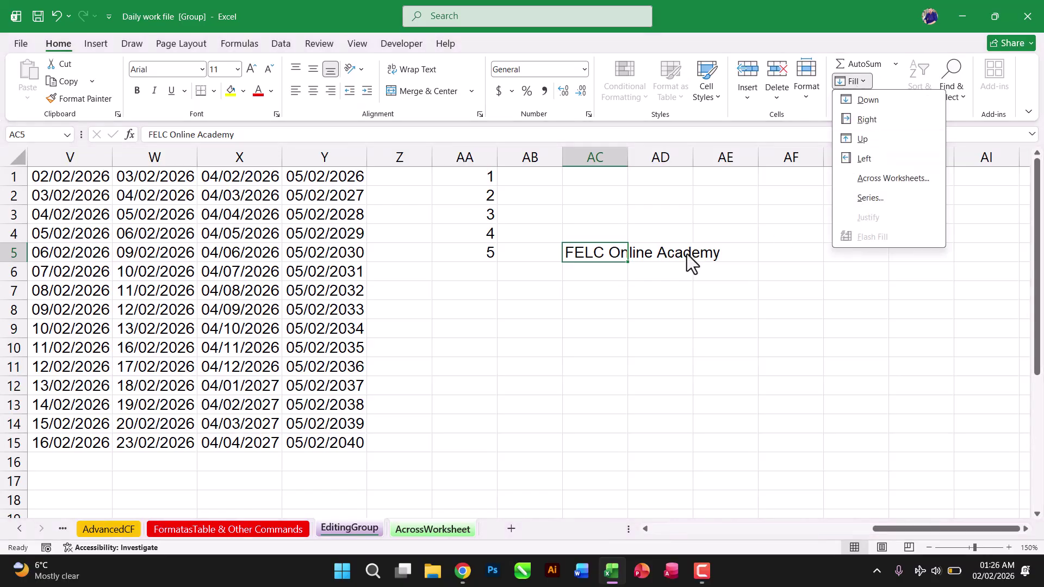
key("Escape")
left_click(609, 290)
left_click(606, 254)
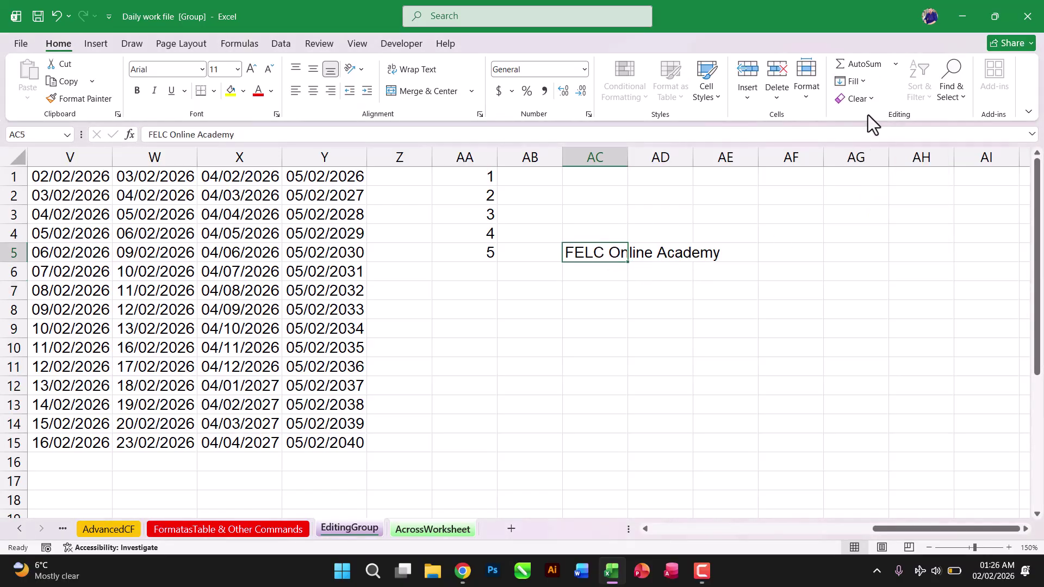
left_click(859, 86)
key("Escape")
left_click(689, 329)
left_click(598, 255)
left_click(582, 332)
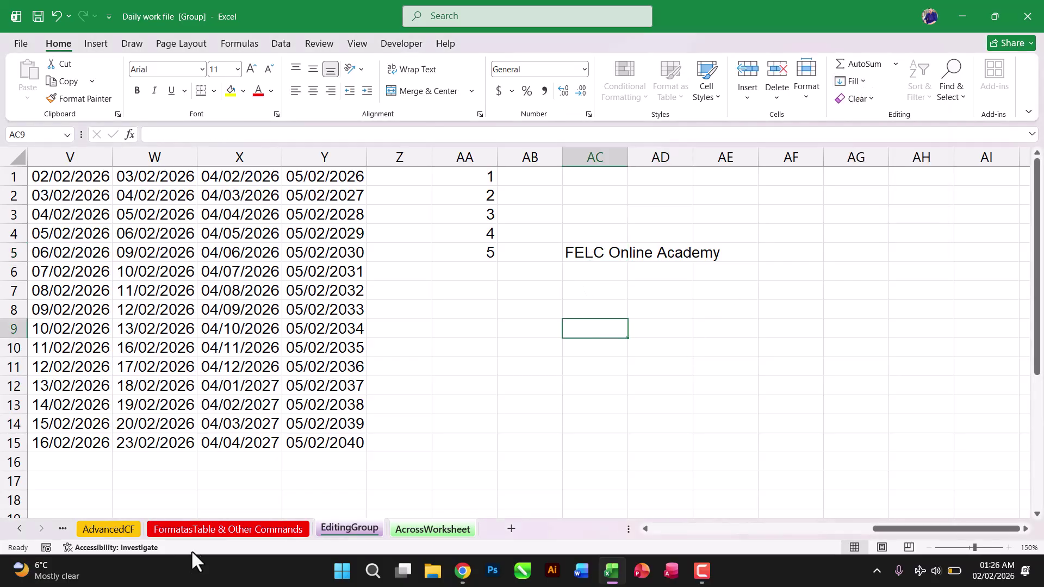
- Ungroup the worksheets and apply Fill Justify to AC5 on the EditingGroup sheet, allowing the text to extend below the selected cell
left_click(289, 530)
left_click(345, 527)
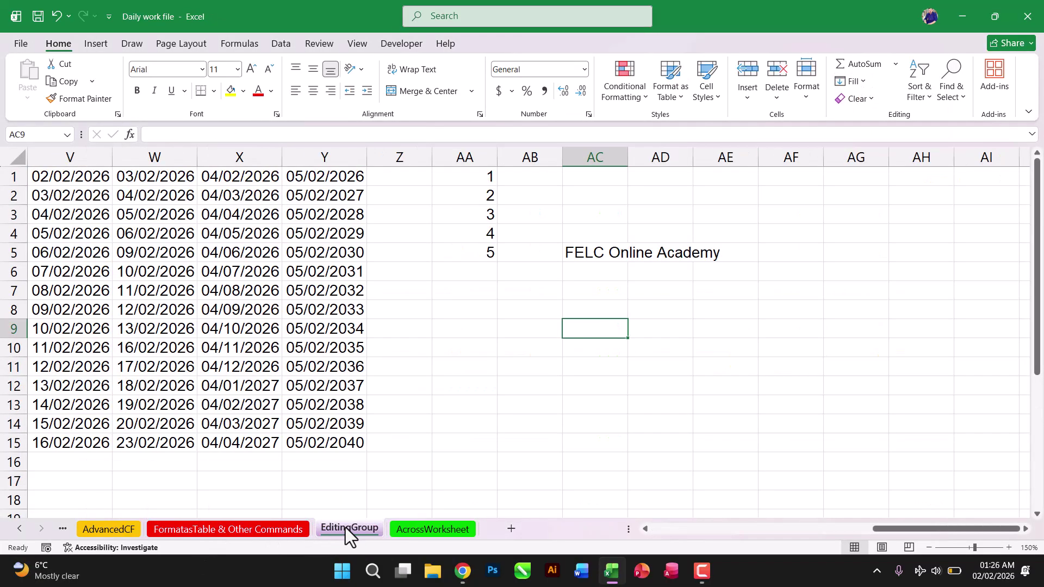
left_click(596, 252)
left_click(859, 81)
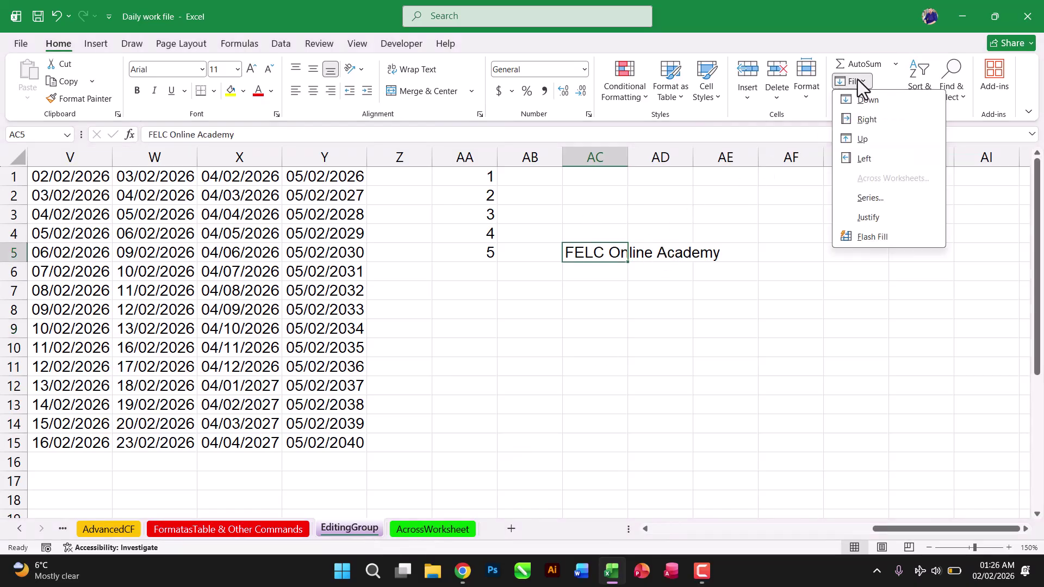
left_click(869, 217)
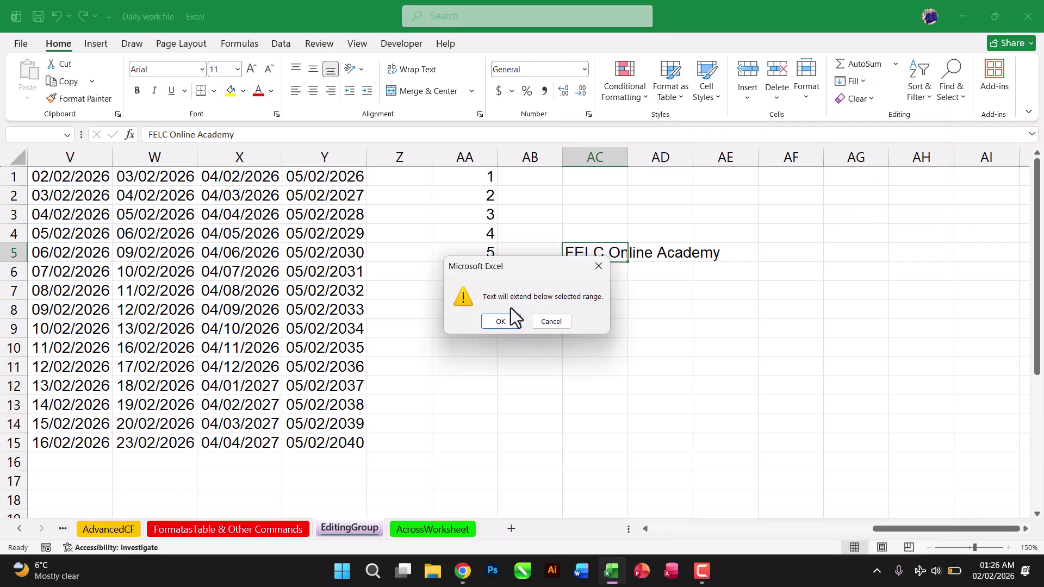
left_click_drag(506, 270, 578, 292)
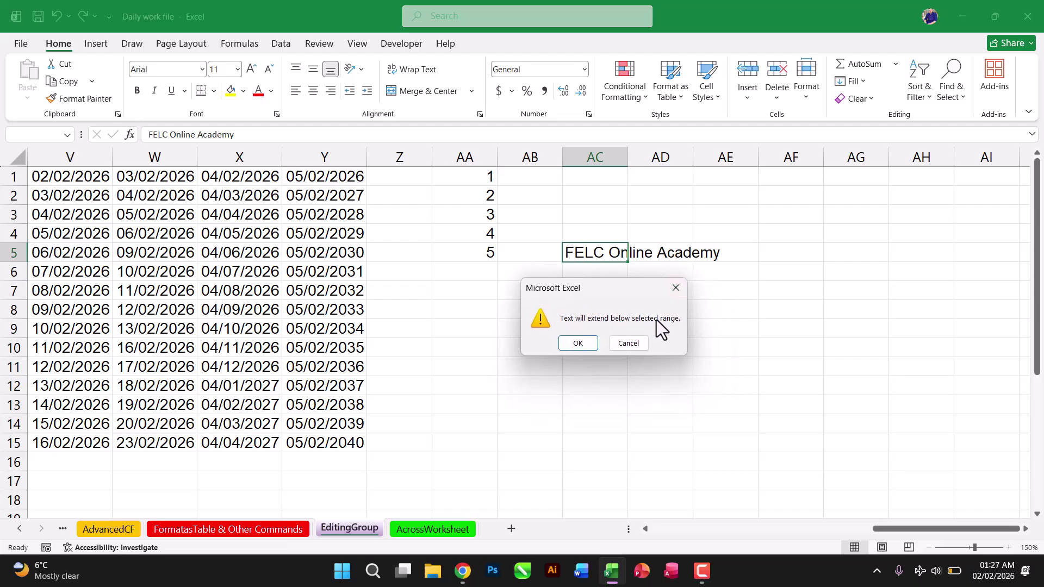
left_click(580, 341)
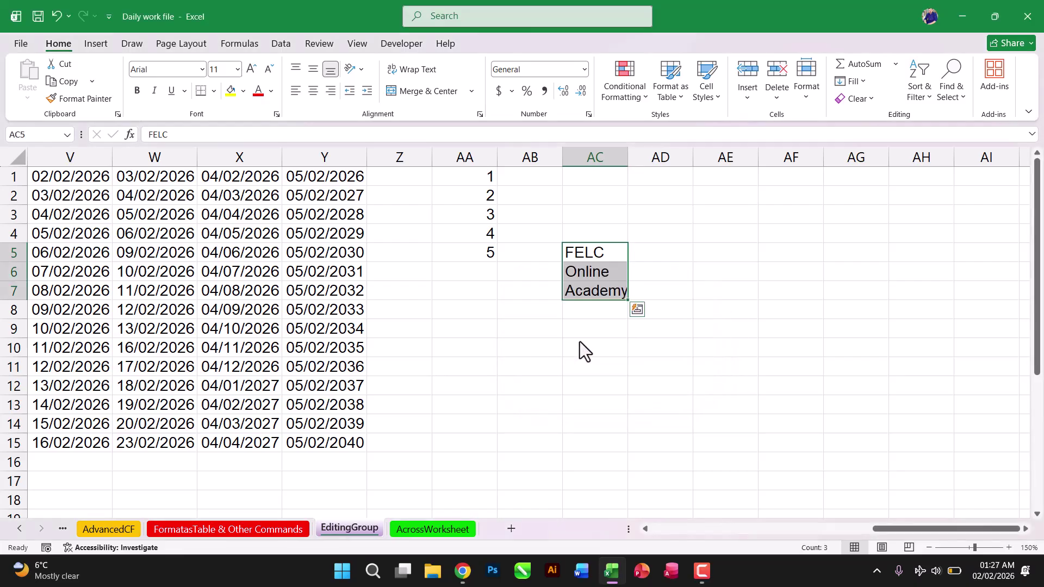
- Fit column AC to its content
left_click(608, 330)
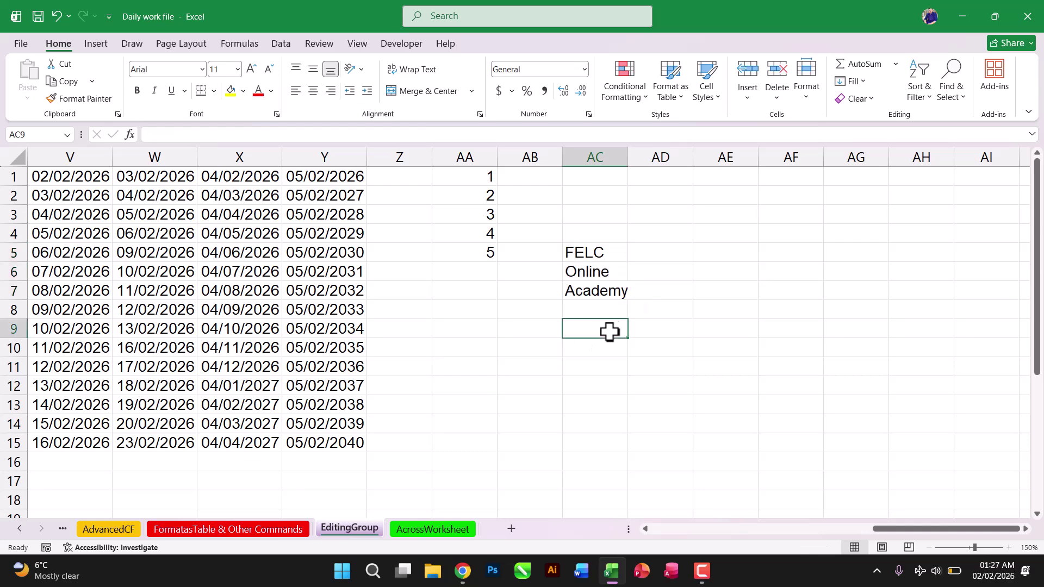
double_click(629, 156)
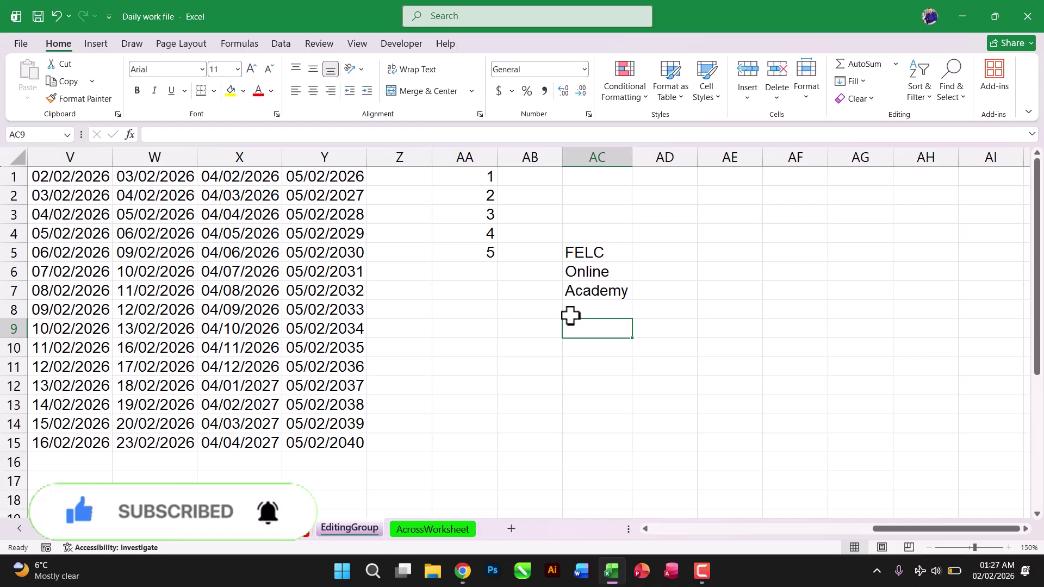
left_click(695, 285)
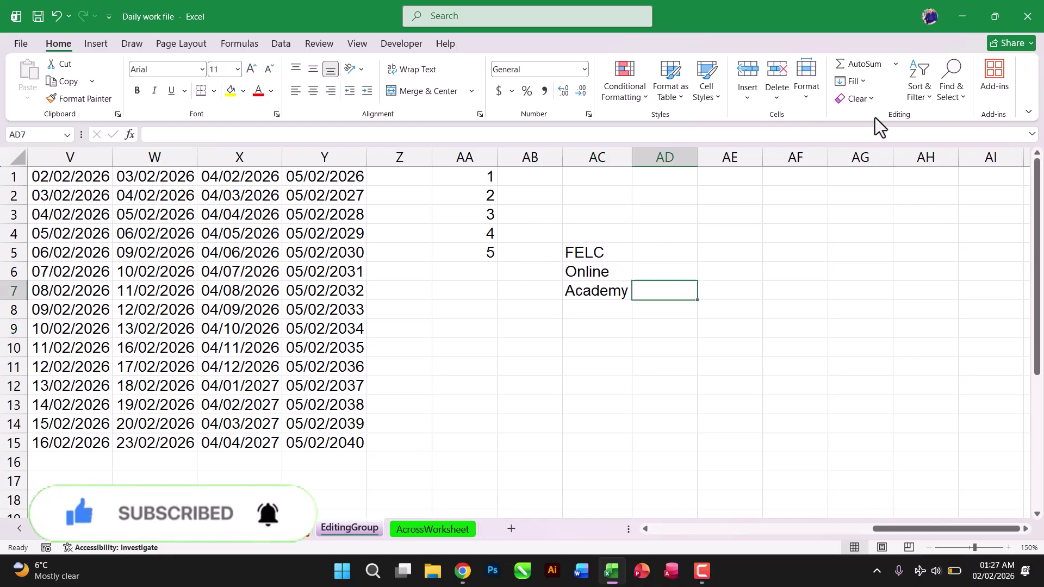
left_click(853, 81)
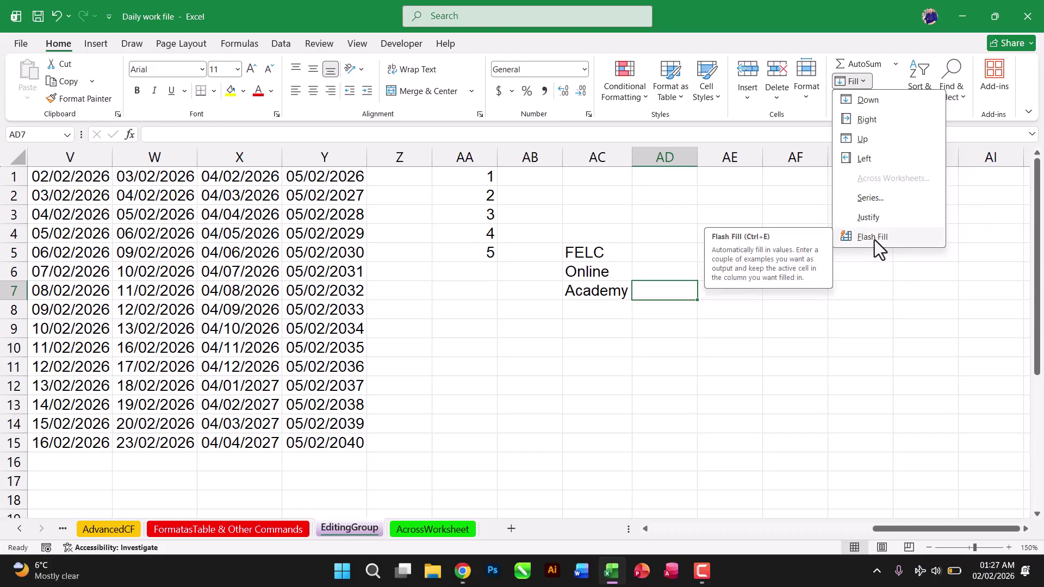
left_click(853, 288)
left_click(755, 216)
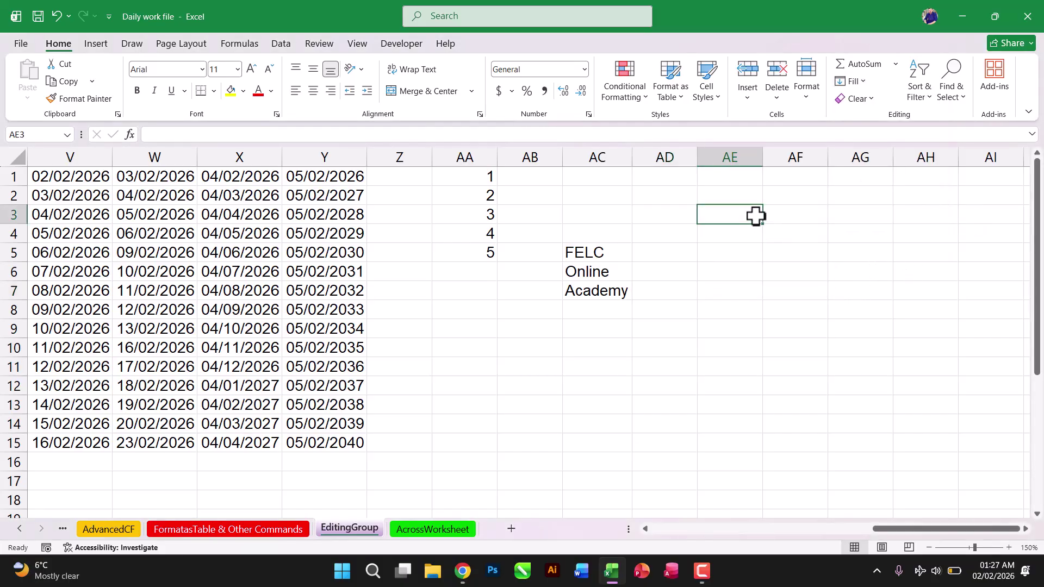
key("Right")
key("Right")
key("Right")
key("Right")
key("Right")
key("Right")
key("Right")
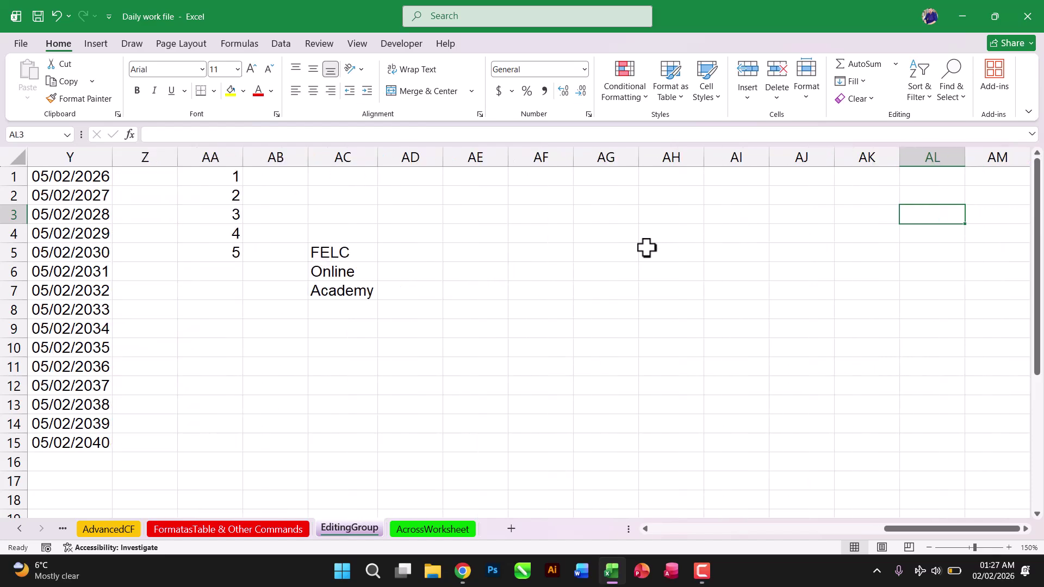
key("Left")
key("Left")
key("Left")
key("Left")
key("Left")
key("Left")
key("Left")
key("Right")
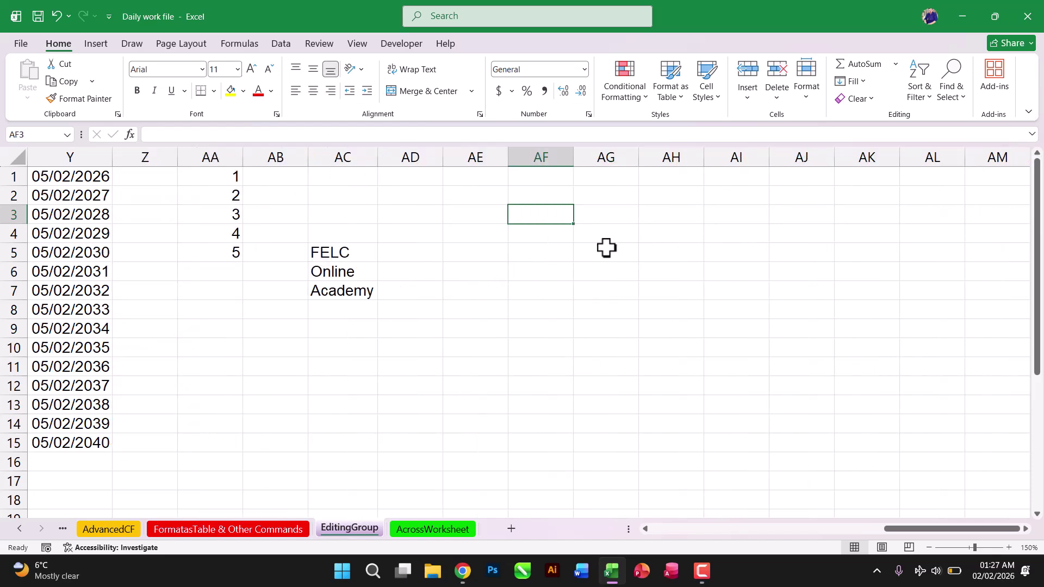
- Widen column AF and make AF1 the active cell for a new names table
key("Up")
key("Up")
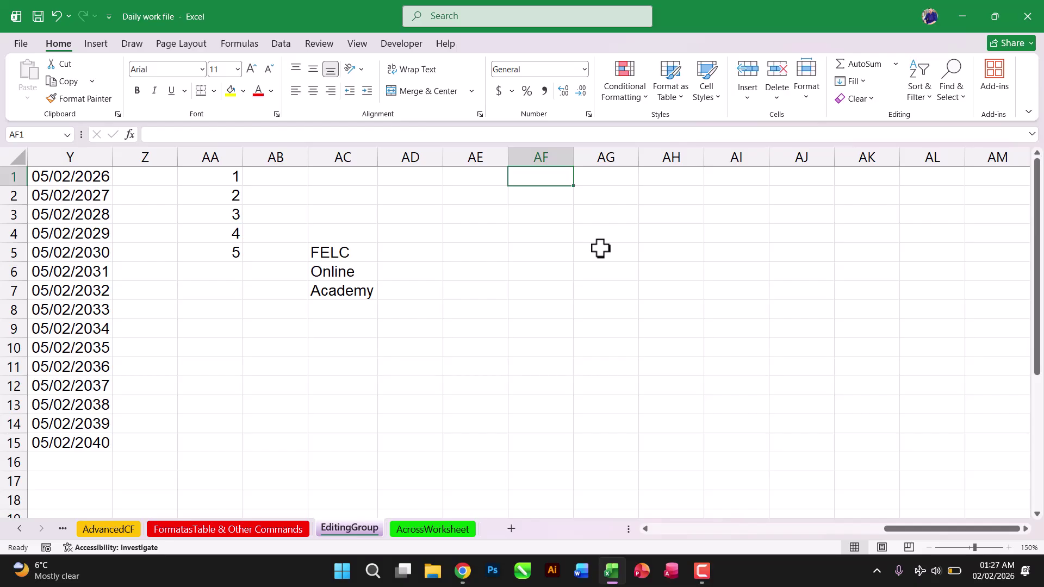
left_click(549, 198)
left_click_drag(572, 157, 614, 157)
left_click(569, 178)
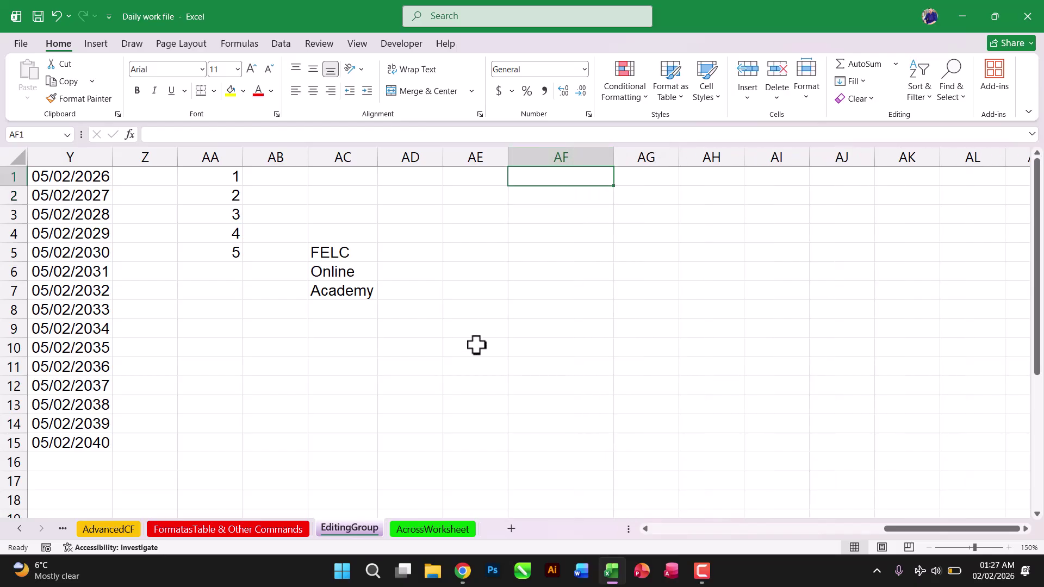
- Enter the headers Full Name, FirstName and LastName in AF1:AH1, and fit columns AG and AH to their content
type("Full Name")
key("Tab")
type("First\\nam")
key("BackSpace")
key("BackSpace")
key("BackSpace")
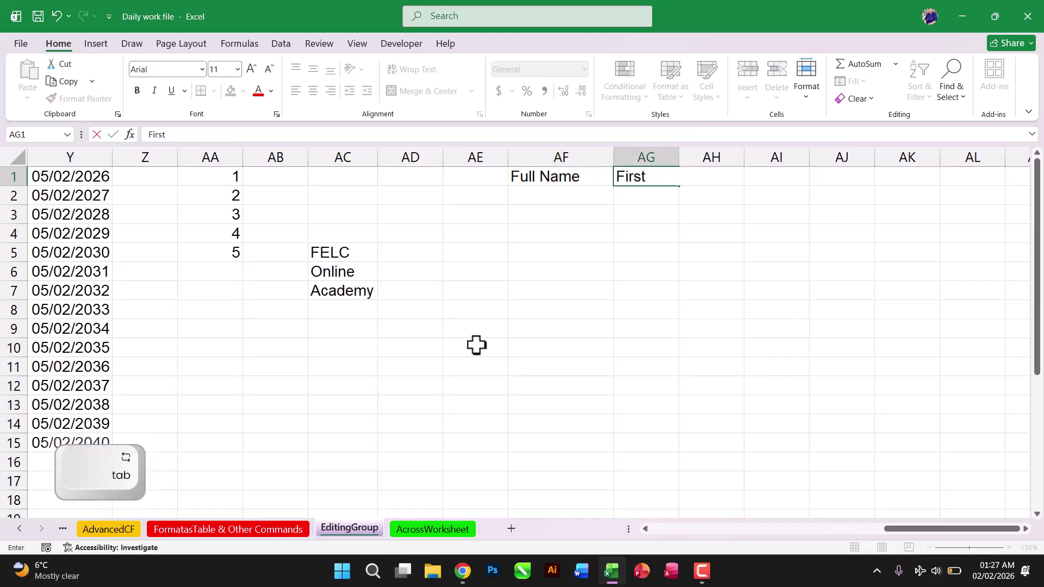
type("Nam")
key("Tab")
type("Las")
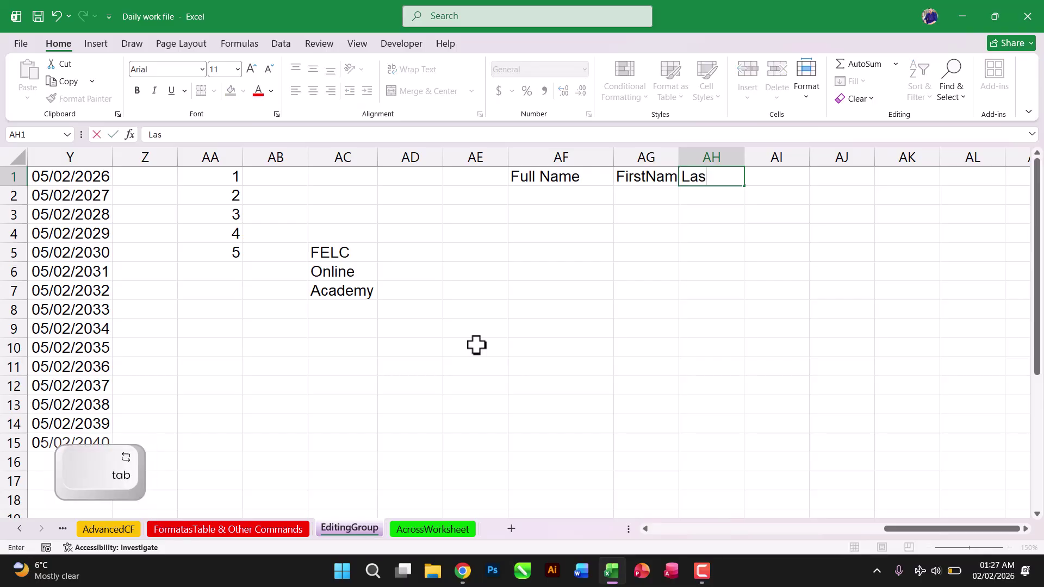
type("tName")
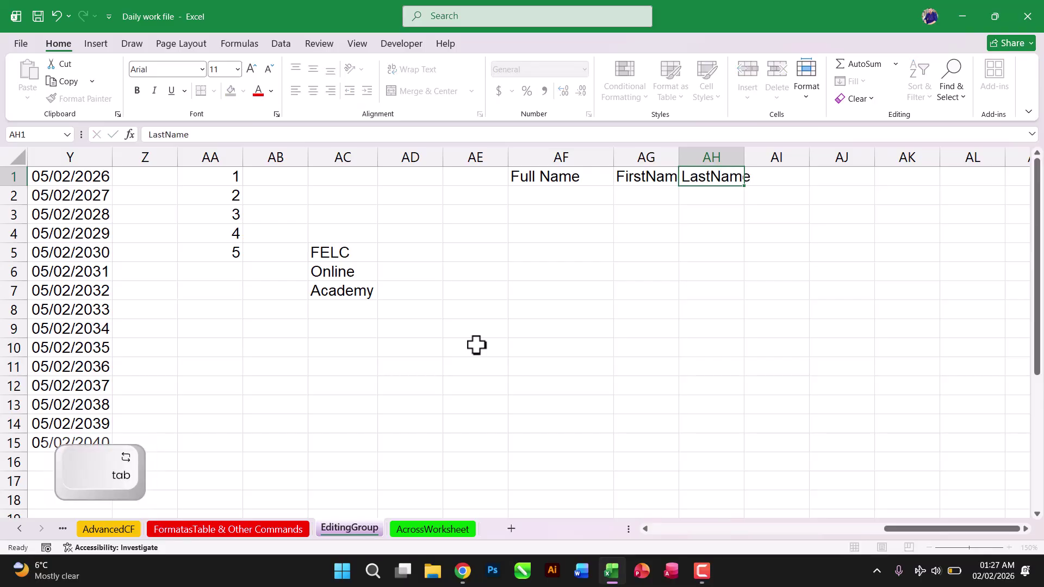
key("Return")
double_click(679, 157)
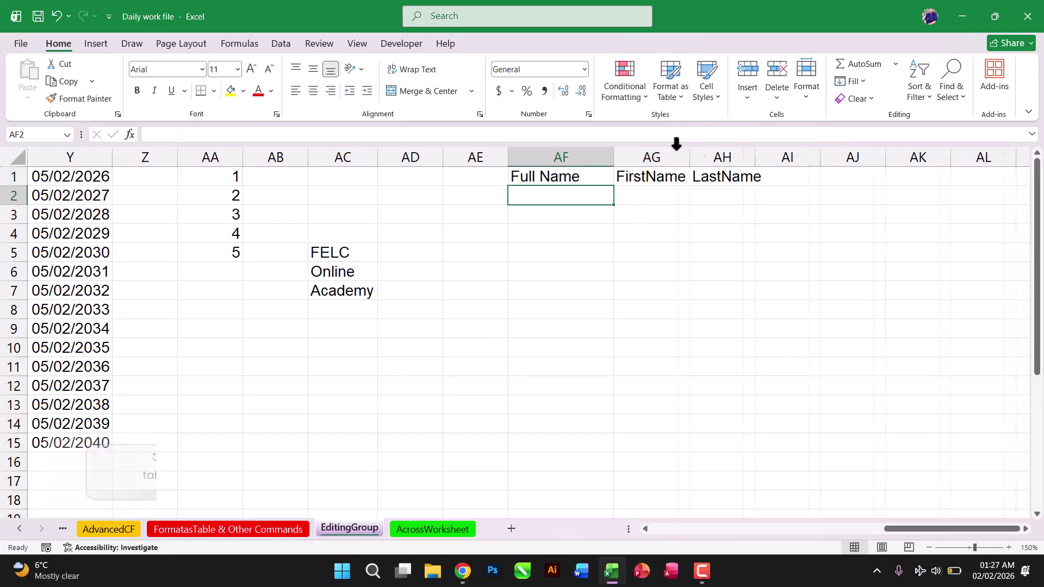
double_click(759, 157)
- Apply all borders to the range AF1:AH12
left_click_drag(563, 179, 716, 389)
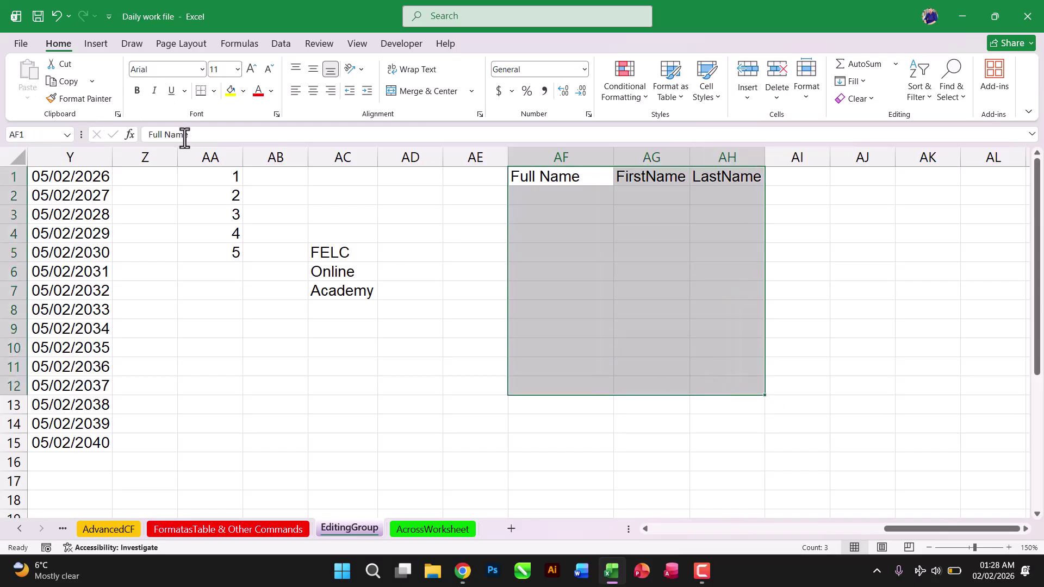
left_click(213, 92)
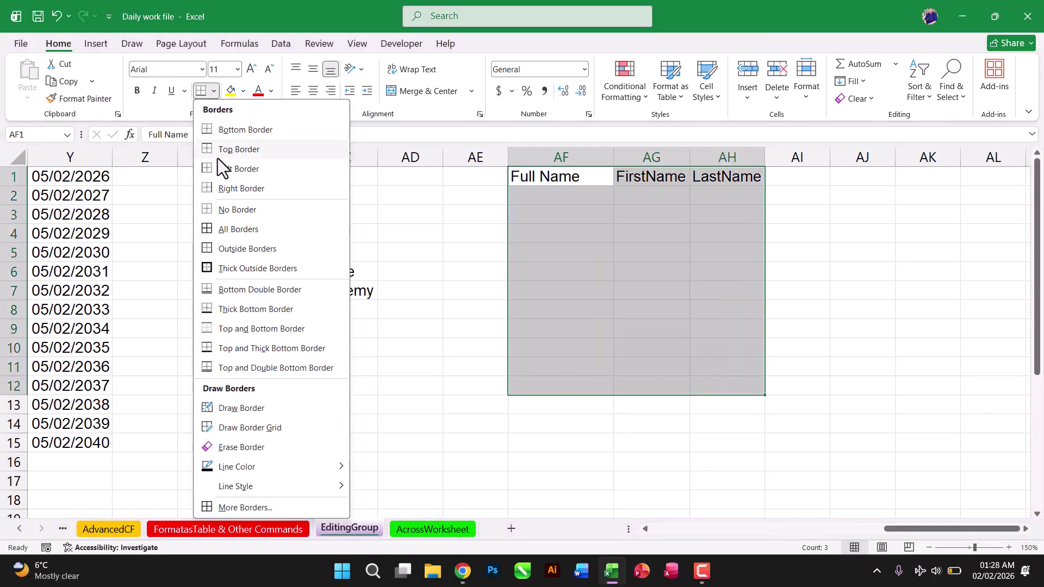
left_click(234, 229)
- Format the headers in AF1:AH1 as bold, centred red text on yellow fill, and refit columns AG and AH
left_click_drag(599, 182, 720, 181)
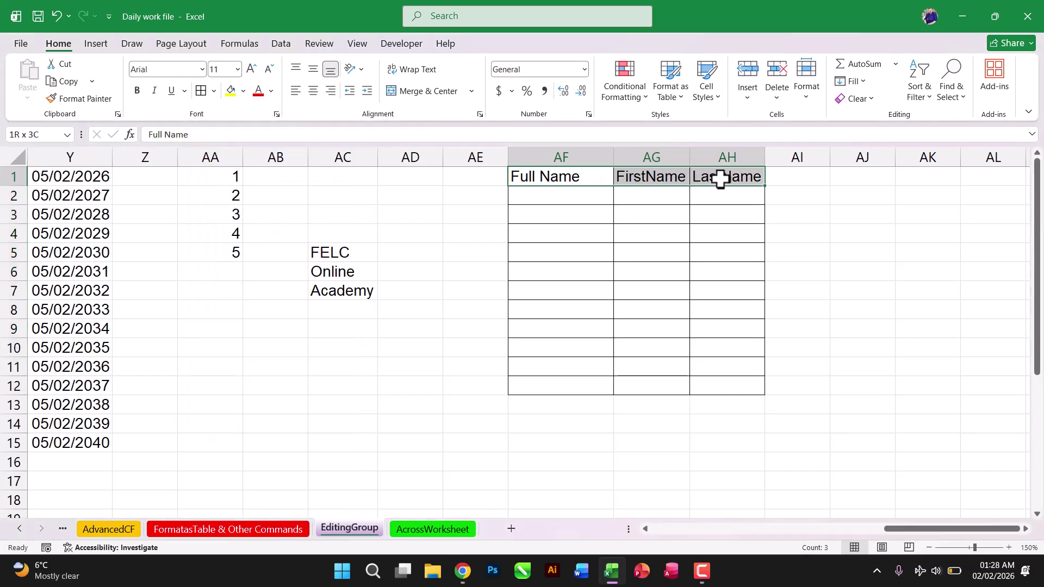
left_click(231, 91)
left_click(258, 92)
left_click(137, 92)
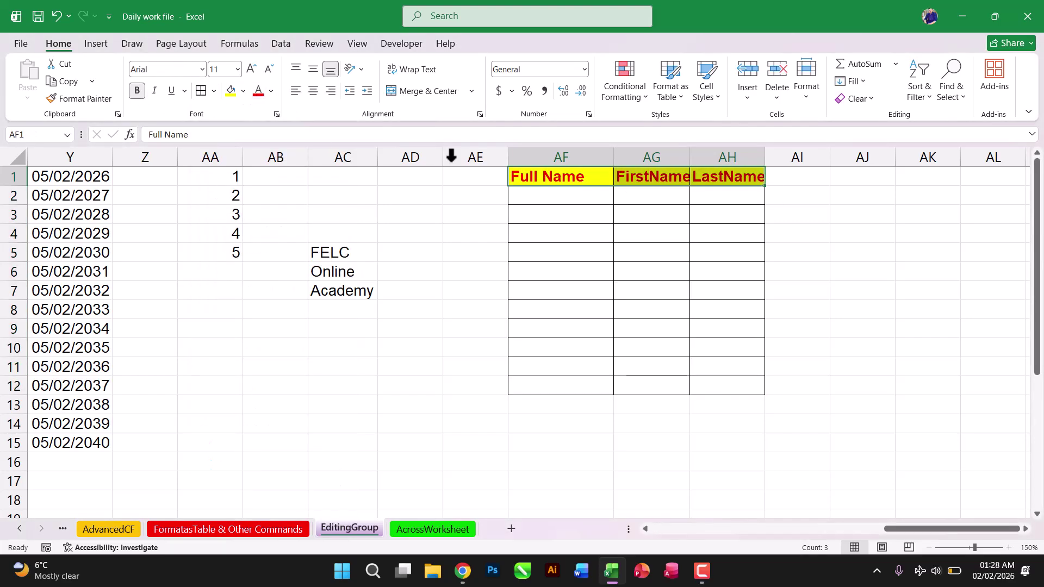
left_click(313, 90)
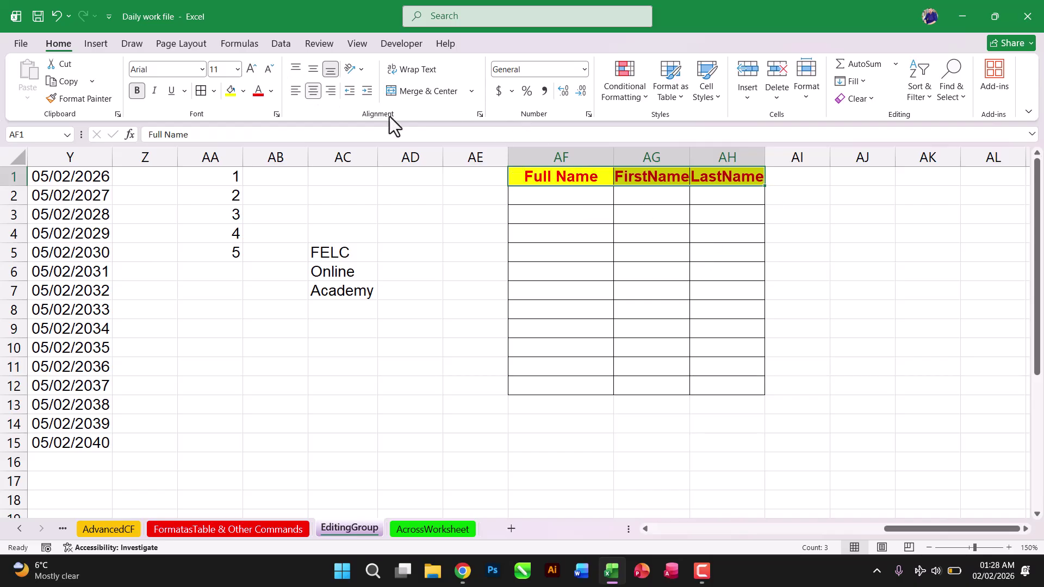
double_click(689, 157)
double_click(769, 157)
left_click(689, 251)
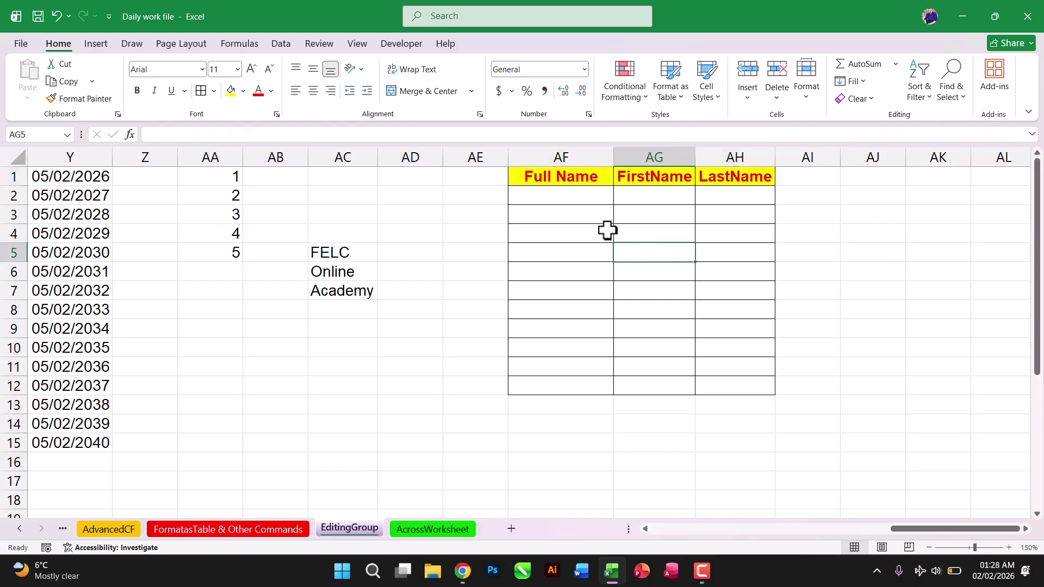
- Enter four people's full names in AF2:AF5 under the Full Name header
left_click(557, 196)
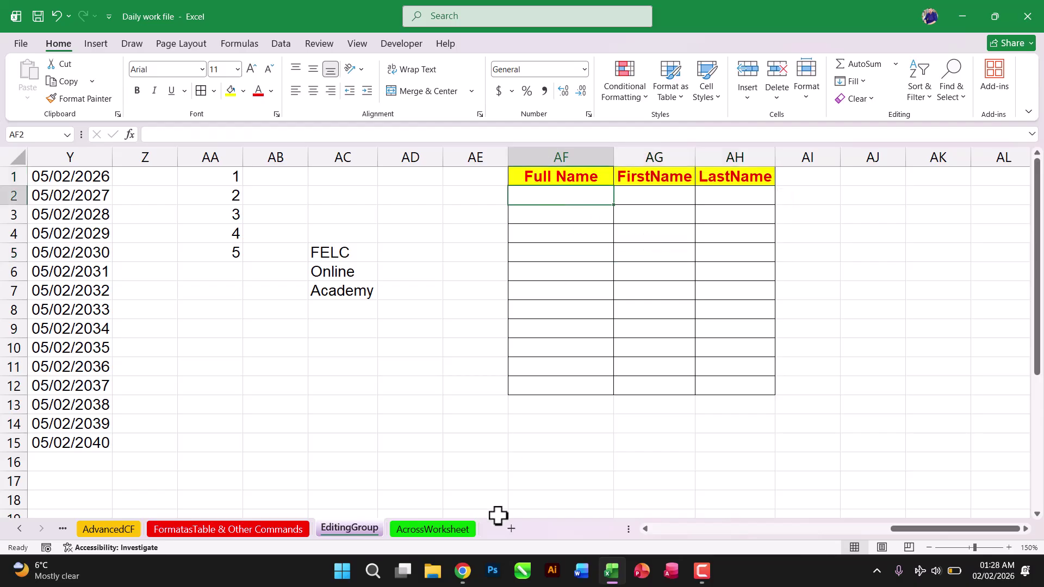
type("Inam Khan")
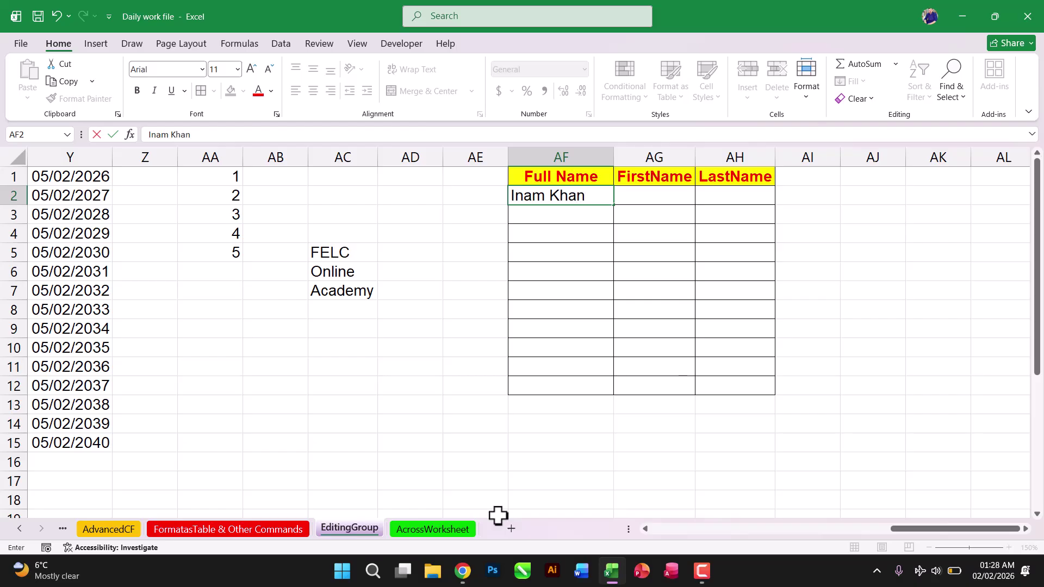
key("Return")
type("Bilal Khan")
key("Return")
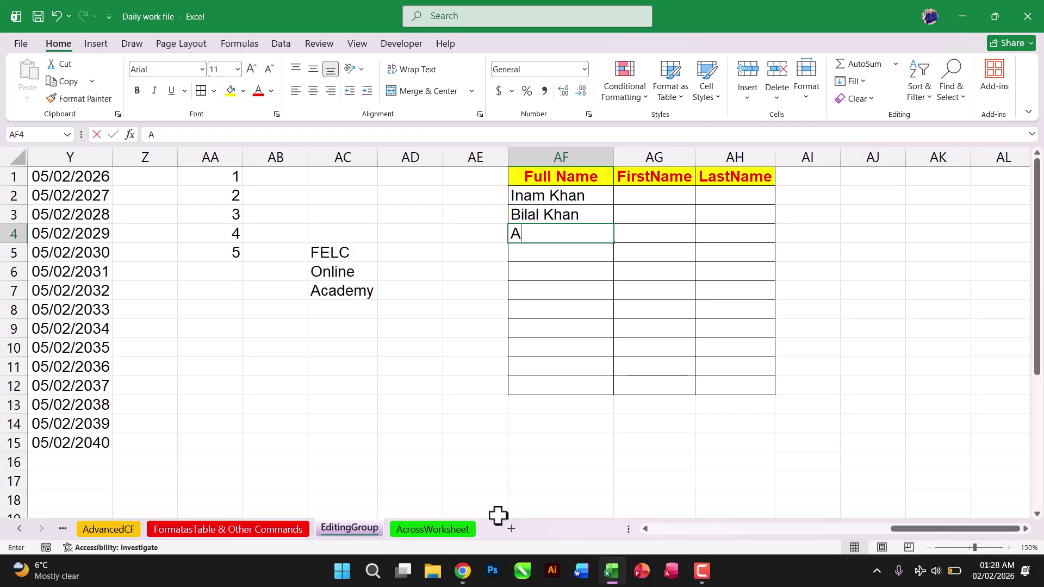
type("Asiya Bibi")
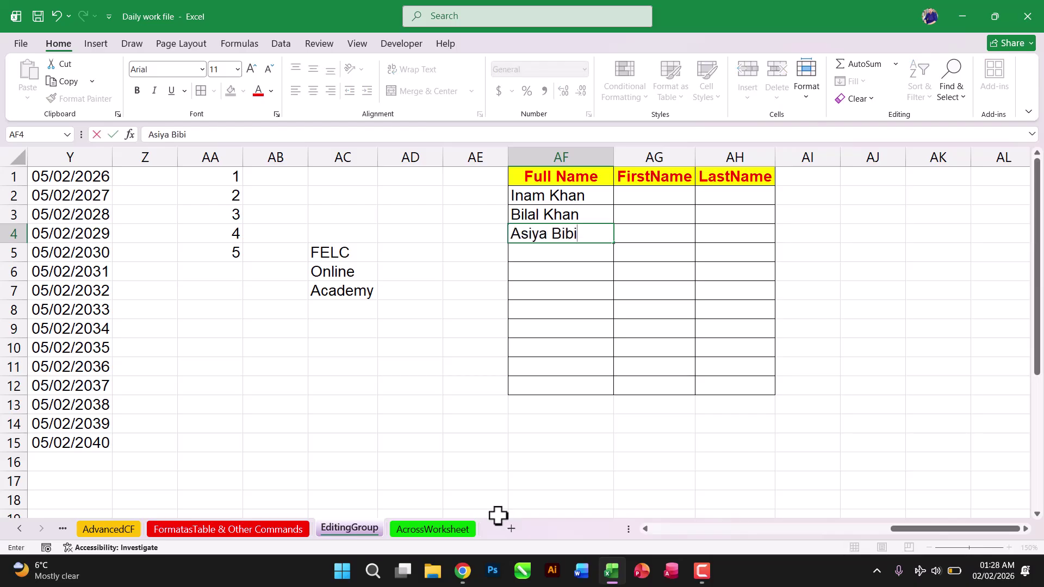
key("Return")
type("Maryam Khan")
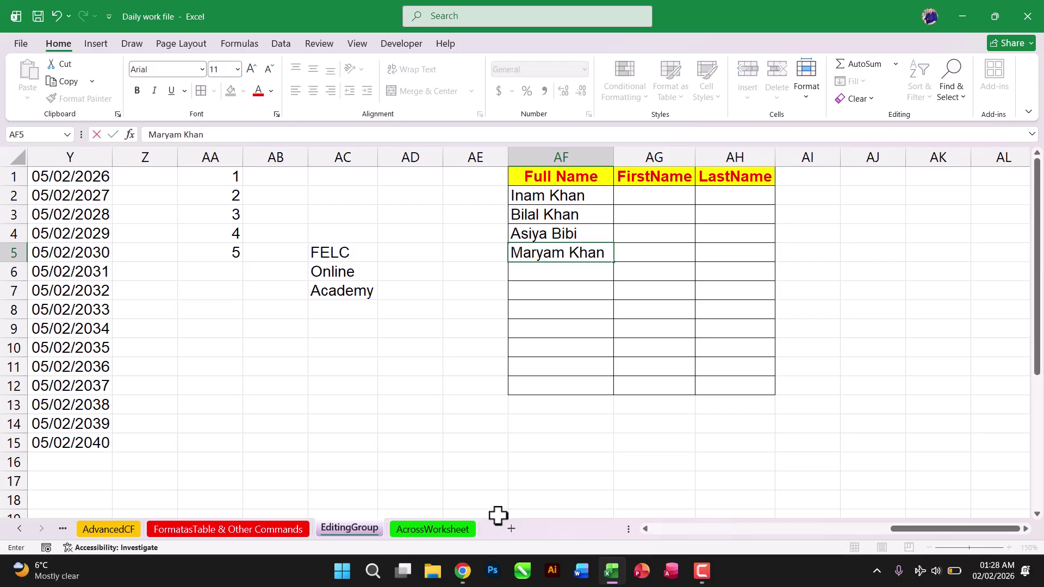
key("Return")
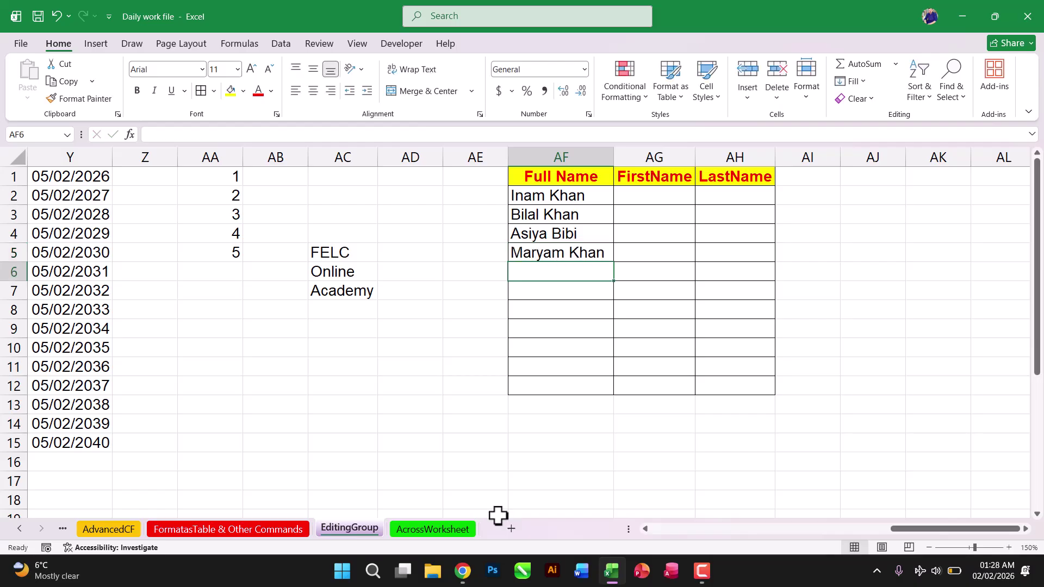
- Enter a full name beginning with an abbreviated first name in AF6
type("Faiz")
key("BackSpace")
key("BackSpace")
key("BackSpace")
key("BackSpace")
key("BackSpace")
key("BackSpace")
type("M. ")
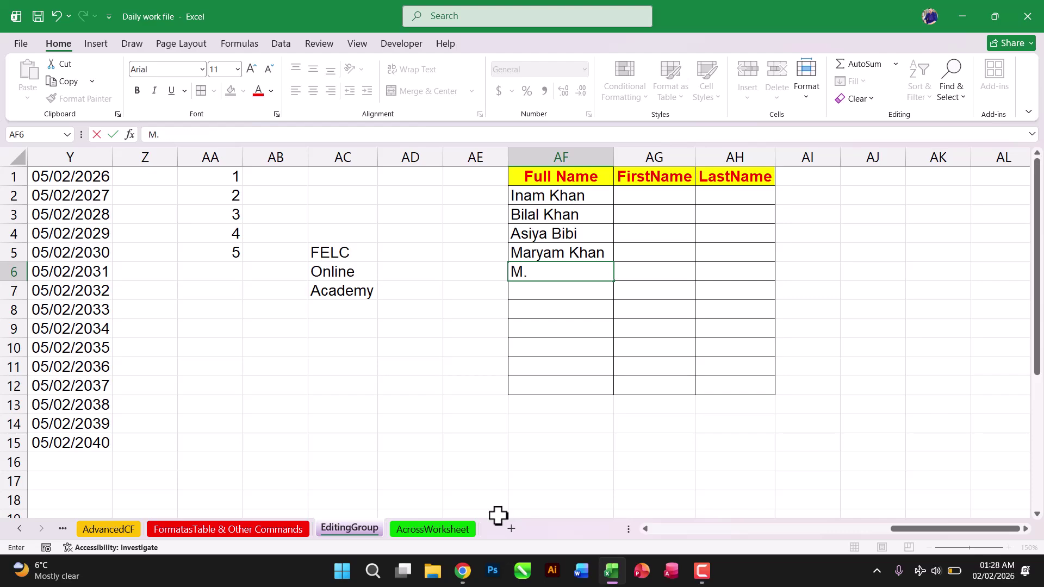
type("Faizan")
key("Return")
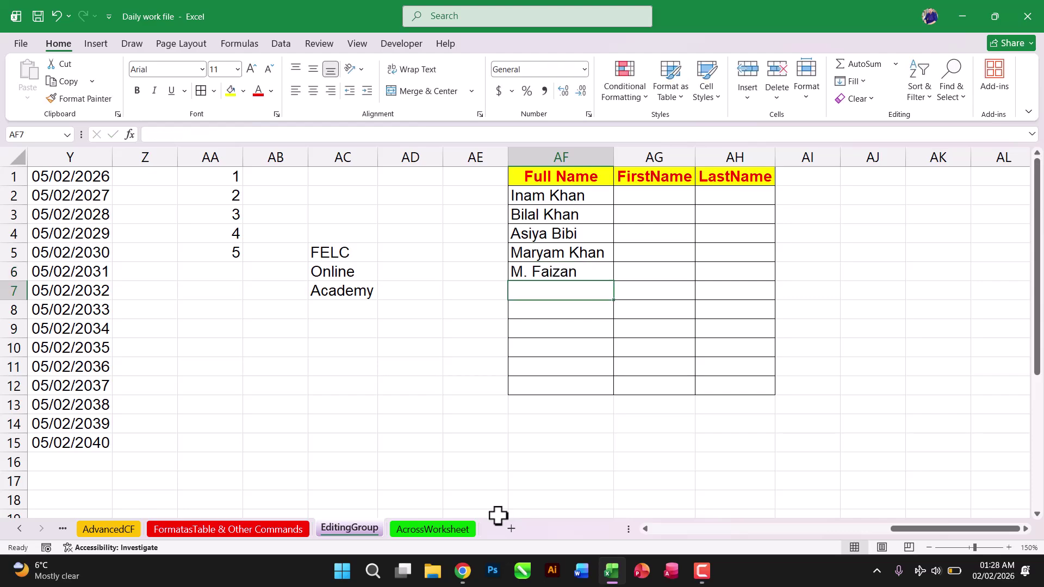
- Enter the next three people's full names in AF7:AF9
type("Yabo")
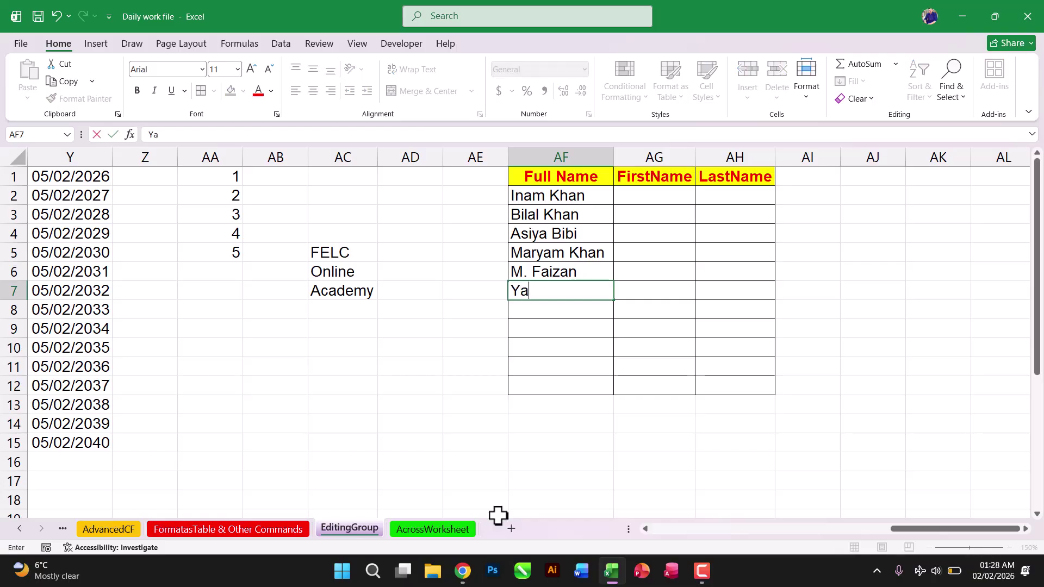
key("BackSpace")
key("BackSpace")
type("qoob Khan")
key("Return")
type("K")
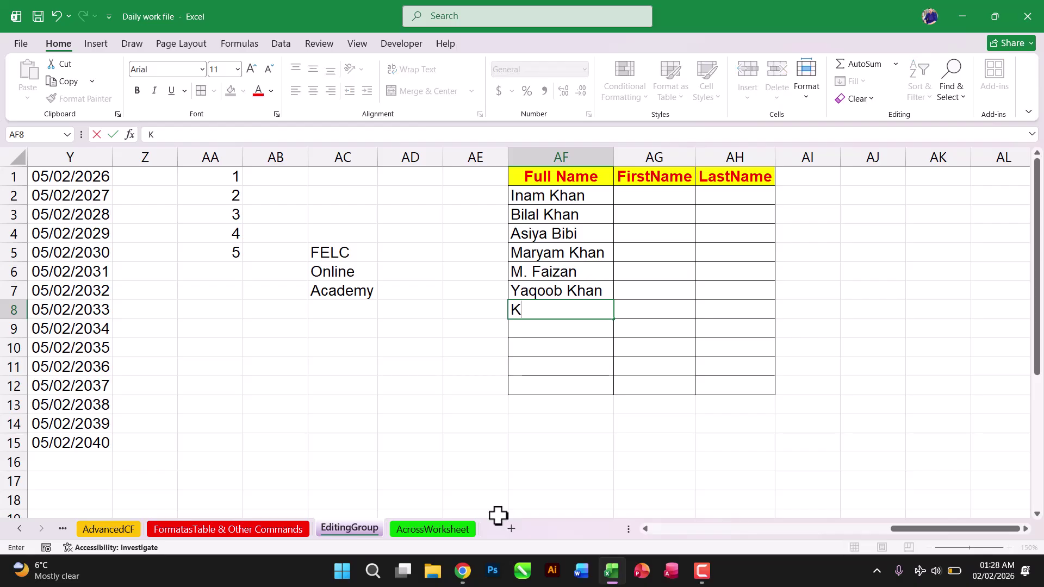
type("aleem Khan")
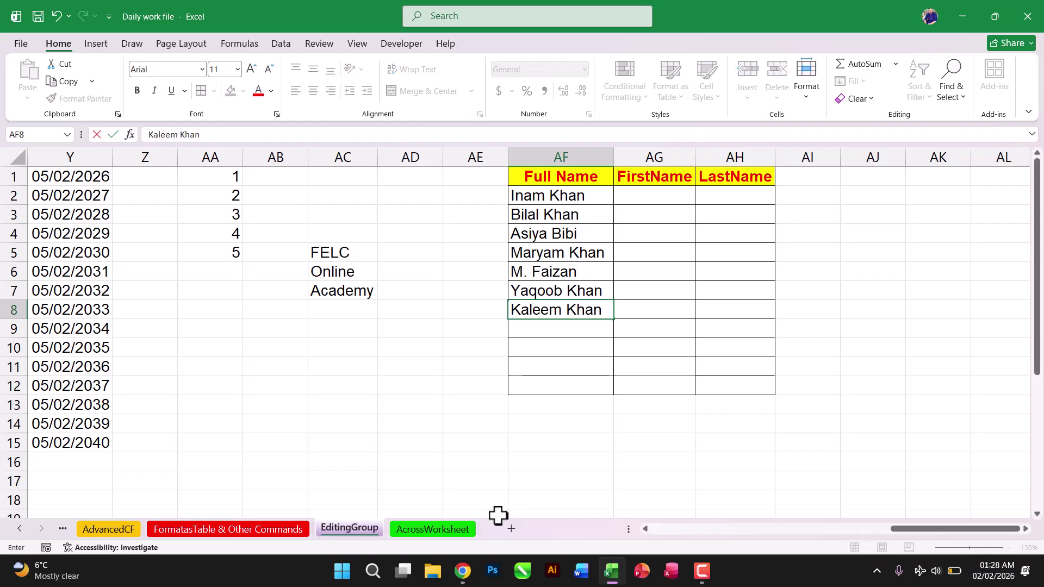
key("Return")
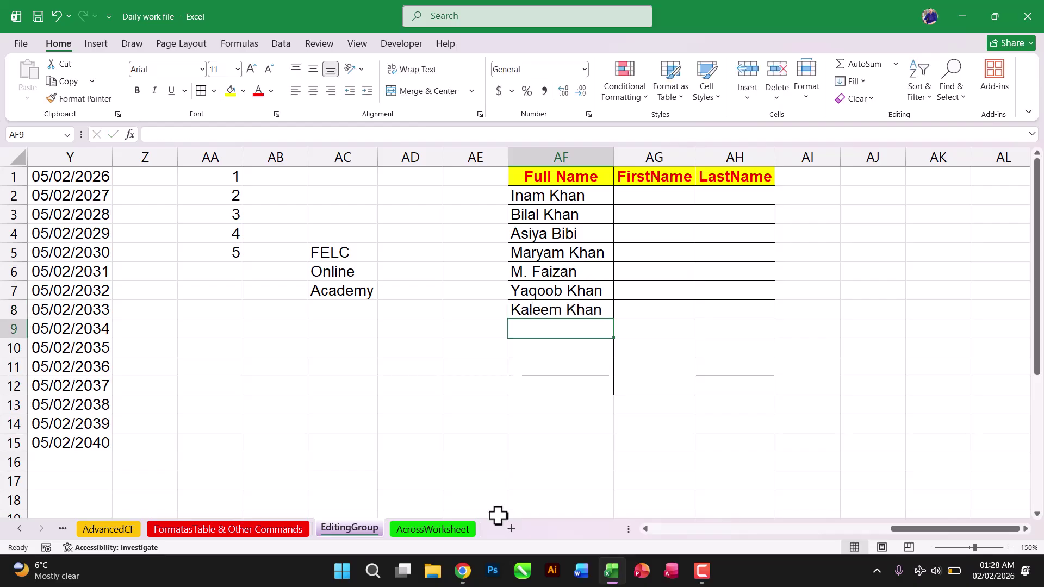
type("Yaseen Malik")
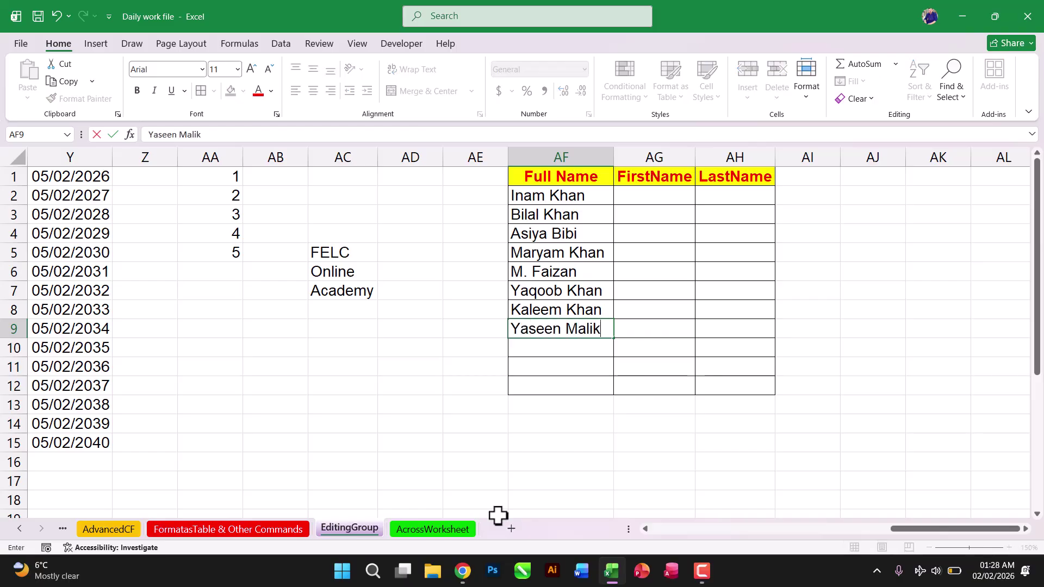
key("Return")
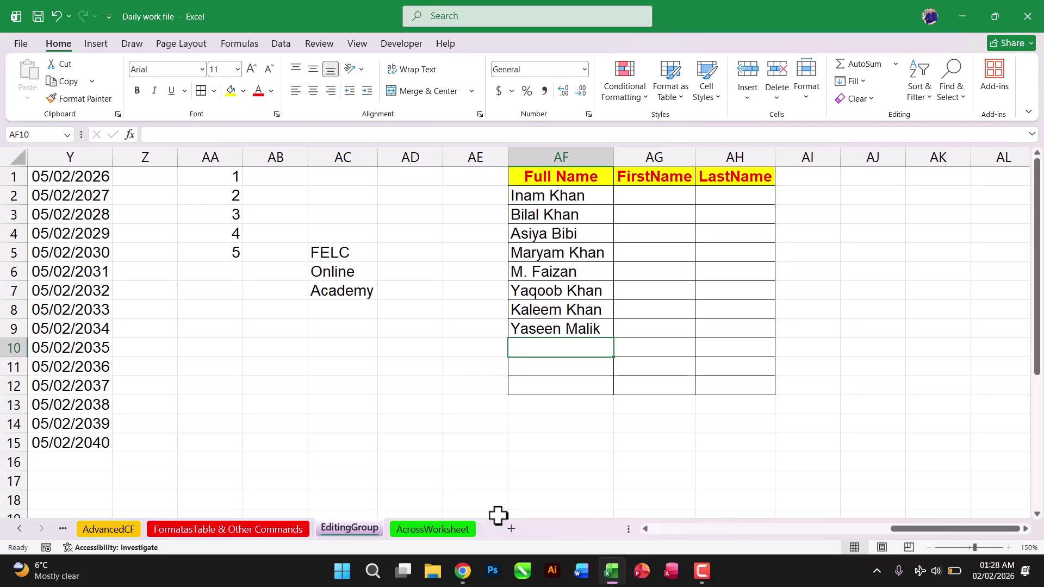
- Enter the last three people's full names in AF10:AF12 to complete the Full Name column
type("Umar Kan")
key("BackSpace")
key("BackSpace")
type("khan")
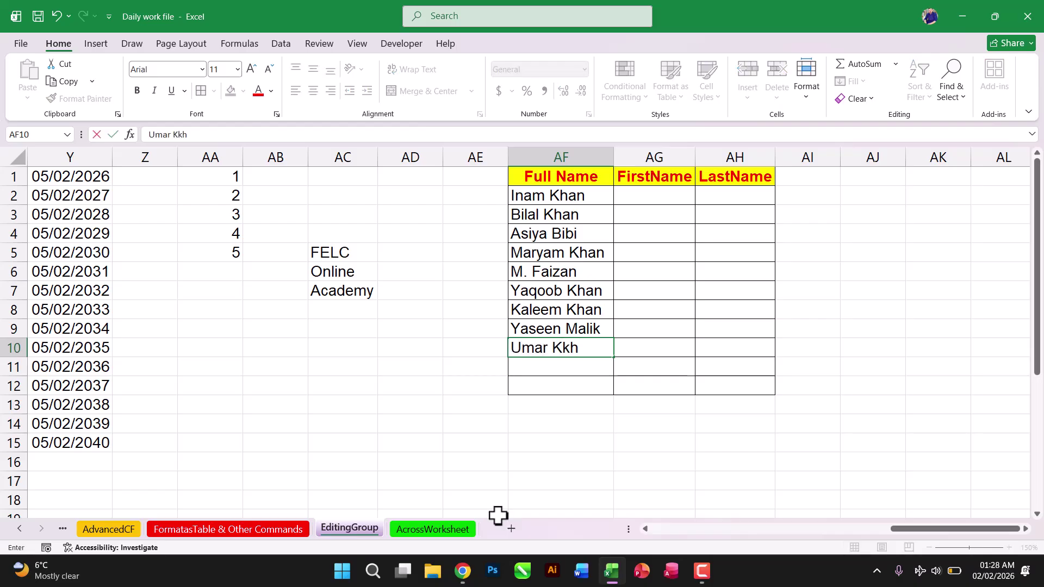
key("BackSpace")
key("BackSpace")
key("BackSpace")
key("BackSpace")
type("han")
key("Return")
type("M. Asad")
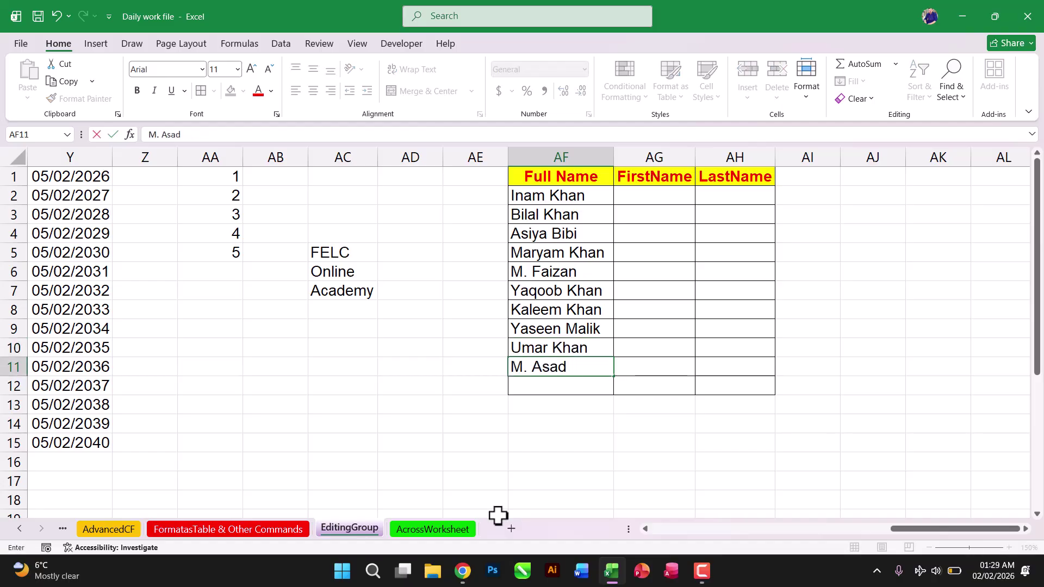
key("Return")
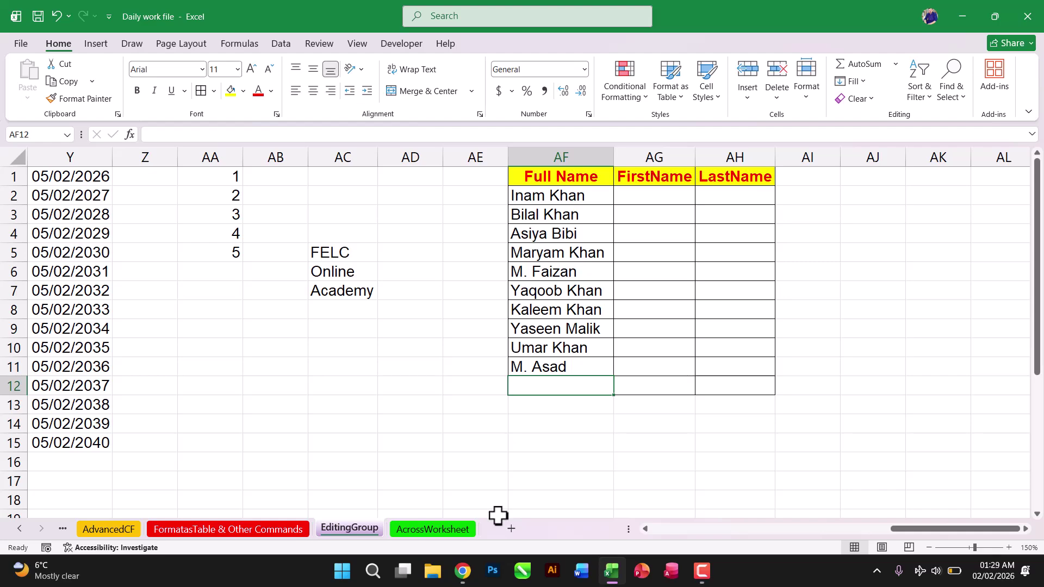
type("Rahid Khan")
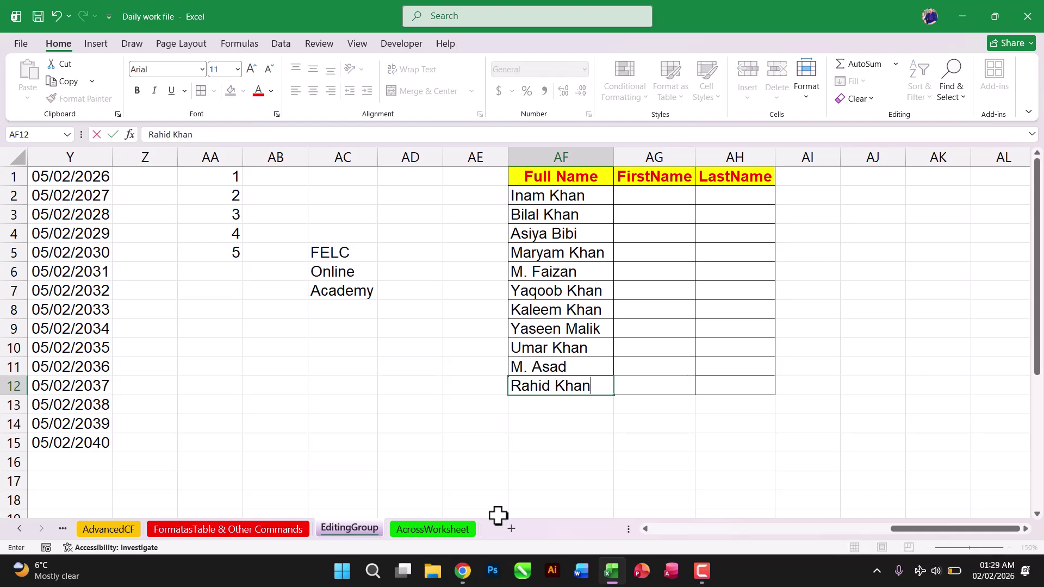
key("Return")
- Make the names in AF2:AF12 bold and fit column AF to its content
left_click_drag(520, 198, 511, 387)
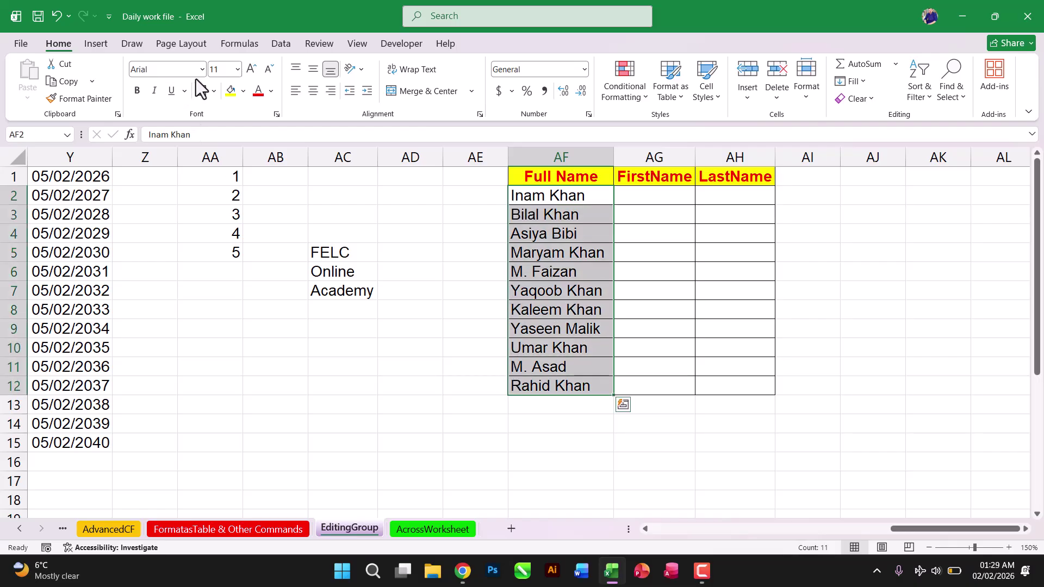
left_click(136, 90)
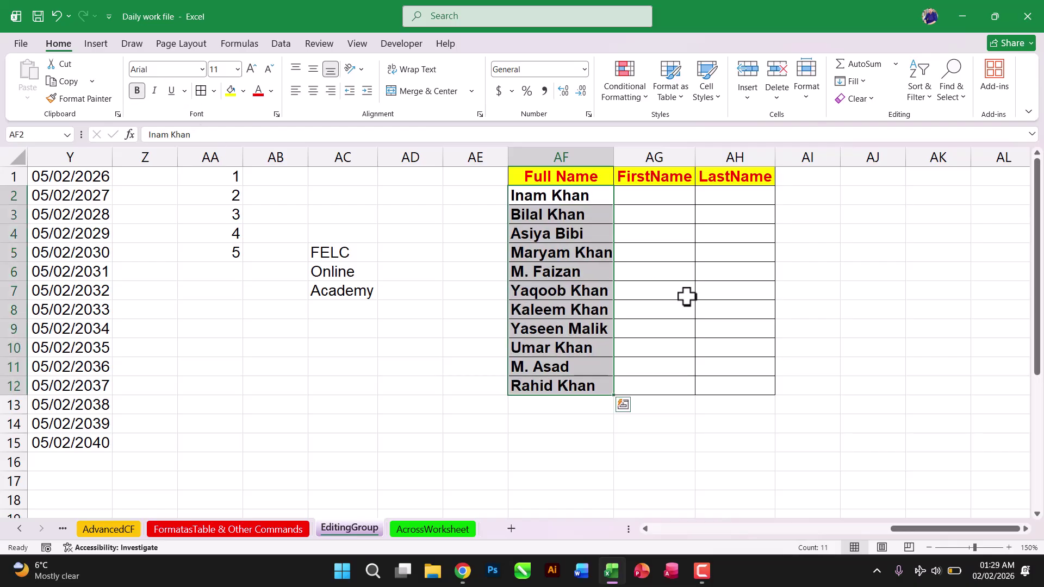
double_click(614, 157)
left_click(656, 257)
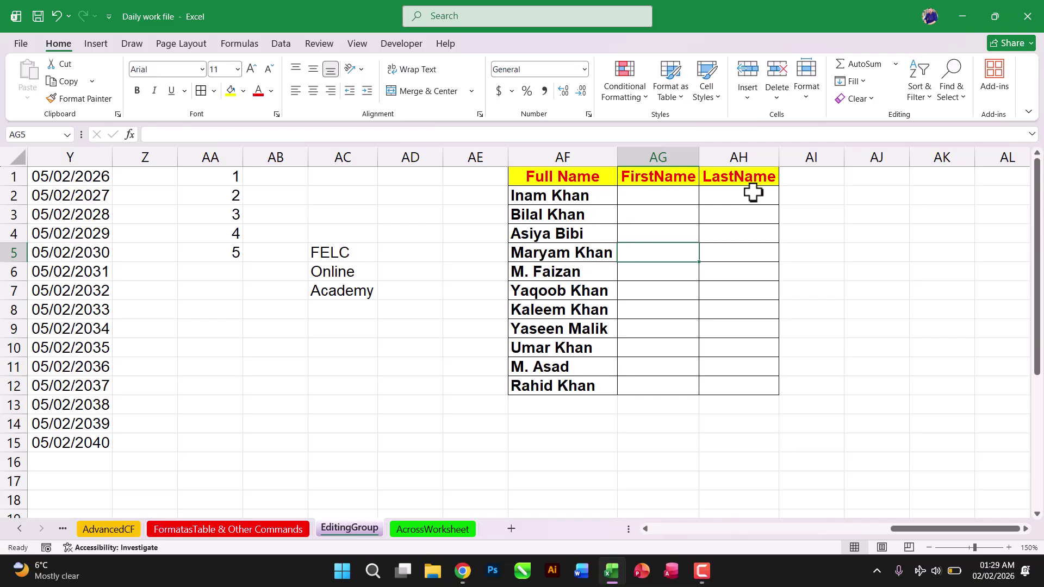
- Enter the first name of the person listed in AF2 as the Flash Fill example in AG2
left_click(850, 84)
left_click(651, 197)
left_click(650, 196)
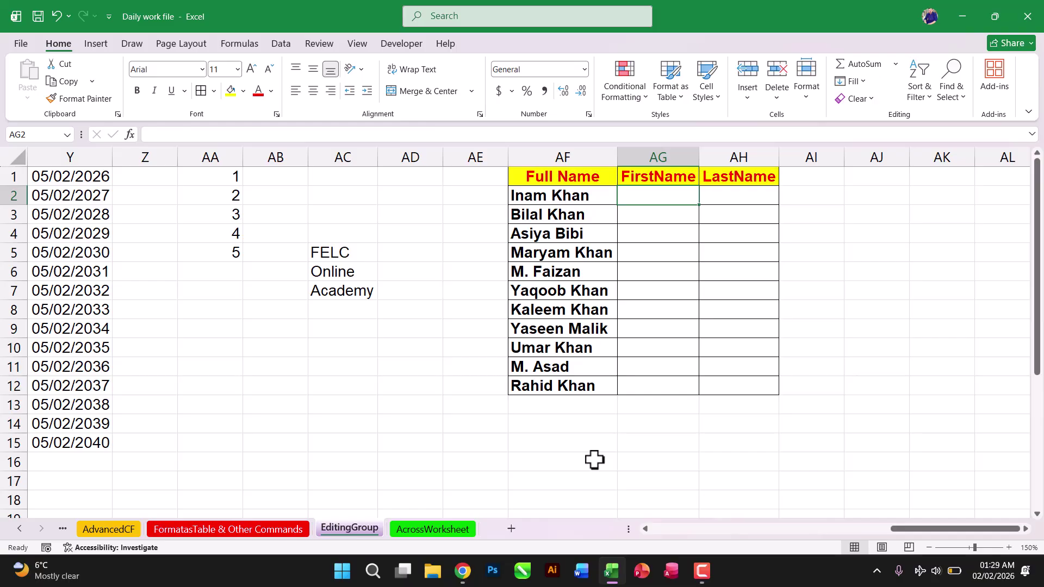
type("Inam")
key("Return")
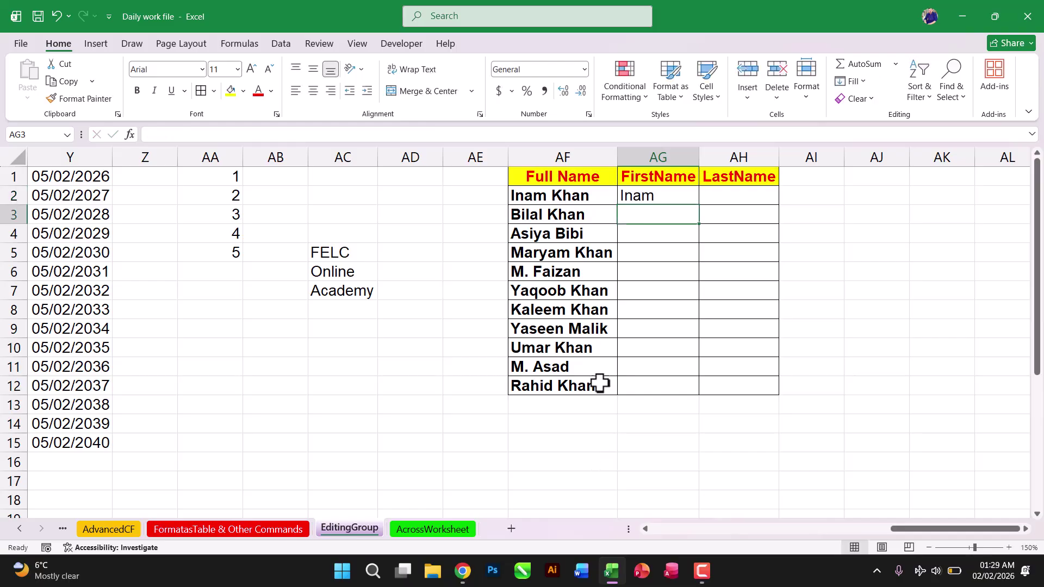
- Flash Fill the rest of the FirstName column from the example in AG2
left_click(647, 197)
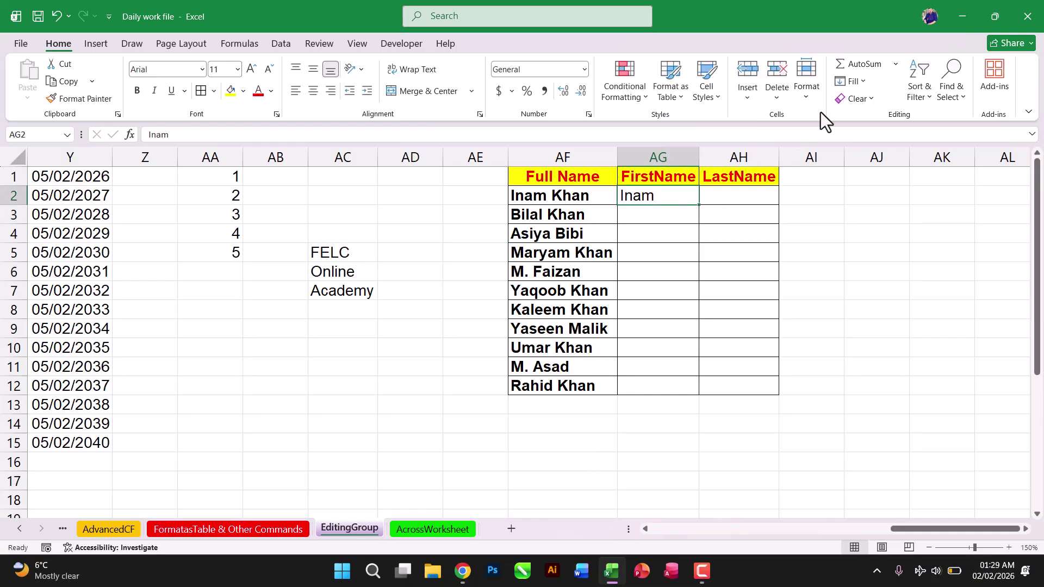
left_click(852, 81)
left_click(870, 237)
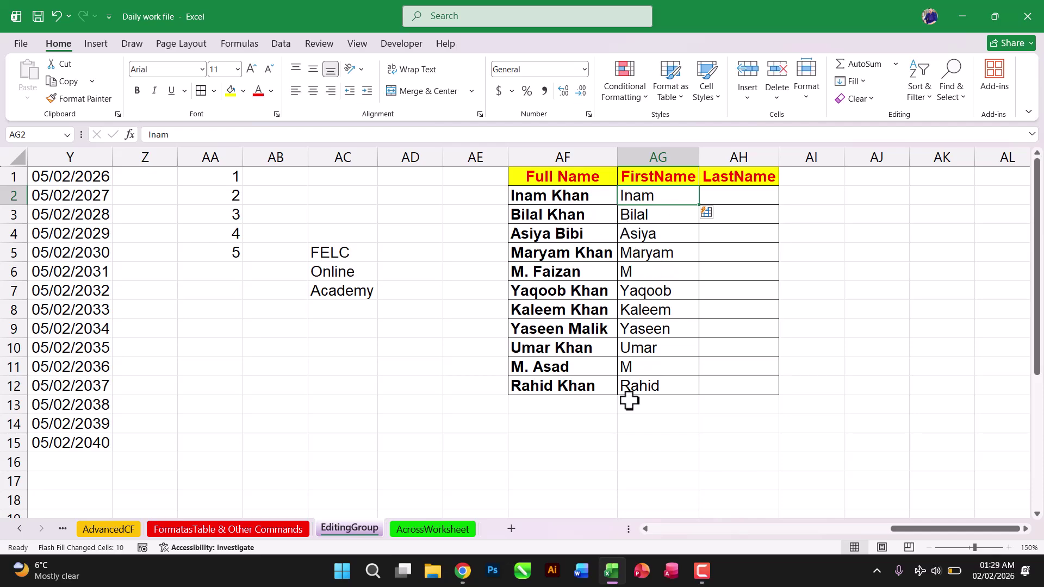
- Enter the last name of the person in AF2 into AH2 and Flash Fill the rest of the LastName column
left_click(712, 198)
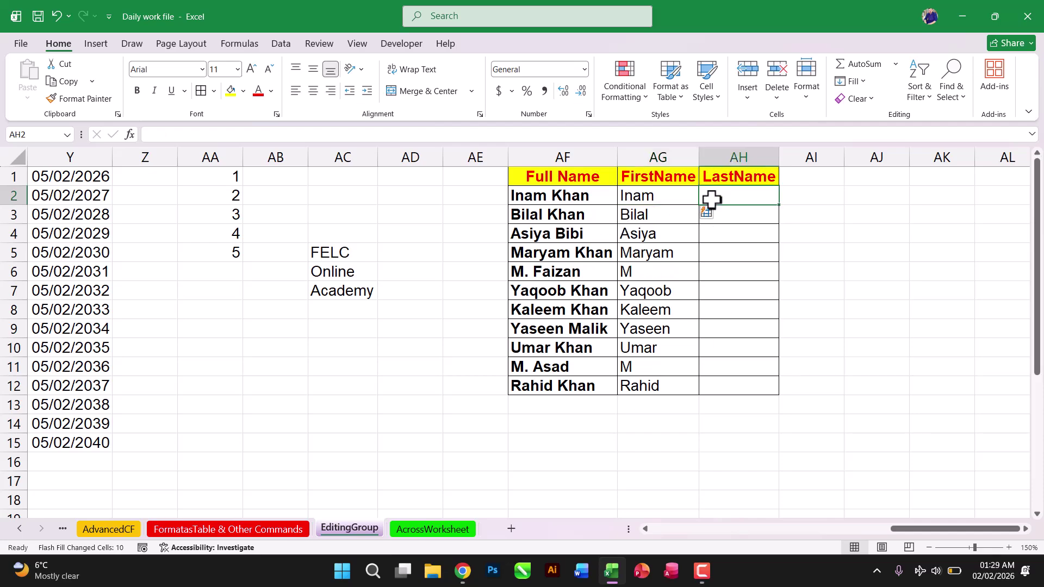
type("Khan")
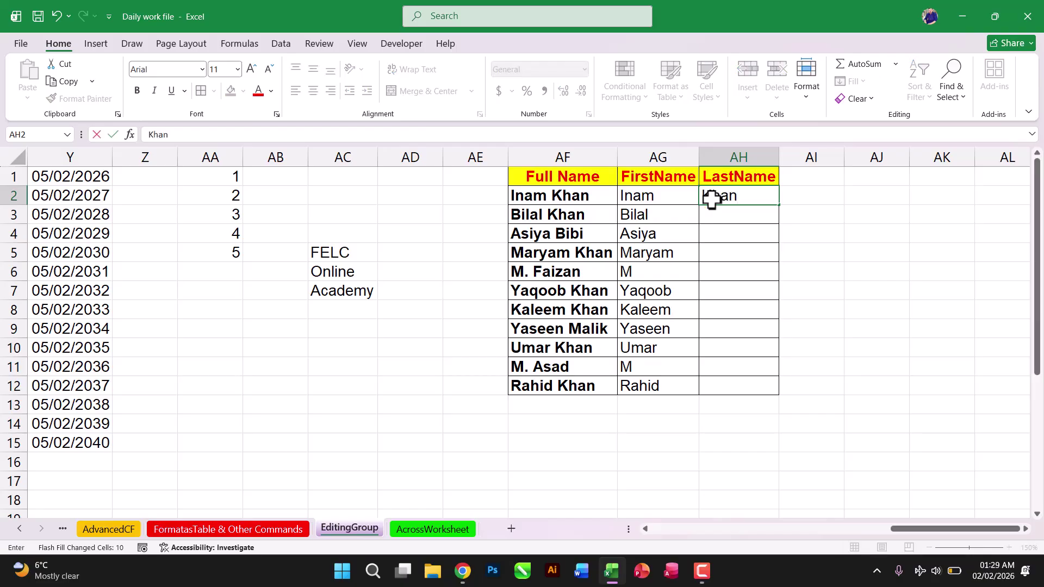
key("ctrl+Return")
left_click(851, 81)
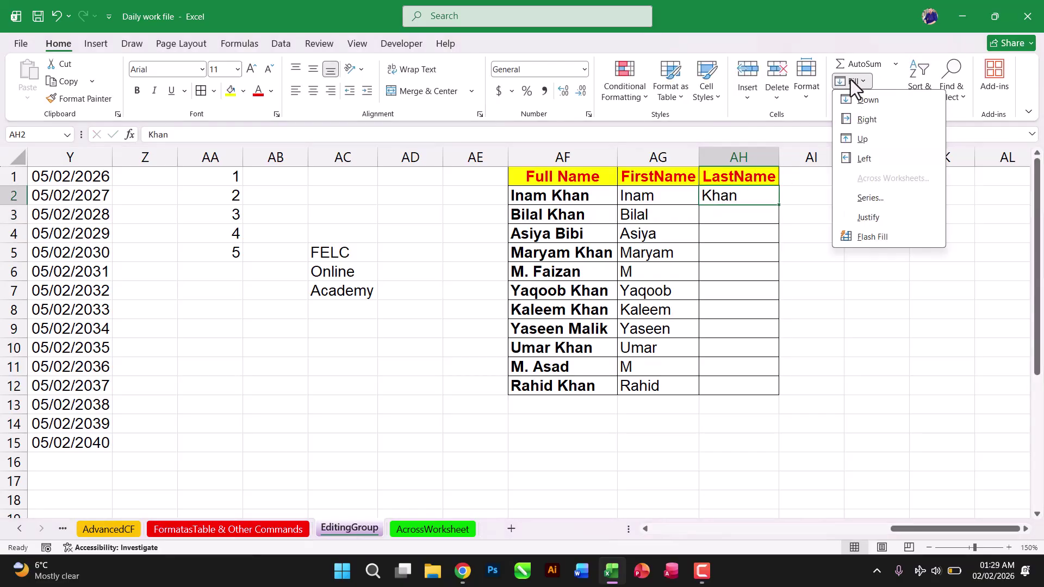
left_click(879, 236)
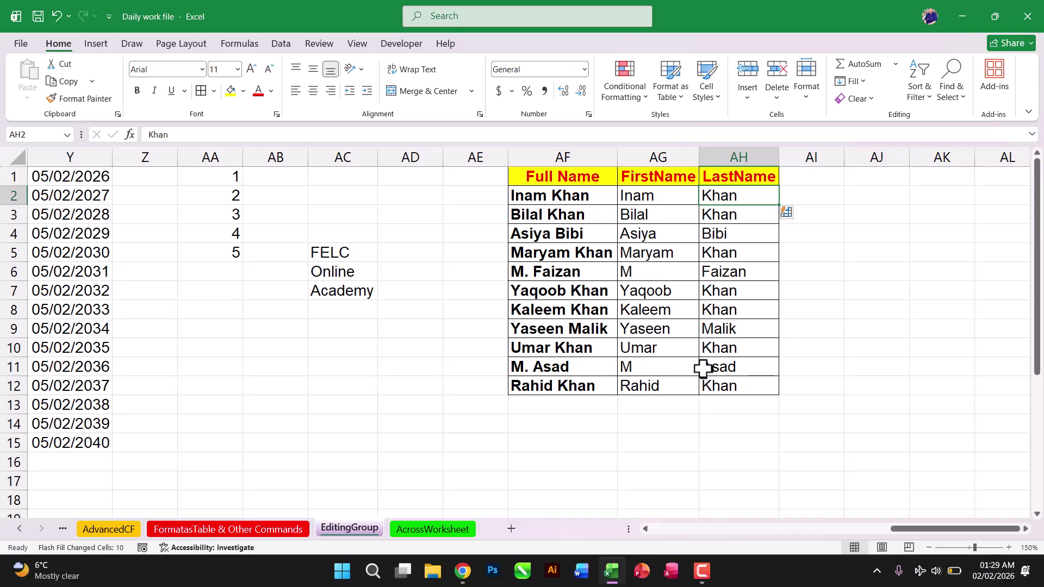
- Save the Daily work file workbook
left_click(801, 235)
left_click(751, 241)
left_click(757, 284)
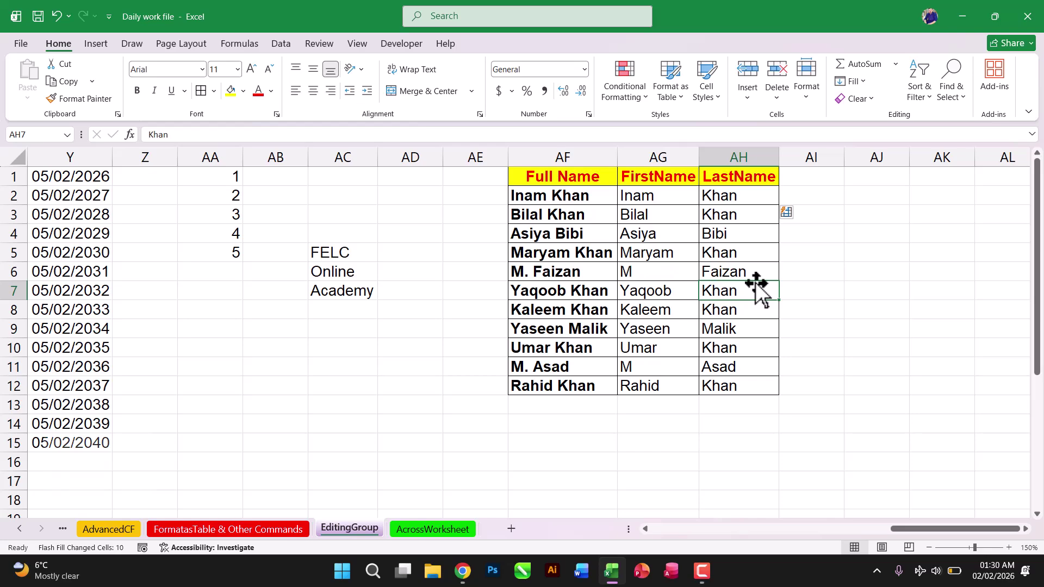
key("ctrl+s")
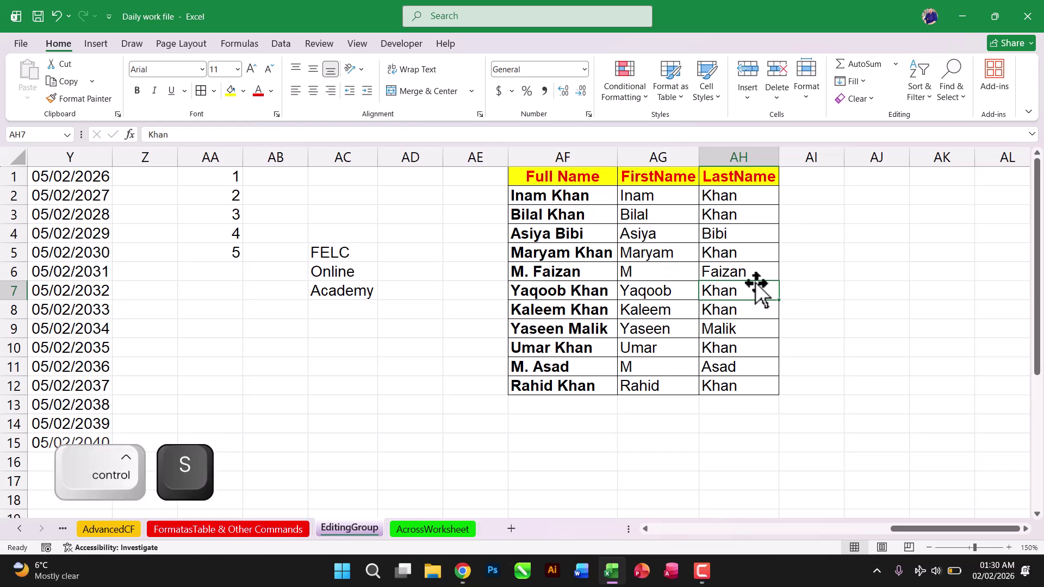
left_click(858, 83)
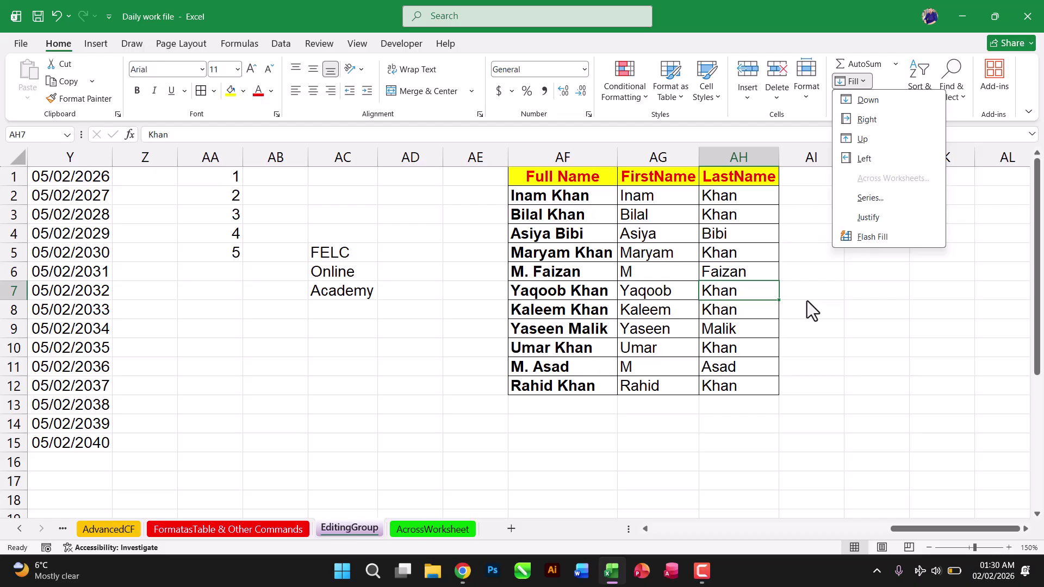
left_click(858, 83)
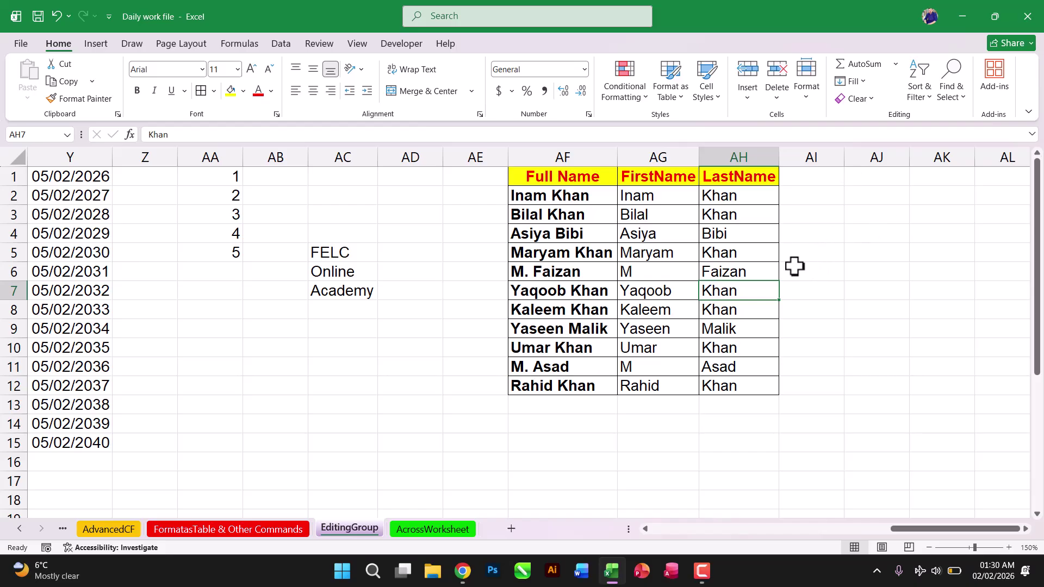
left_click(857, 99)
left_click(857, 99)
- Apply Clear All to the name table in AF1:AH12, and undo it
left_click_drag(560, 175, 754, 383)
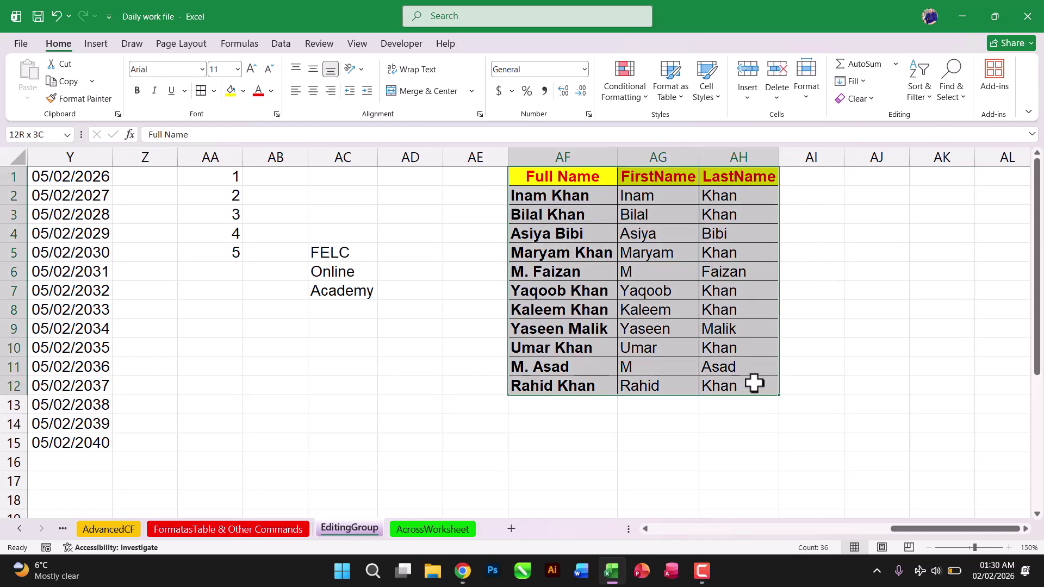
left_click(858, 99)
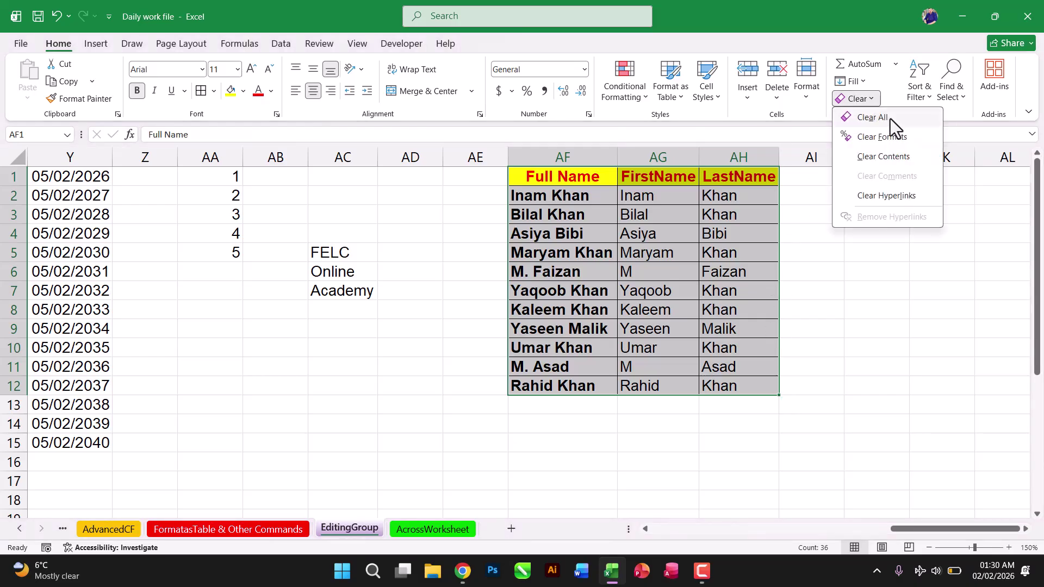
left_click(890, 119)
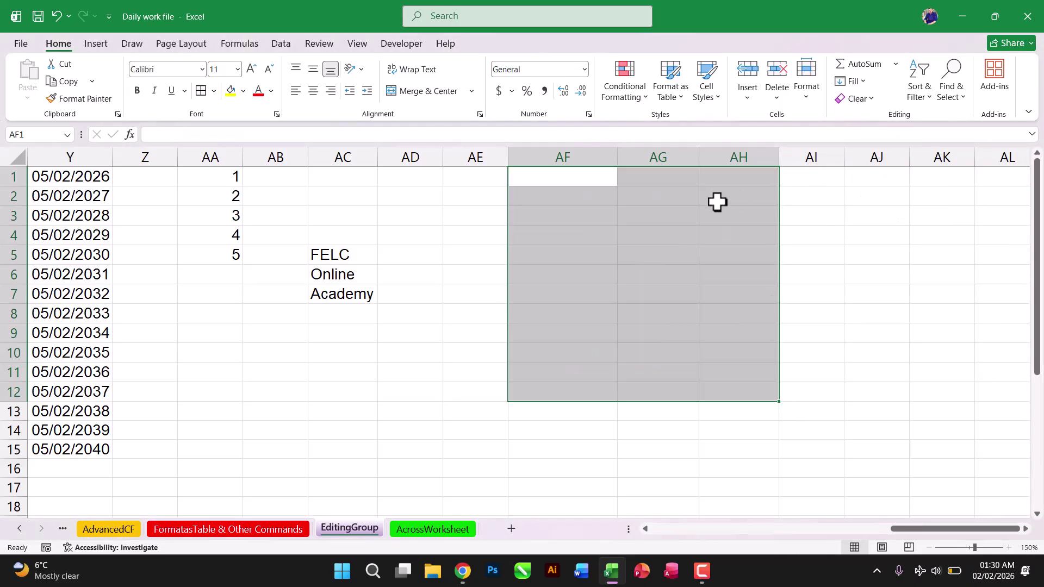
key("ctrl+z")
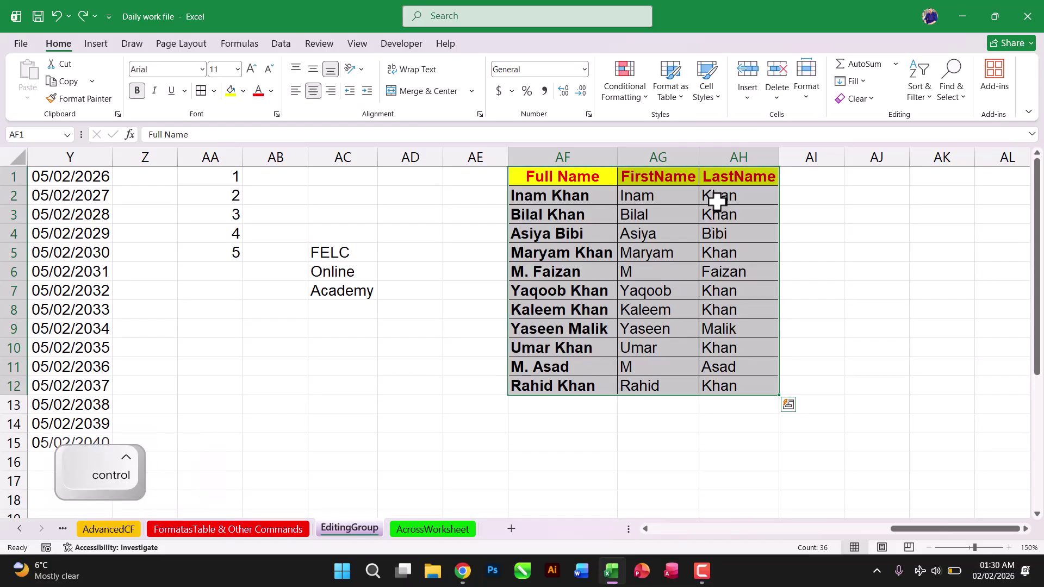
left_click(712, 231)
- Clear only the formats of the name table in AF1:AH12, and undo the clearing
left_click(855, 100)
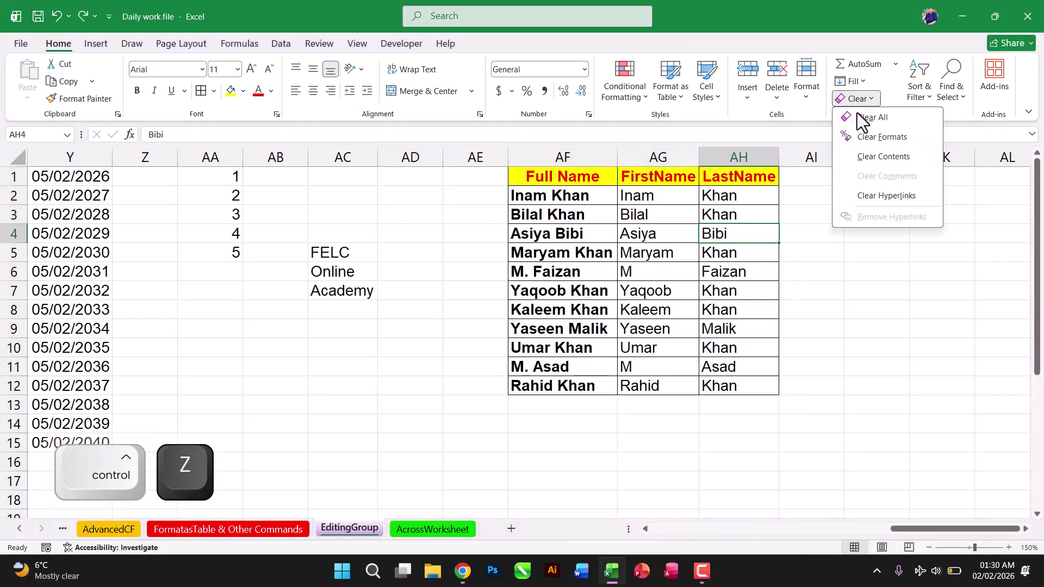
left_click(544, 172)
left_click_drag(543, 173, 728, 370)
left_click(856, 98)
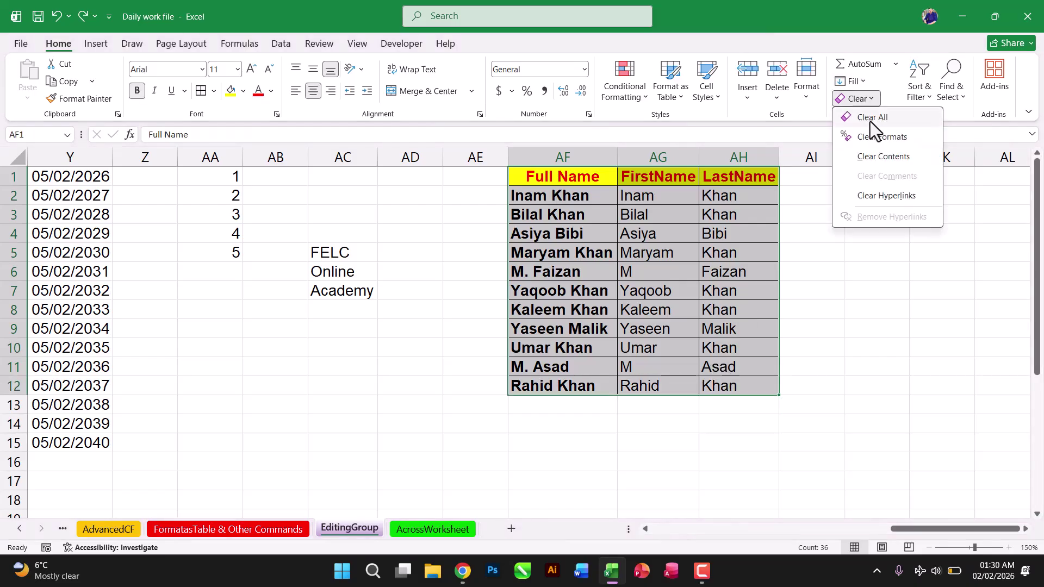
left_click(880, 142)
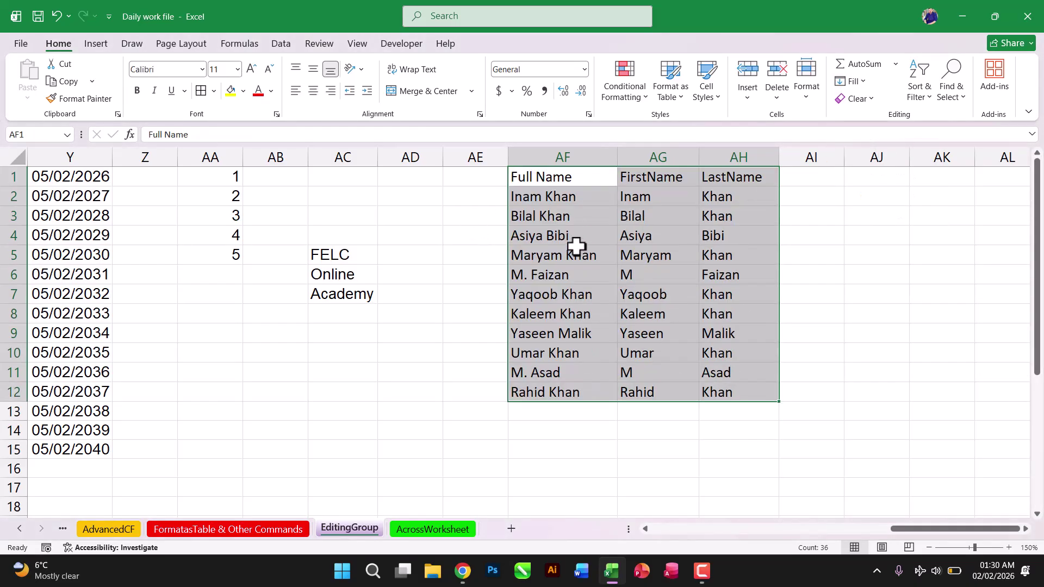
key("ctrl+z")
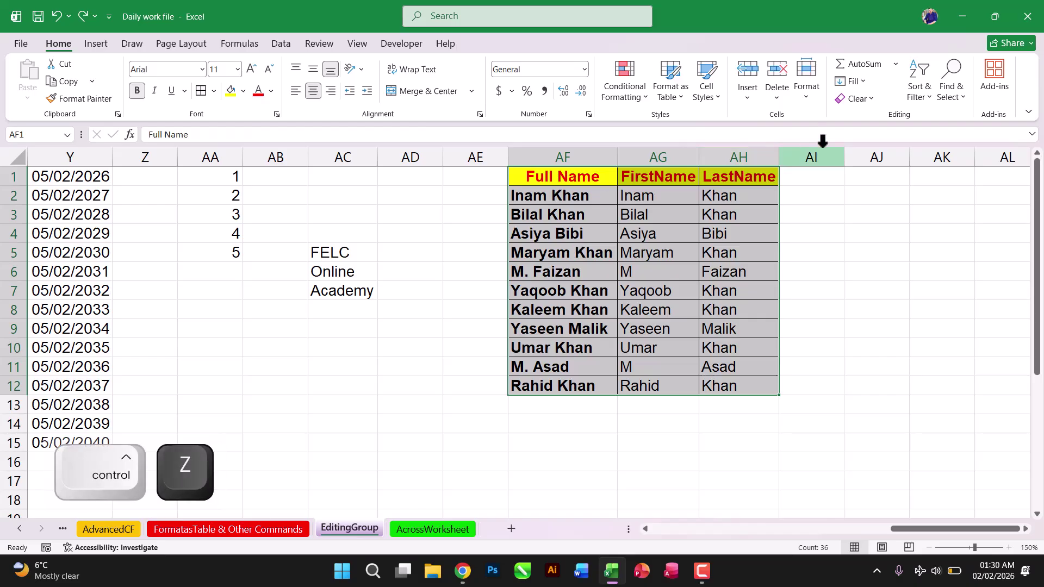
- Clear only the contents of the name table in AF1:AH12, and undo the clearing
left_click(857, 99)
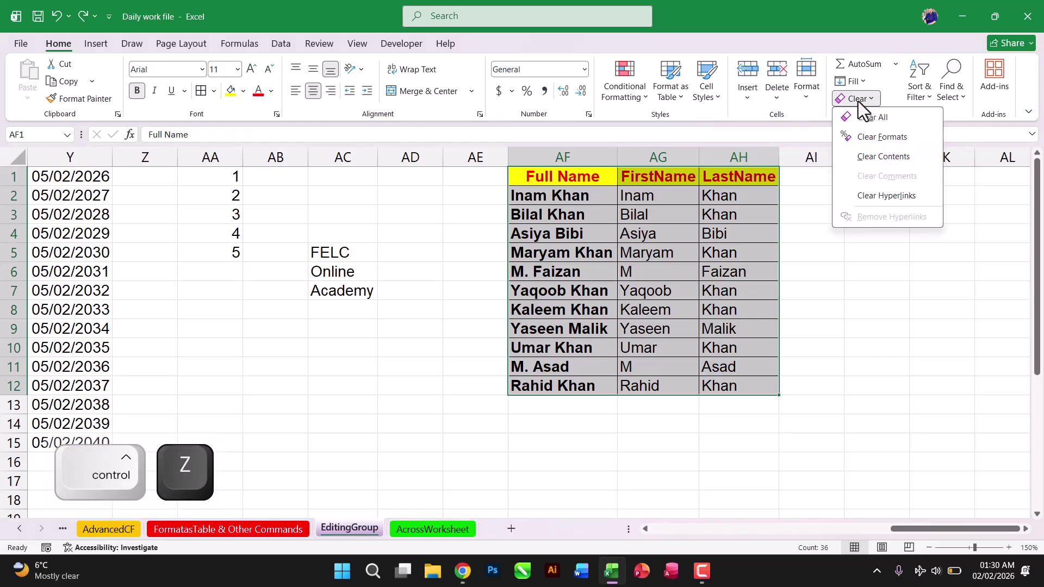
left_click(882, 156)
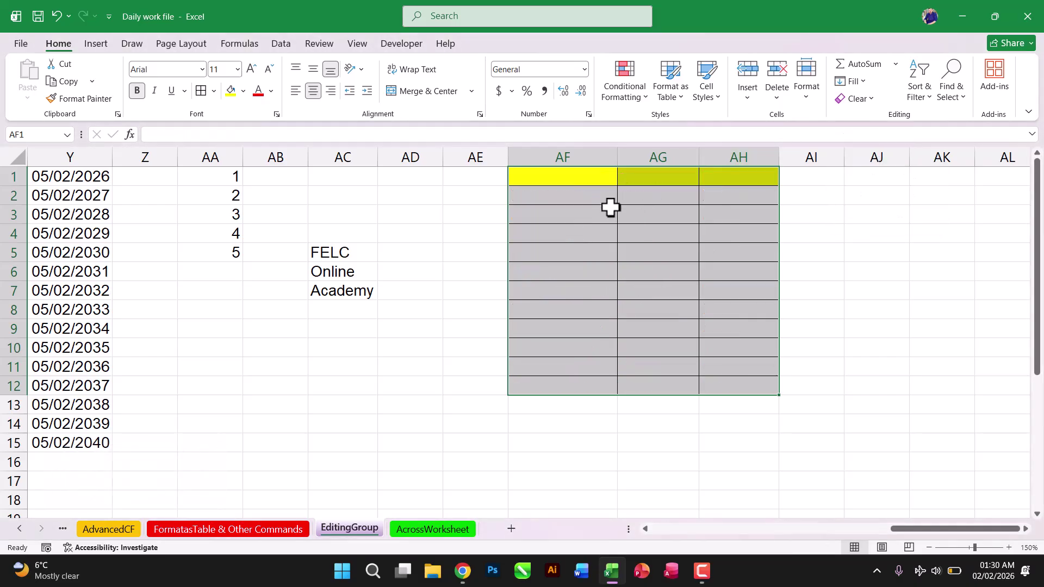
key("ctrl+z")
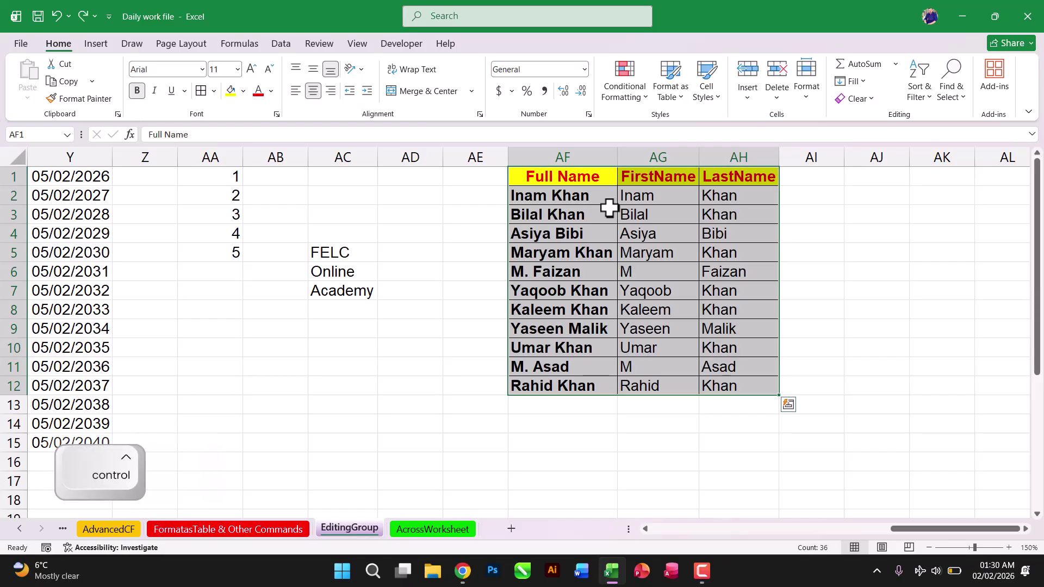
left_click(609, 208)
left_click(861, 98)
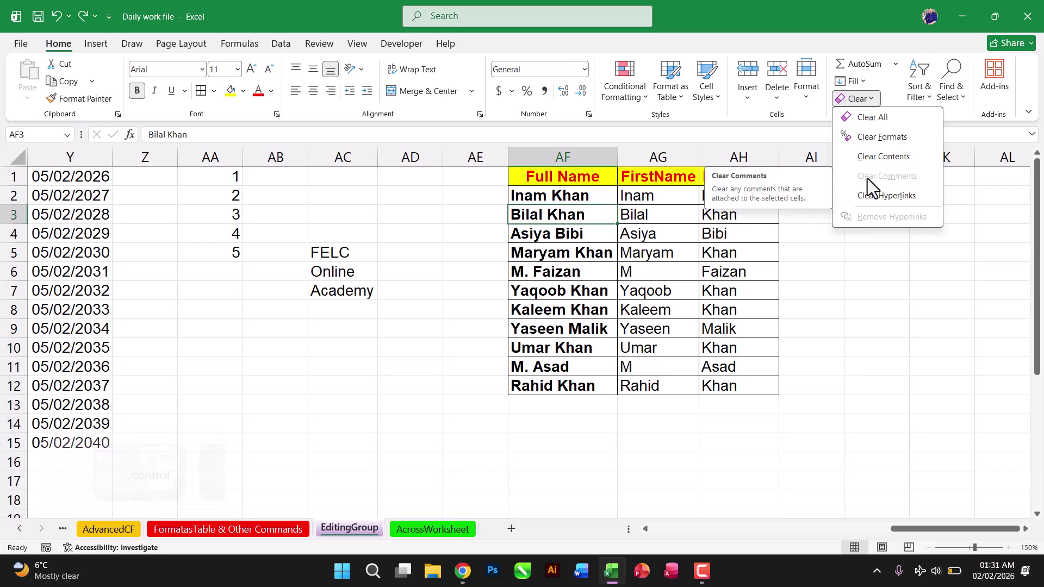
left_click(676, 255)
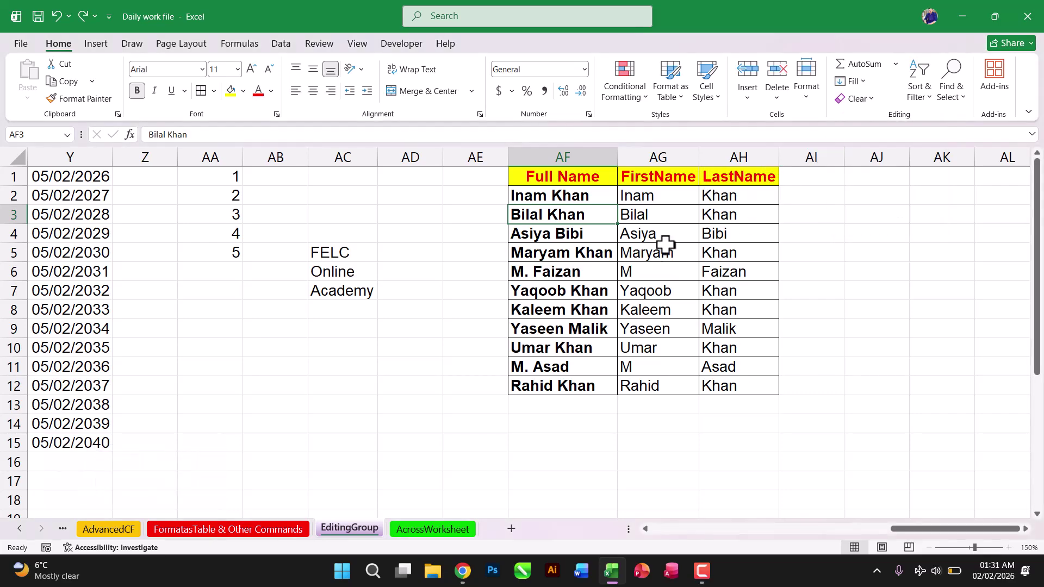
- Add a comment reading "very good employee" to the first full name in cell AF2
left_click(571, 199)
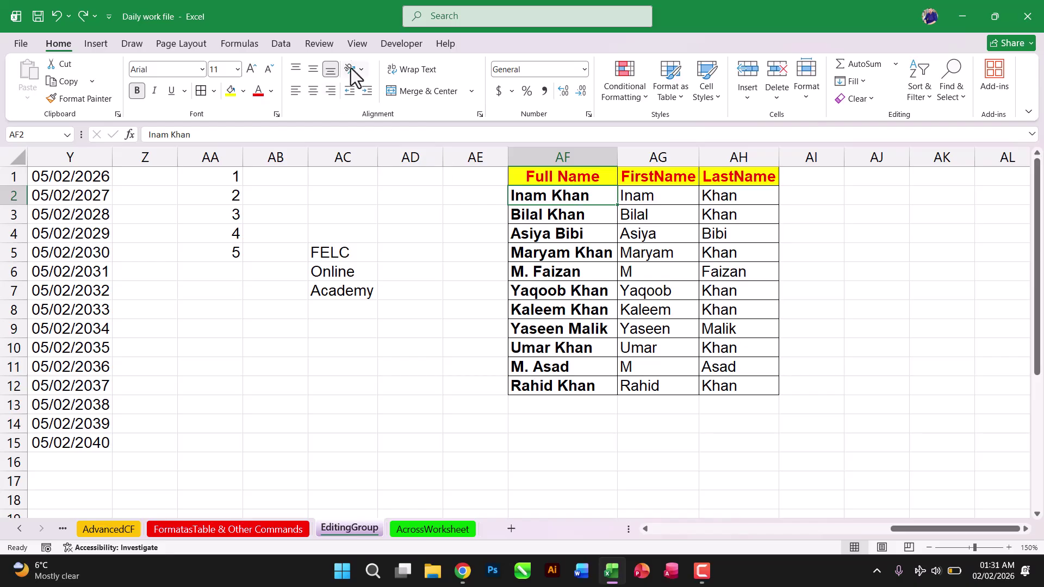
left_click(316, 43)
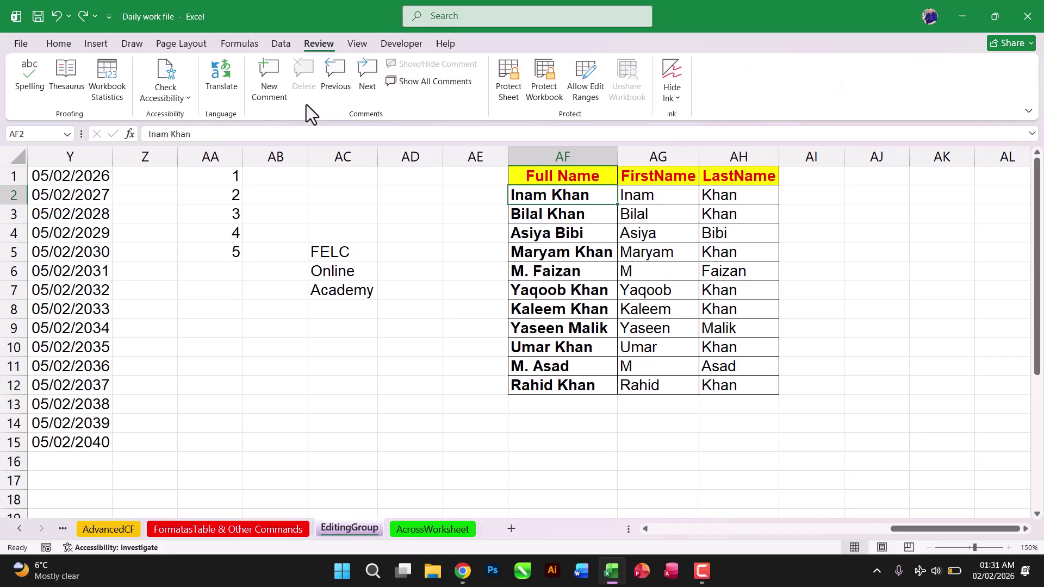
left_click(271, 89)
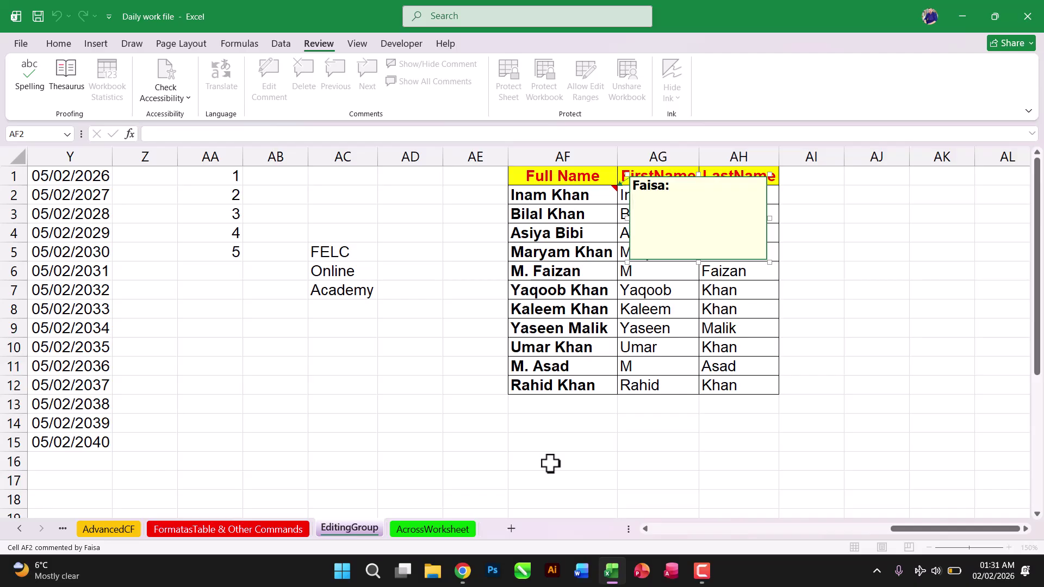
type("very good employee")
left_click(543, 251)
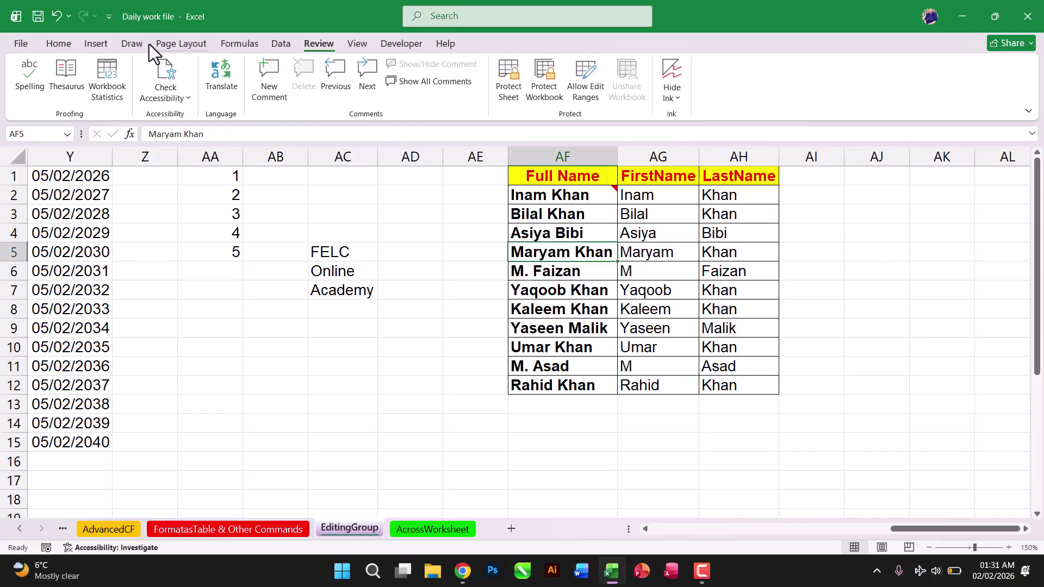
- Clear the comments from the name table in AF1:AH12
left_click(74, 42)
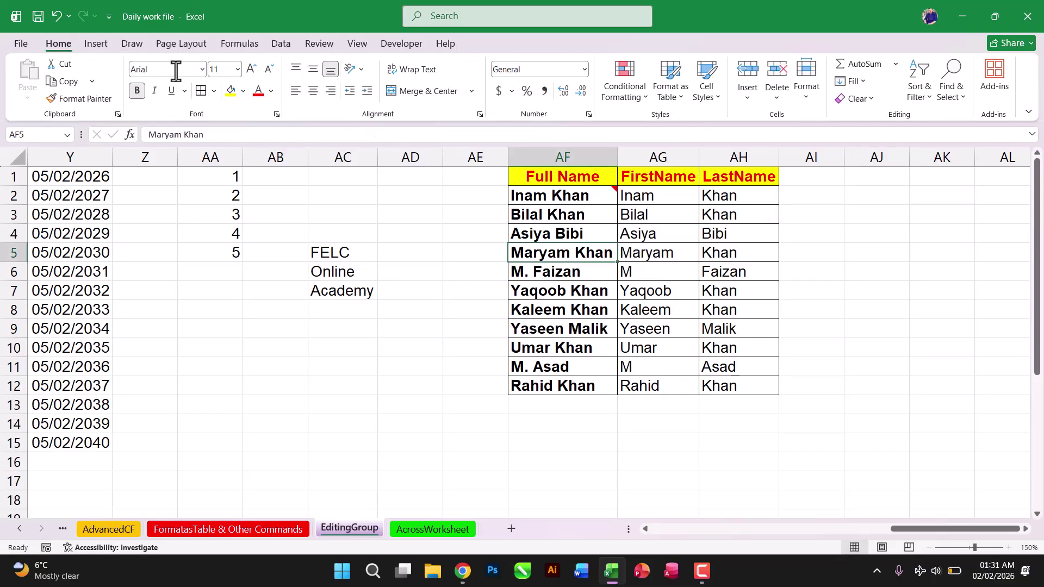
left_click(855, 100)
left_click(575, 177)
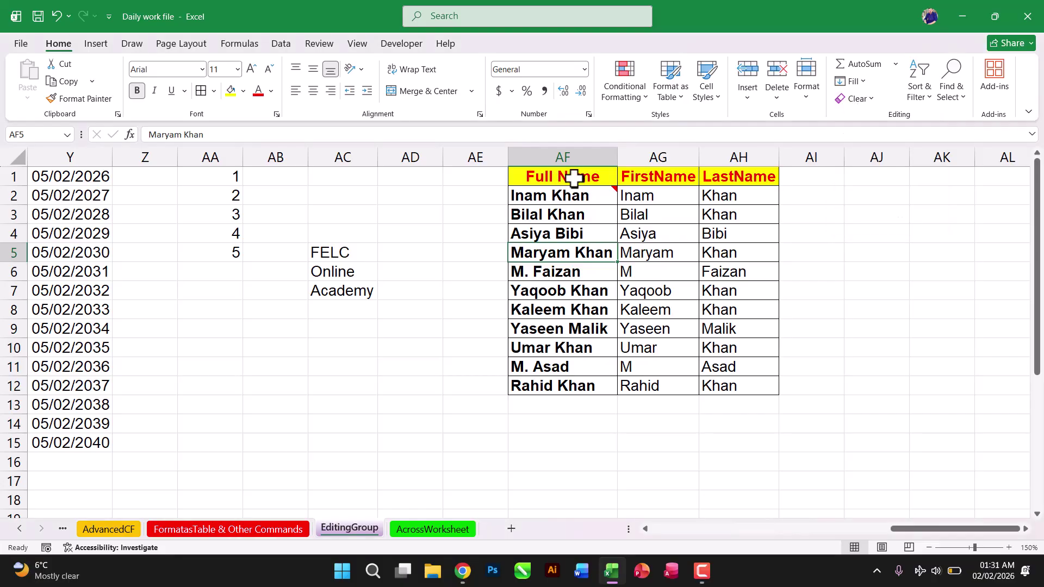
left_click(575, 178)
left_click_drag(527, 175, 740, 387)
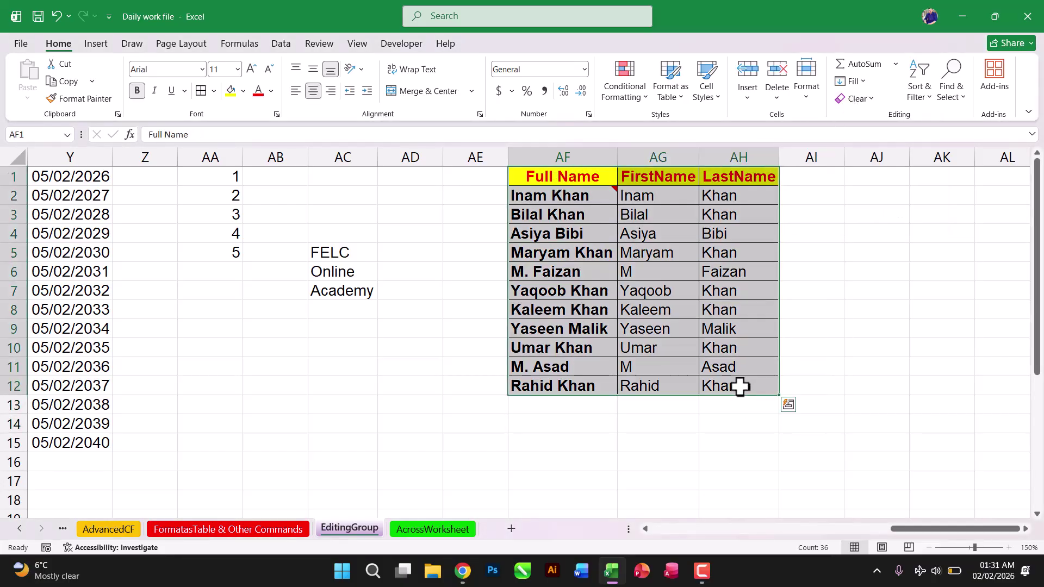
left_click(864, 98)
left_click(886, 177)
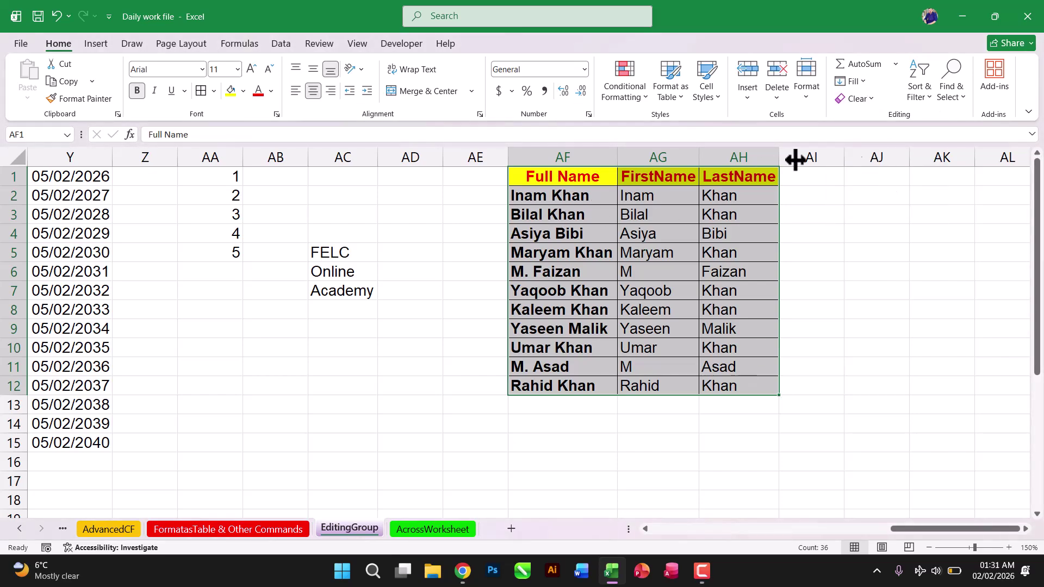
left_click(858, 101)
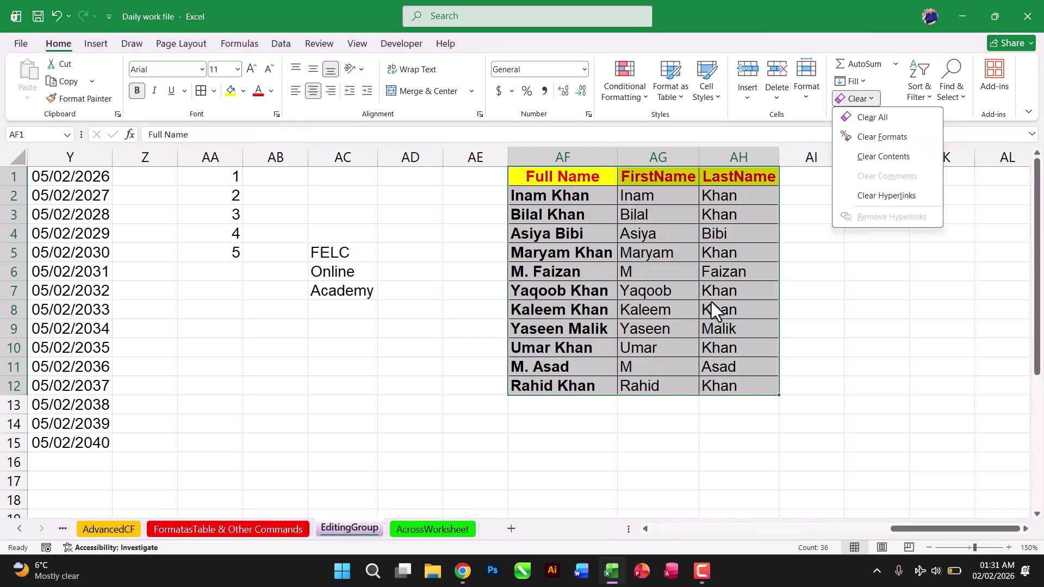
left_click(606, 285)
left_click(586, 296)
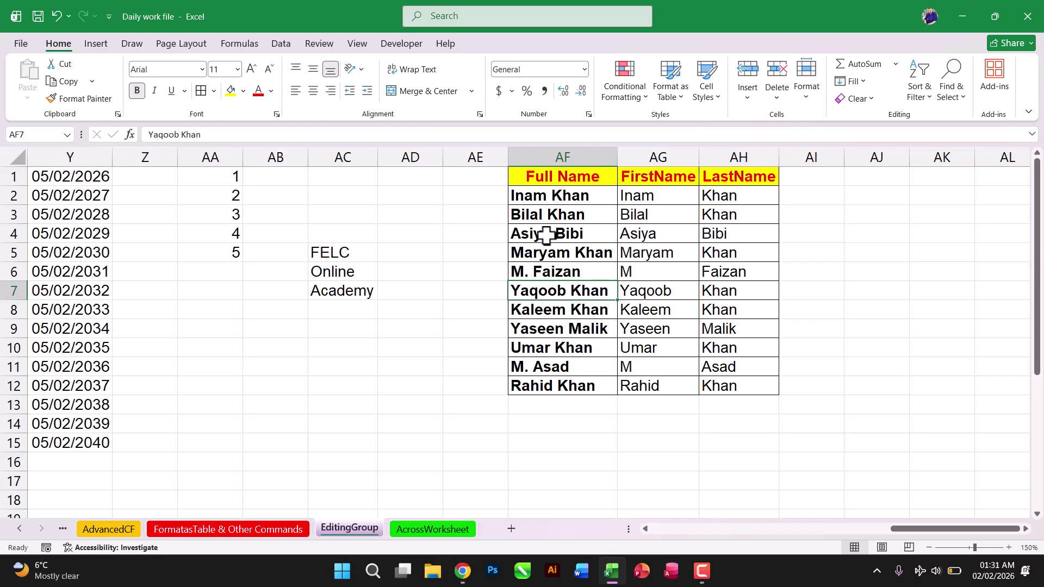
- Insert a hyperlink on the FELC text in cell AC5 to the existing file Excel - 1.jpg
left_click(328, 259)
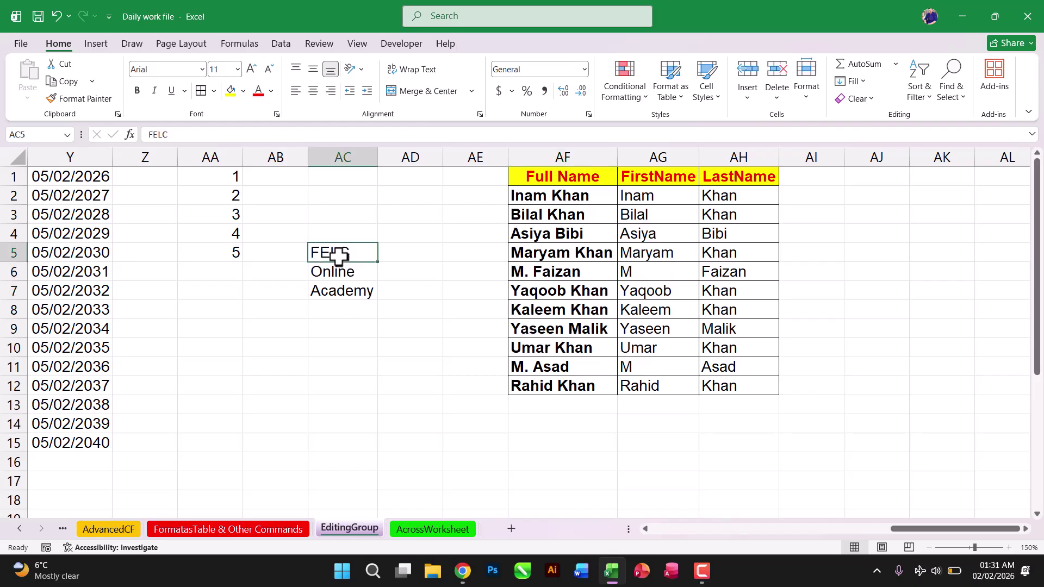
right_click(348, 256)
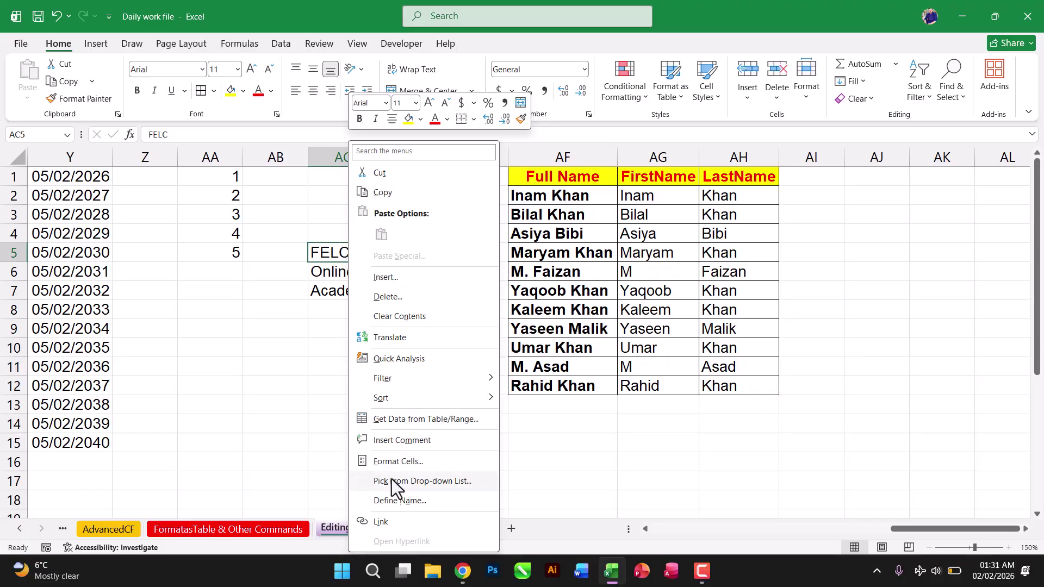
left_click(389, 522)
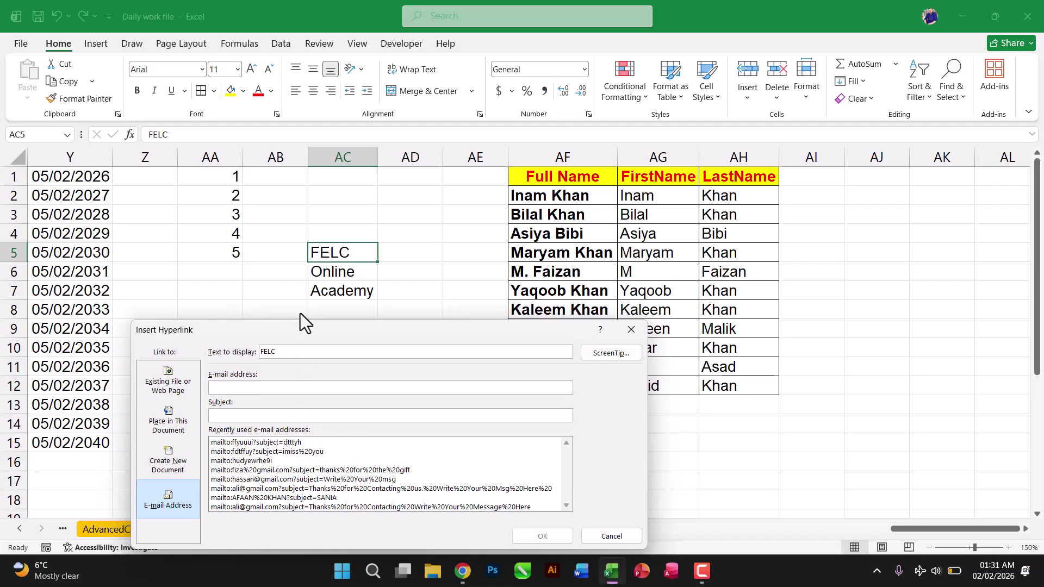
left_click_drag(315, 334, 505, 199)
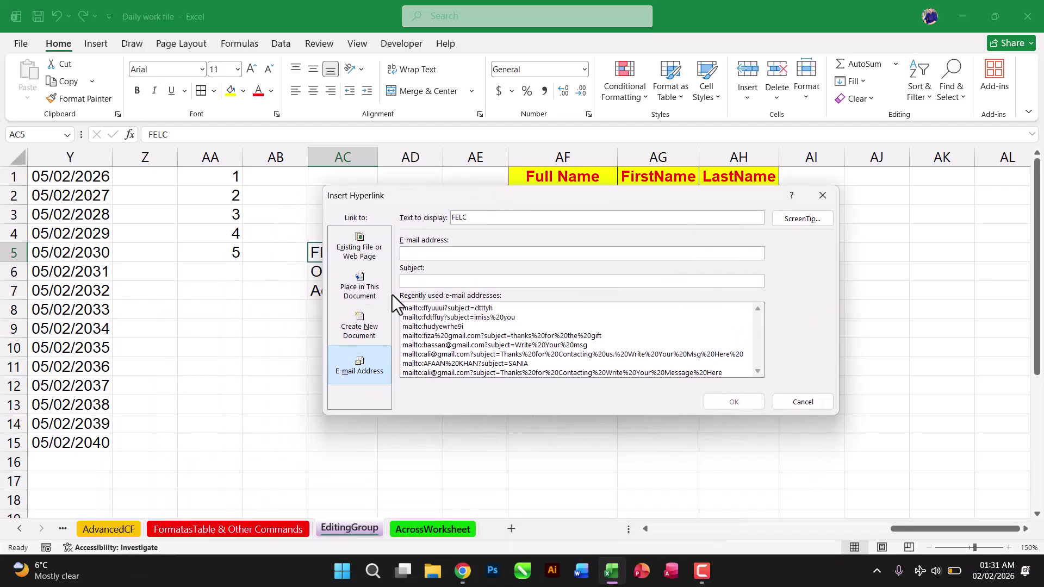
left_click(366, 248)
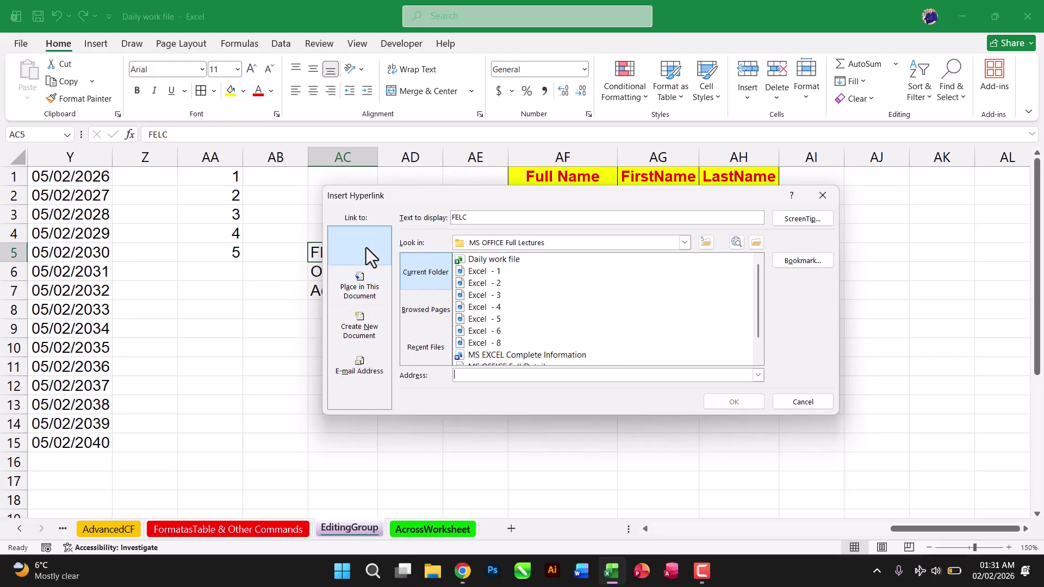
left_click(485, 272)
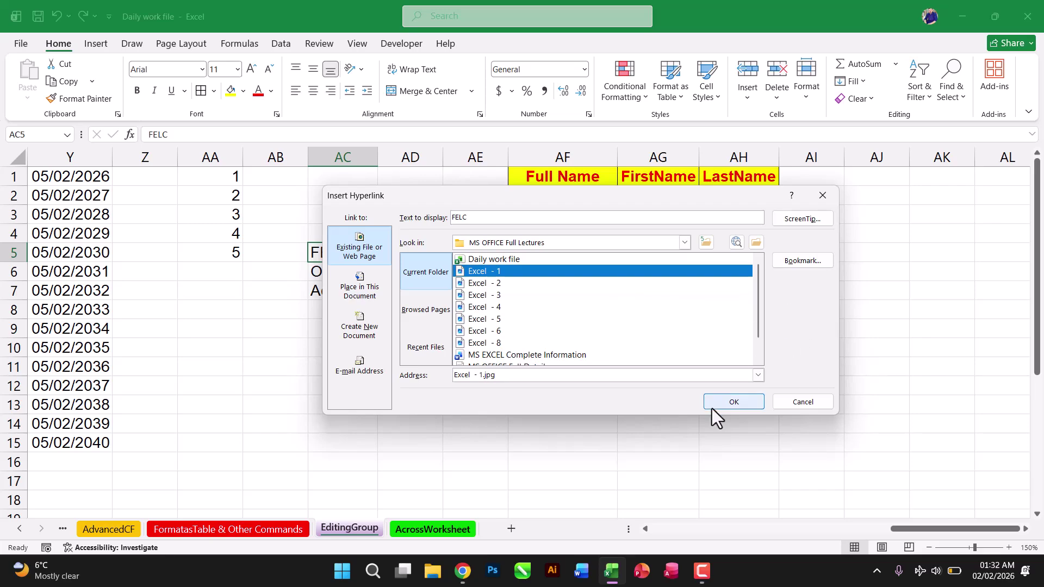
left_click(726, 401)
left_click(373, 332)
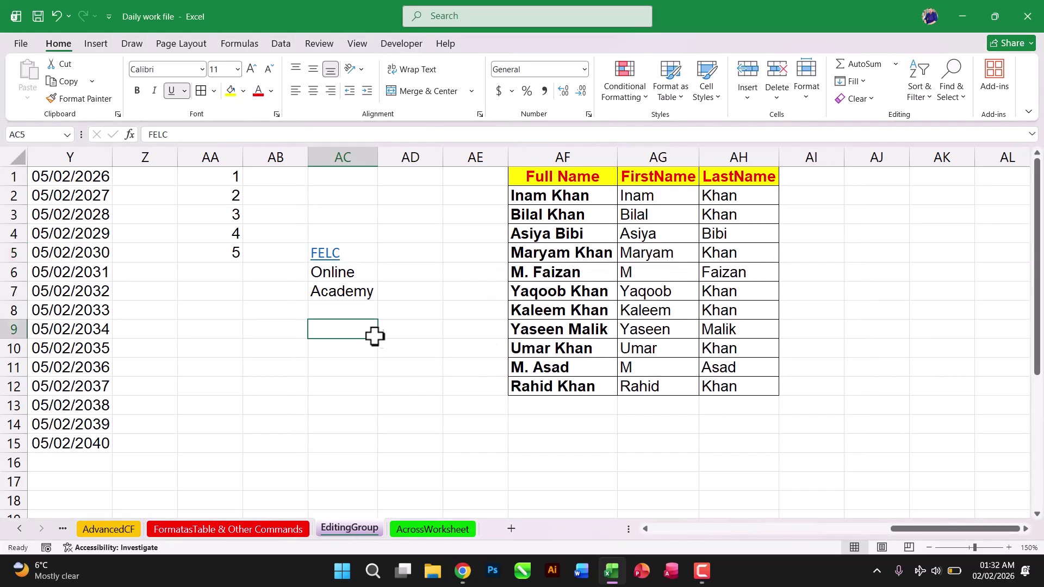
- Clear the hyperlink from cell AC5 while keeping its link formatting, and undo the clearing
left_click(360, 253)
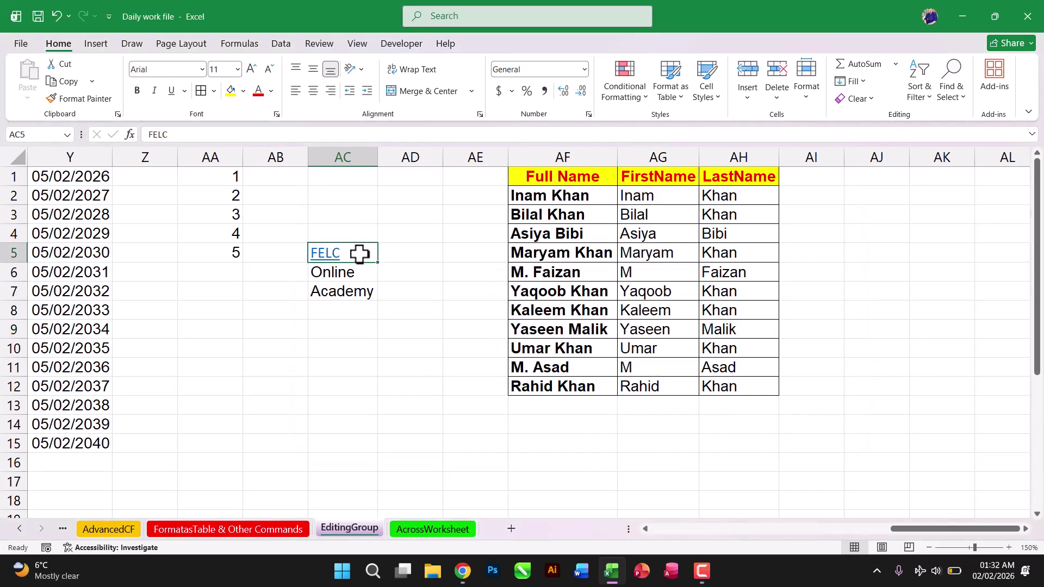
left_click(864, 100)
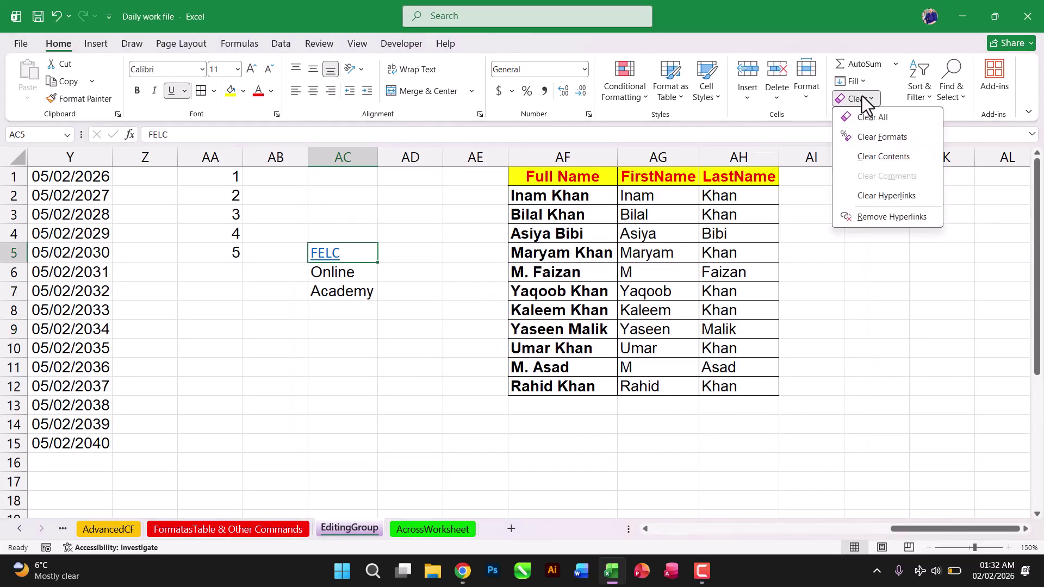
left_click(885, 197)
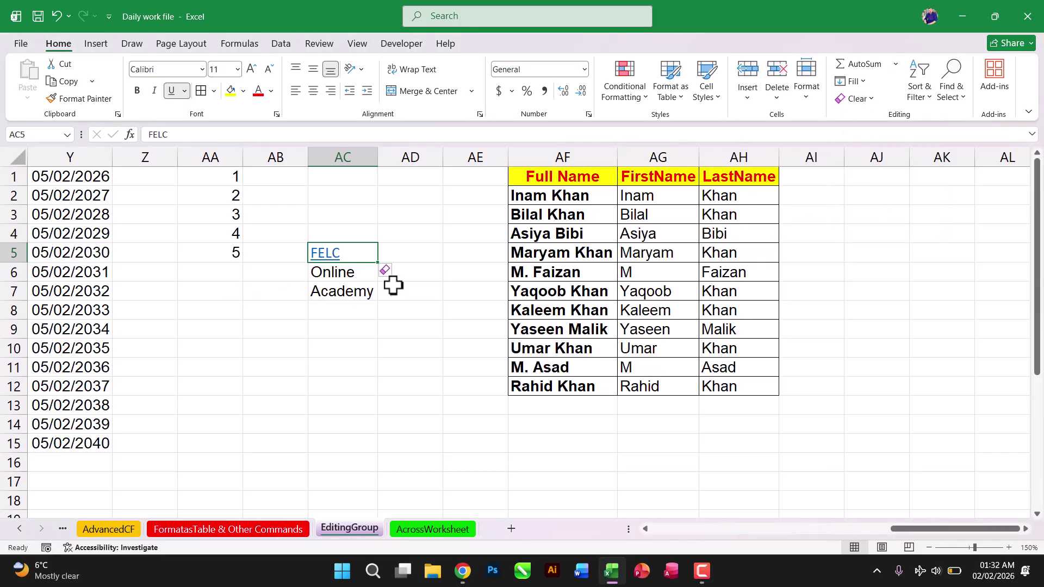
left_click(396, 317)
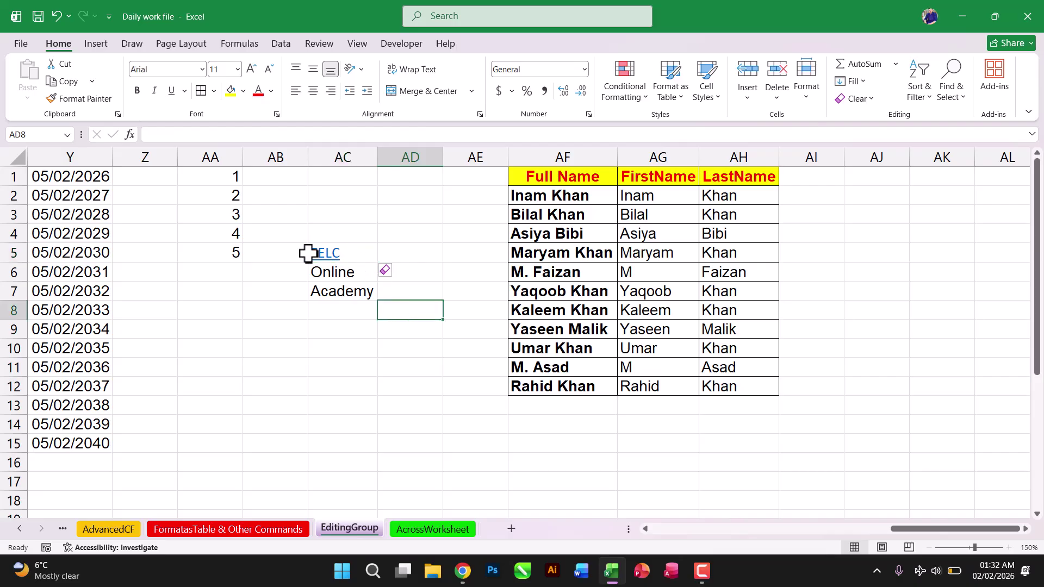
left_click(325, 253)
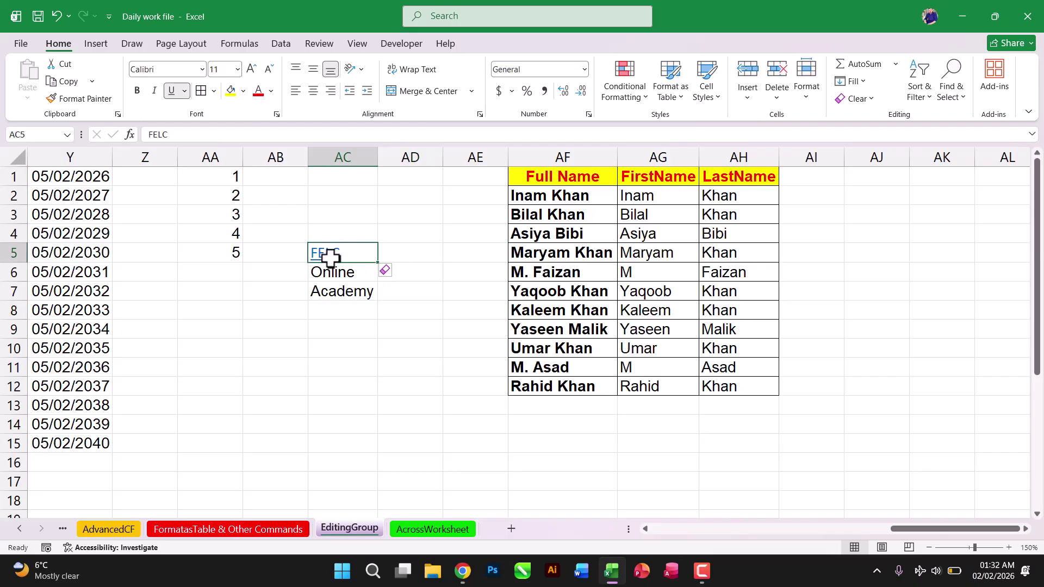
left_click(852, 99)
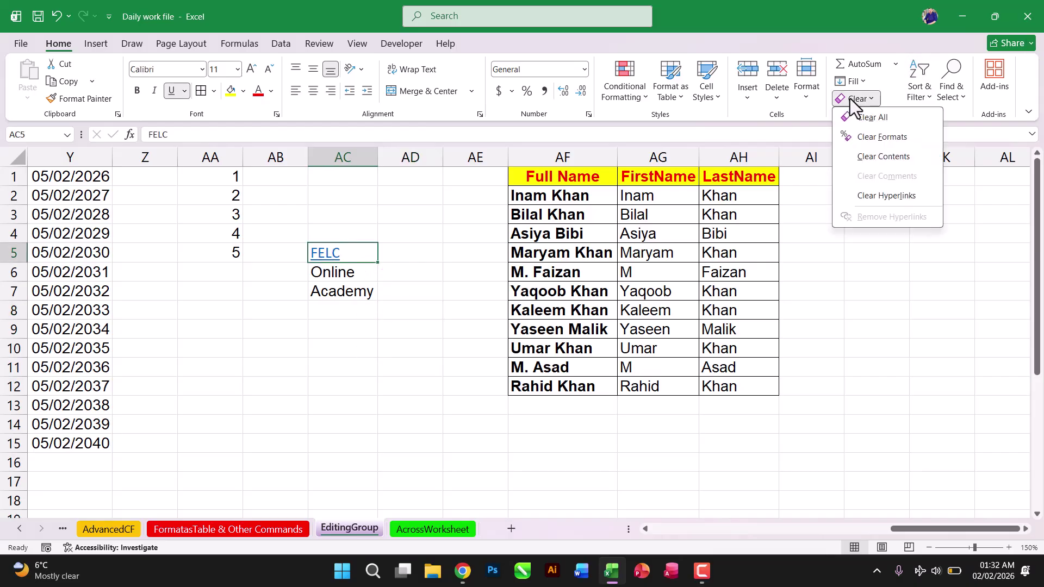
left_click(812, 212)
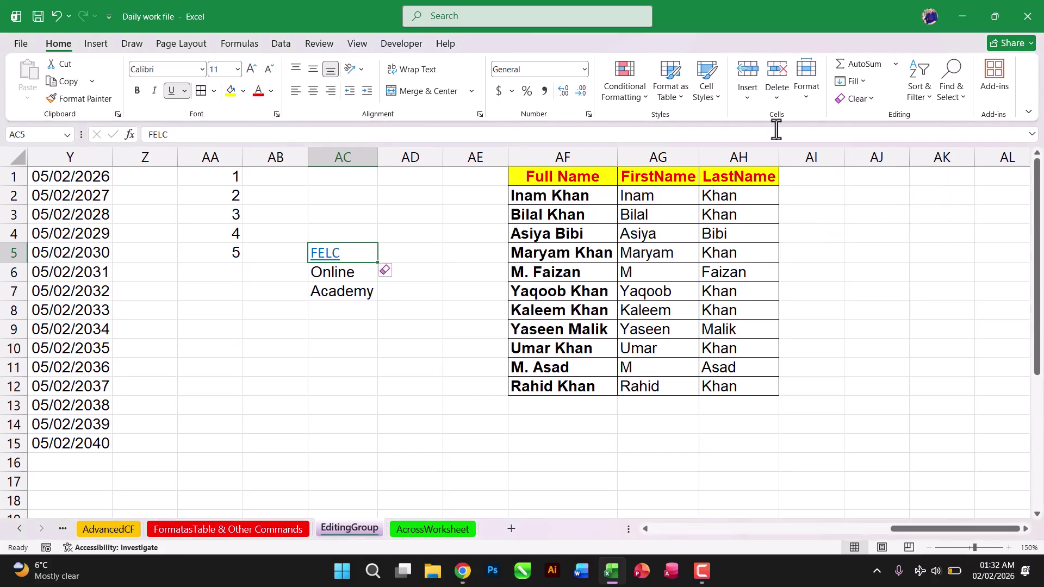
left_click(855, 98)
left_click(883, 196)
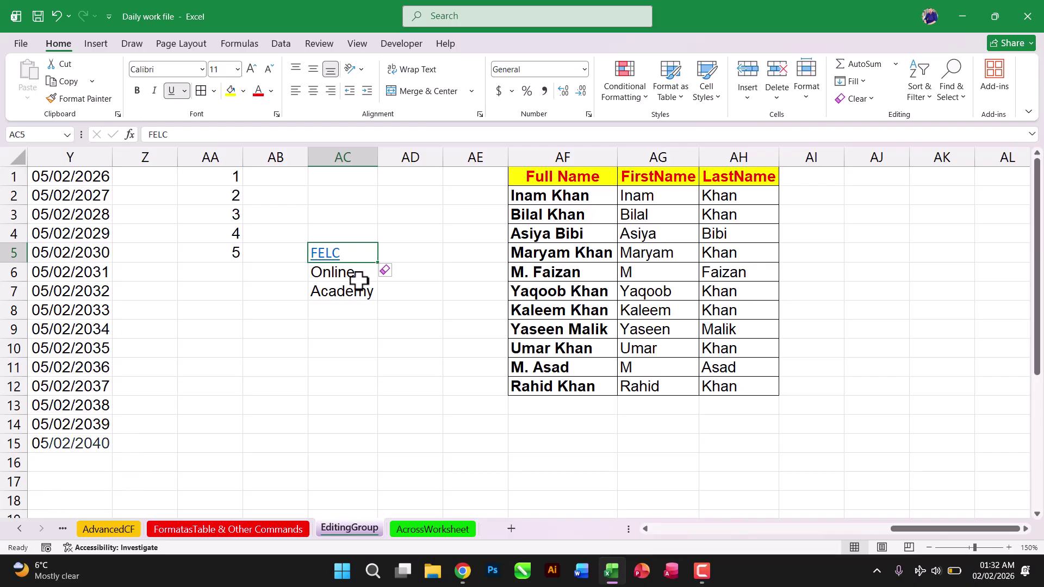
key("ctrl+z")
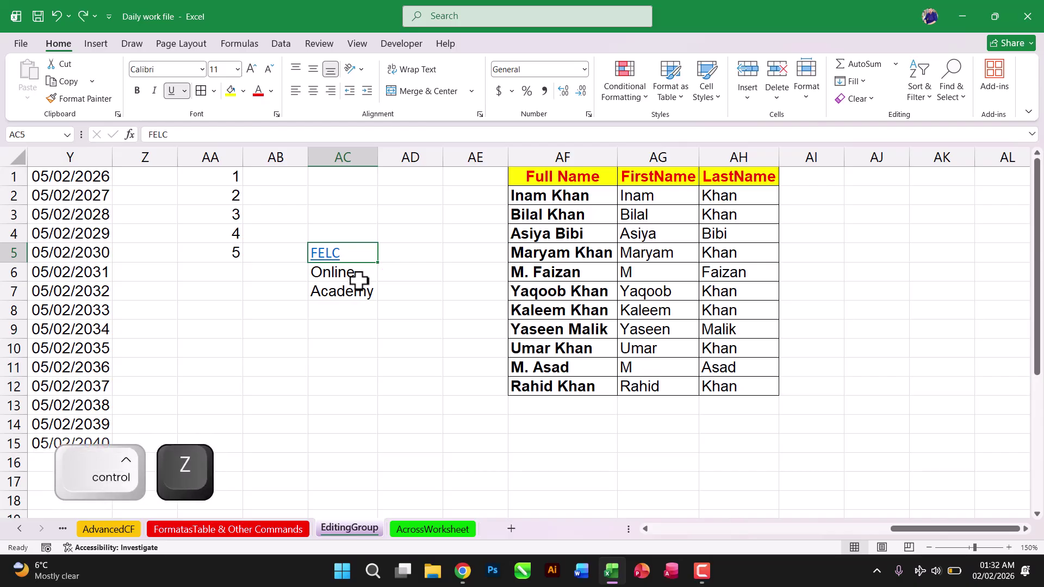
key("ctrl+z")
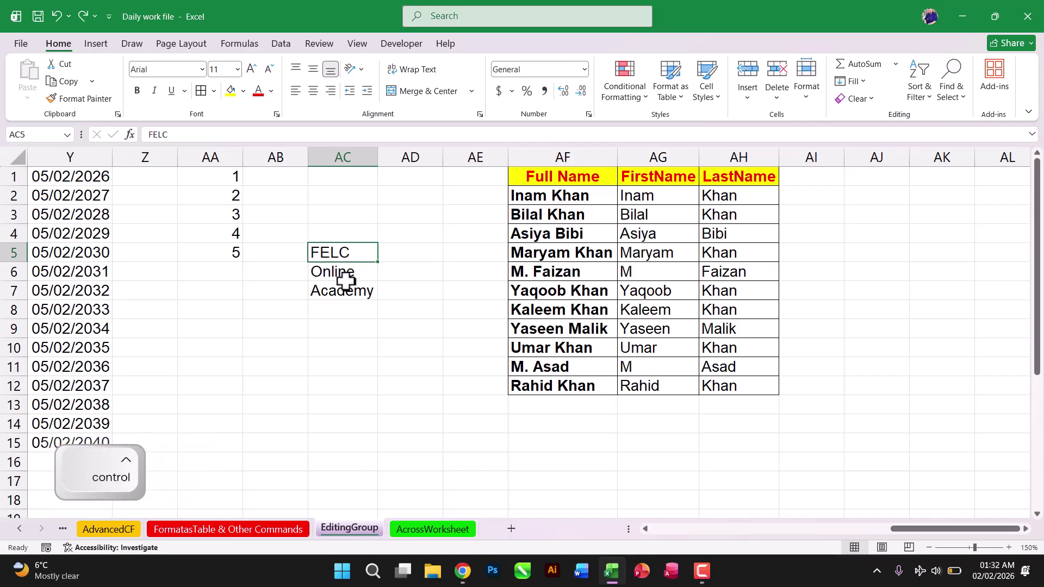
key("ctrl+y")
- Remove the hyperlink together with its formatting from cell AC5, and undo both the removal and the link insertion
left_click(857, 99)
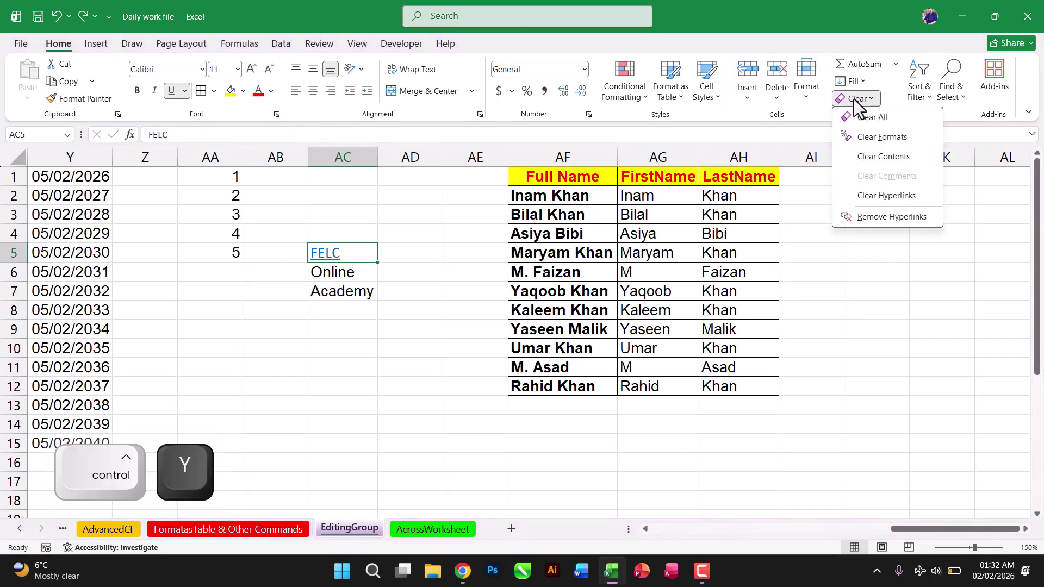
left_click(890, 217)
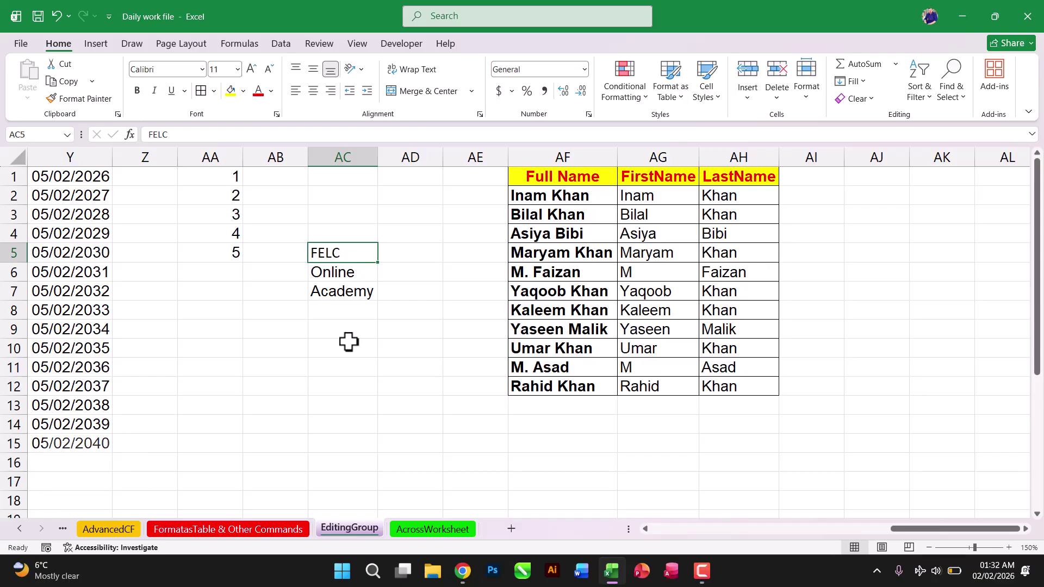
key("ctrl+z")
key("ctrl+z")
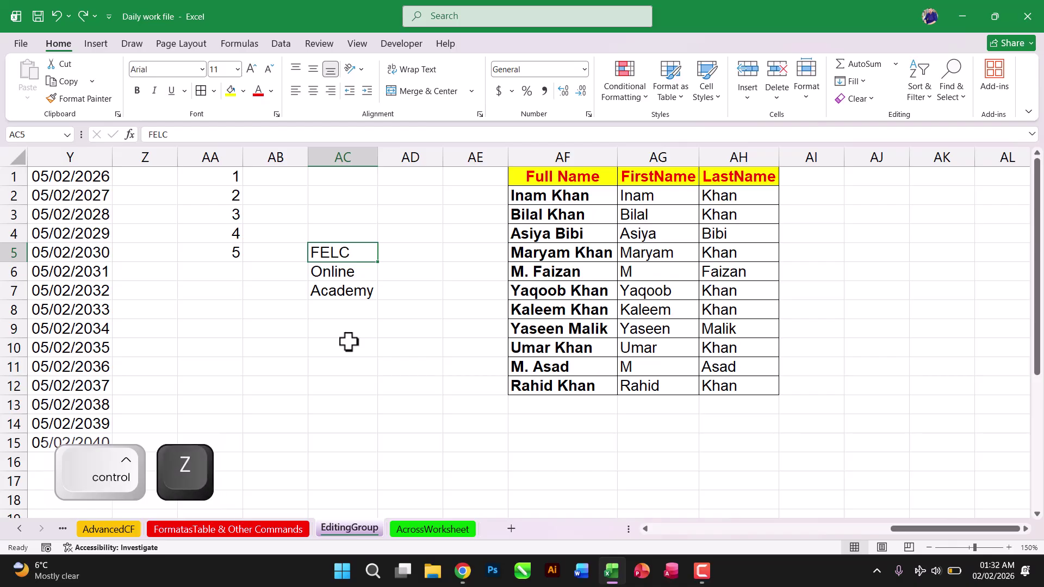
left_click(340, 311)
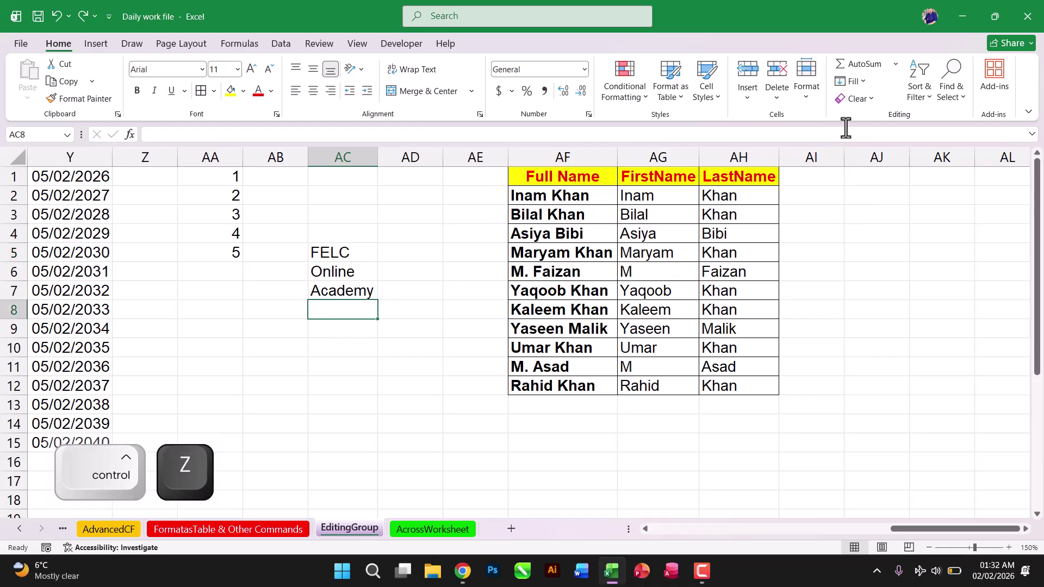
left_click(858, 99)
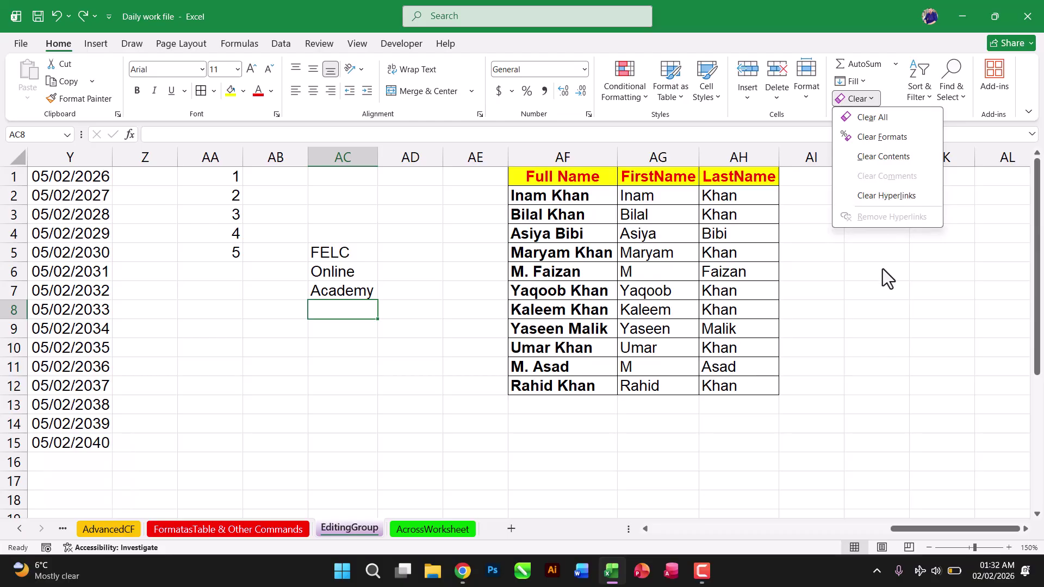
left_click(871, 285)
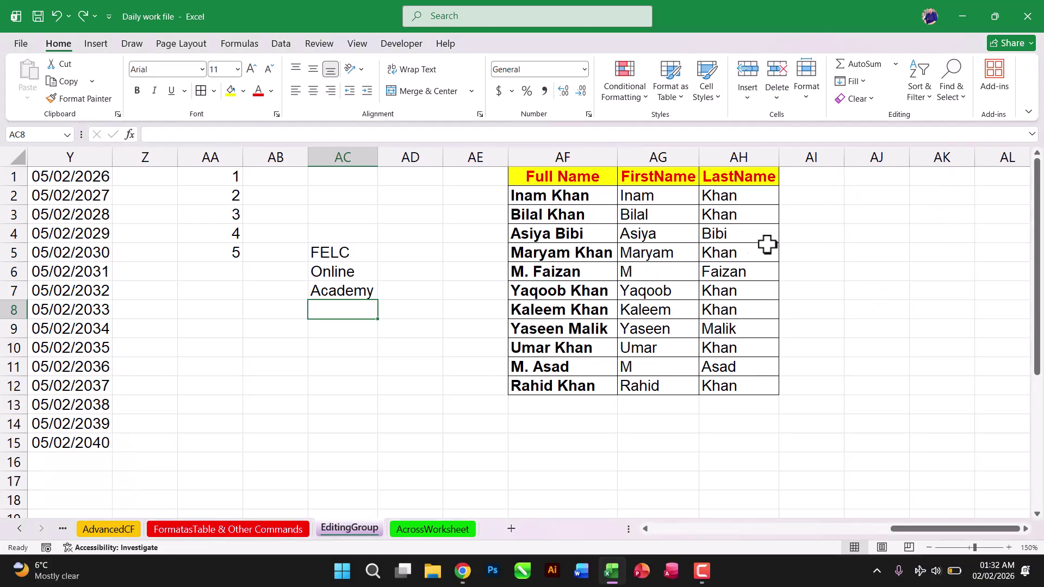
left_click(855, 99)
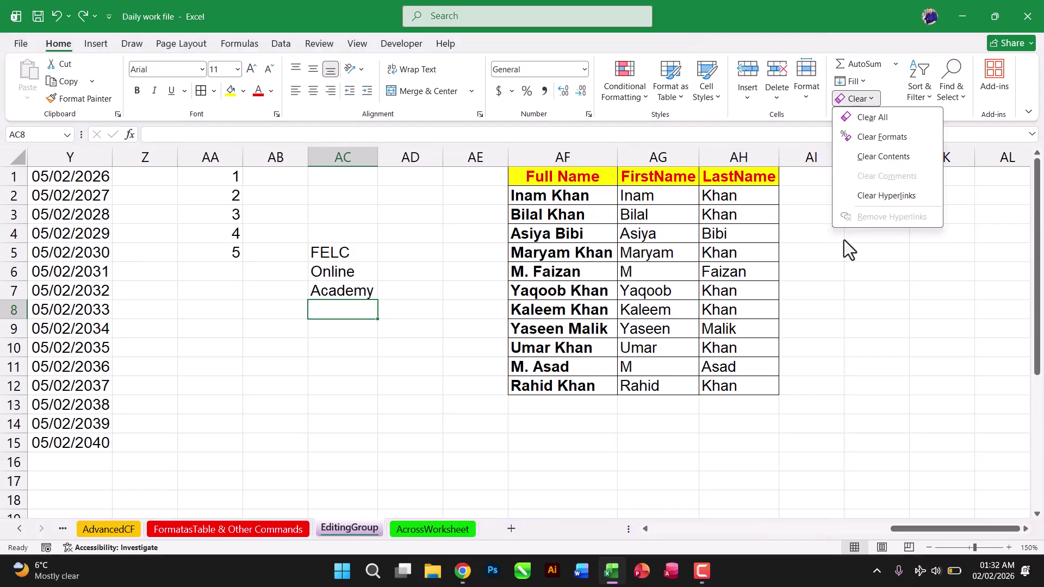
left_click(832, 255)
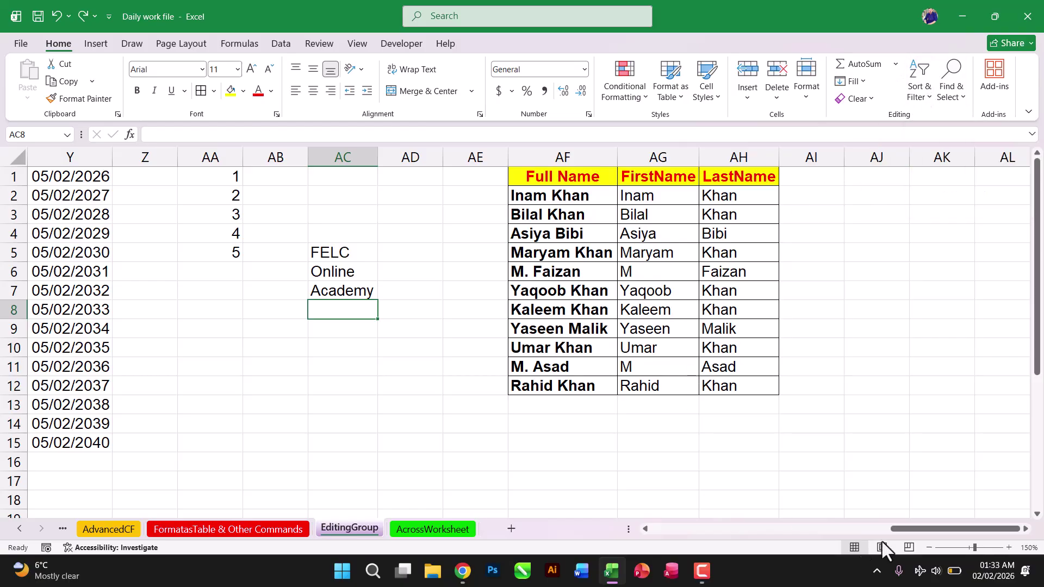
- Sort the salary table starting in A1 by the Name column from A to Z, and re-sort it from Z to A
left_click_drag(934, 529, 651, 552)
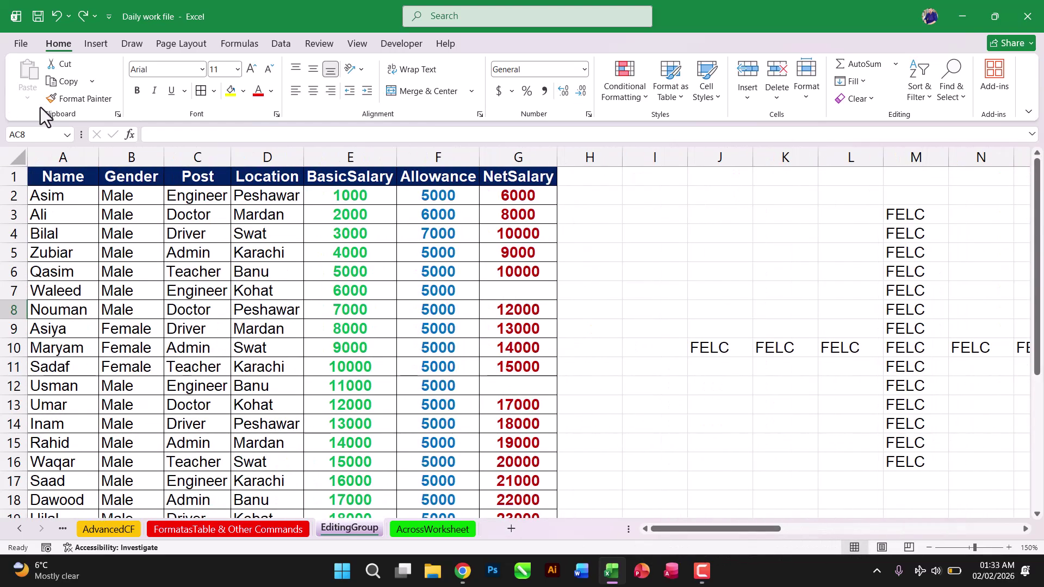
left_click_drag(60, 176, 350, 396)
left_click(251, 269)
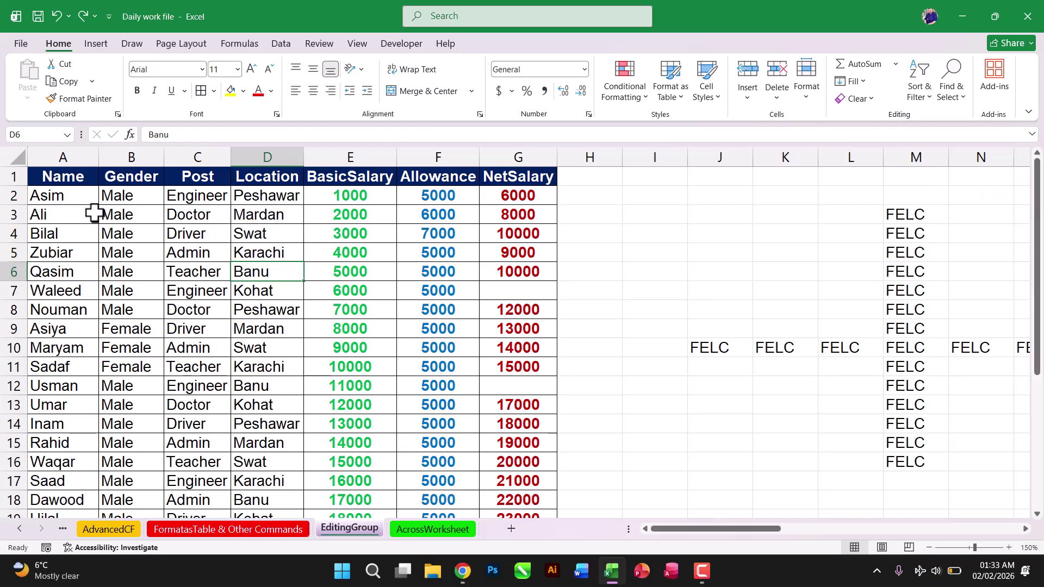
left_click(69, 196)
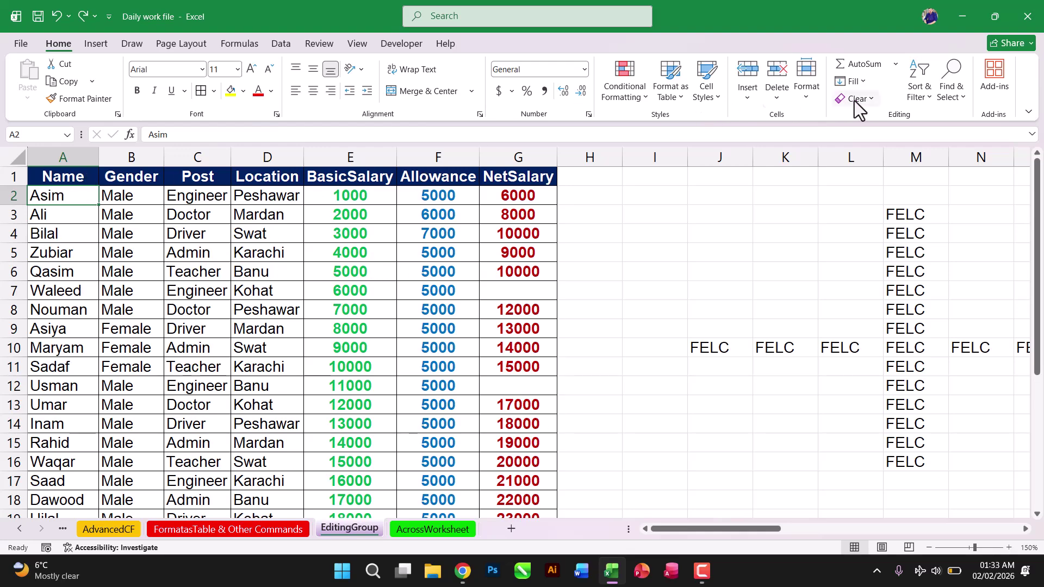
left_click(918, 97)
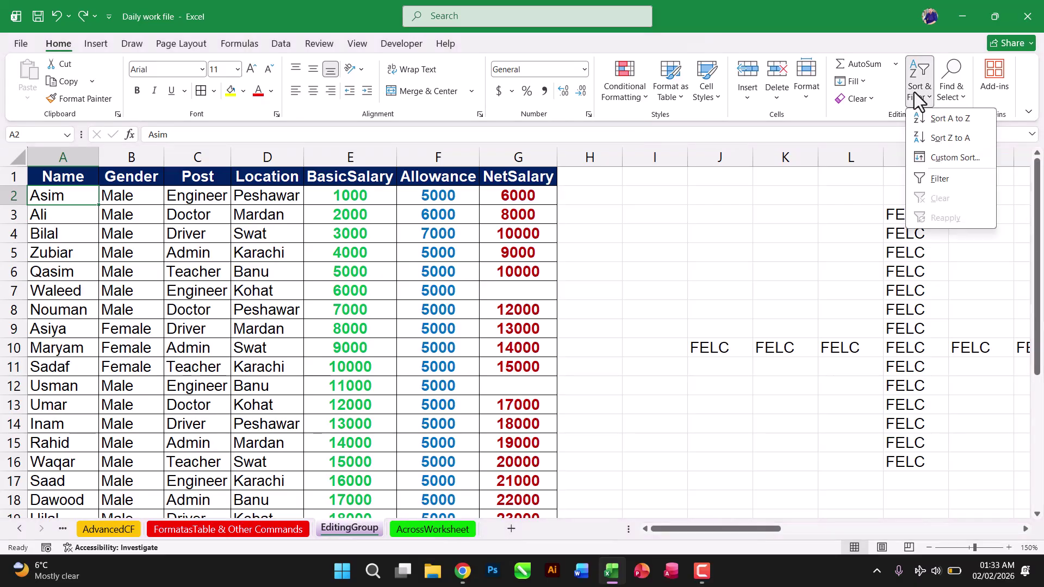
left_click(955, 121)
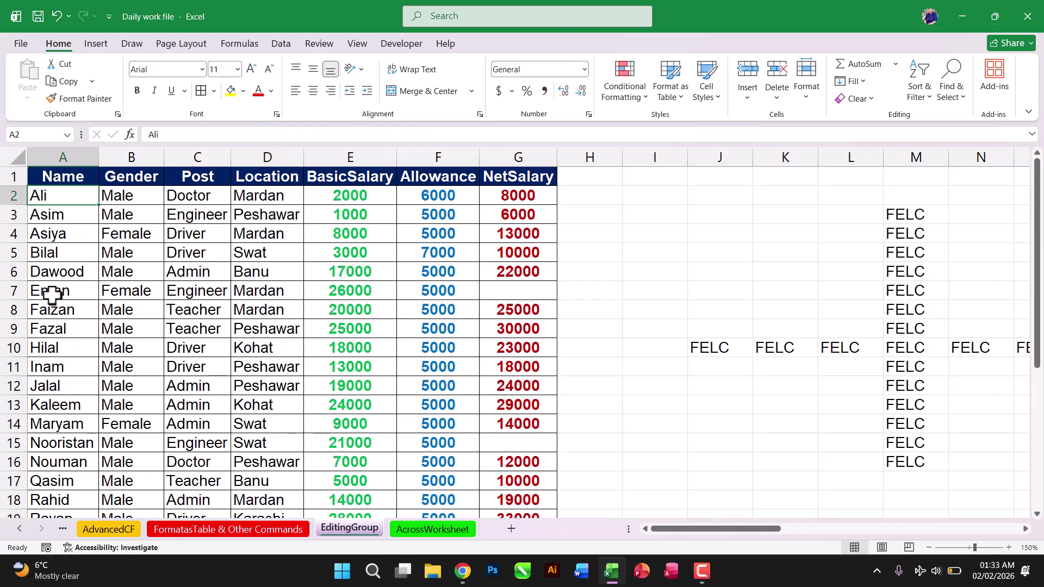
left_click(925, 87)
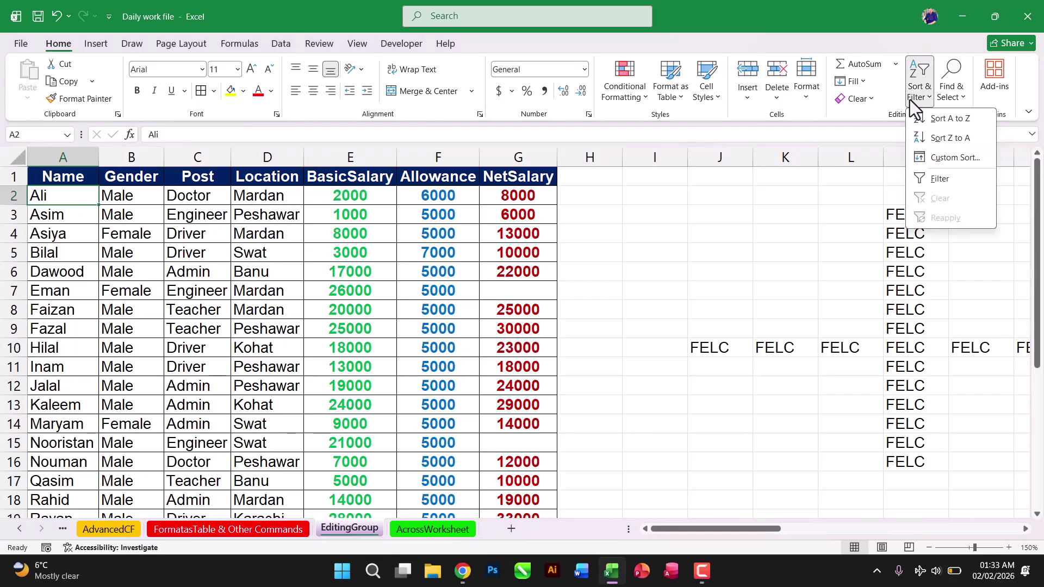
left_click(948, 138)
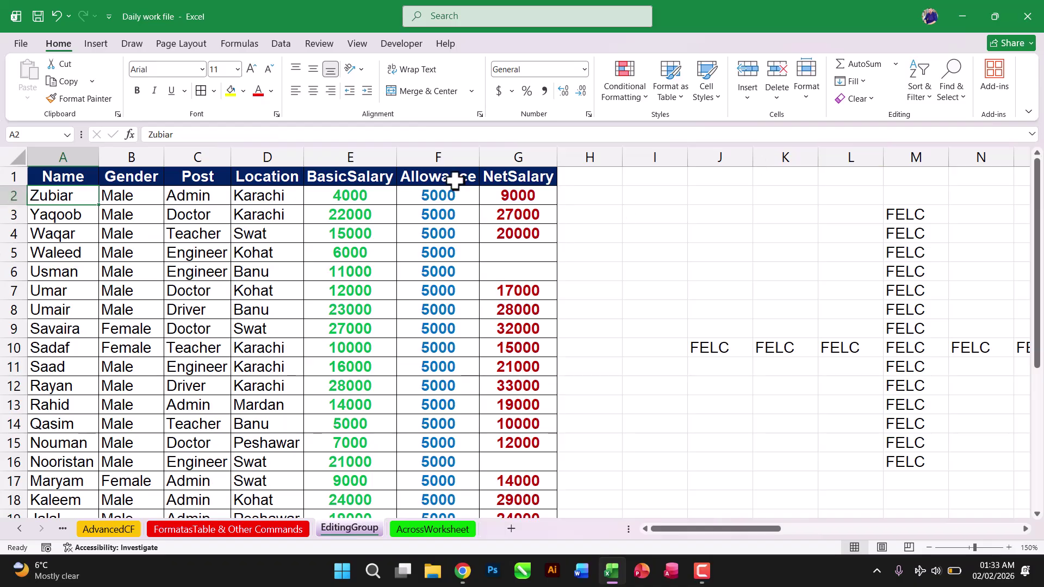
- Examine the column, sort-on and order choices of a custom sort for the salary table, and close it without applying
left_click(924, 87)
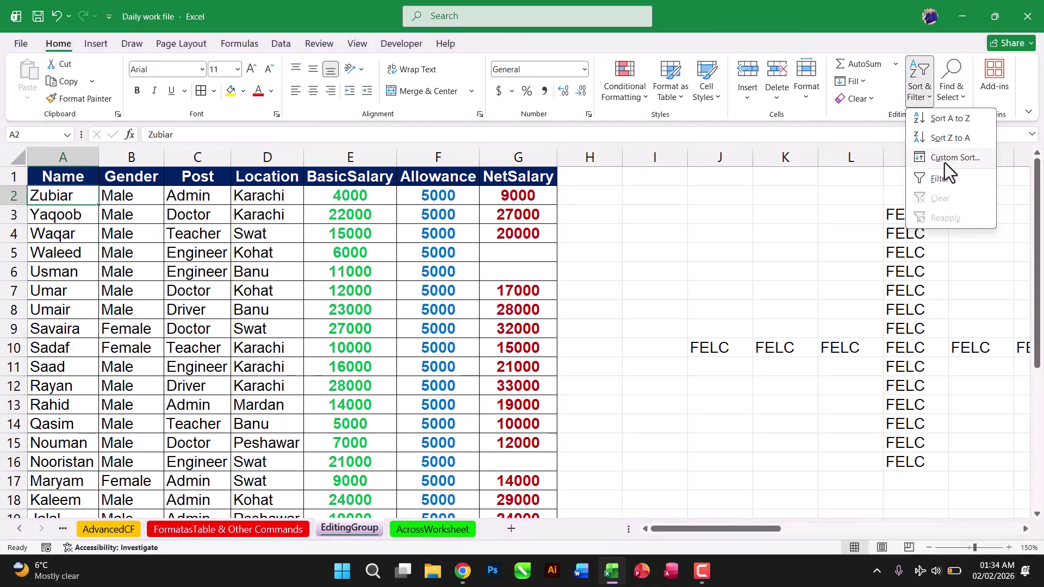
left_click(954, 158)
left_click(455, 150)
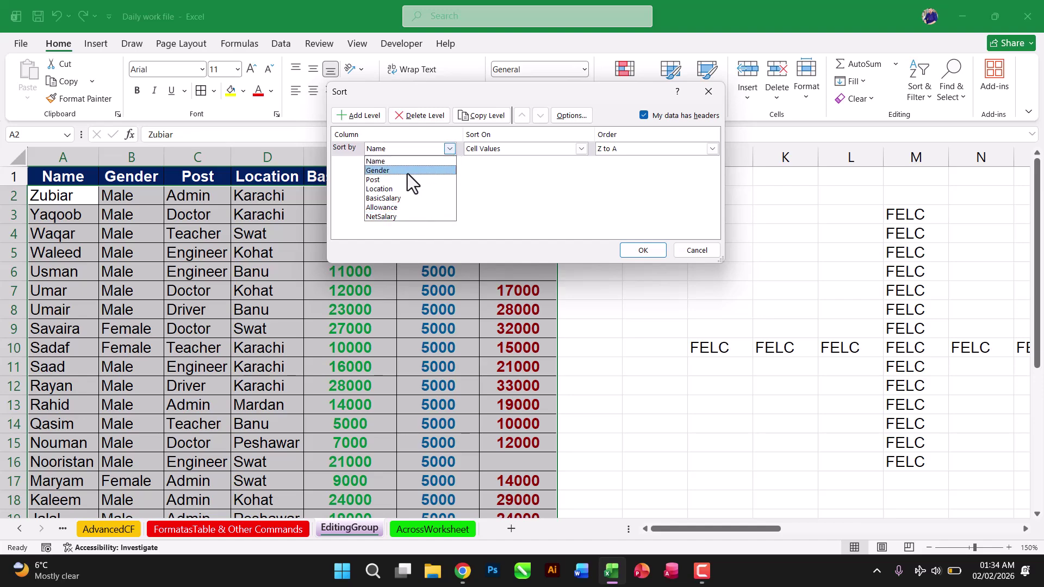
left_click(526, 144)
left_click(527, 148)
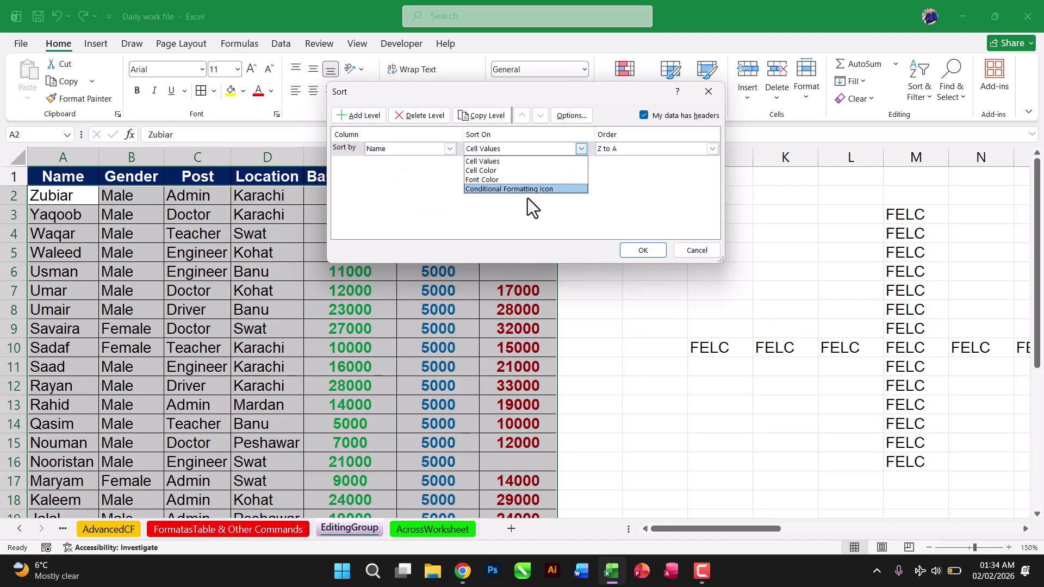
left_click(554, 161)
left_click(634, 148)
left_click(641, 208)
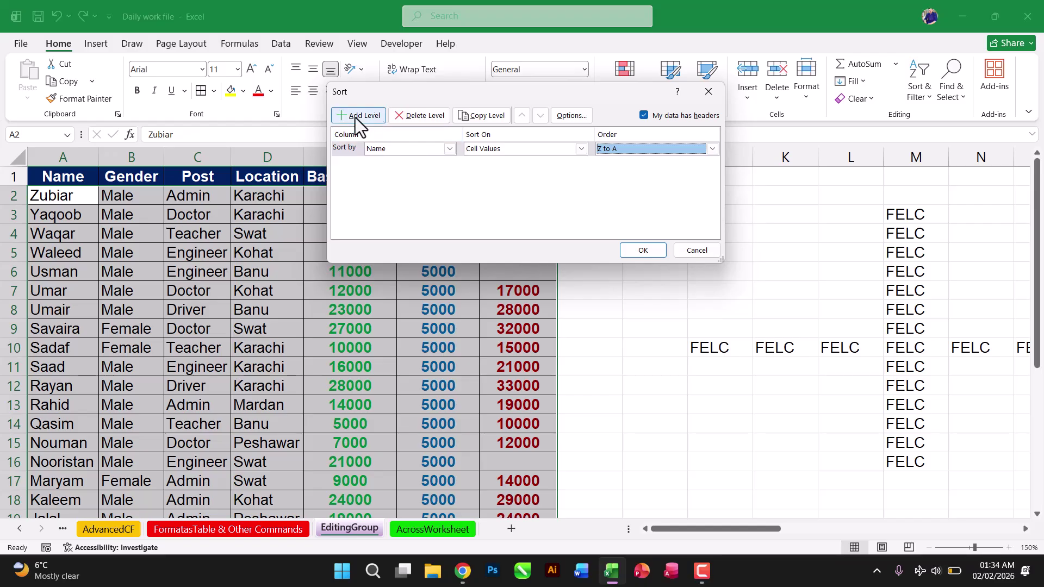
left_click(702, 249)
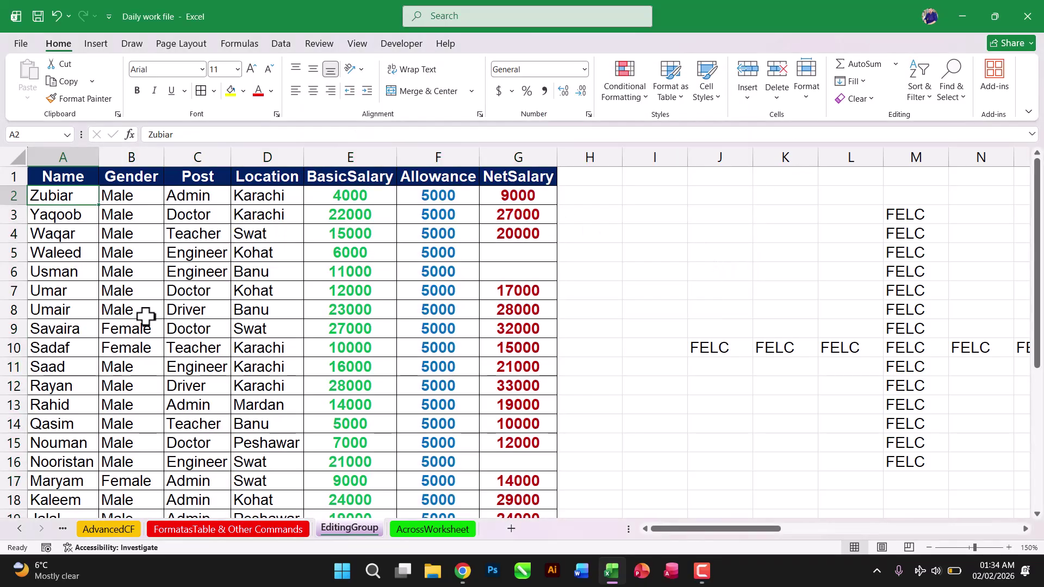
- Sort the salary table by the Name column from A to Z
left_click(918, 93)
left_click(931, 117)
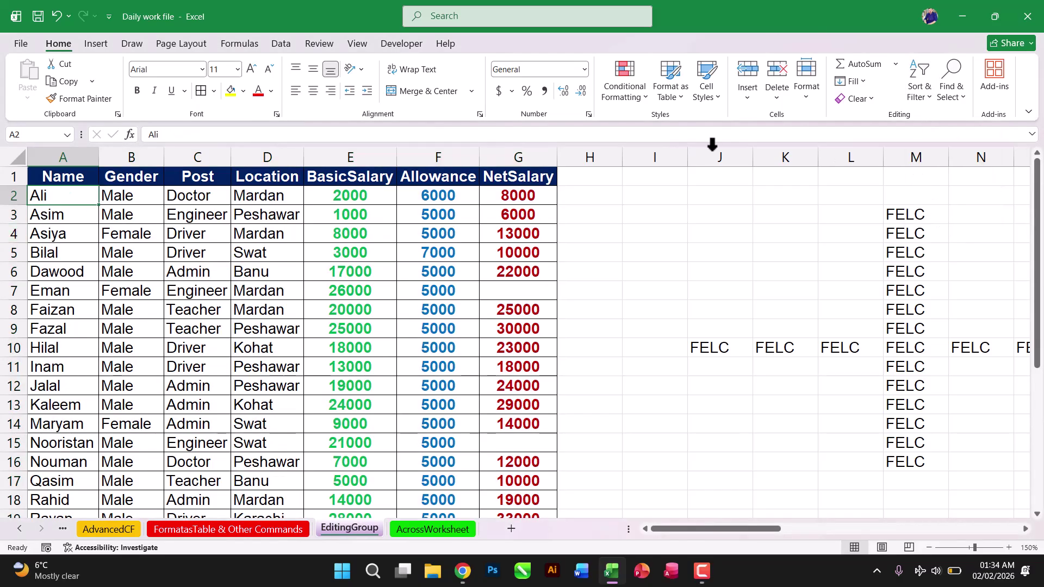
left_click(925, 90)
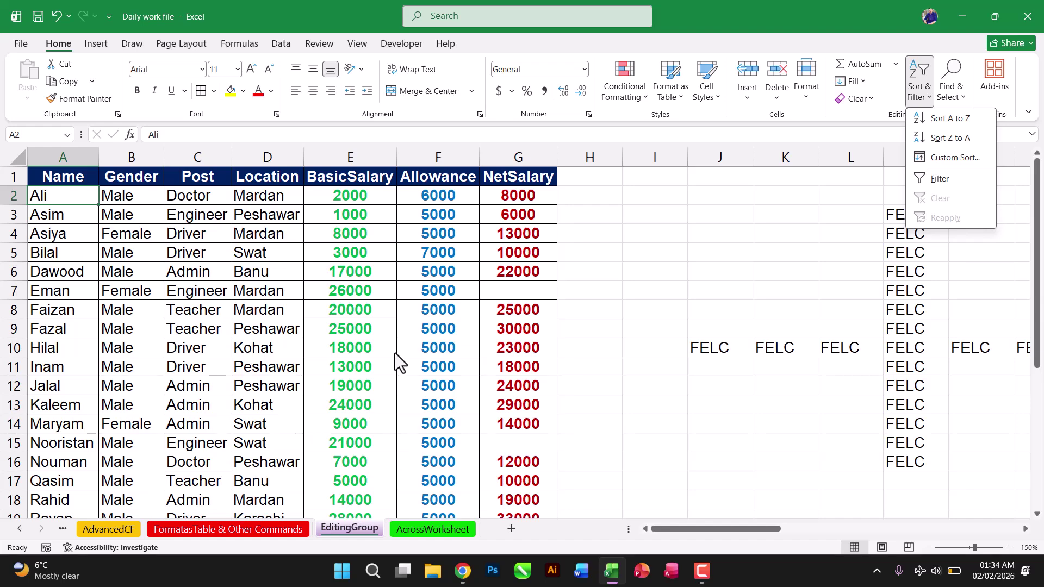
left_click(145, 201)
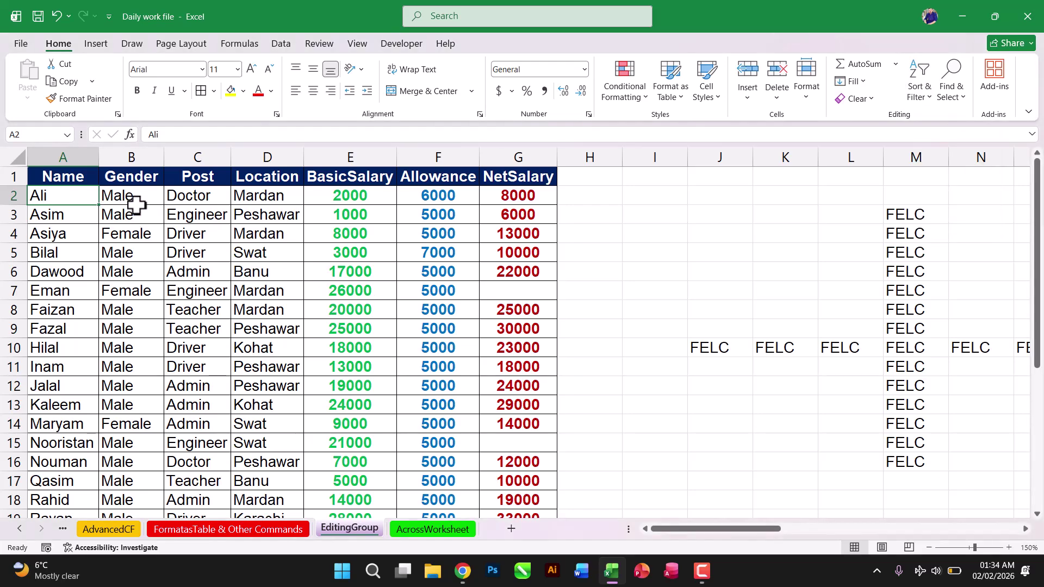
left_click(133, 202)
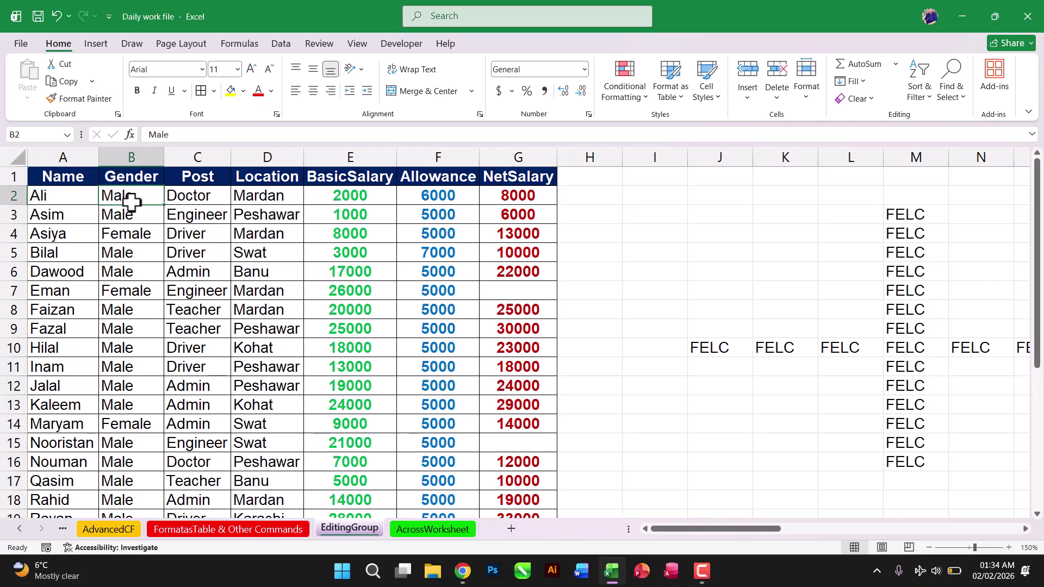
left_click(82, 201)
left_click(922, 88)
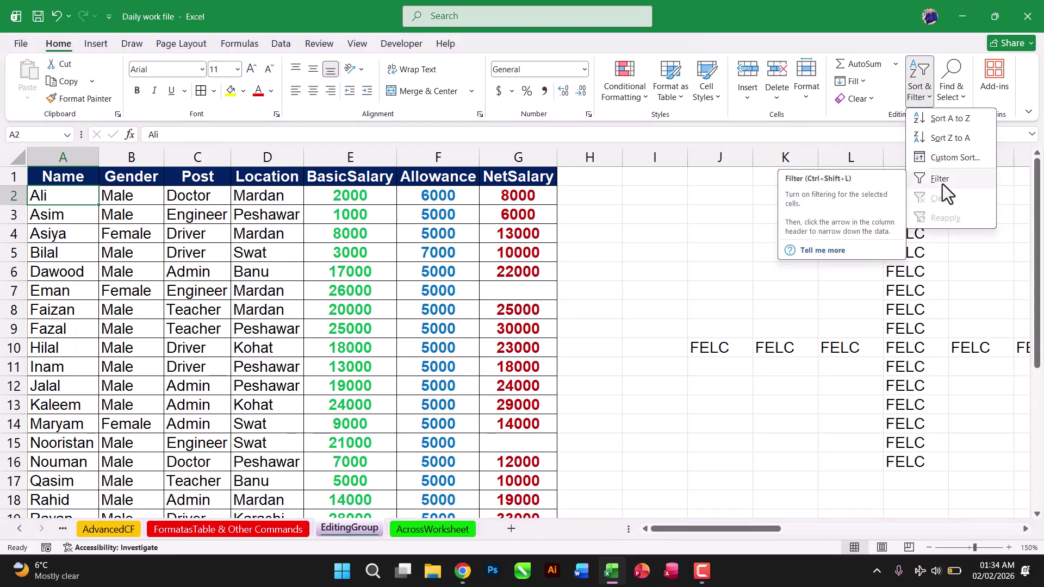
left_click(438, 264)
- Turn on filtering for the header row of the salary table
left_click(373, 285)
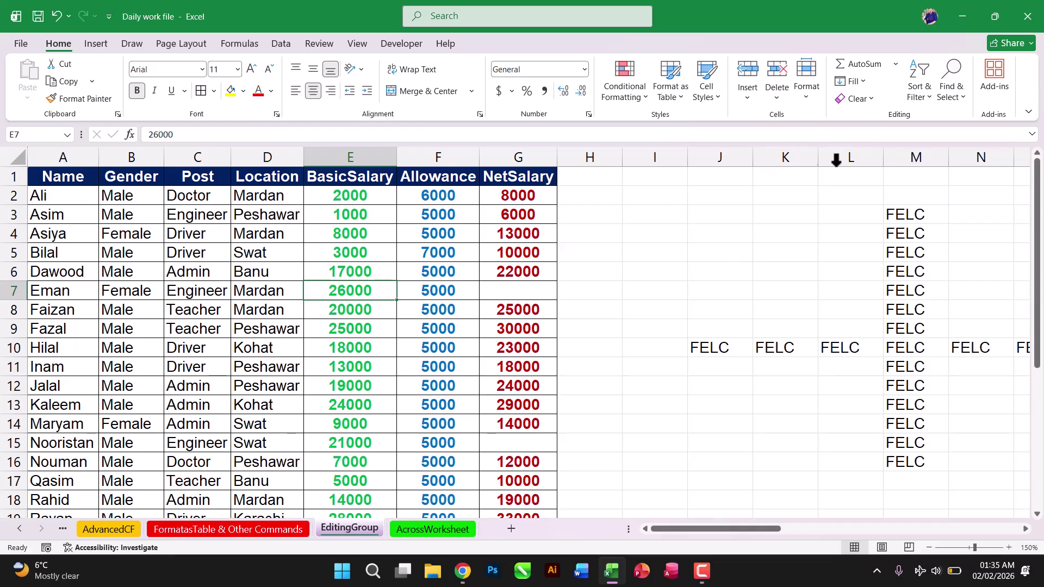
left_click(918, 90)
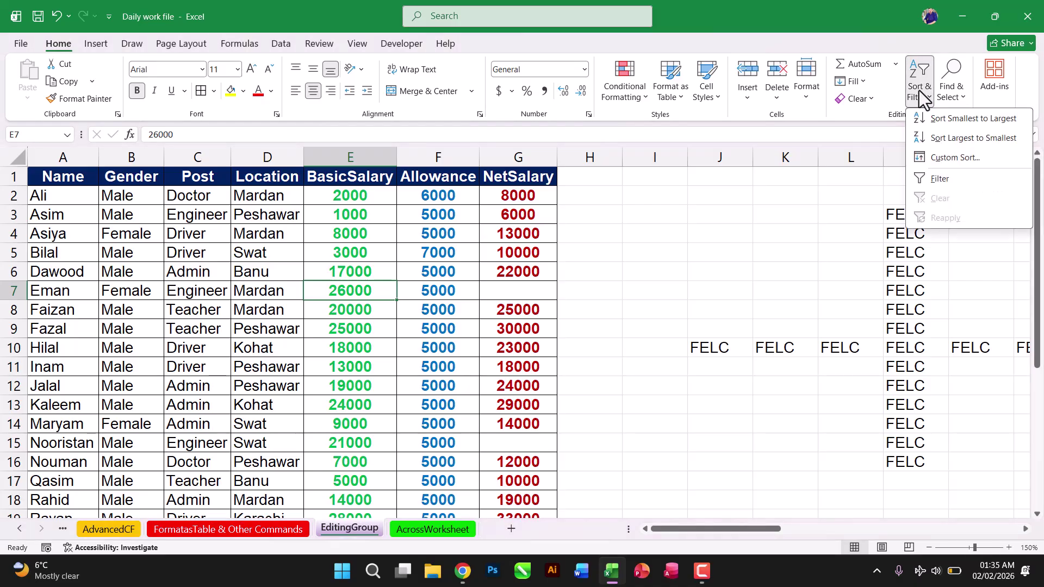
left_click(938, 180)
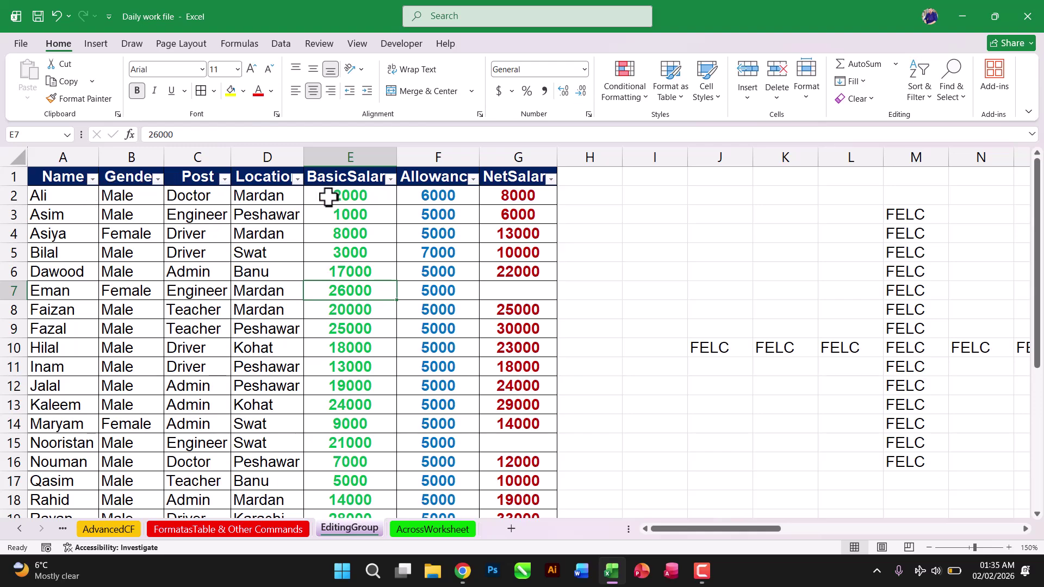
- Filter the Post column of the salary table to show only Admin
scroll(451, 321, "up", 2, "ctrl")
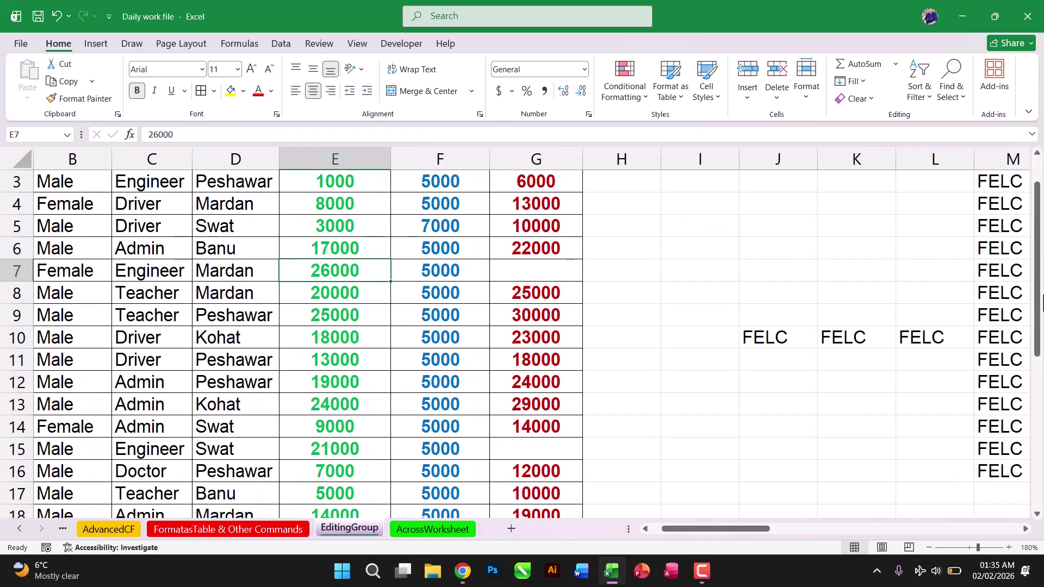
scroll(459, 218, "up", 1)
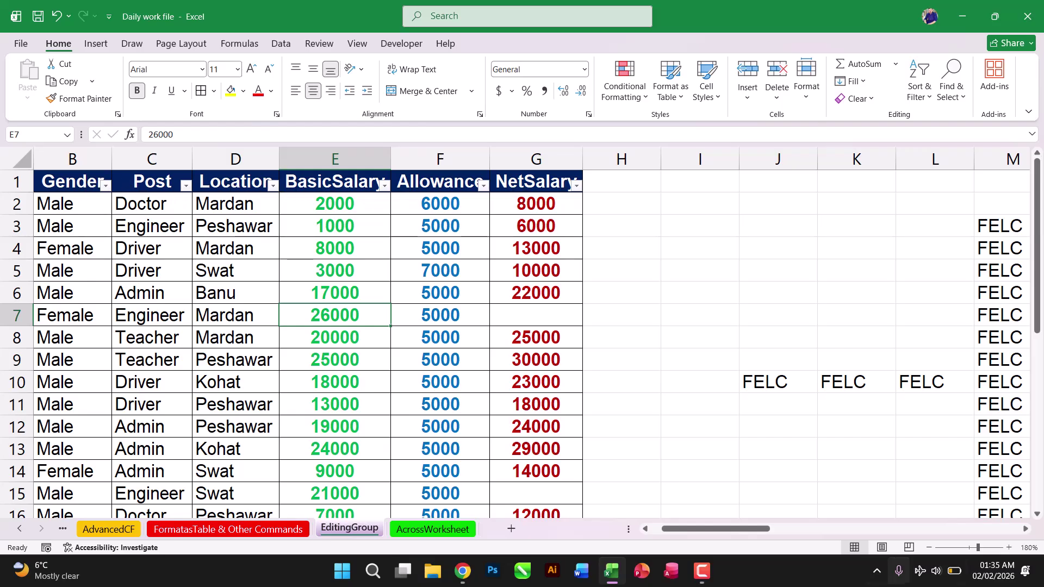
left_click_drag(758, 526, 657, 526)
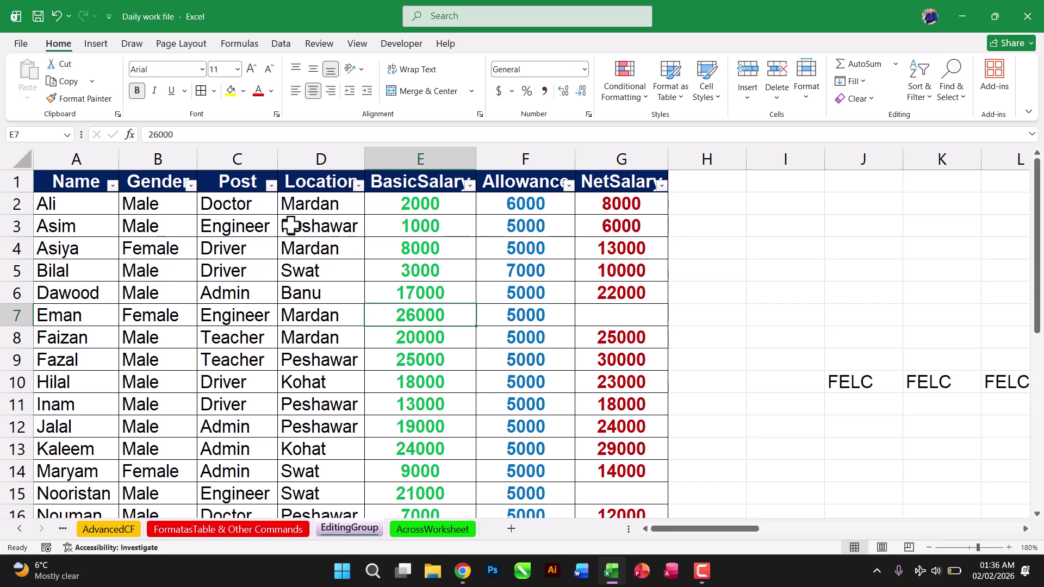
left_click(271, 188)
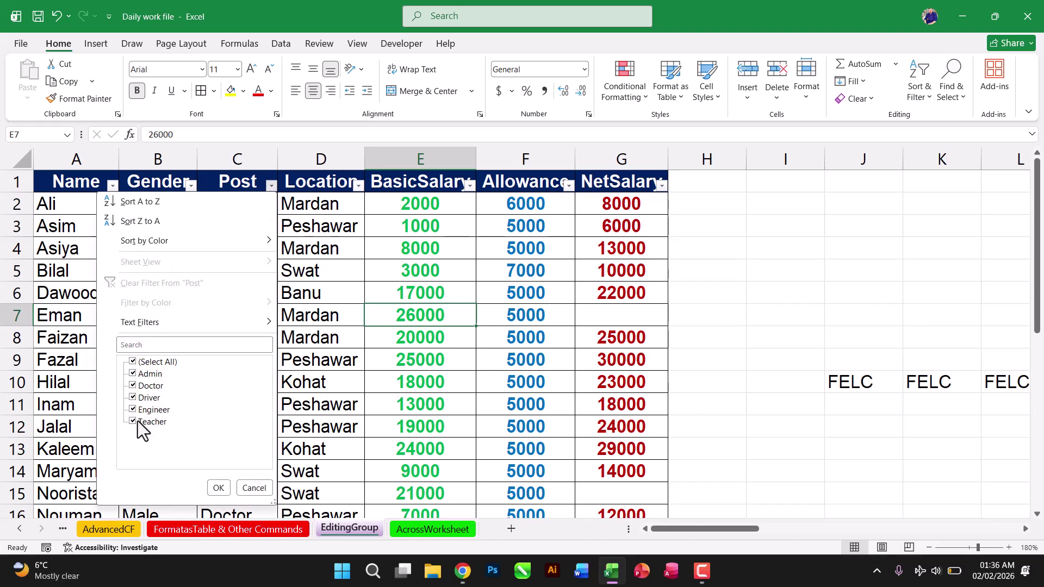
left_click(132, 362)
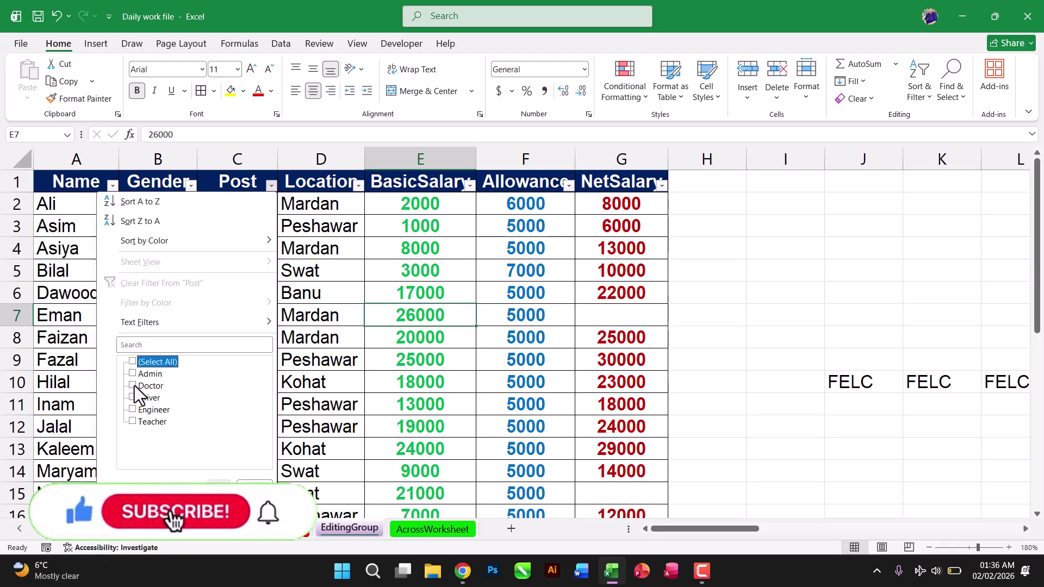
left_click(132, 374)
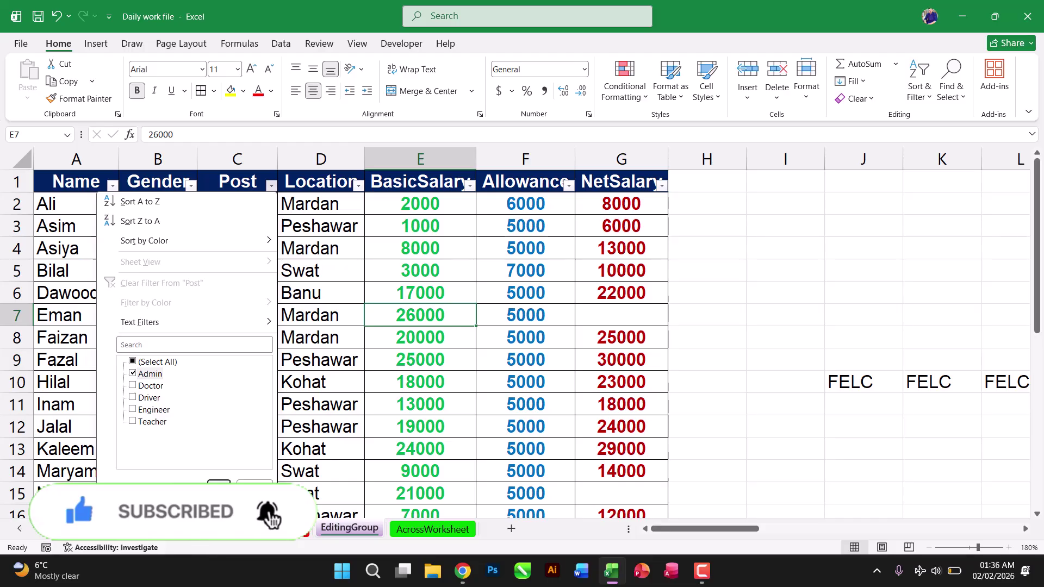
left_click(217, 485)
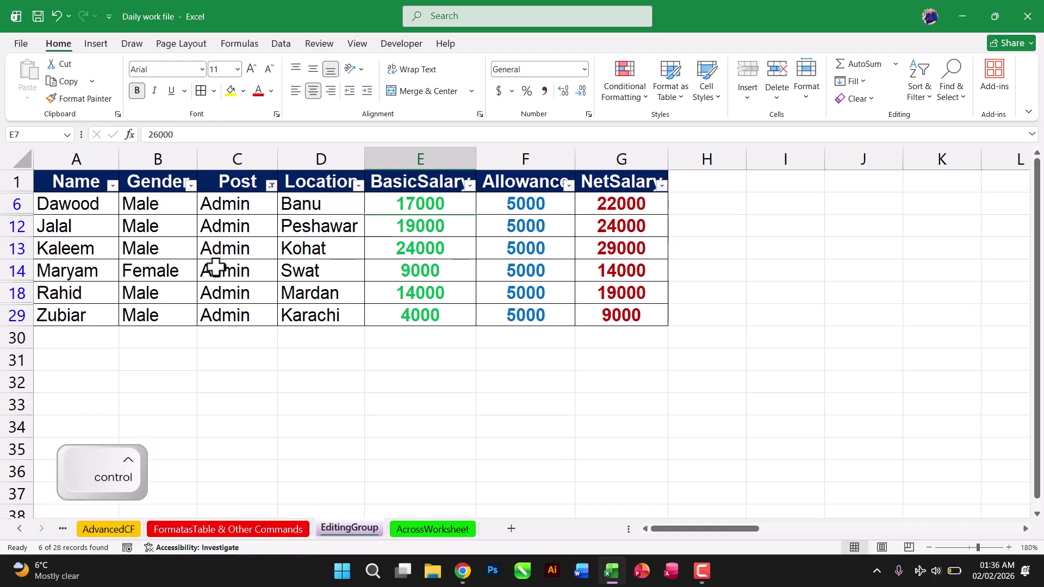
- Examine the enlarged print preview of the filtered Admin rows and return to the worksheet
key("ctrl+p")
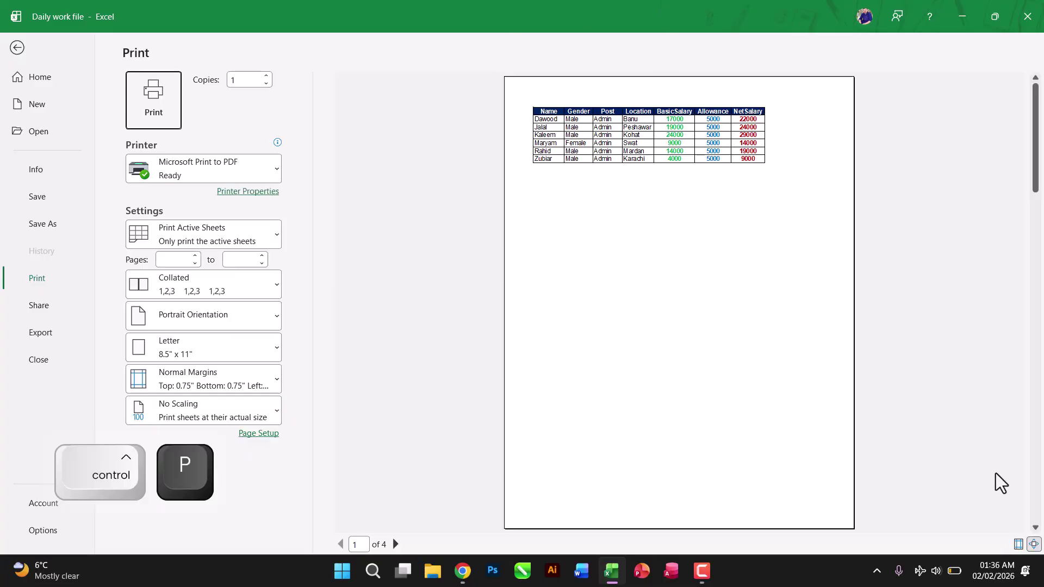
left_click(1032, 544)
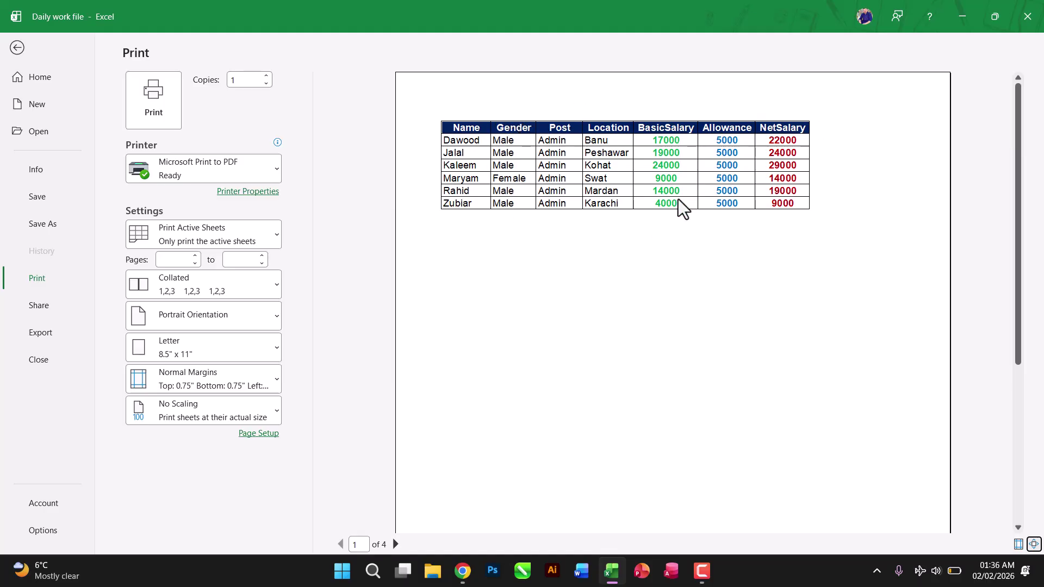
key("Escape")
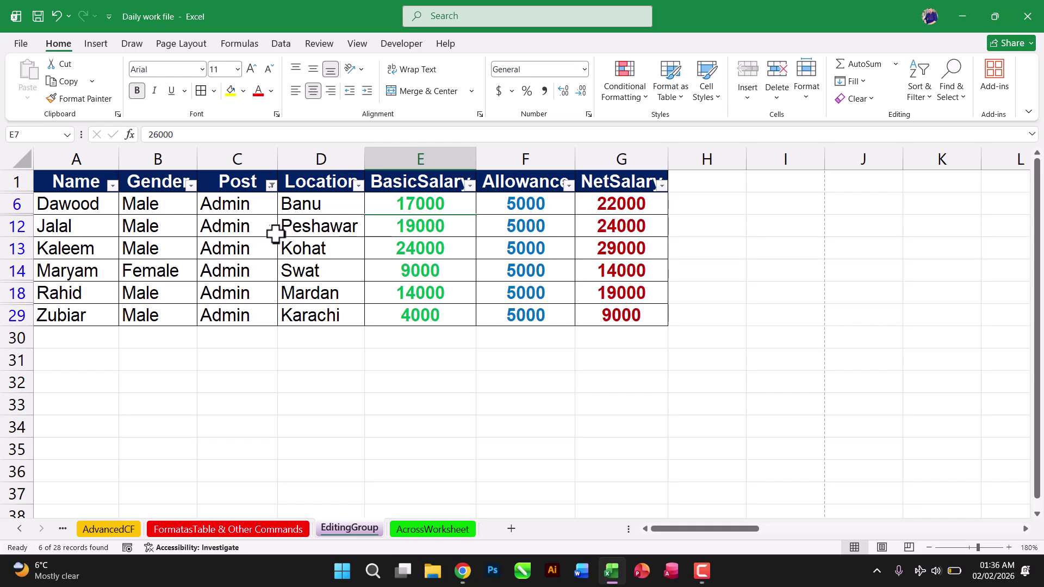
- Clear the Post filter from the salary table while leaving filtering turned on
left_click(917, 93)
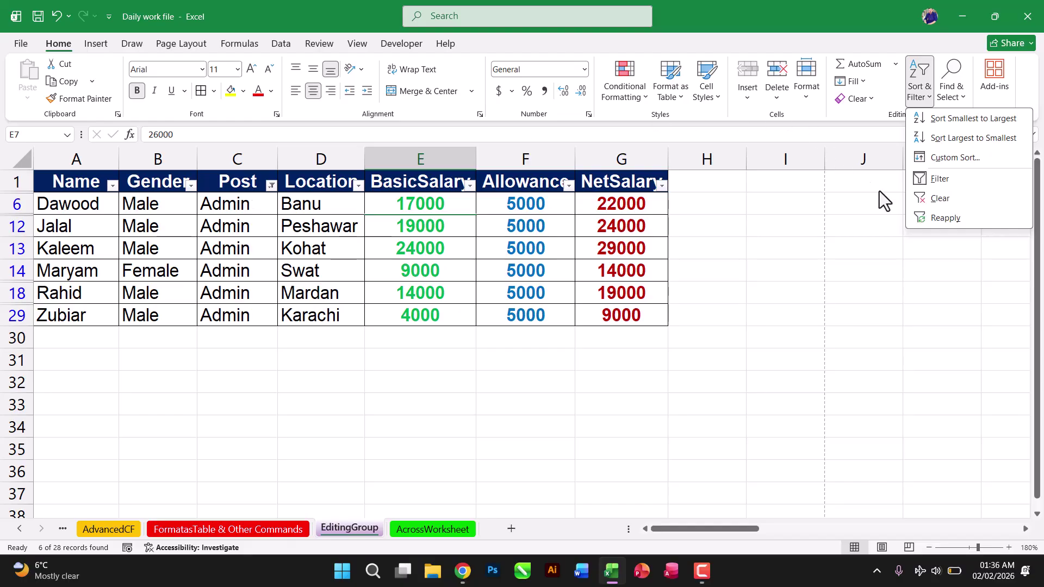
left_click(939, 199)
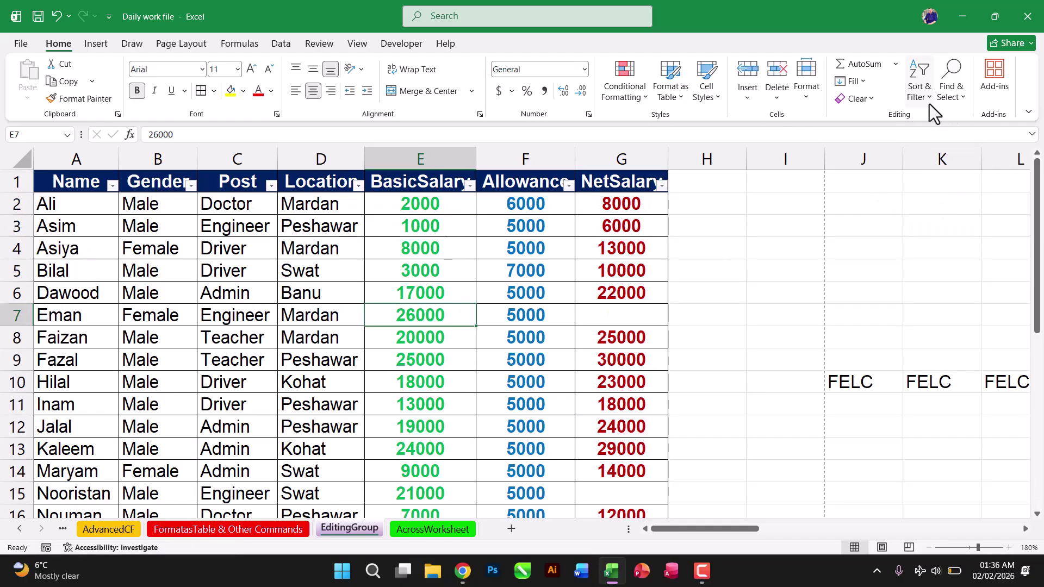
left_click(919, 93)
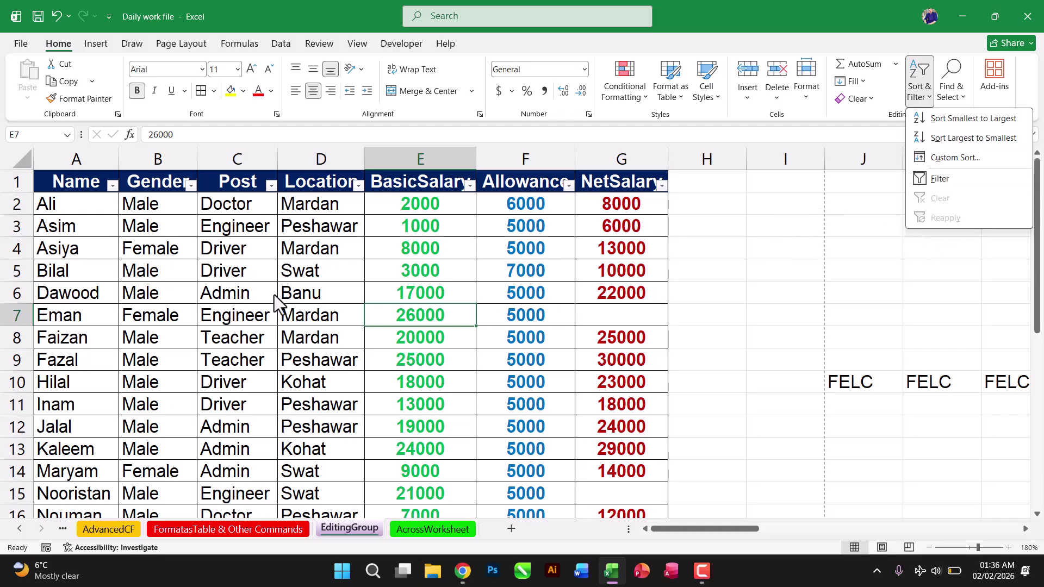
left_click(270, 197)
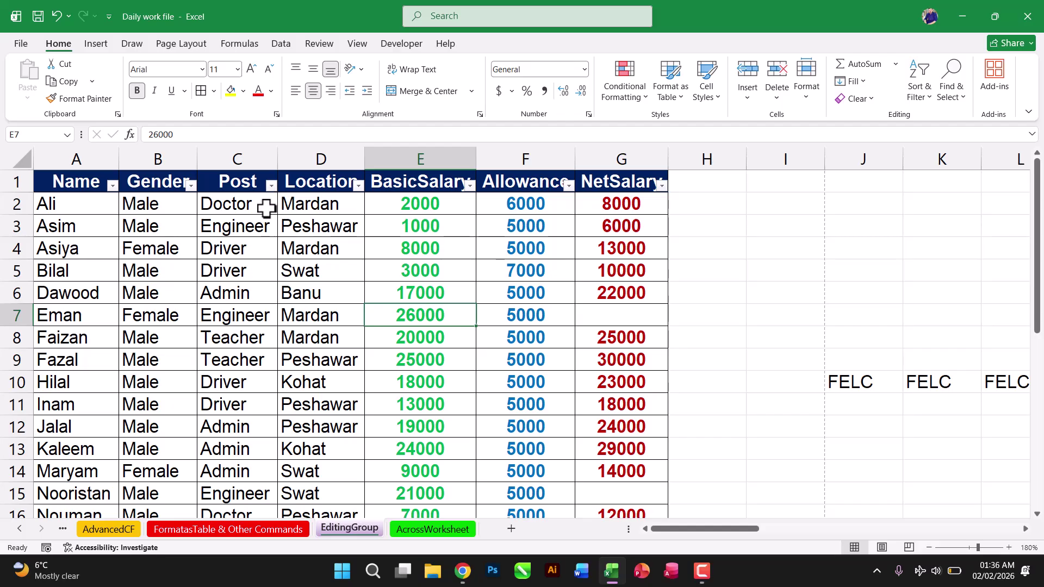
- Filter the Post column of the salary table to show only Doctor
left_click(270, 186)
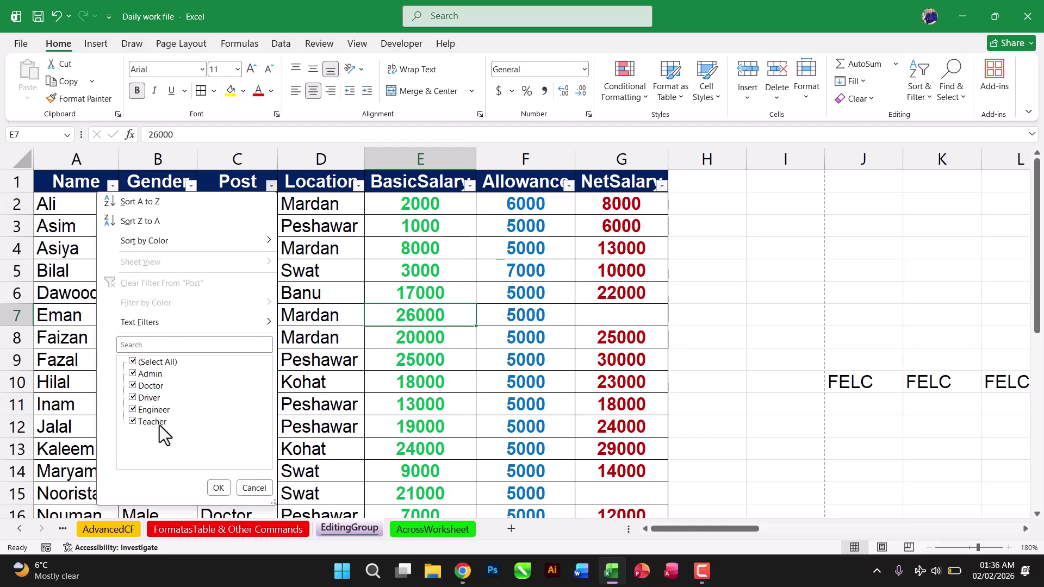
left_click(133, 362)
left_click(135, 385)
left_click(218, 487)
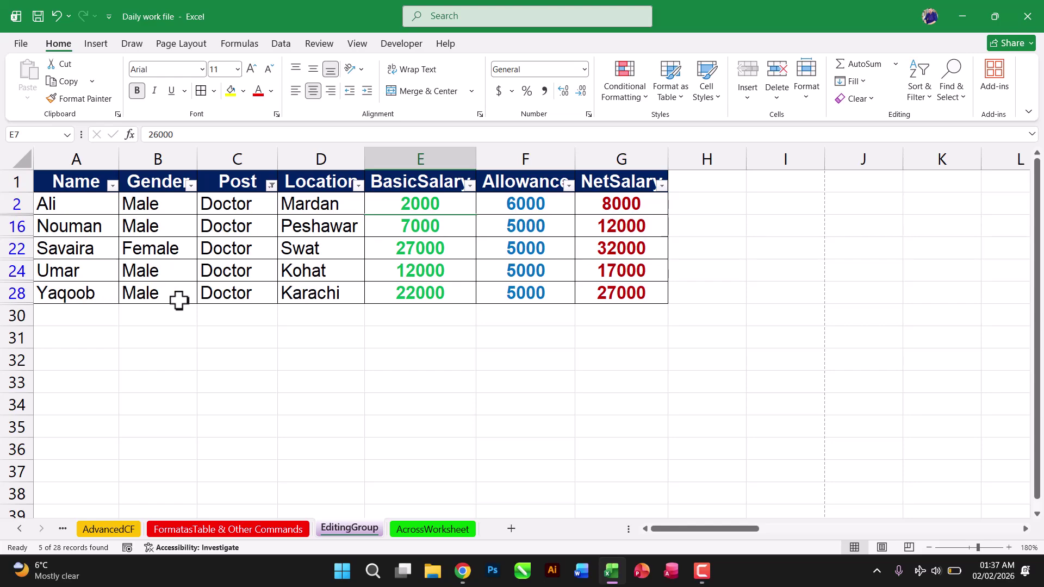
- Change the post in cell C28 of the filtered list to Teacher
left_click(230, 295)
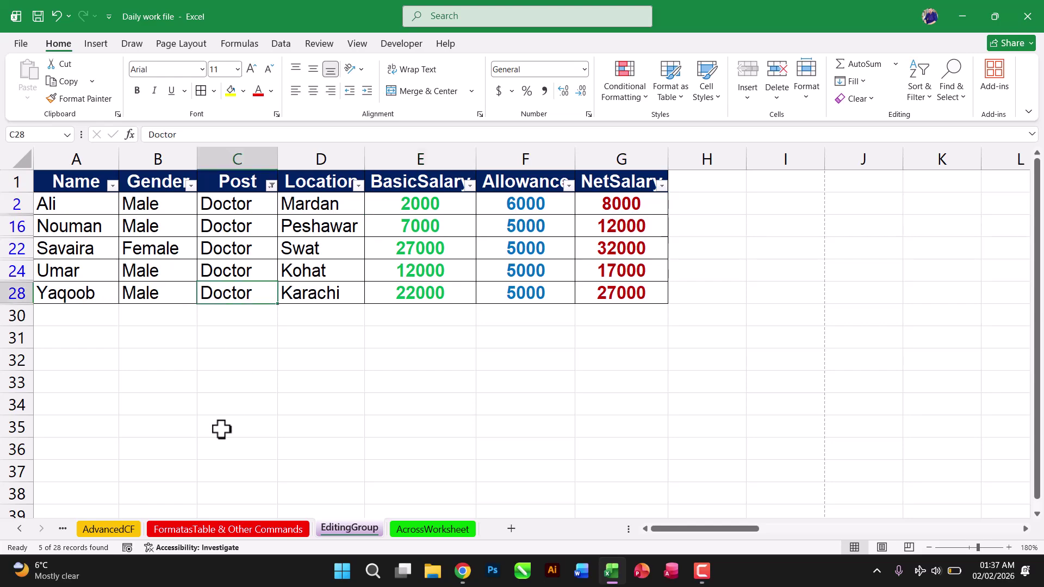
type("Teacher")
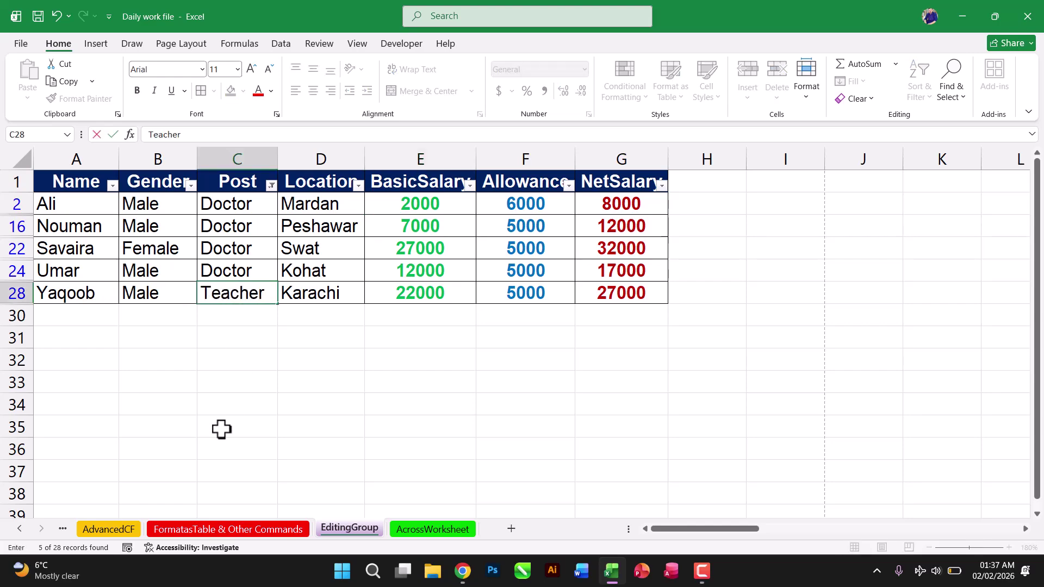
key("Return")
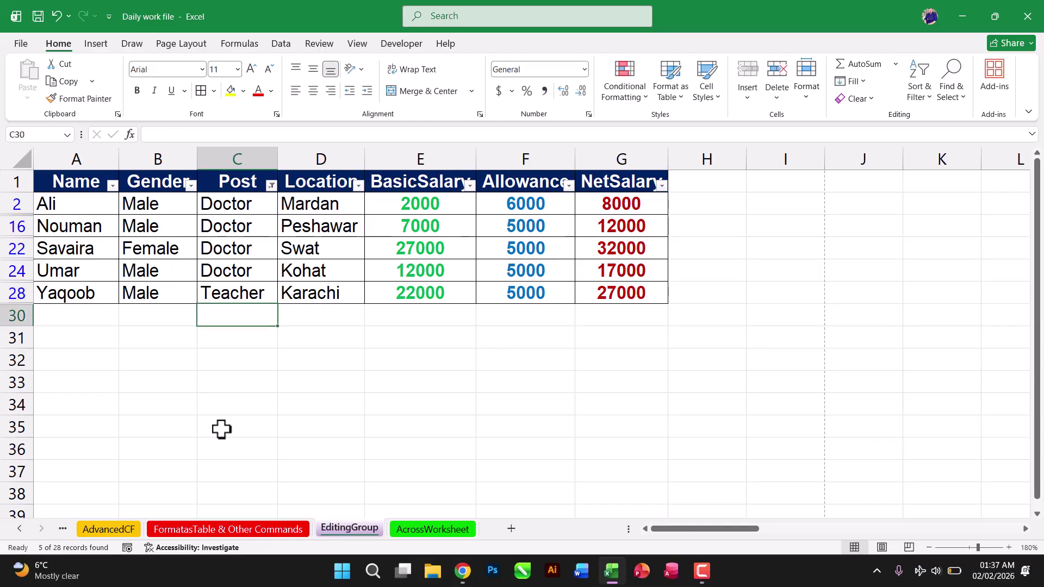
- Reapply the Doctor filter to the salary table after the edit in C28
left_click(229, 283)
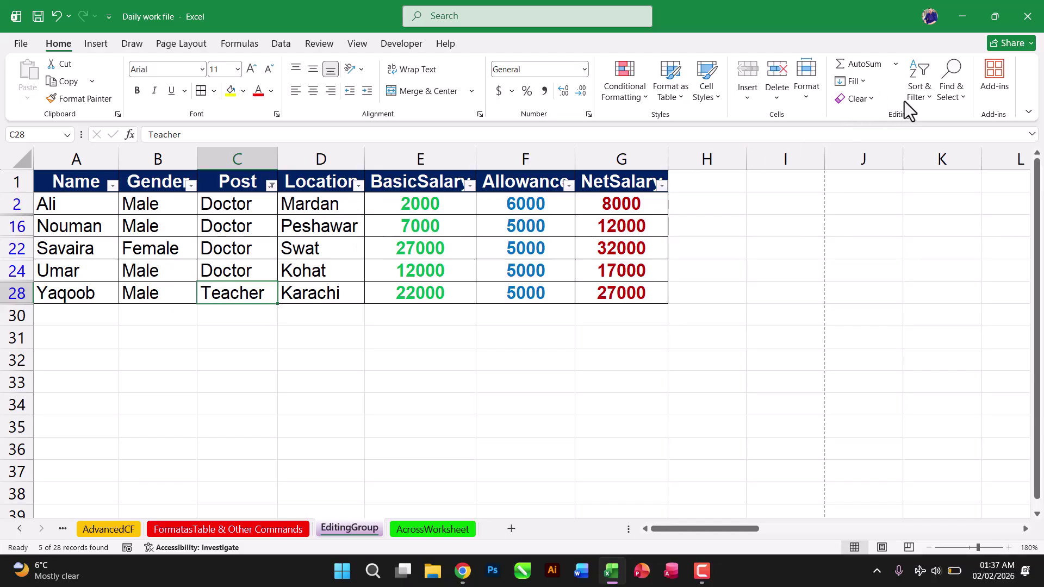
left_click(924, 86)
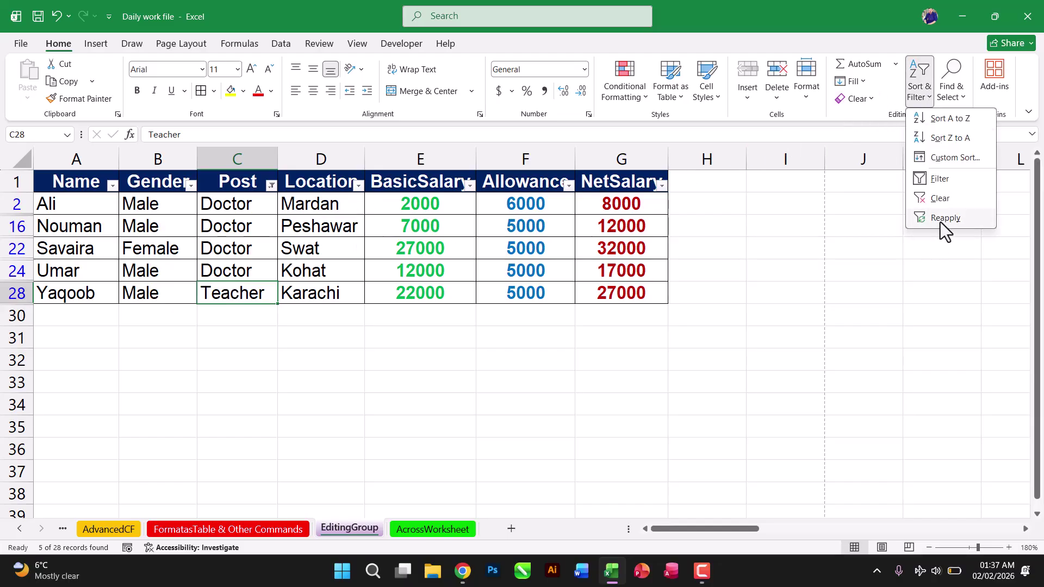
left_click(946, 219)
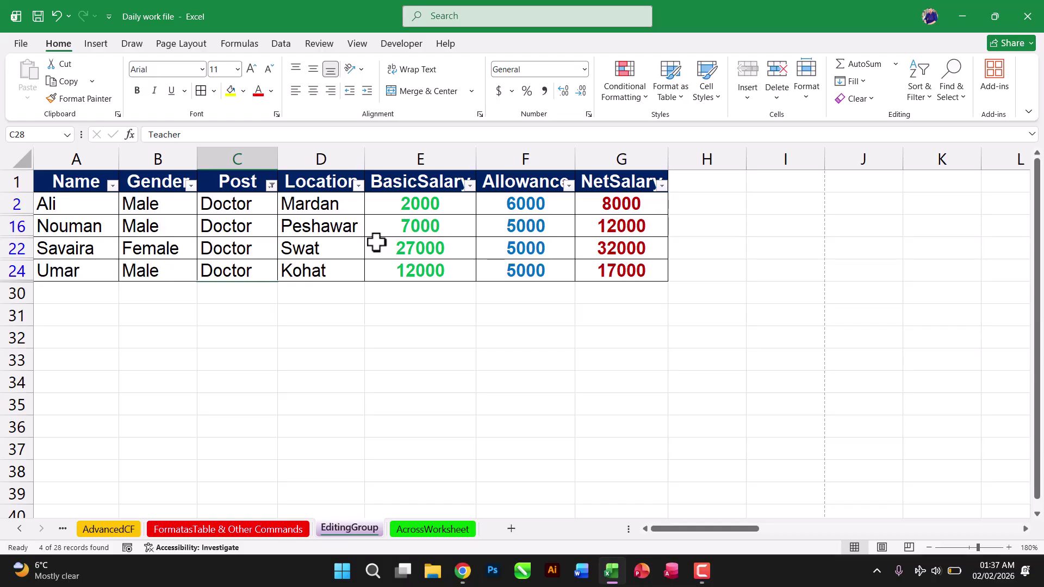
- Clear the Post filter from the salary table and turn filtering off for its header row
left_click(918, 87)
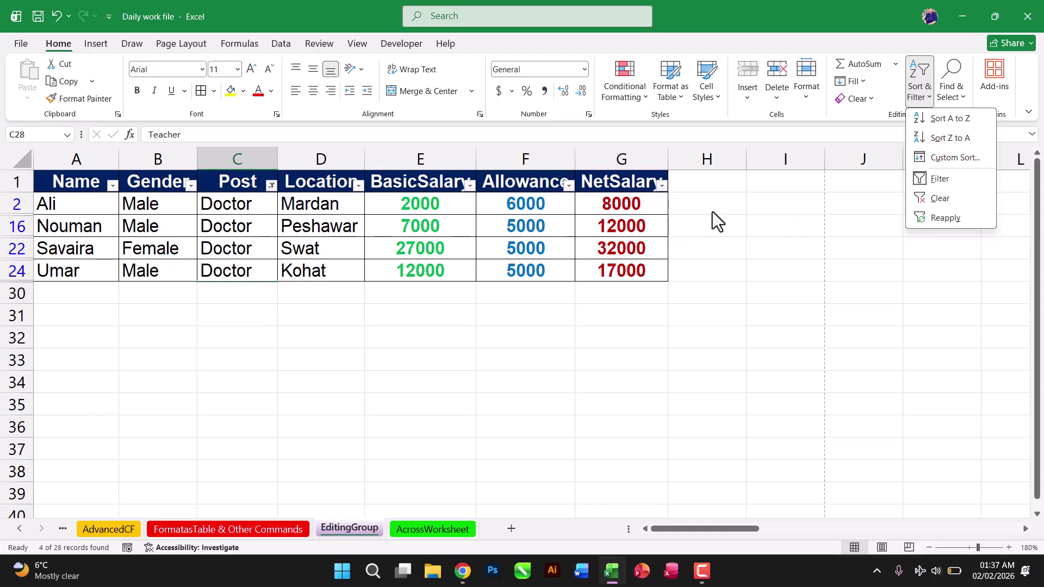
left_click(940, 199)
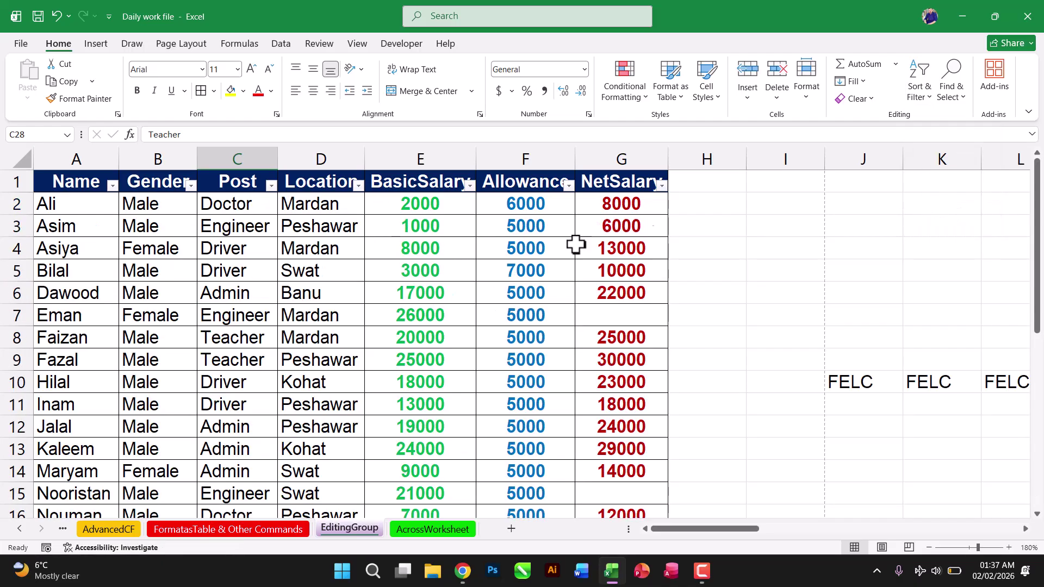
left_click(919, 90)
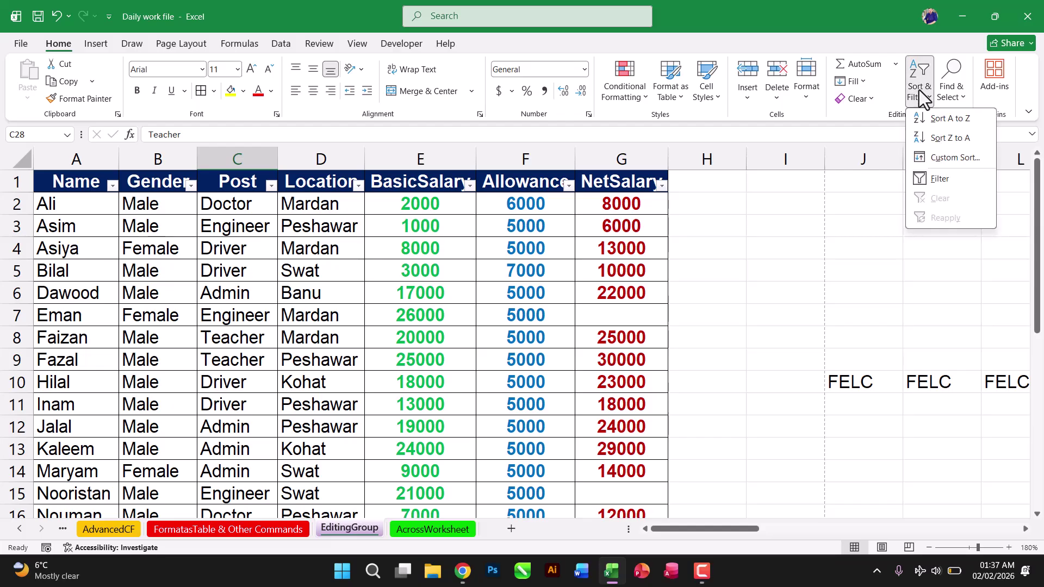
left_click(947, 178)
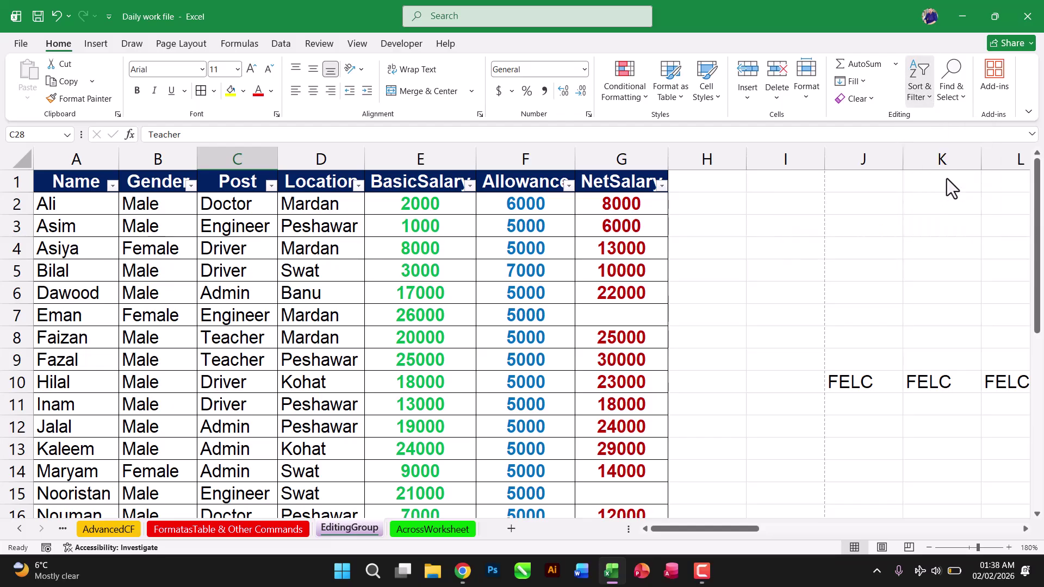
left_click(272, 249)
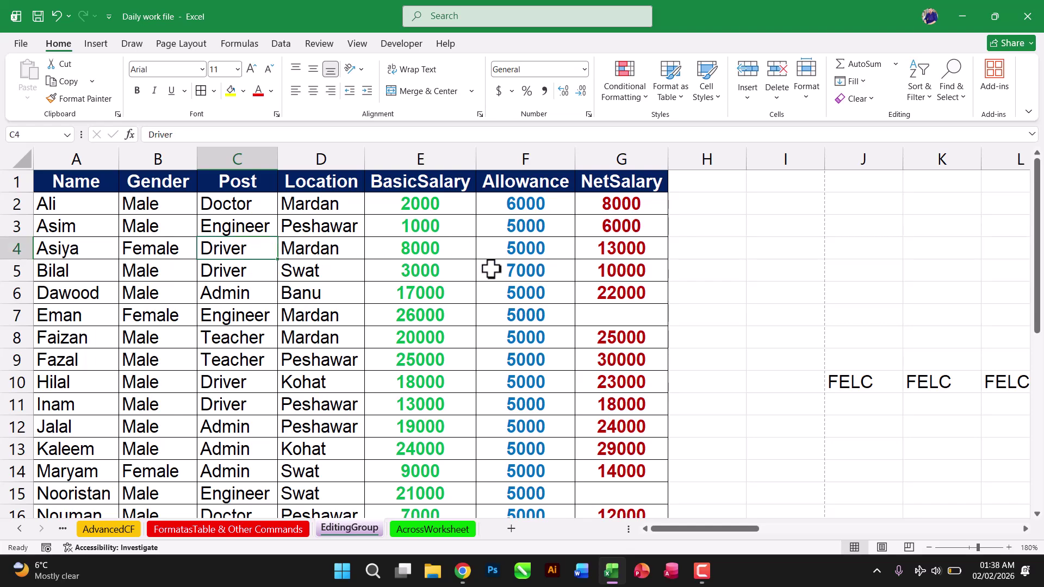
left_click(921, 91)
left_click(920, 89)
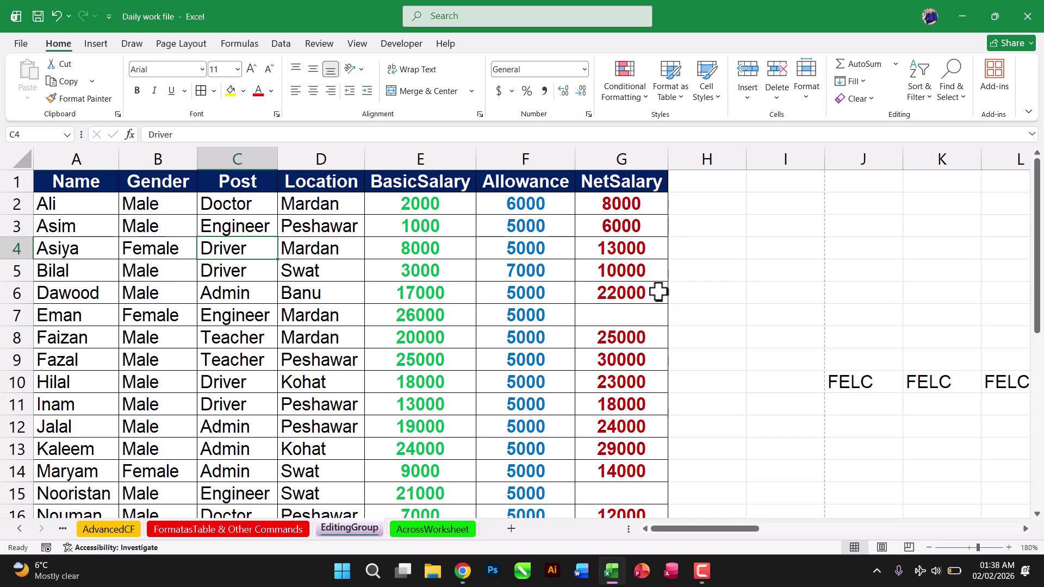
- Find the text Banu in the worksheet and step through its successive occurrences in the Location column
left_click(949, 90)
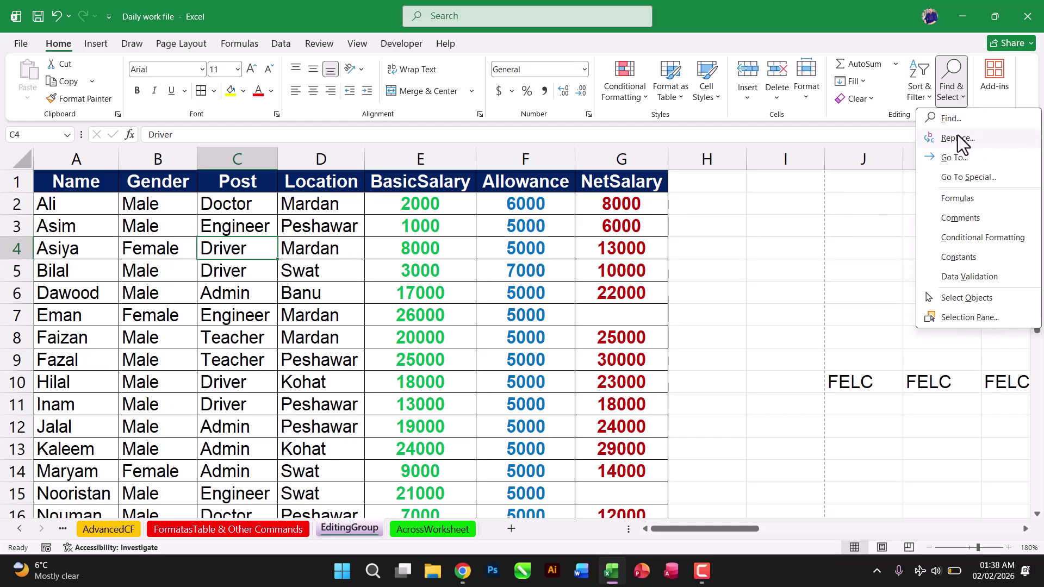
left_click(954, 119)
left_click_drag(667, 263, 714, 162)
left_click(813, 305)
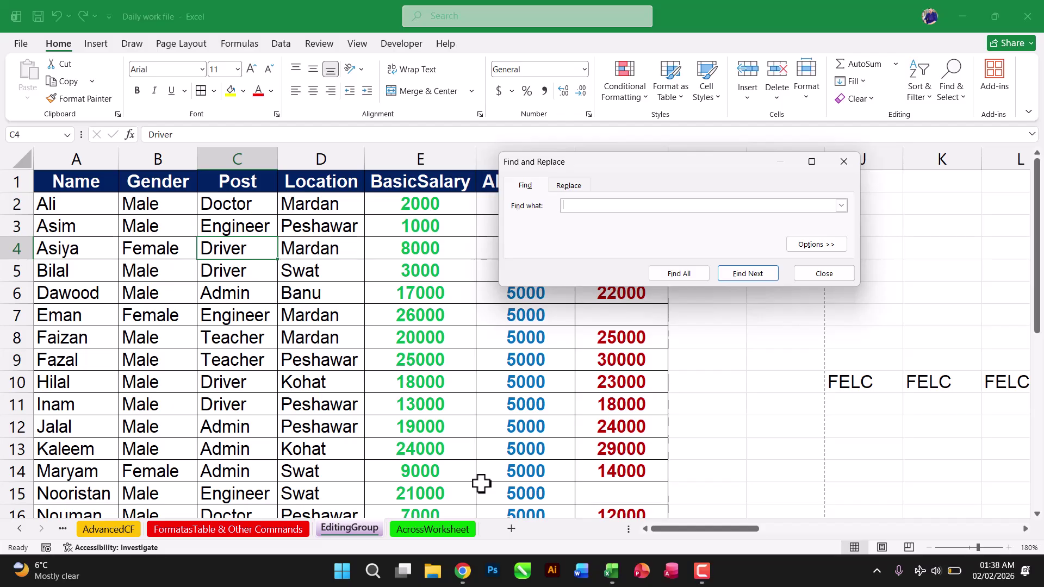
type("Banu")
left_click(746, 275)
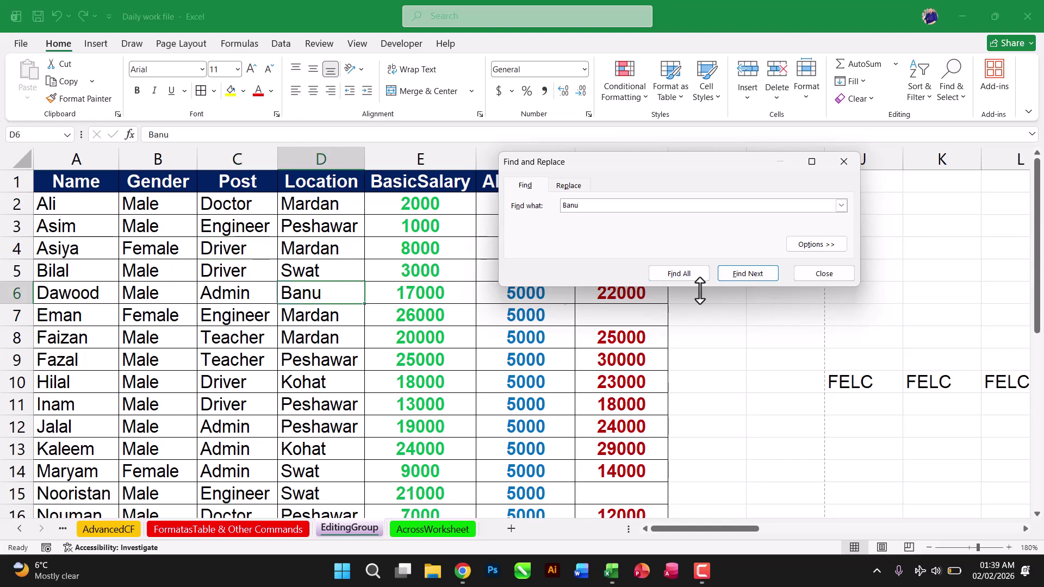
left_click(747, 275)
left_click(746, 275)
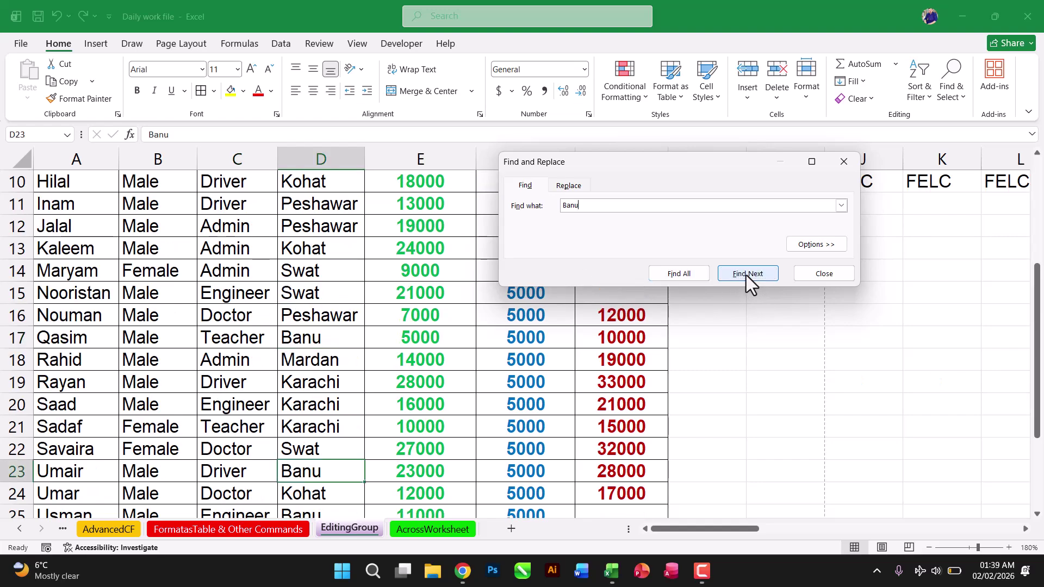
left_click(745, 275)
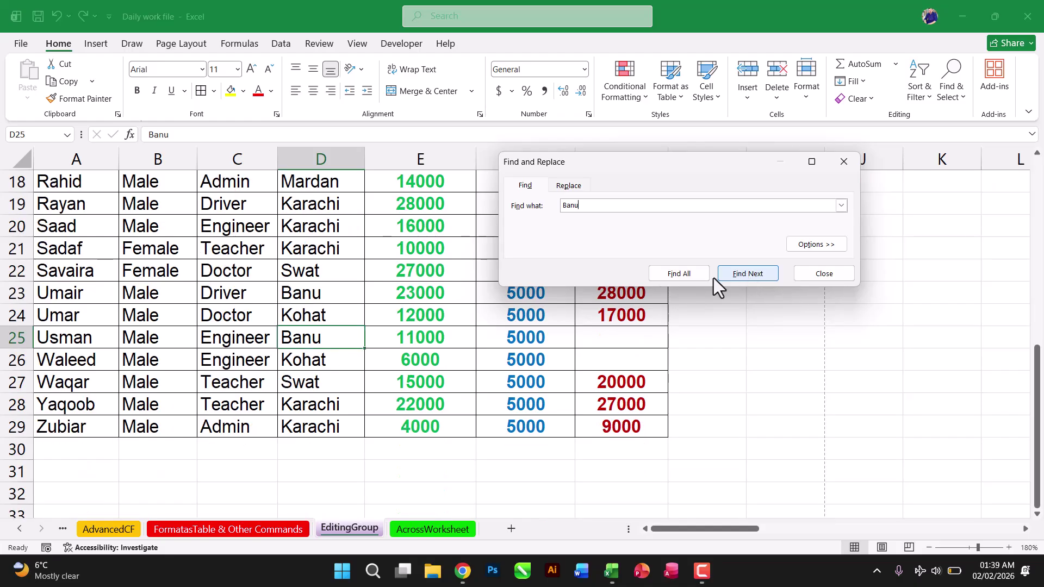
- Replace all occurrences of Banu with Islamabad in the worksheet and close Find and Replace
left_click_drag(1036, 413, 1032, 198)
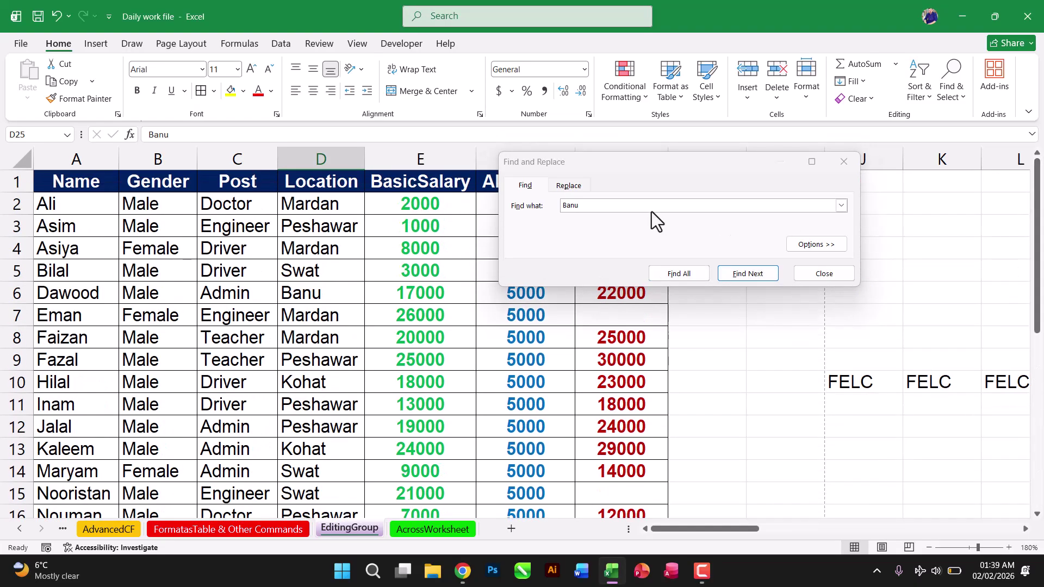
left_click(566, 186)
left_click(582, 222)
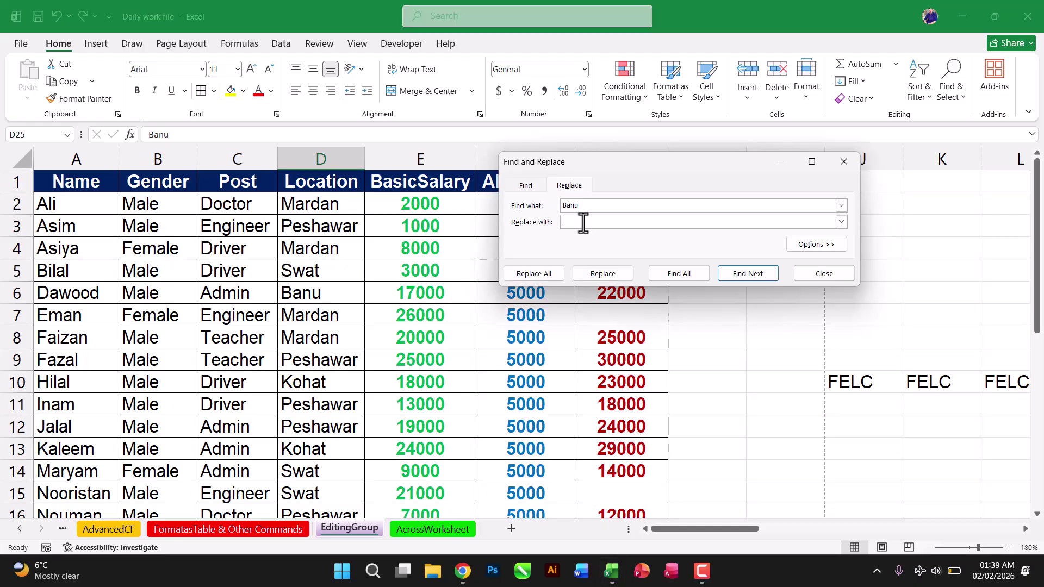
left_click(524, 185)
left_click(568, 186)
left_click(588, 223)
type("Islamabad")
left_click(542, 277)
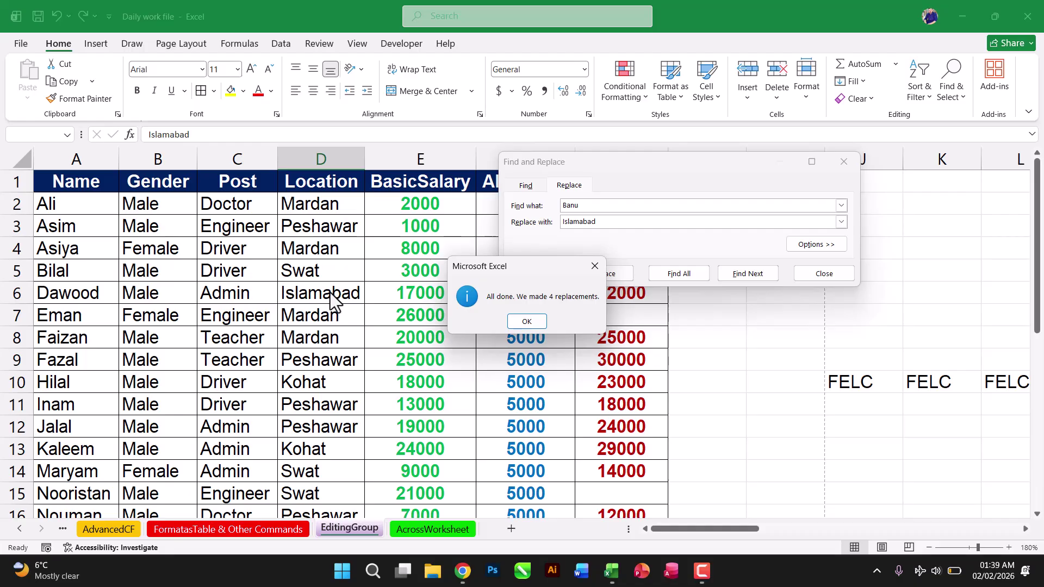
left_click(535, 322)
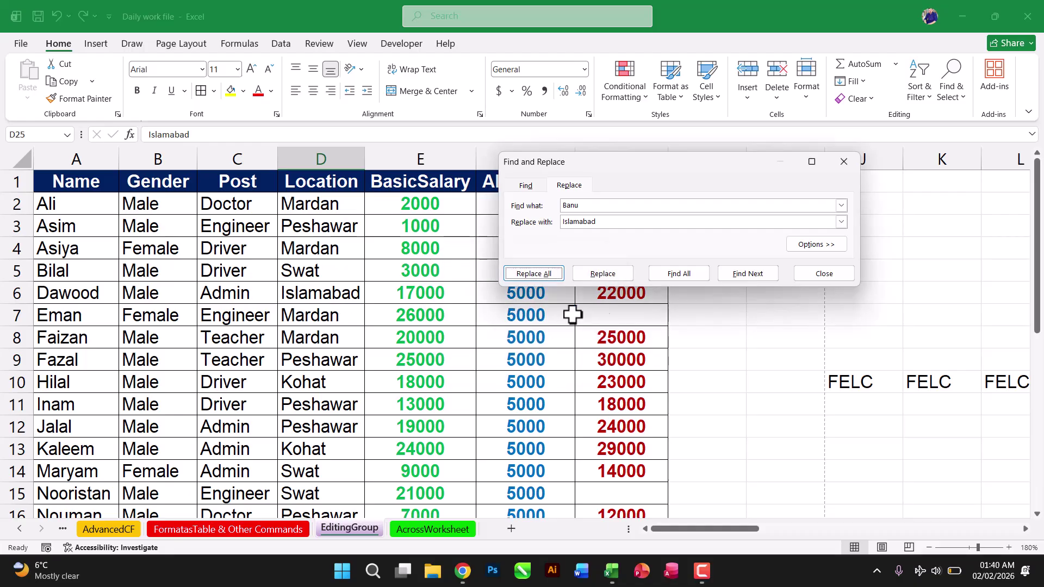
left_click(829, 271)
- Jump to cell J1 using the Go To command with J1 as the reference
left_click(952, 91)
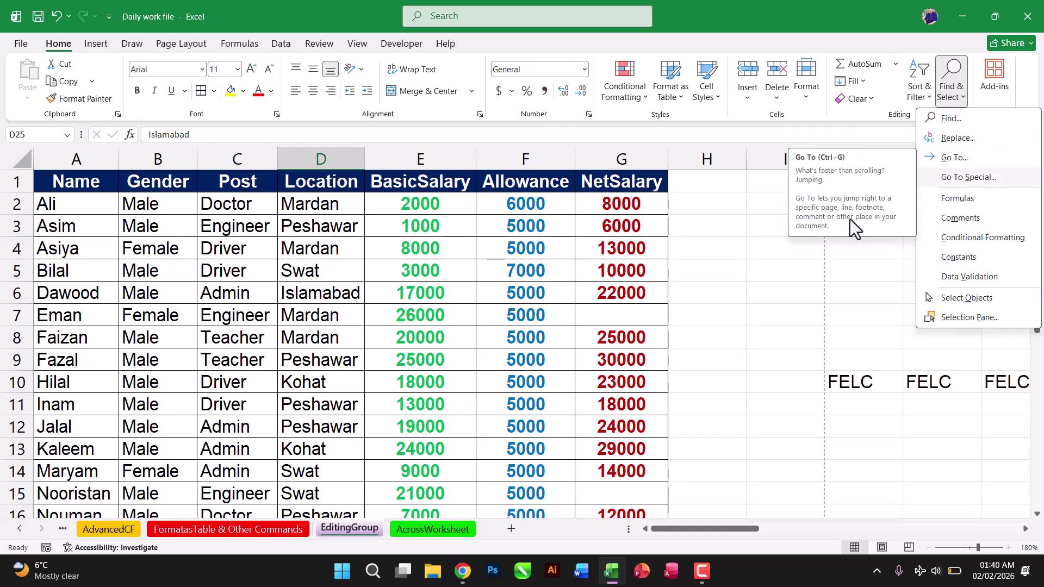
left_click(823, 271)
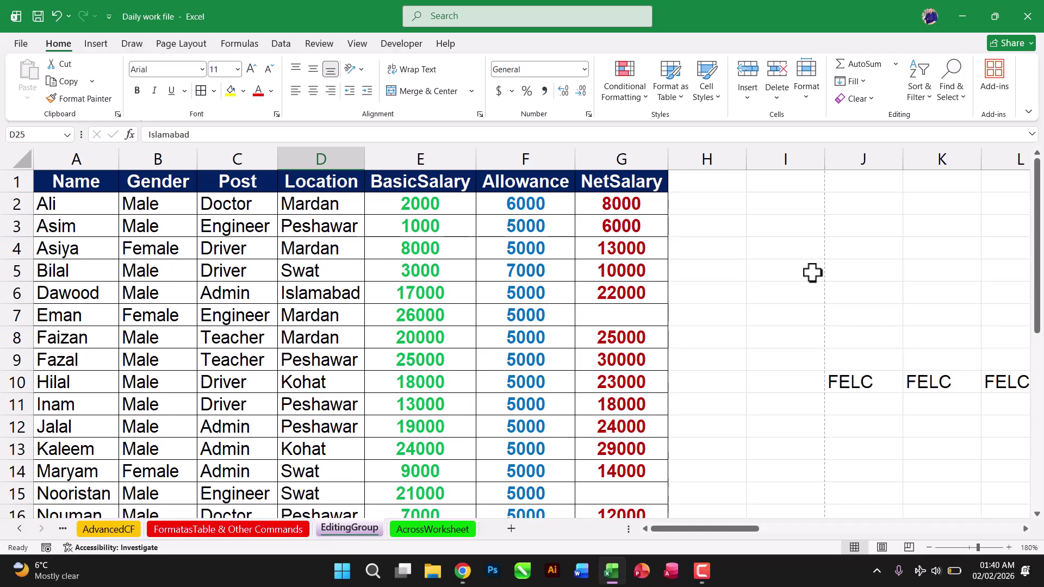
left_click(949, 89)
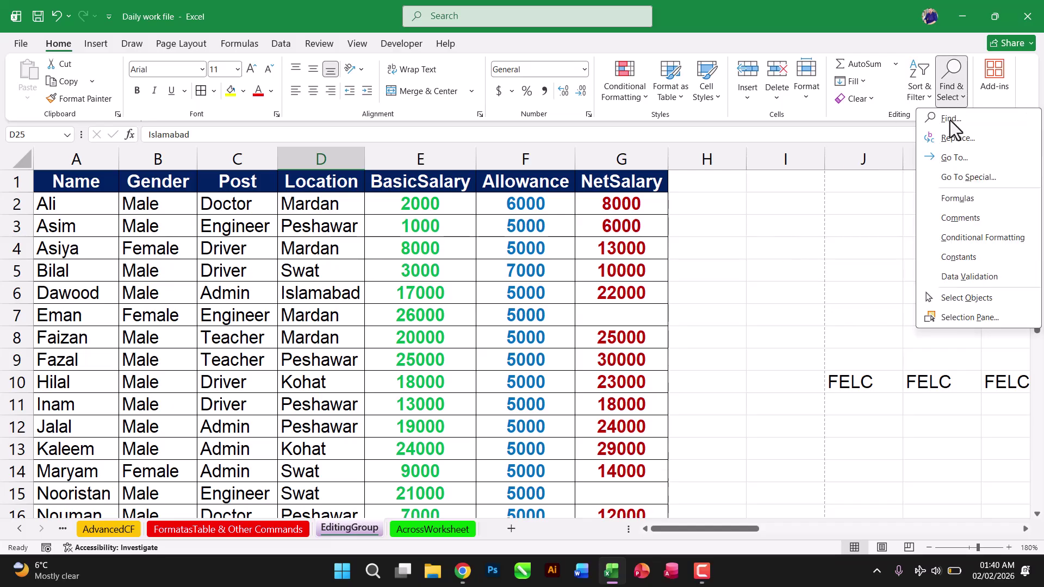
left_click(954, 160)
left_click_drag(442, 84, 524, 144)
left_click(524, 172)
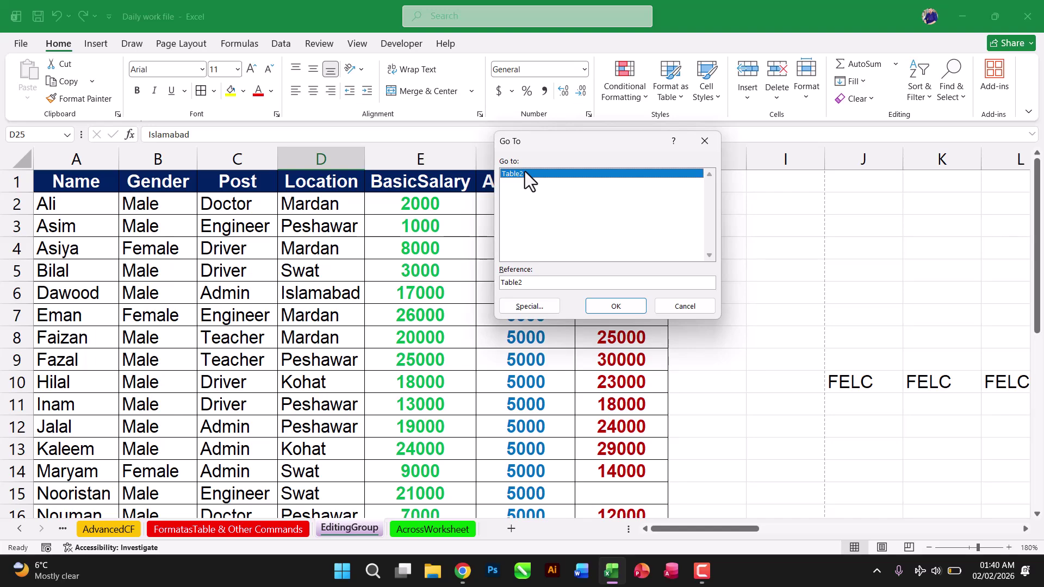
left_click_drag(528, 281, 461, 280)
type("J1")
left_click(613, 307)
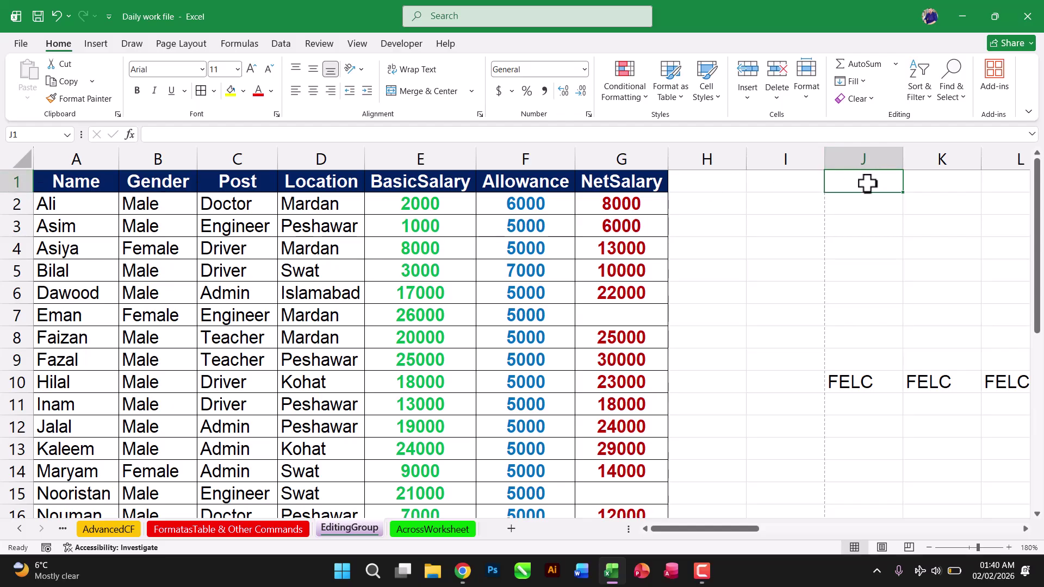
left_click(949, 96)
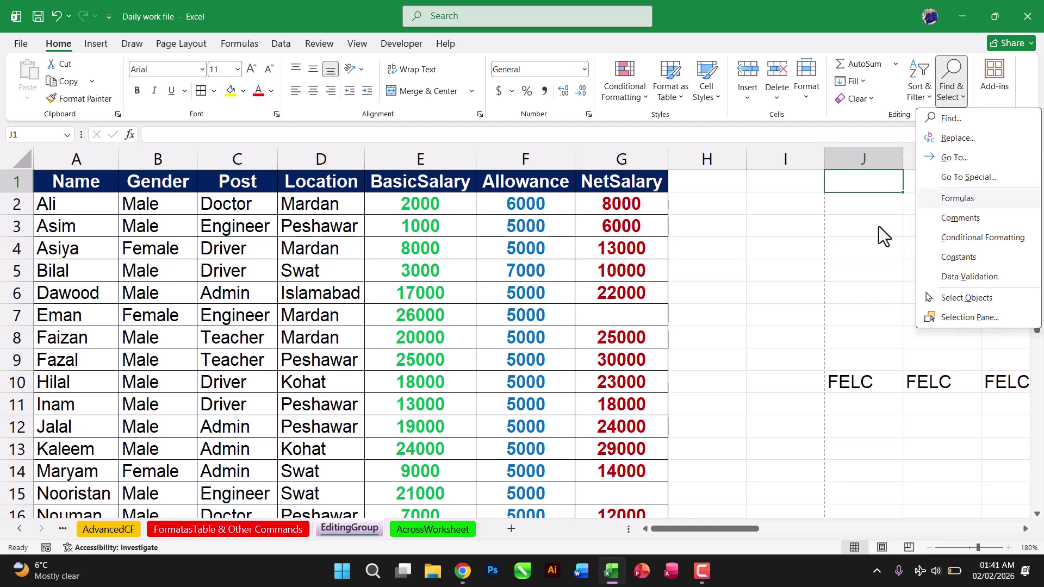
left_click(799, 248)
left_click(789, 250)
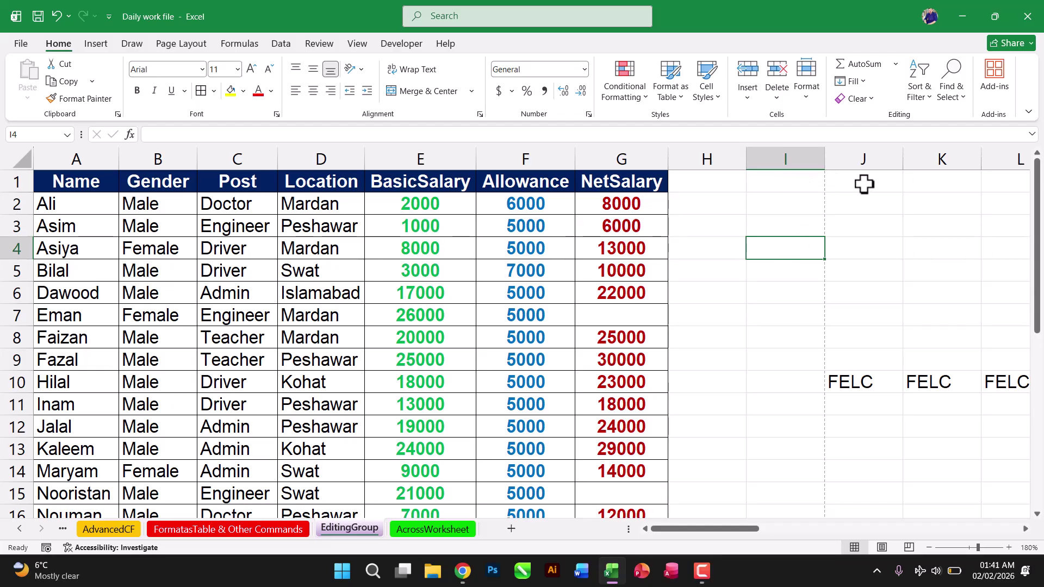
left_click(957, 95)
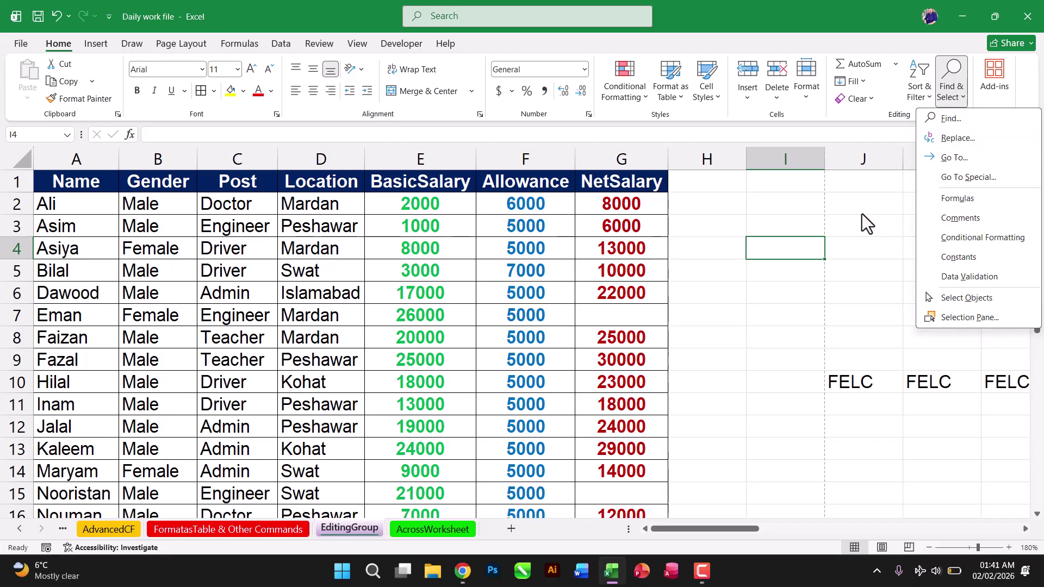
left_click(781, 246)
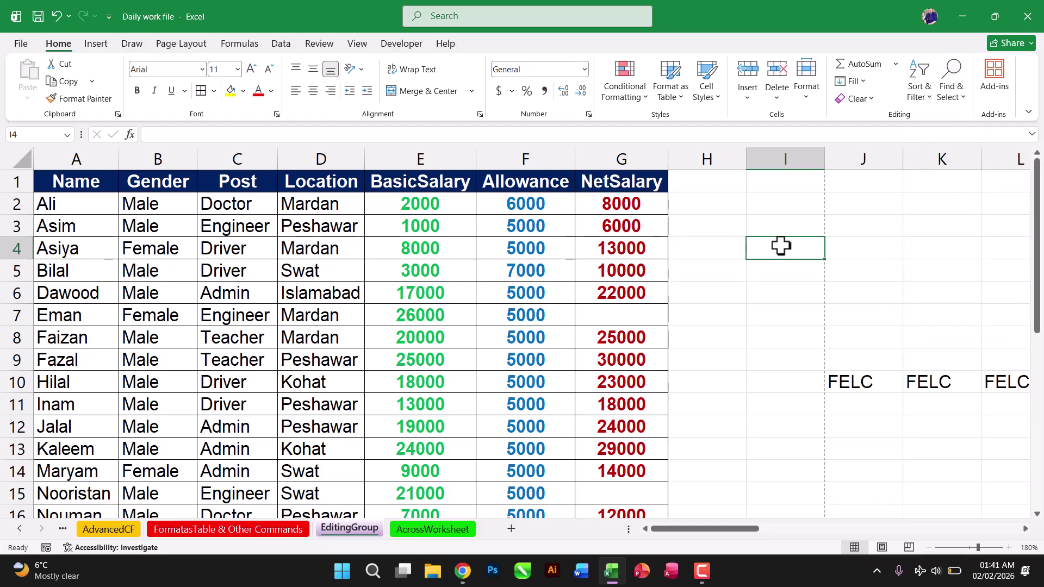
left_click(580, 256)
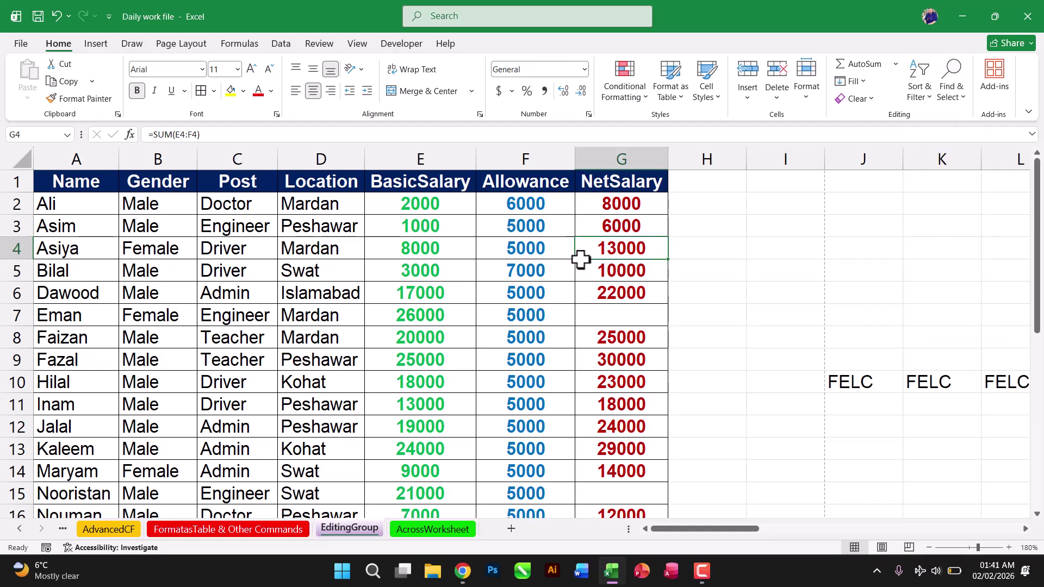
left_click(797, 246)
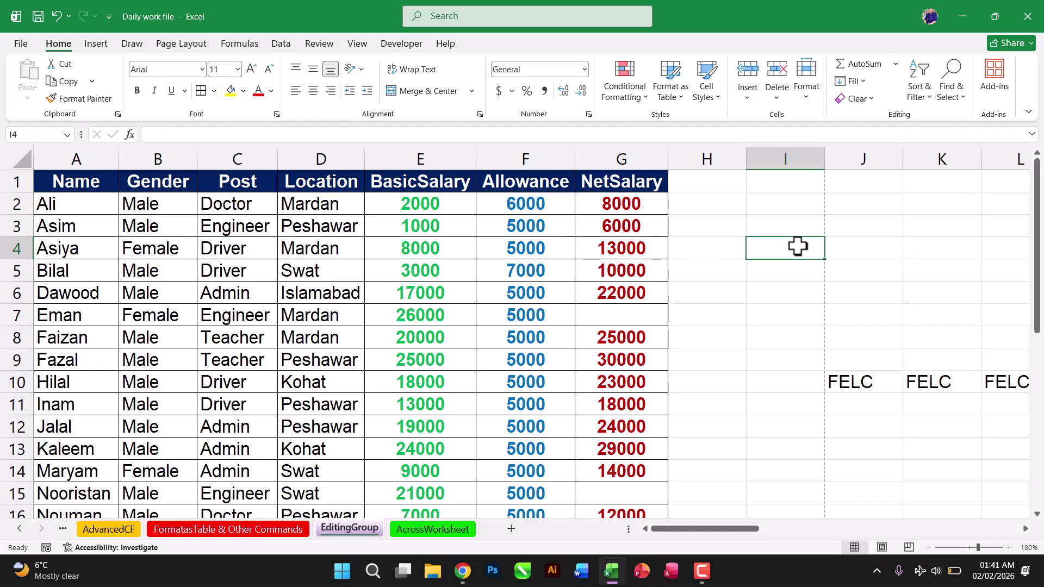
- Look over the selection options in Go To Special and dismiss the dialog without applying one
left_click(949, 102)
left_click(951, 183)
left_click_drag(569, 123, 628, 128)
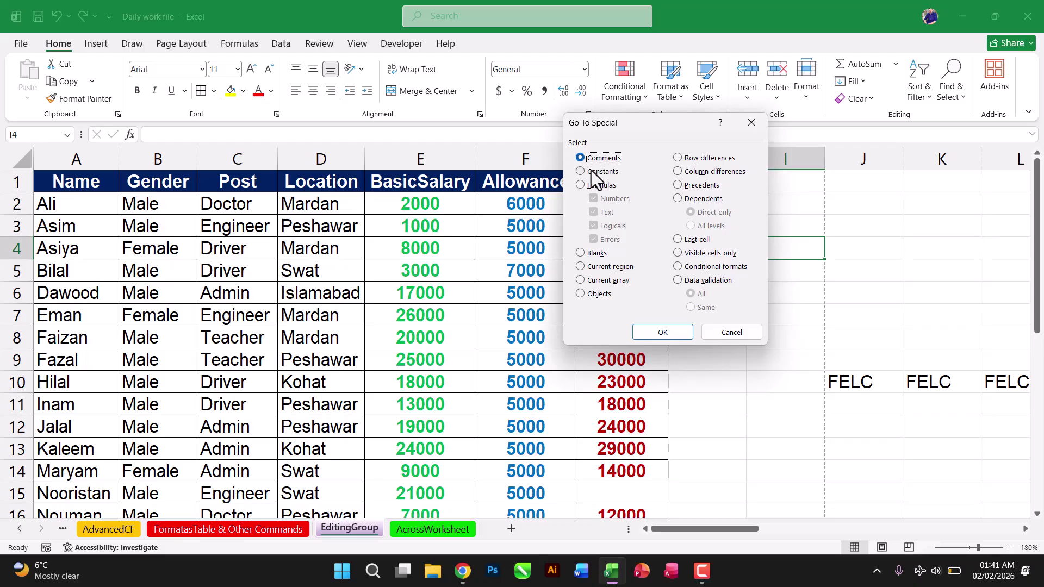
left_click(725, 333)
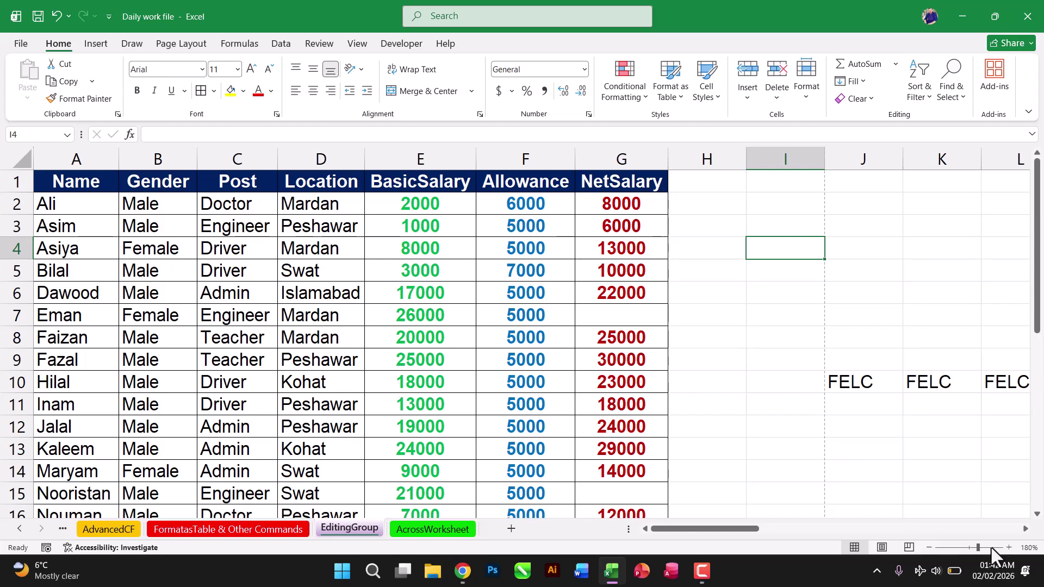
- Add a comment to the FELC cell J10 reading "Faisal English Language & Computer Center"
left_click(1026, 529)
left_click(1025, 530)
left_click(1025, 530)
left_click(1025, 529)
left_click(1025, 530)
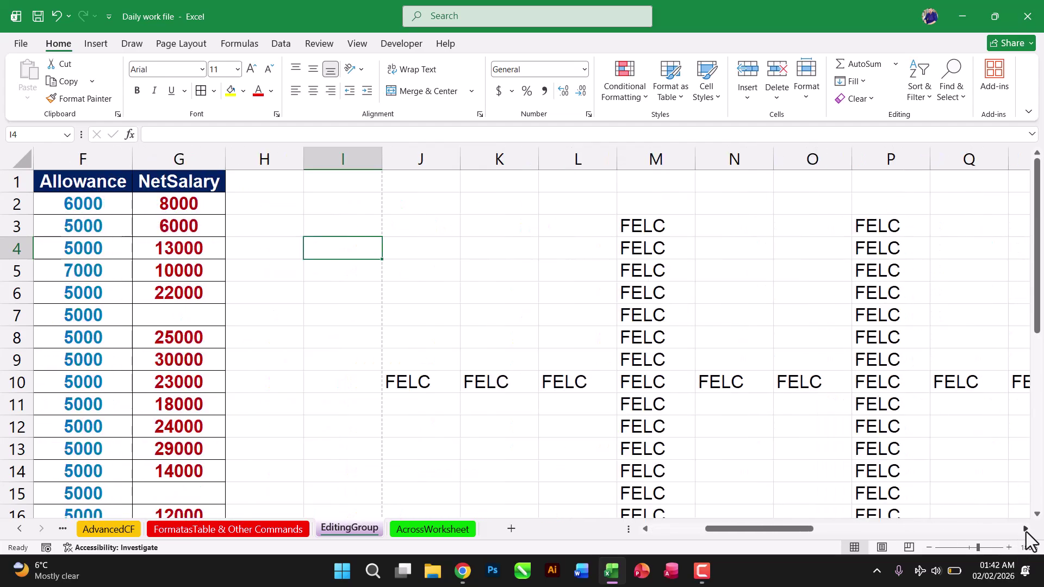
left_click(1025, 529)
left_click(1025, 530)
left_click(1026, 529)
left_click_drag(801, 530, 754, 533)
left_click(516, 382)
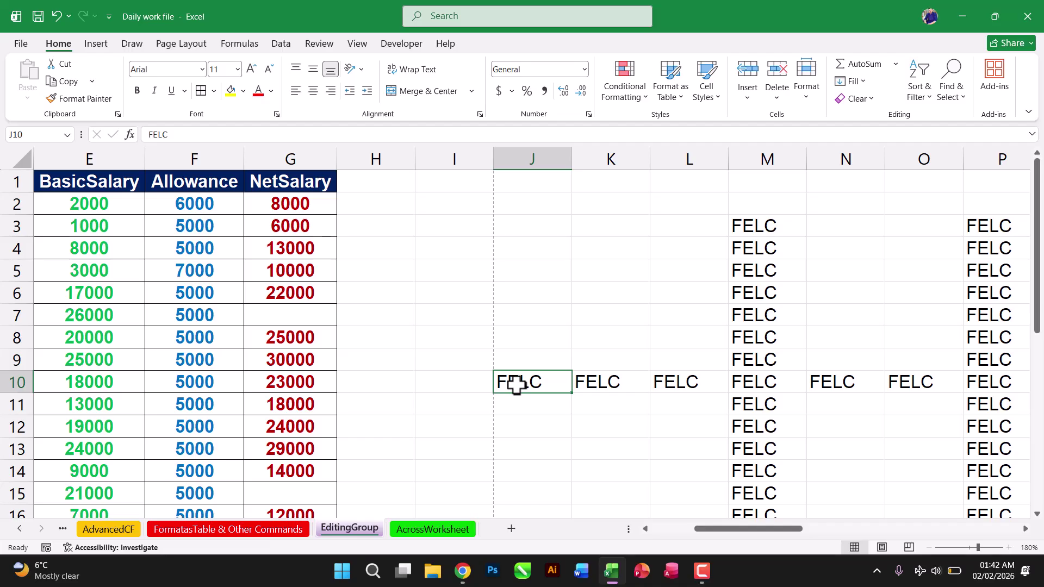
left_click(316, 46)
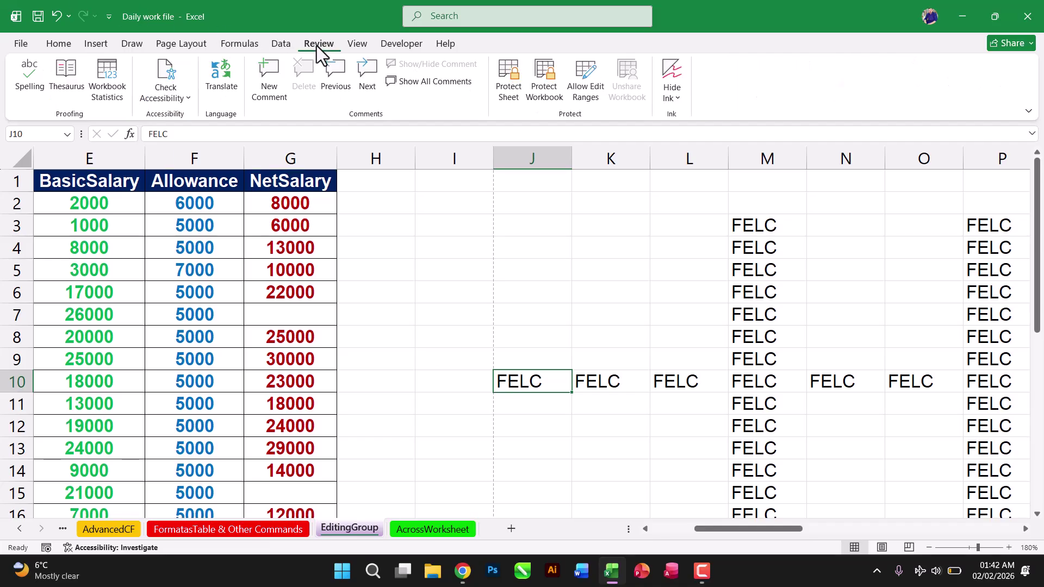
left_click(267, 90)
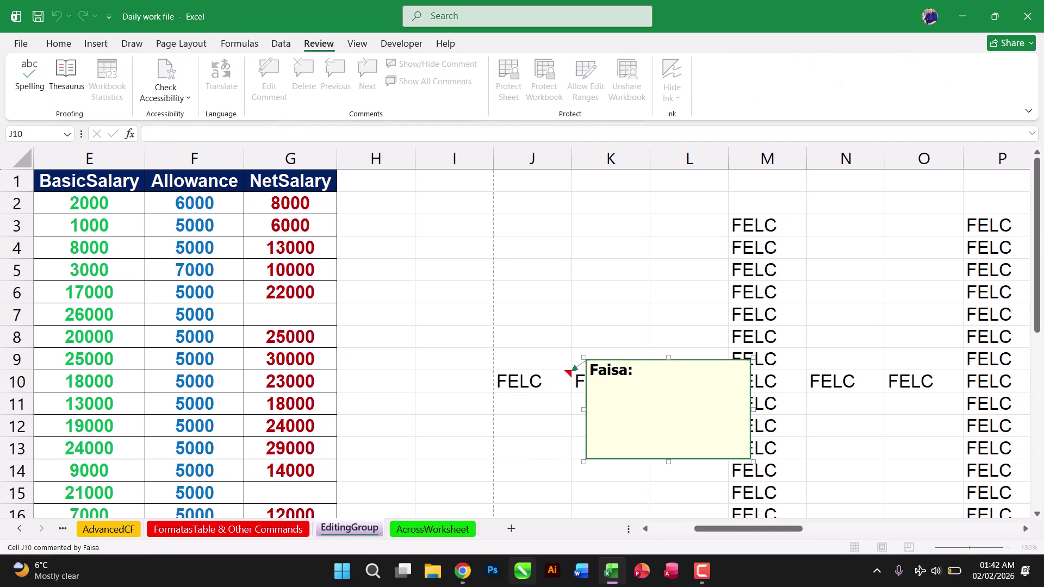
type("Faisal English Language & Computer cen")
key("BackSpace")
key("BackSpace")
key("BackSpace")
type("Center")
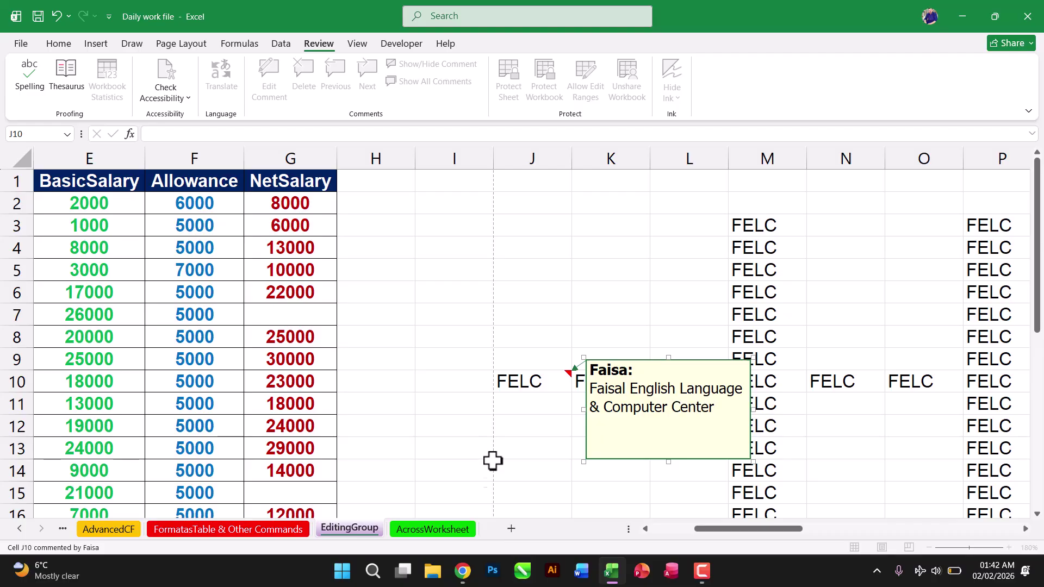
left_click(514, 320)
- View the comment attached to cell J10 and select that cell
mouse_move(530, 384)
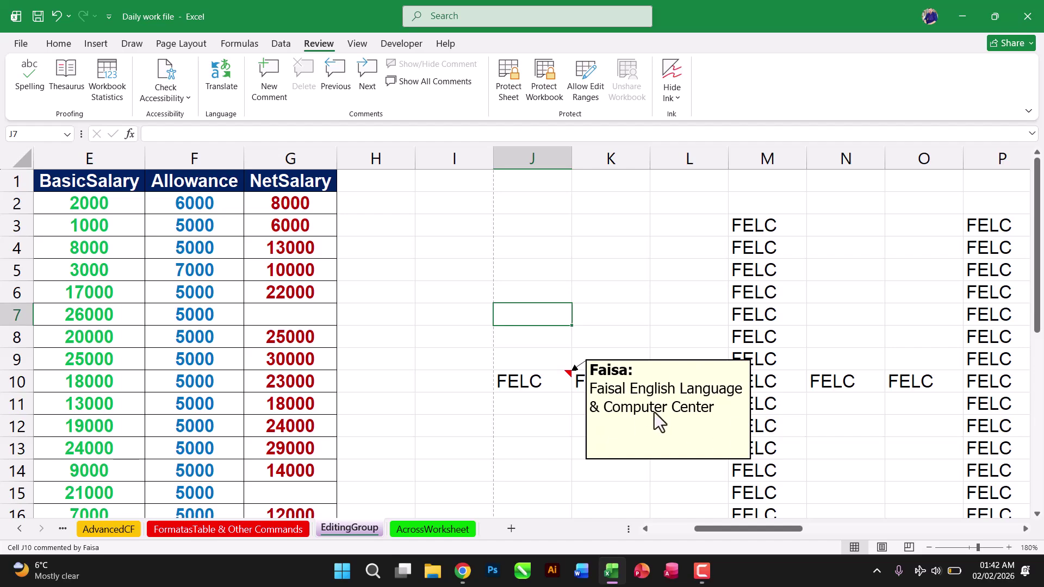
left_click(478, 375)
left_click(501, 377)
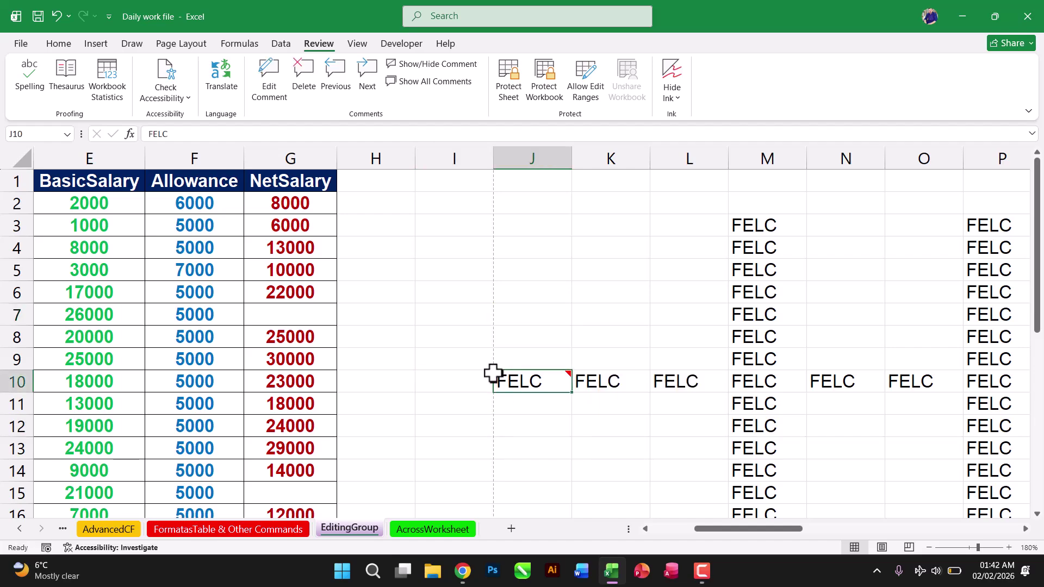
- Select the cell containing a comment using Go To Special with the Comments option, and view its comment
left_click(437, 352)
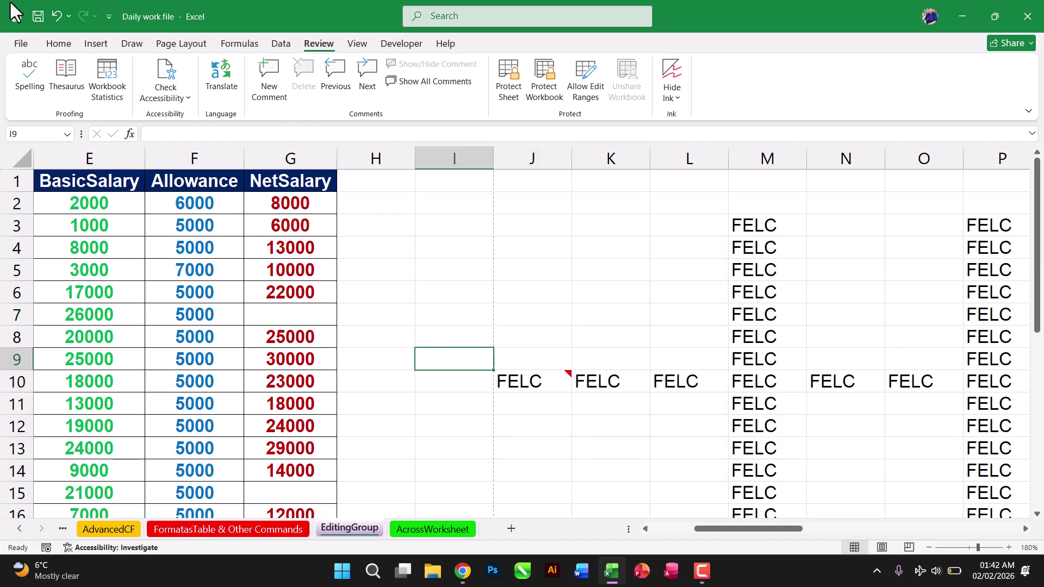
left_click(58, 43)
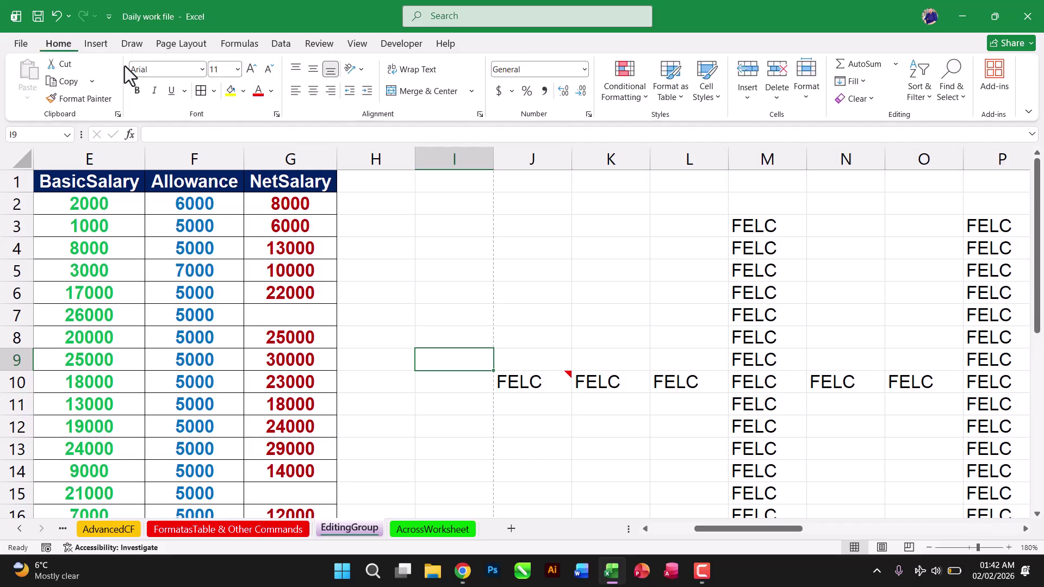
left_click(952, 87)
left_click(942, 183)
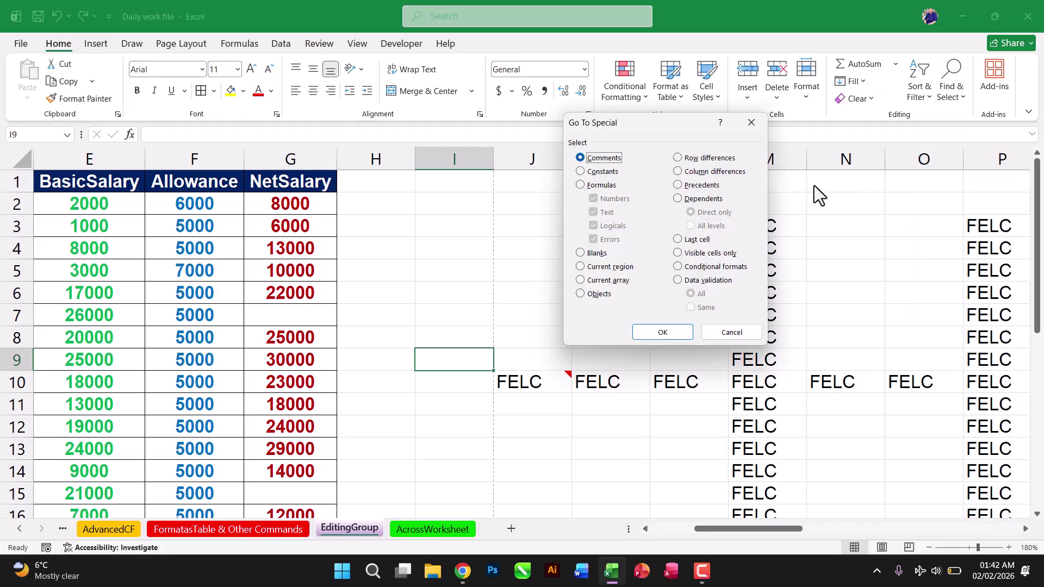
left_click(650, 331)
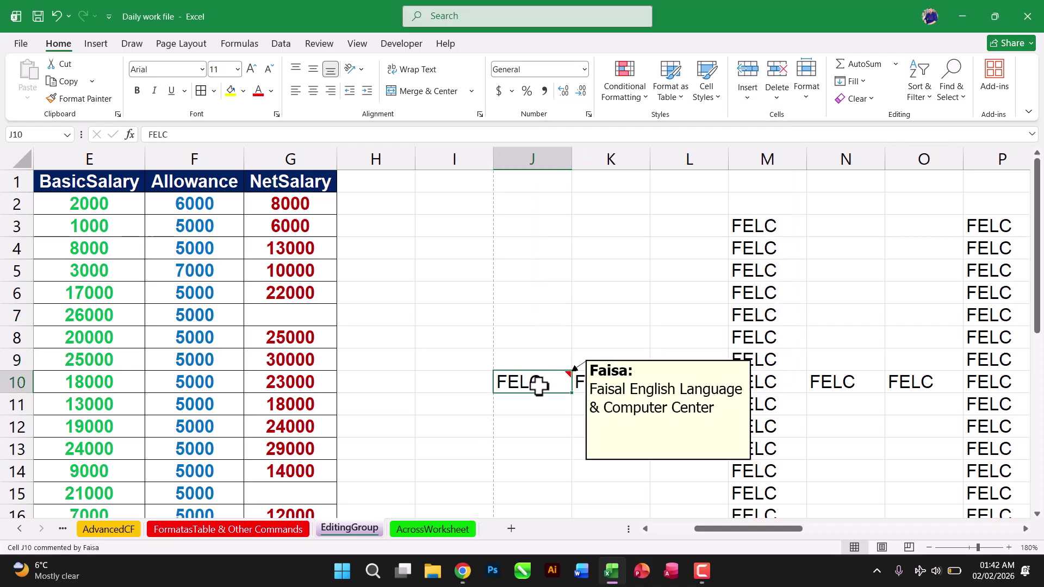
mouse_move(552, 381)
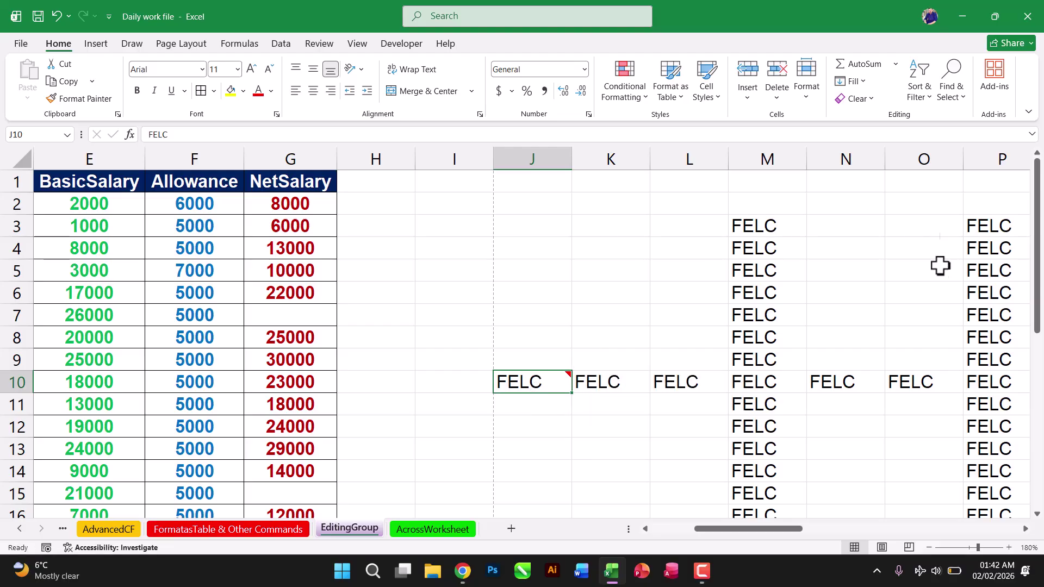
- Use Go To Special to select the sheet's constants with Errors excluded, and clear the selection by picking empty cell H8
left_click_drag(713, 527, 594, 533)
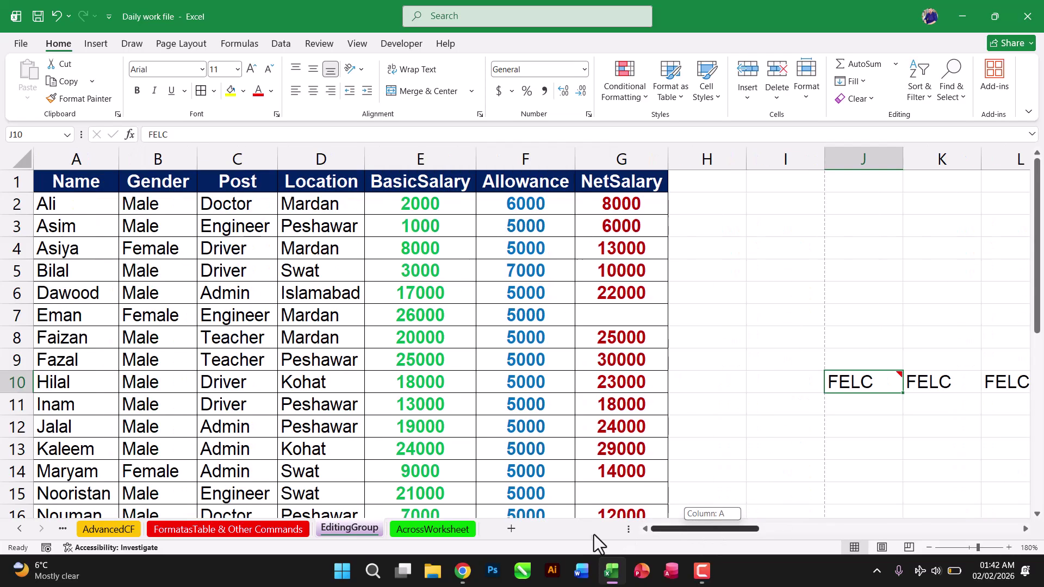
left_click(749, 320)
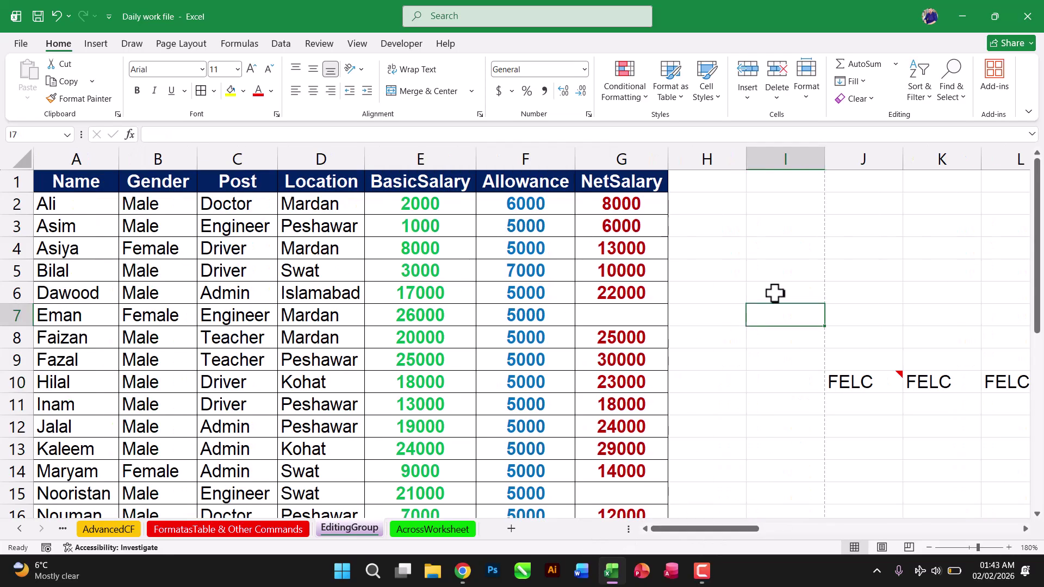
left_click(951, 81)
left_click(939, 176)
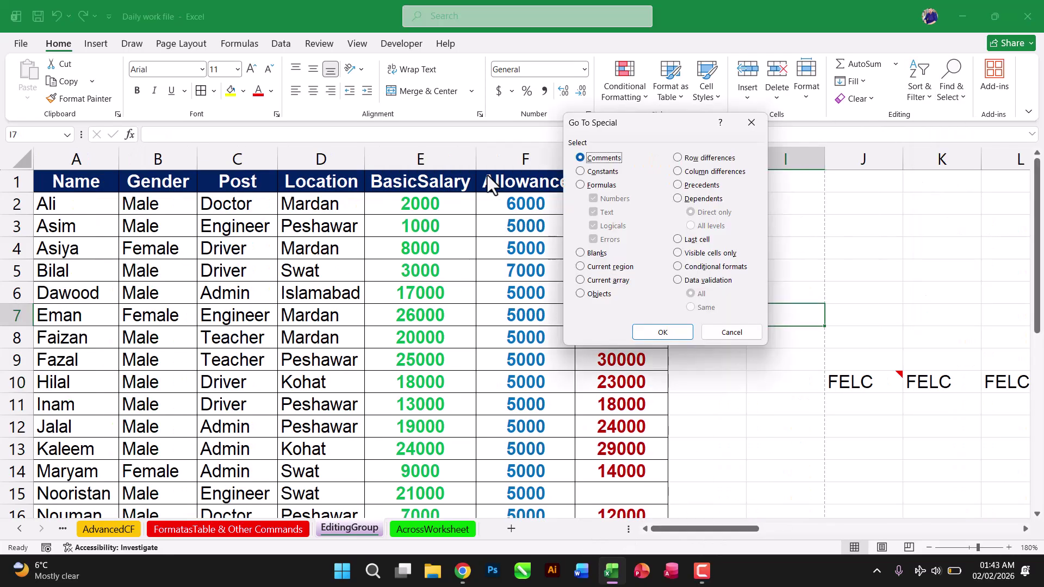
left_click(590, 172)
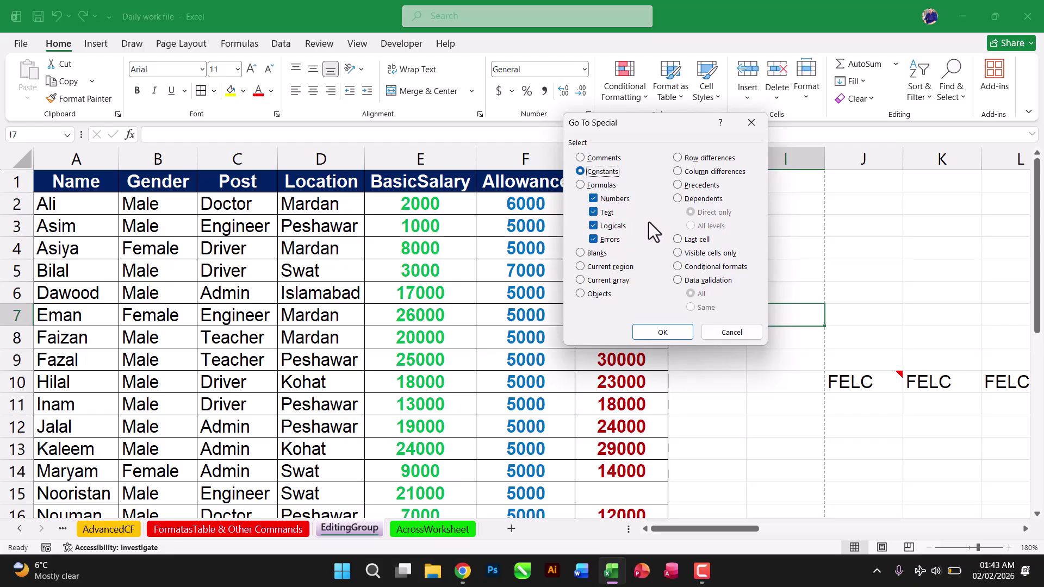
left_click(596, 239)
left_click(670, 328)
left_click(670, 328)
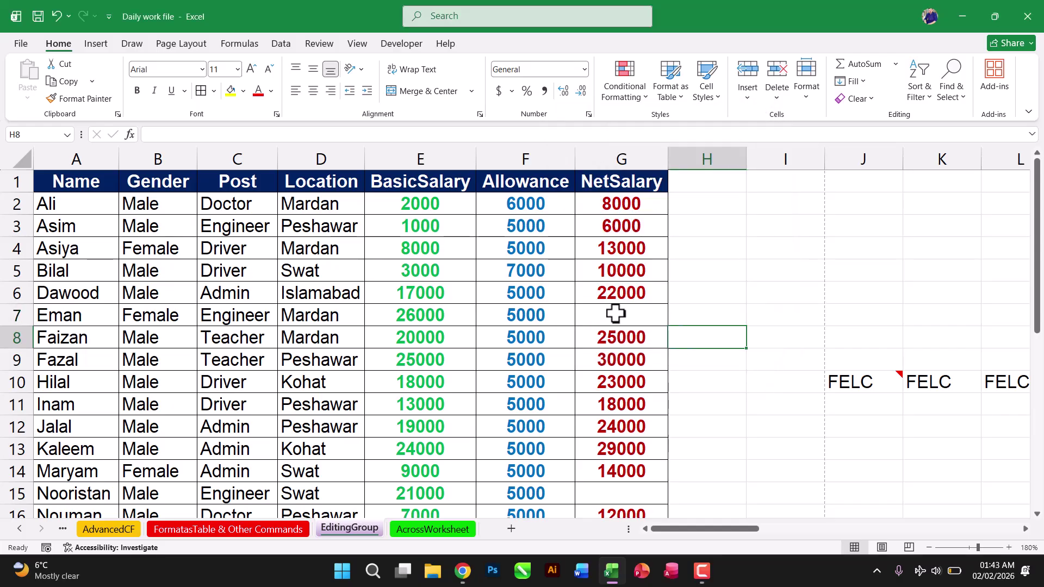
- Select the empty cell I3 beside the salary table and open Go To Special
left_click(701, 228)
left_click(935, 93)
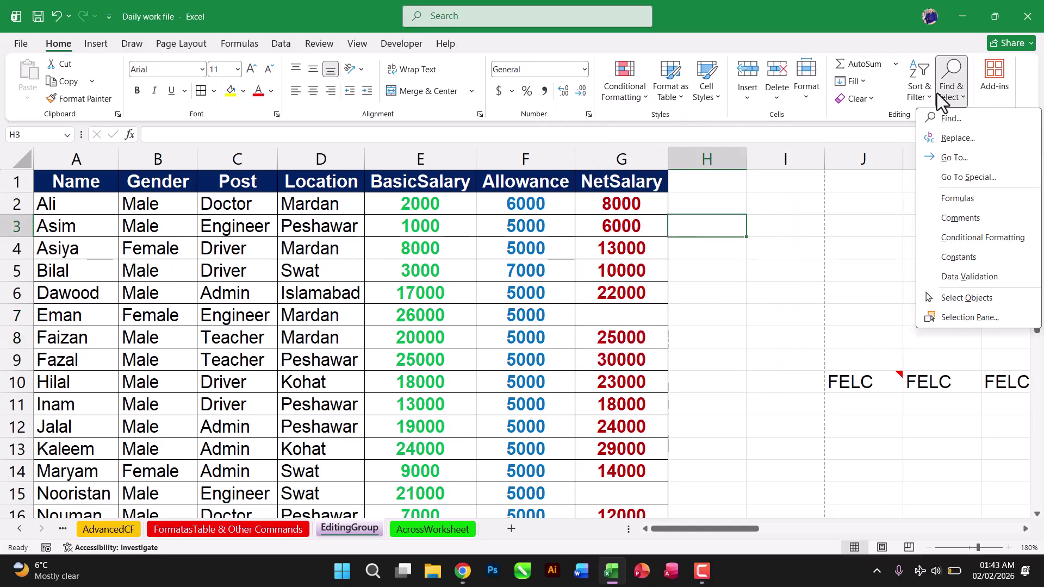
key("Escape")
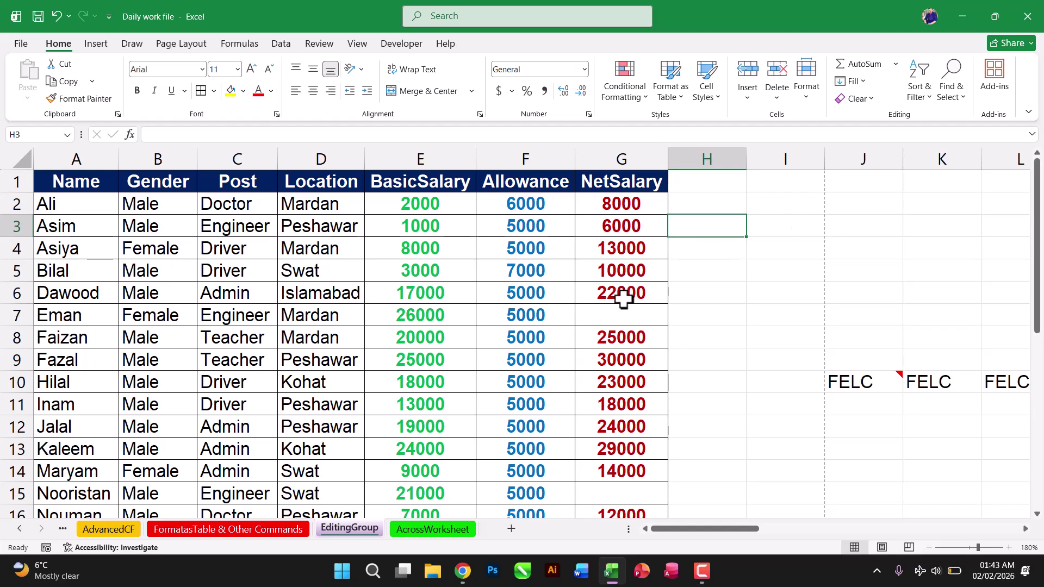
left_click(793, 233)
left_click(955, 101)
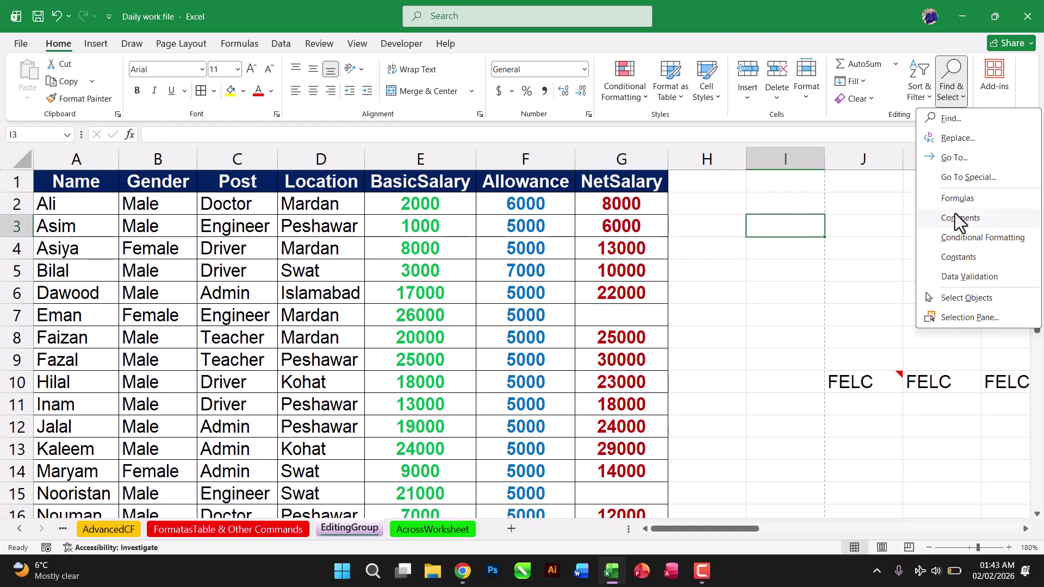
left_click(955, 178)
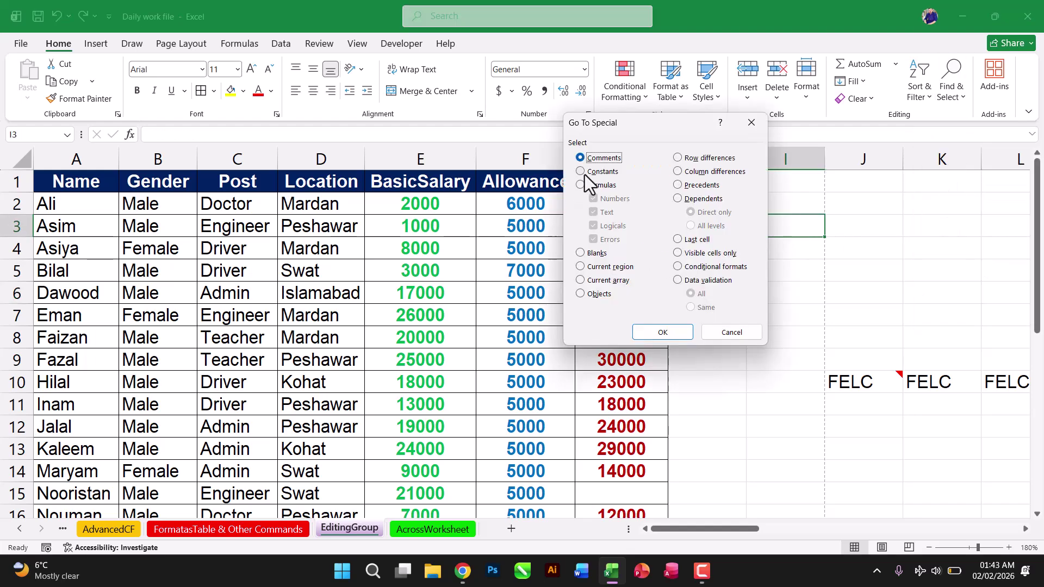
- Select all constant cells on the EditingGroup worksheet with Go To Special, then return to a blank cell in column I
left_click(585, 174)
left_click(662, 332)
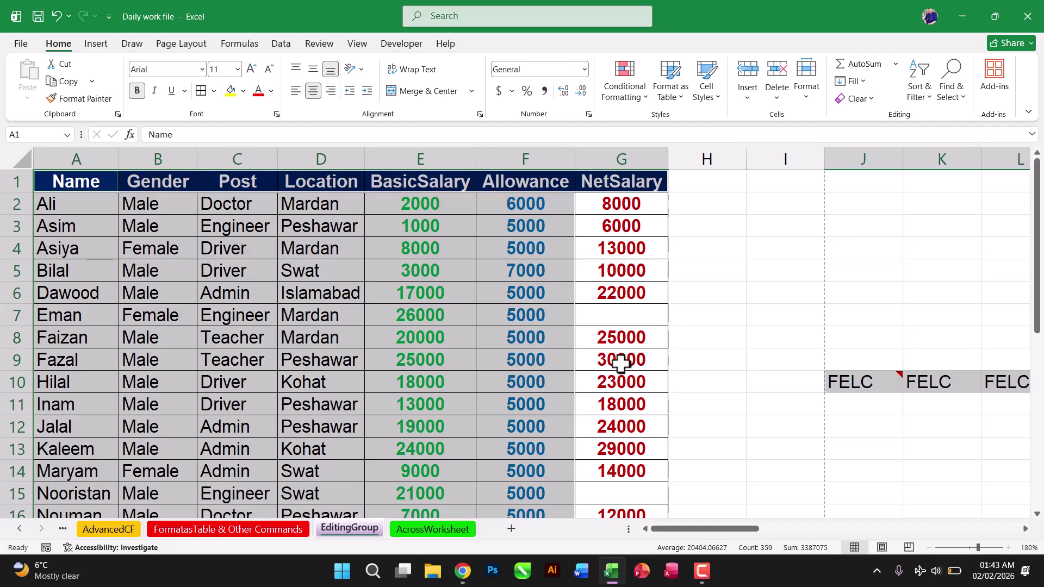
left_click_drag(693, 526, 641, 565)
left_click(791, 276)
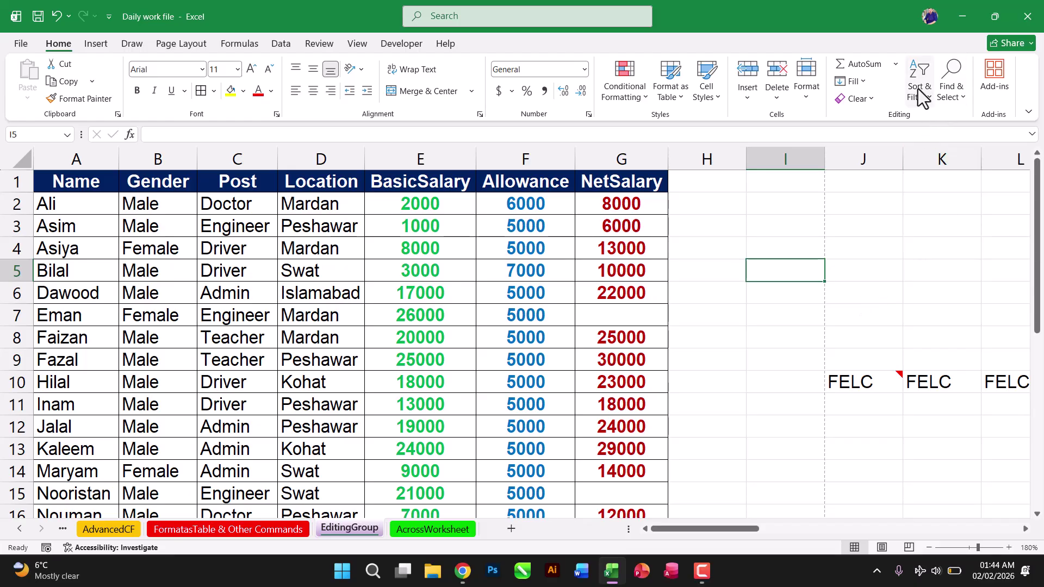
- Use Go To Special to select every formula cell on the sheet, with numbers, text, logicals and errors all included
left_click(952, 97)
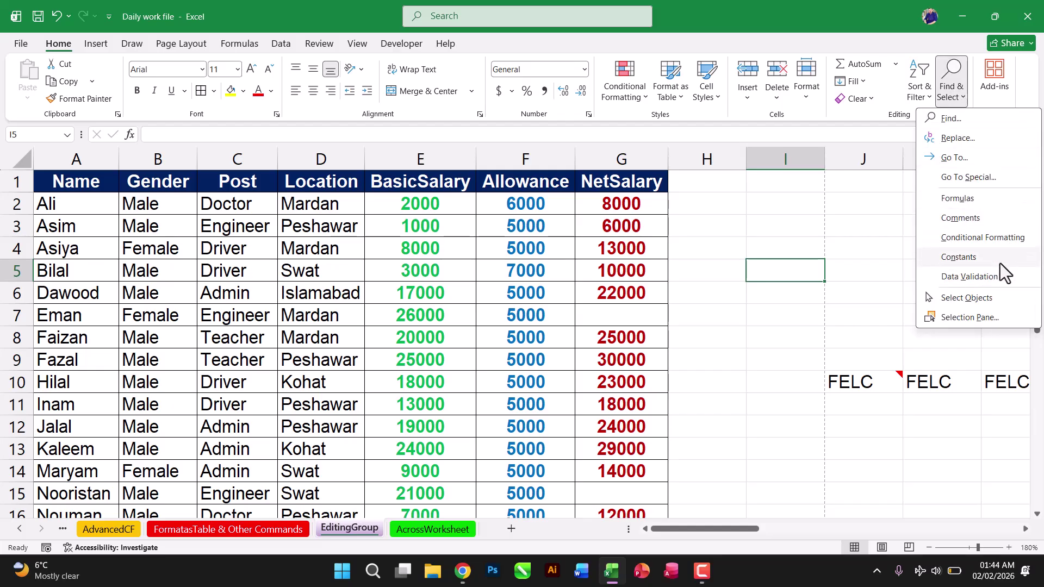
left_click(962, 173)
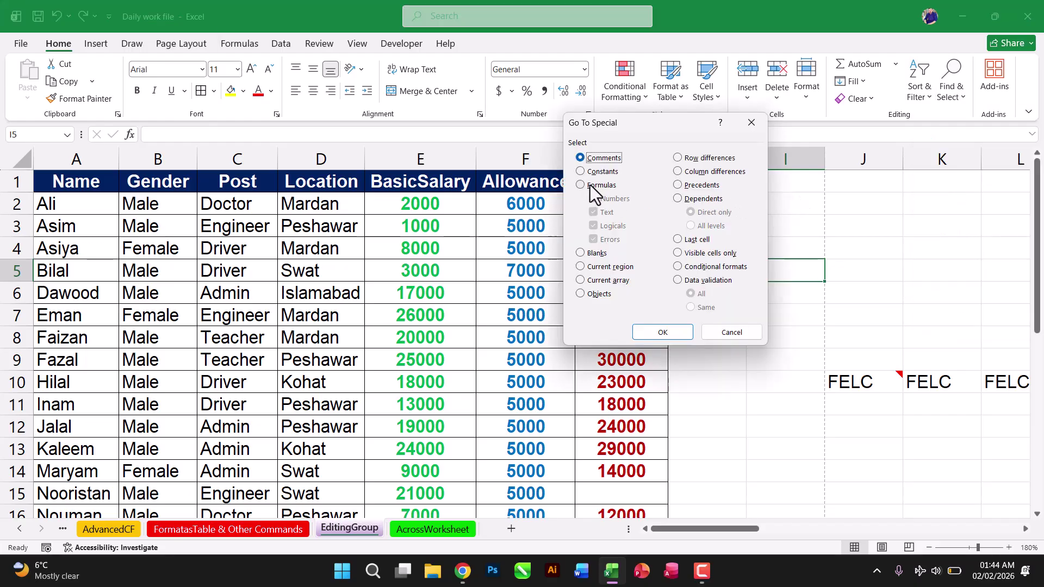
left_click(590, 184)
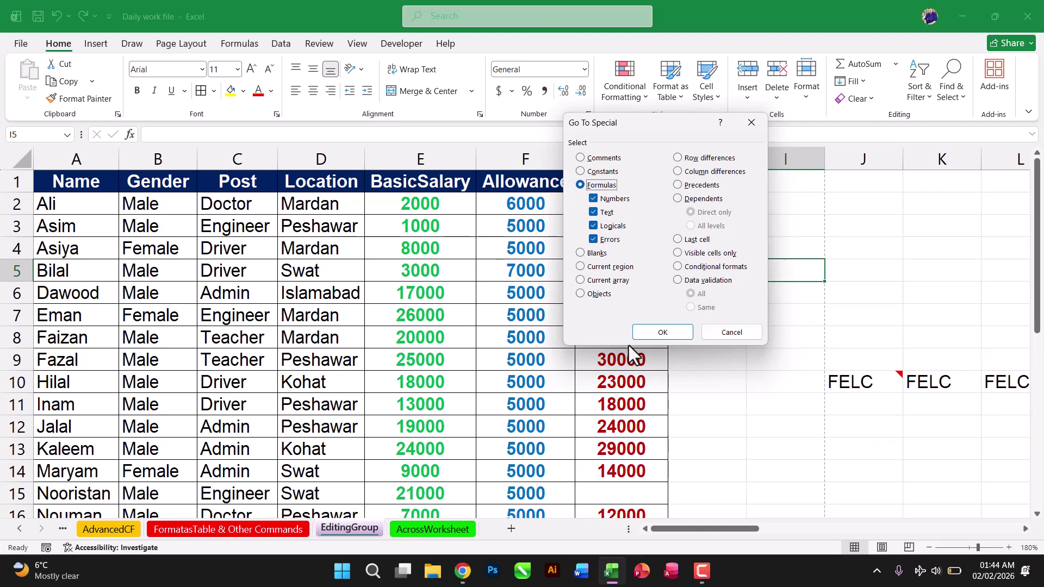
left_click(667, 331)
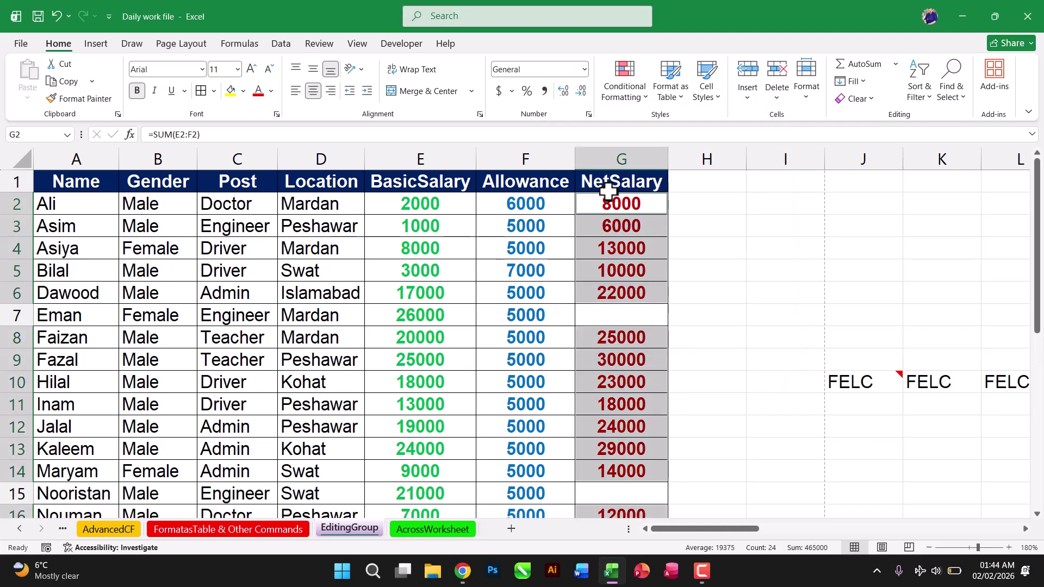
mouse_move(668, 528)
left_mouse_down()
mouse_move(931, 511)
mouse_move(653, 524)
left_mouse_up()
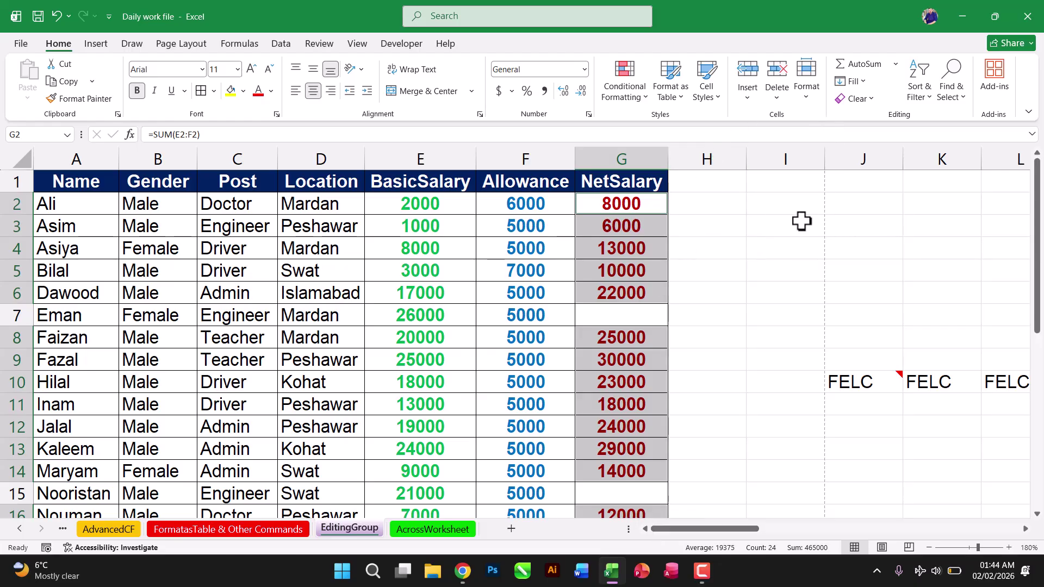
- Starting from cell J3, select all blank cells in the worksheet's used area with Go To Special
left_click(919, 87)
left_click(895, 159)
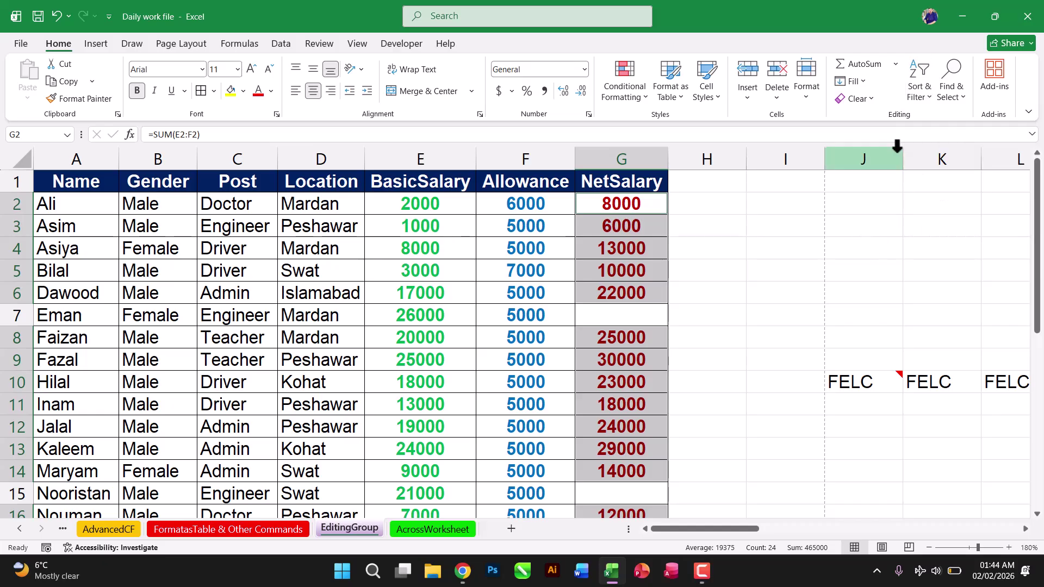
left_click(959, 87)
left_click(863, 230)
left_click(954, 93)
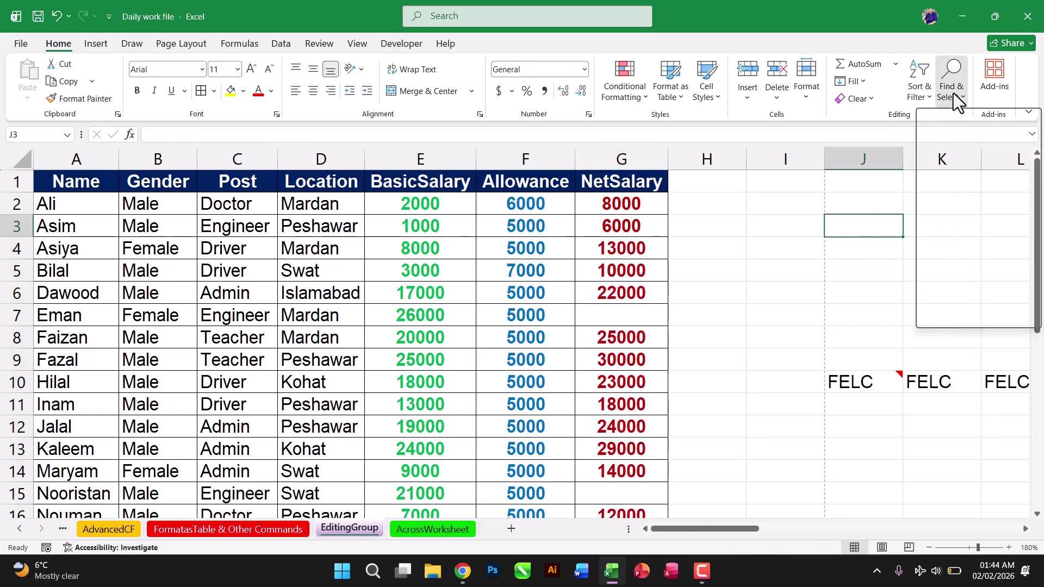
left_click(965, 180)
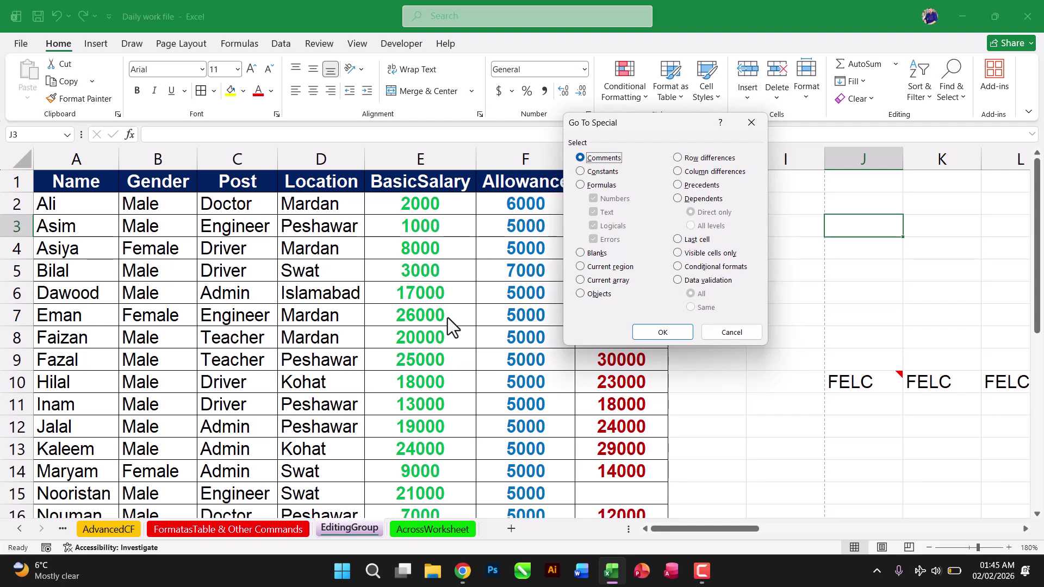
left_click(597, 183)
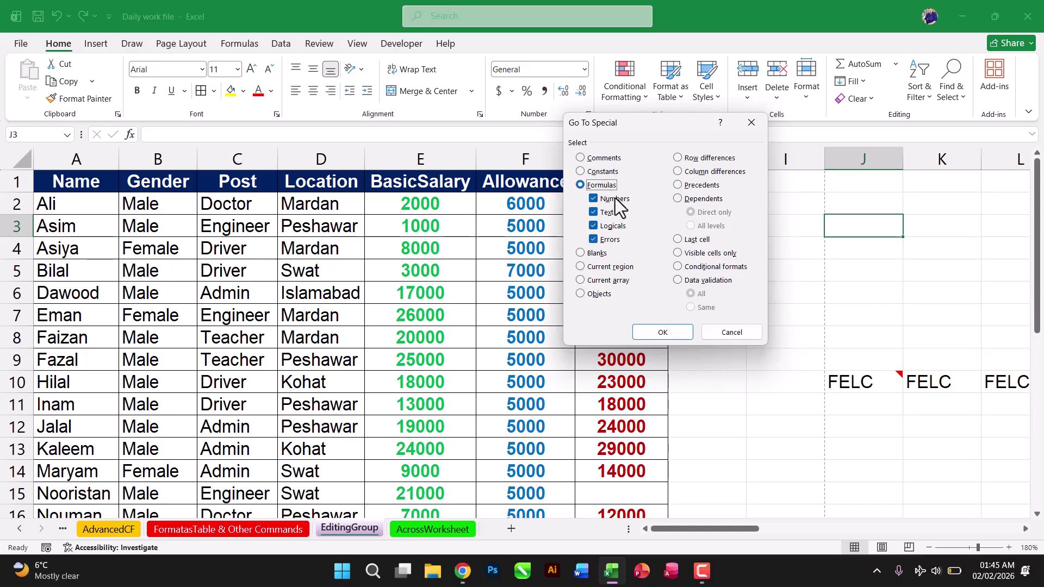
left_click(593, 240)
left_click(592, 173)
left_click(589, 183)
left_click(591, 253)
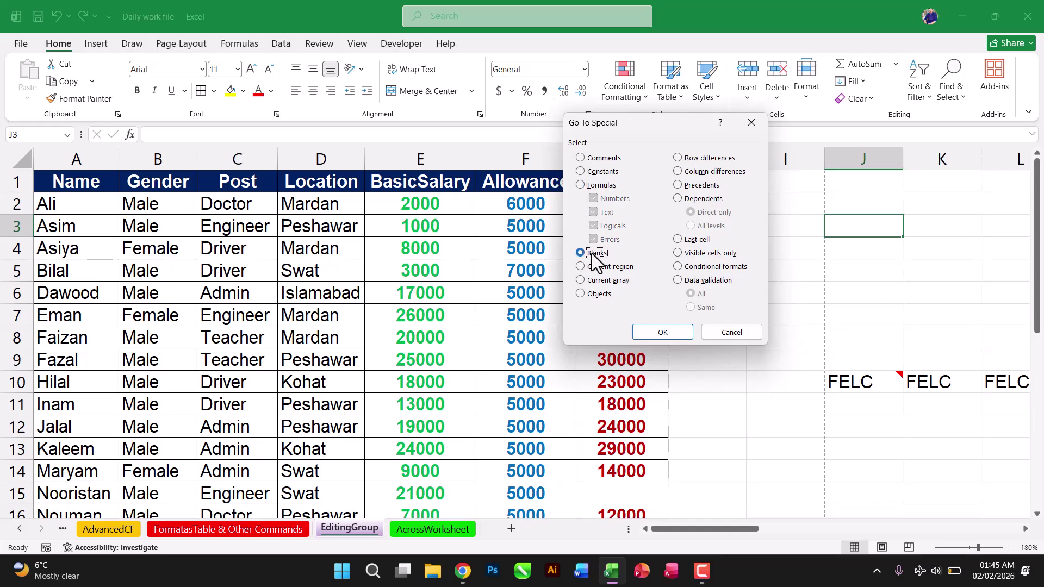
left_click(654, 333)
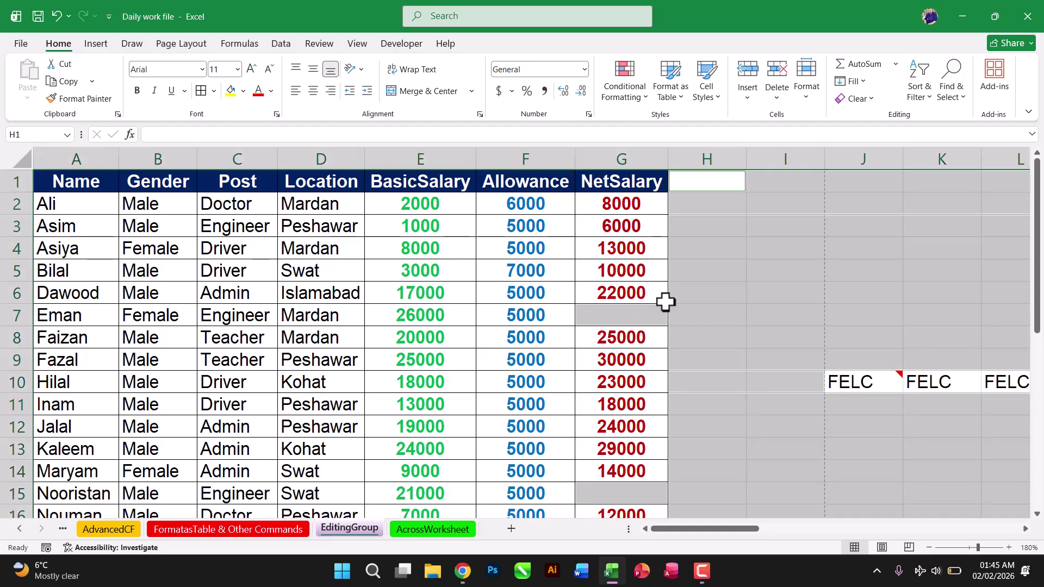
left_click_drag(736, 528, 631, 435)
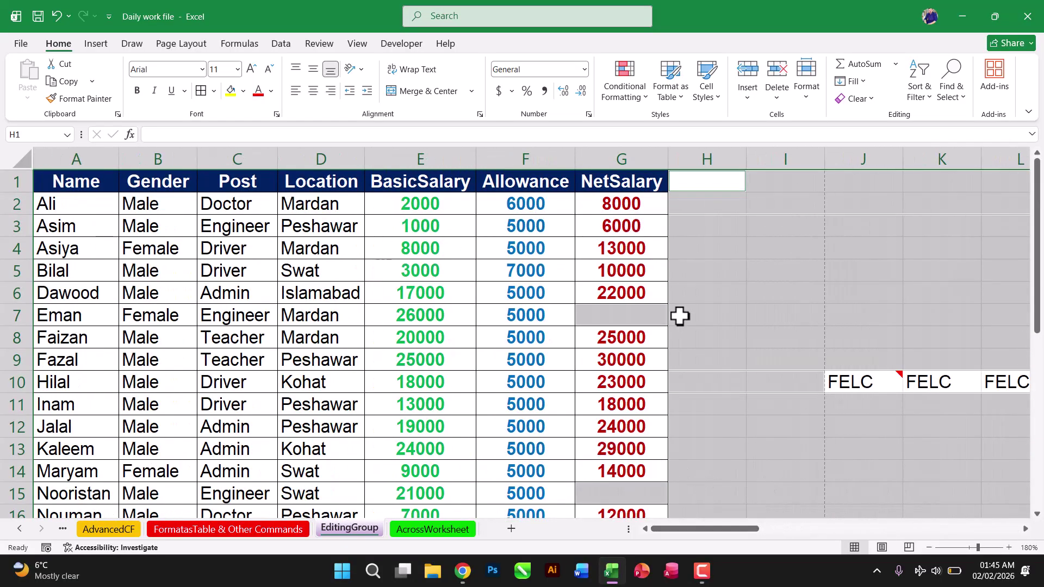
left_click(716, 293)
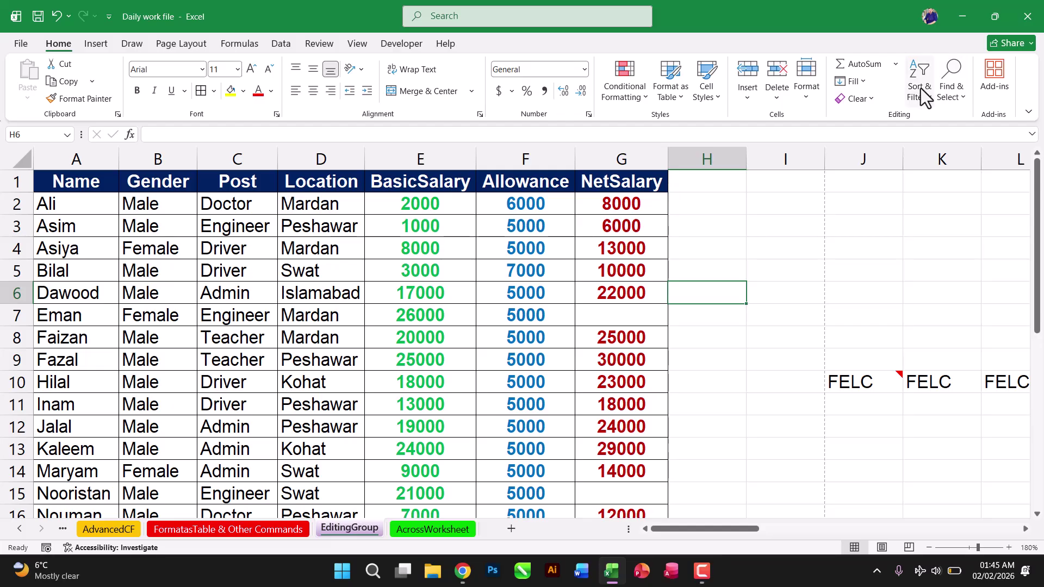
left_click(951, 90)
left_click(942, 178)
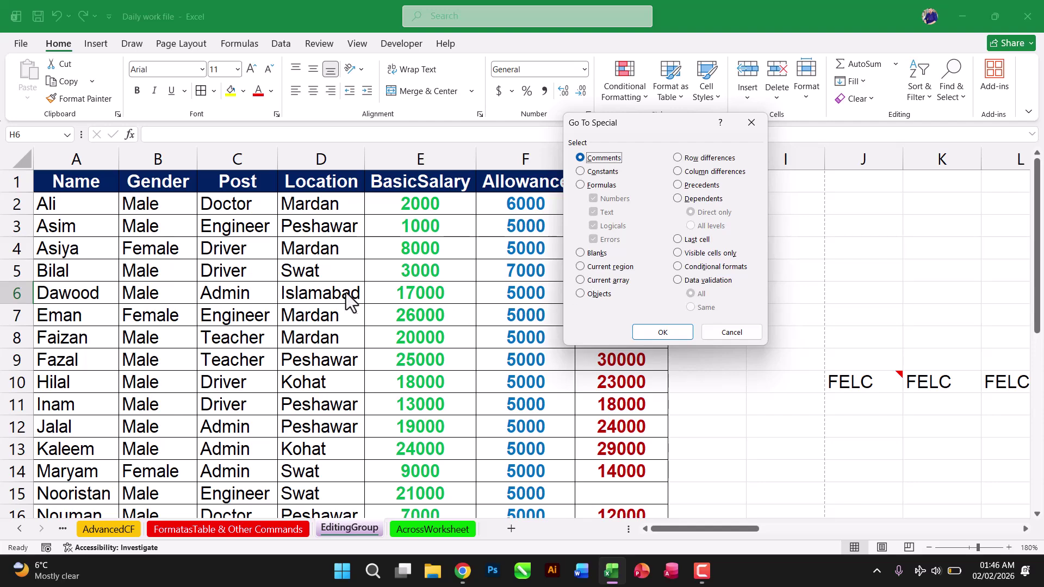
left_click(713, 332)
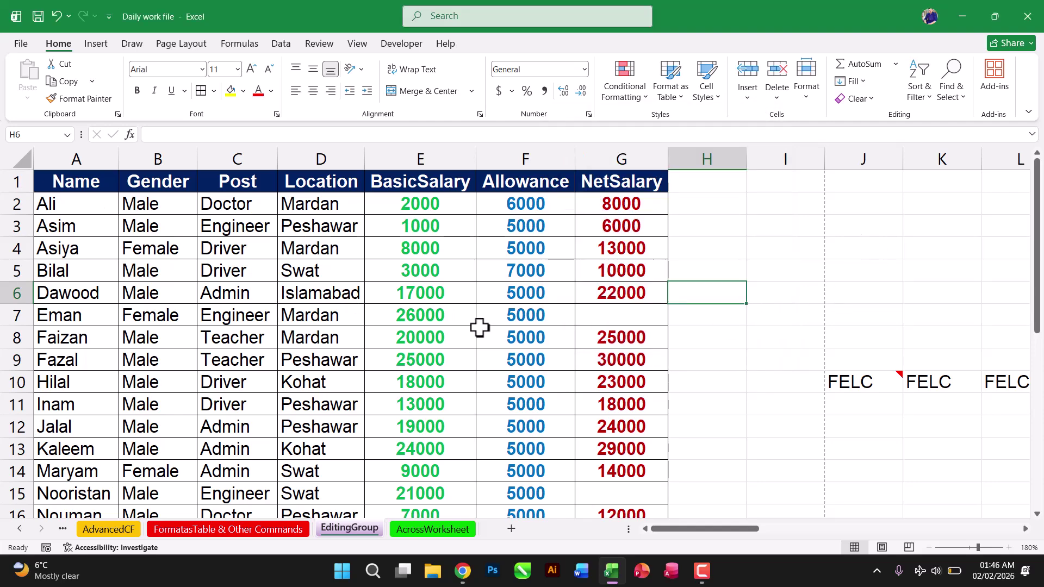
- Select the whole salary table from the Name header through the NetSalary column and pick out only its blank cells with Go To Special
left_click_drag(68, 182, 627, 474)
left_click_drag(1038, 381, 1037, 174)
left_click(954, 93)
left_click(951, 177)
left_click(592, 254)
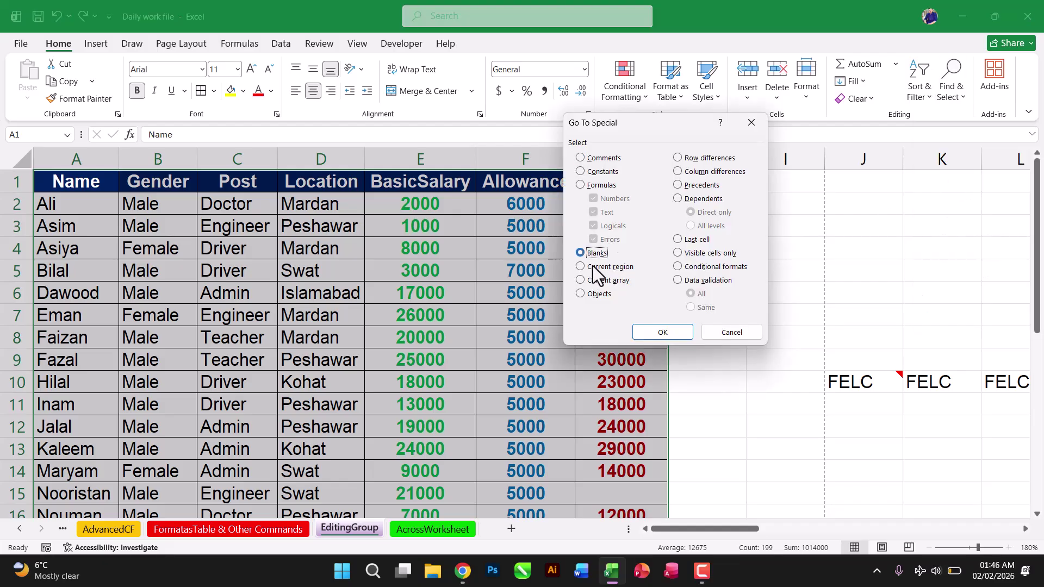
left_click(667, 332)
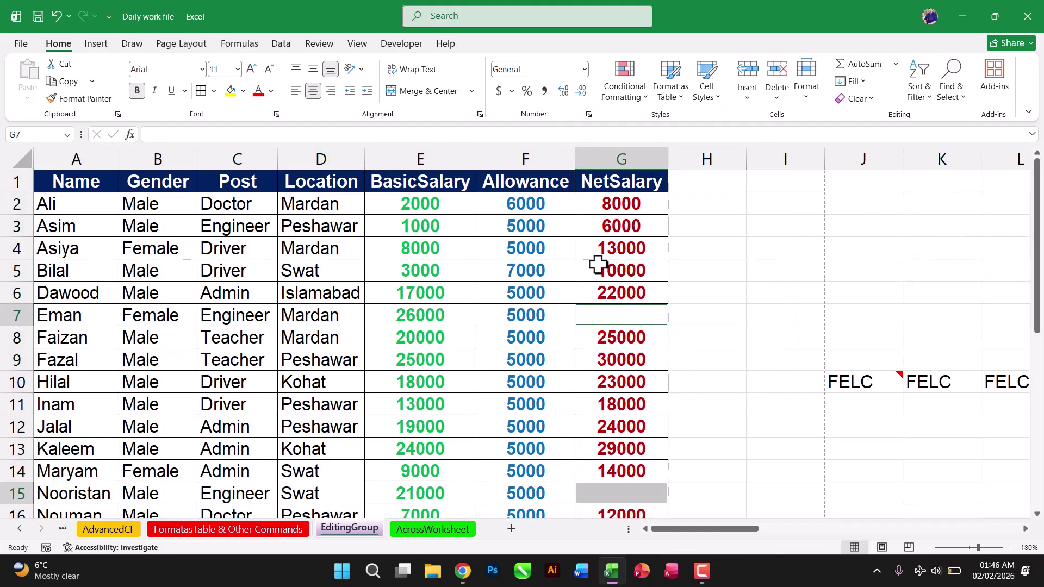
left_click_drag(1036, 288, 1040, 164)
- From cell F4, select the entire salary table using the Current region option of Go To Special
left_click(563, 248)
left_click(951, 98)
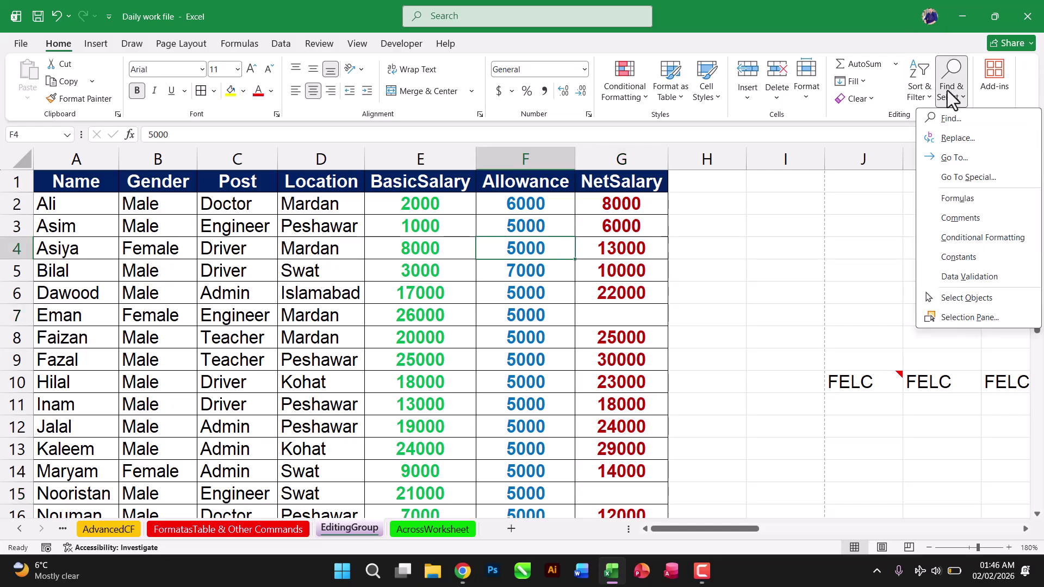
left_click(946, 177)
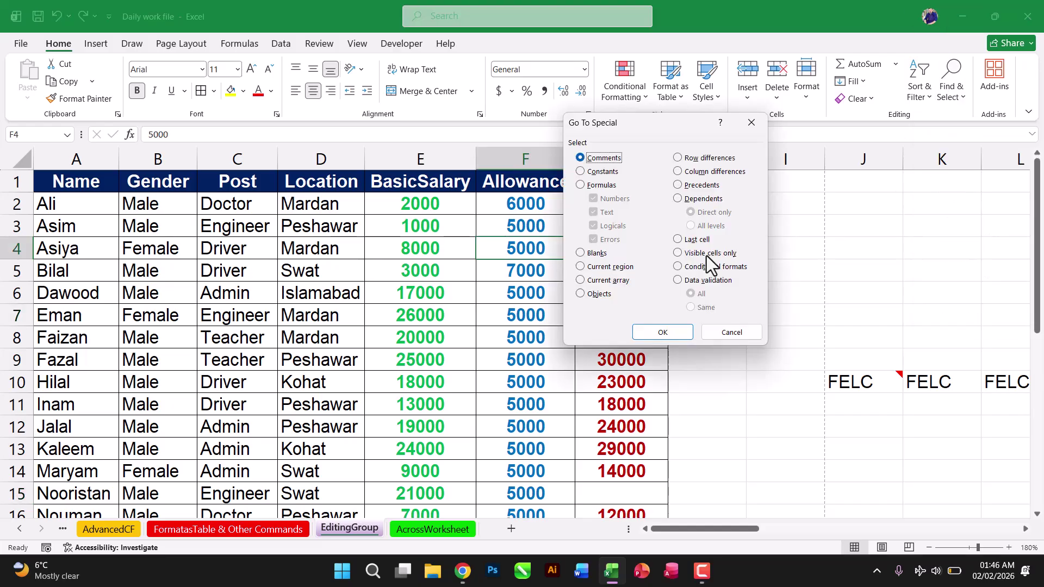
left_click(580, 266)
left_click(648, 337)
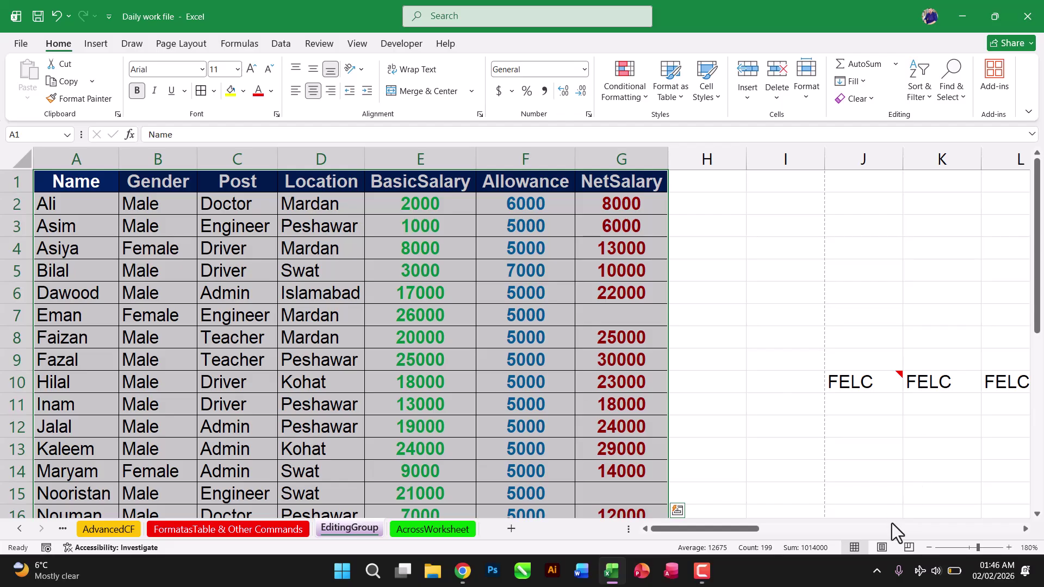
- From date cell W8, select the surrounding block of data using the Current region option of Go To Special
left_click_drag(696, 529, 865, 519)
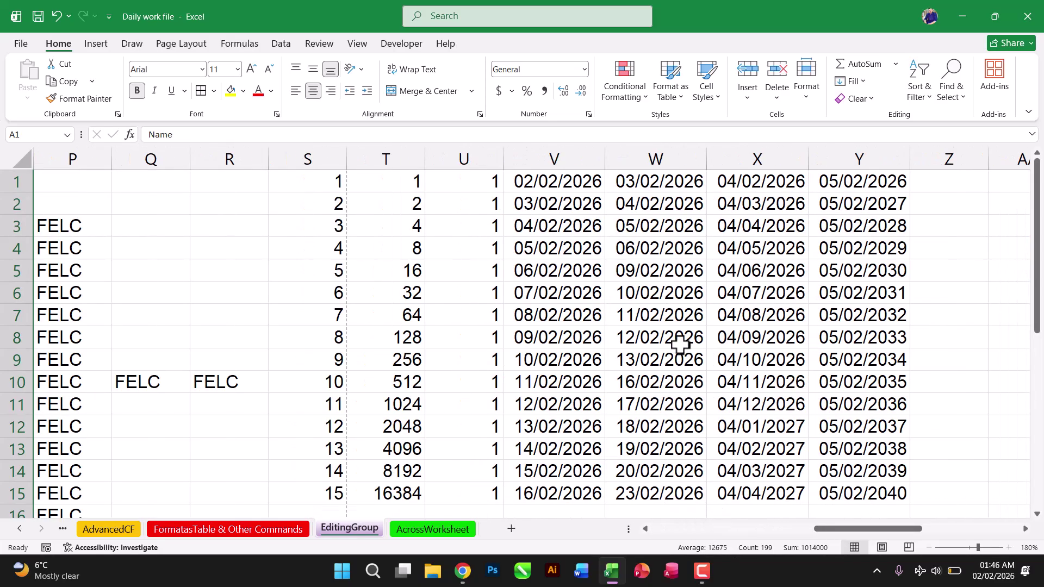
left_click(696, 336)
left_click(951, 87)
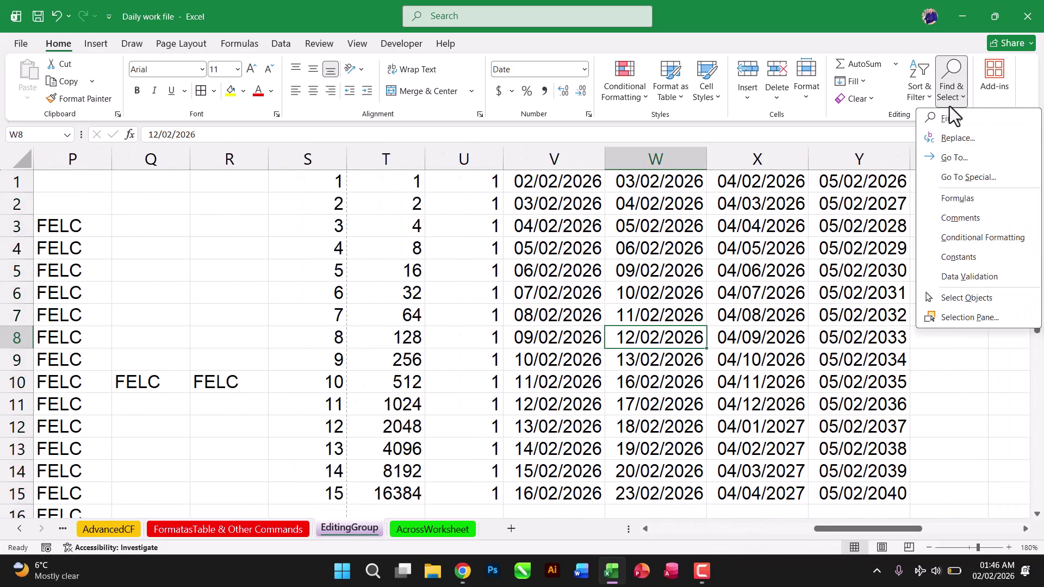
left_click(976, 179)
left_click(599, 266)
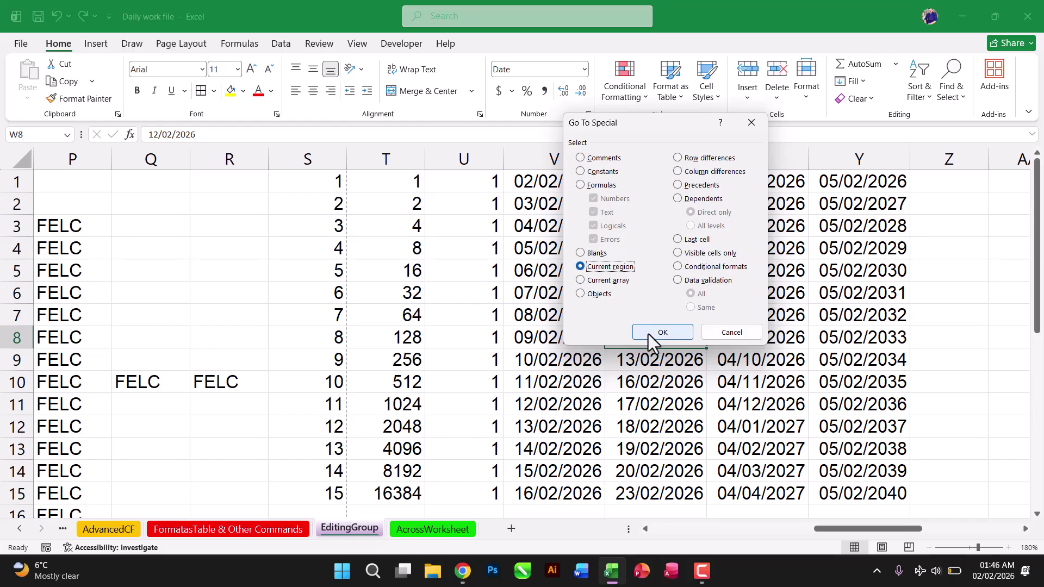
left_click(662, 332)
- Return to the salary table and select its whole data region from cell E7 without using Go To Special
left_click_drag(857, 528, 609, 520)
left_click(441, 315)
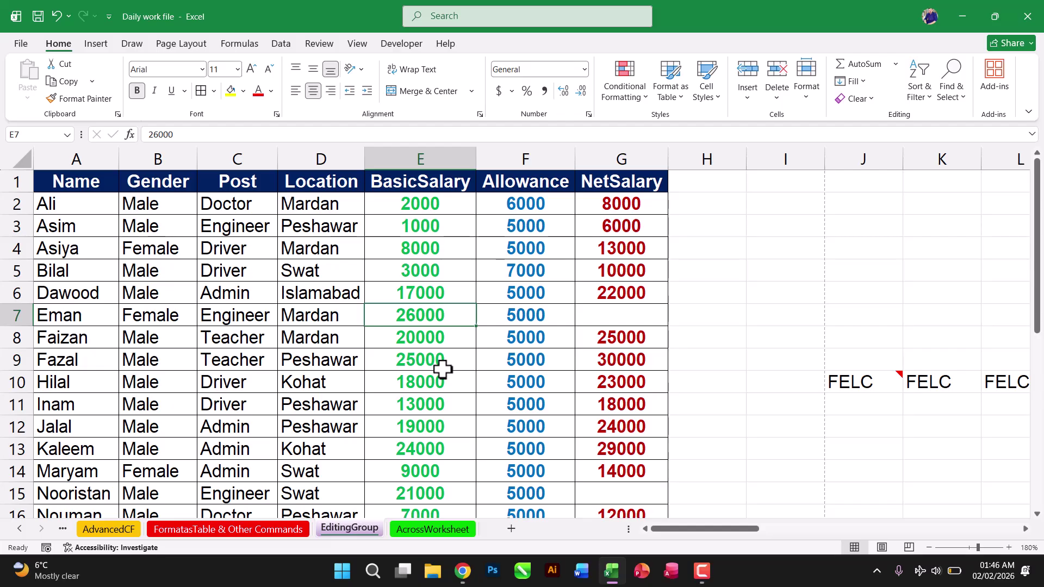
key("ctrl+a")
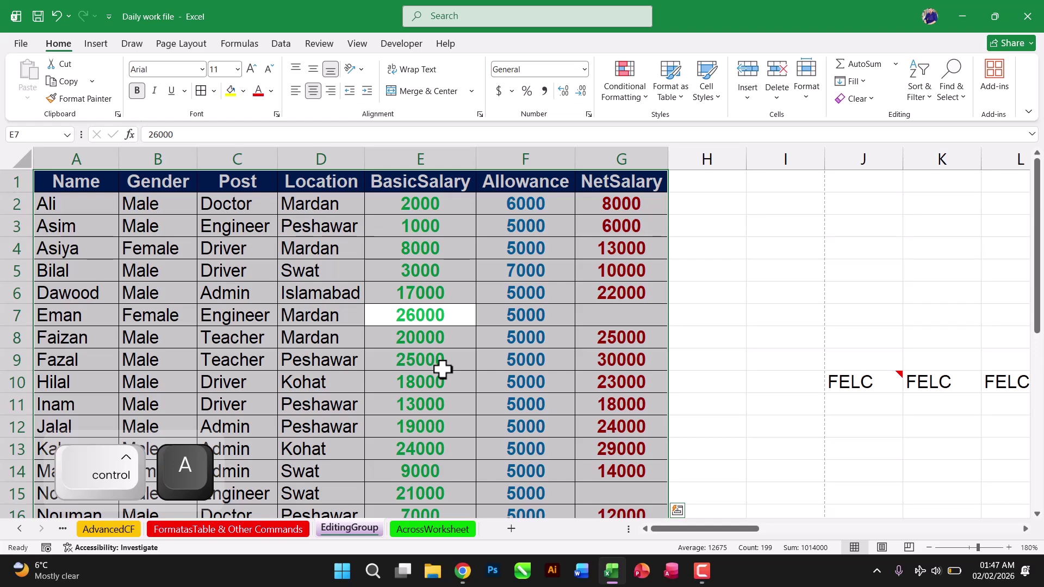
left_click(461, 298)
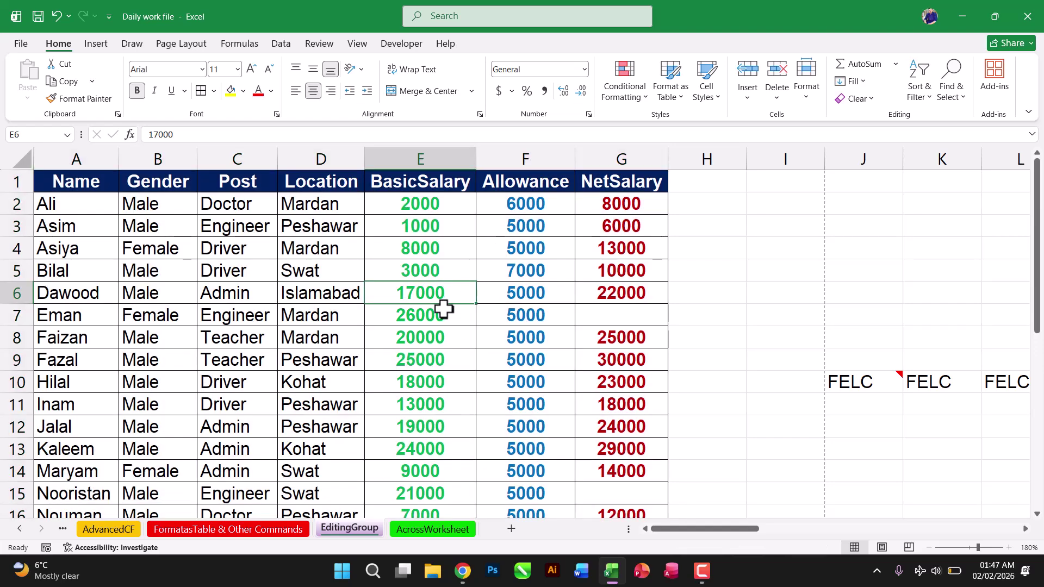
left_click(950, 82)
left_click(955, 180)
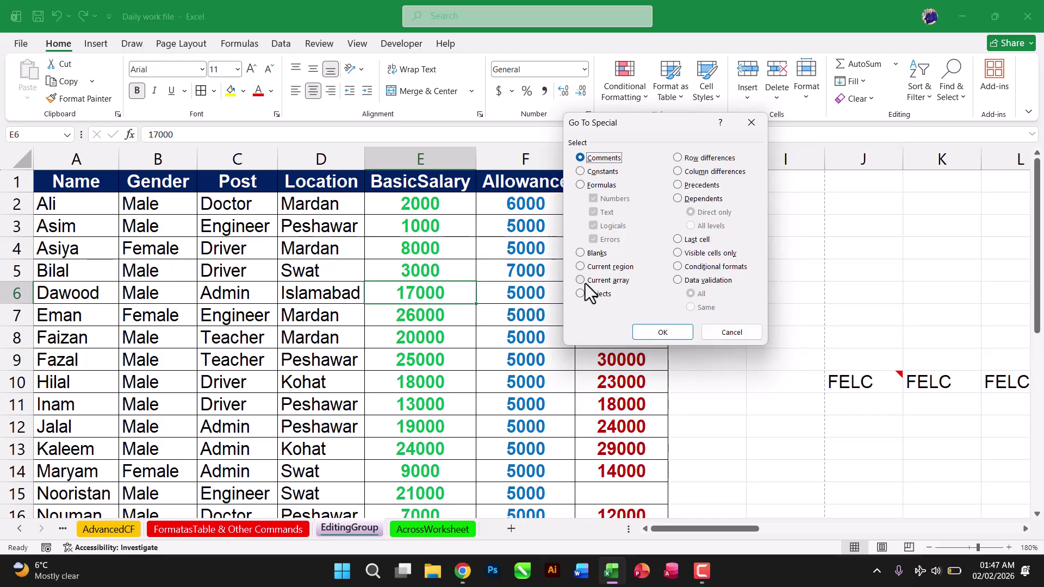
left_click(751, 331)
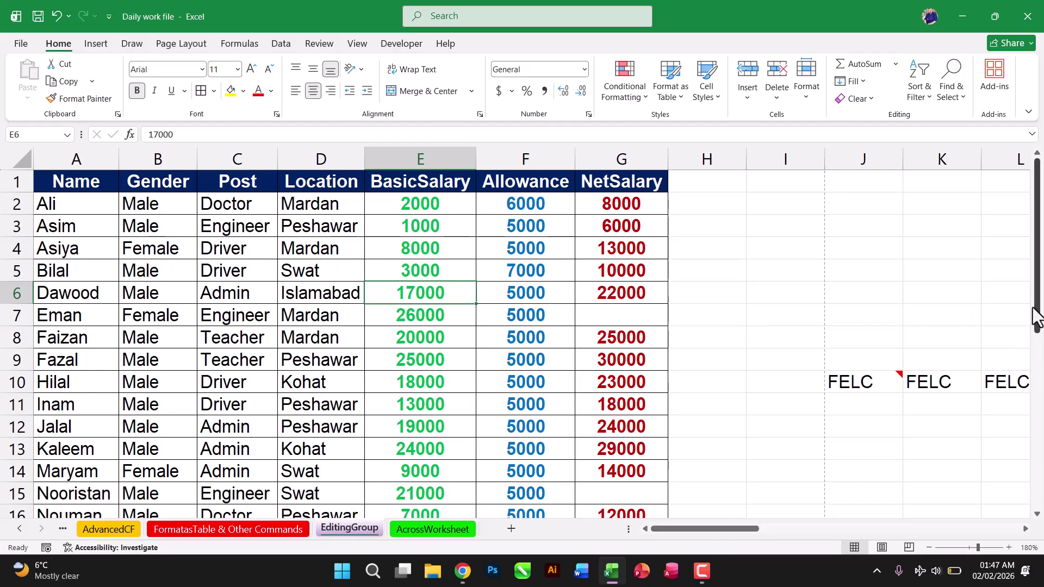
- Below the salary table, enter the label Data in A32, the value 10 in B32 and the value 1 in B33
left_click_drag(1035, 315, 1036, 492)
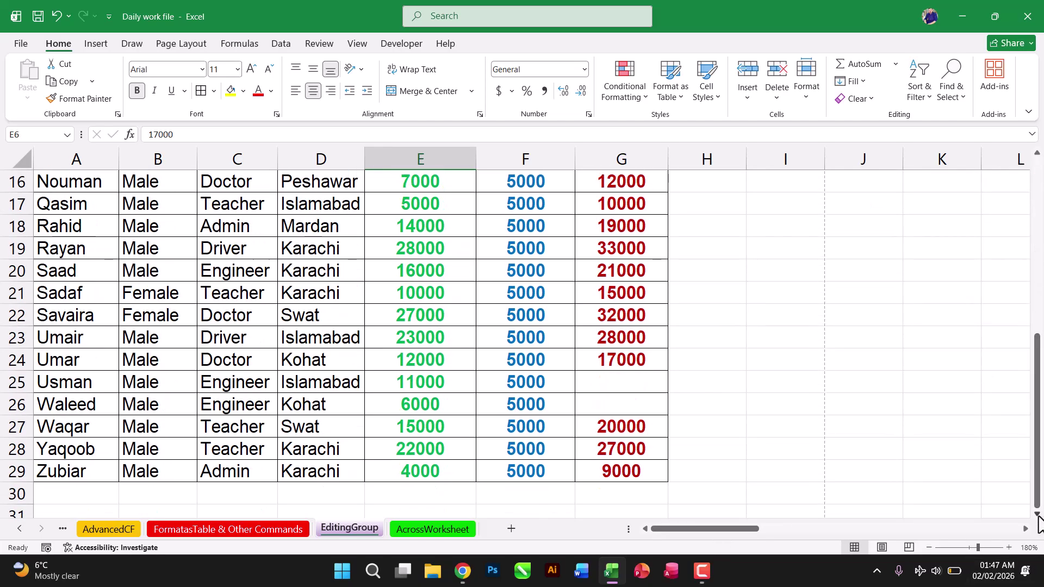
scroll(1036, 514, "down", 4)
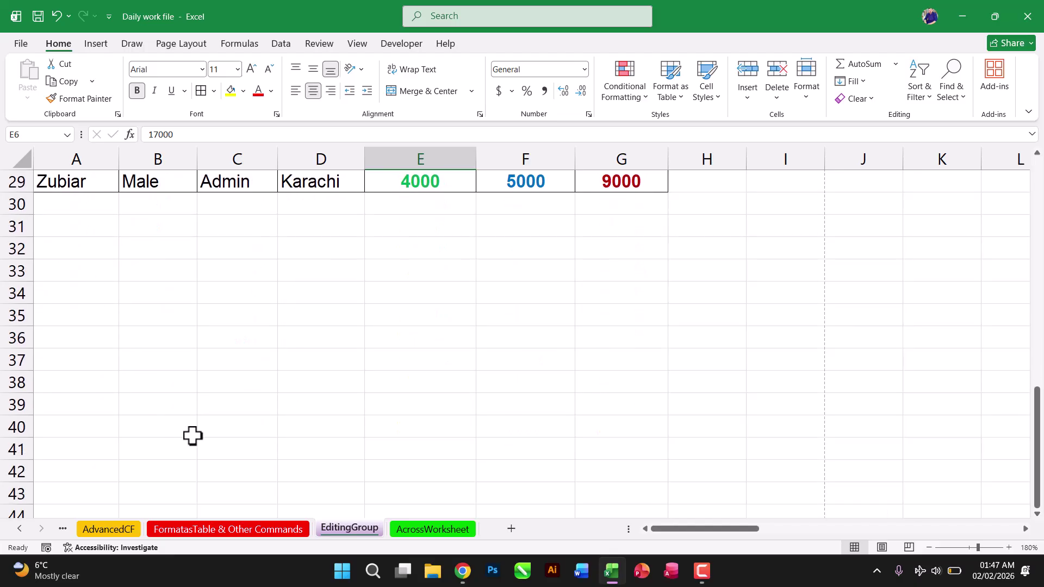
left_click(55, 255)
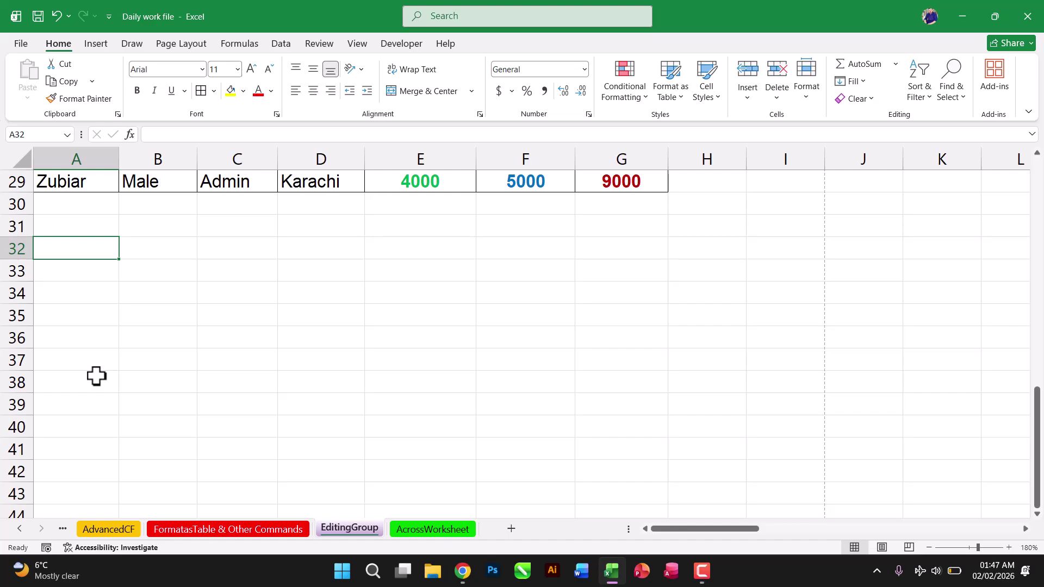
type("Data")
key("Tab")
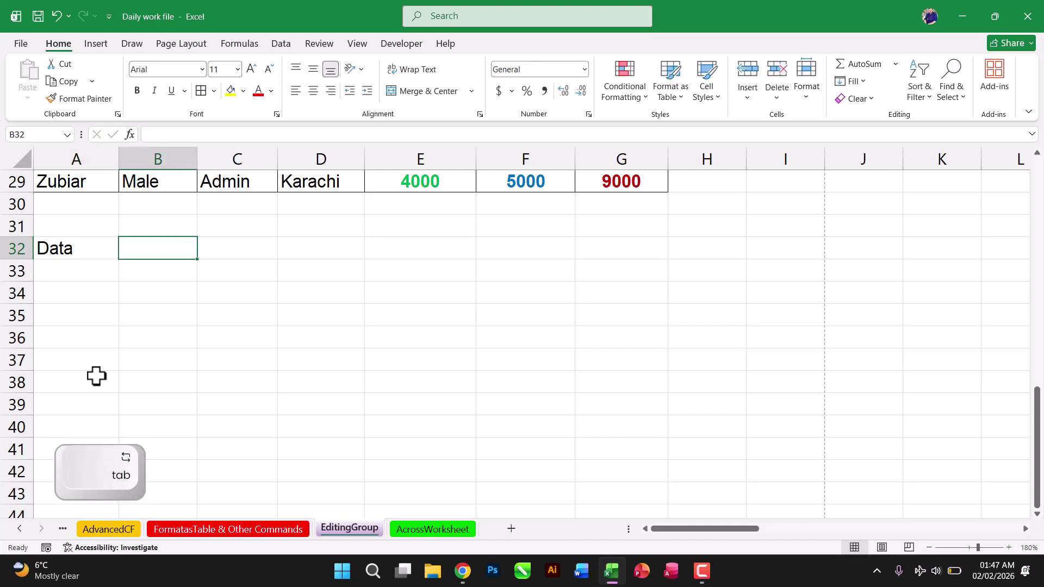
type("10")
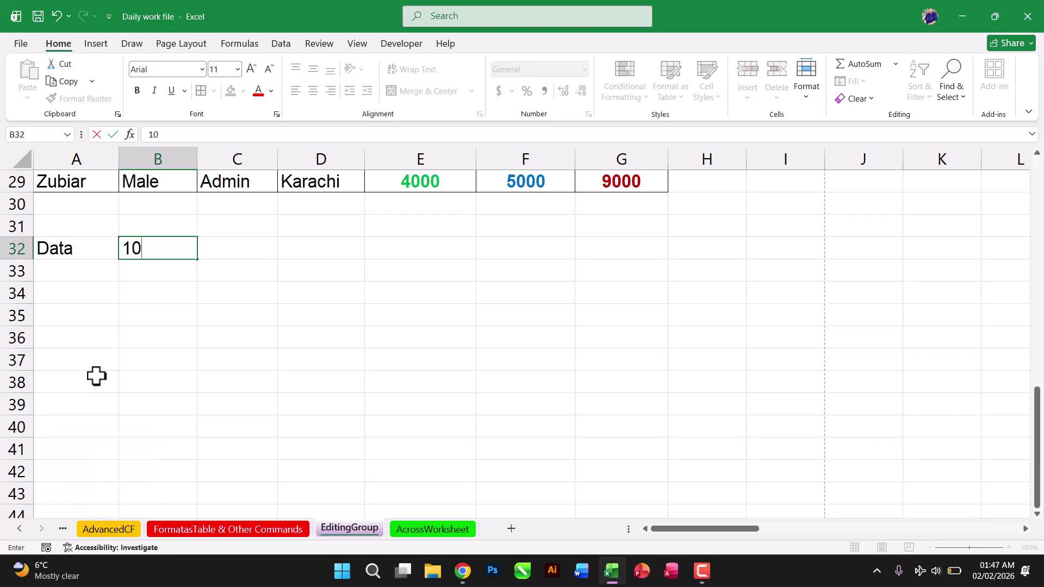
key("Return")
type("1")
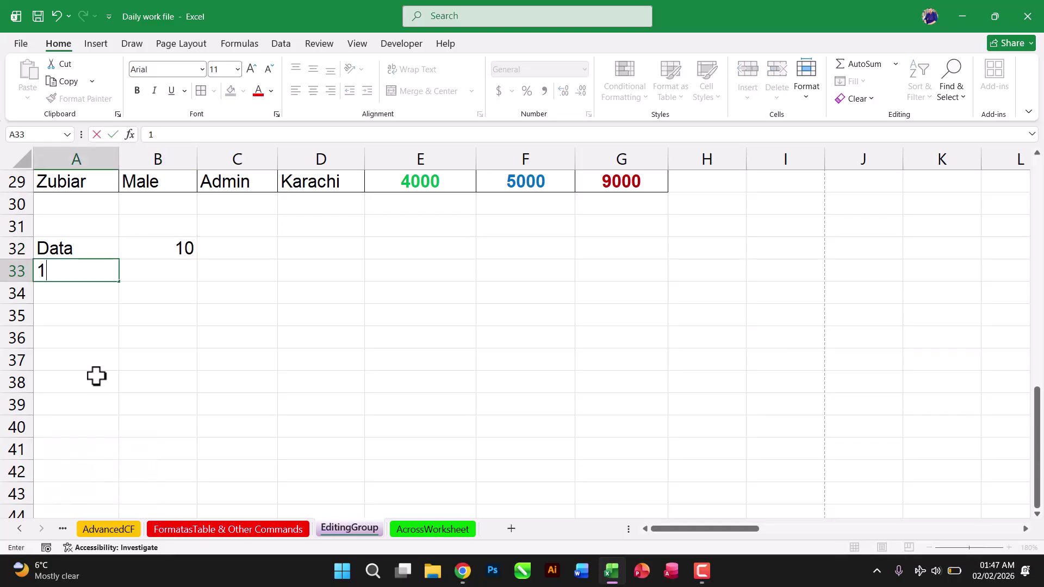
key("BackSpace")
left_click(152, 276)
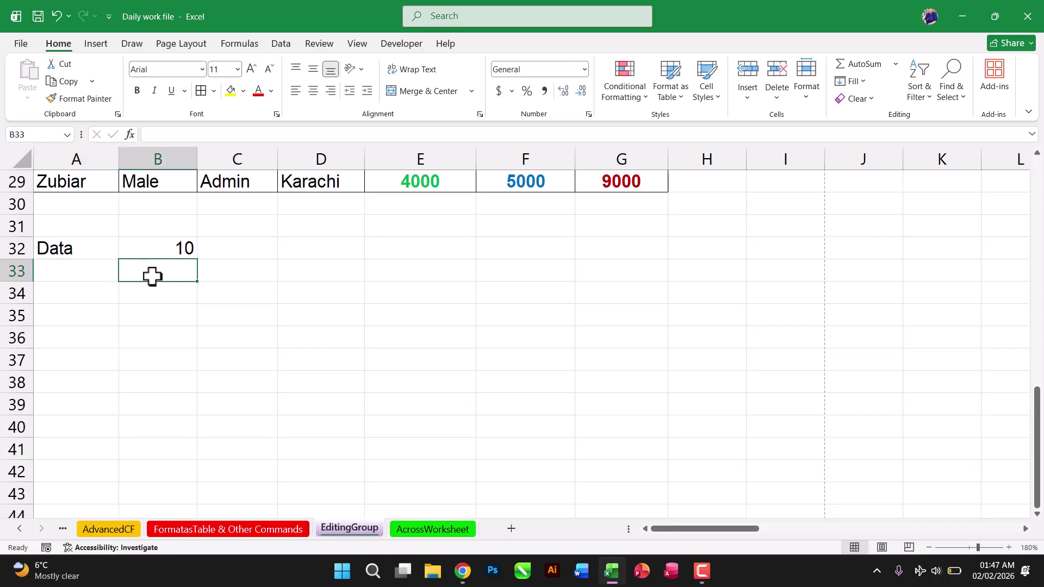
type("1")
key("Return")
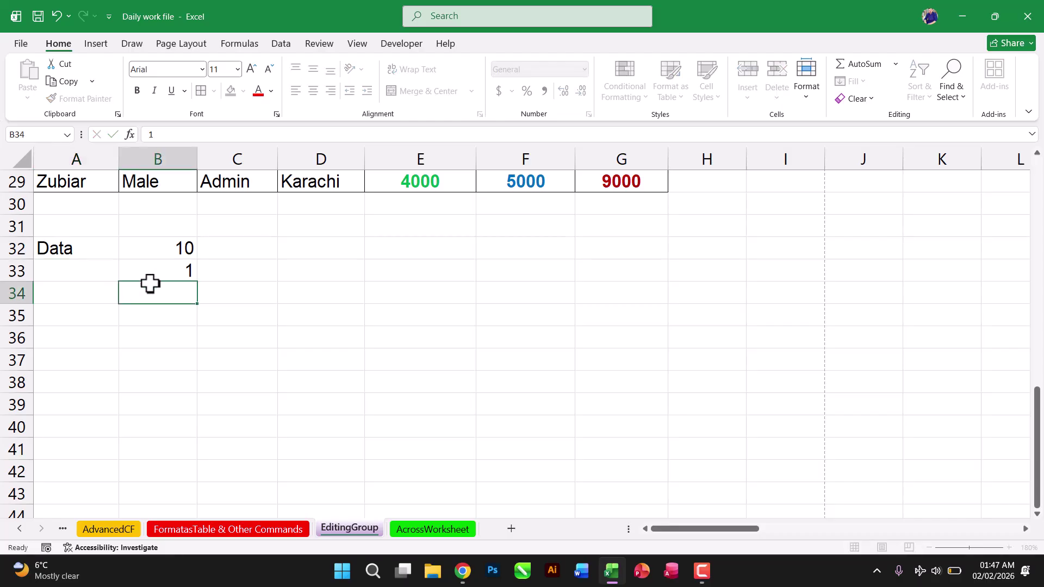
- Enter a formula in A34 that multiplies B32 by B33
key("Left")
type("0")
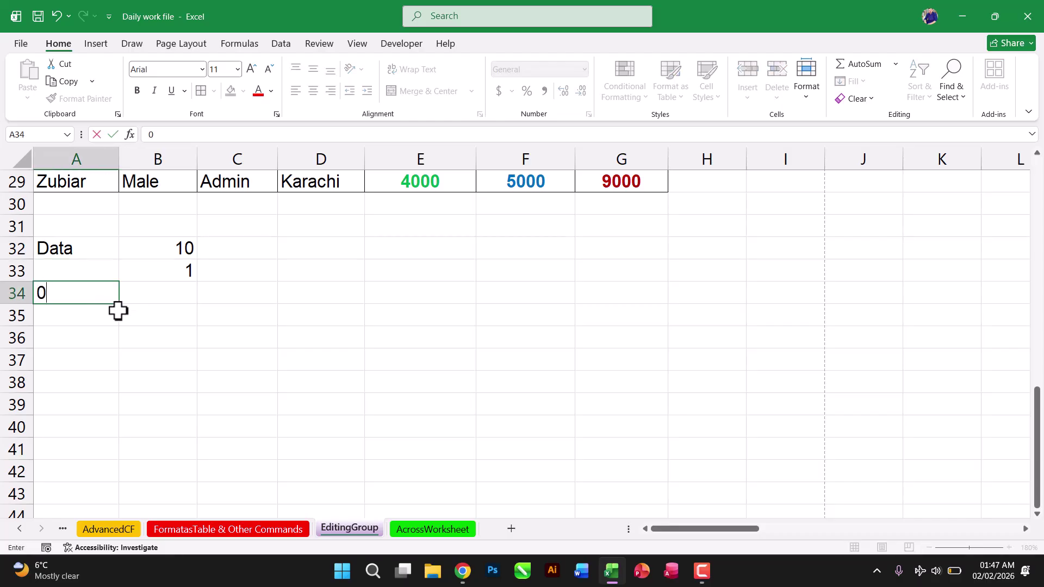
key("BackSpace")
type("=")
left_click(167, 249)
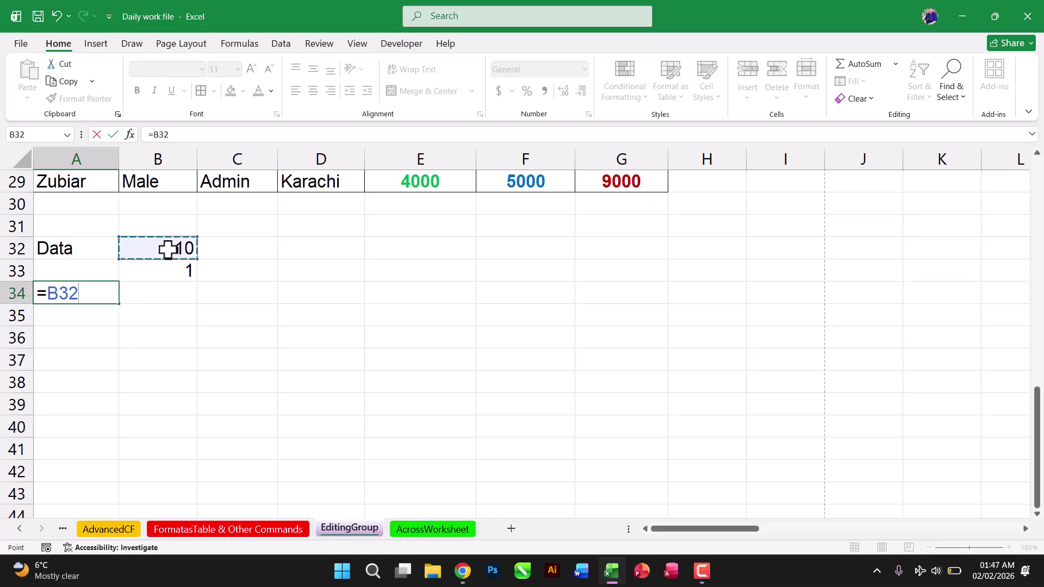
type("*")
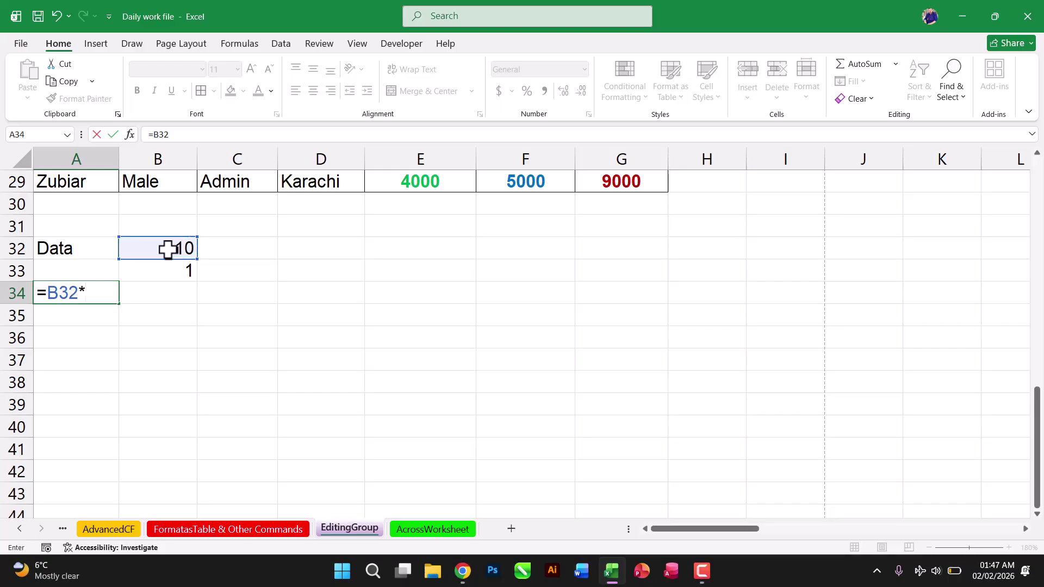
left_click(189, 270)
key("Return")
left_click(102, 294)
- Enter 10 in B34 and 20 in C34, and extend the series across the row to 60 in G34
left_click(154, 294)
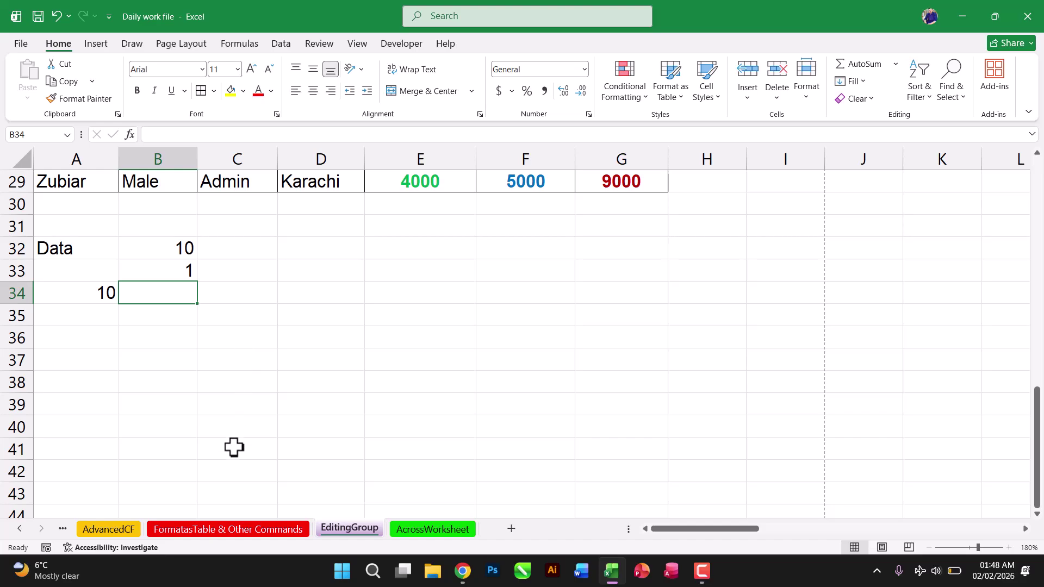
type("10")
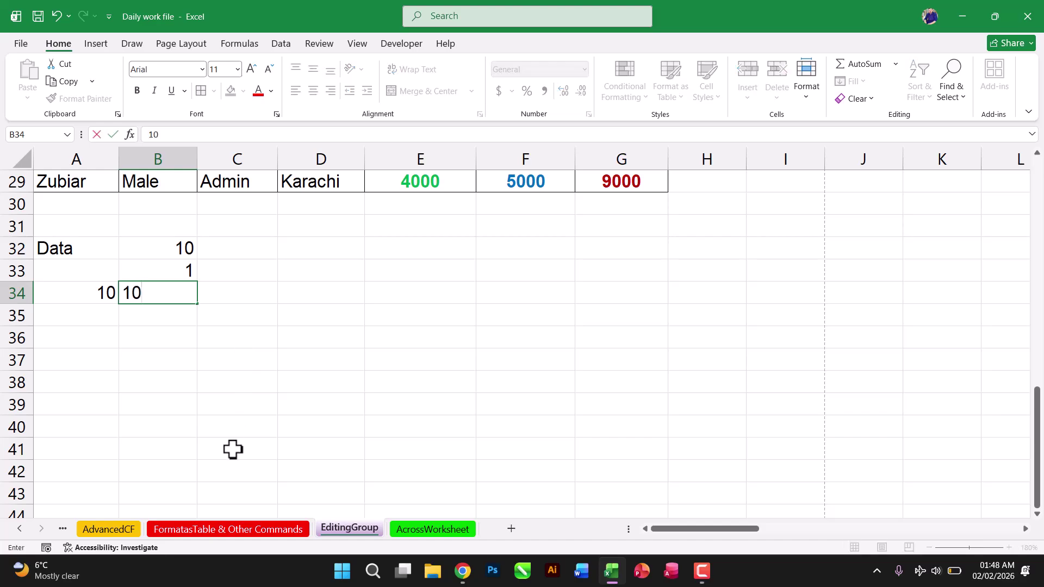
key("Return")
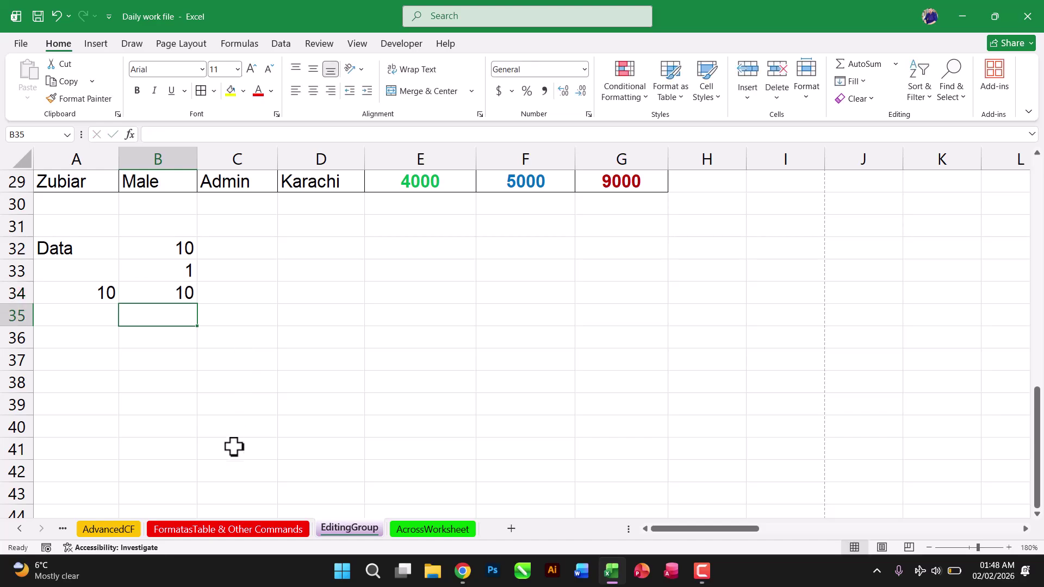
left_click(193, 295)
left_click(222, 300)
type("20")
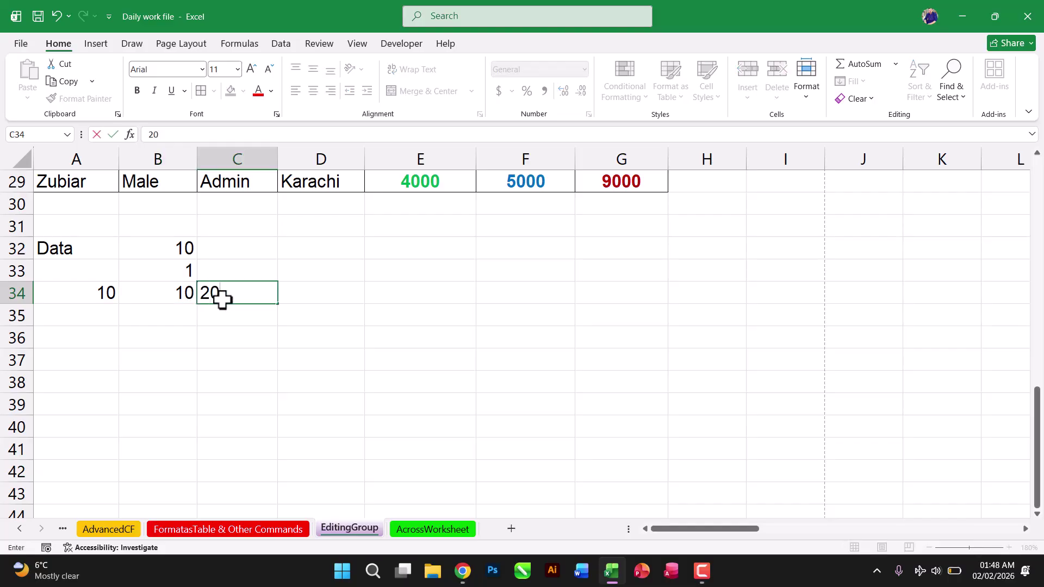
key("Return")
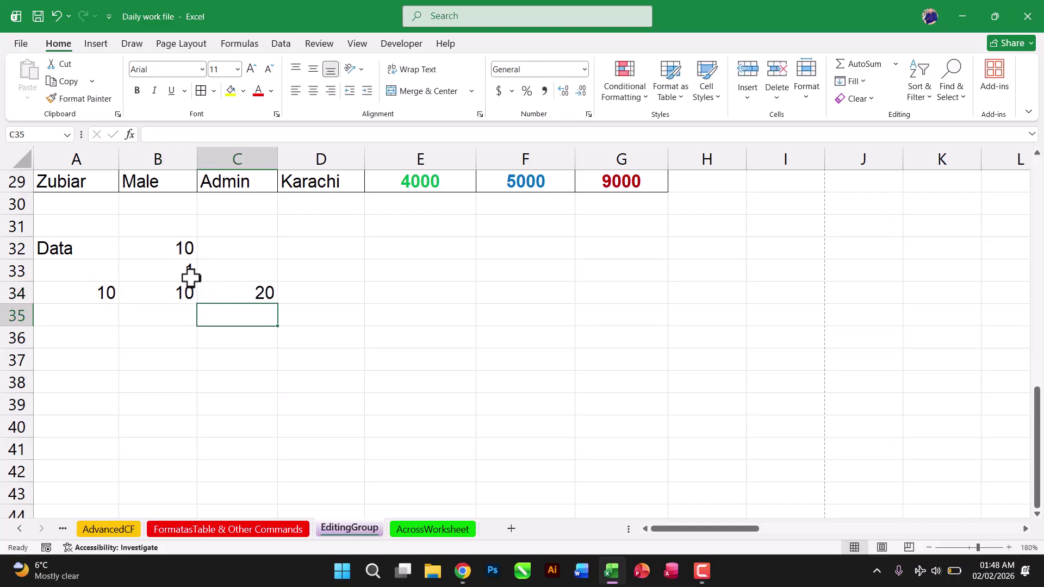
left_click_drag(181, 287, 258, 291)
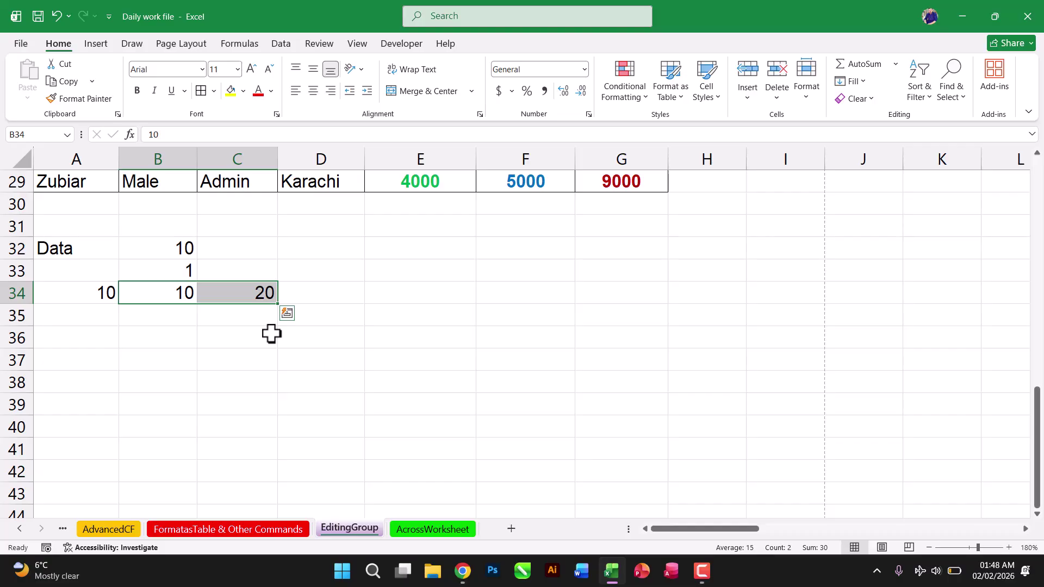
left_click_drag(281, 303, 654, 292)
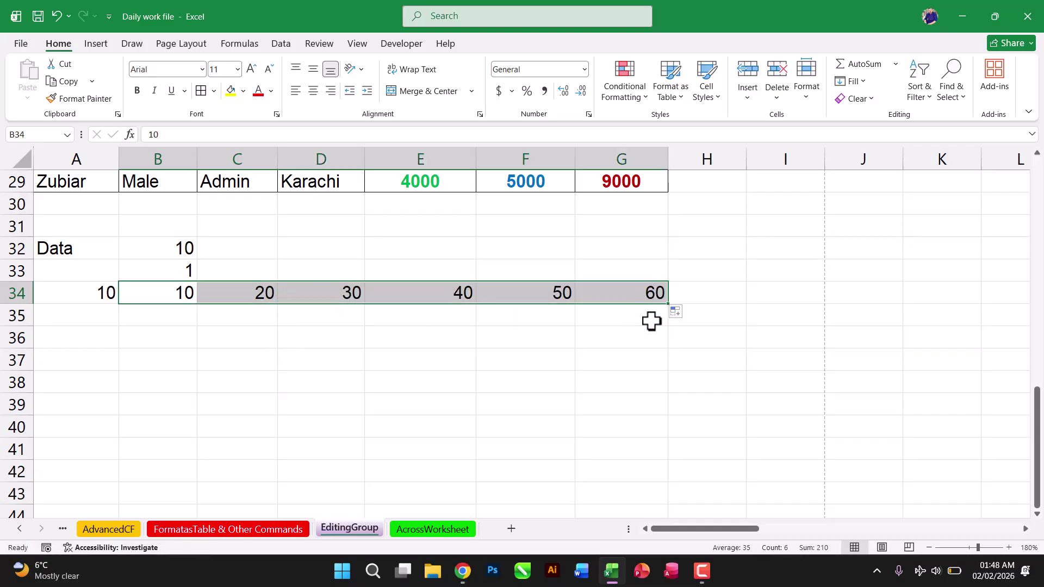
- Enter 1 in A35 and 2 in A36, and extend the series down the column to 6 in A40
left_click(88, 324)
type("1")
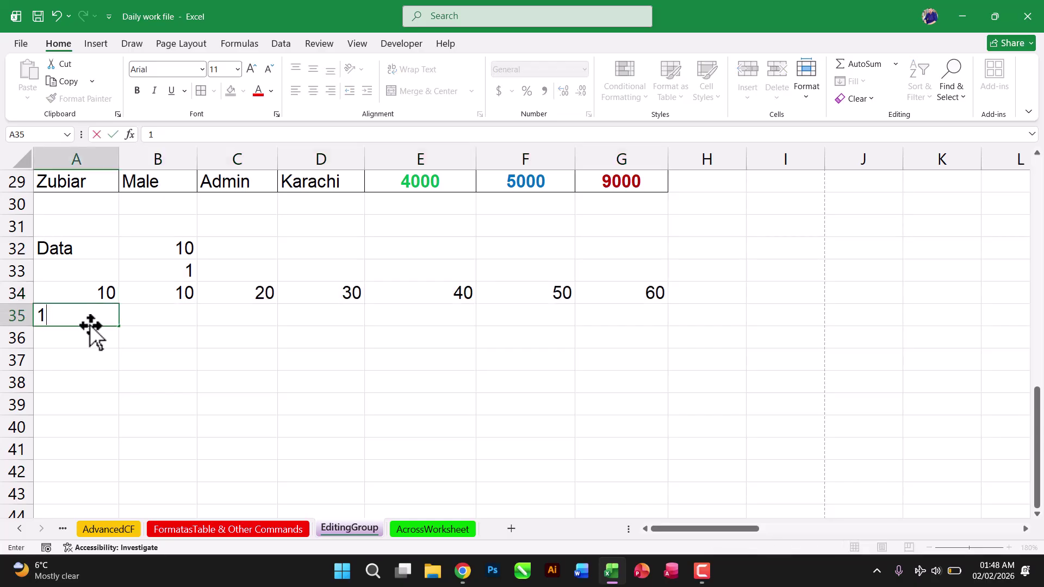
key("Return")
type("2")
key("Return")
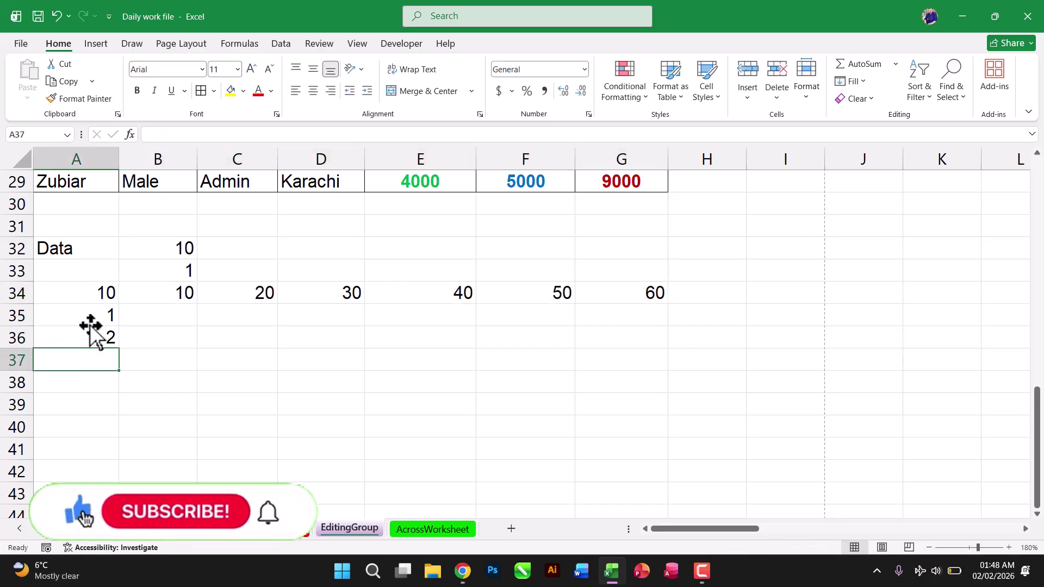
left_click_drag(89, 321, 107, 432)
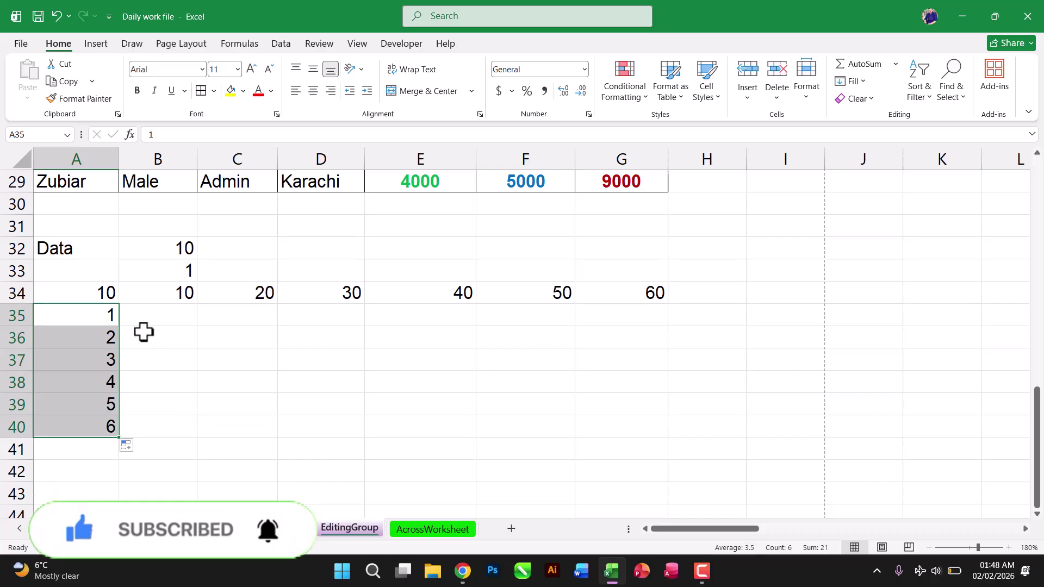
- Create a What-If data table over A34:G40 with B32 as row input cell and B33 as column input cell
left_click_drag(105, 293, 592, 418)
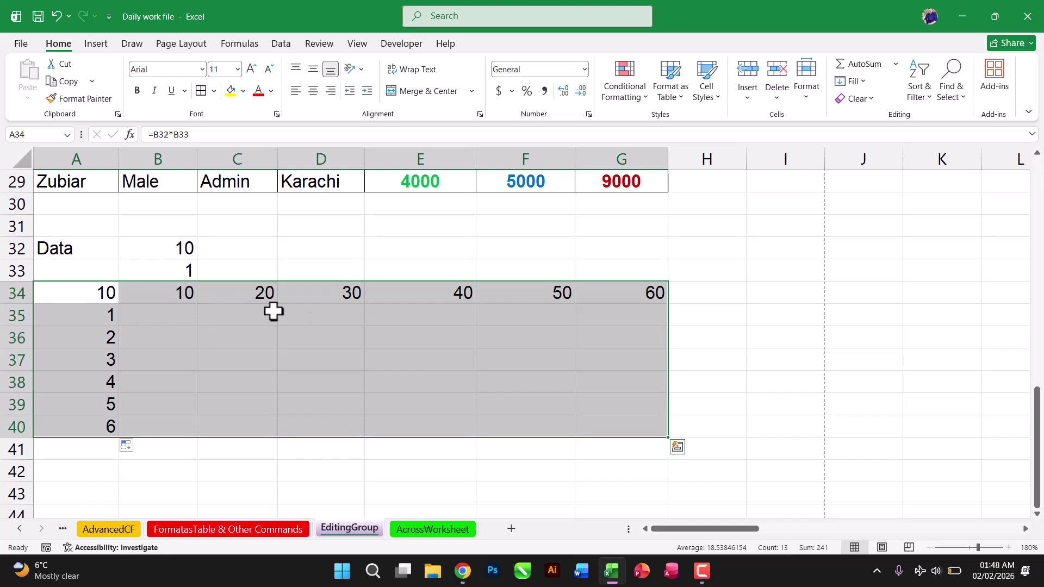
left_click(285, 46)
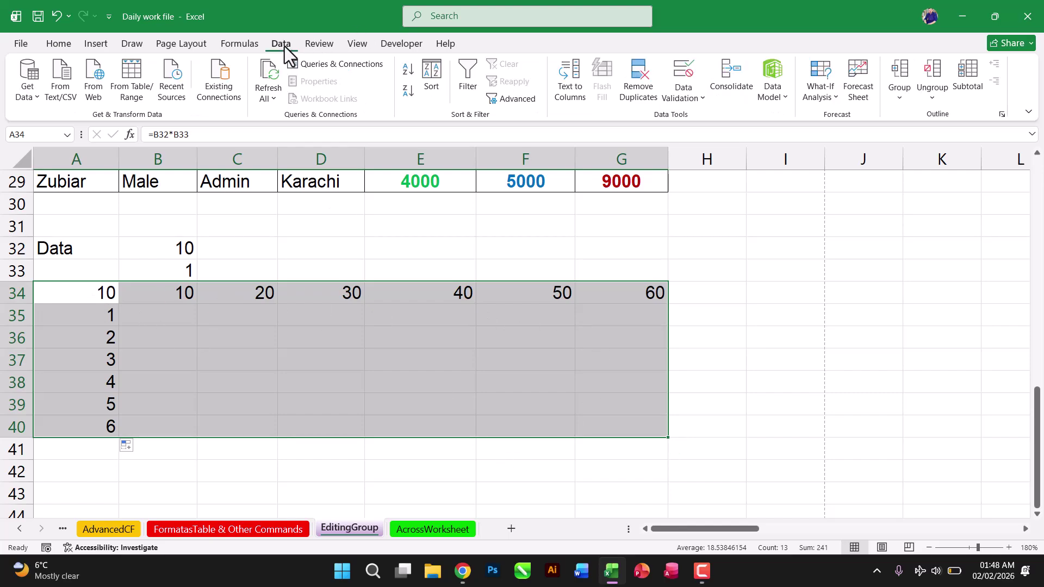
left_click(827, 97)
left_click(848, 158)
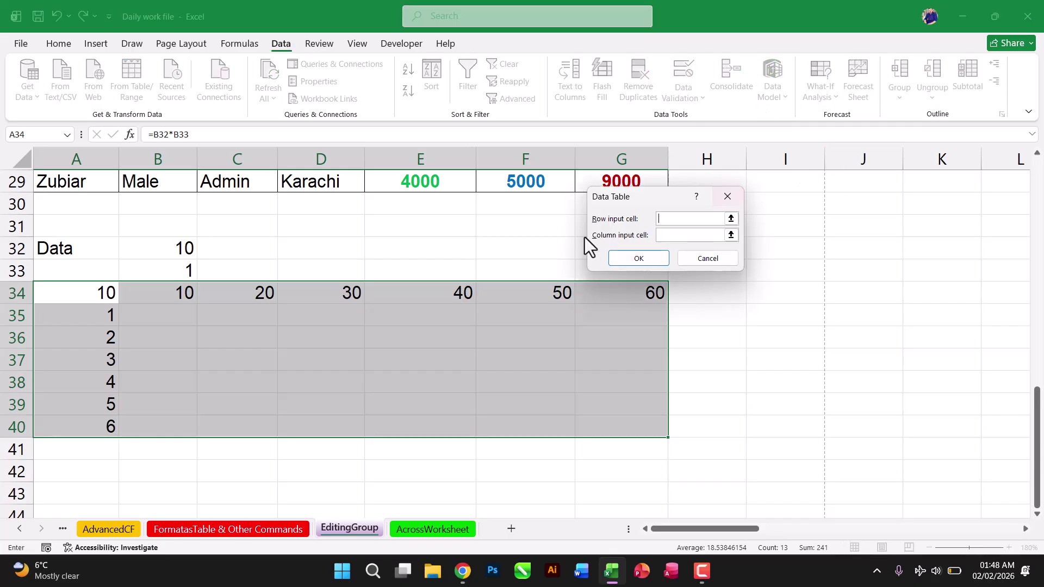
left_click(170, 248)
left_click(652, 237)
left_click(185, 271)
left_click(639, 259)
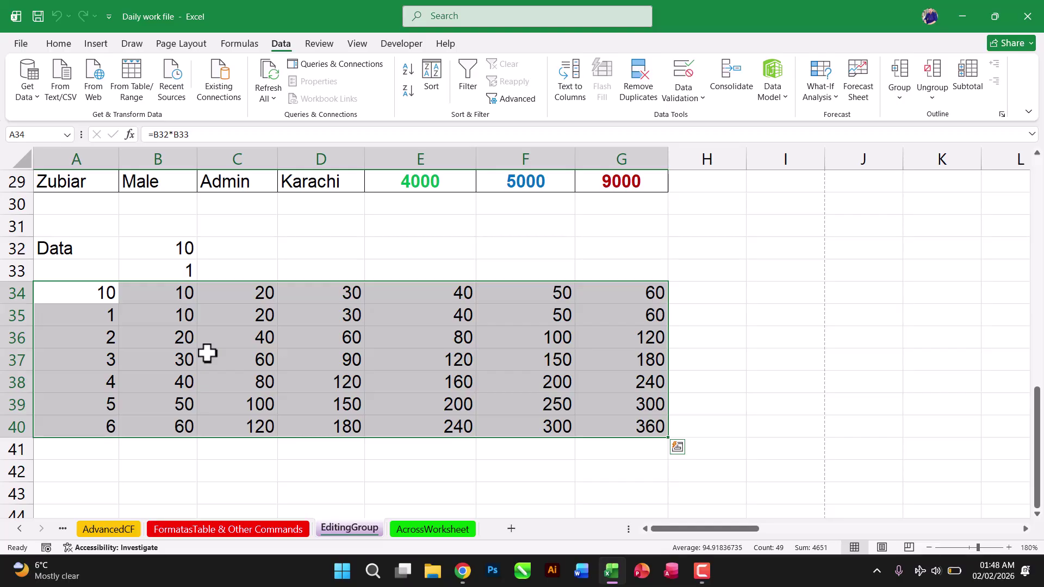
- From cell B35, select the whole data table using the Current array option of Go To Special
left_click(183, 314)
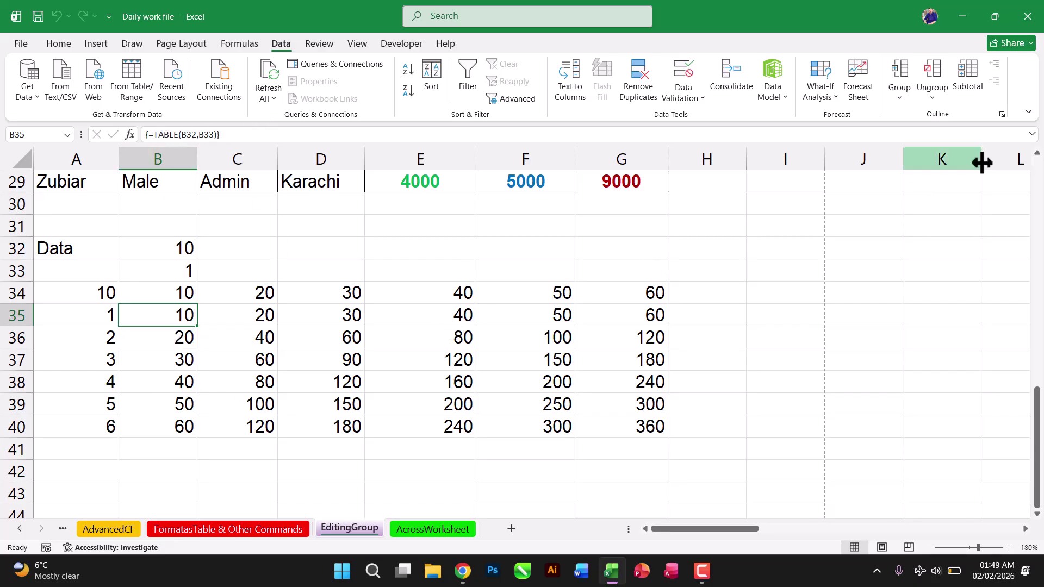
left_click(58, 44)
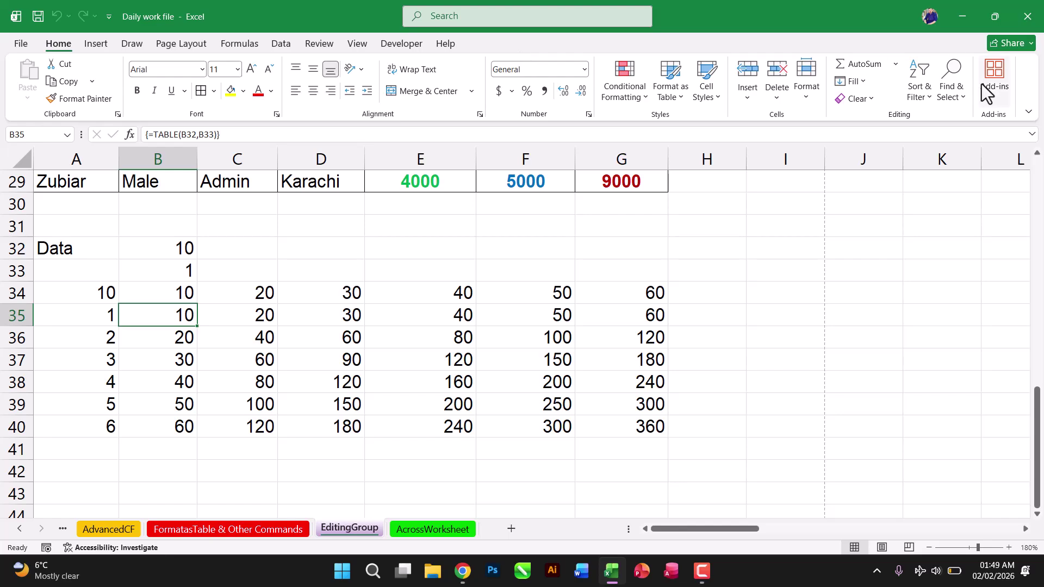
left_click(952, 81)
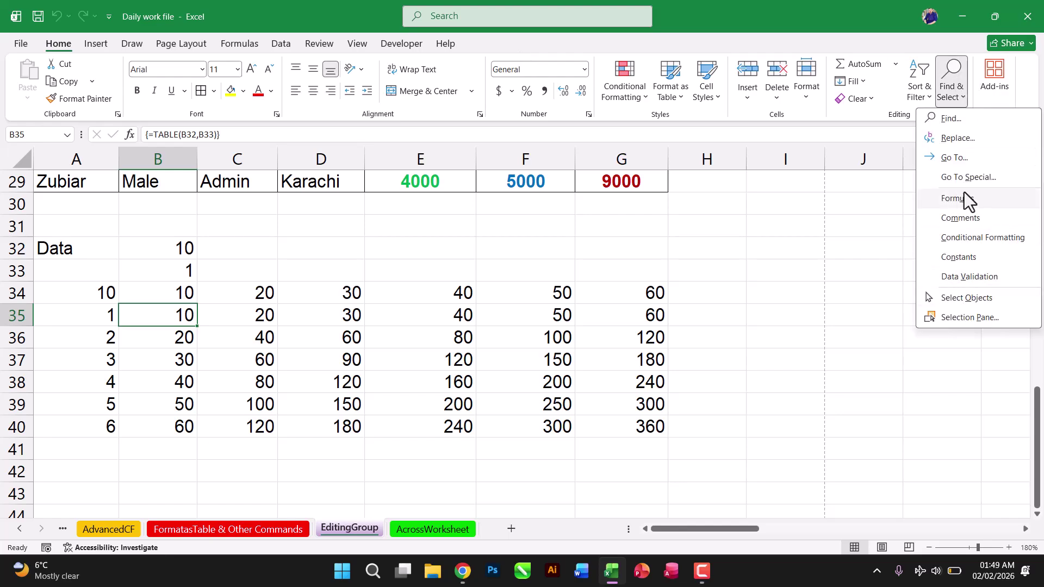
left_click(947, 181)
left_click(598, 282)
left_click(662, 332)
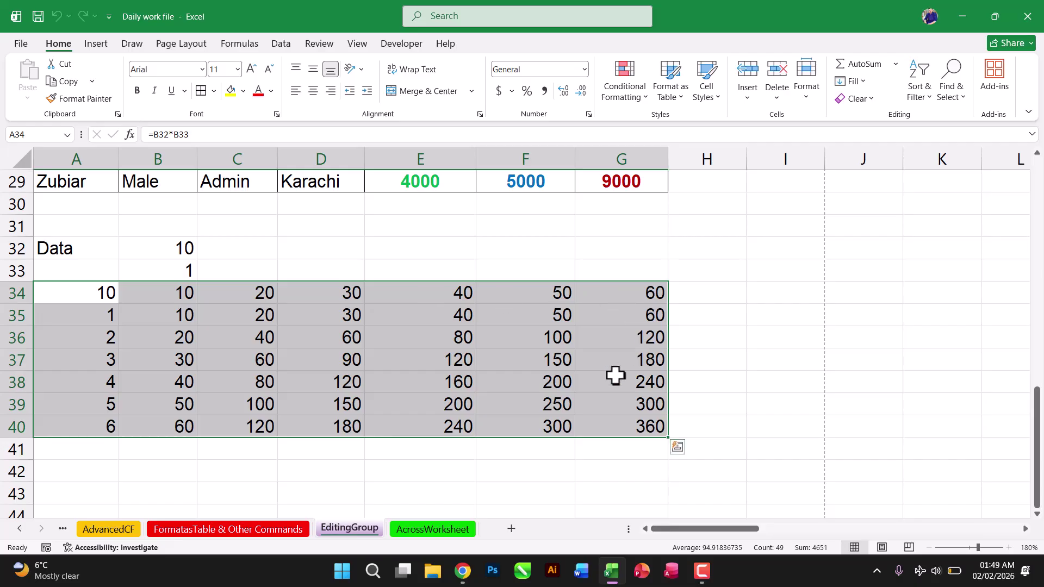
left_click(414, 342)
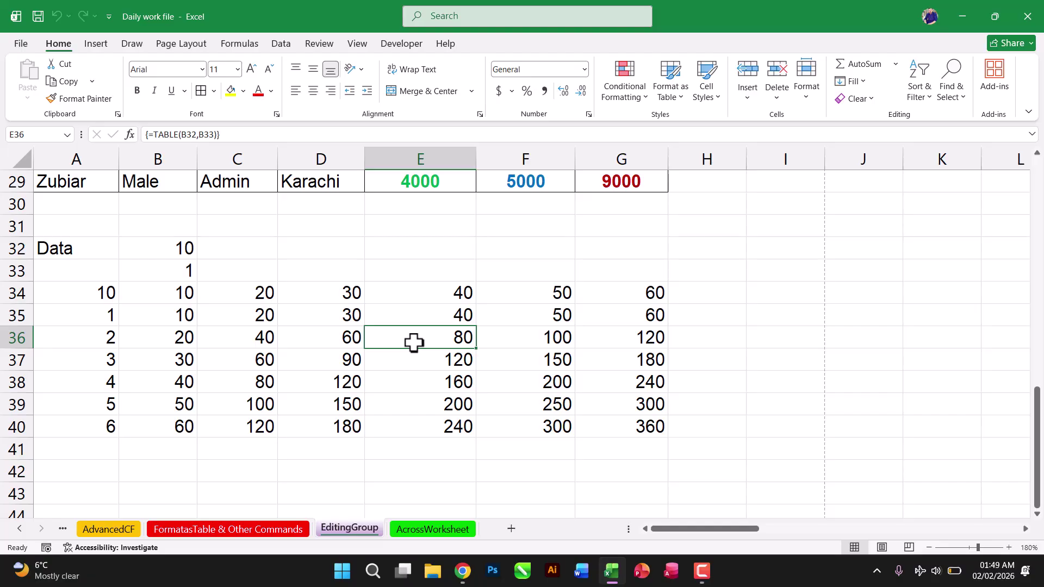
left_click(951, 79)
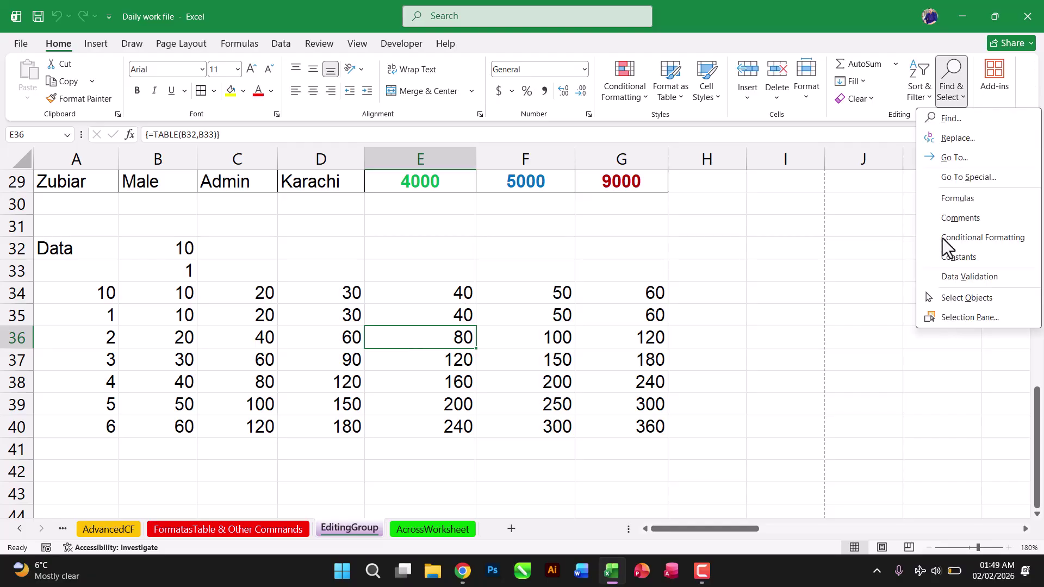
left_click(953, 180)
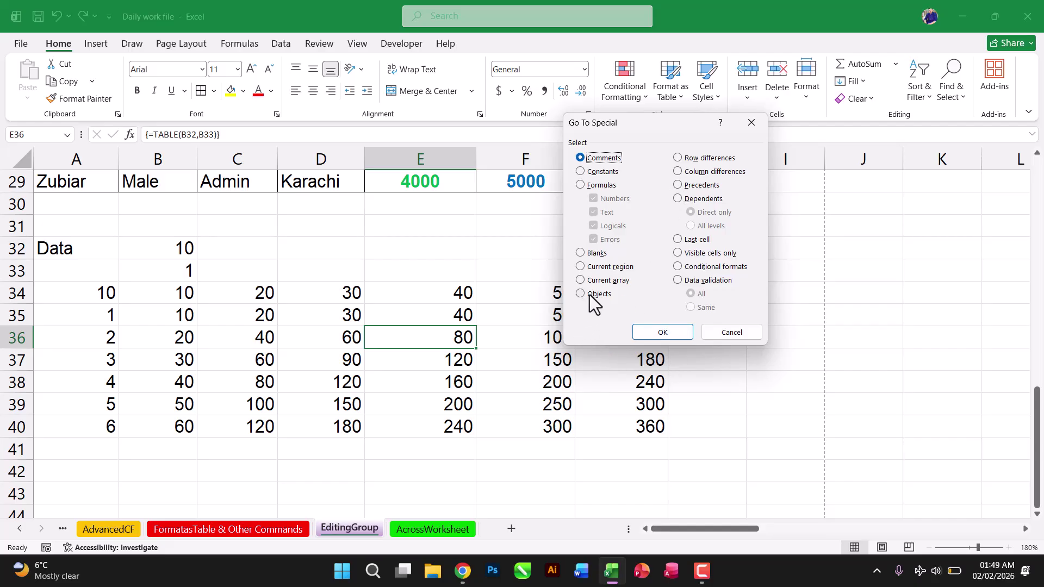
left_click(716, 334)
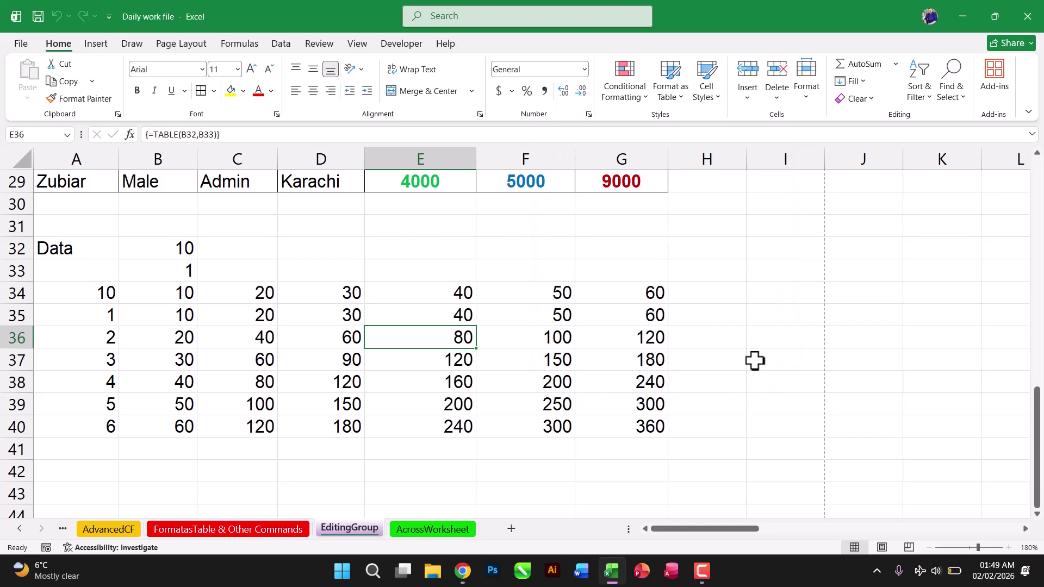
- Insert the picture house-on-the-lake-in-autumn-season-vector from the New Images folder on the Desktop
left_click_drag(1032, 444, 1032, 201)
left_click(1025, 529)
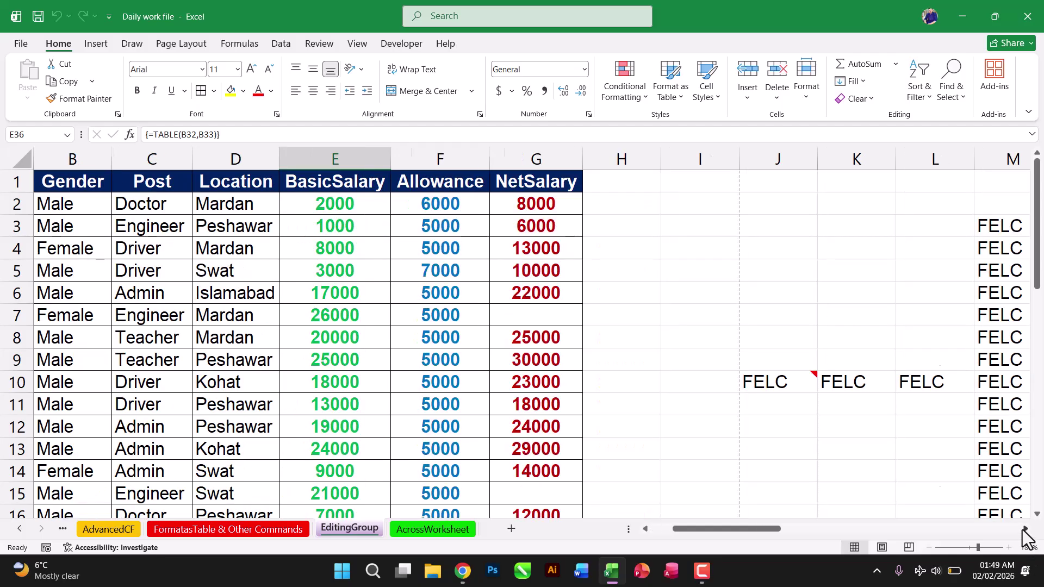
left_click(96, 44)
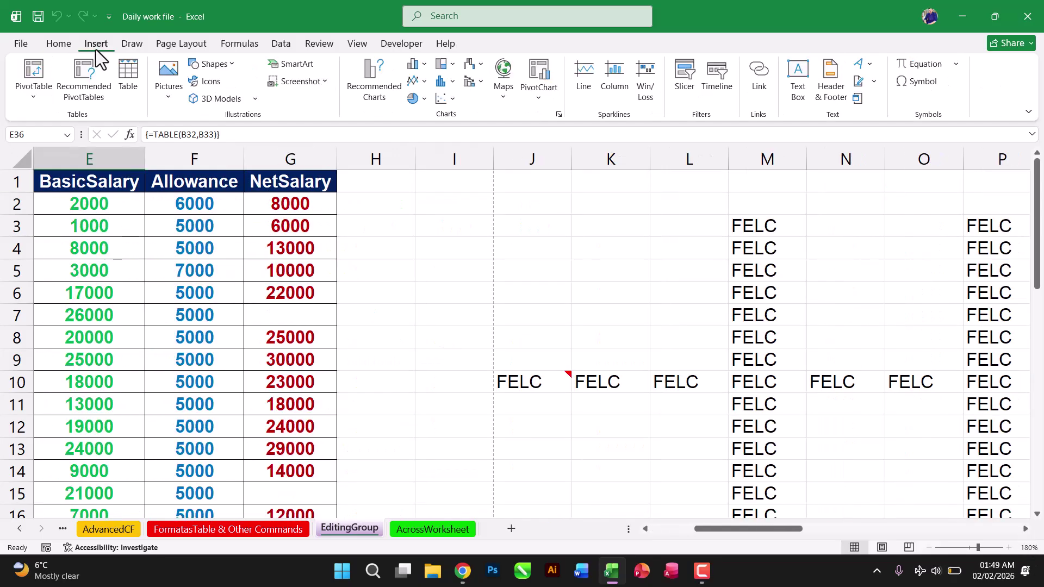
left_click(175, 87)
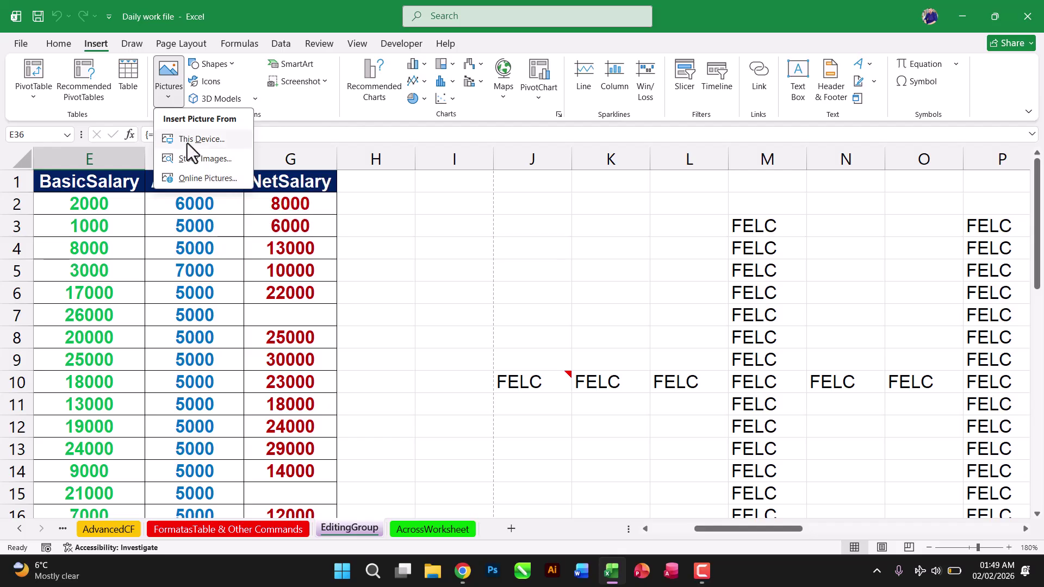
key("Escape")
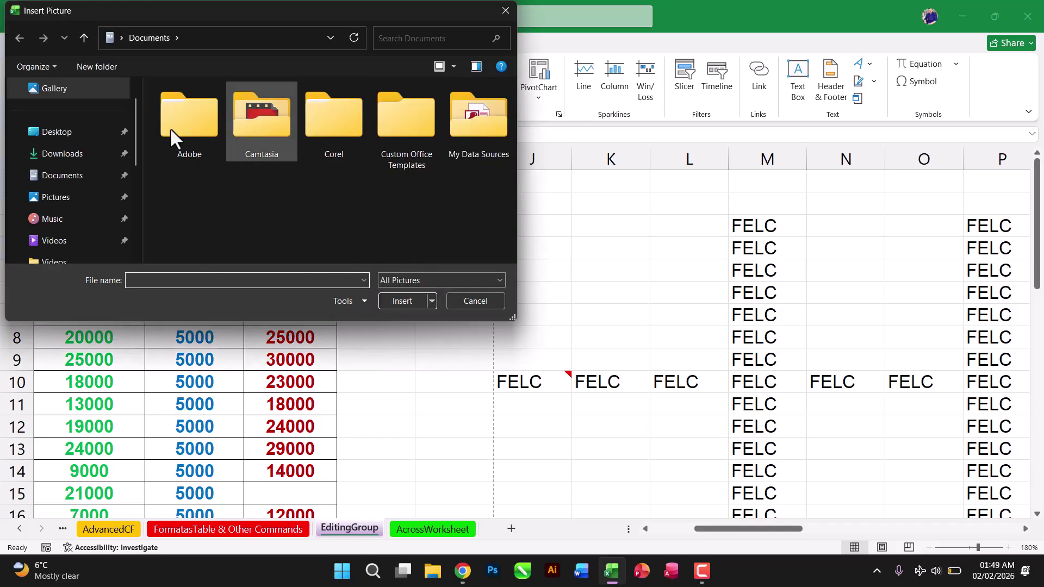
left_click(54, 133)
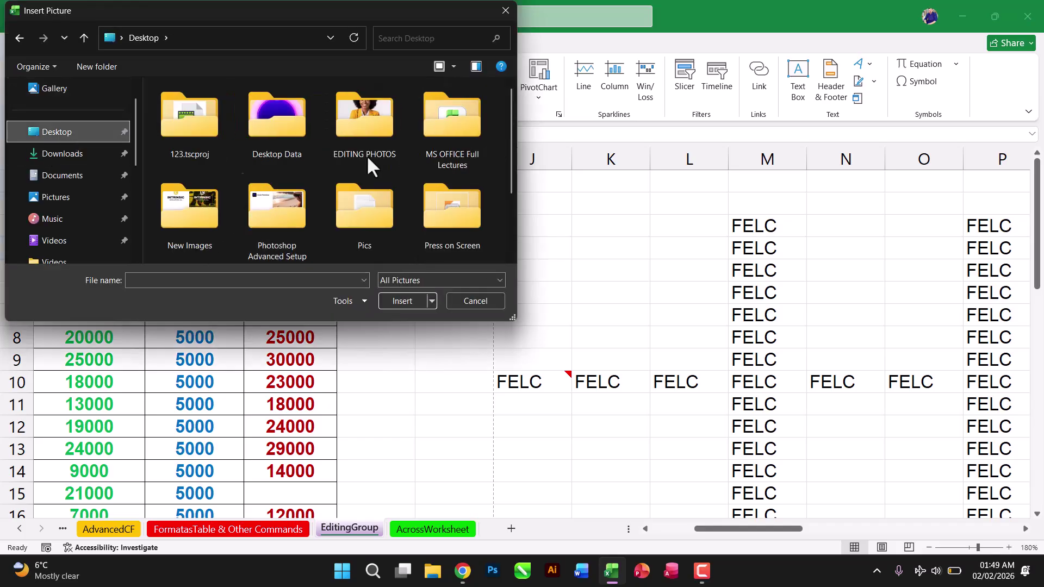
scroll(358, 179, "down", 2)
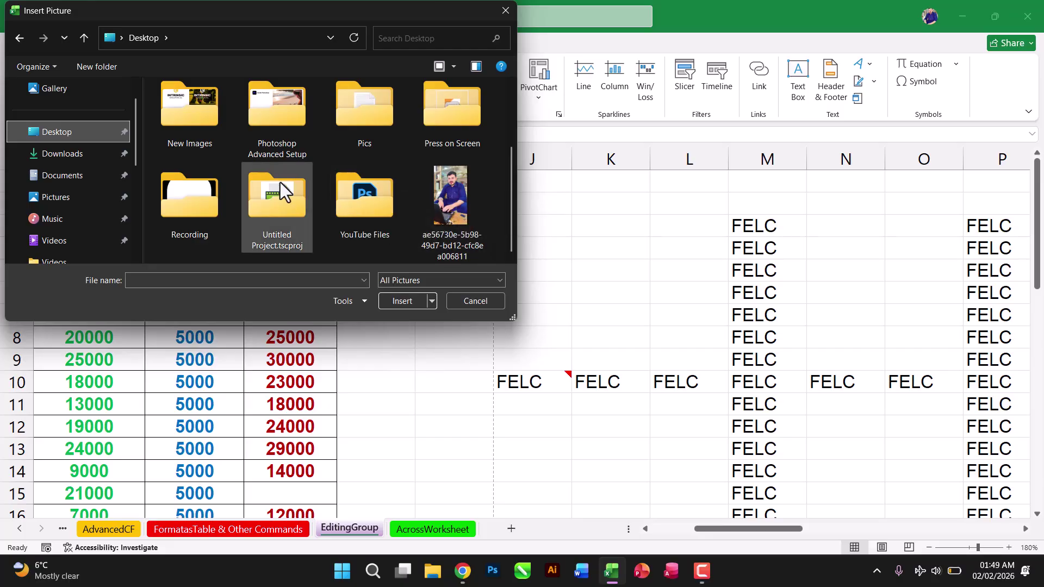
scroll(289, 136, "up", 2)
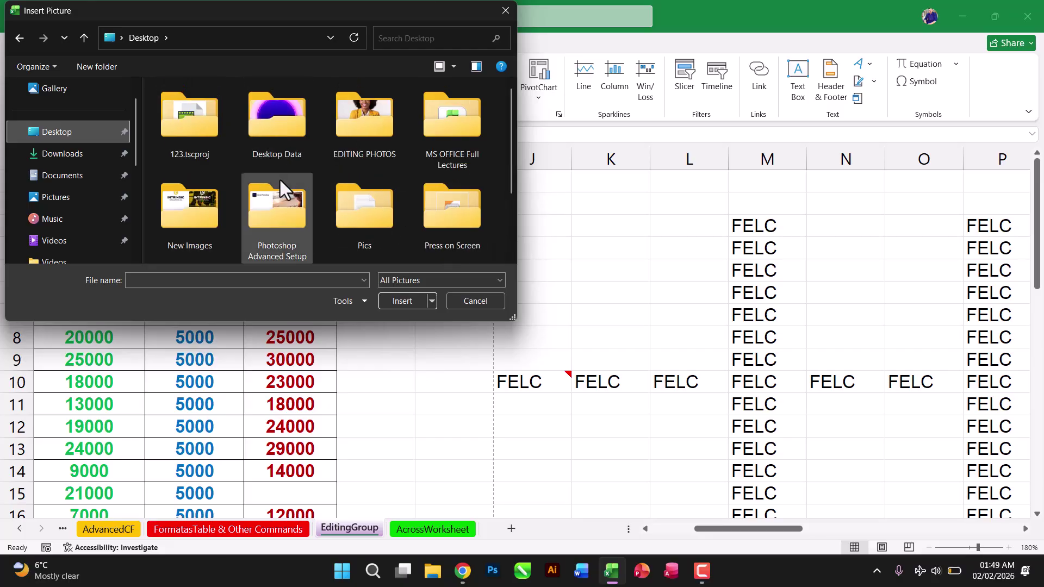
double_click(202, 205)
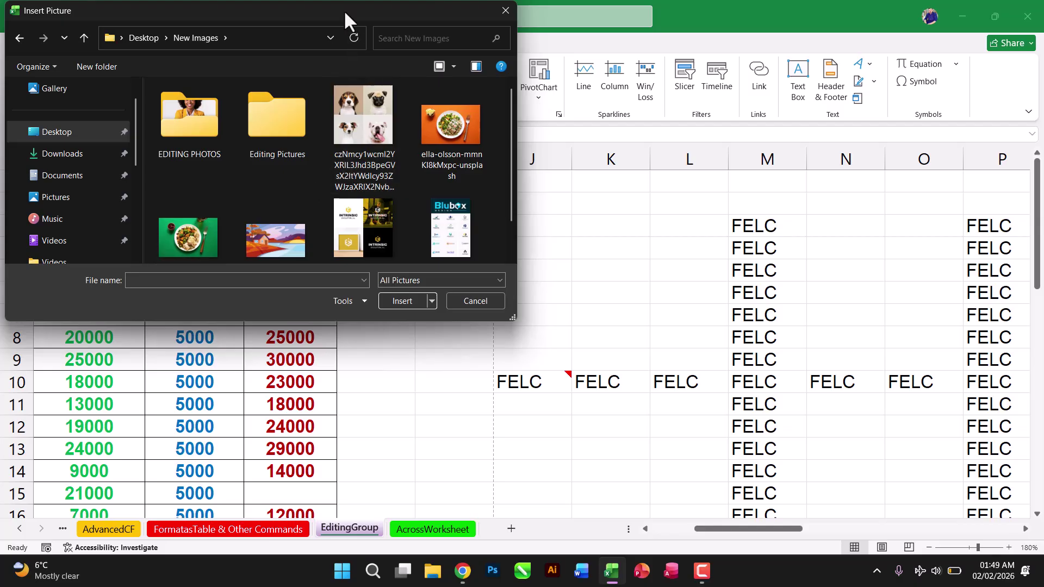
double_click(346, 8)
left_click(554, 153)
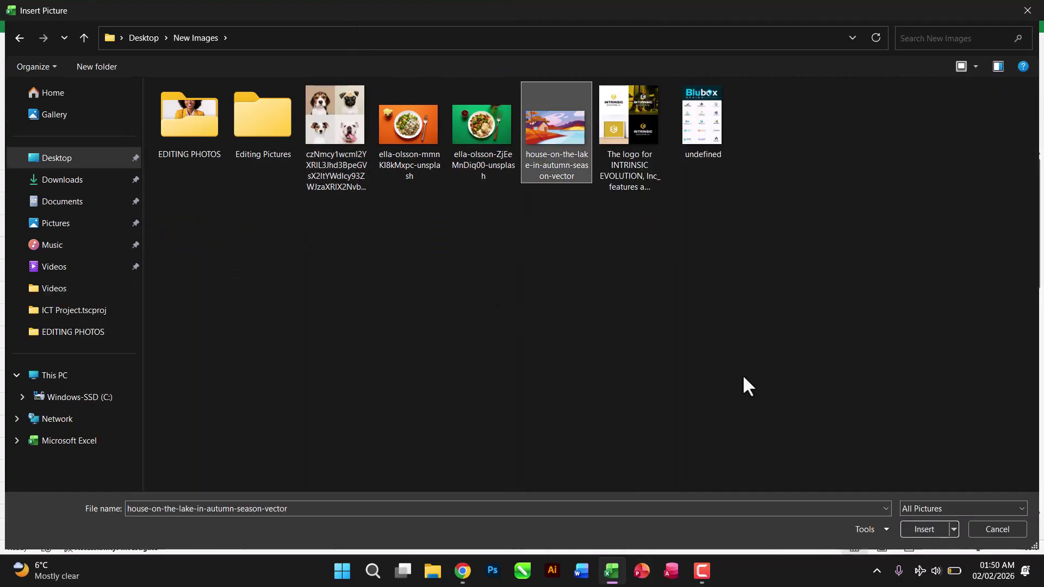
left_click(941, 534)
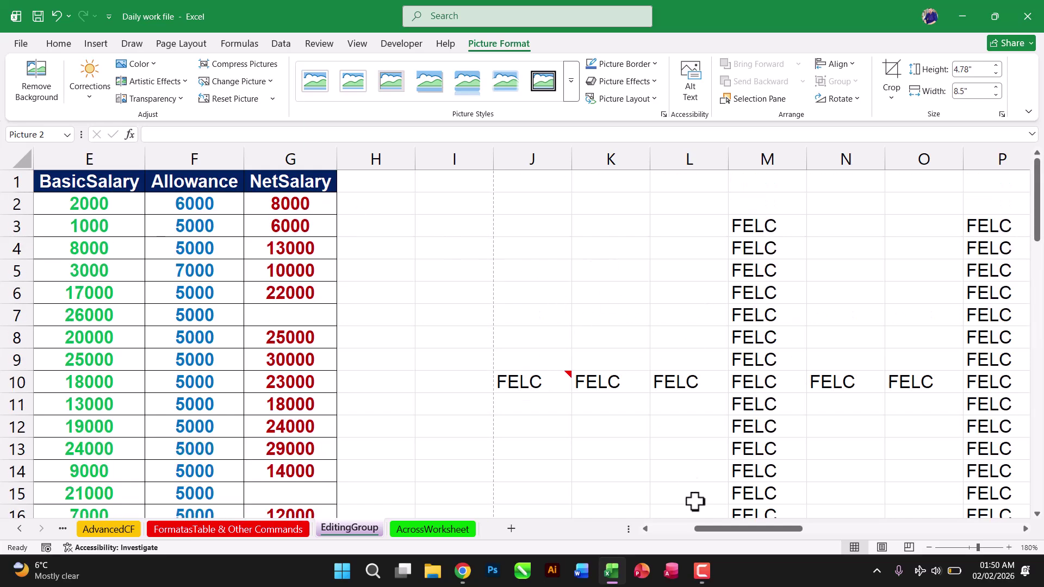
- Shrink the house picture to about 0.95 inches high and 1.69 inches wide
left_click_drag(713, 531, 401, 490)
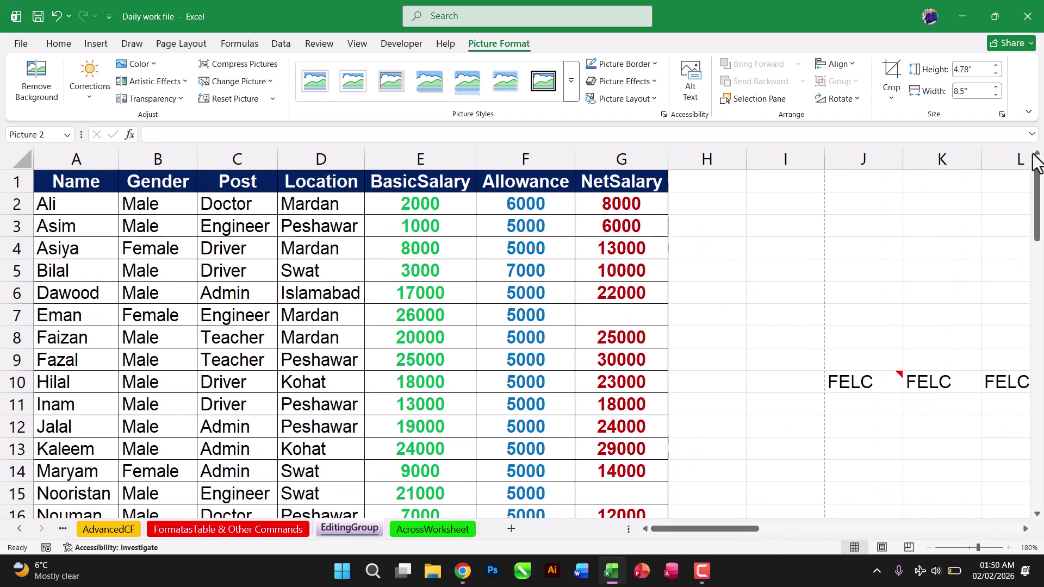
left_click_drag(1038, 205, 1038, 357)
left_click_drag(850, 473, 664, 298)
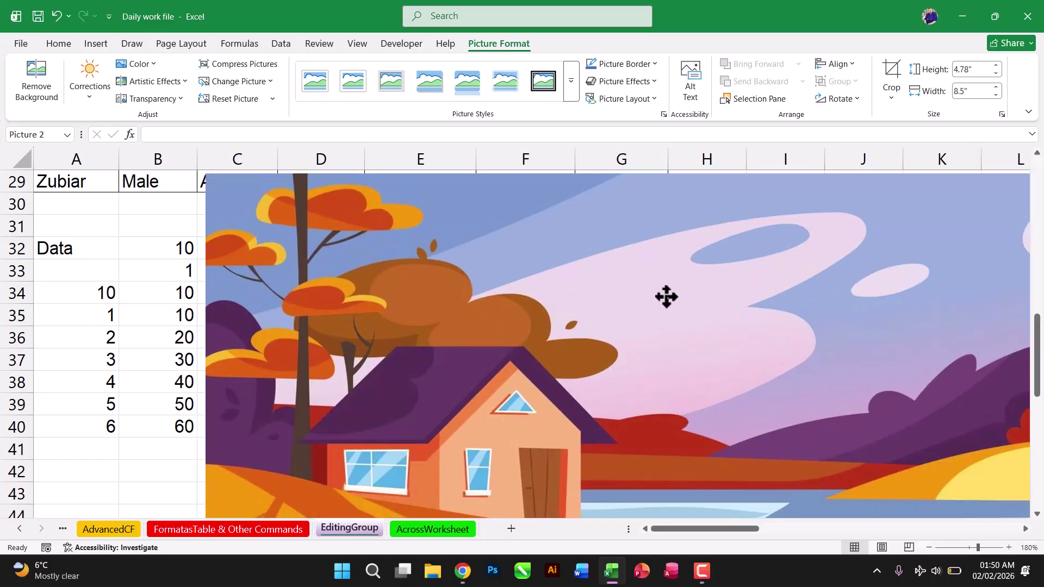
left_click_drag(530, 285, 555, 322)
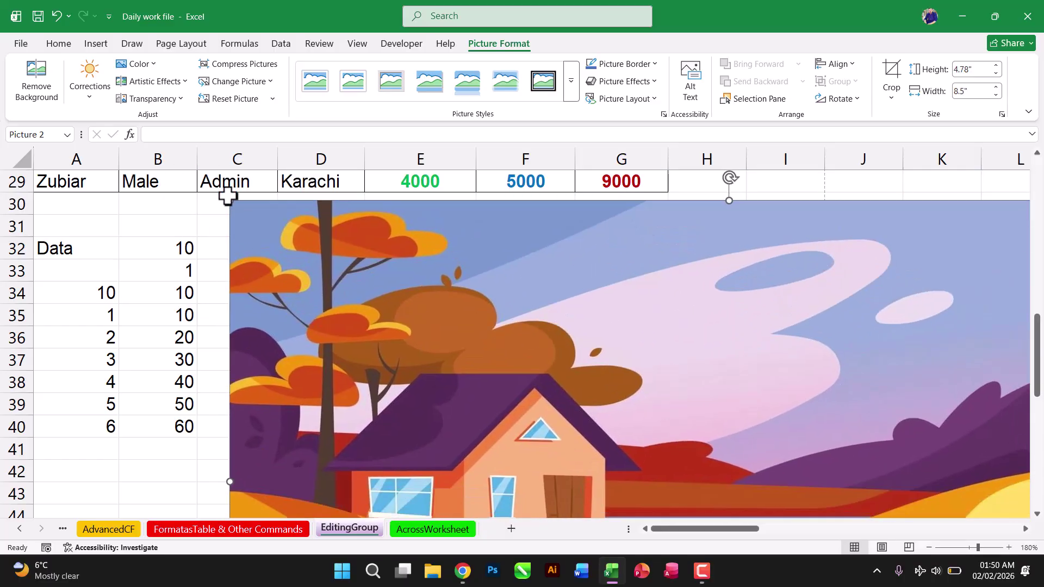
left_click_drag(224, 201, 652, 438)
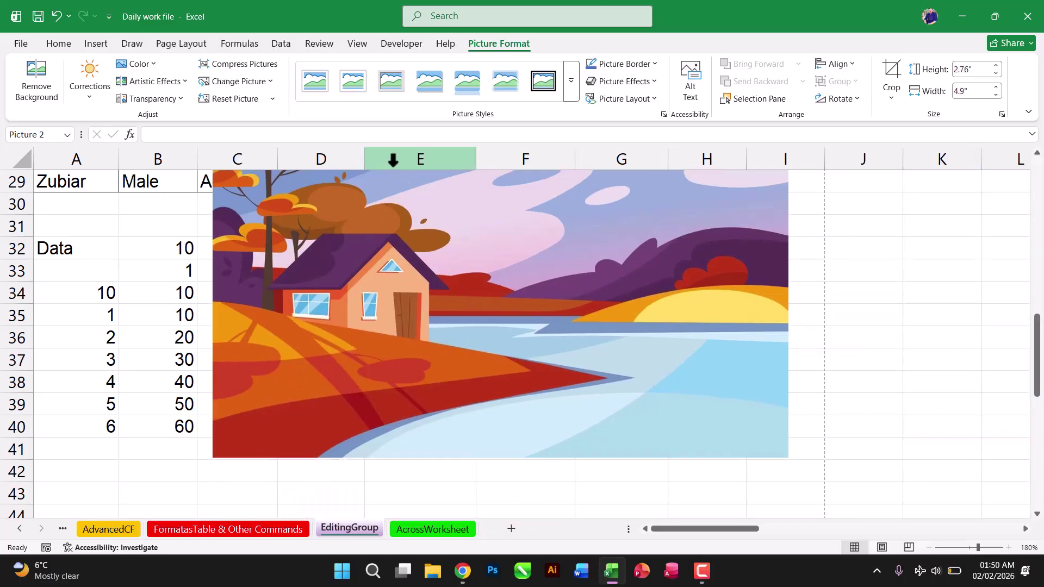
left_click(333, 226)
left_click_drag(815, 513, 377, 218)
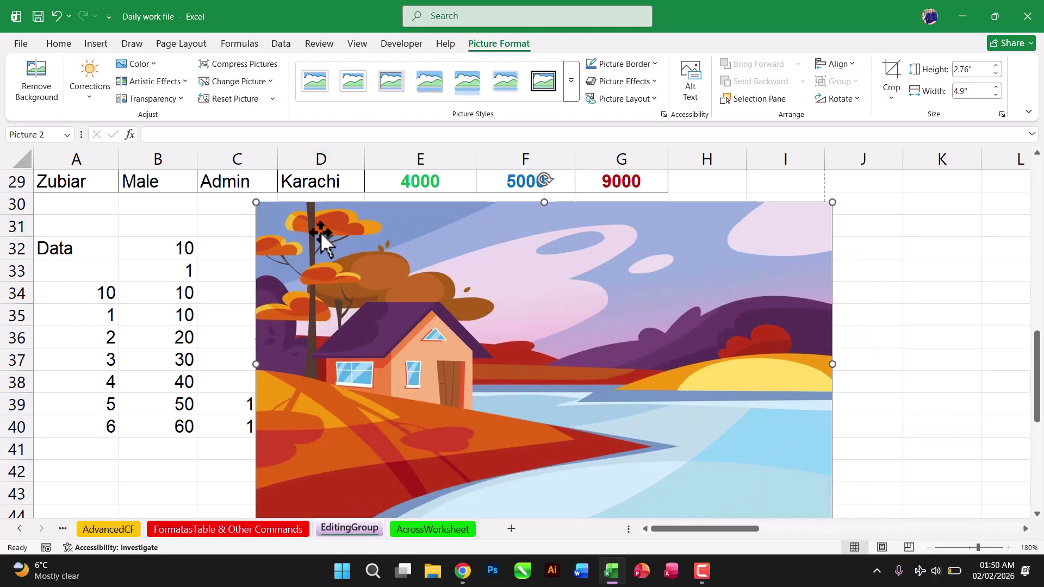
left_click_drag(262, 201, 636, 411)
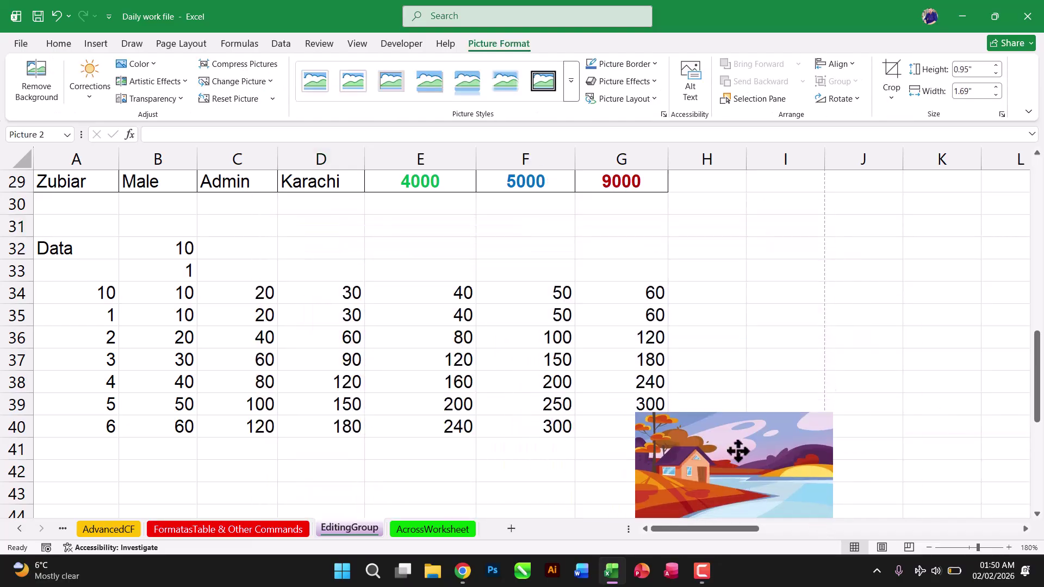
- Move the house picture up beside the salary table's first rows, over about H2:J6
left_click_drag(736, 474, 807, 264)
left_click_drag(1036, 375, 1000, 297)
left_click_drag(844, 514, 822, 205)
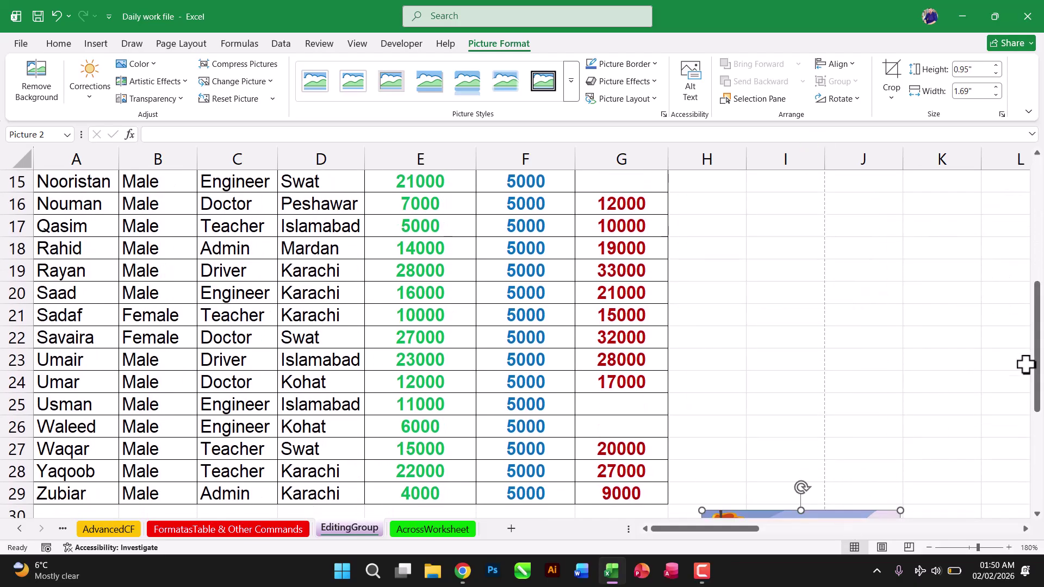
mouse_move(1037, 375)
left_mouse_down()
mouse_move(1036, 359)
mouse_move(1036, 375)
left_mouse_up()
left_click_drag(881, 512, 882, 334)
left_click_drag(873, 386, 899, 214)
left_click_drag(1037, 326, 1040, 247)
left_click_drag(862, 396, 863, 222)
left_click_drag(1037, 283, 1038, 239)
left_click_drag(850, 349, 820, 236)
- Insert the picture DESIGN from the Video Editing Assets folder inside YouTube Files on the Desktop
scroll(1027, 535, "right", 5)
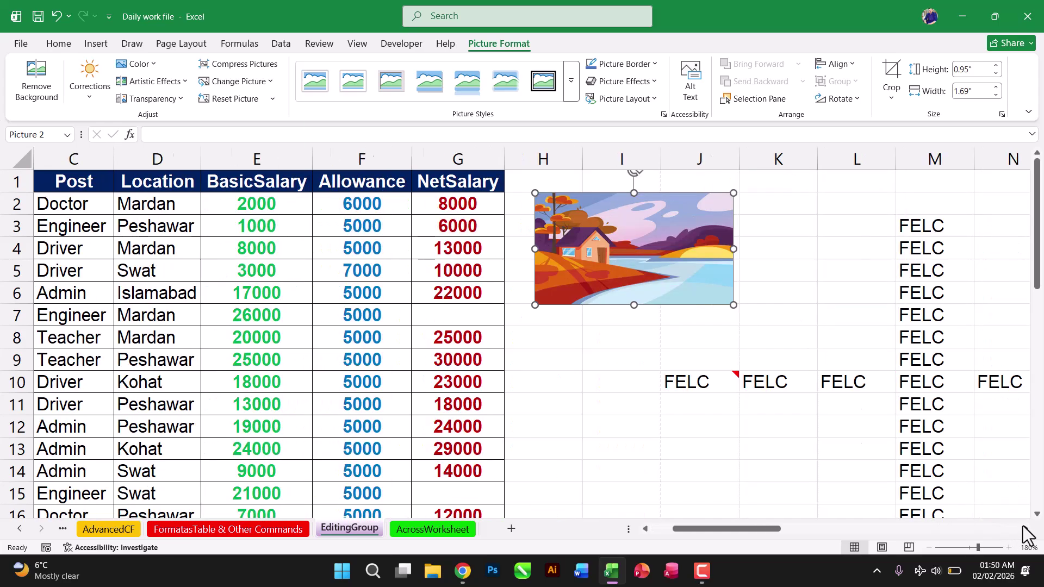
left_click(58, 43)
left_click(95, 45)
left_click(169, 87)
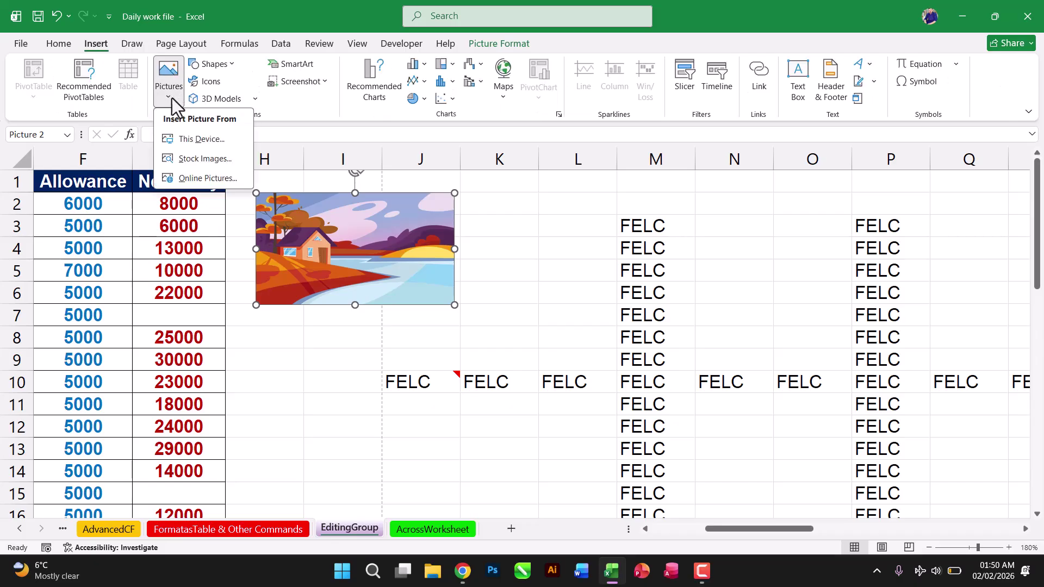
left_click(187, 139)
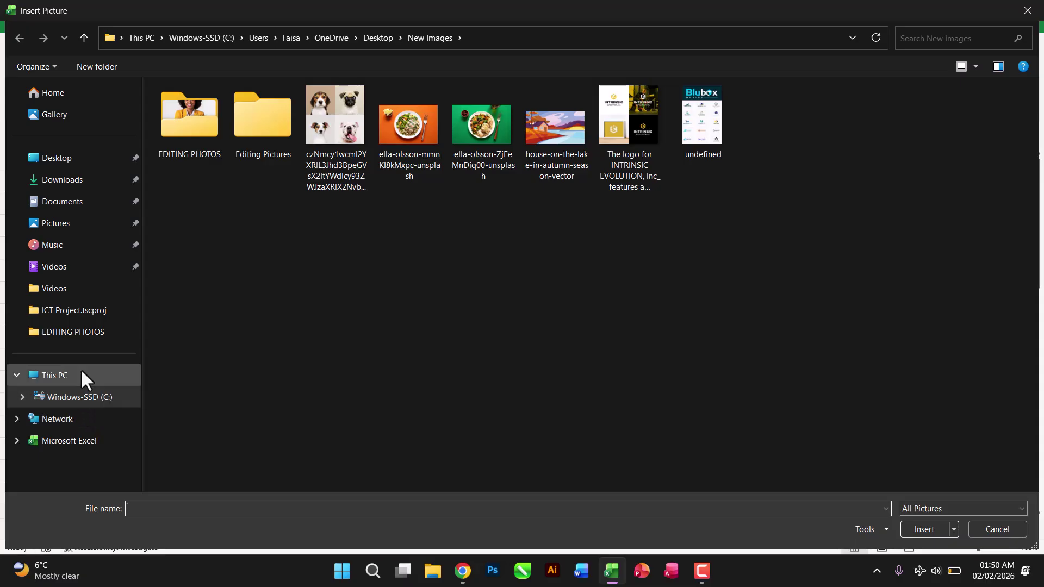
left_click(65, 160)
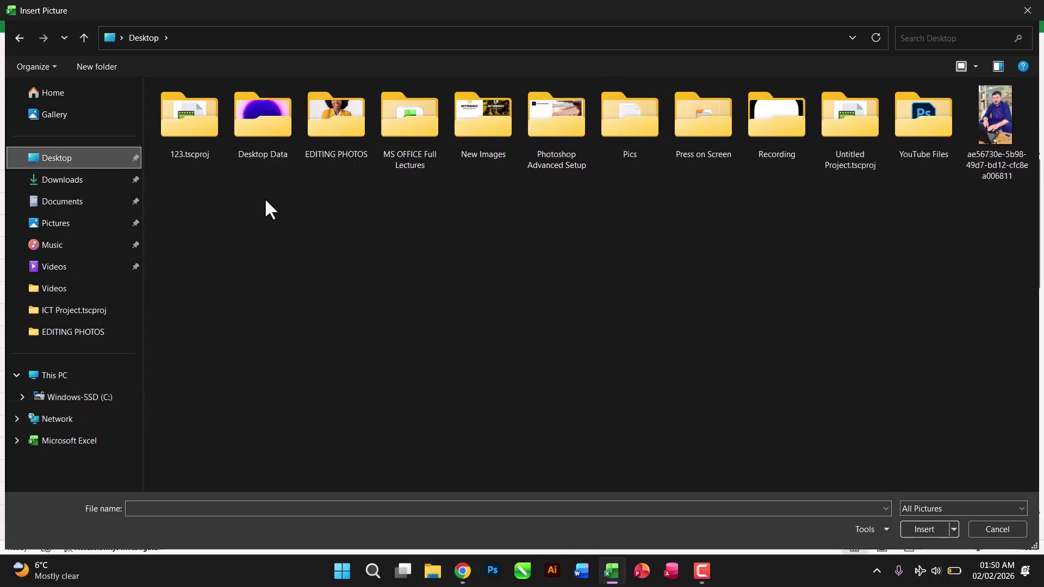
double_click(905, 150)
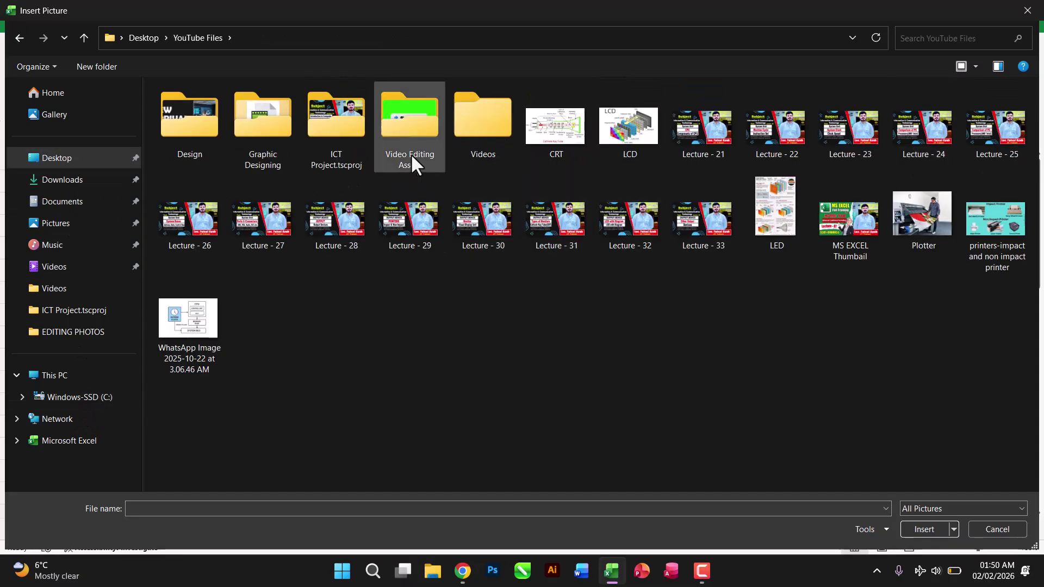
left_click(399, 139)
double_click(399, 138)
left_click(192, 135)
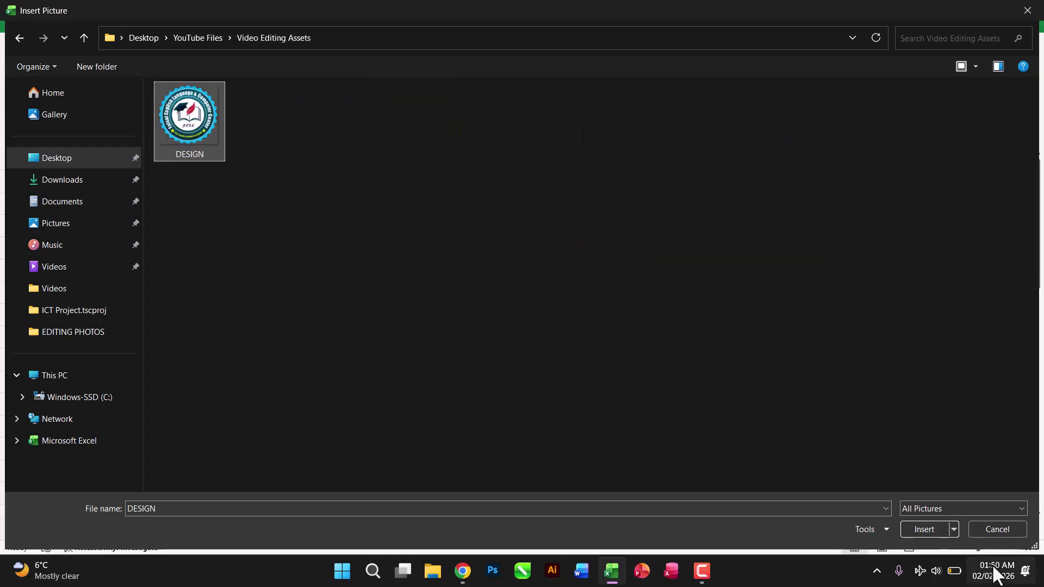
left_click(919, 531)
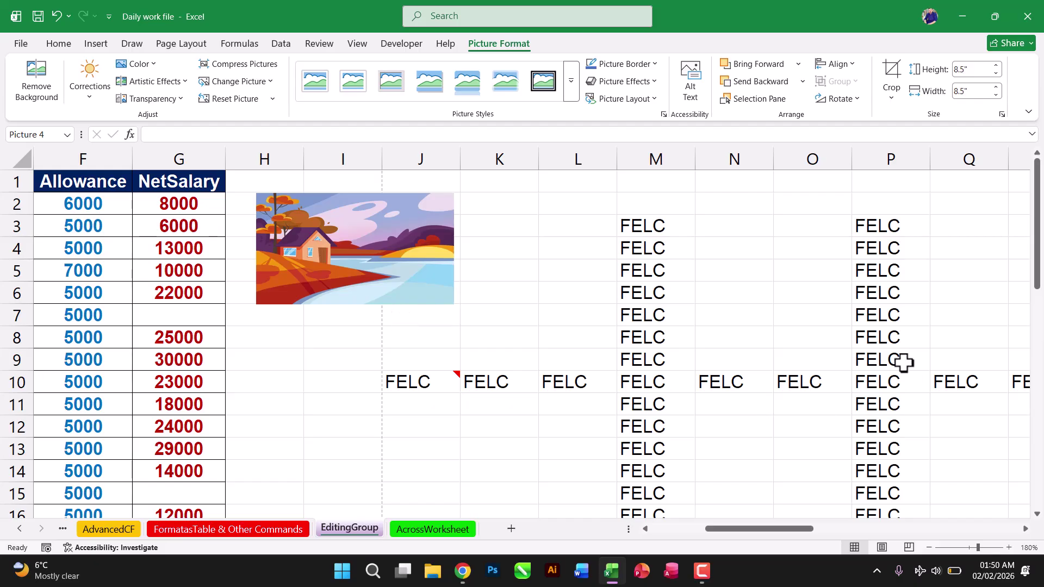
- Scale the round logo picture down to about 5.69 inches square and reposition it below row 30
left_click_drag(1036, 283, 1036, 457)
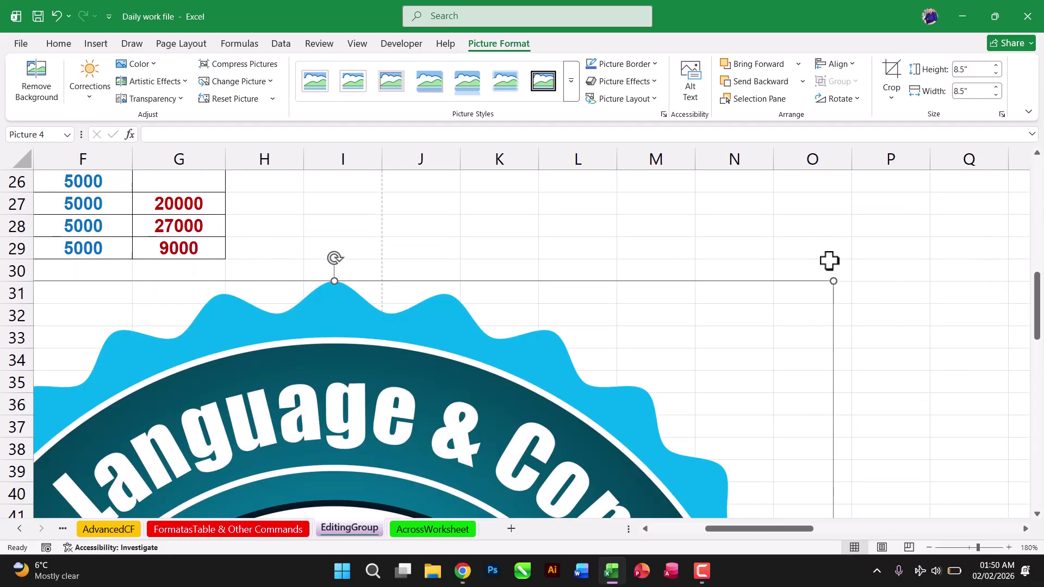
left_click_drag(835, 281, 483, 459)
left_click_drag(356, 513, 615, 280)
left_click_drag(925, 221, 621, 375)
left_click_drag(493, 456, 542, 350)
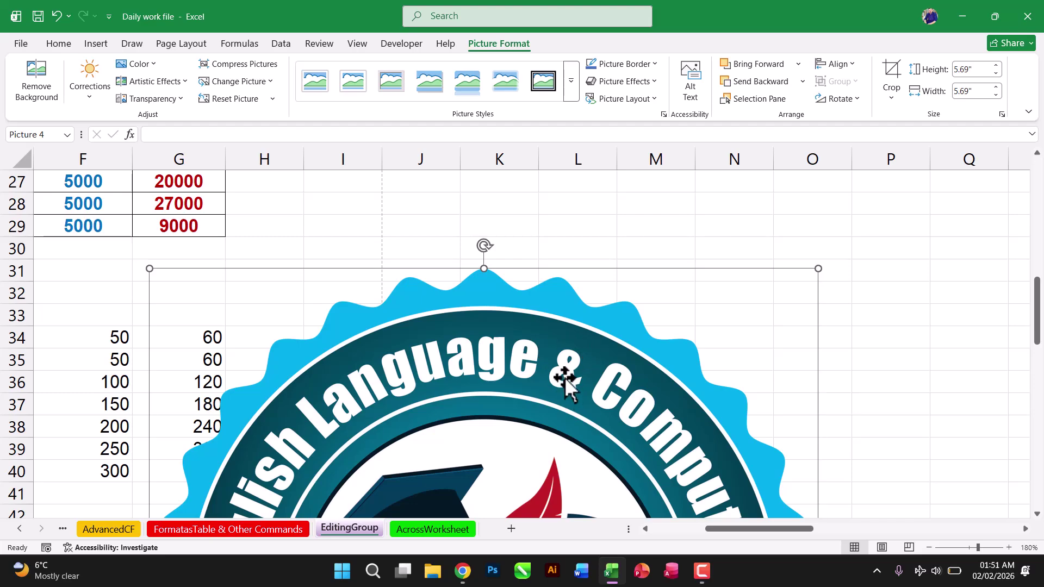
- Set the round logo picture's height to 1 inch
left_click(956, 70)
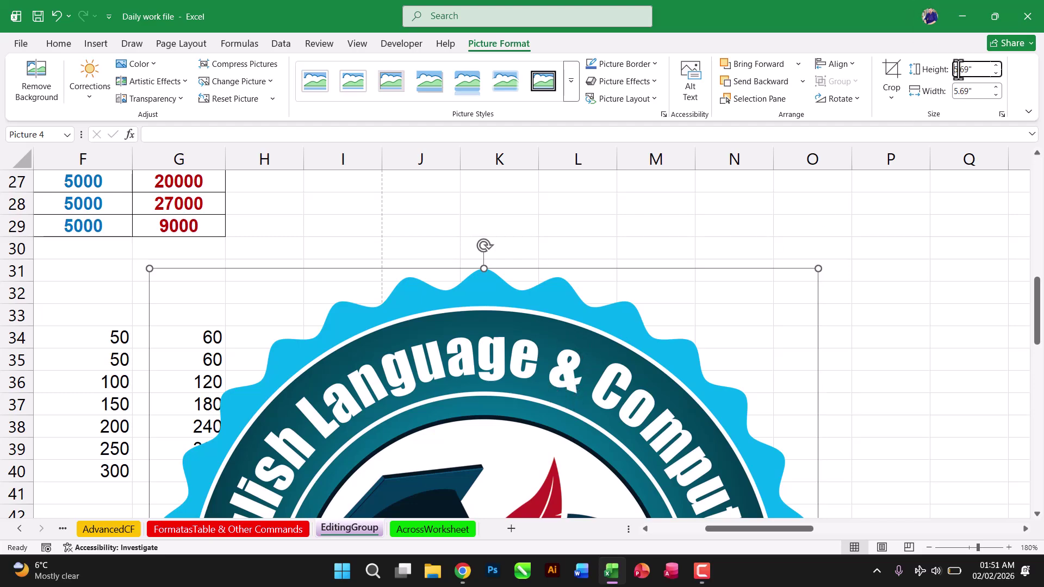
left_click_drag(975, 69, 940, 69)
key("Return")
- Move the round logo up beside the house picture, over about K2:L6
left_click_drag(256, 332, 462, 242)
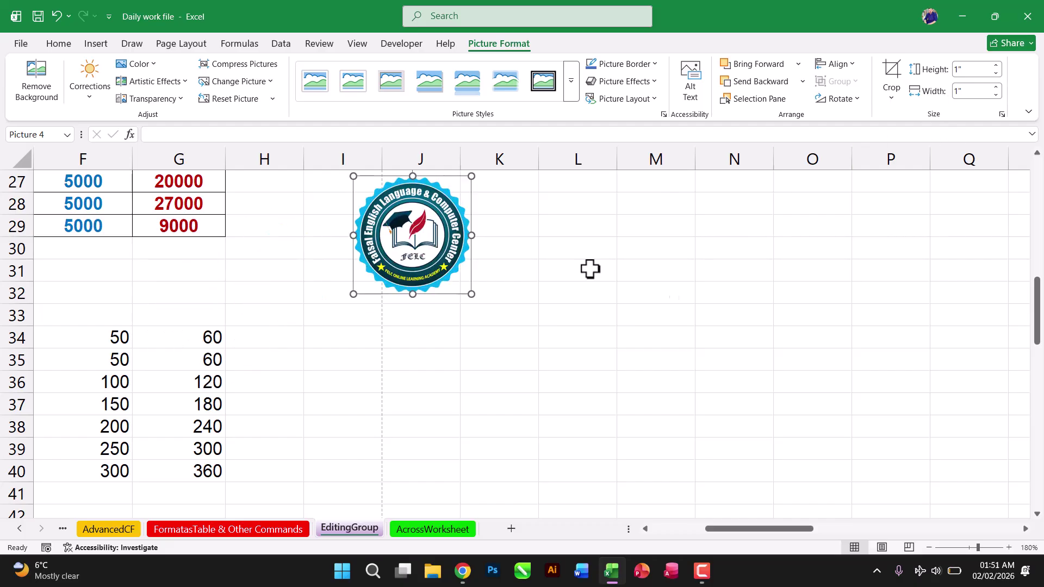
left_click_drag(1037, 311, 1036, 249)
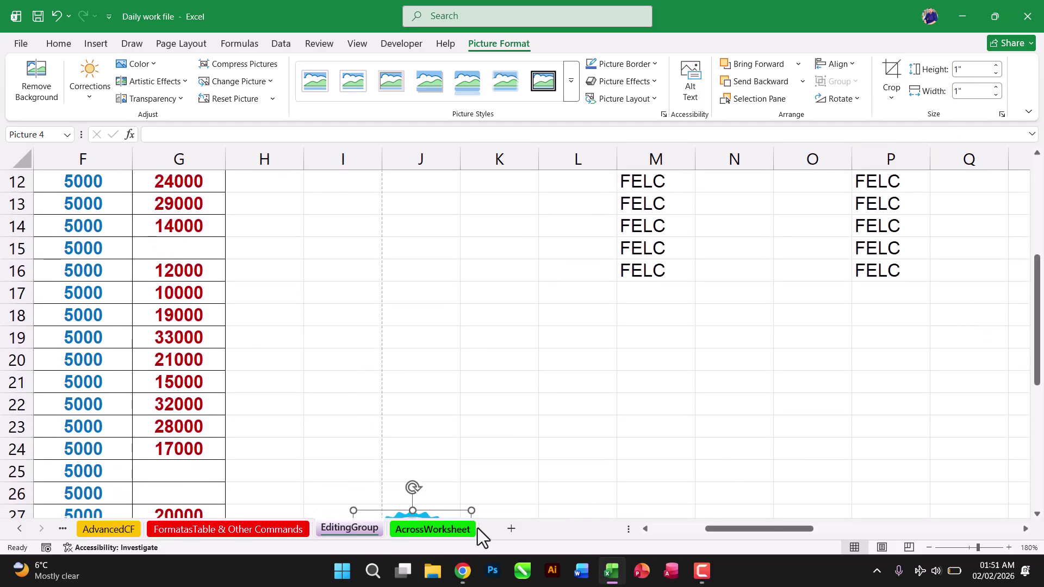
left_click_drag(433, 508, 506, 213)
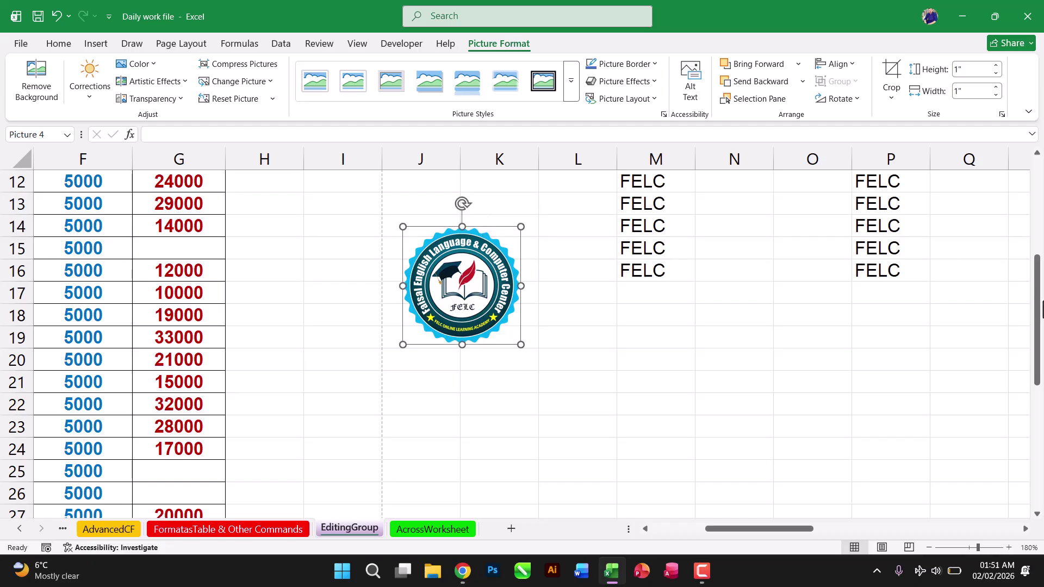
left_click_drag(1039, 302, 1038, 241)
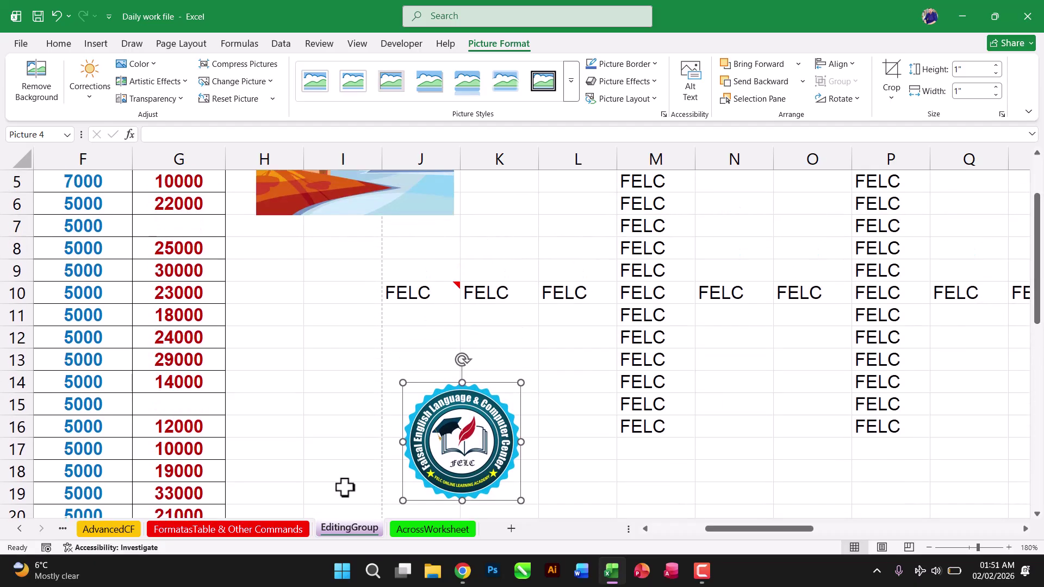
left_click_drag(461, 439, 307, 326)
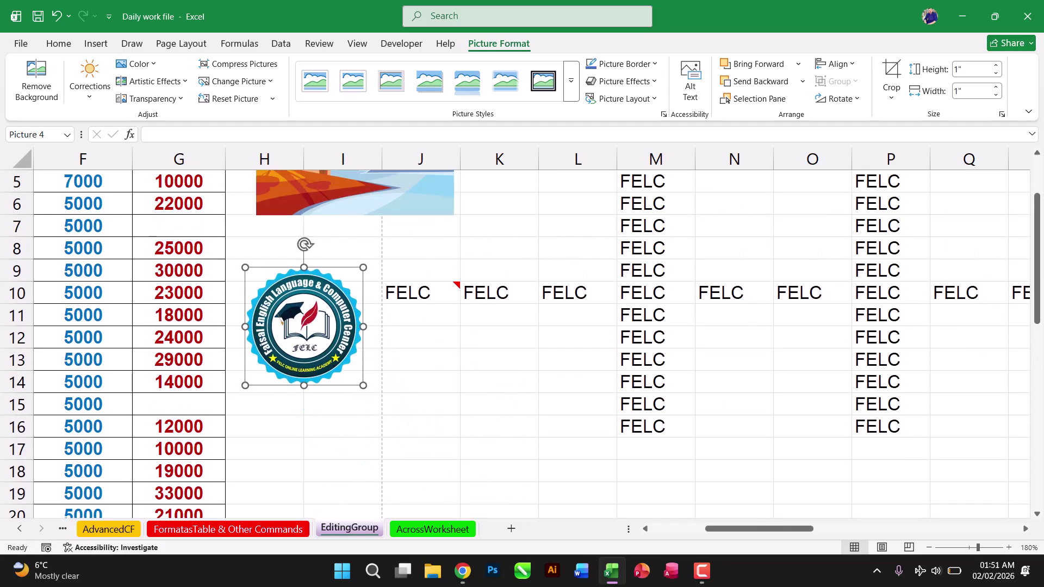
left_click_drag(1039, 267, 1042, 231)
left_click_drag(296, 413, 526, 274)
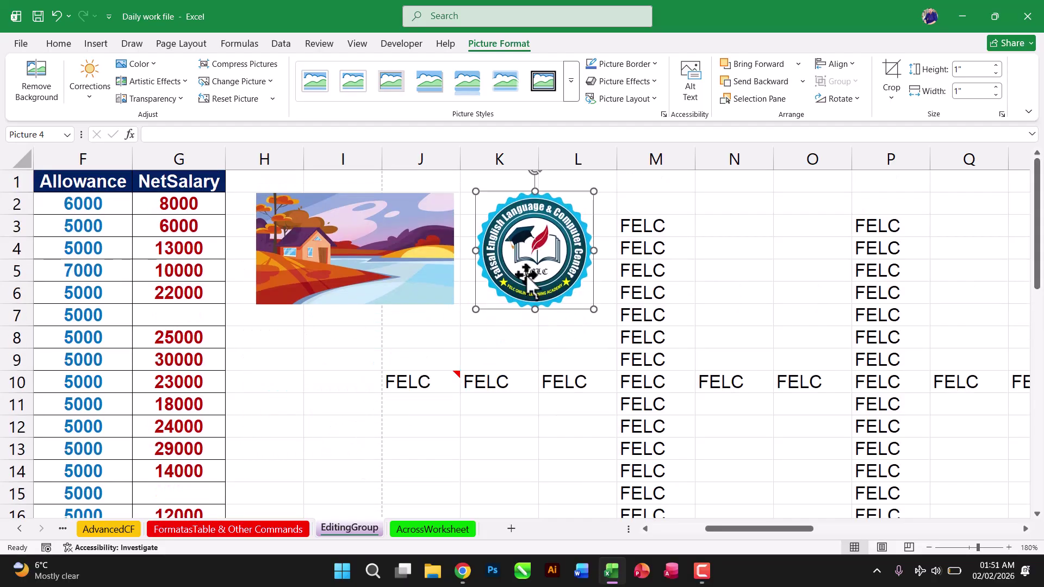
- Select all objects on the sheet with Go To Special and shift the two pictures slightly together
left_click(477, 432)
left_click(107, 41)
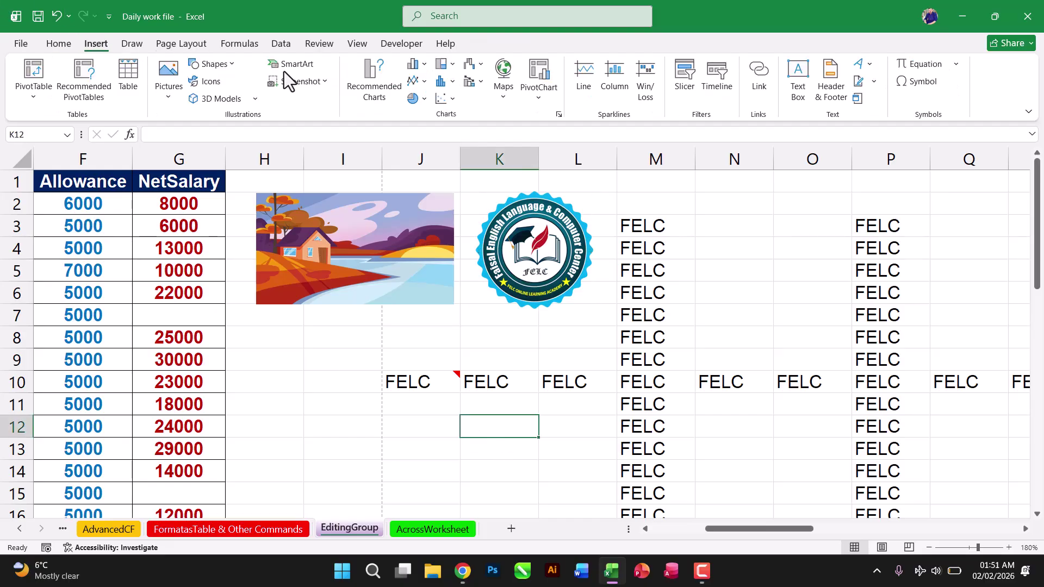
left_click(64, 43)
left_click(952, 82)
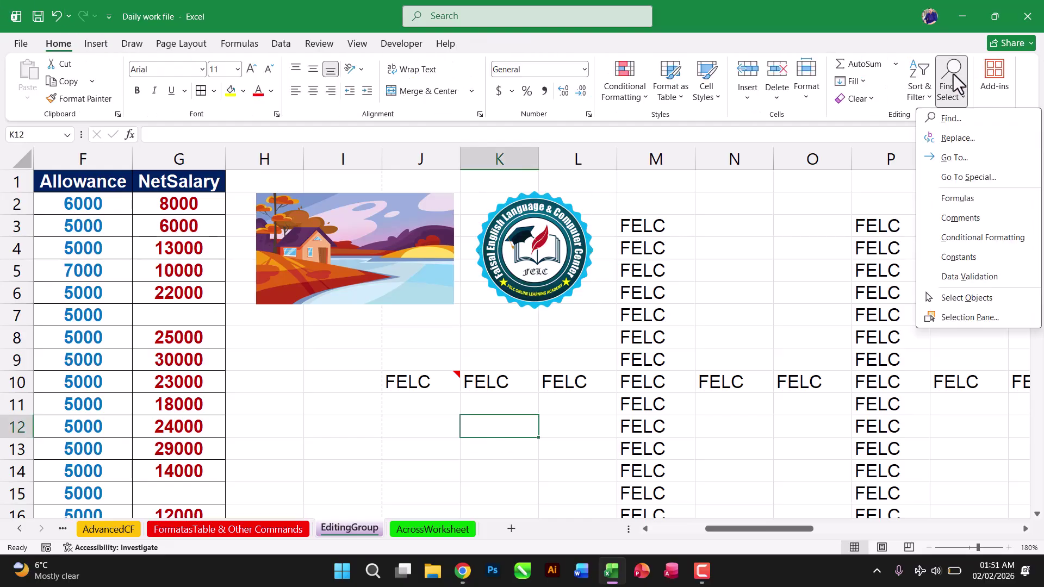
left_click(955, 174)
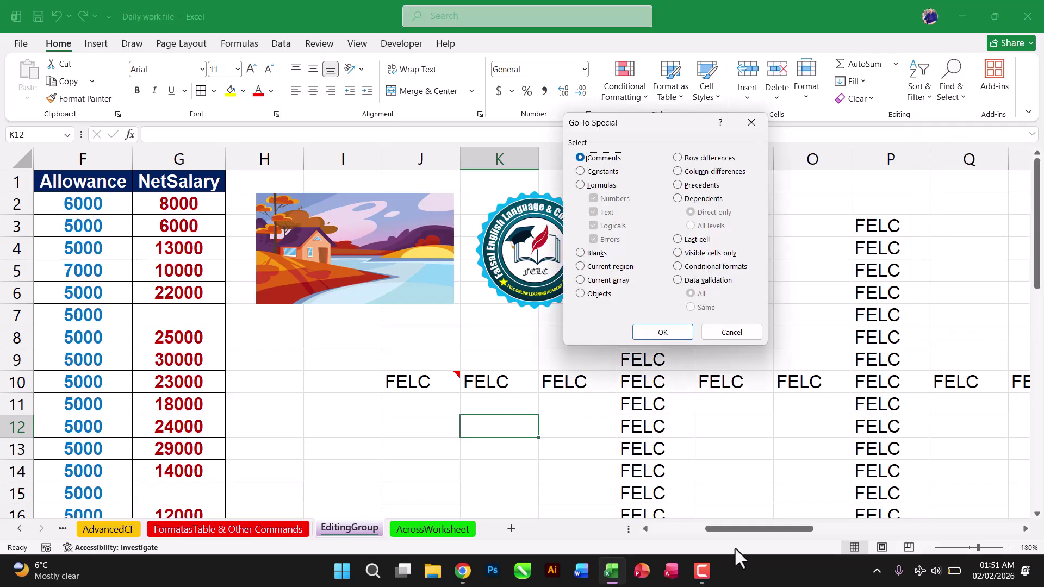
left_click(586, 294)
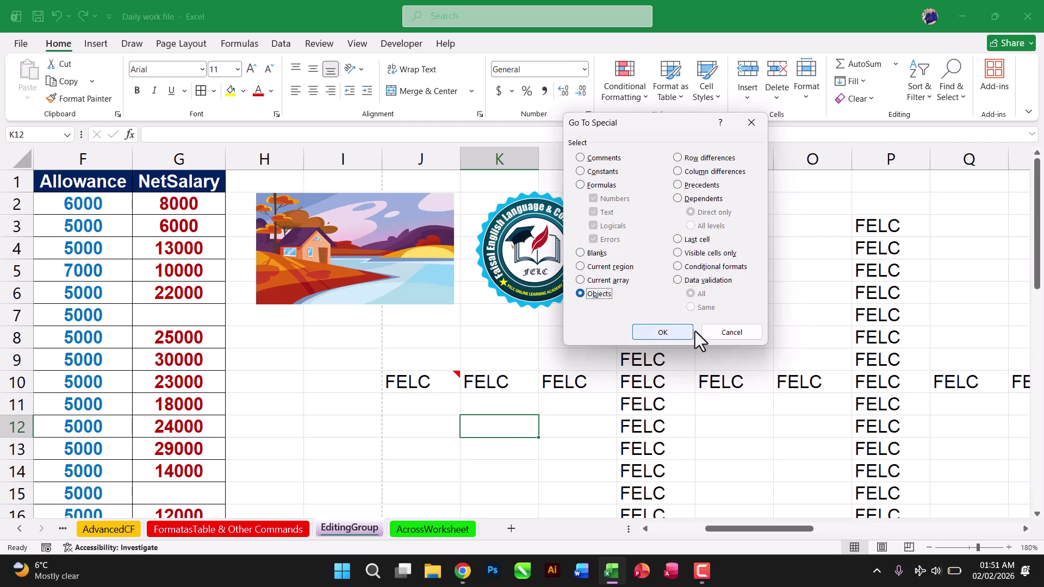
left_click(663, 332)
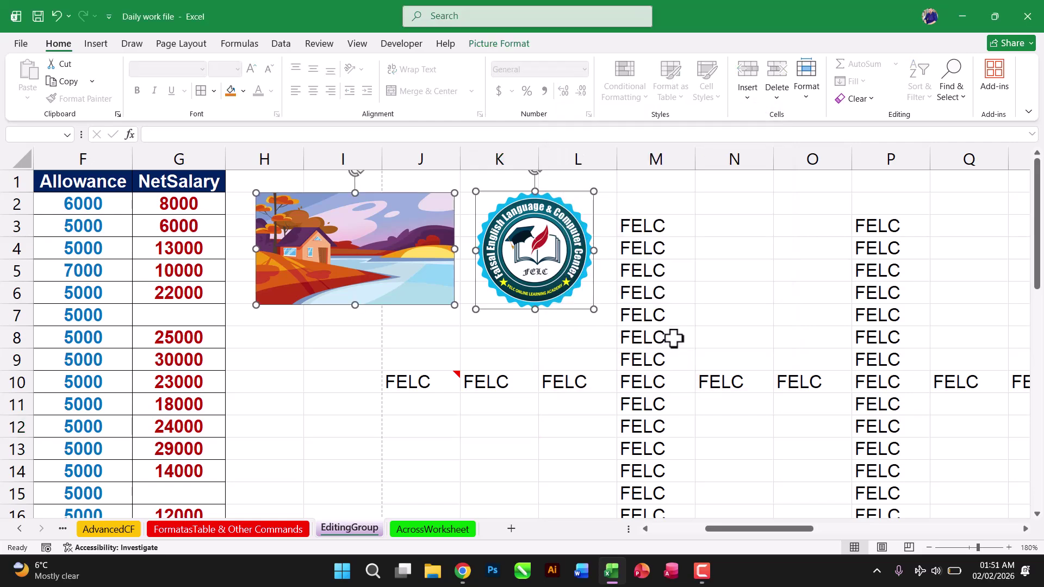
mouse_move(535, 257)
left_mouse_down()
mouse_move(524, 264)
mouse_move(538, 257)
left_mouse_up()
left_click(499, 408)
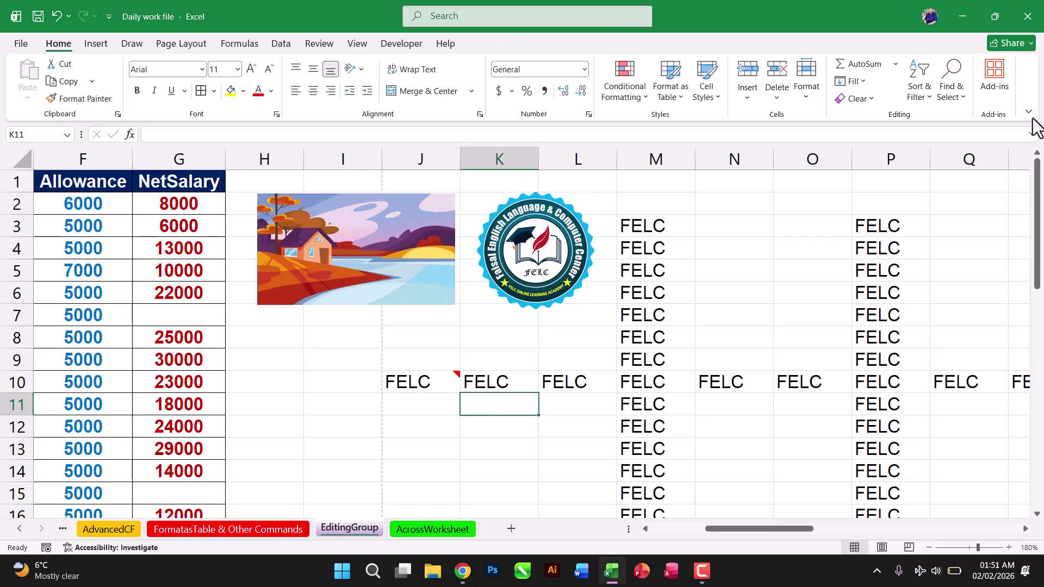
left_click(959, 101)
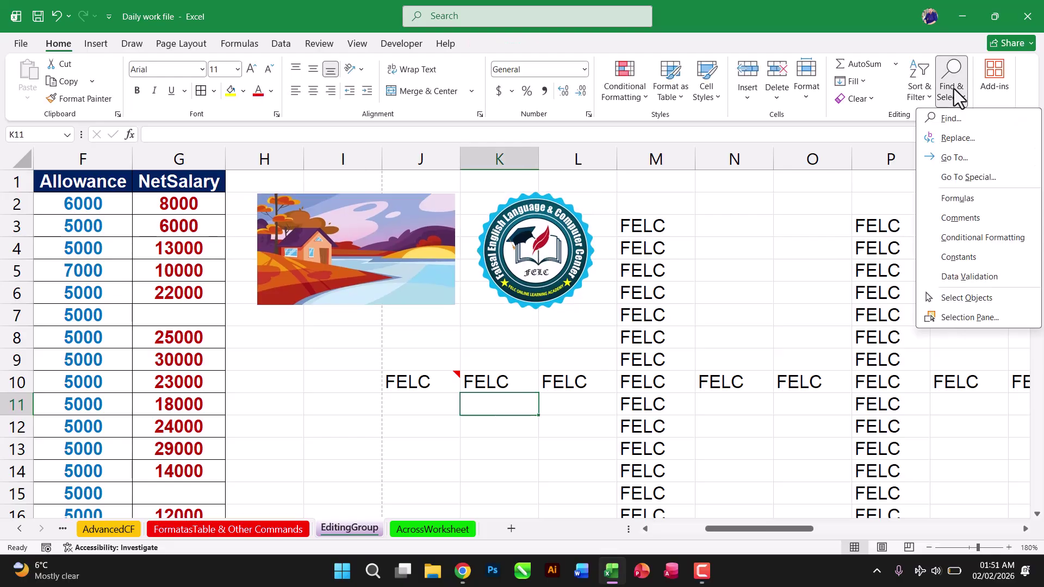
left_click(956, 182)
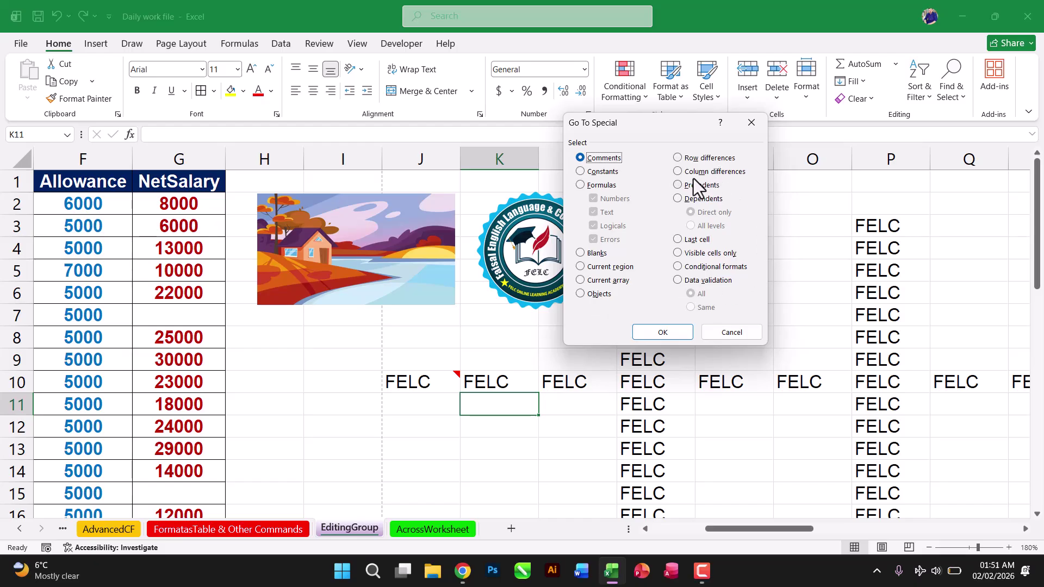
left_click(732, 334)
- Select the row differences within rows 34 to 40 of the multiplication data table using Go To Special
left_click_drag(1037, 283, 1041, 536)
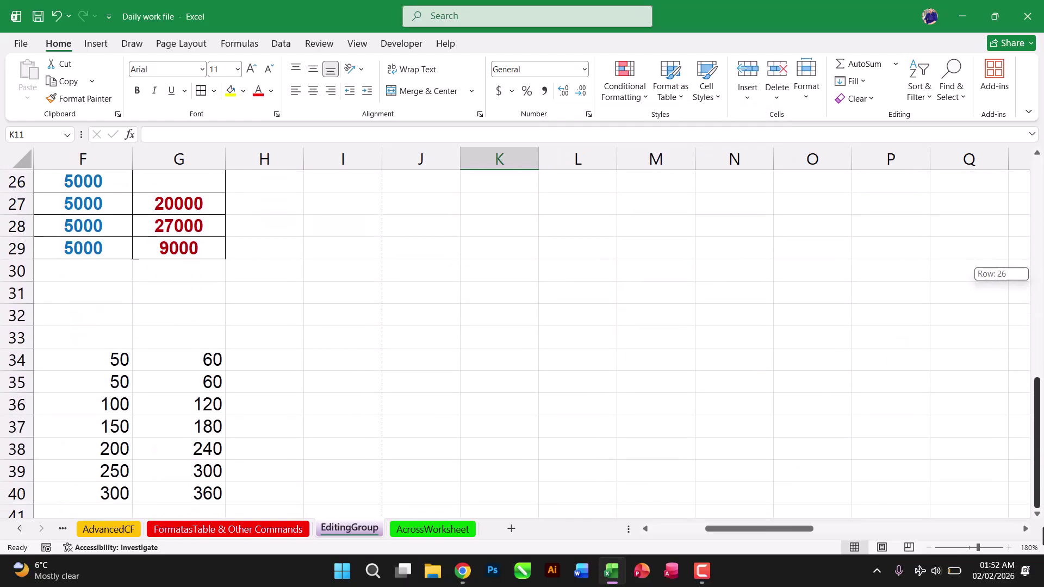
left_click_drag(767, 530, 670, 528)
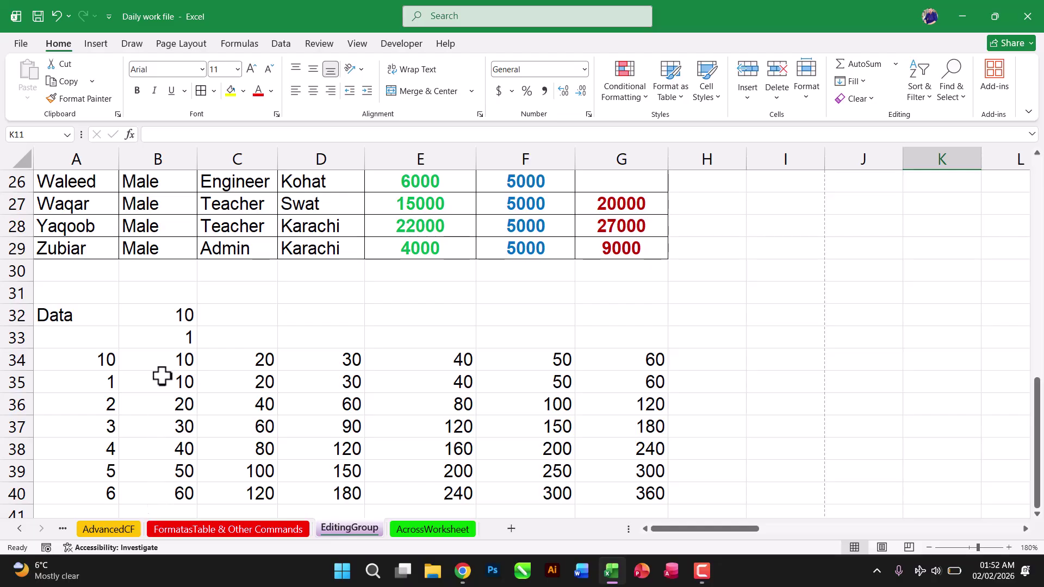
left_click_drag(161, 360, 161, 382)
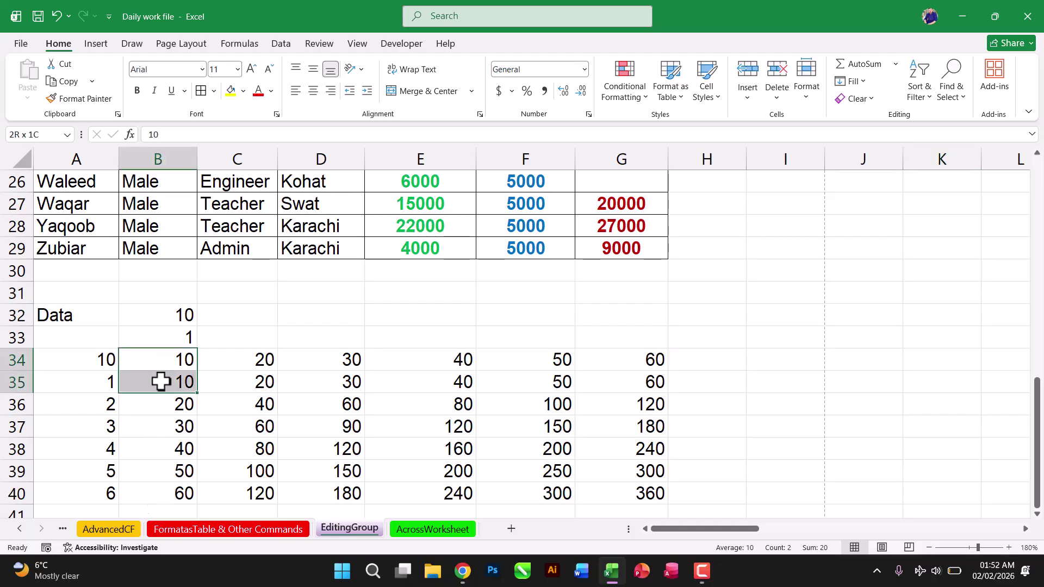
left_click(176, 427)
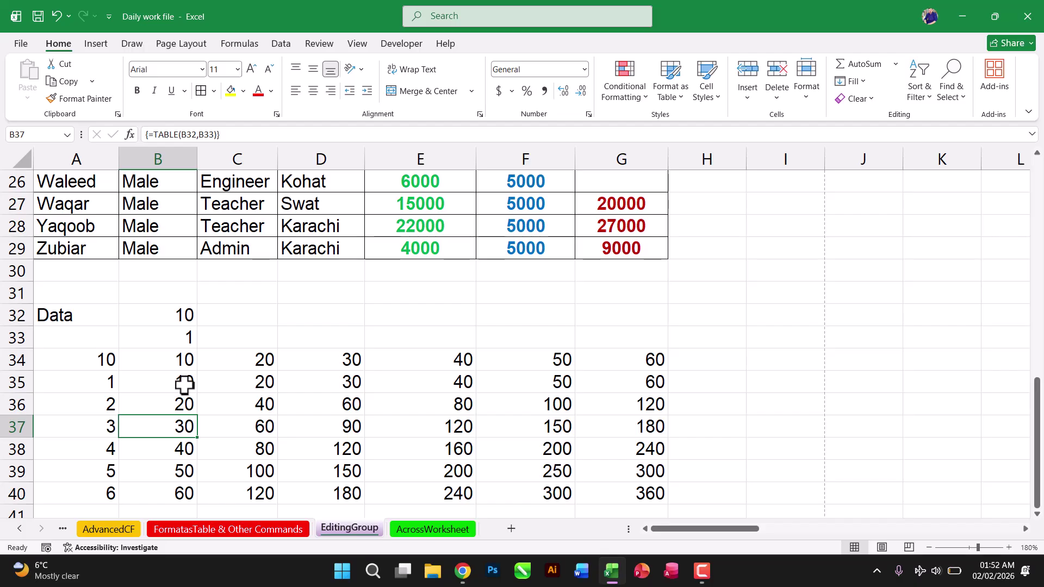
left_click_drag(95, 360, 641, 362)
left_click(642, 362)
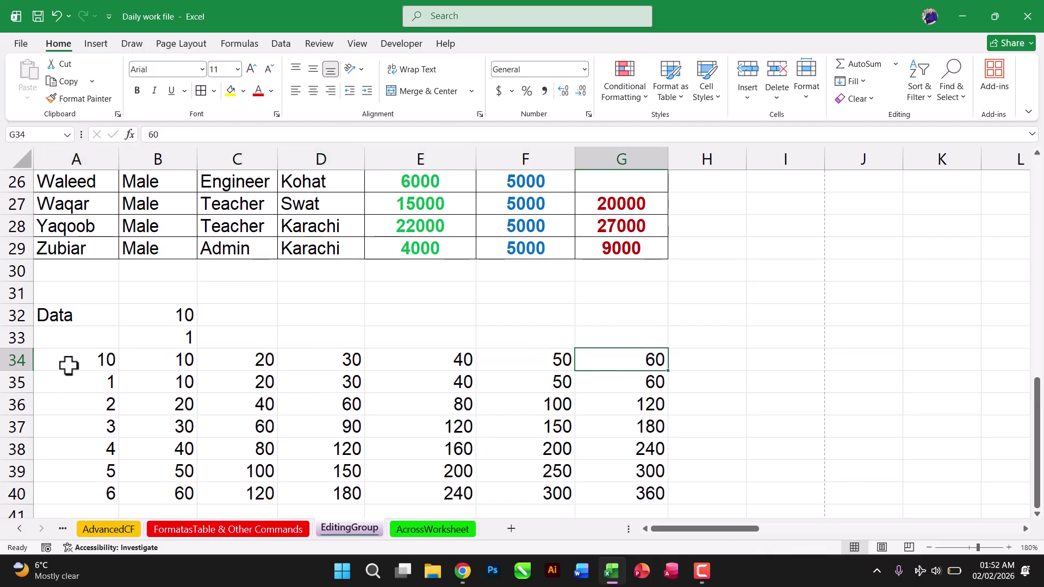
left_click_drag(12, 361, 6, 487)
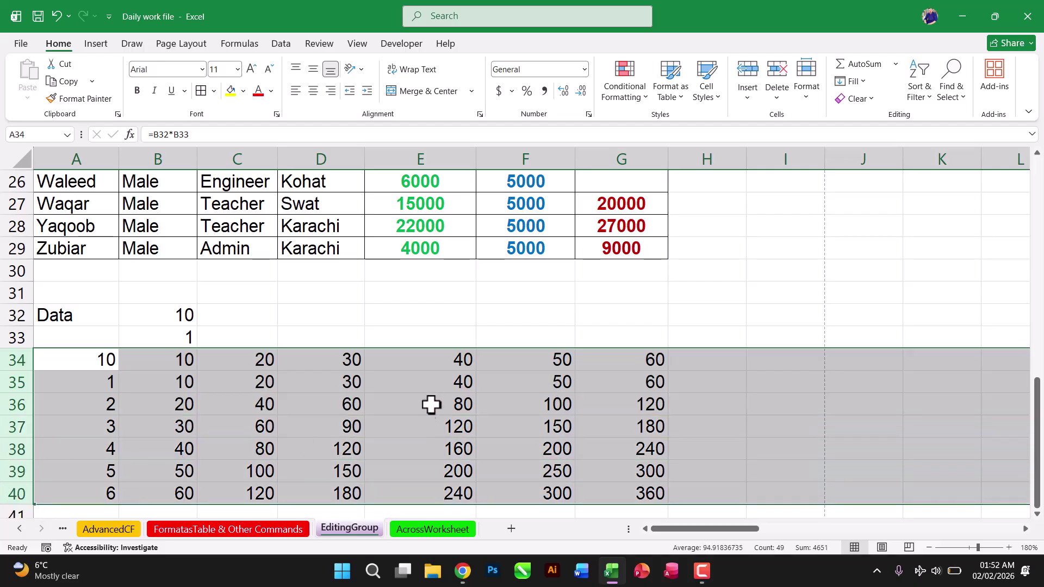
left_click(952, 91)
left_click(954, 171)
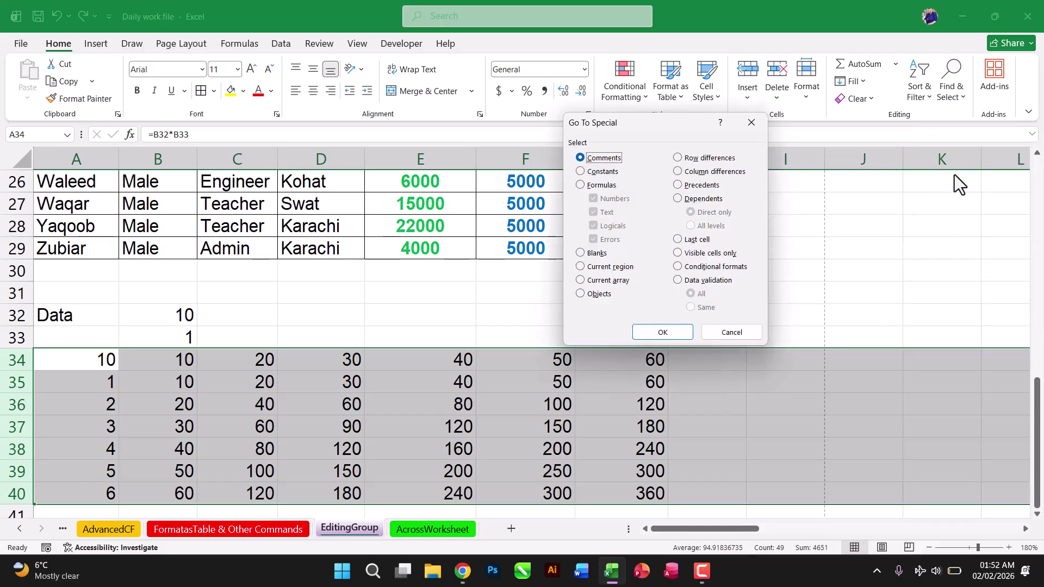
left_click(659, 331)
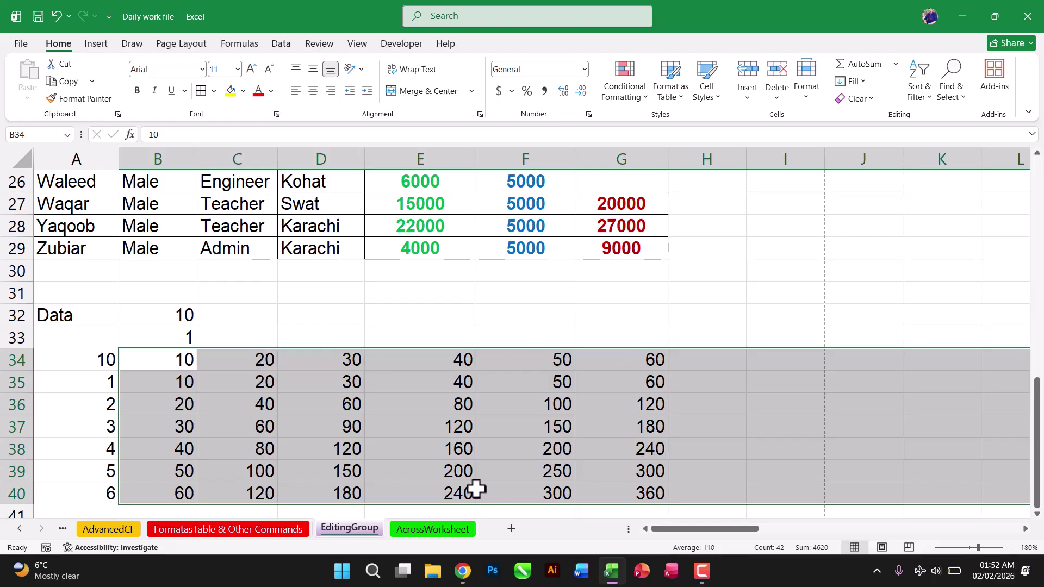
left_click(251, 407)
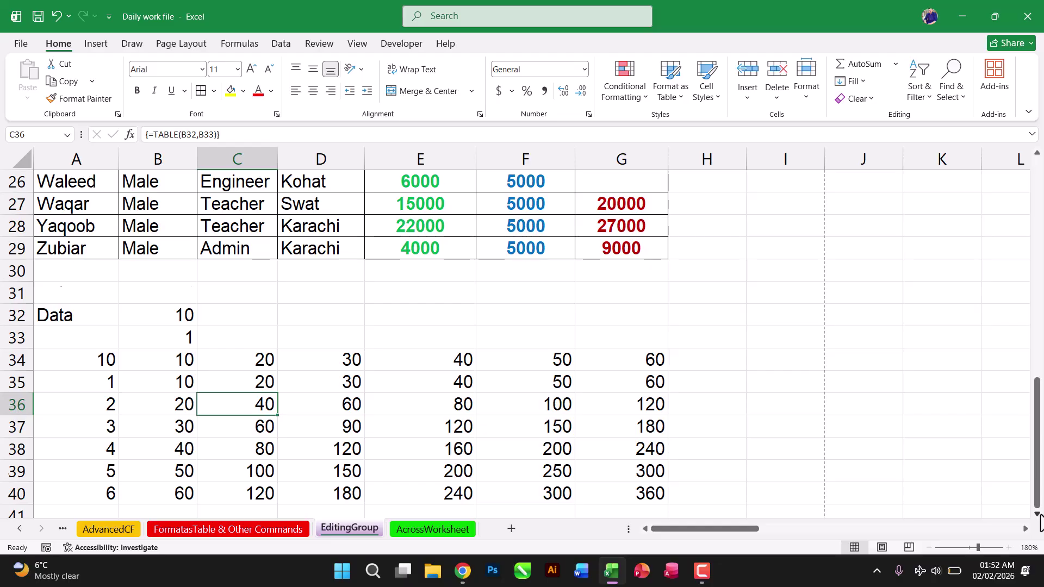
- Enter 10 in A42 and B42 and fill the value across row 42 through column G
scroll(1039, 520, "down", 4)
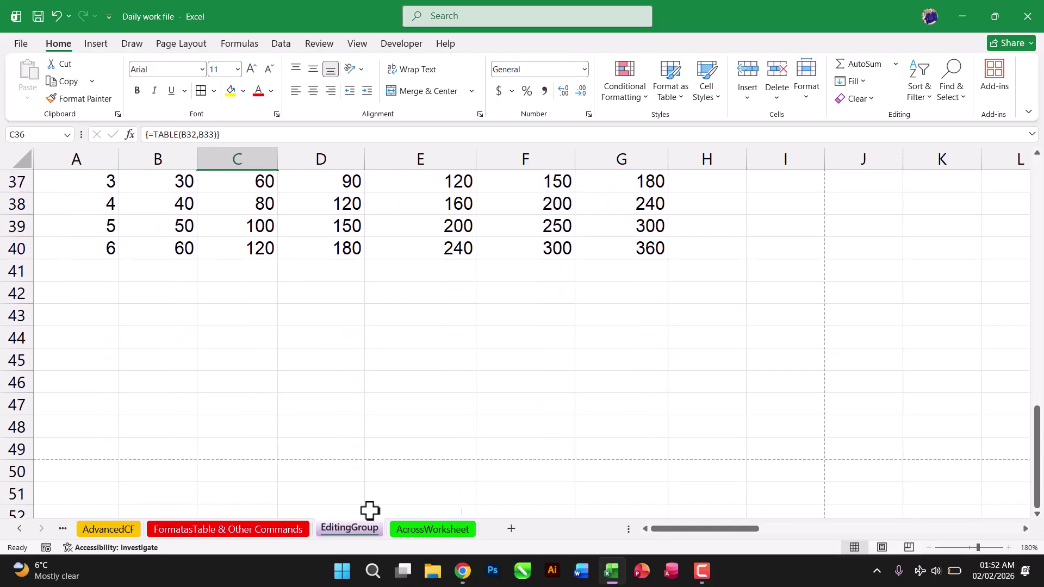
left_click(130, 296)
left_click(112, 299)
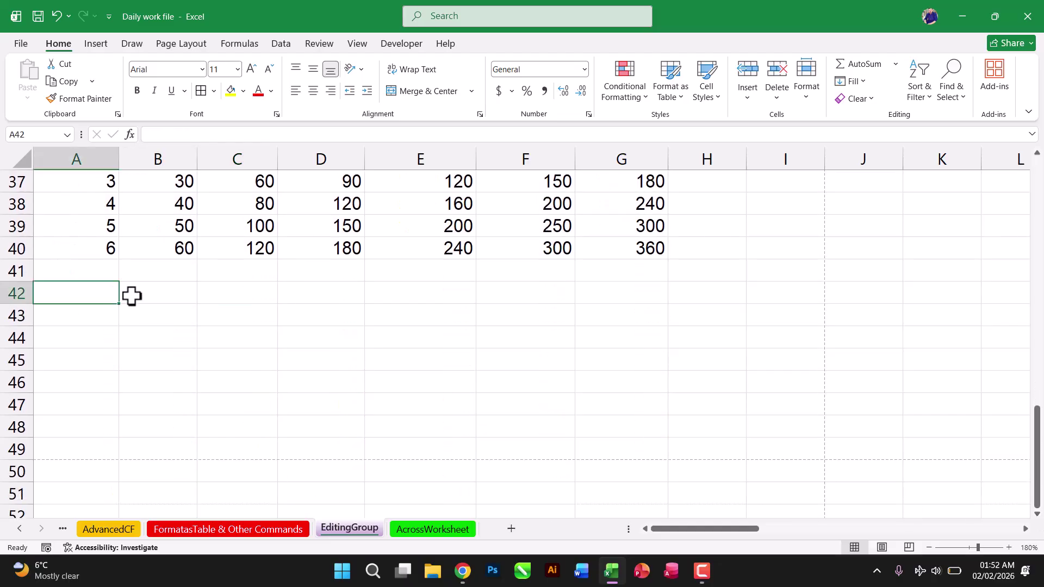
type("10")
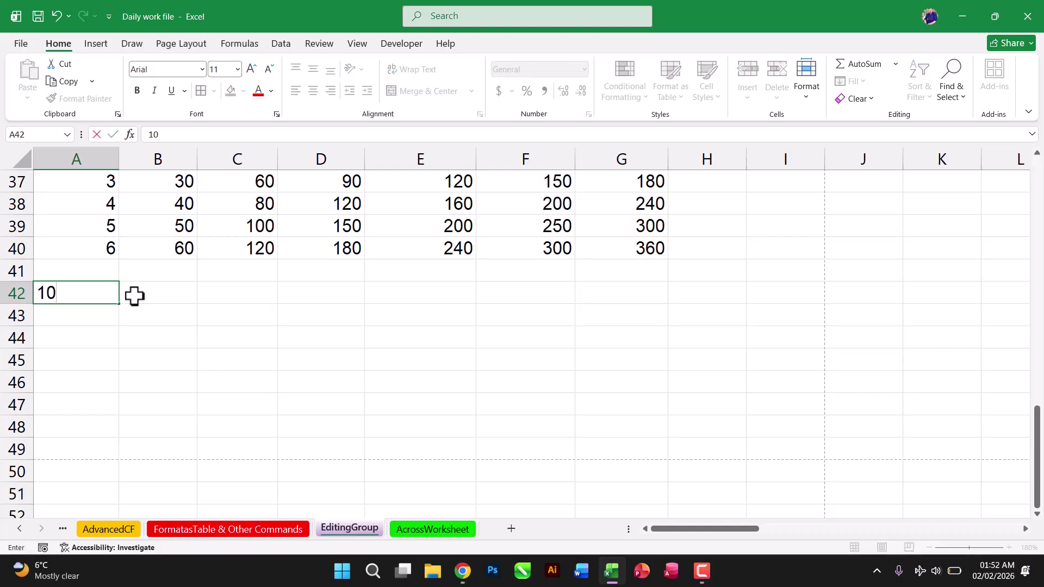
key("Return")
left_click(154, 295)
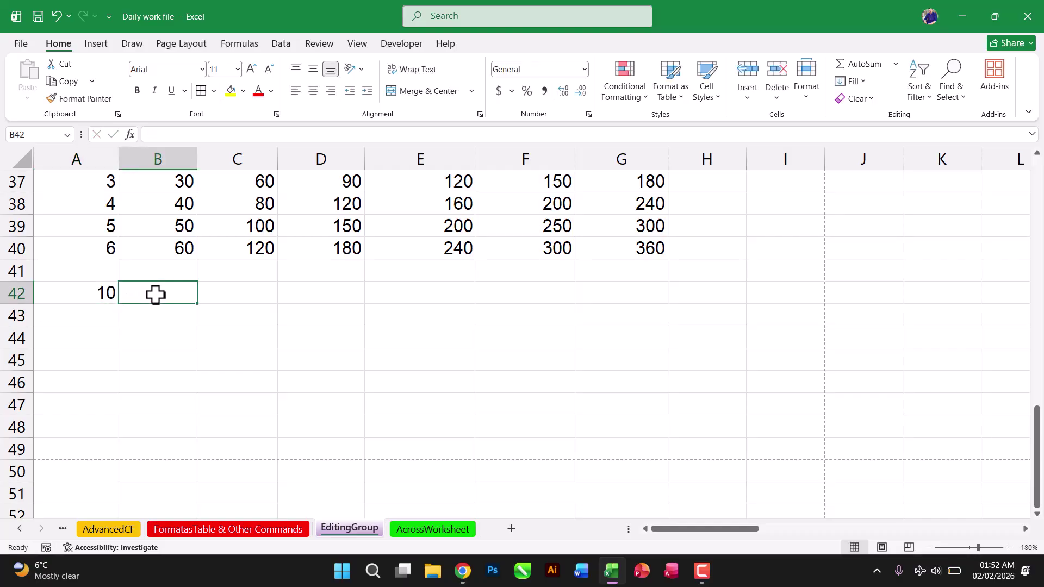
type("10")
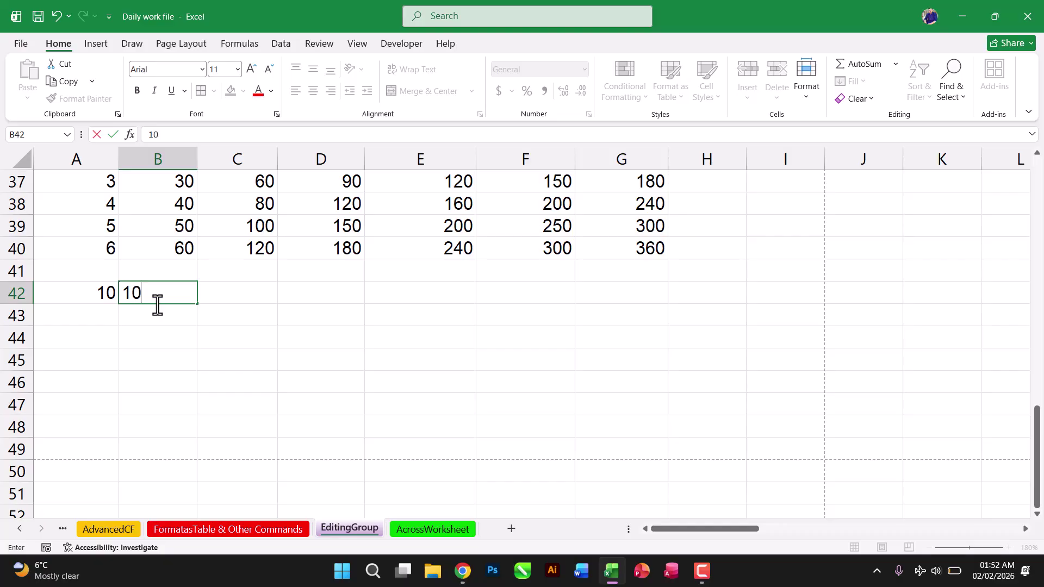
key("Return")
left_click(98, 293)
left_click_drag(97, 294, 683, 300)
left_click(111, 295)
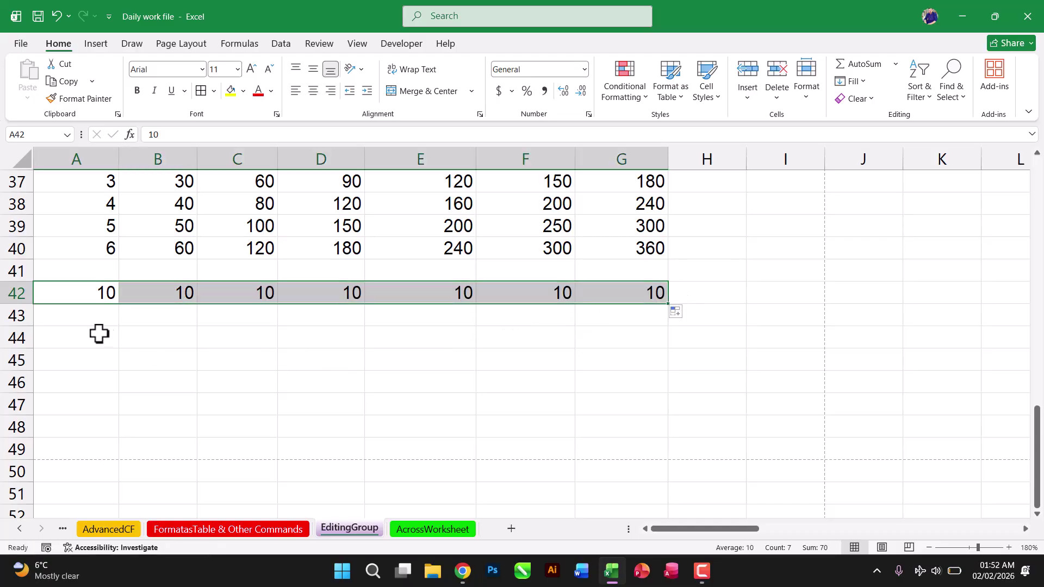
- Enter 20 in A43 and fill it across through G43
left_click(86, 321)
type("20")
key("Return")
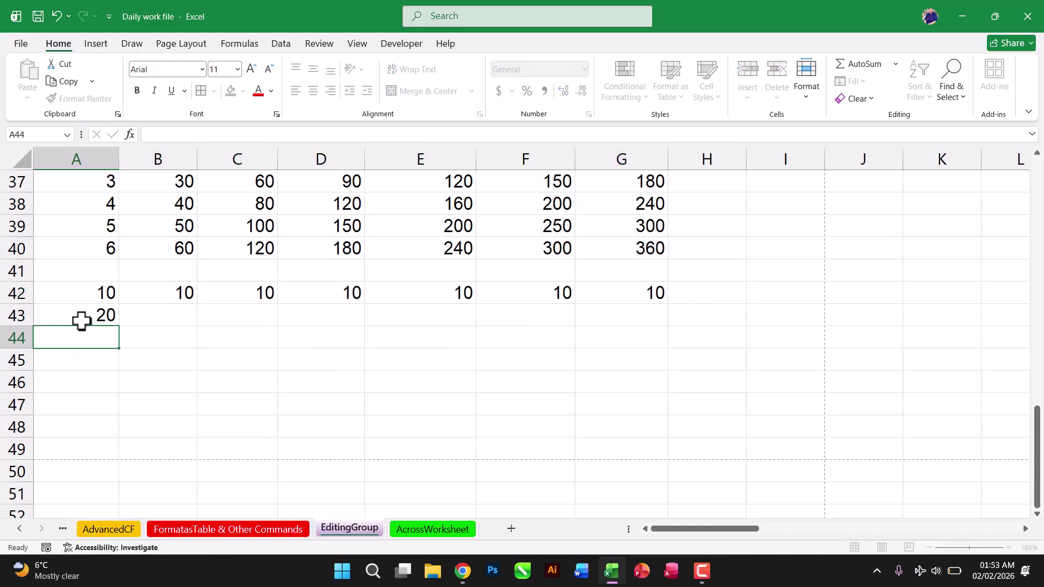
left_click(106, 320)
left_click_drag(116, 325, 660, 317)
- Enter 30 in A44 and fill it across through G44
left_click(83, 339)
type("30")
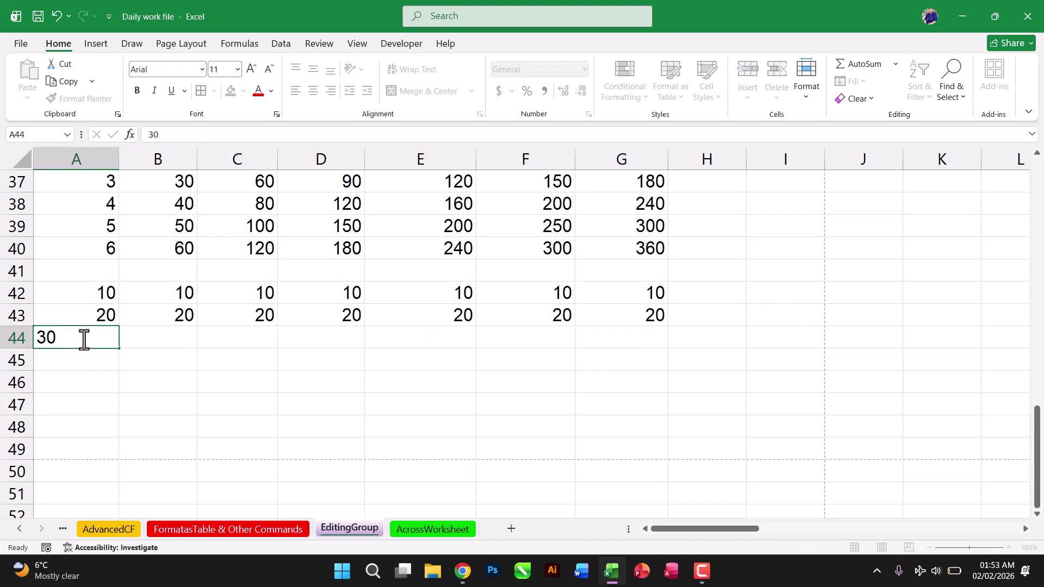
key("Return")
left_click(83, 336)
left_click_drag(119, 347, 631, 328)
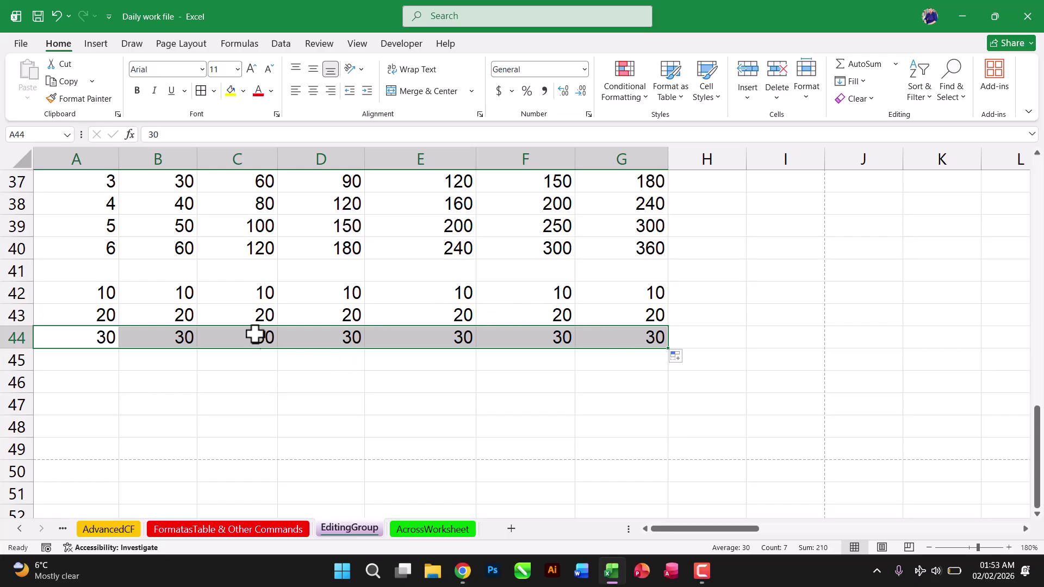
- Make the sample rows differ by entering 60 in E43, 50 in F44 and 80 in G42
left_click(241, 310)
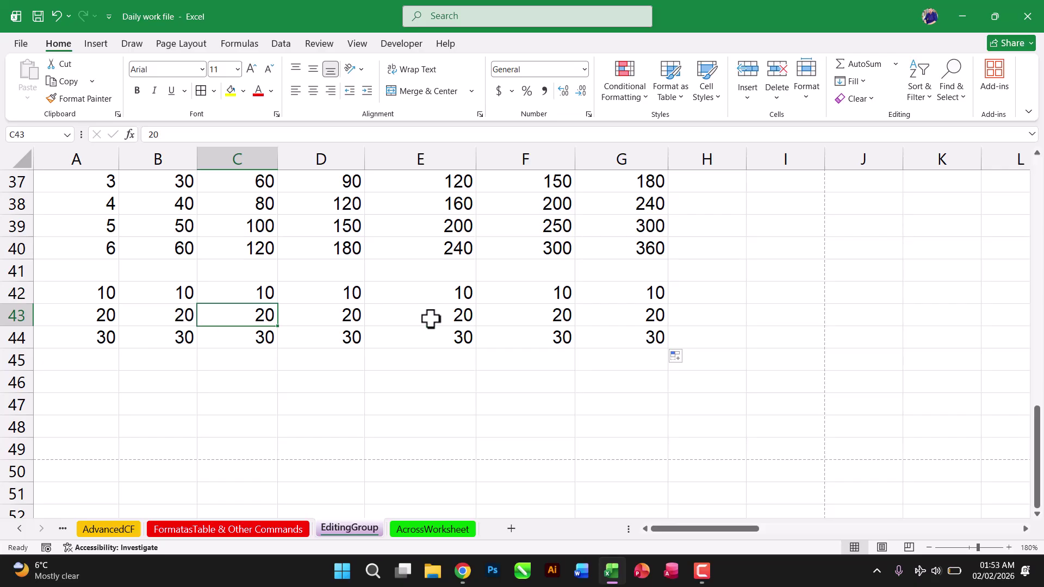
left_click(465, 317)
type("60")
key("Return")
left_click(561, 335)
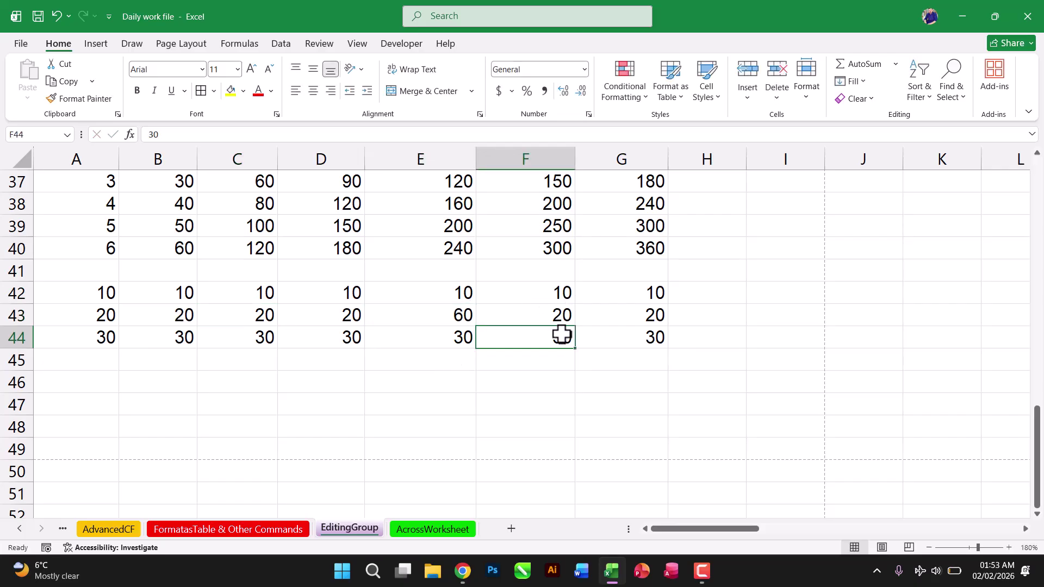
type("50")
key("Return")
left_click(566, 293)
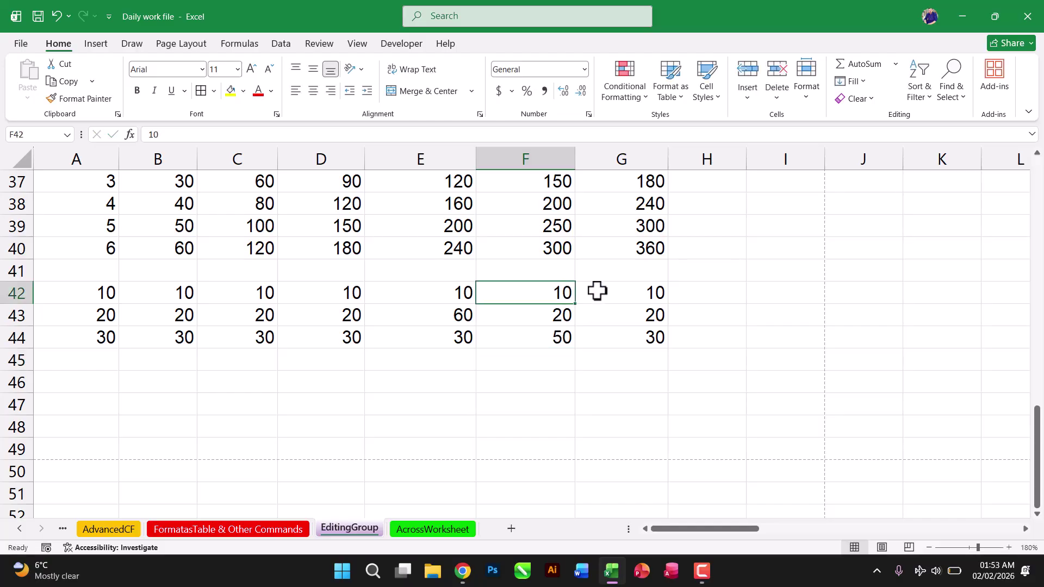
left_click(640, 314)
left_click(636, 299)
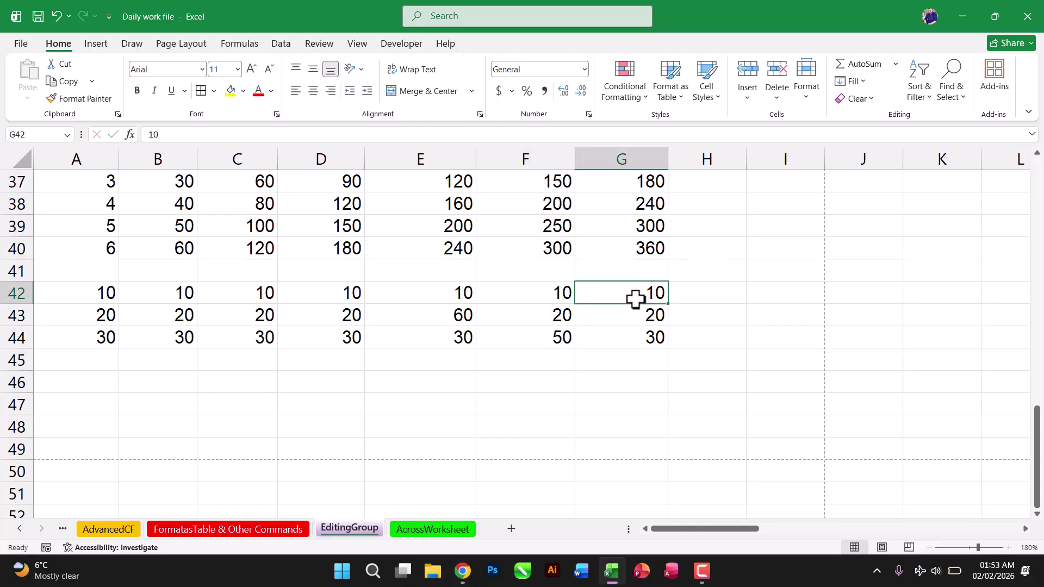
type("80")
key("Return")
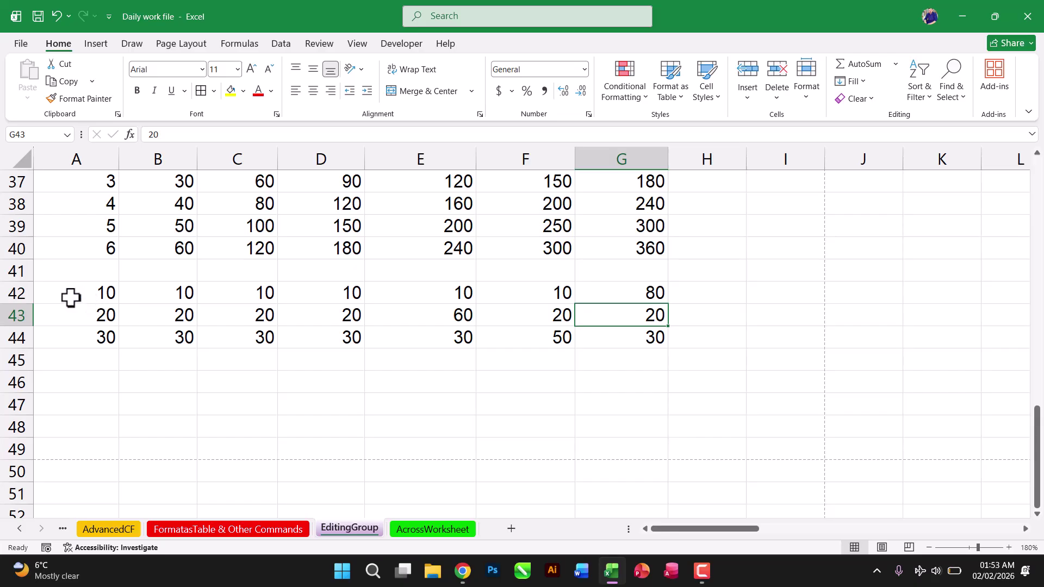
- Select the row differences in rows 42 to 44 with Go To Special and fill those cells yellow
left_click_drag(16, 293, 18, 332)
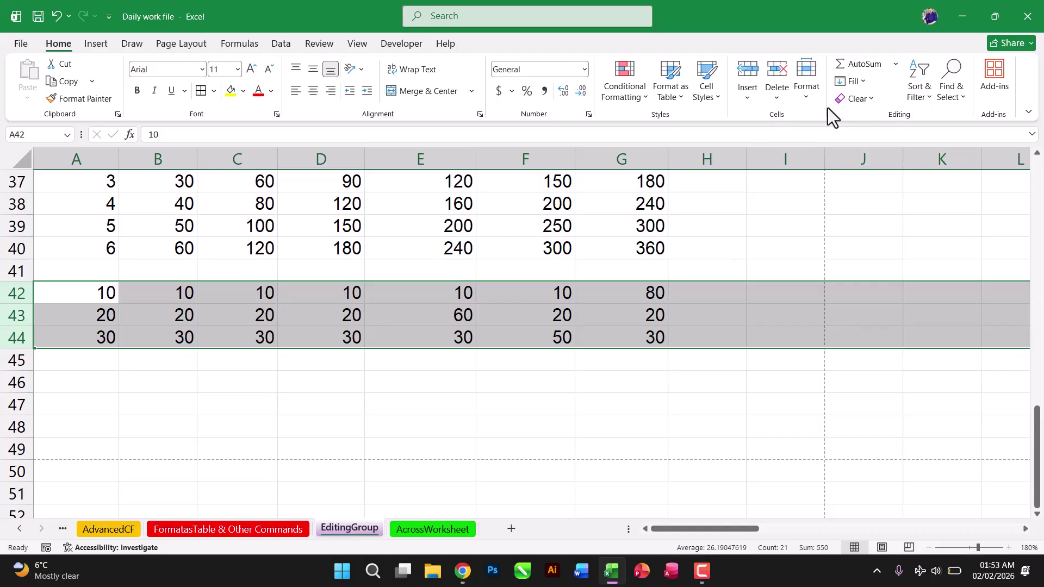
left_click(957, 89)
left_click(963, 177)
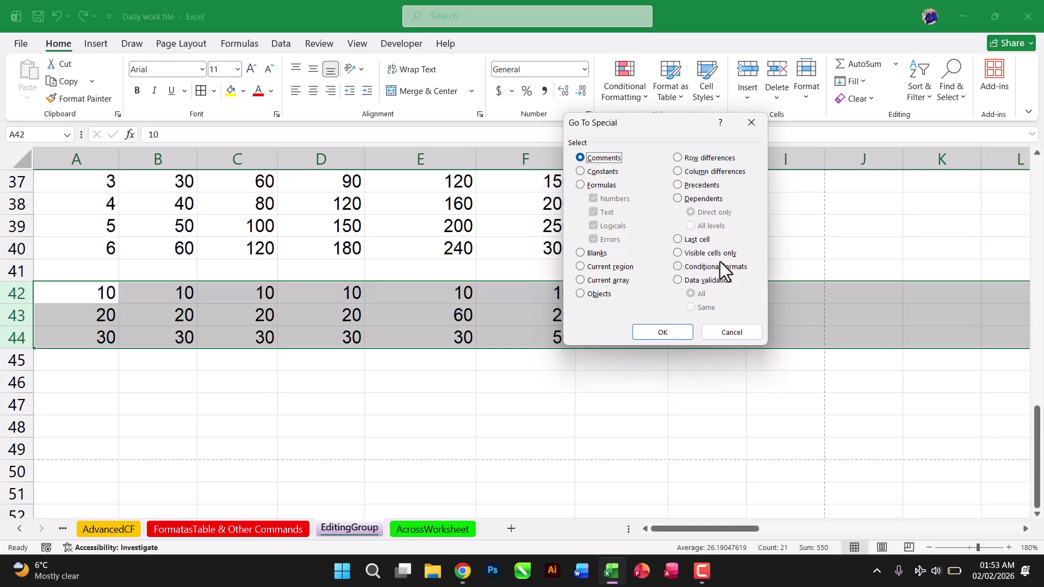
left_click(660, 330)
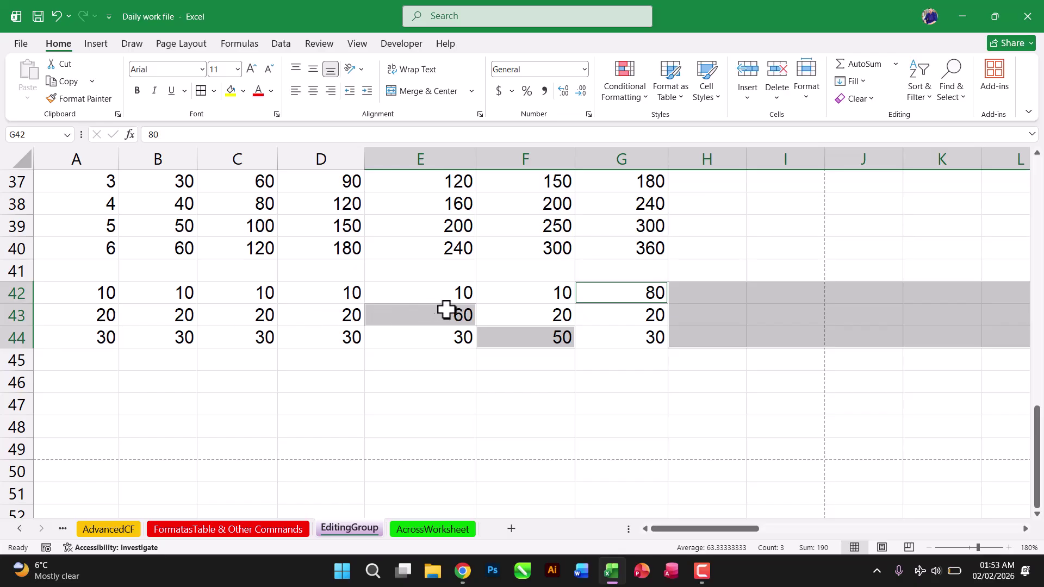
left_click(231, 93)
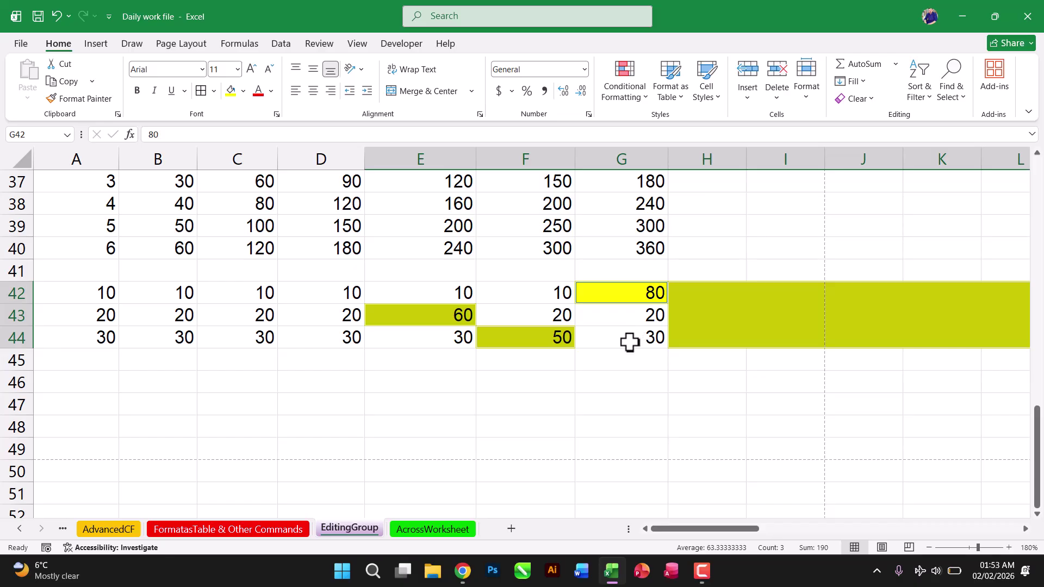
- Undo the last yellow fill, then use Go To Special to select only the row differences within A42:G44 and fill them yellow
key("ctrl+z")
left_click_drag(93, 294, 661, 327)
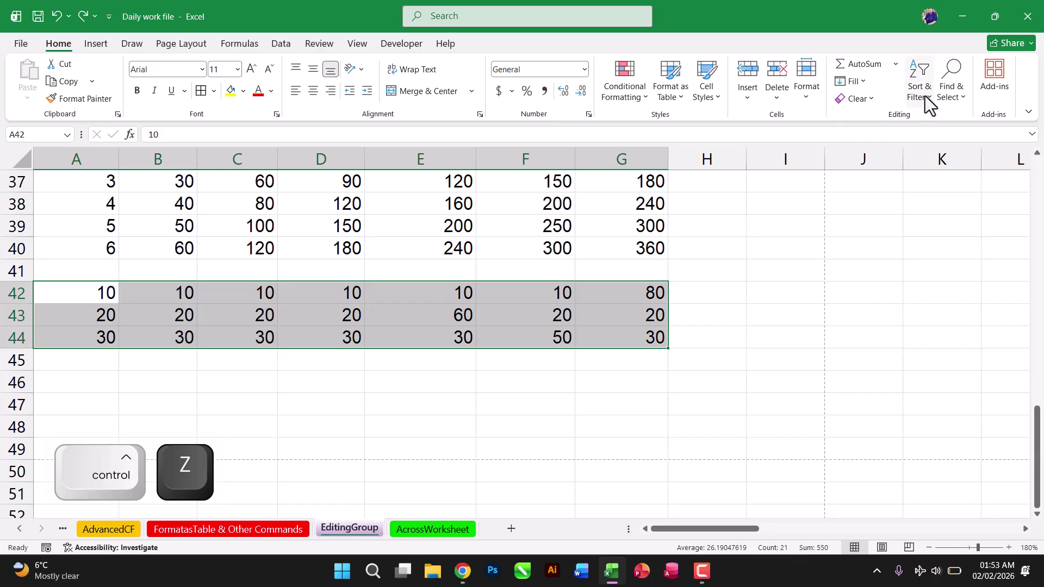
left_click(943, 101)
left_click(955, 178)
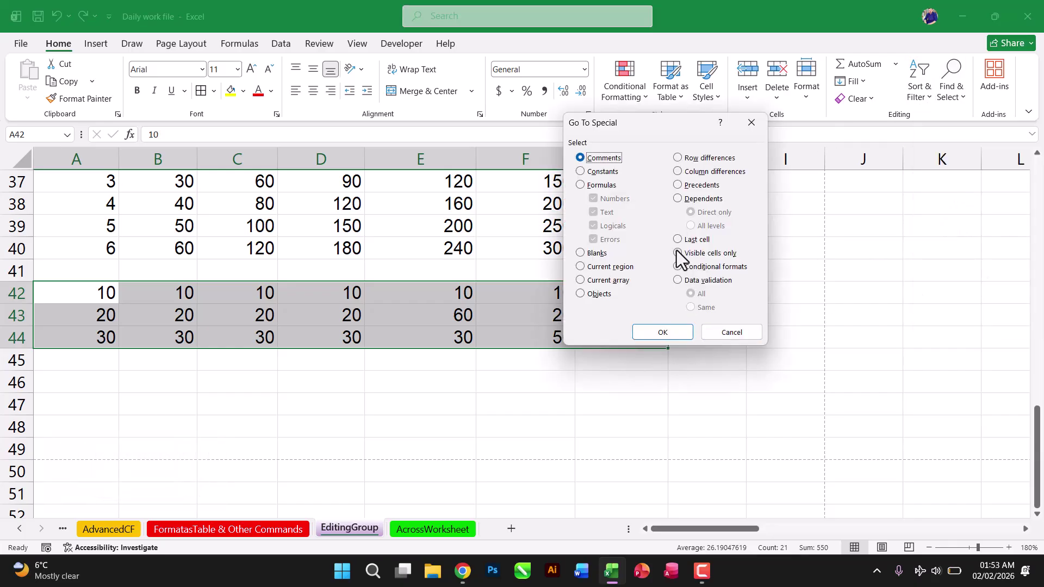
left_click(683, 158)
left_click(662, 331)
left_click(231, 91)
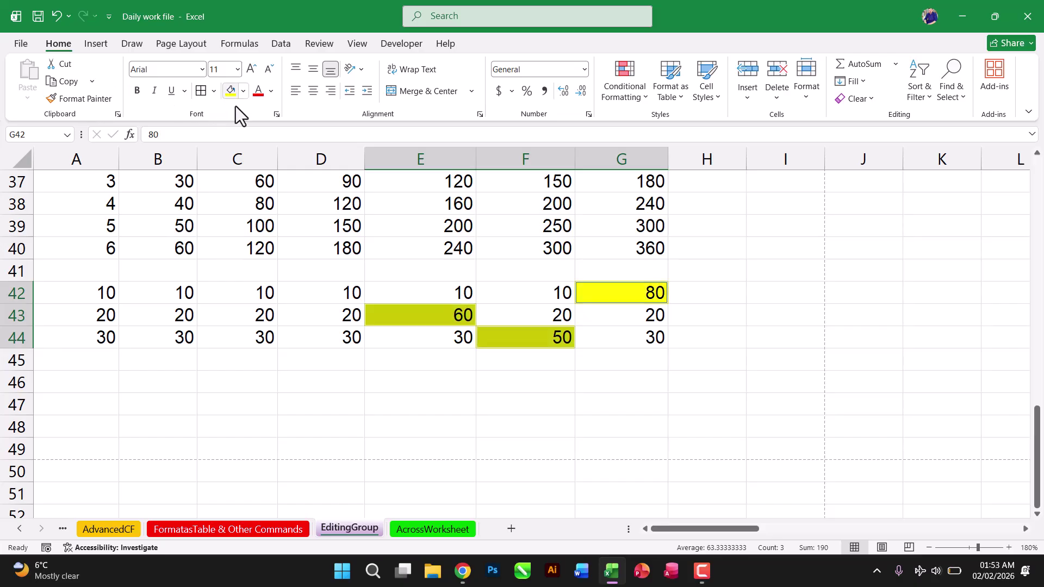
left_click(507, 381)
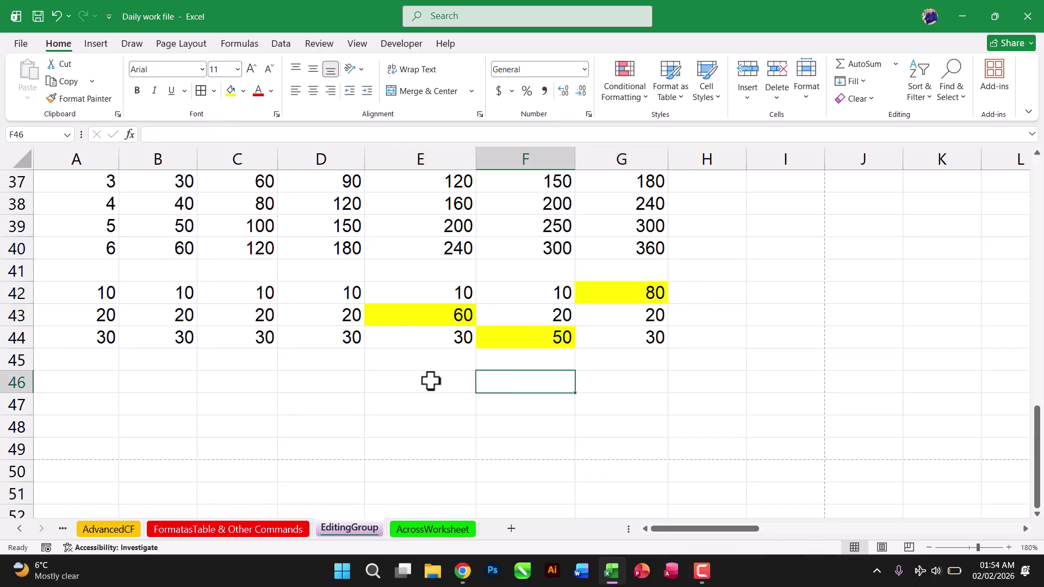
- Enter 10 in A46 and fill it down through A52
mouse_move(1040, 457)
left_mouse_down()
mouse_move(1039, 430)
mouse_move(1038, 456)
left_mouse_up()
left_click(91, 379)
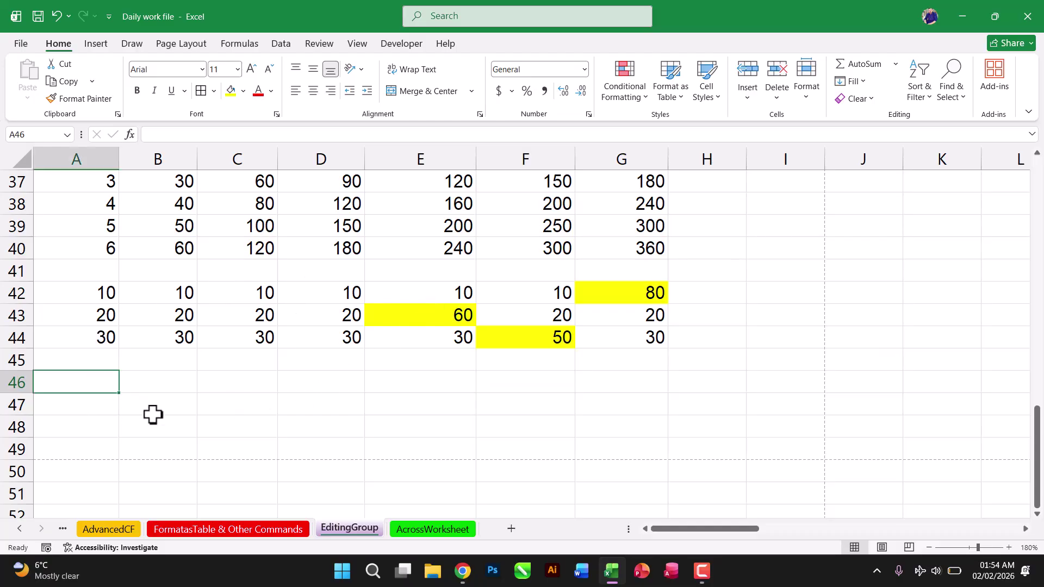
key("Down")
key("Down")
key("Down")
key("Down")
key("Down")
key("Down")
key("Down")
key("Down")
key("Down")
key("Down")
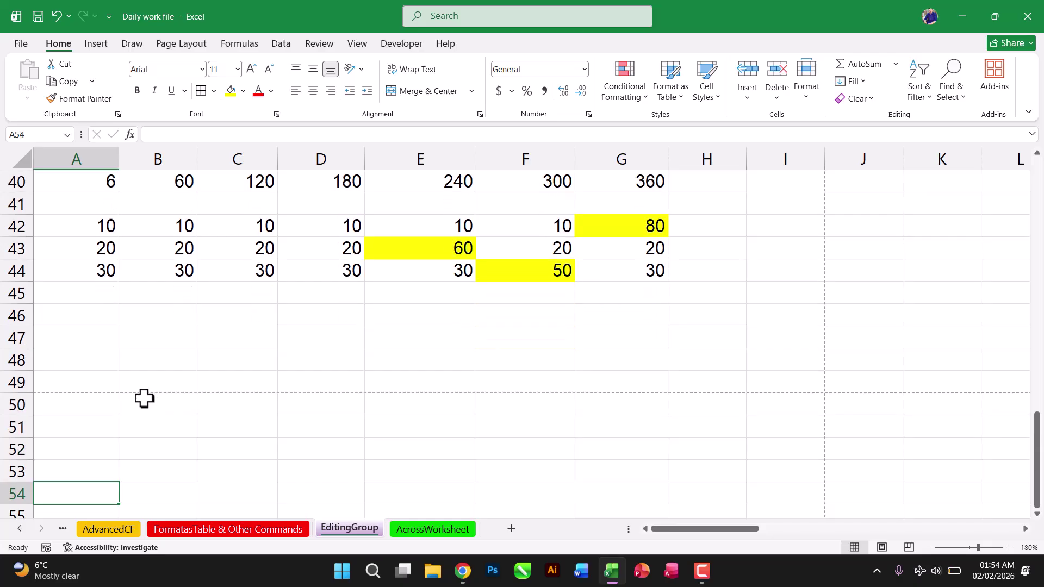
left_click(134, 273)
left_click(92, 277)
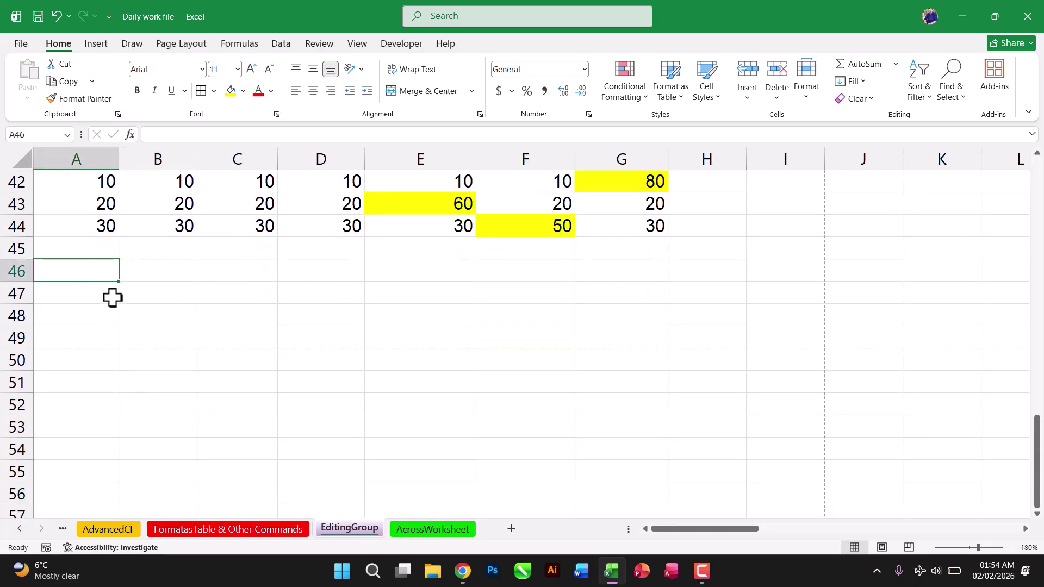
type("10")
key("Return")
left_click(105, 270)
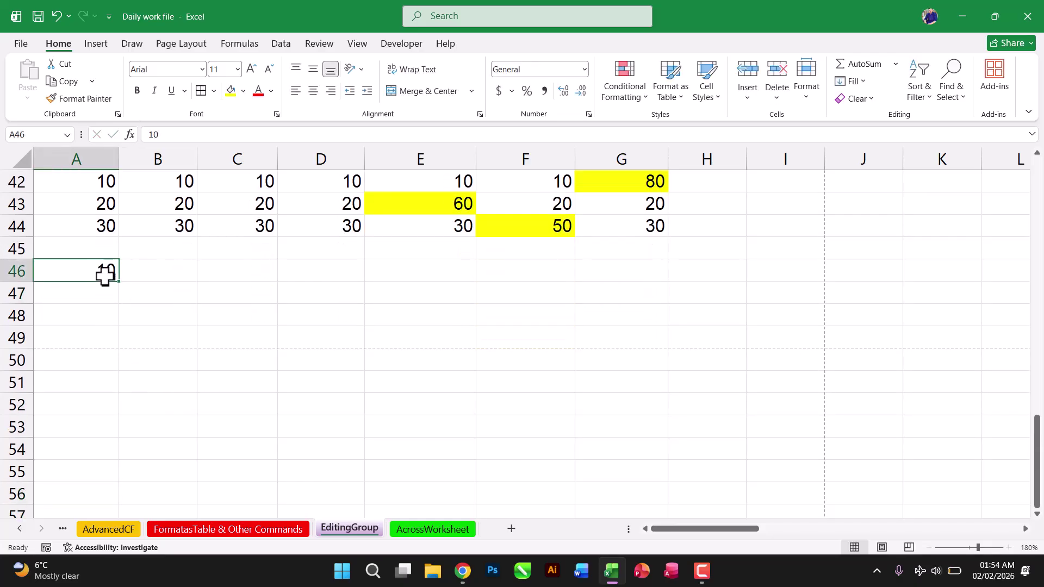
left_click_drag(119, 283, 109, 413)
- Enter 20 in B46 and fill it down through B52
left_click(141, 275)
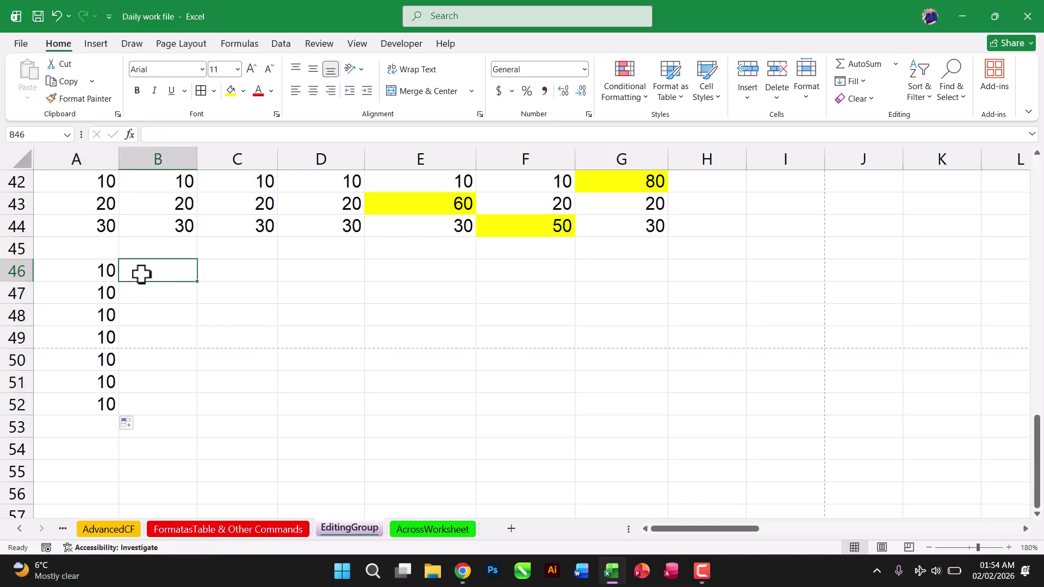
type("20")
key("Return")
left_click(158, 272)
left_click_drag(197, 282, 183, 413)
- Enter 30 in C46 and fill it down through C52
left_click(243, 273)
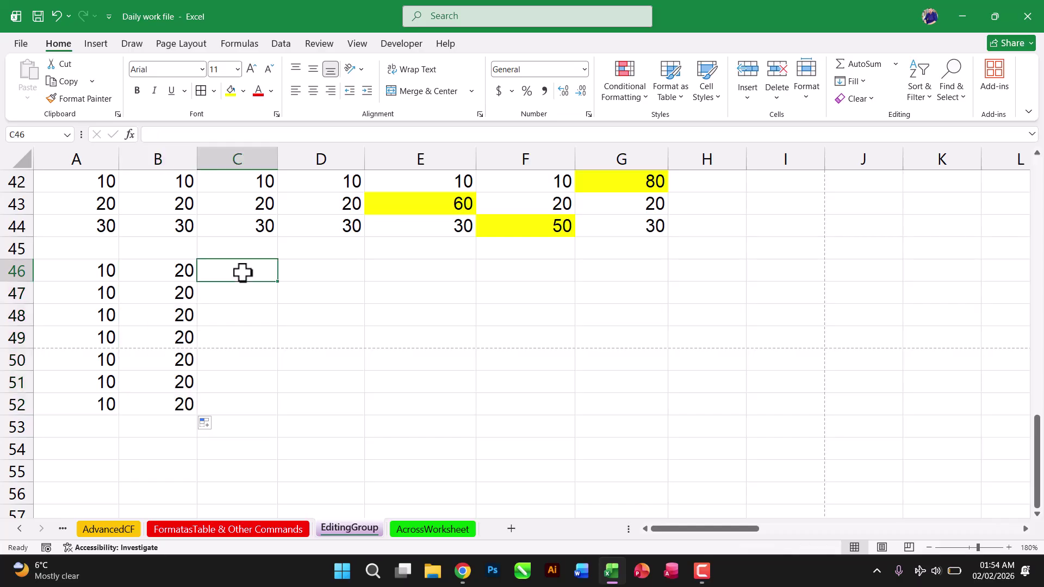
type("30")
key("Return")
left_click(243, 272)
left_click_drag(277, 283, 256, 415)
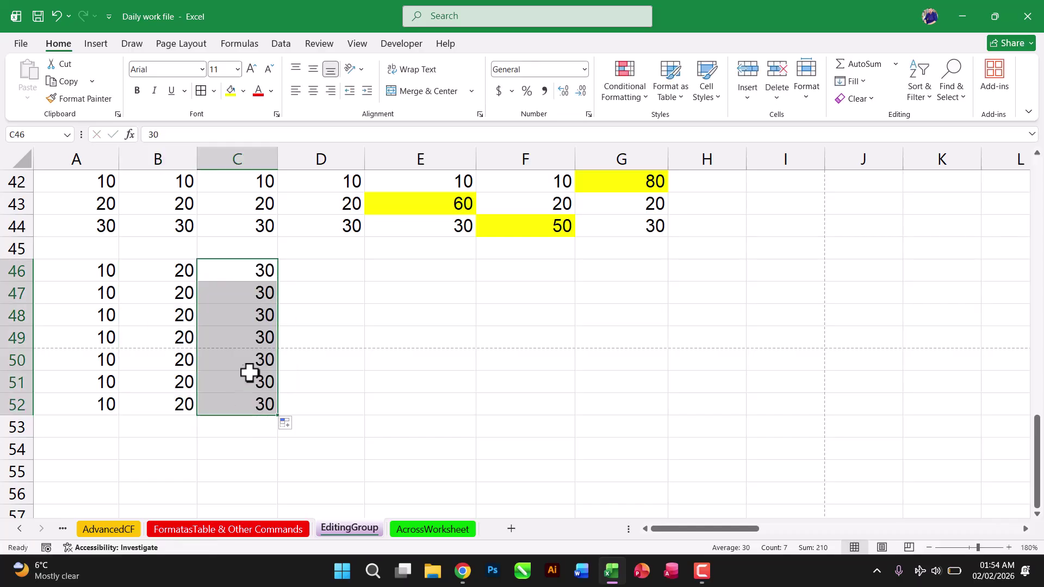
- Make the sample columns differ by entering 50 in C50, 60 in B49 and 90 in A49
left_click(255, 365)
type("50")
key("Return")
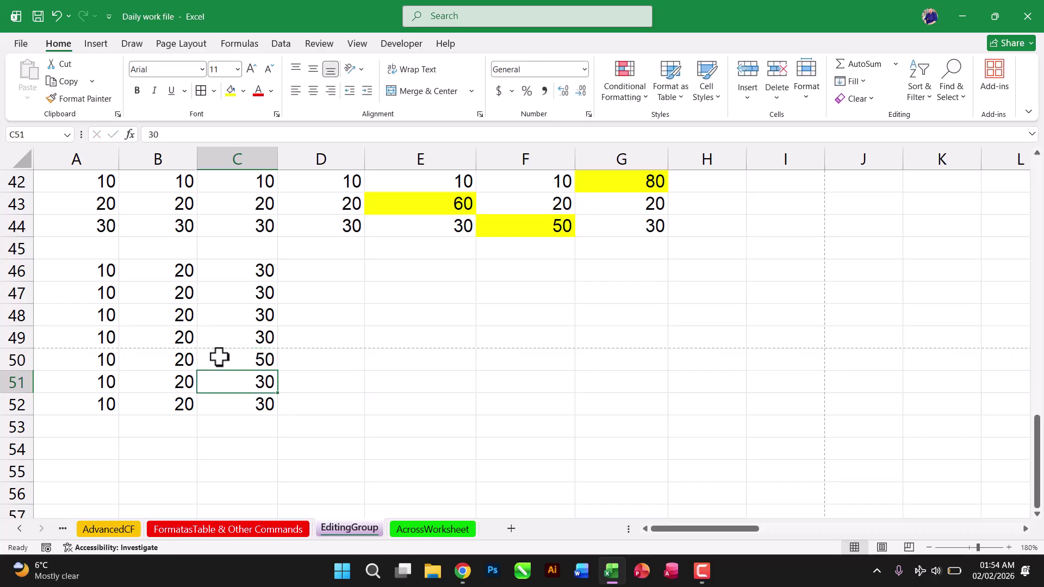
left_click(171, 332)
type("60")
key("Return")
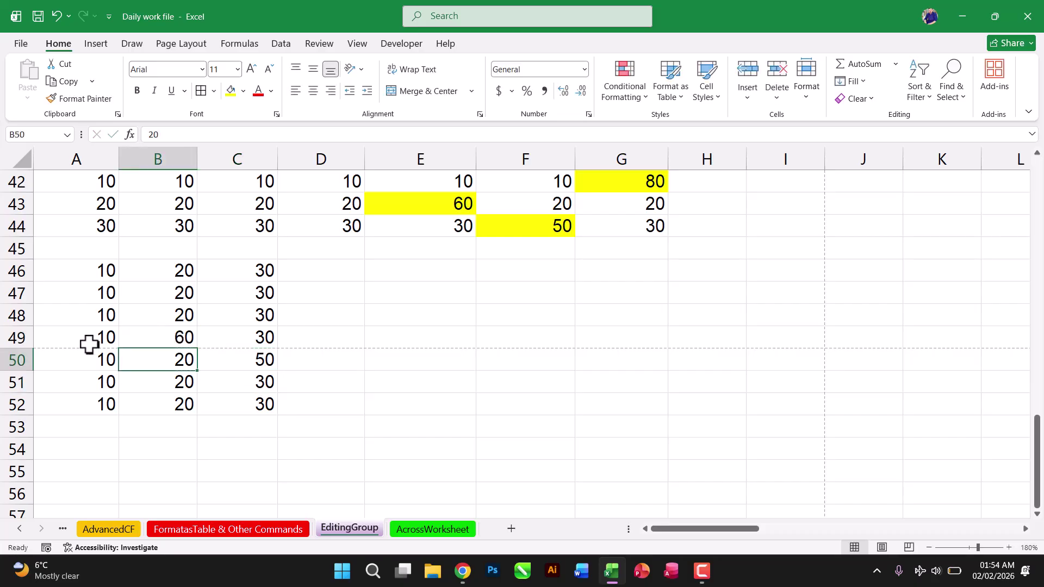
left_click(88, 341)
type("90")
key("Return")
- Select the column differences within A46:C52 with Go To Special, fill those cells yellow and save the workbook
left_click_drag(105, 271, 256, 403)
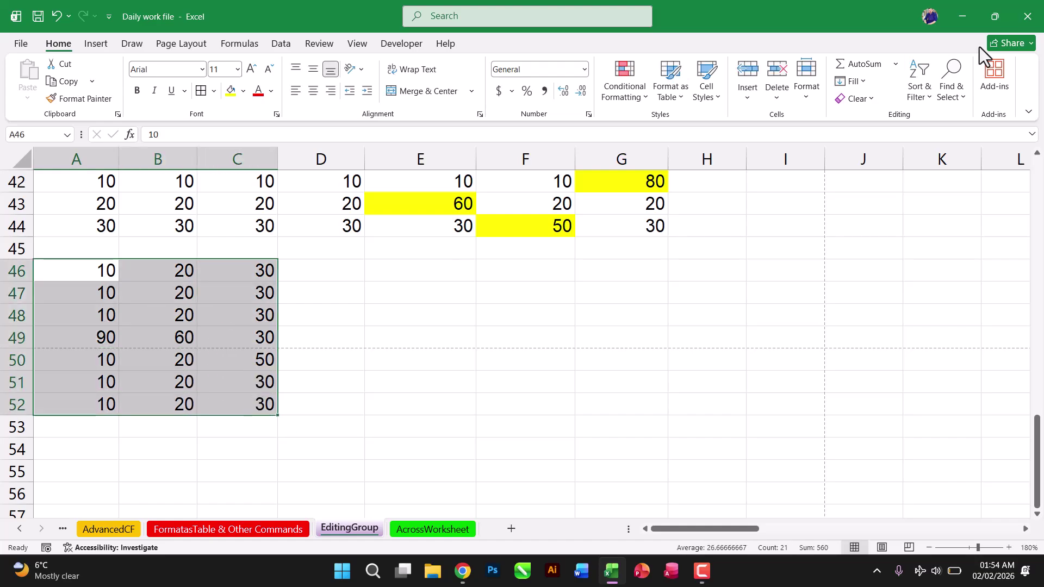
left_click(906, 94)
left_click(938, 96)
left_click(958, 179)
left_click(693, 172)
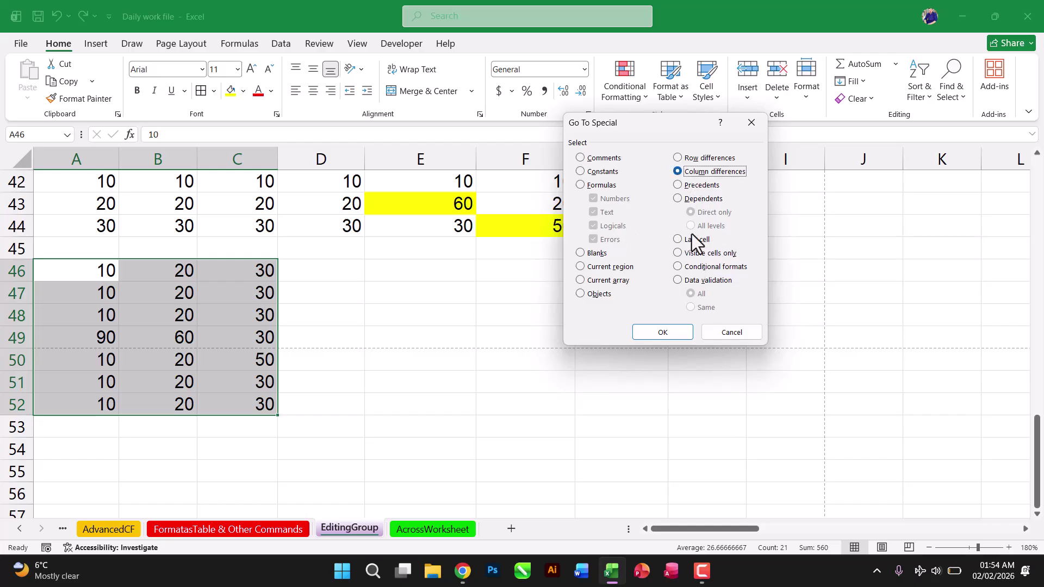
left_click(669, 331)
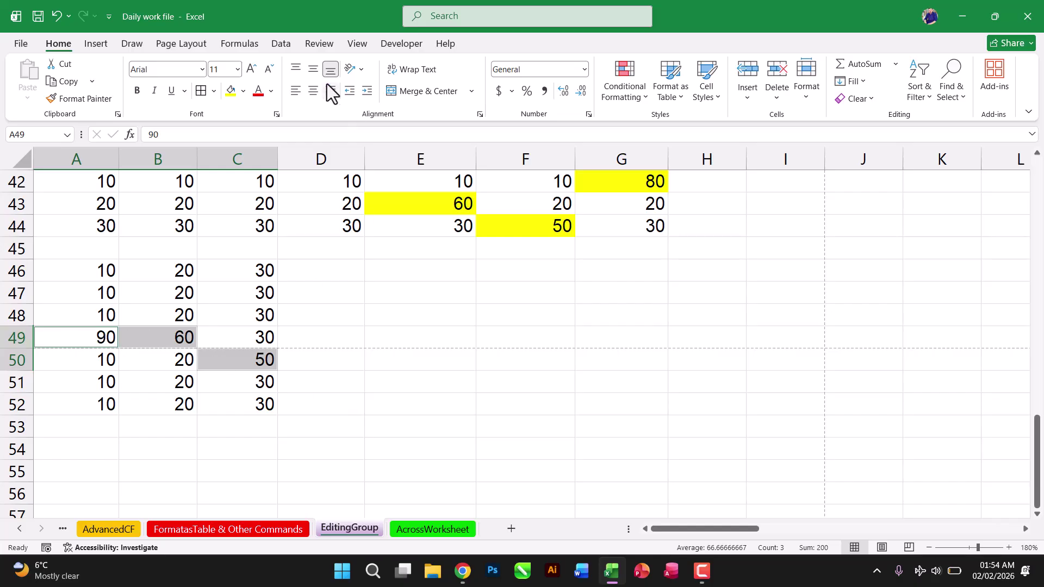
left_click(229, 89)
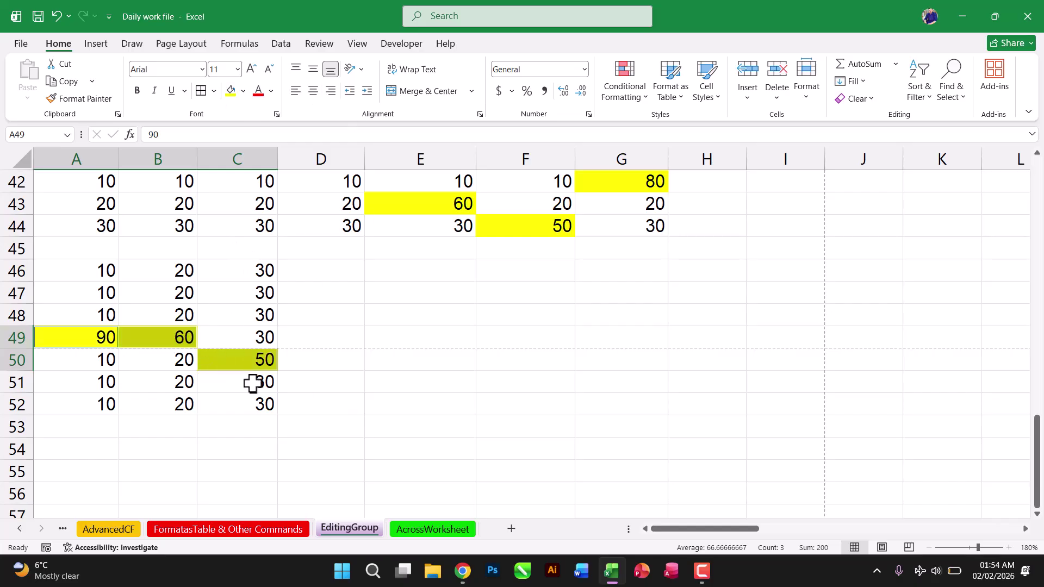
left_click(313, 376)
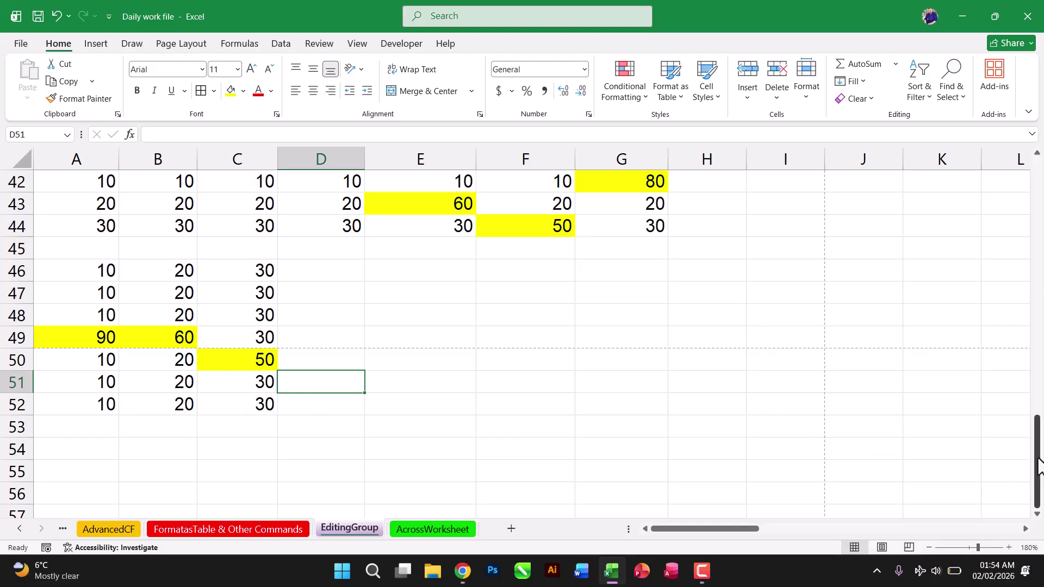
key("ctrl+s")
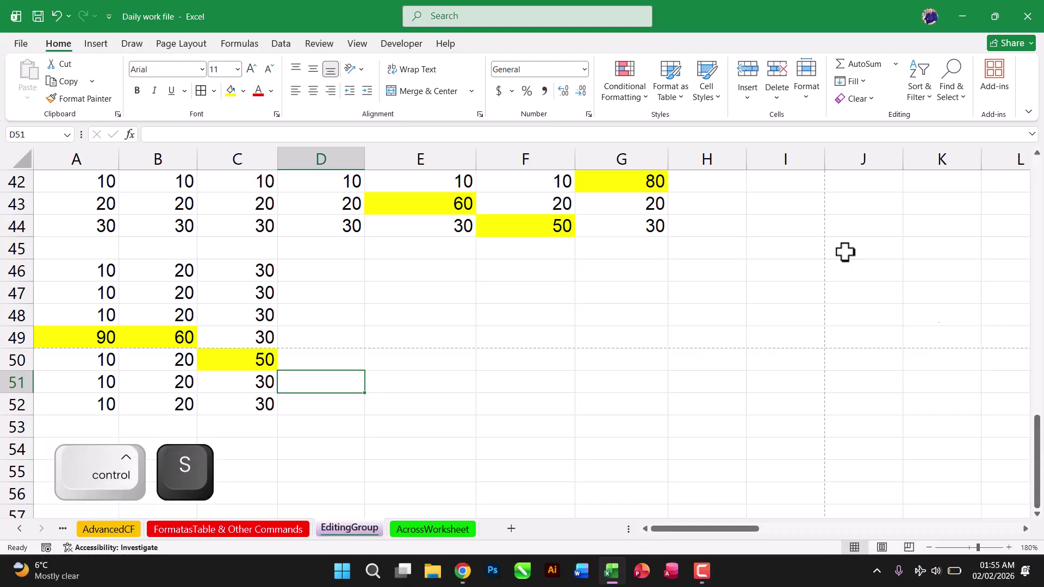
left_click(939, 81)
left_click(957, 178)
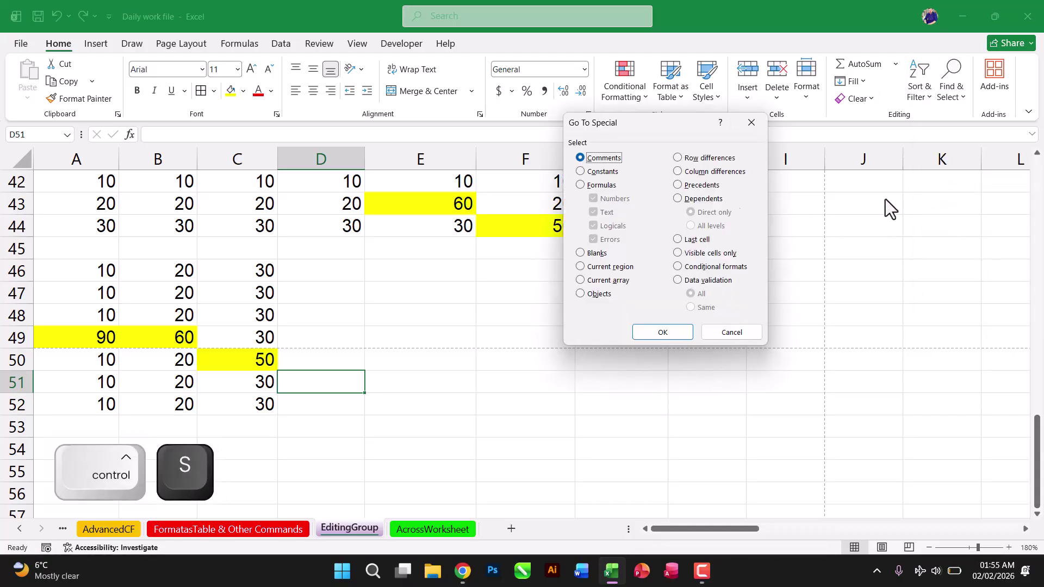
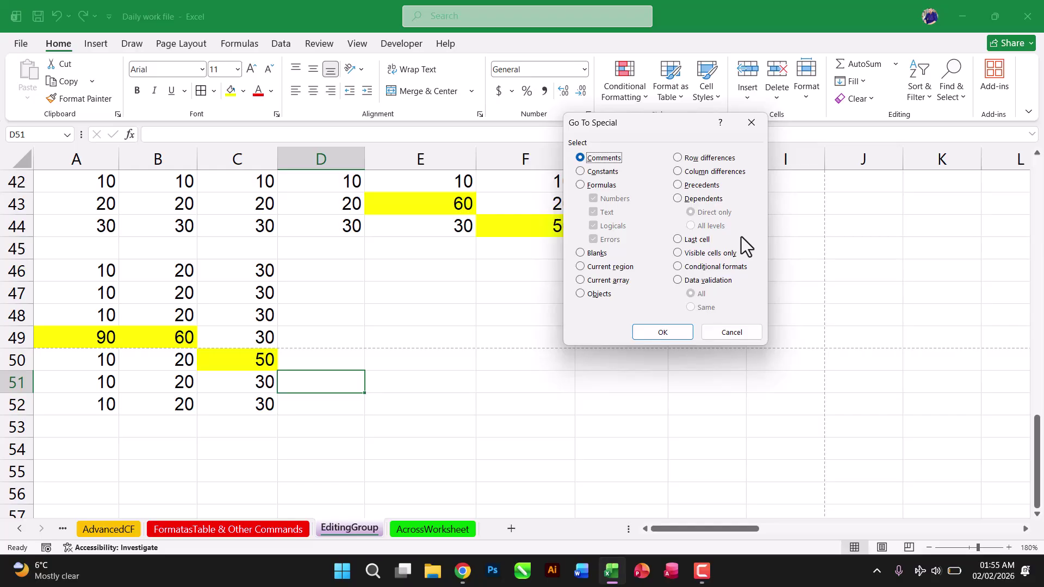
left_click(713, 335)
- Format cell G51 with a dark blue fill and white bold text at font size 12
left_click(633, 384)
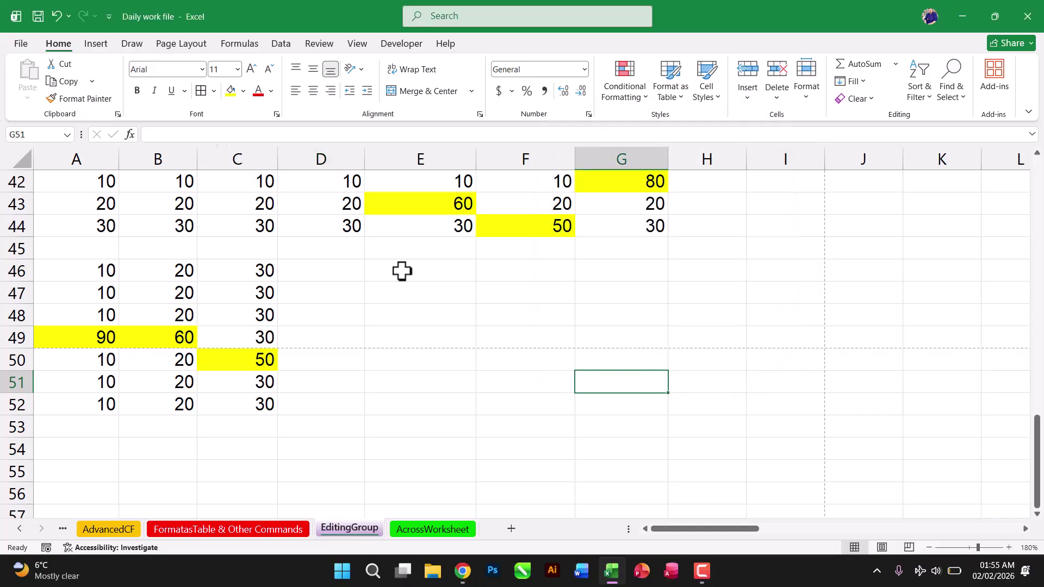
left_click(243, 90)
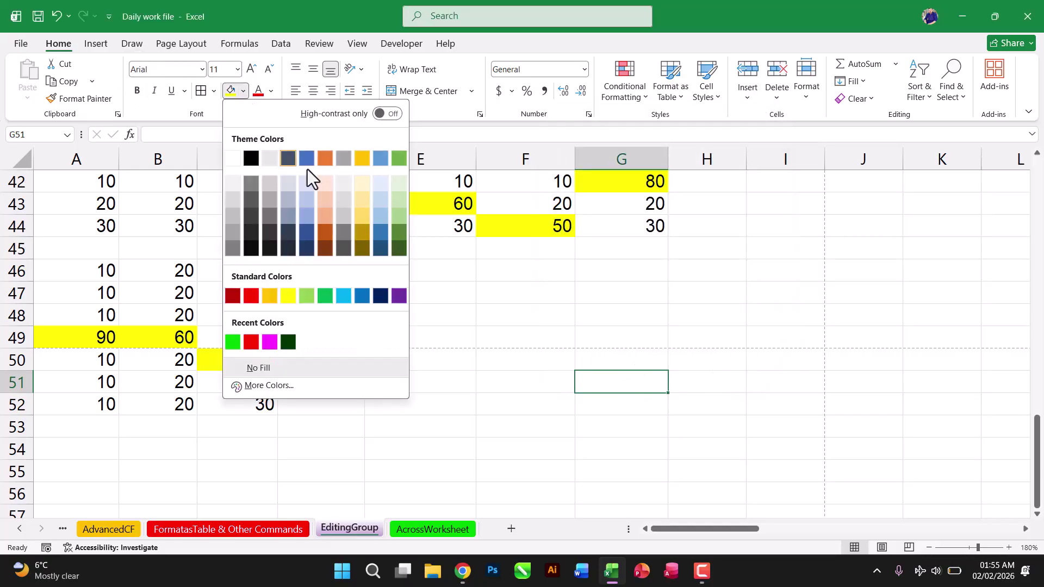
left_click(381, 296)
left_click(270, 91)
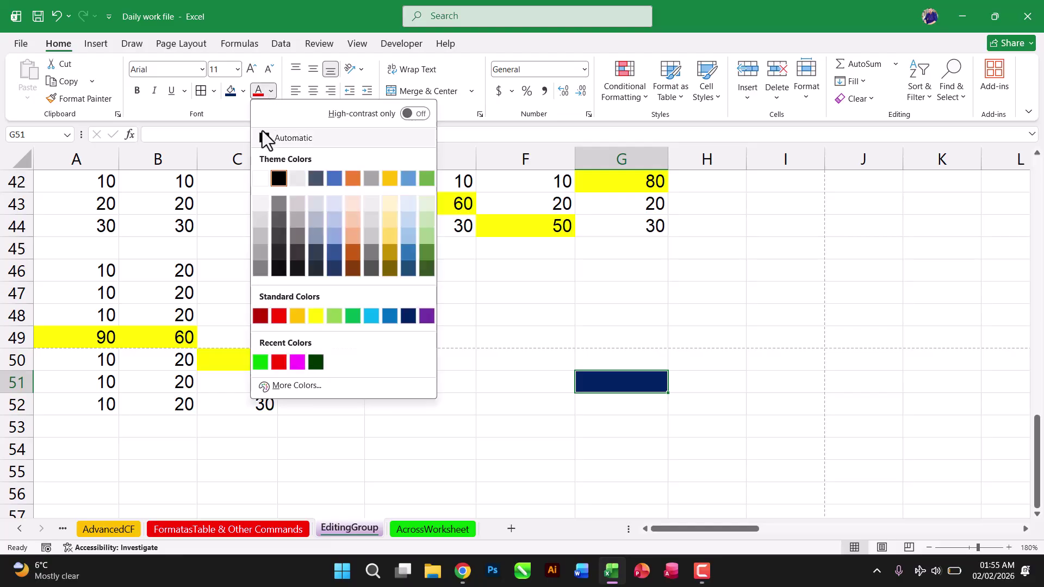
left_click(260, 180)
left_click(137, 91)
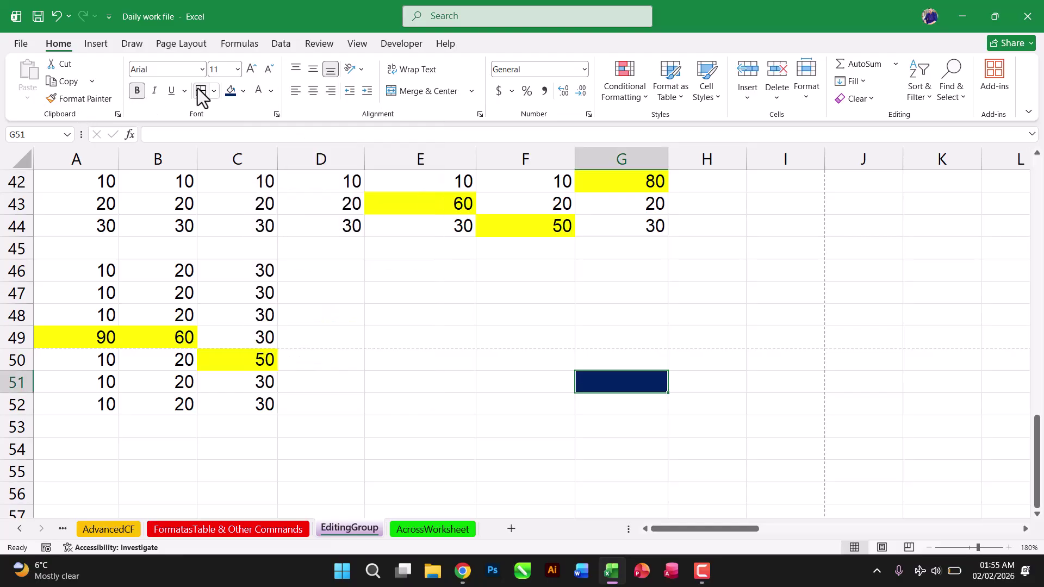
left_click(251, 69)
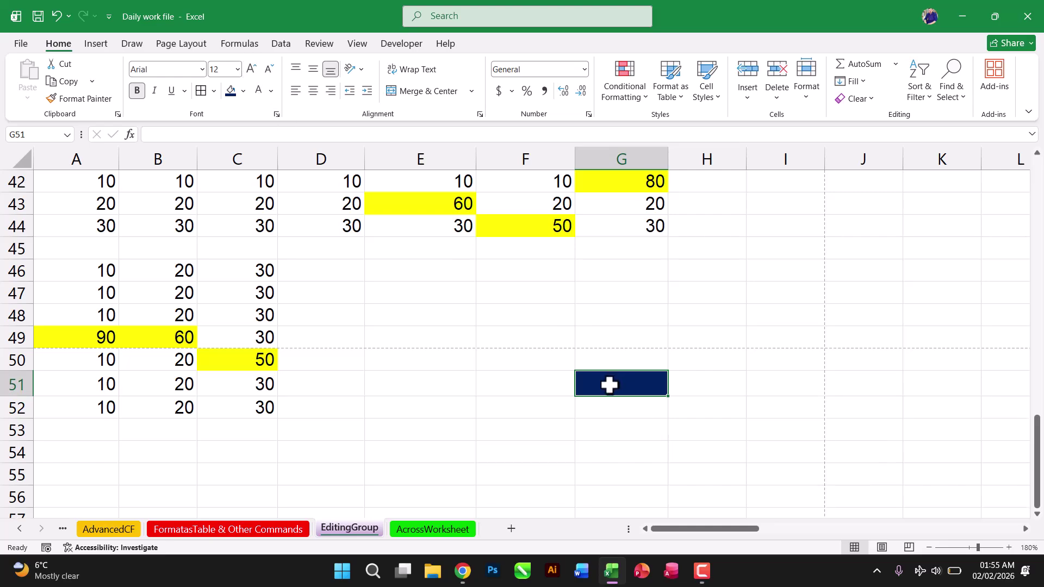
- Enter the formula =D43+B48+C50+B52+A50 in G51 and center the cell horizontally
type("=")
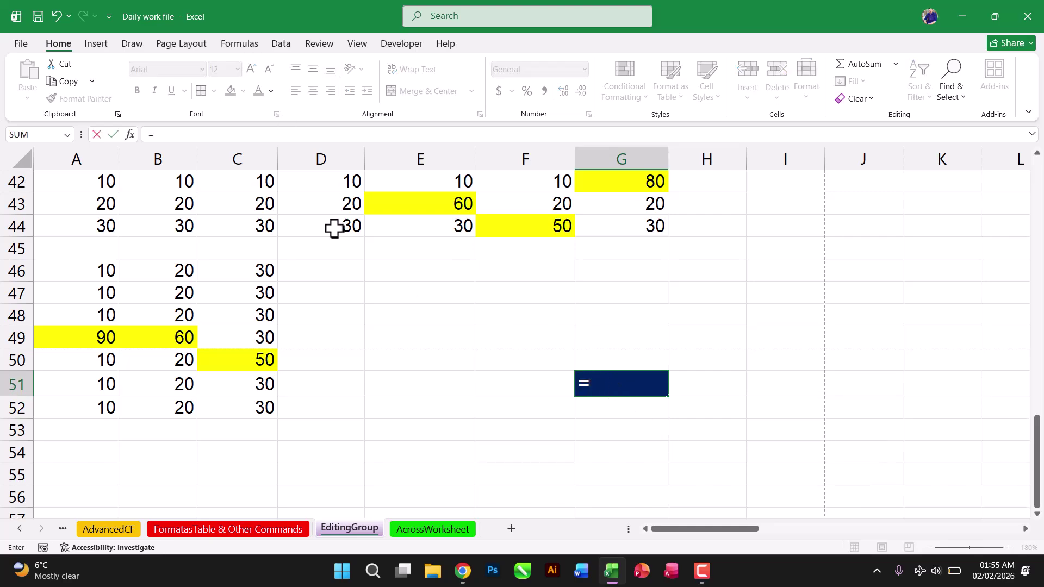
left_click(320, 203)
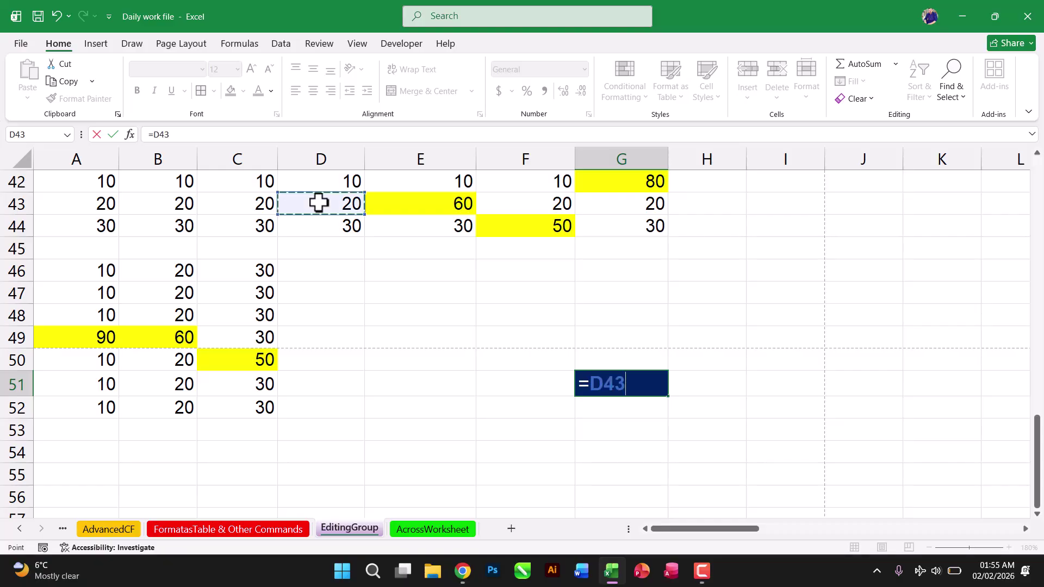
type("+")
left_click(182, 315)
type("+")
left_click(242, 363)
type("+")
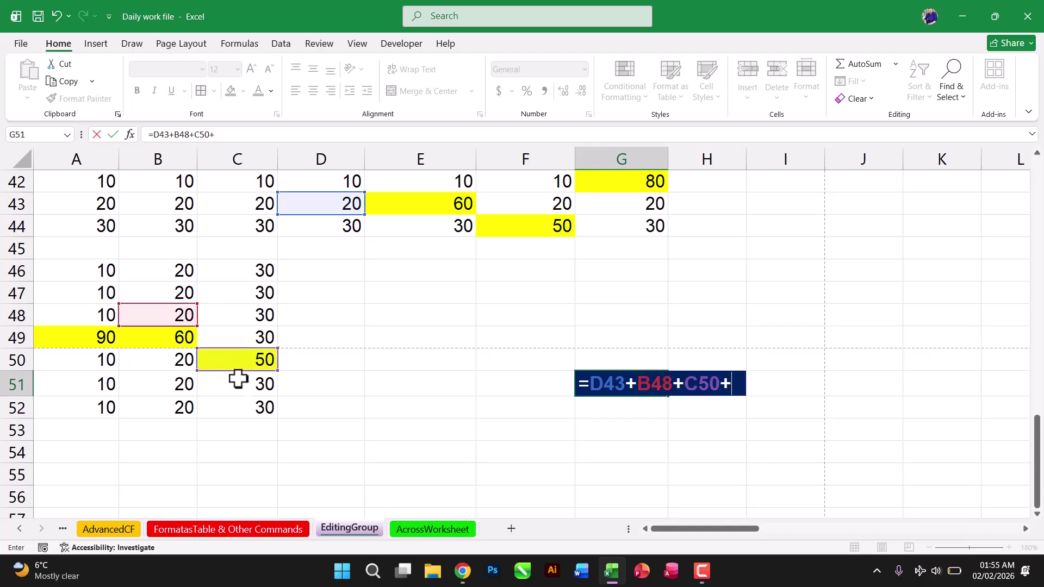
left_click(162, 408)
type("+")
left_click(100, 363)
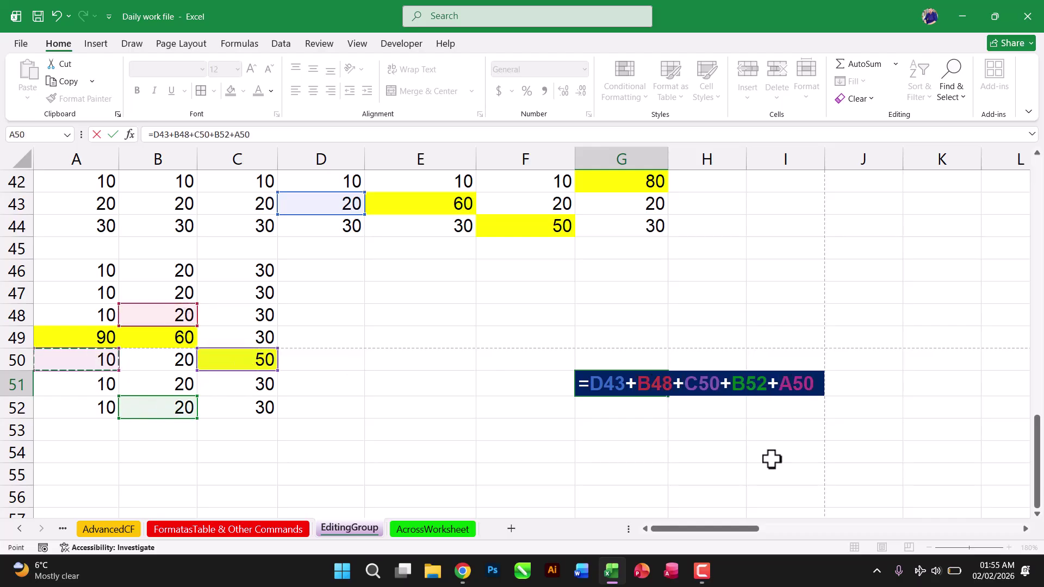
key("Return")
left_click(628, 383)
left_click(308, 92)
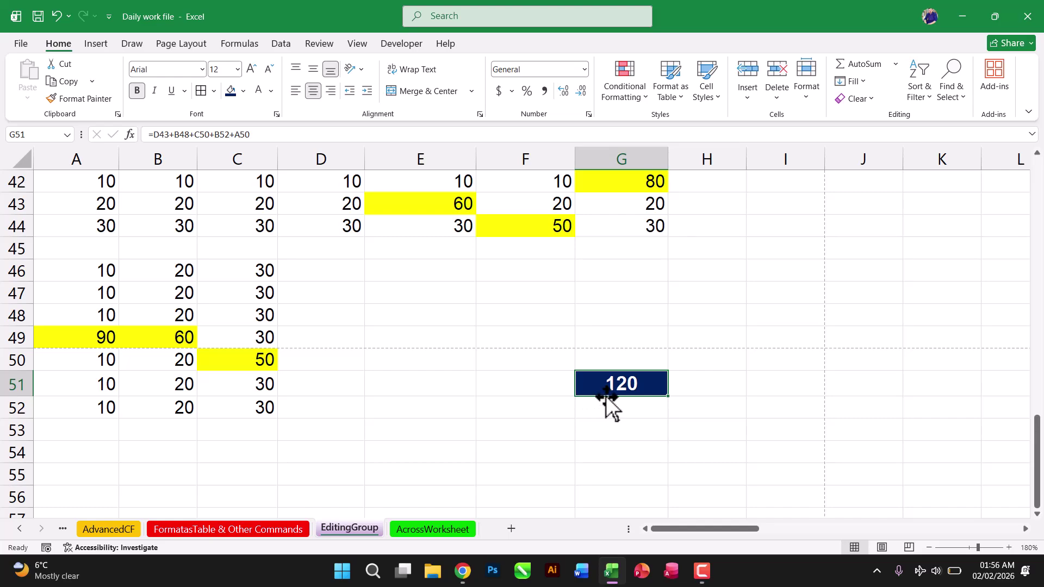
- Select the direct precedents of the formula in G51 with Go To Special and fill those cells orange
left_click(956, 86)
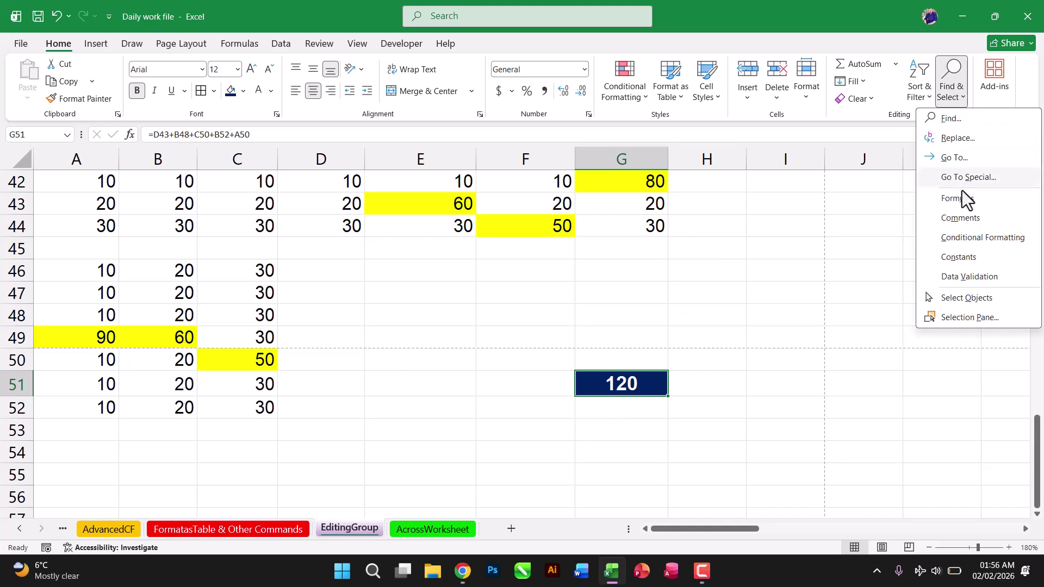
left_click(961, 181)
left_click(689, 187)
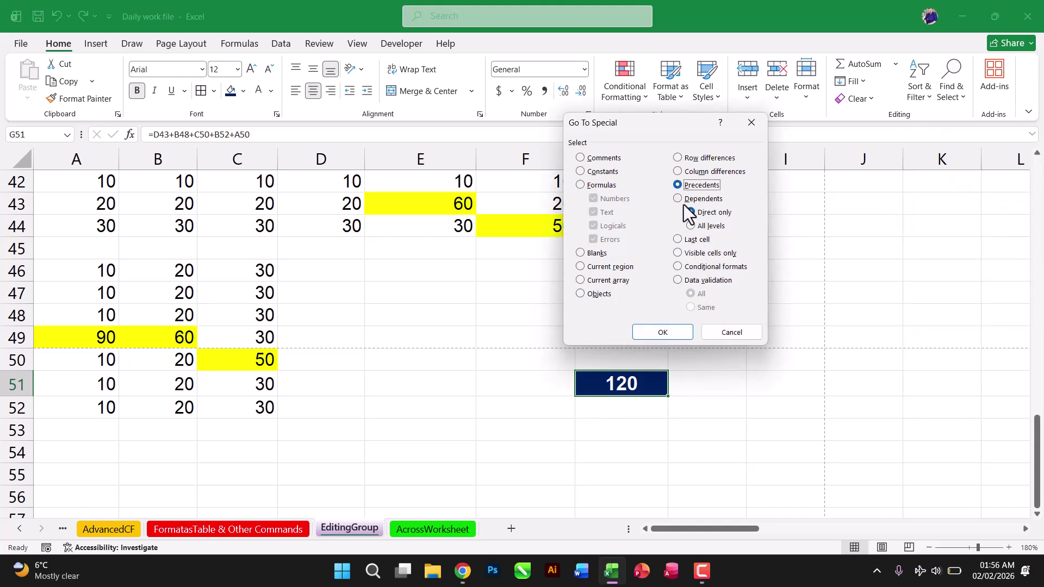
left_click(659, 332)
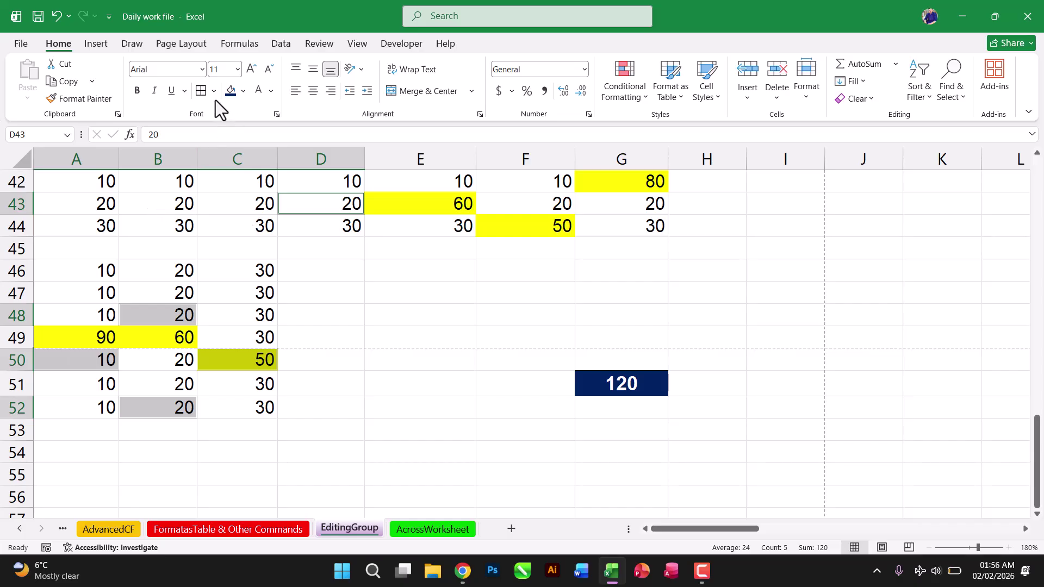
left_click(243, 90)
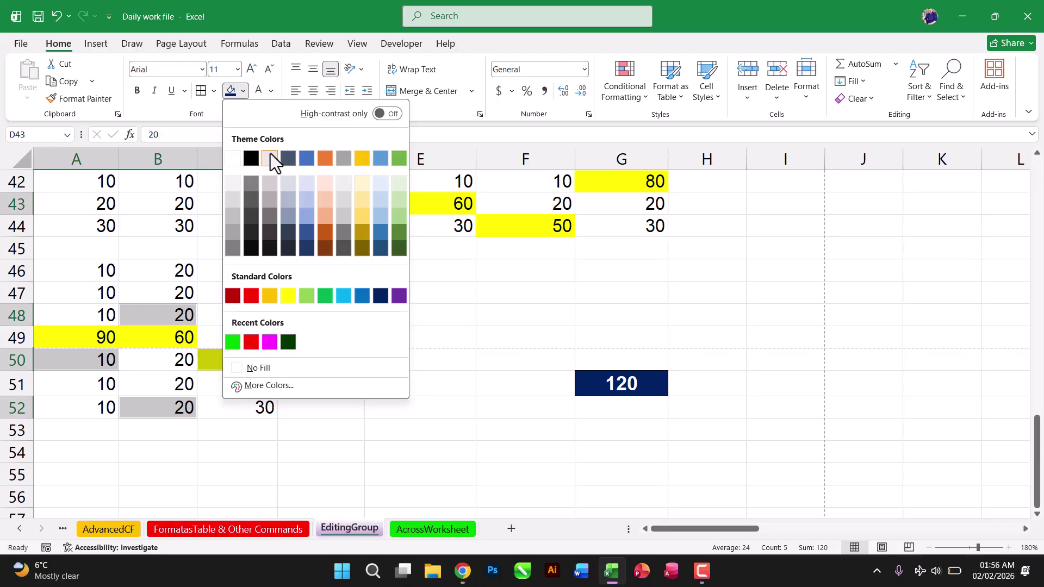
left_click(325, 157)
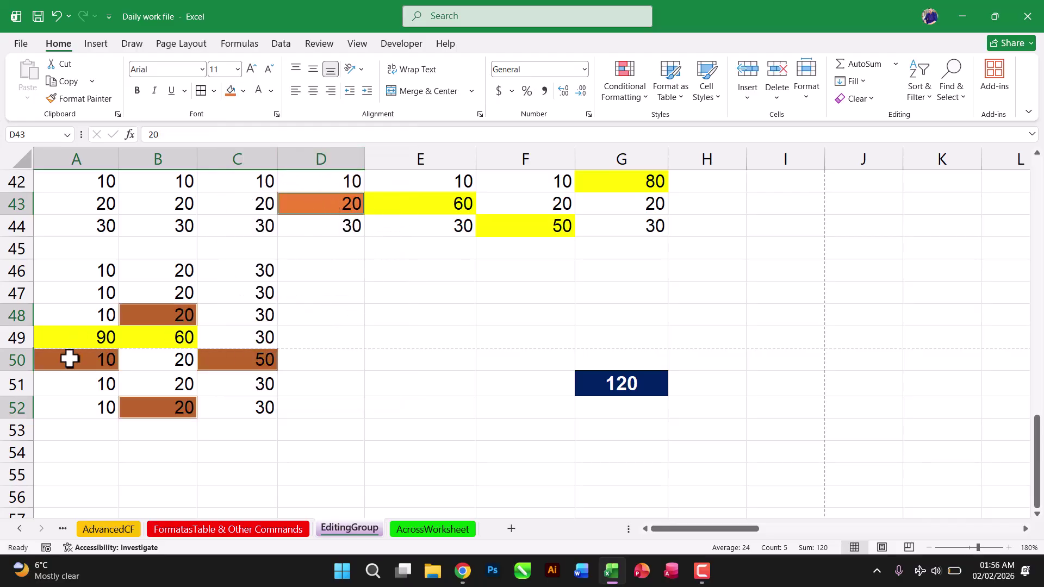
left_click(622, 387)
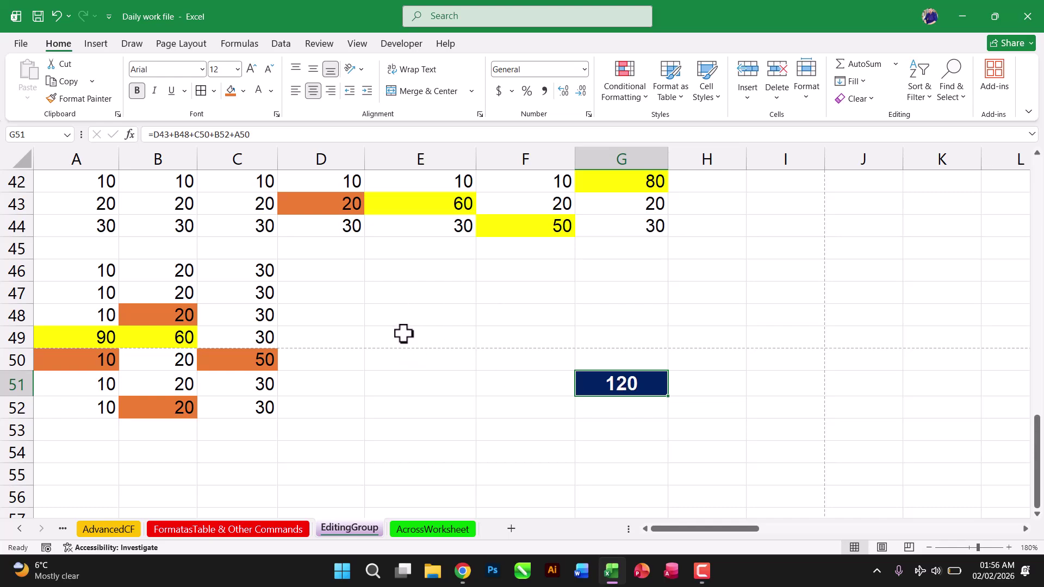
- Enter 90 in E48 and 50 in E49
left_click(398, 313)
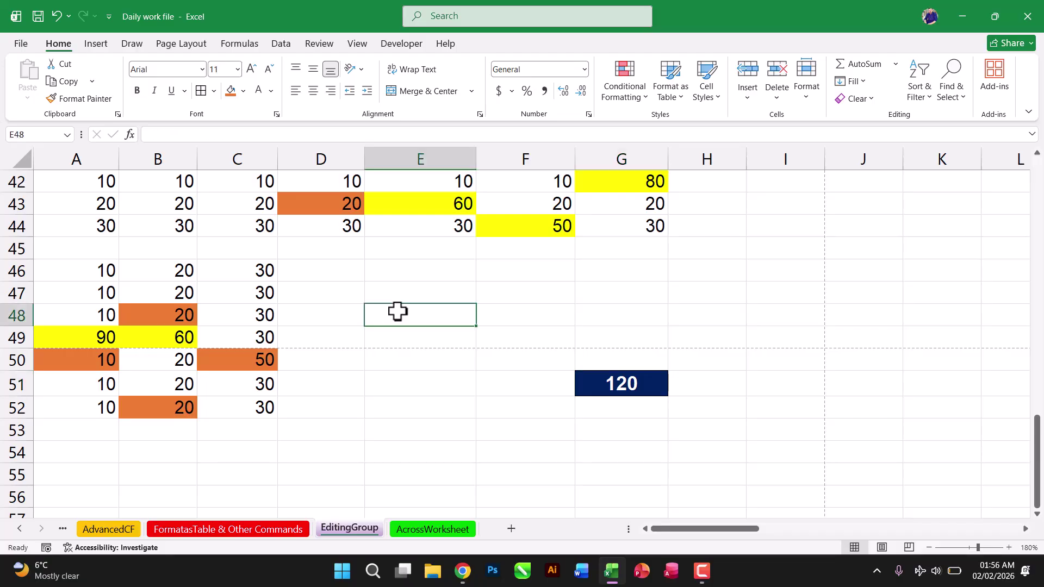
type("90")
key("Return")
type("50")
key("Return")
left_click_drag(438, 312, 440, 330)
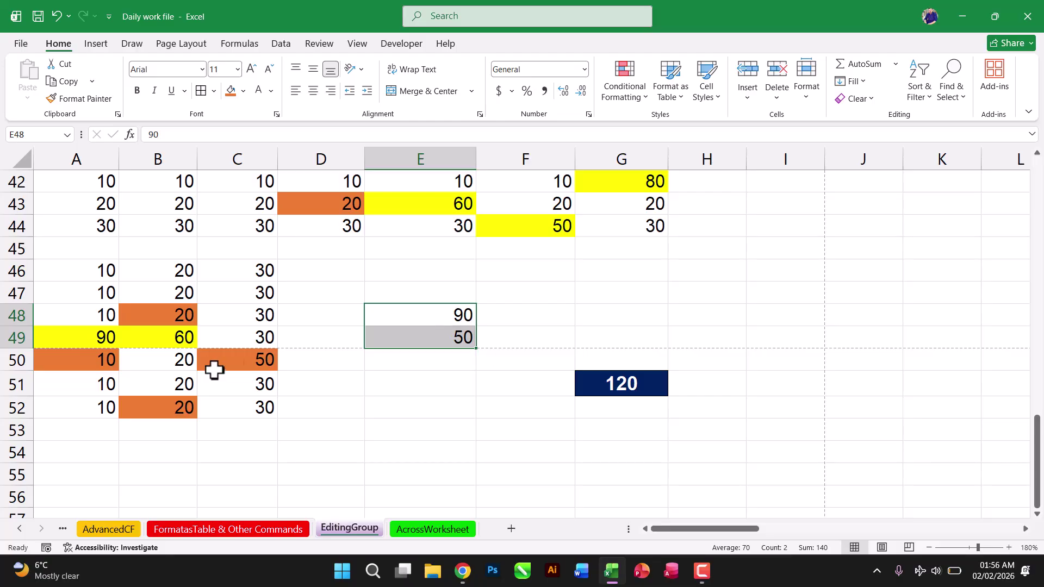
- Replace the value in C50 with the formula =E48+E49
left_click(251, 359)
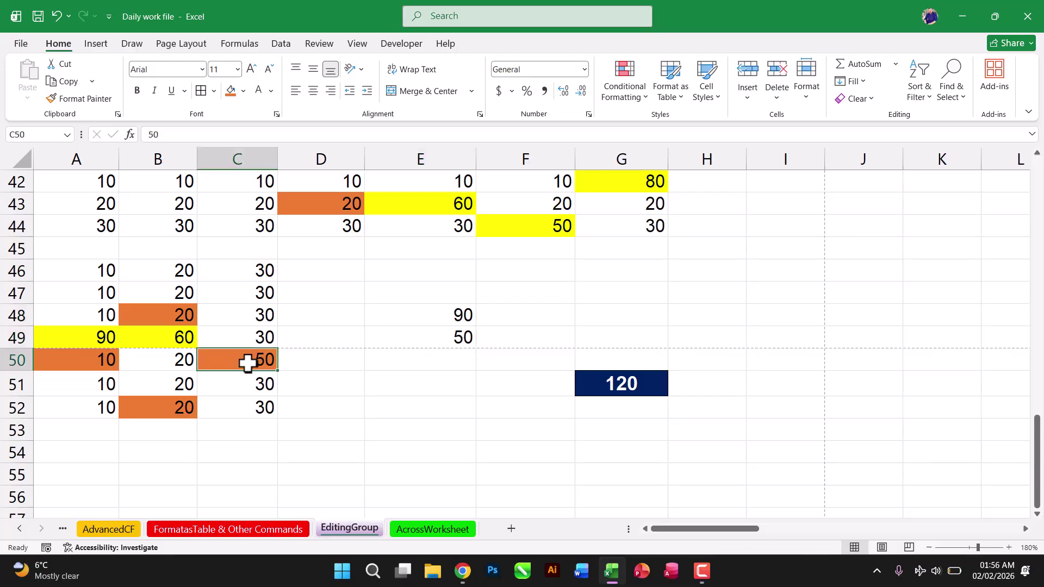
type("=")
left_click(436, 318)
type("+")
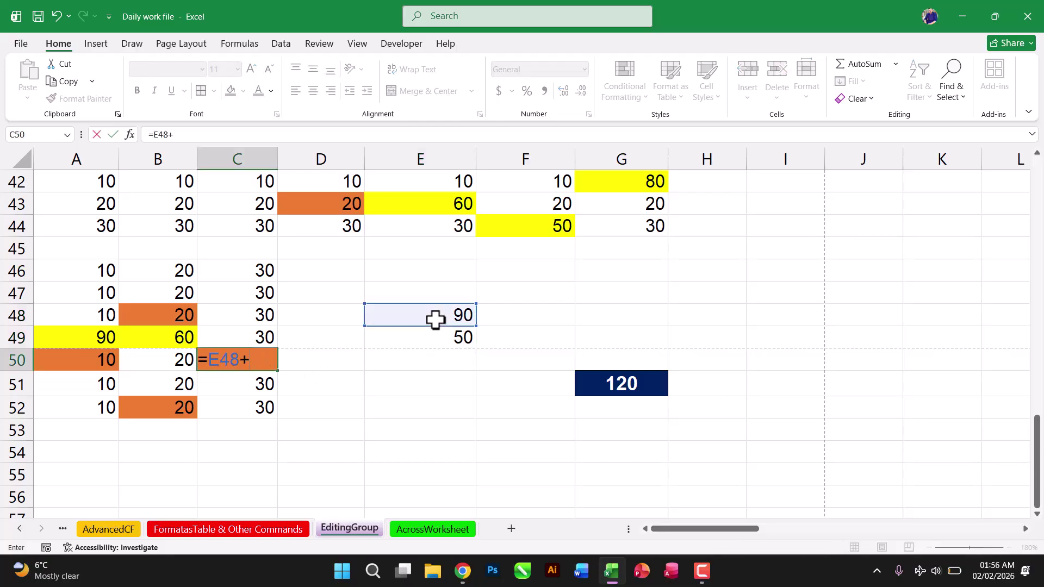
left_click(442, 338)
key("Return")
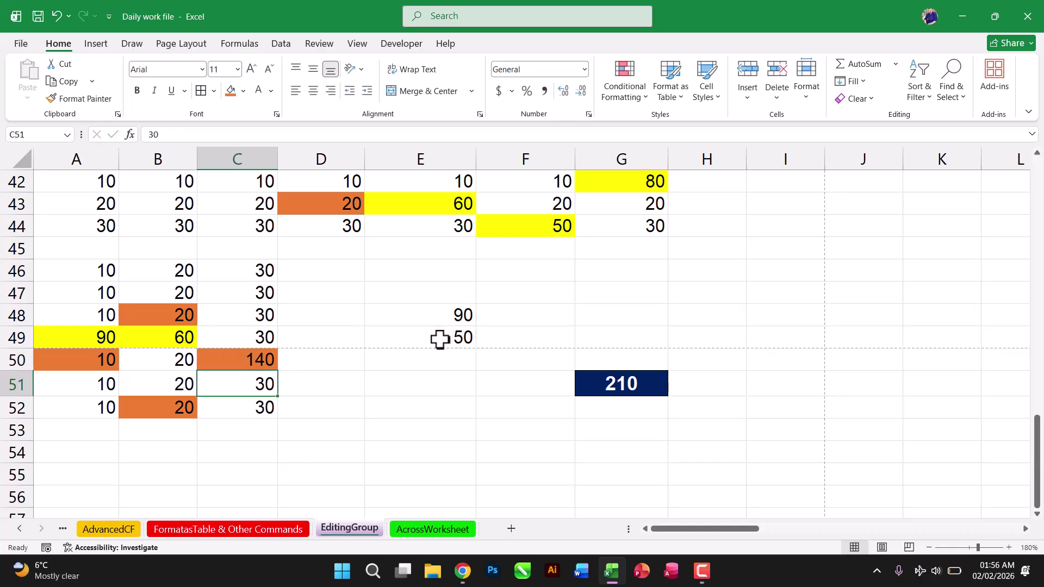
left_click_drag(446, 318, 447, 337)
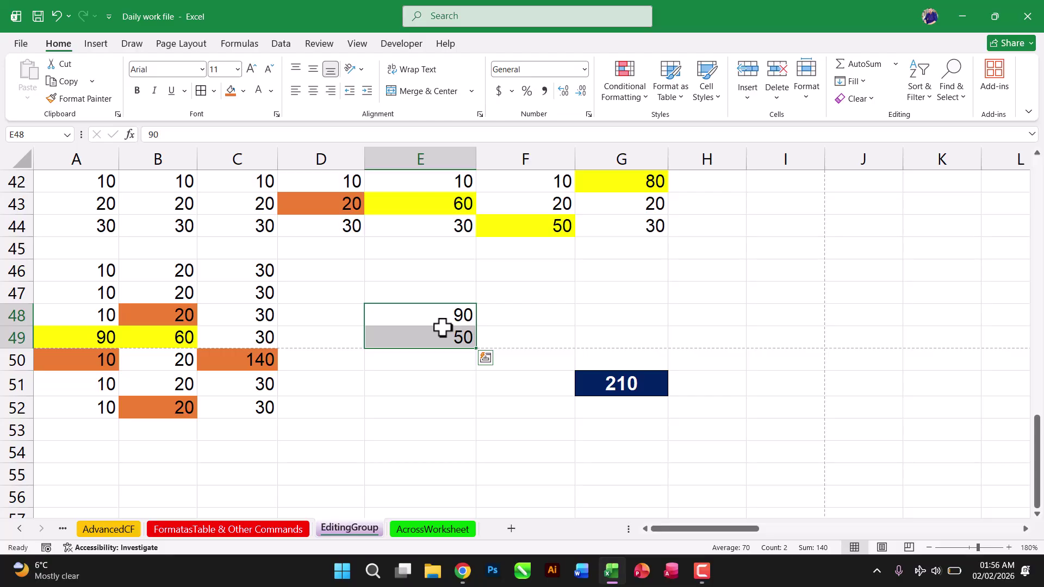
left_click(258, 361)
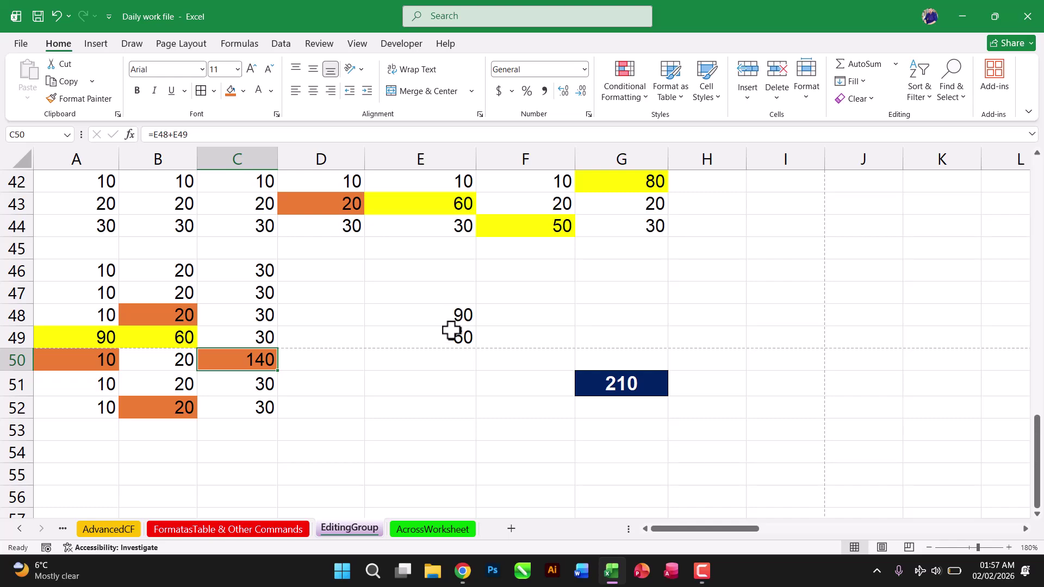
- Select the precedents of G51 at all levels with Go To Special
left_click(624, 384)
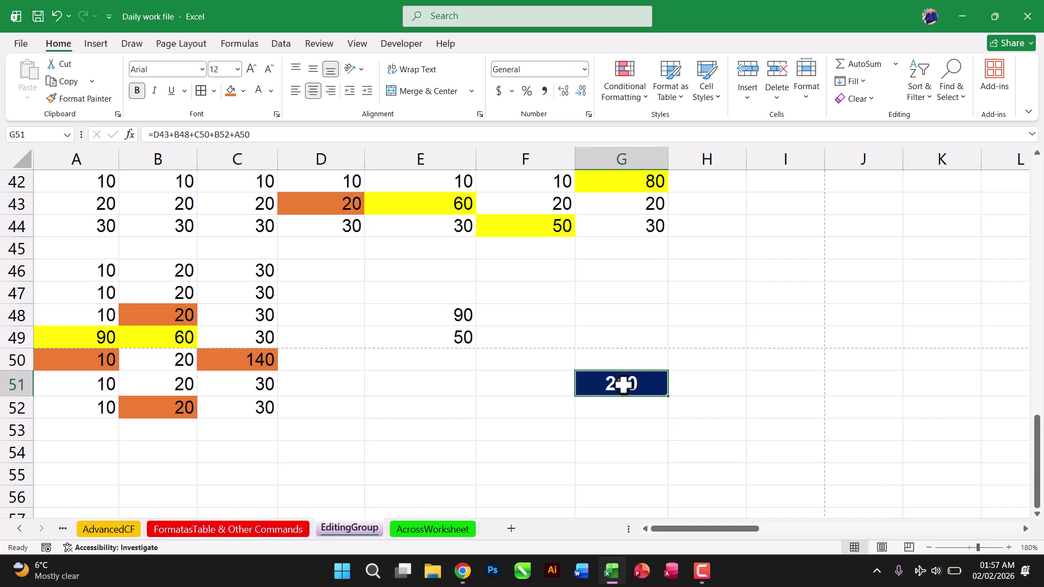
left_click(947, 98)
left_click(964, 183)
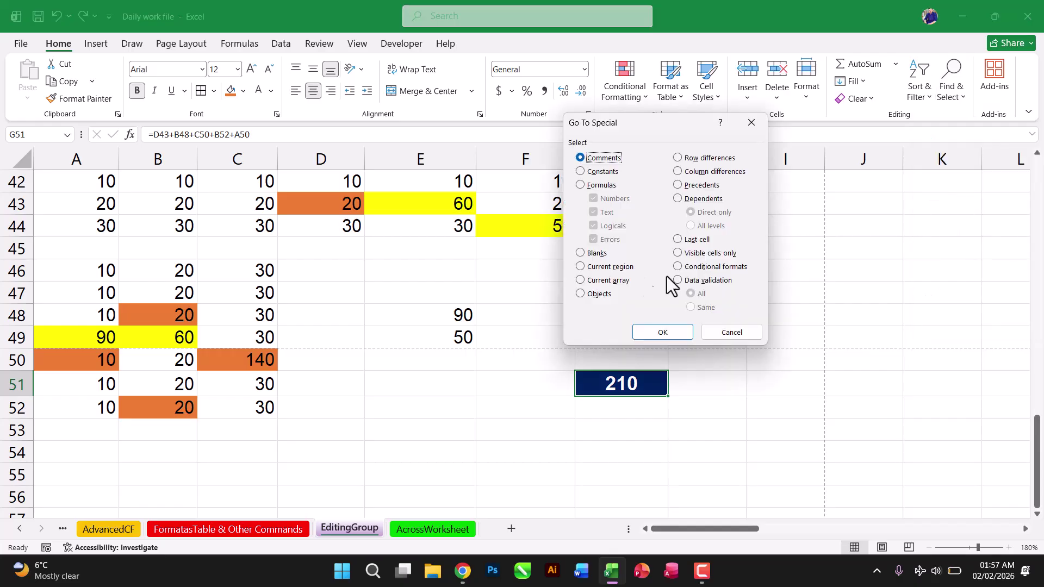
left_click(696, 185)
left_click(692, 225)
left_click(674, 329)
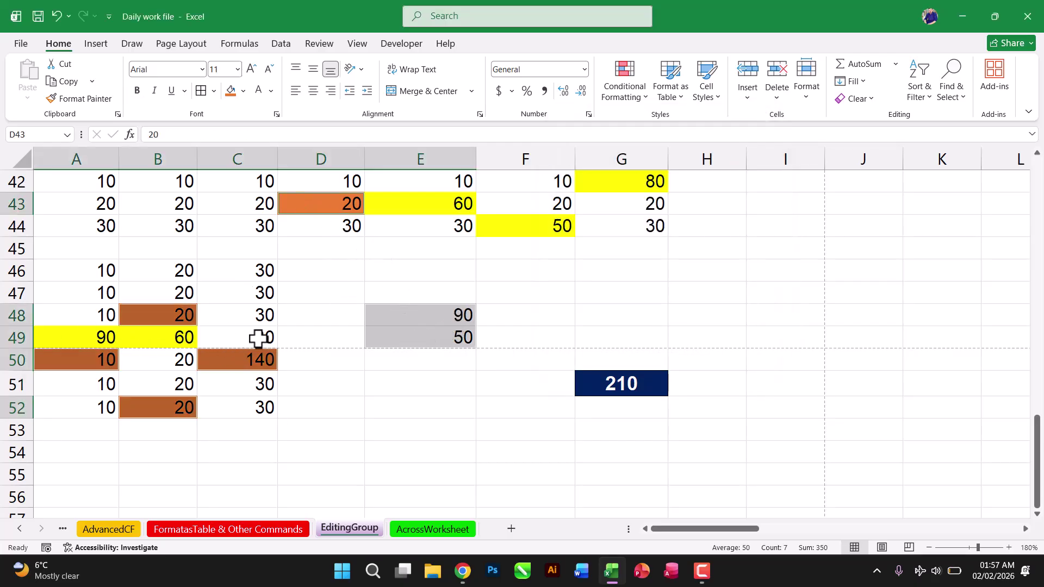
- Try to select the direct dependents of G51 with Go To Special and dismiss the message boxes
left_click(610, 386)
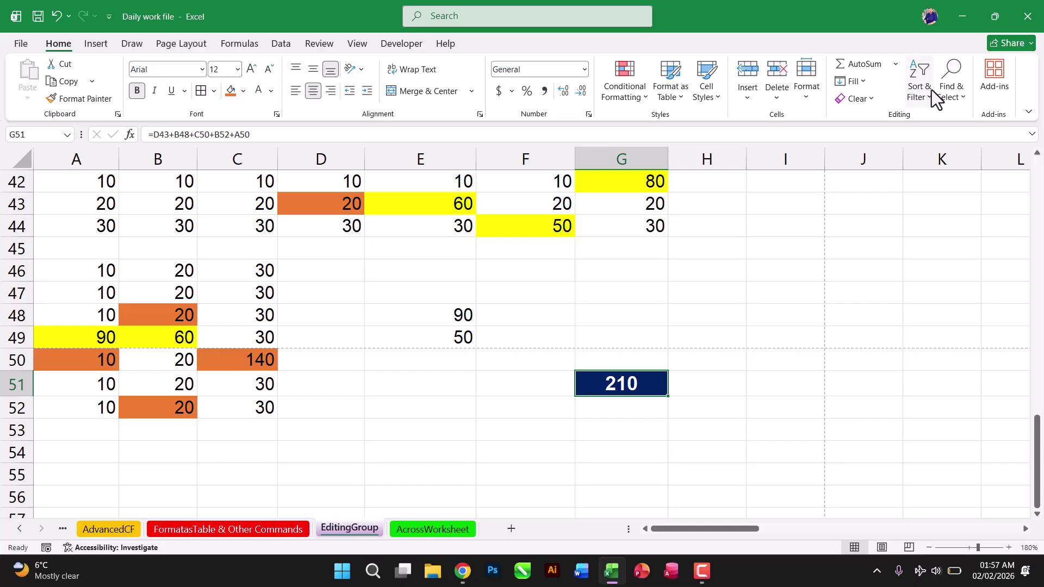
left_click(948, 89)
left_click(963, 184)
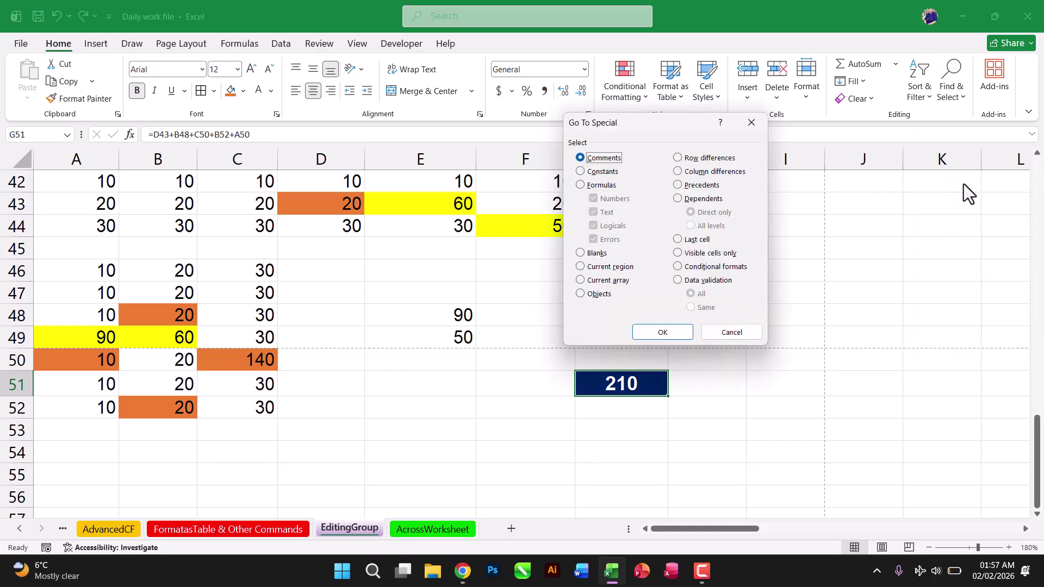
left_click(678, 199)
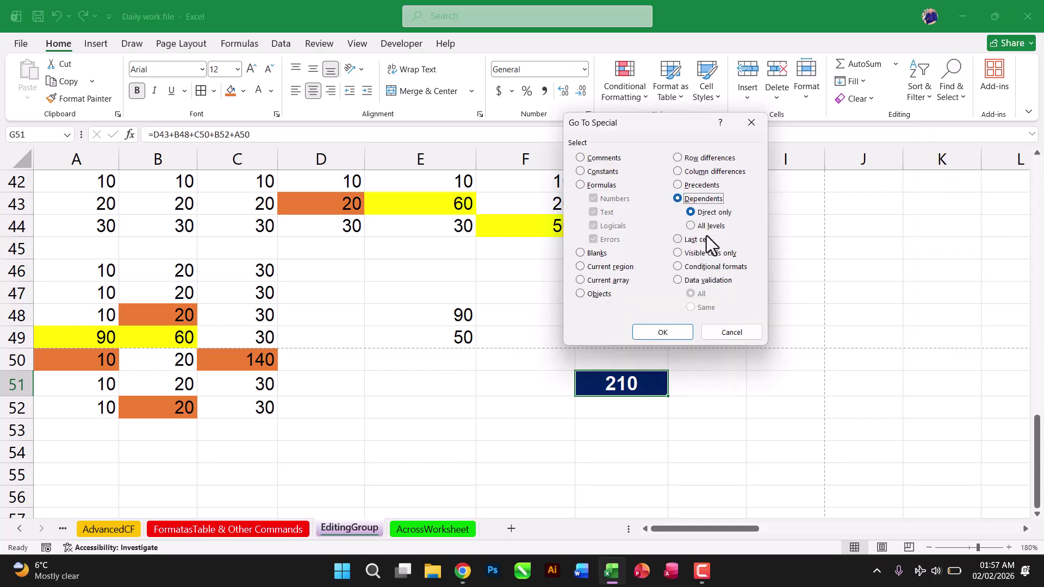
left_click(663, 332)
left_click(514, 321)
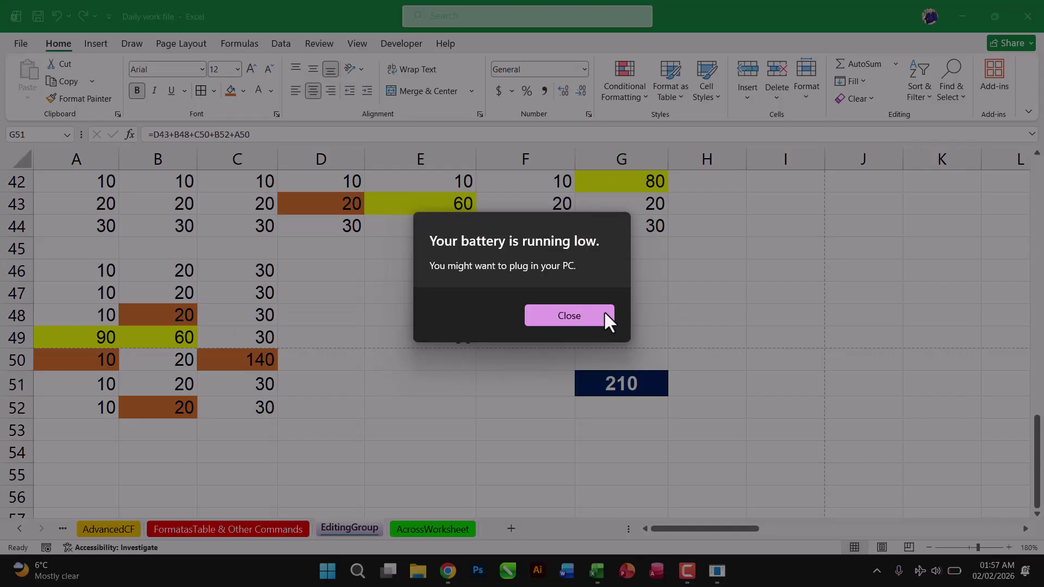
left_click(559, 313)
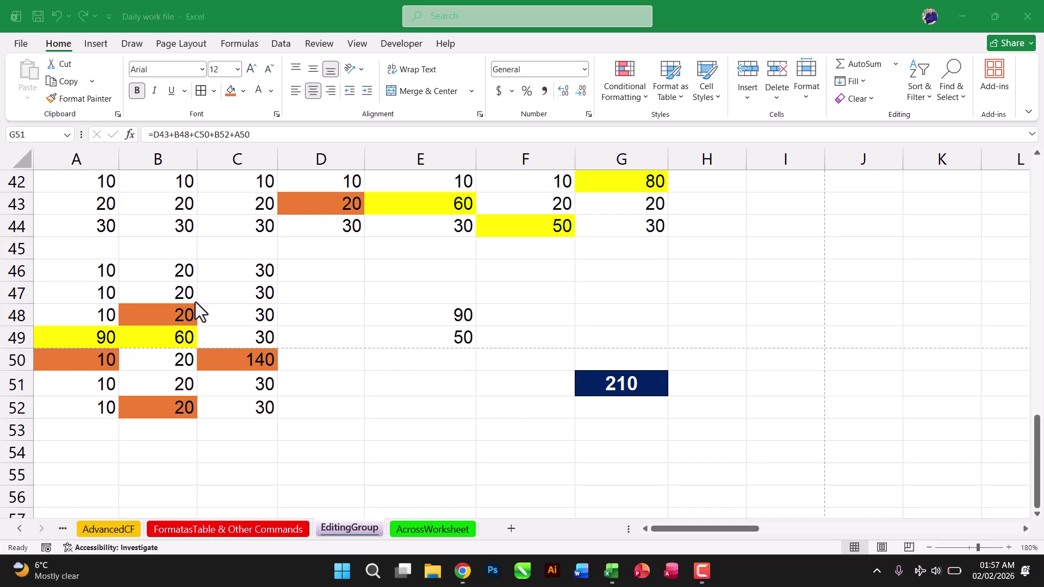
- Select the direct dependents of B48 with Go To Special
left_click(160, 313)
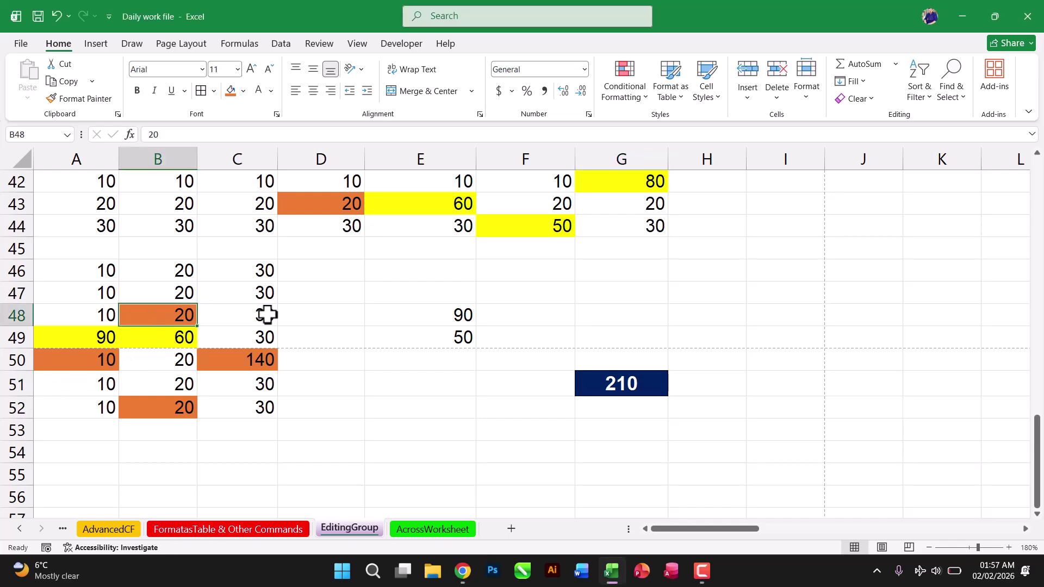
left_click(953, 96)
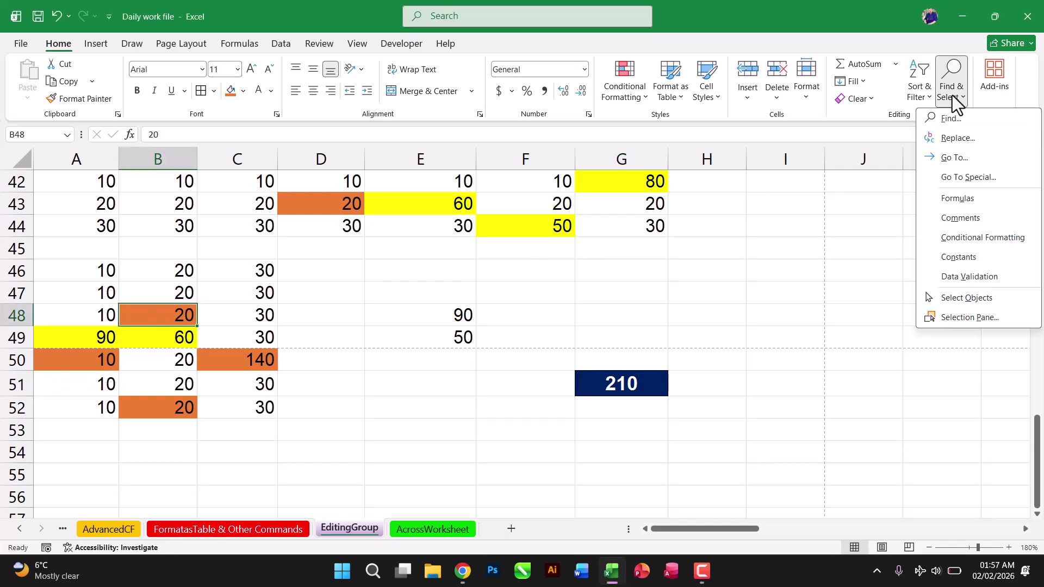
left_click(946, 178)
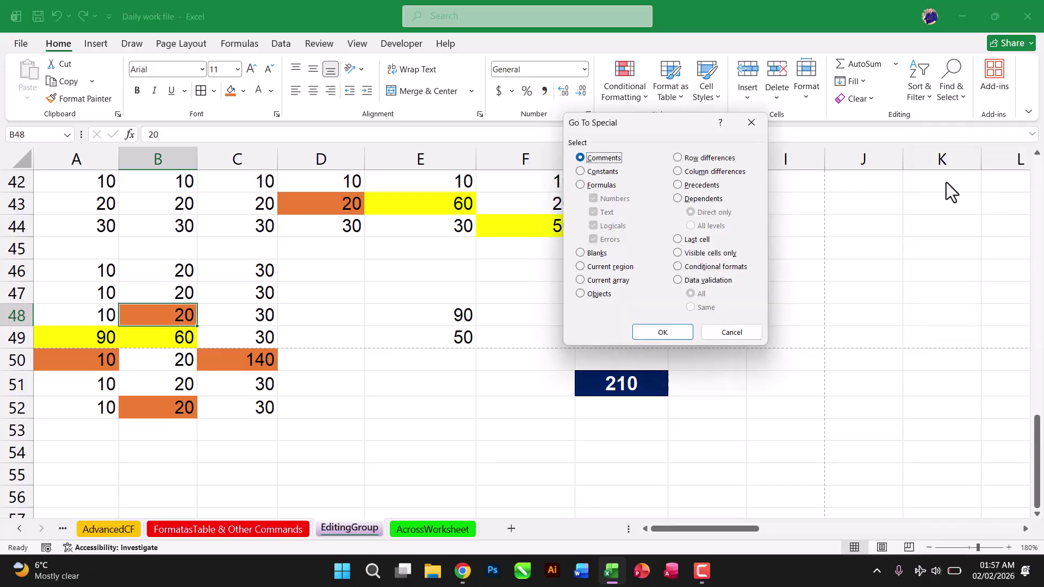
left_click(683, 200)
left_click(662, 333)
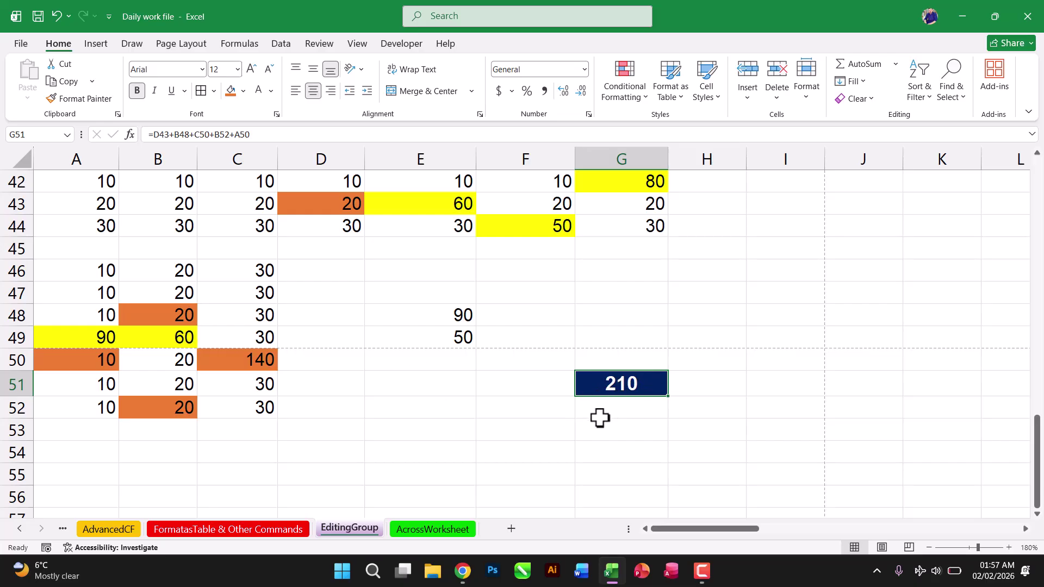
left_click(946, 96)
left_click(972, 177)
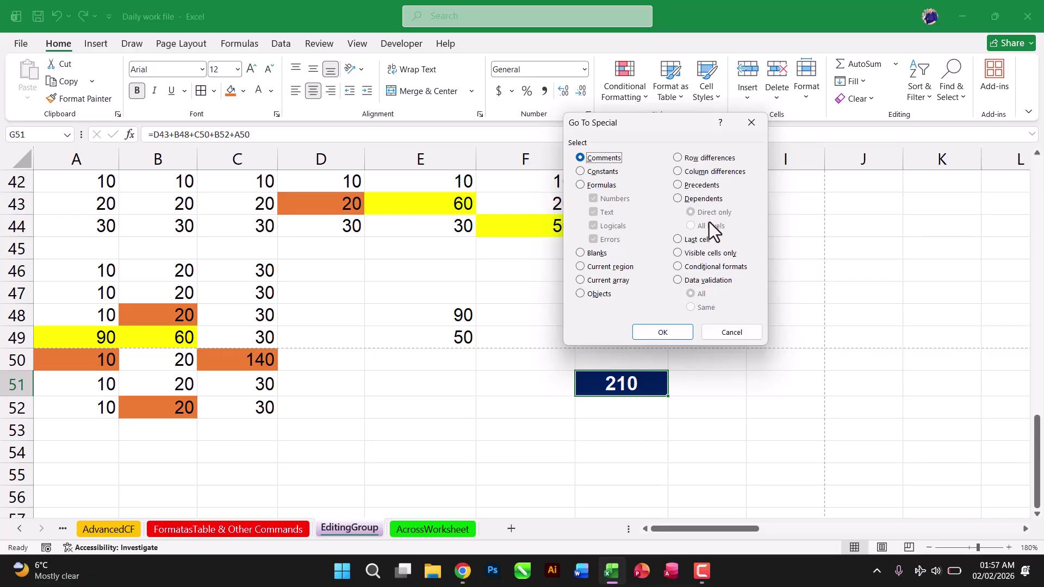
left_click(732, 331)
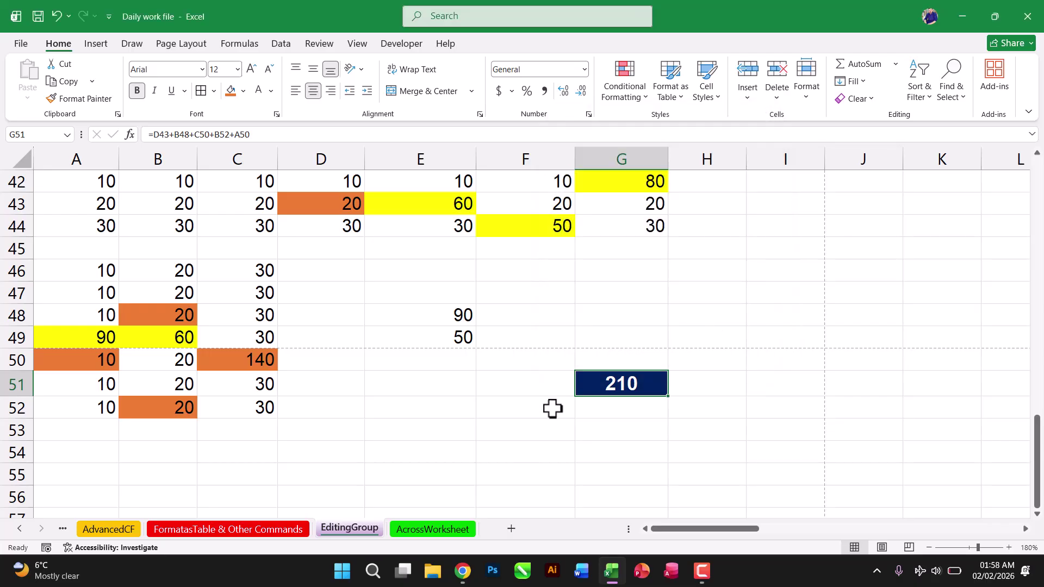
left_click(703, 571)
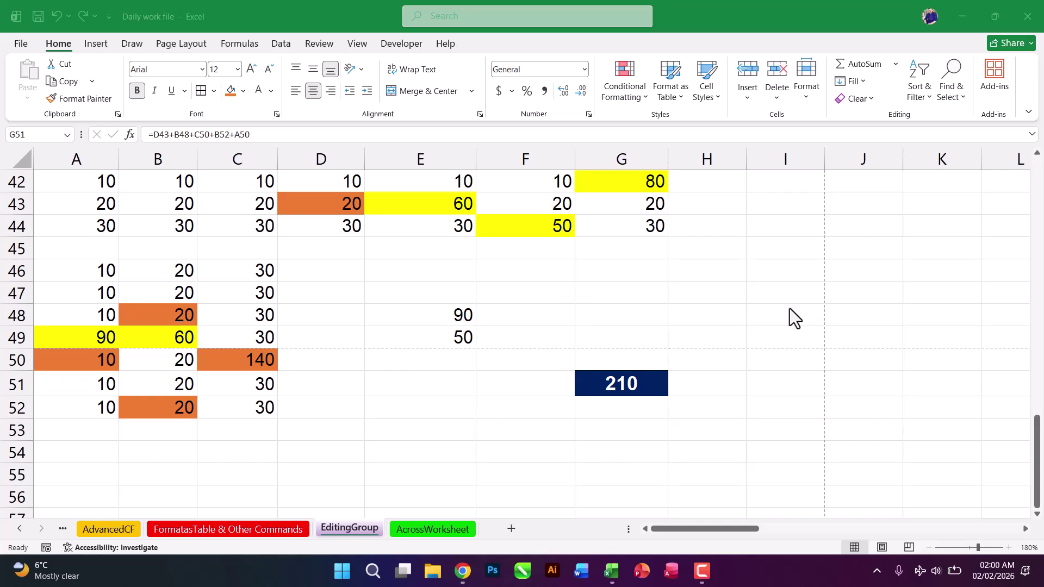
left_click(950, 92)
left_click(957, 179)
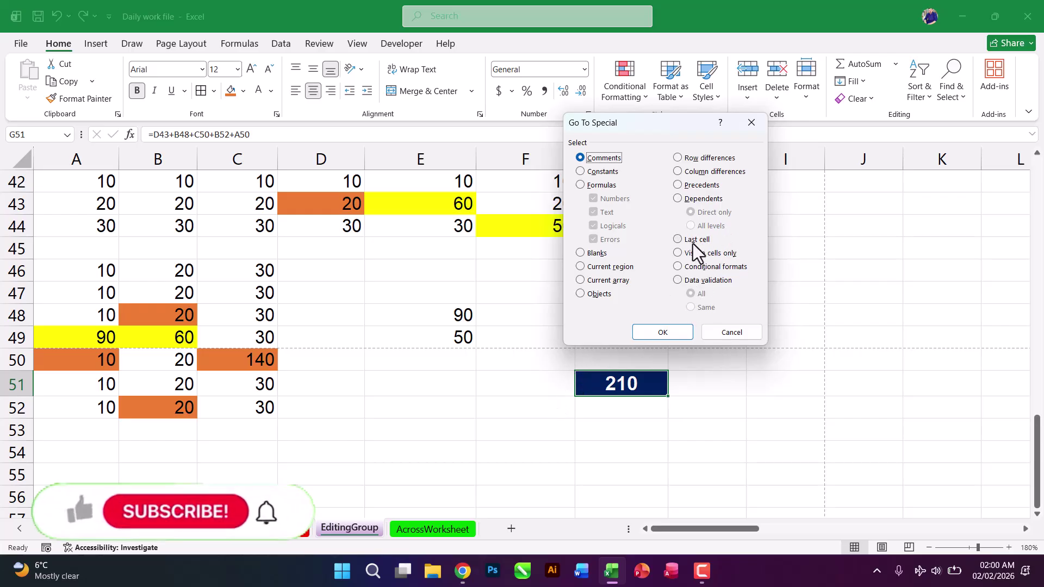
left_click(665, 333)
- Enter the text Last Cell in D58, below the sample data
scroll(575, 381, "down", 4)
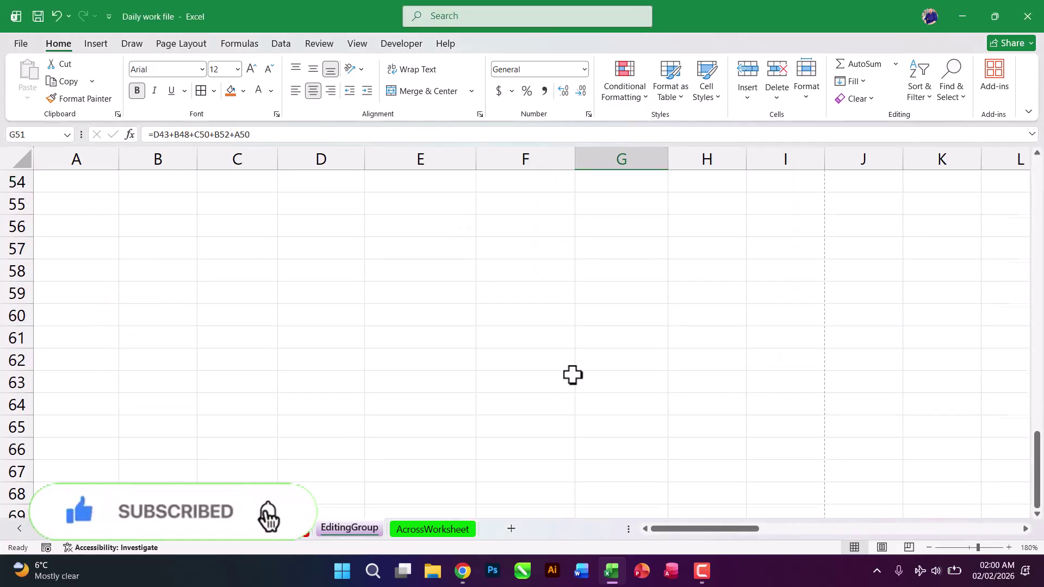
scroll(377, 366, "up", 2)
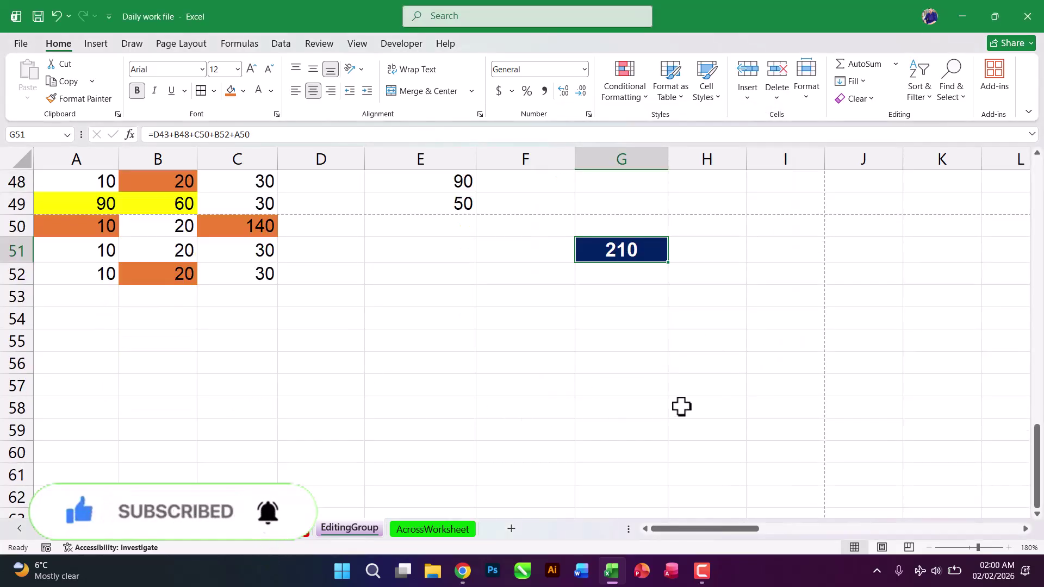
left_click(307, 411)
type("Lat")
key("BackSpace")
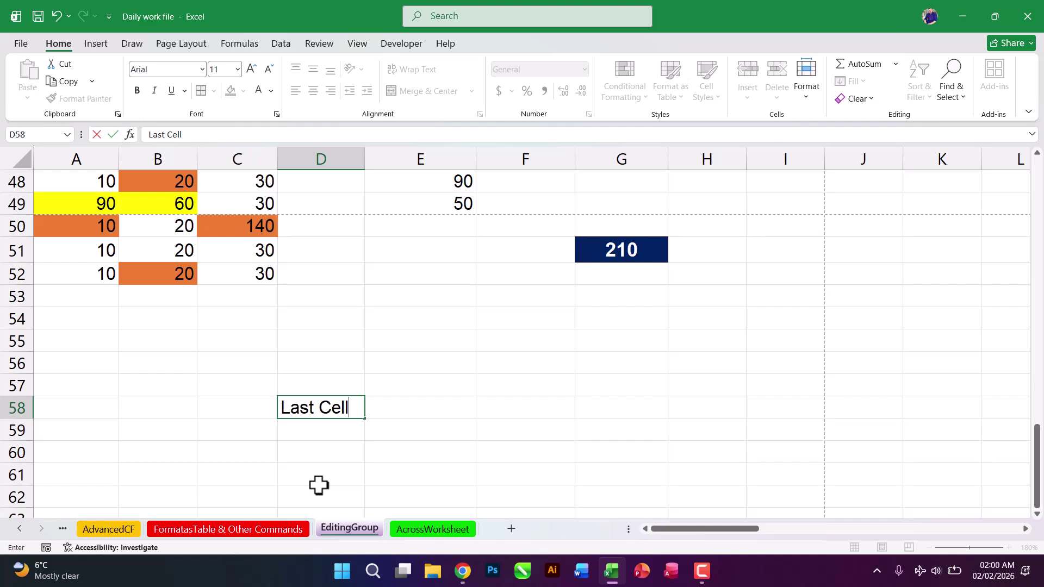
key("Return")
left_click(303, 403)
- Go to the worksheet's last cell with Go To Special, starting from E52
left_click(425, 270)
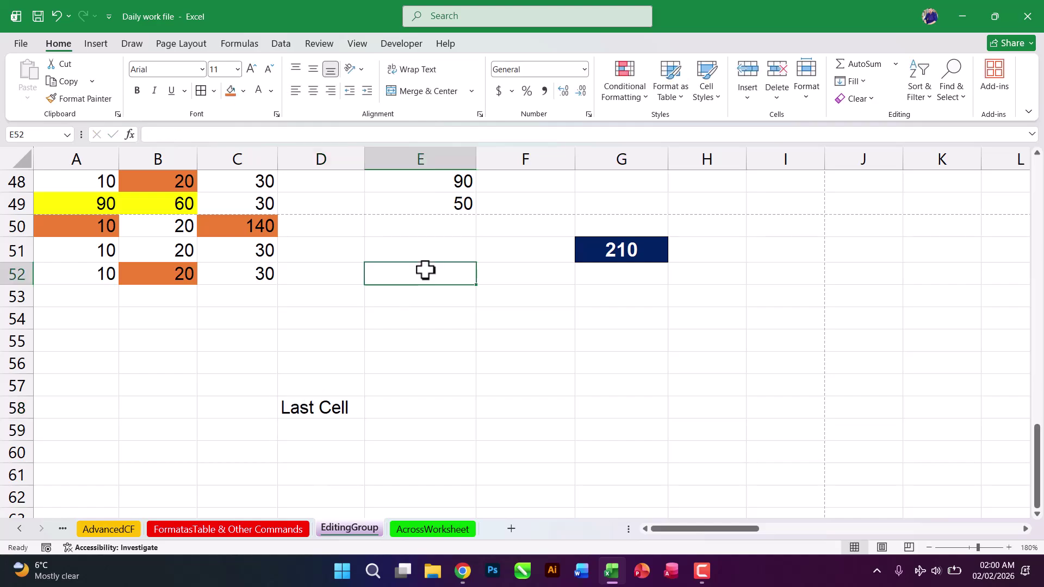
left_click(951, 87)
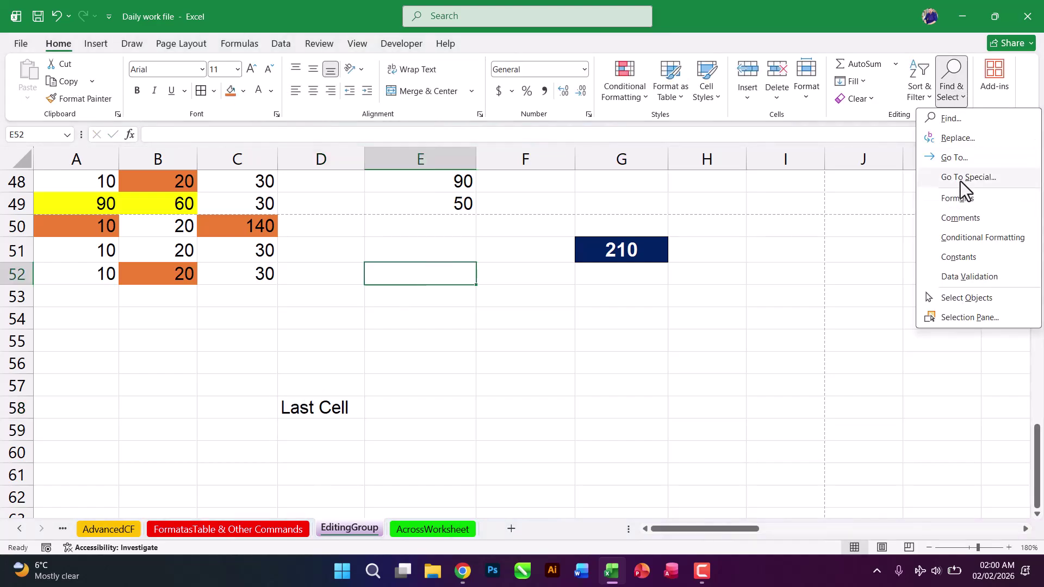
left_click(960, 179)
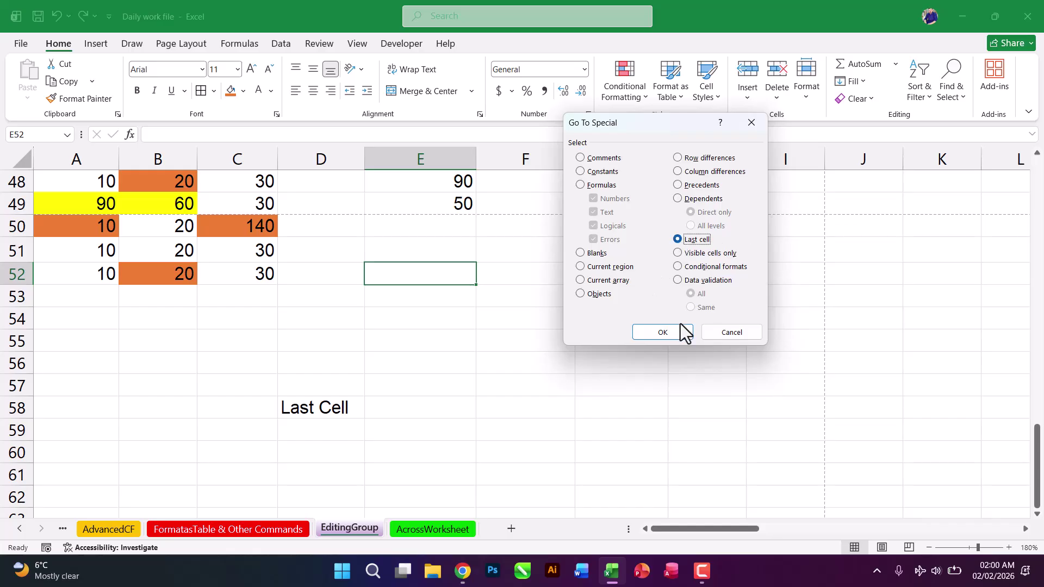
left_click(662, 332)
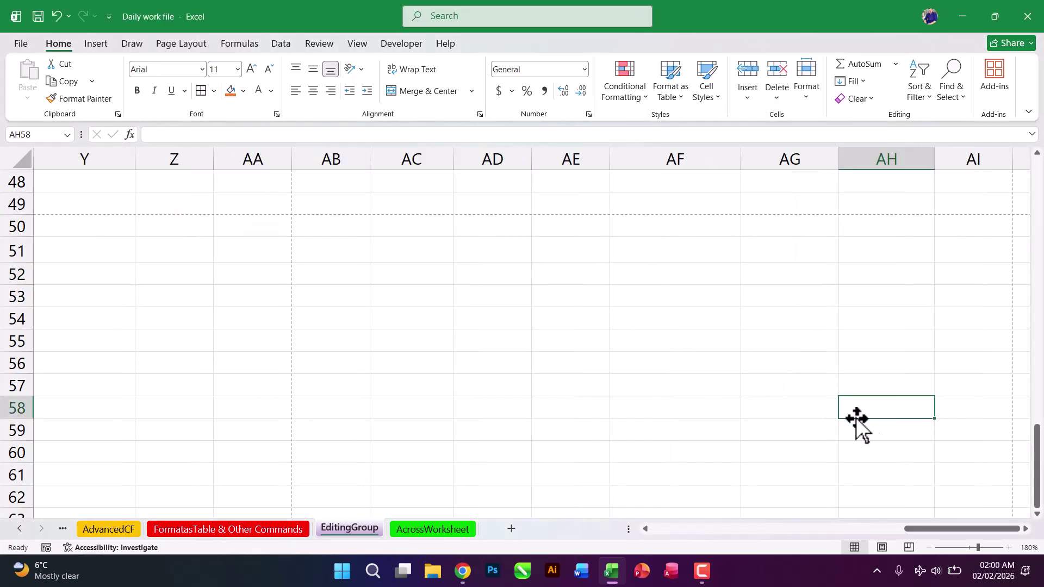
mouse_move(1036, 468)
left_mouse_down()
mouse_move(1035, 260)
mouse_move(1035, 468)
left_mouse_up()
left_click_drag(967, 527, 535, 491)
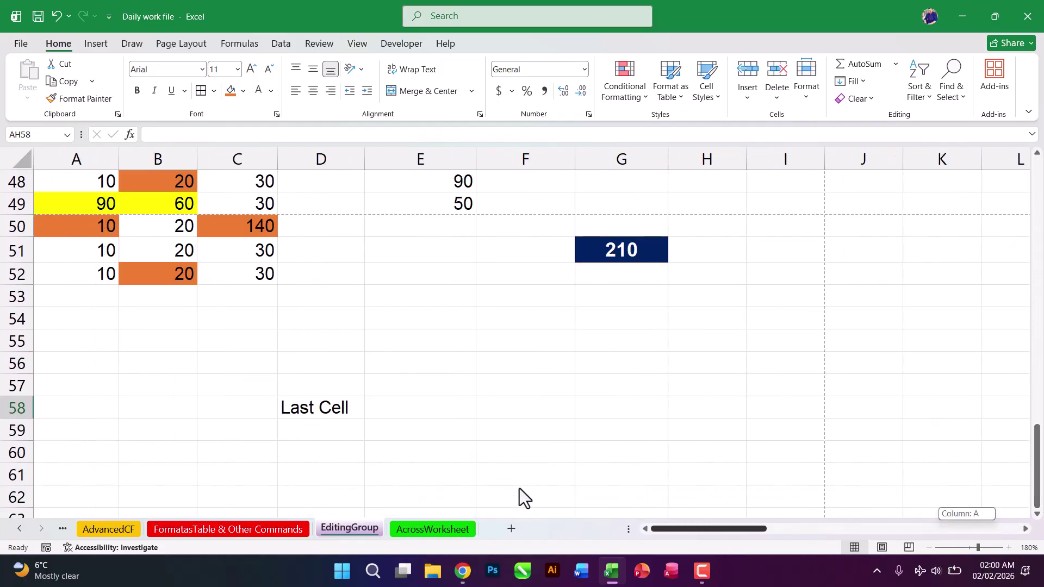
- Enter the text Last Cell in AH58
left_click_drag(664, 490, 1001, 475)
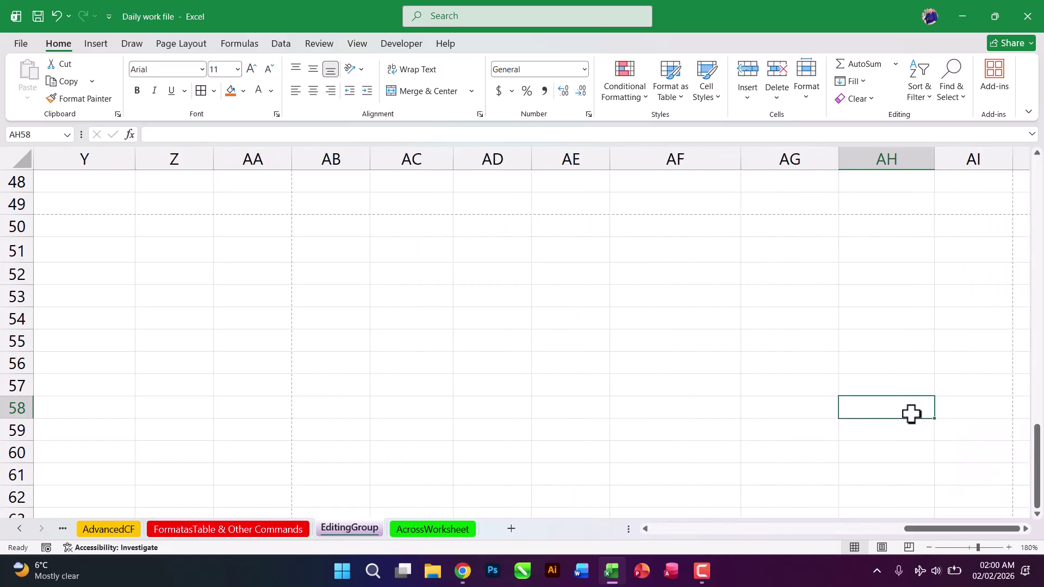
type("ast Cell")
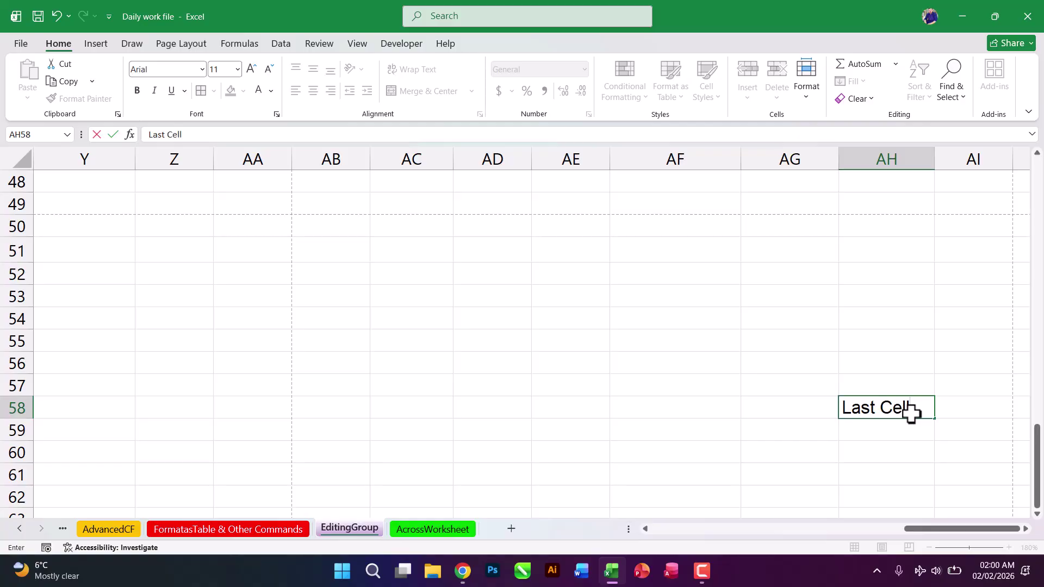
key("Return")
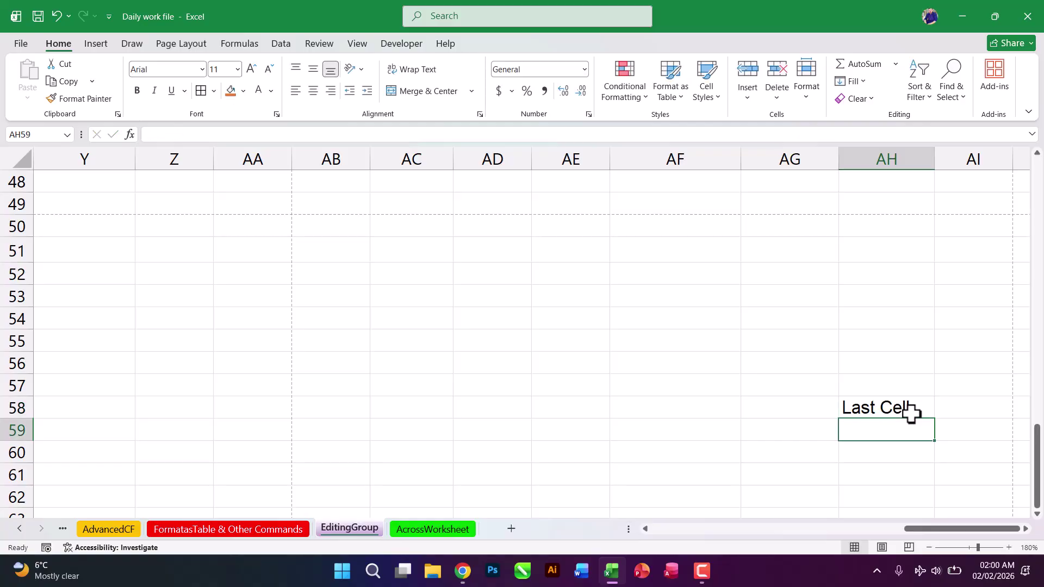
left_click_drag(917, 529, 178, 467)
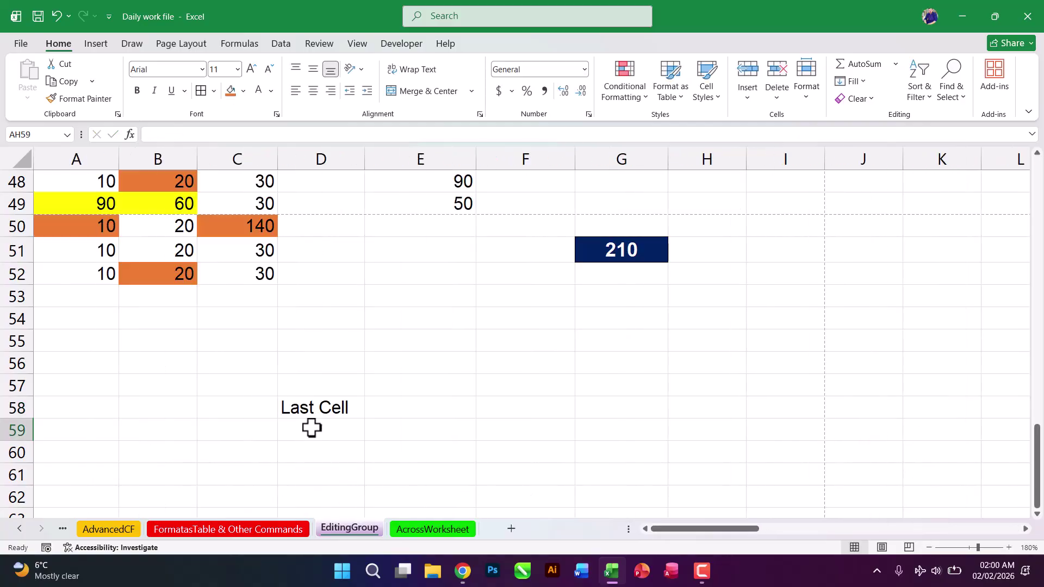
left_click(341, 407)
left_click(949, 100)
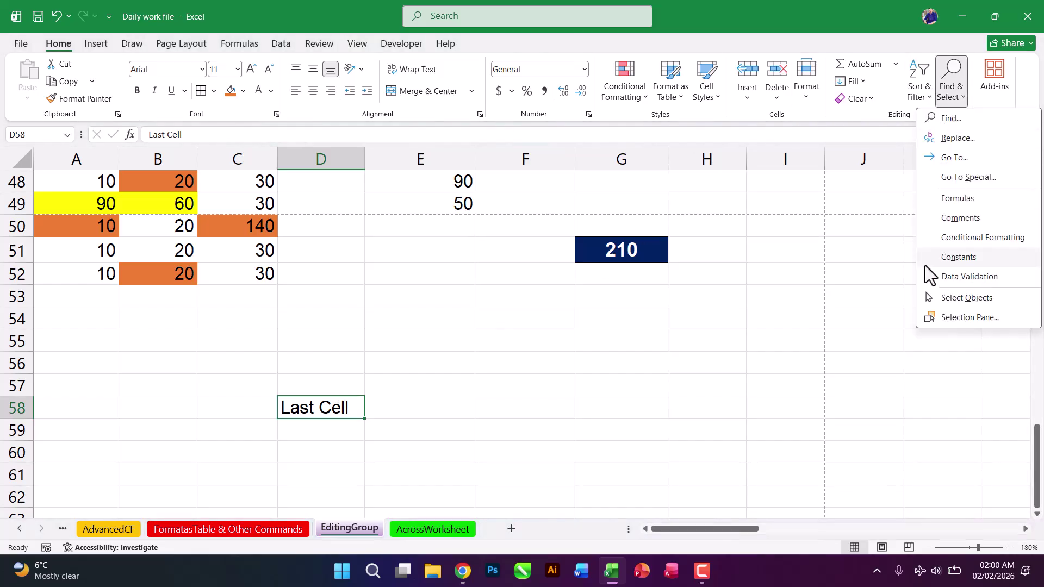
left_click(965, 177)
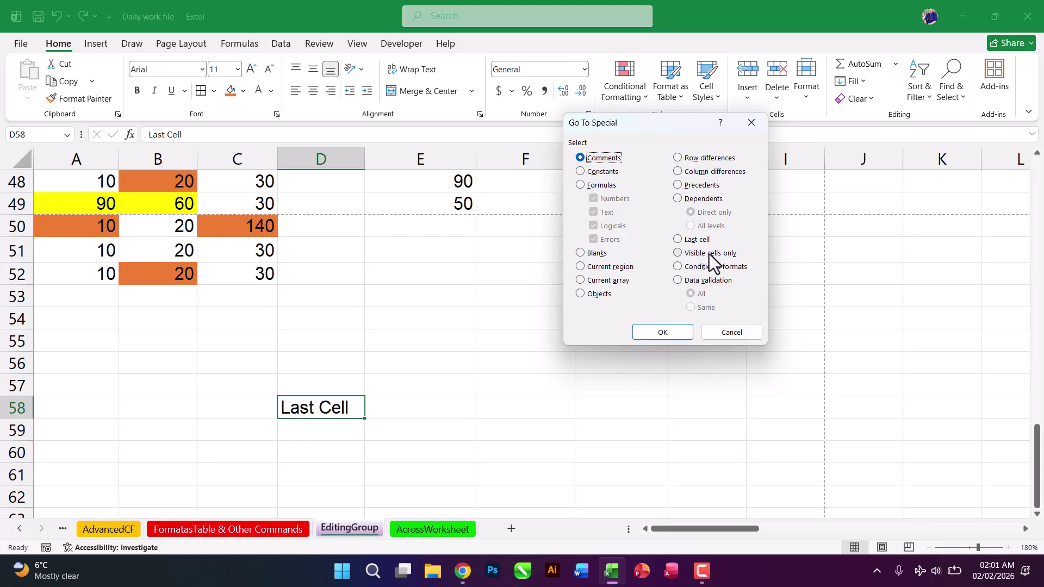
left_click(723, 333)
- Switch to the AcrossWorksheet sheet
left_click_drag(1040, 492, 1040, 223)
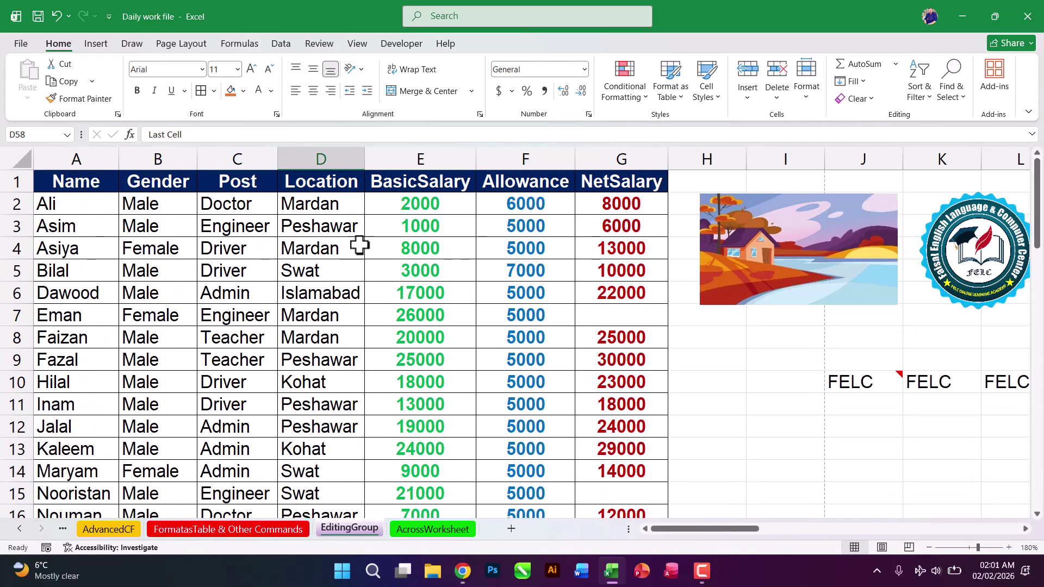
left_click(181, 231)
left_click(299, 225)
left_click(325, 205)
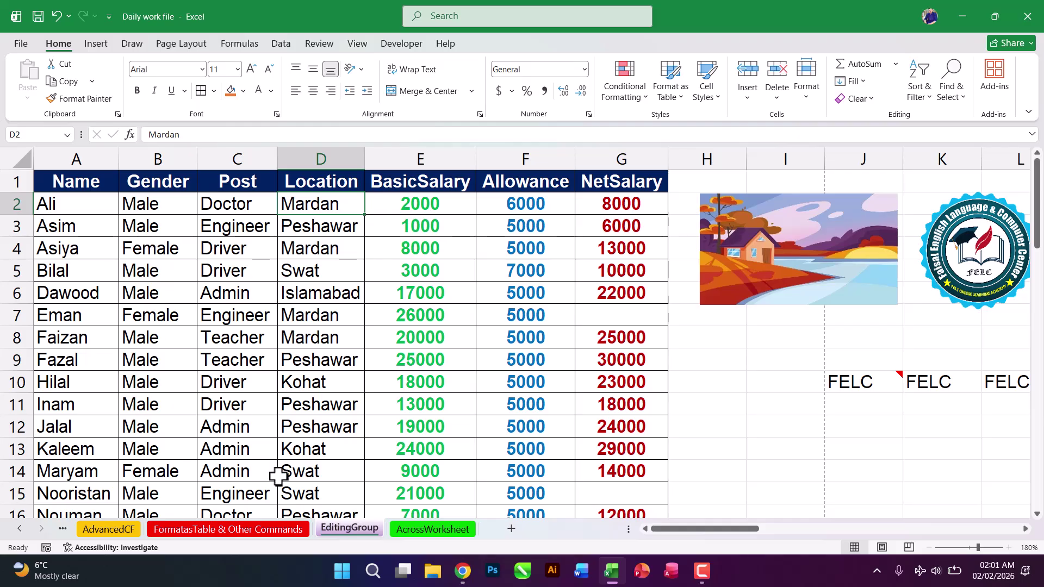
double_click(419, 529)
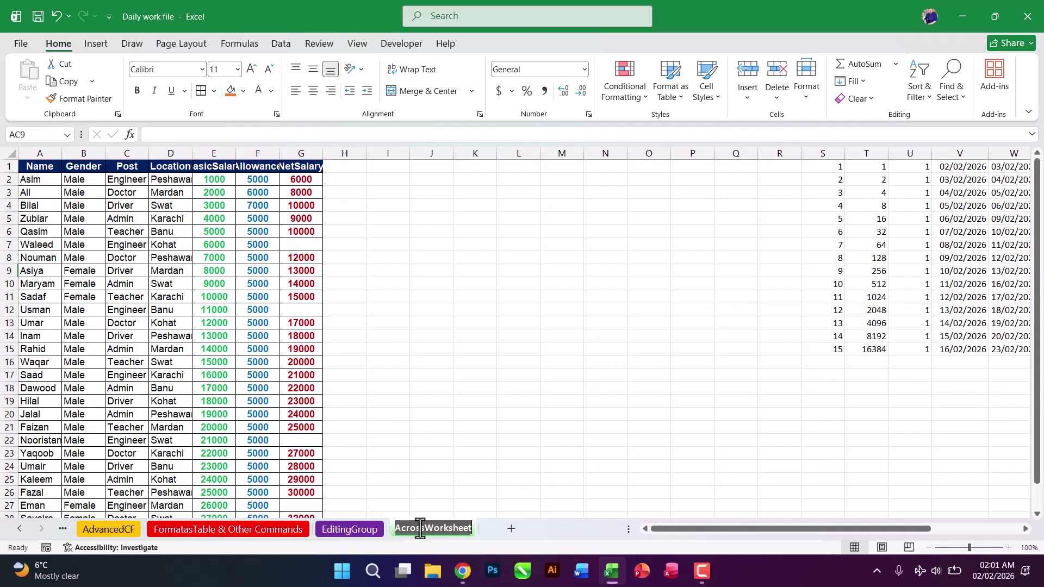
left_click(458, 454)
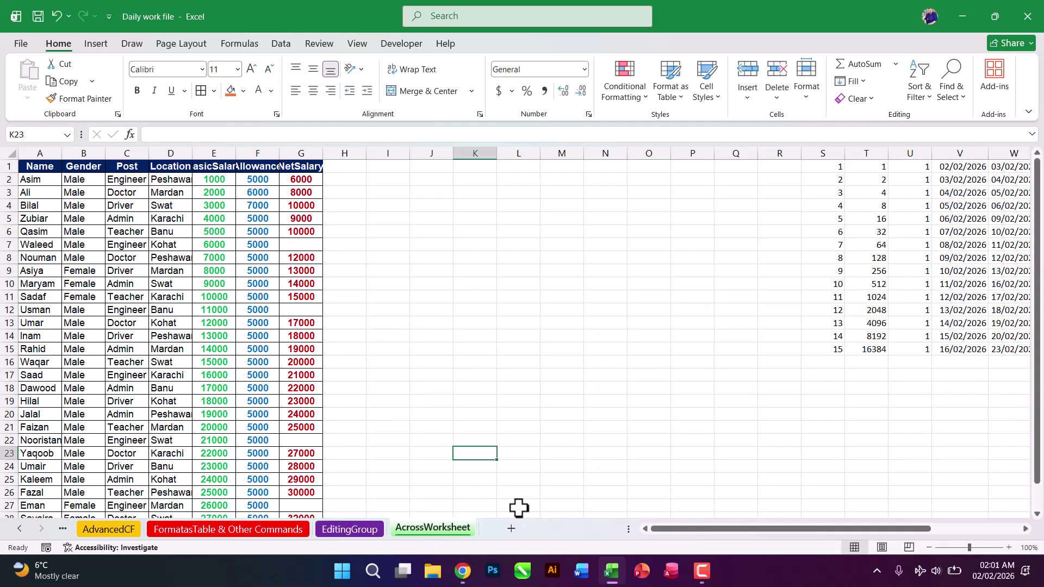
left_click_drag(674, 525, 637, 526)
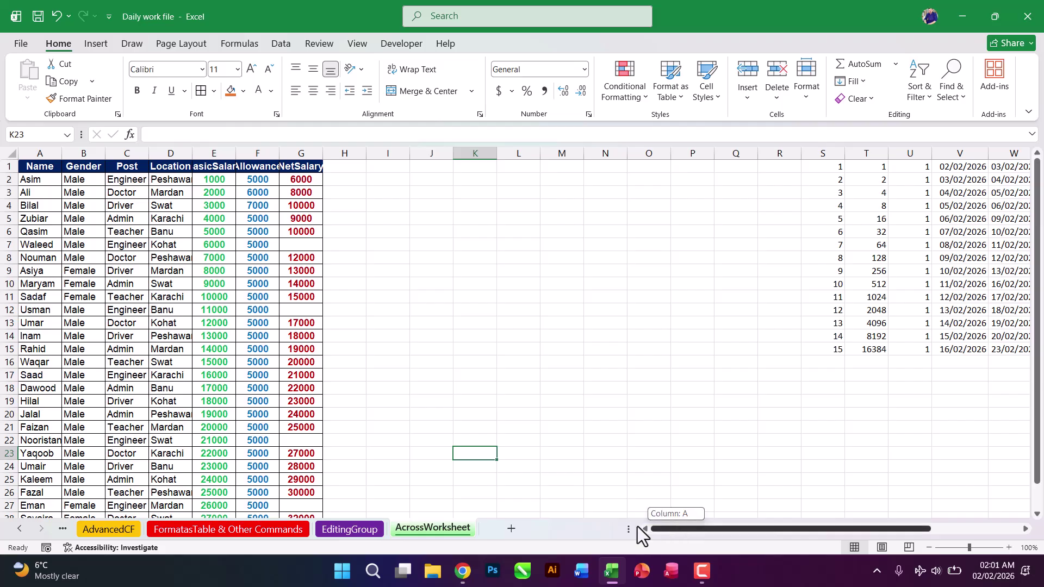
- AutoFit the widths of the BasicSalary, Allowance and NetSalary columns
double_click(323, 154)
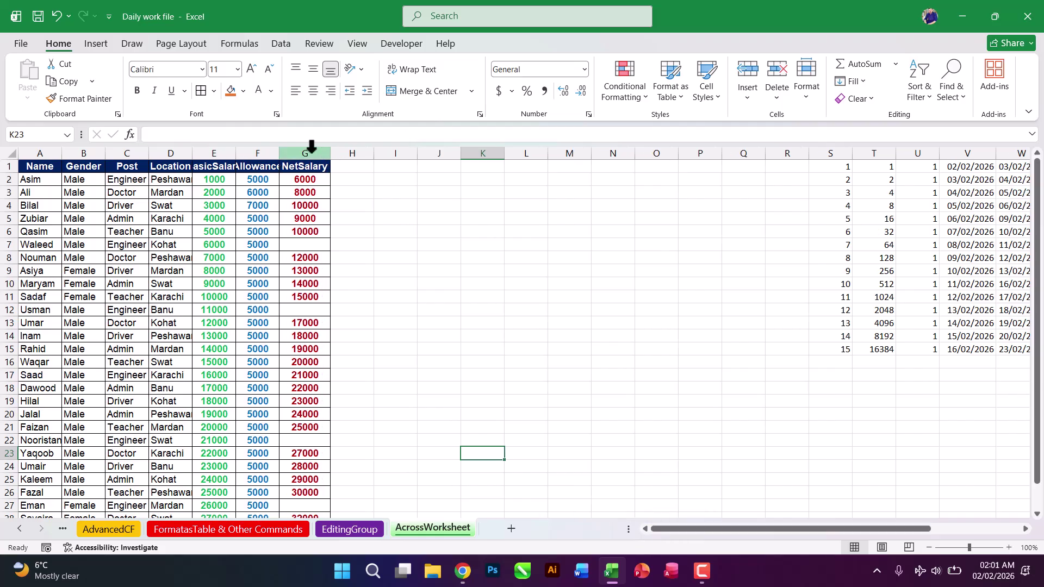
double_click(279, 155)
double_click(236, 154)
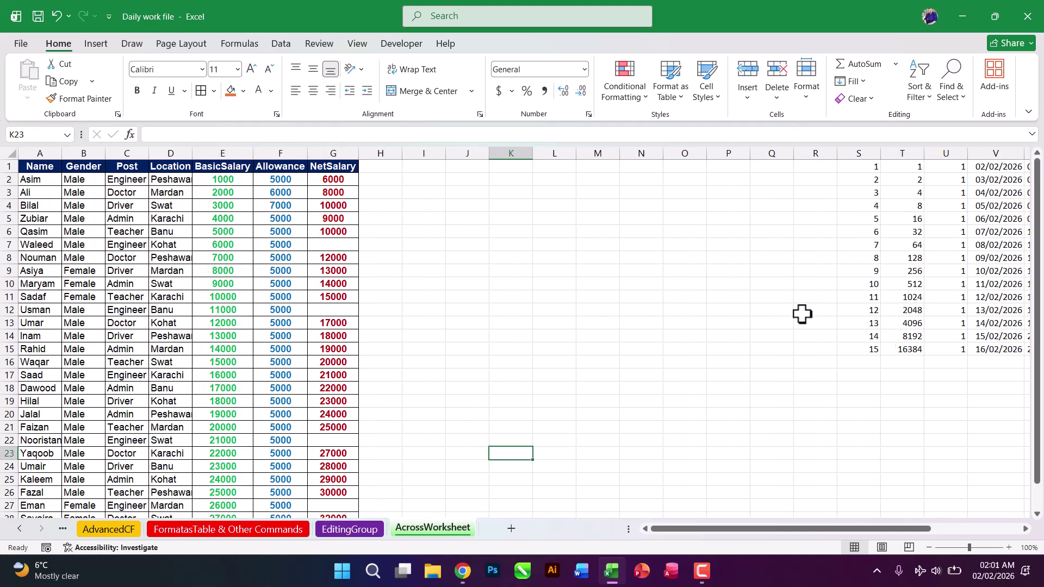
- Enlarge the sheet to 140% and AutoFit the widths of the Post and Location columns
left_click(1008, 547)
left_click(1009, 547)
left_click(1008, 547)
left_click(1009, 547)
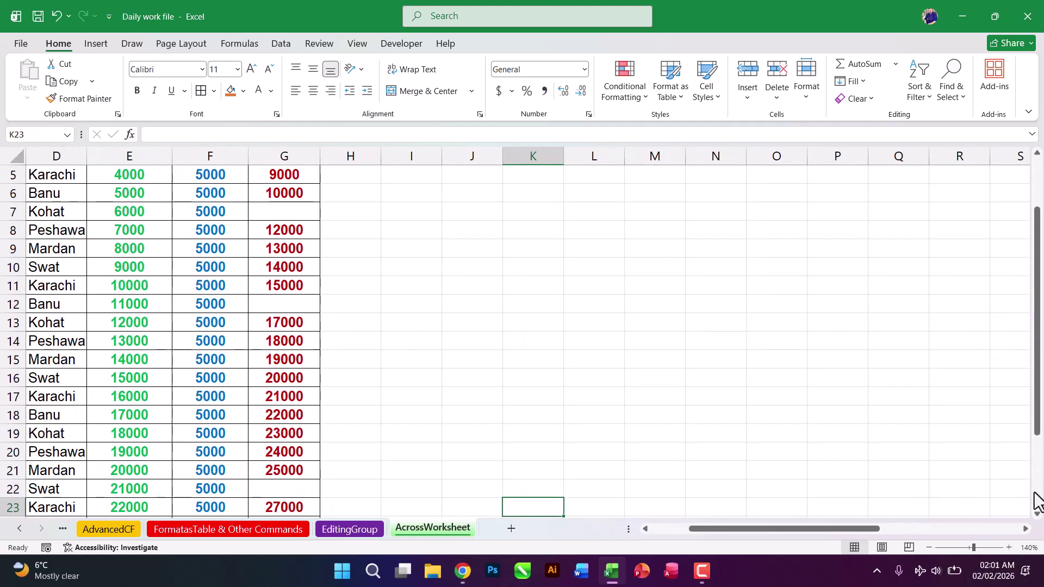
left_click_drag(1039, 431, 1004, 286)
left_click_drag(729, 529, 150, 533)
double_click(271, 157)
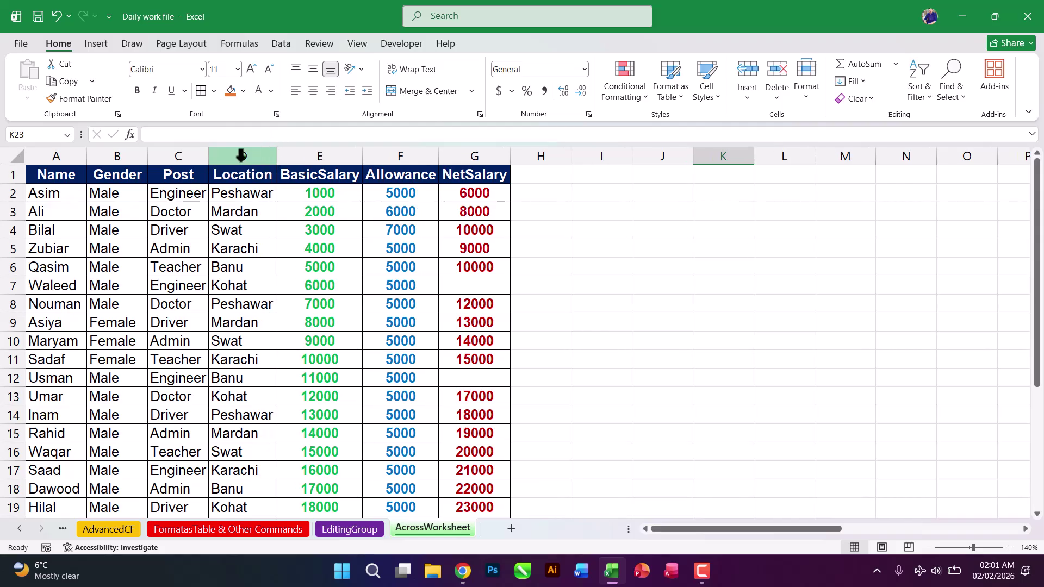
double_click(208, 156)
- Sort the employee table by the Post column from A to Z
left_click(305, 230)
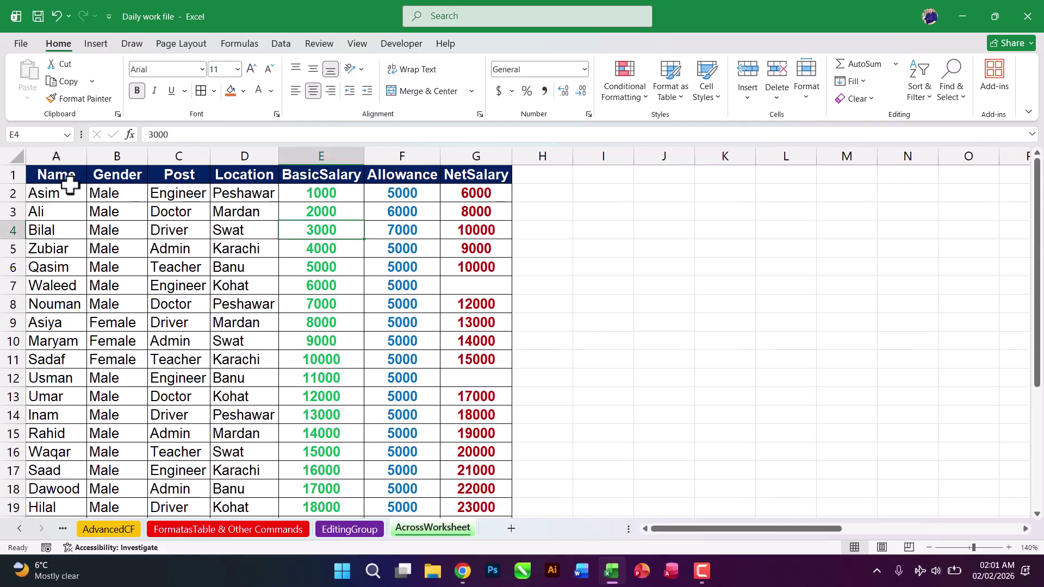
left_click(70, 191)
left_click(184, 195)
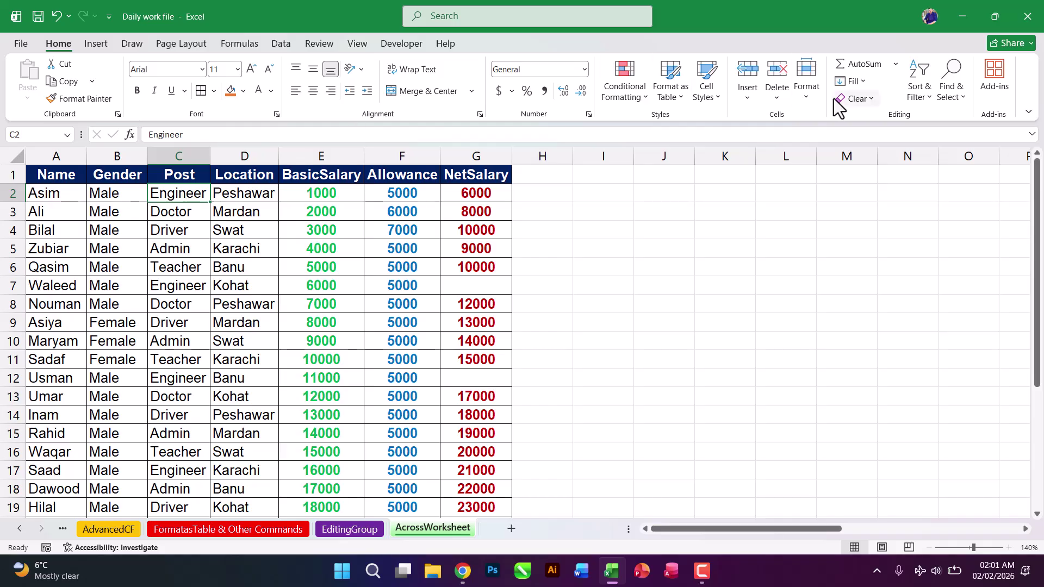
left_click(917, 101)
left_click(931, 119)
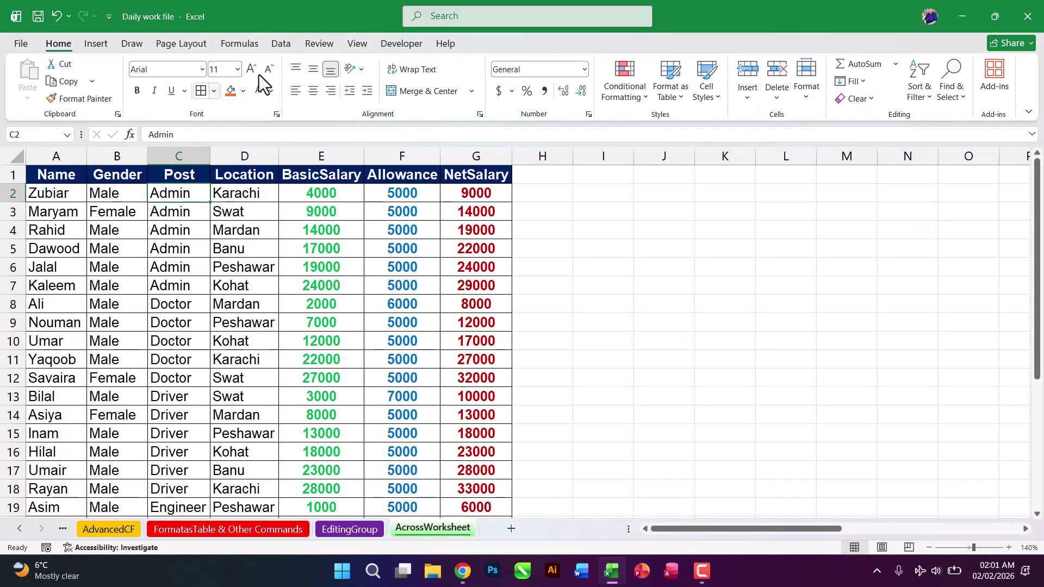
- Add subtotals to the employee table that sum NetSalary at each change in Post
left_click(280, 45)
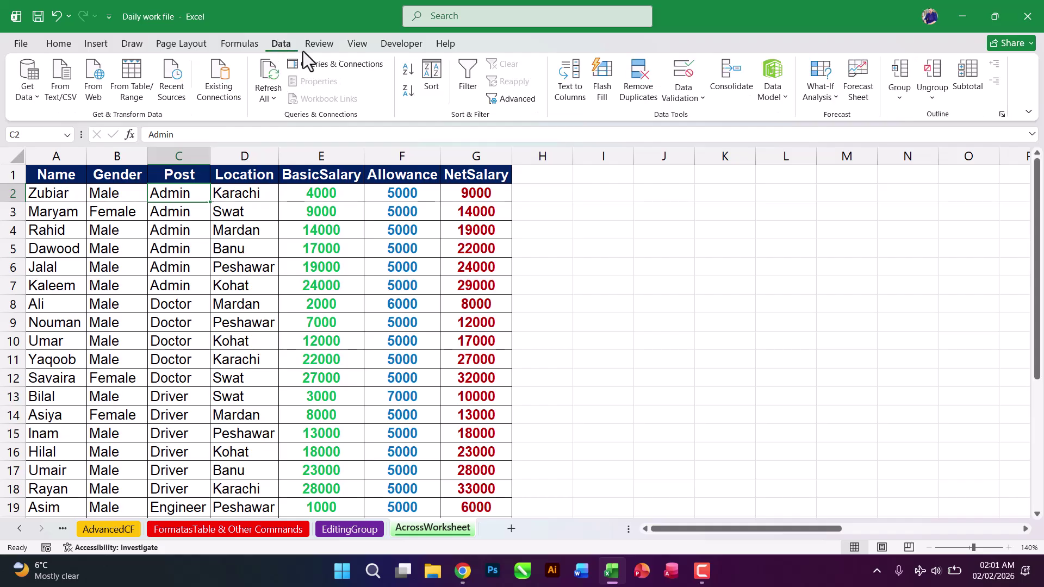
left_click(967, 90)
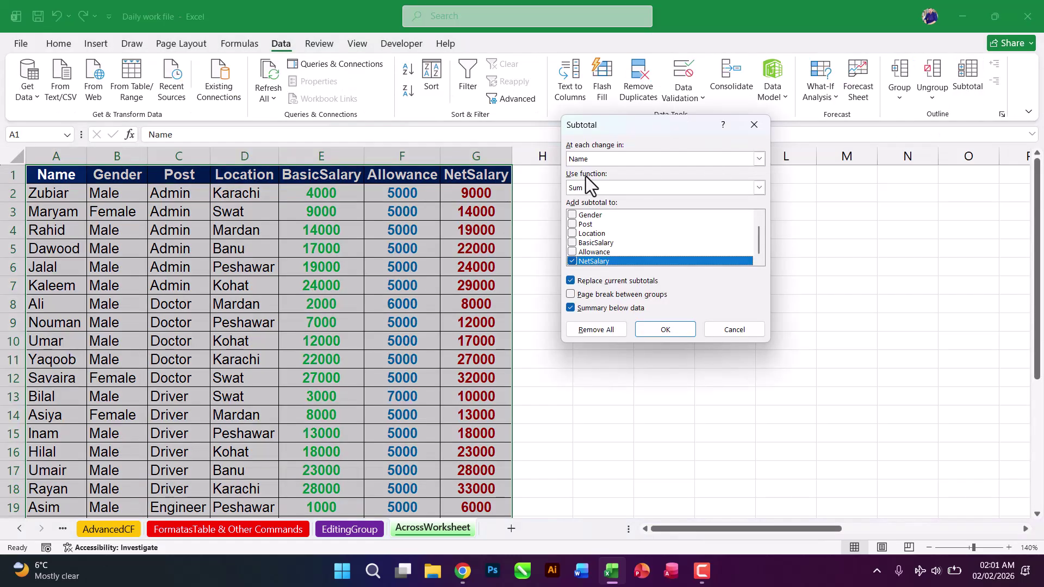
left_click(611, 158)
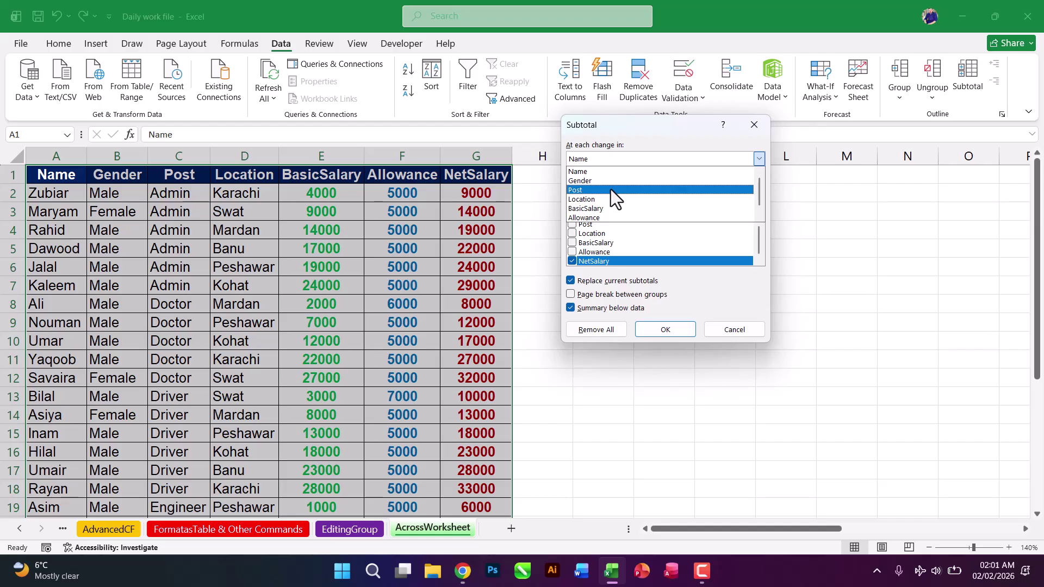
left_click(611, 189)
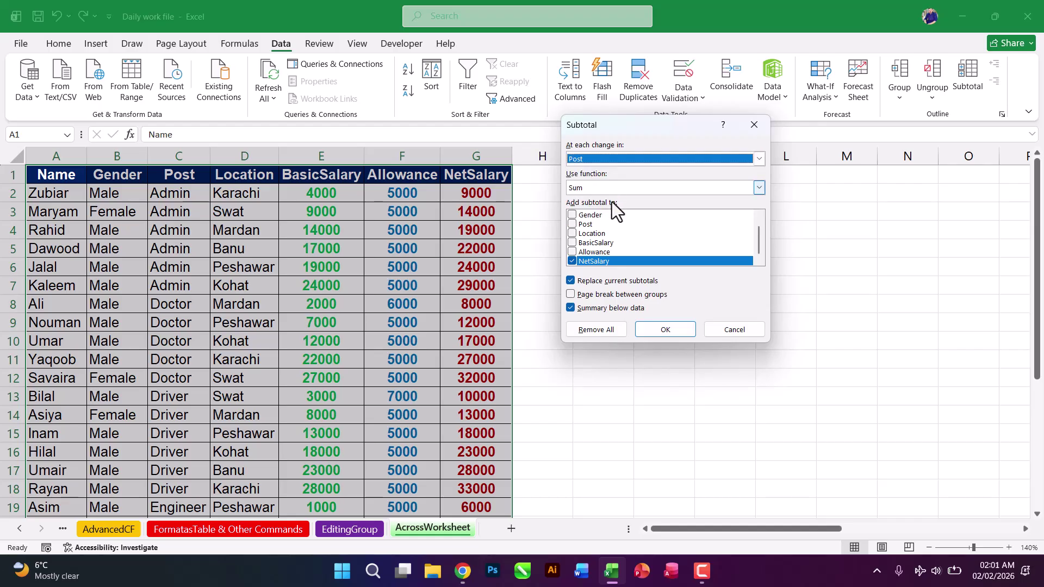
left_click(666, 330)
- AutoFit the width of the Post column so the subtotal labels fit
left_click(261, 195)
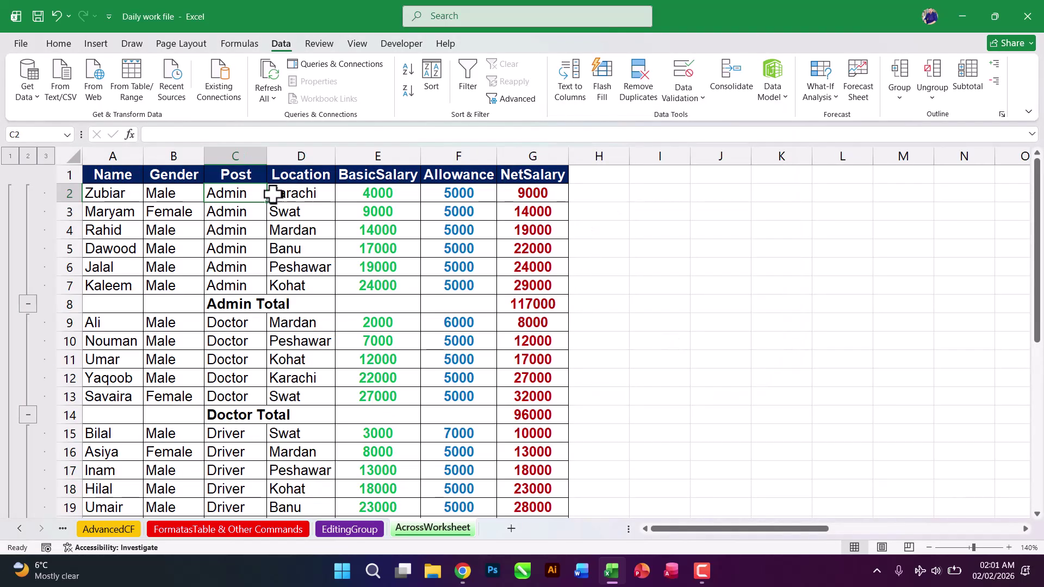
double_click(267, 156)
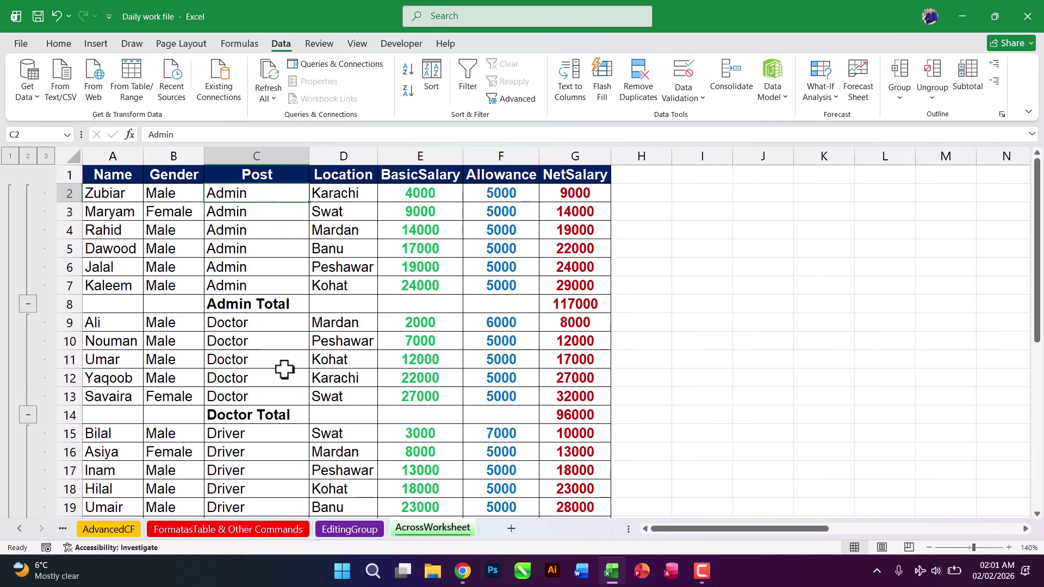
mouse_move(1037, 309)
left_mouse_down()
mouse_move(1039, 451)
mouse_move(1037, 305)
left_mouse_up()
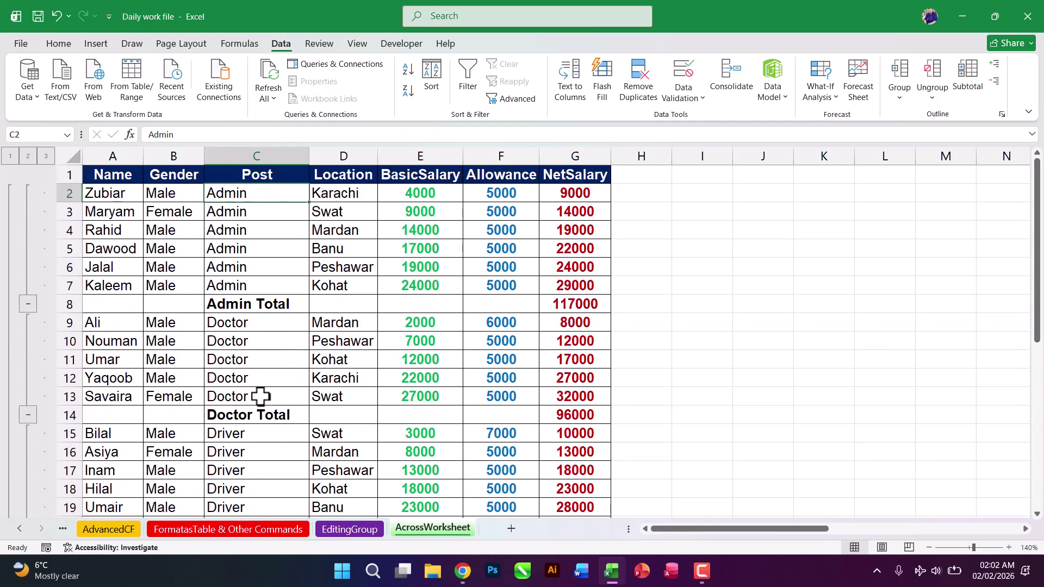
- Collapse the Admin, Doctor, Driver, Engineer and Teacher groups to their total rows
left_click(29, 304)
left_click(28, 304)
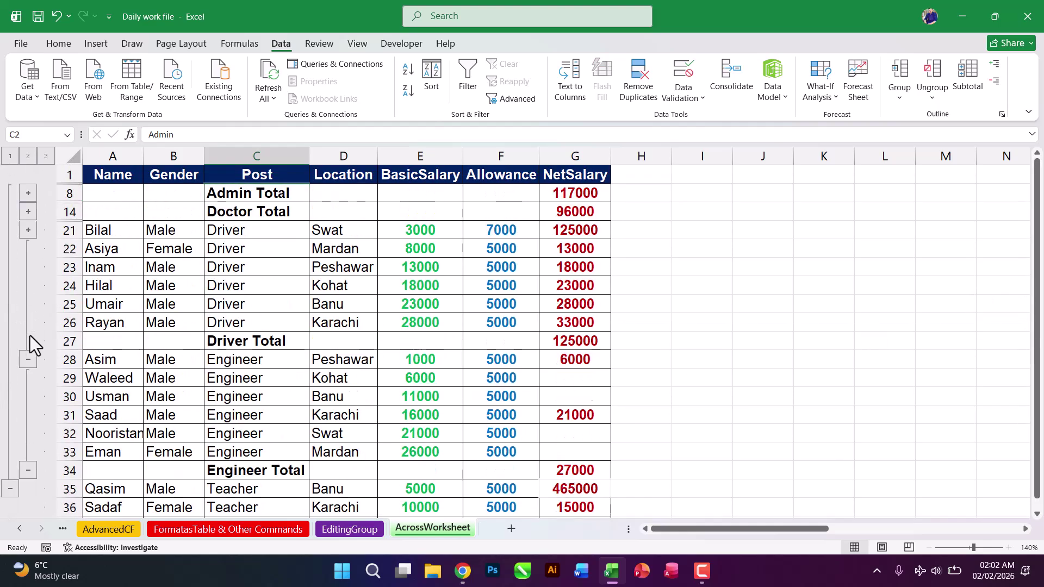
left_click(28, 341)
left_click(28, 360)
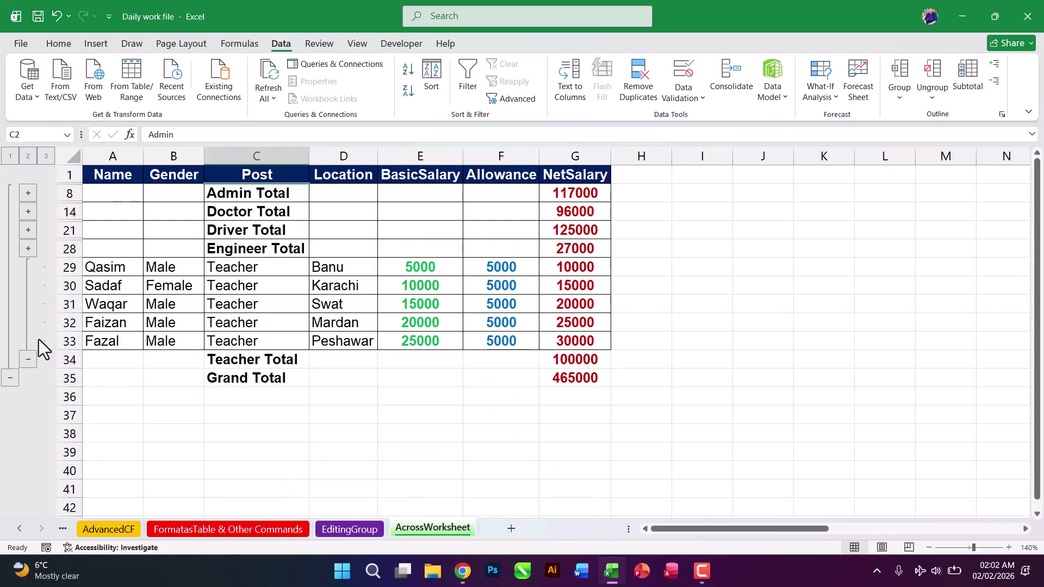
left_click(29, 358)
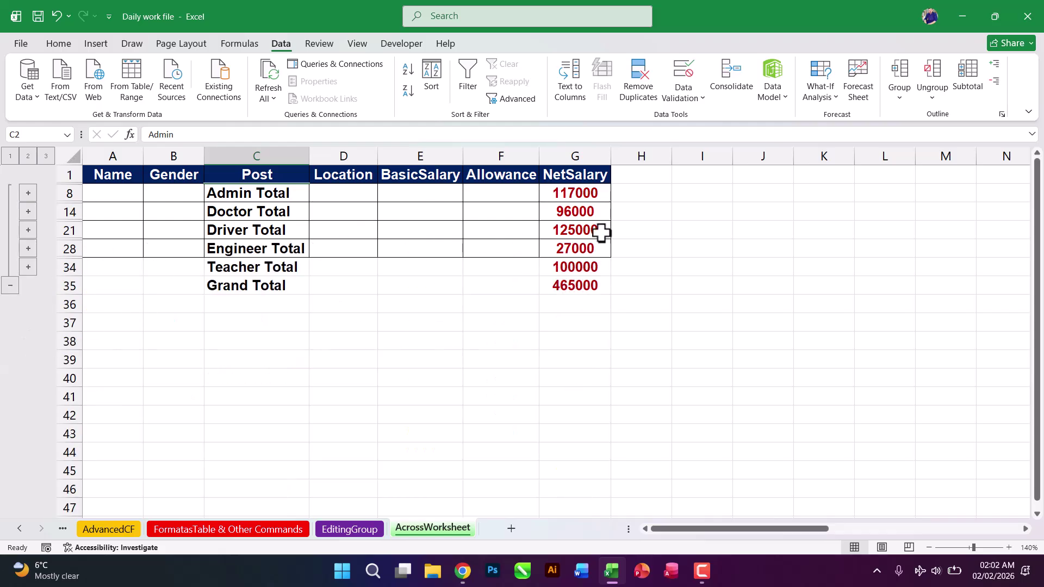
- Copy the collapsed subtotal range from Admin Total to Grand Total, Post through NetSalary, and paste it at cell A81
left_click_drag(245, 195, 579, 290)
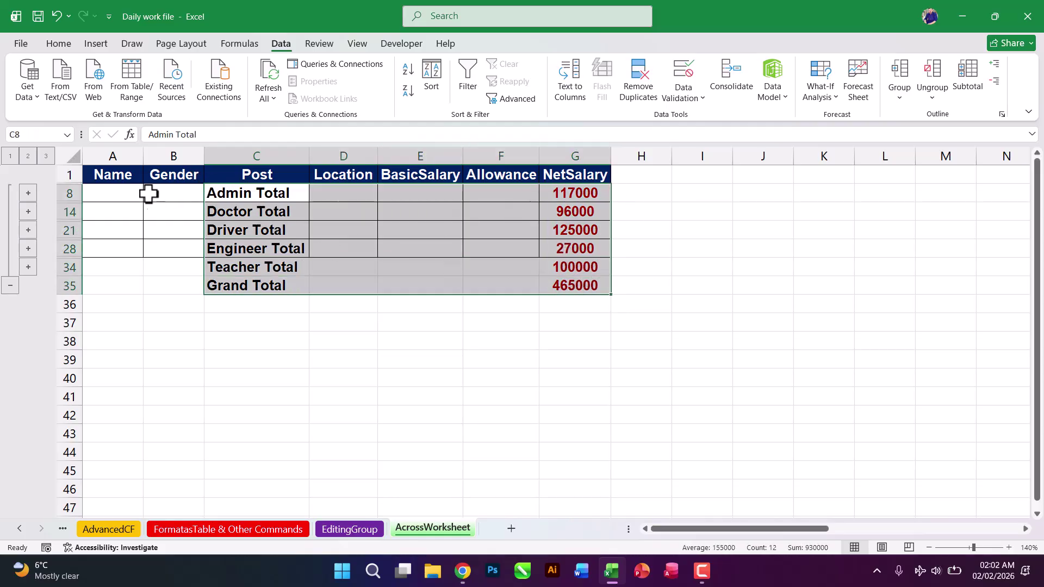
left_click_drag(210, 191, 548, 284)
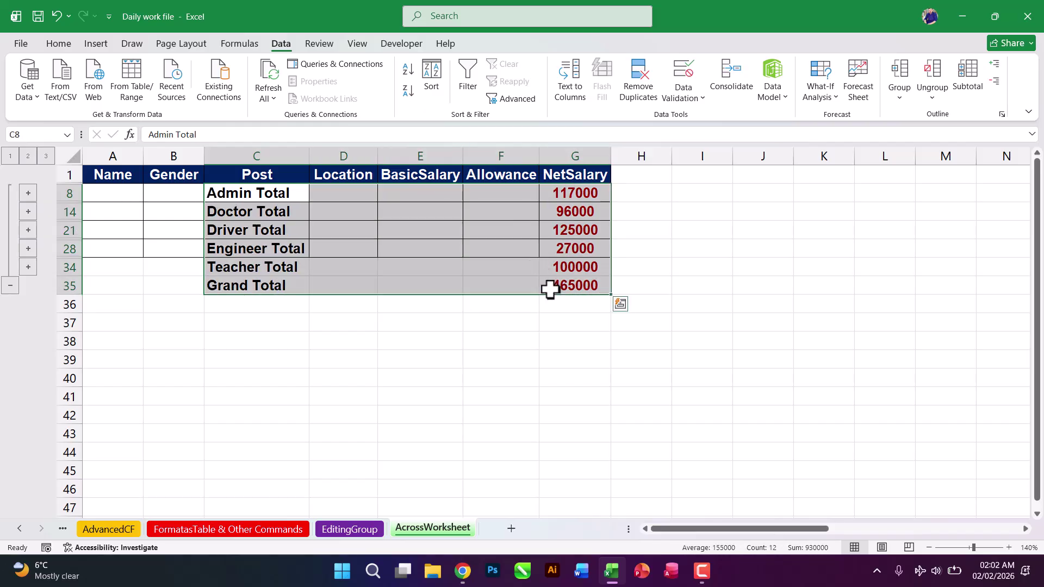
key("ctrl+c")
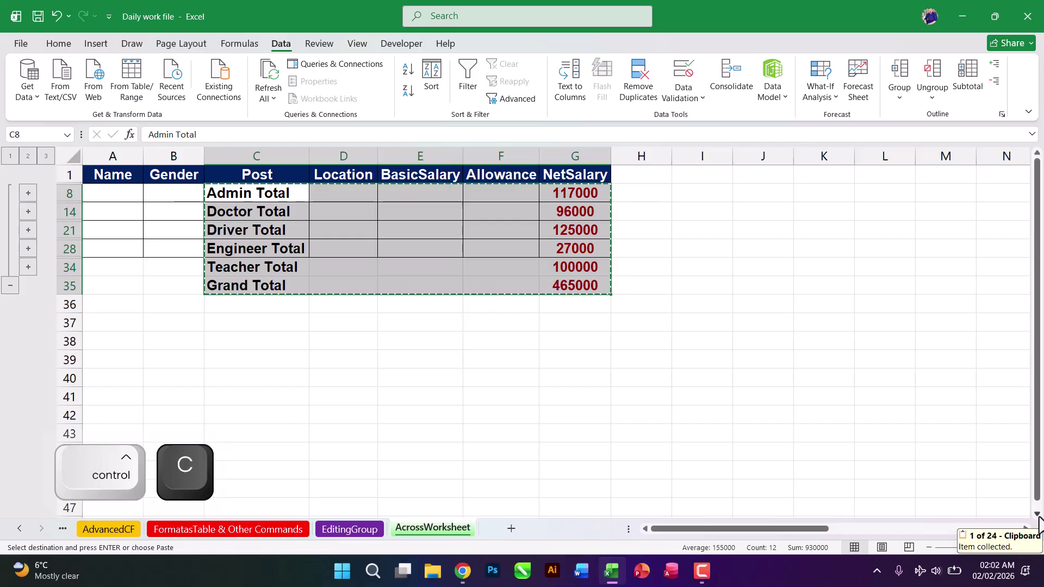
scroll(1036, 520, "down", 4)
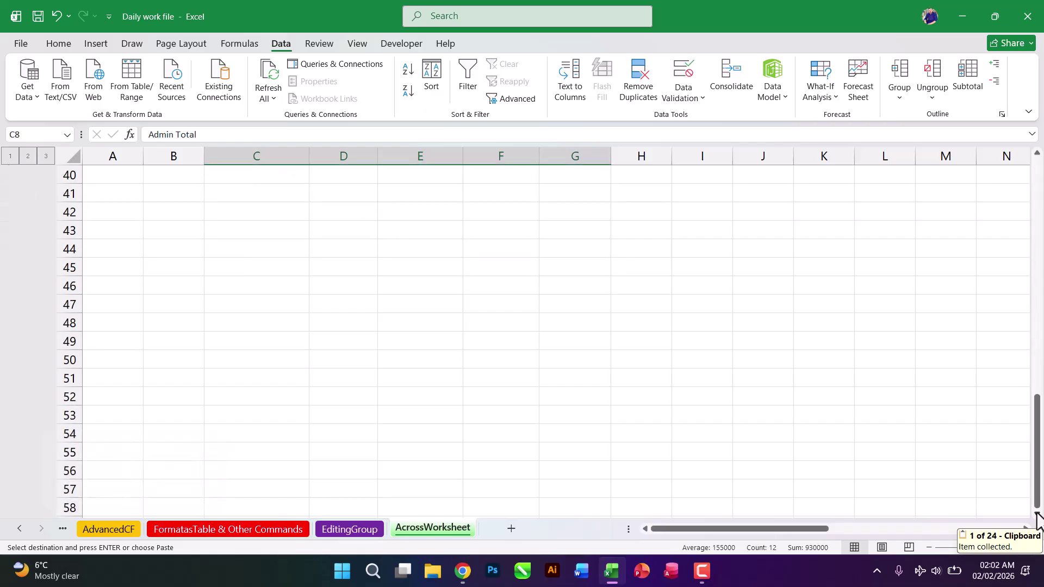
left_click(1037, 517)
left_click(1036, 517)
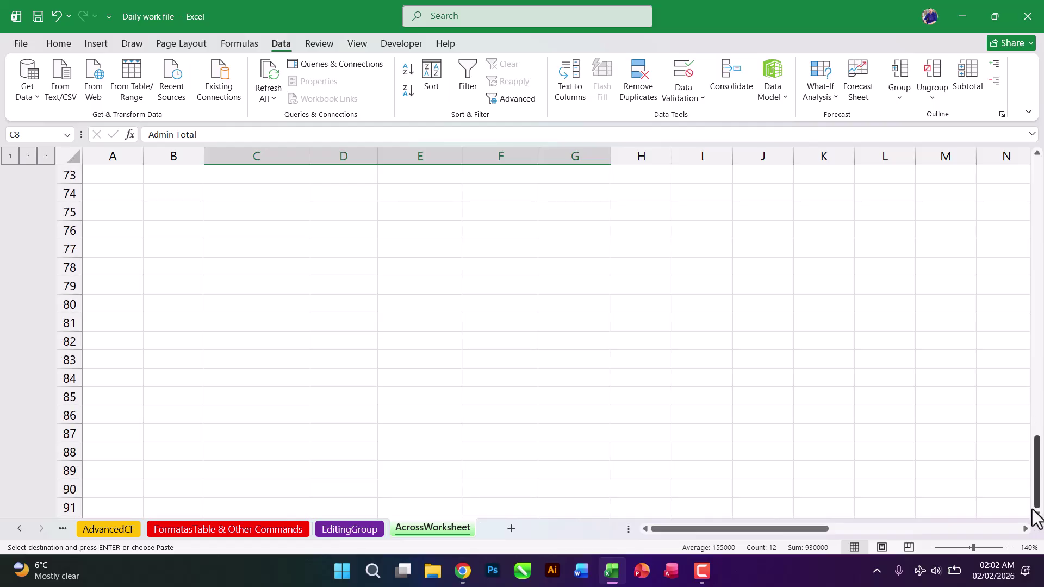
left_click(126, 325)
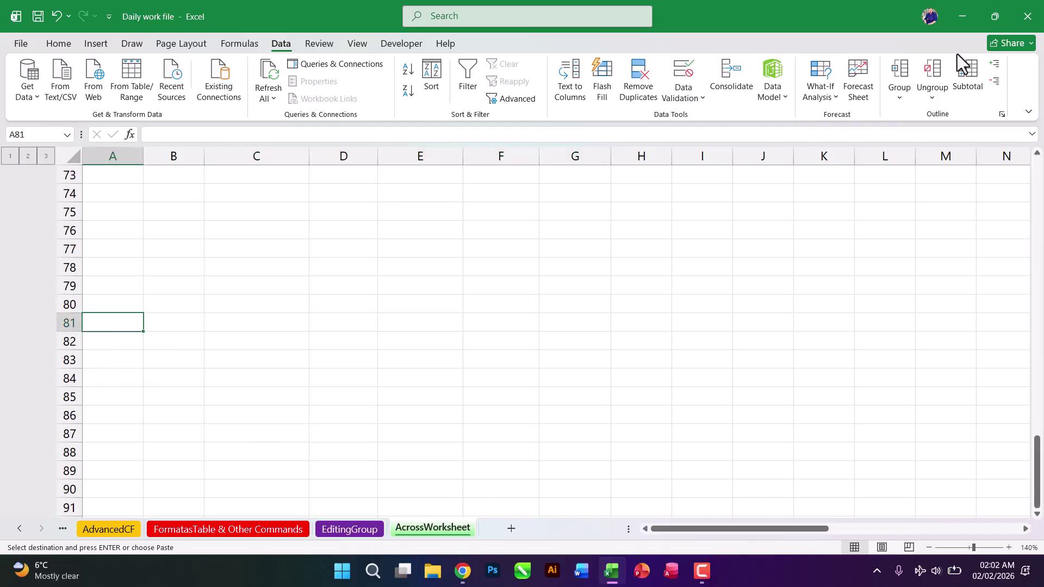
left_click(59, 44)
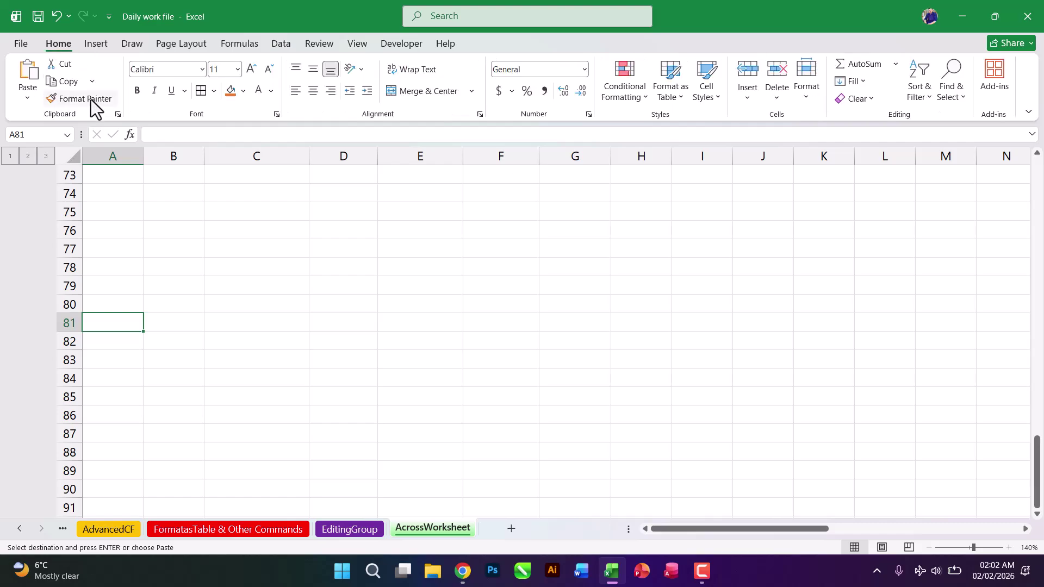
left_click(28, 70)
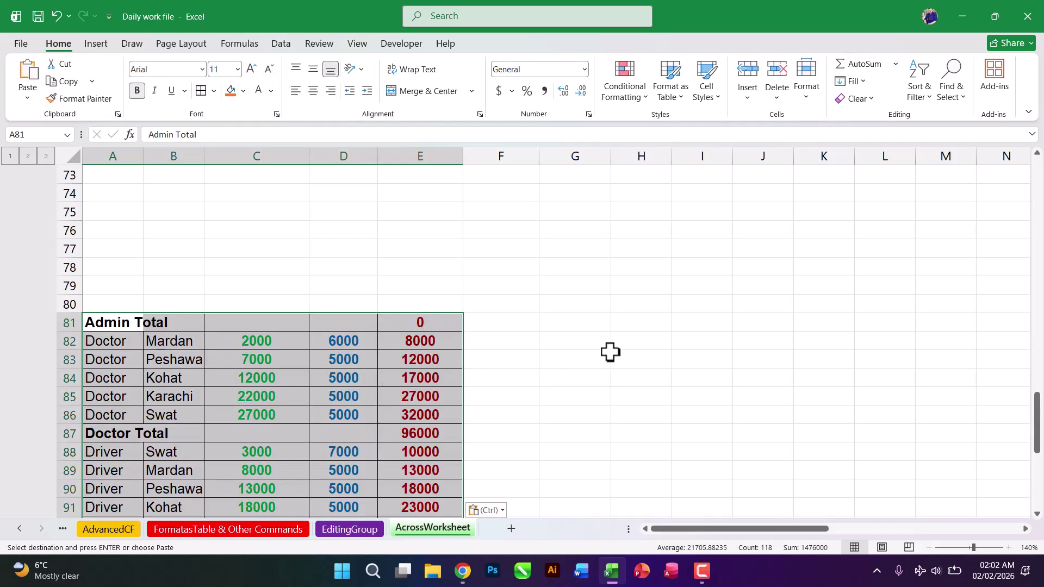
- Select only the visible cells of the collapsed subtotal range, Admin Total to Grand Total, with Go To Special
left_click_drag(1037, 435, 1040, 459)
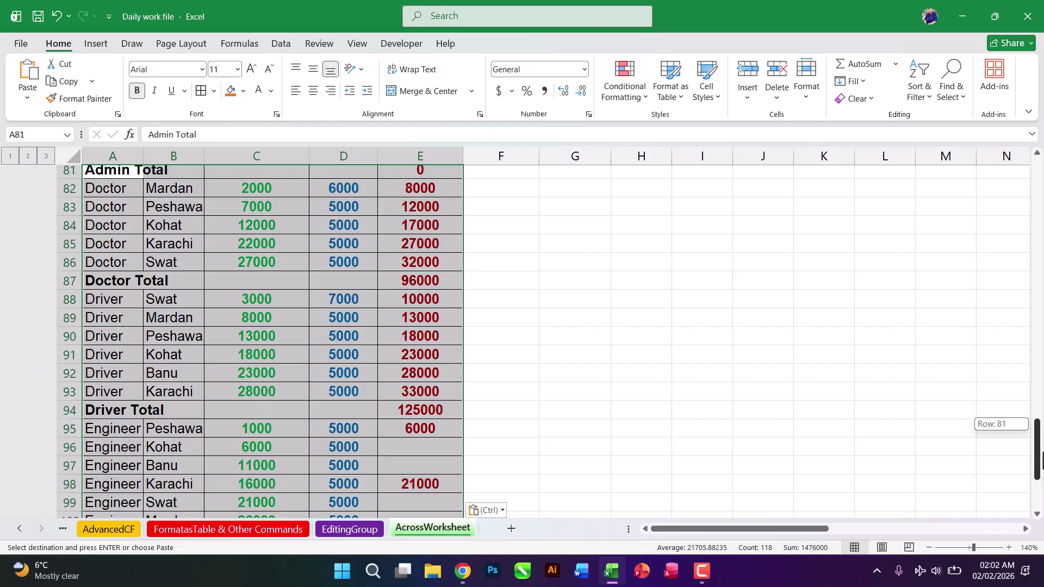
left_click_drag(1040, 459, 1018, 151)
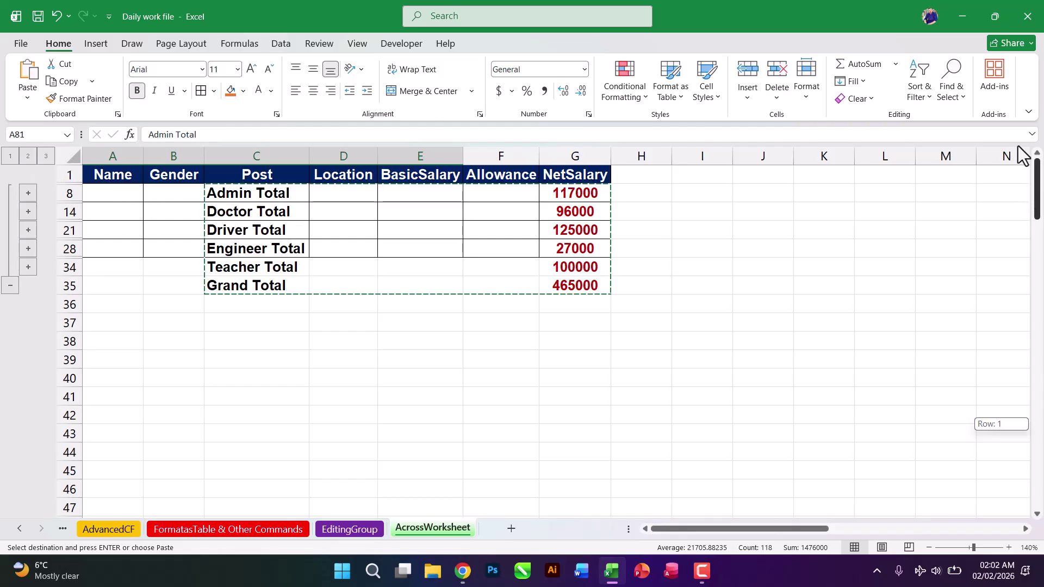
left_click(279, 196)
key("Escape")
left_click_drag(275, 193, 571, 291)
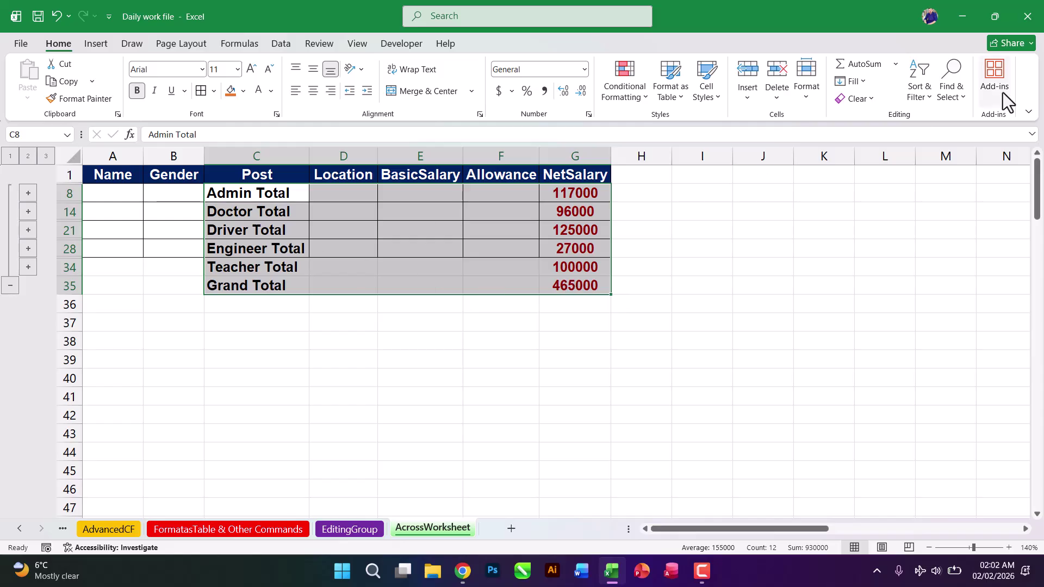
left_click(954, 87)
left_click(972, 174)
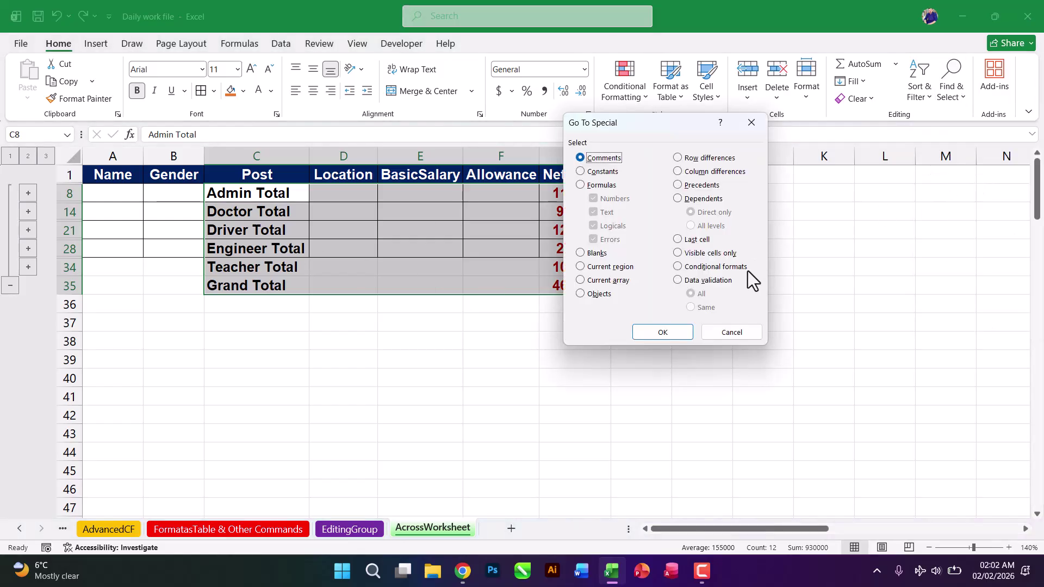
left_click(682, 256)
left_click(680, 337)
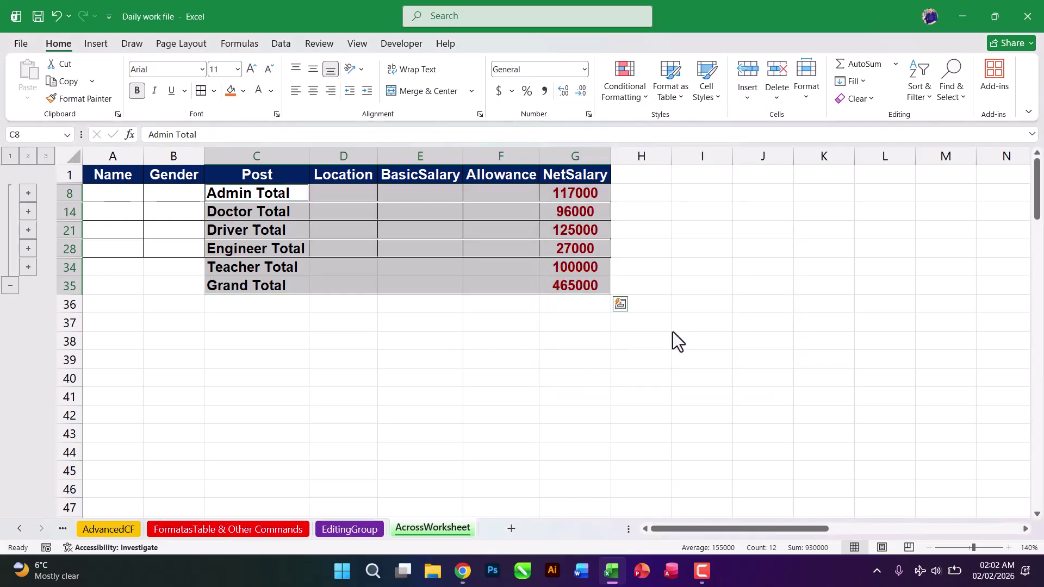
- Copy the selected visible subtotal cells and paste them at cell H81
left_click(76, 82)
scroll(473, 418, "down", 20)
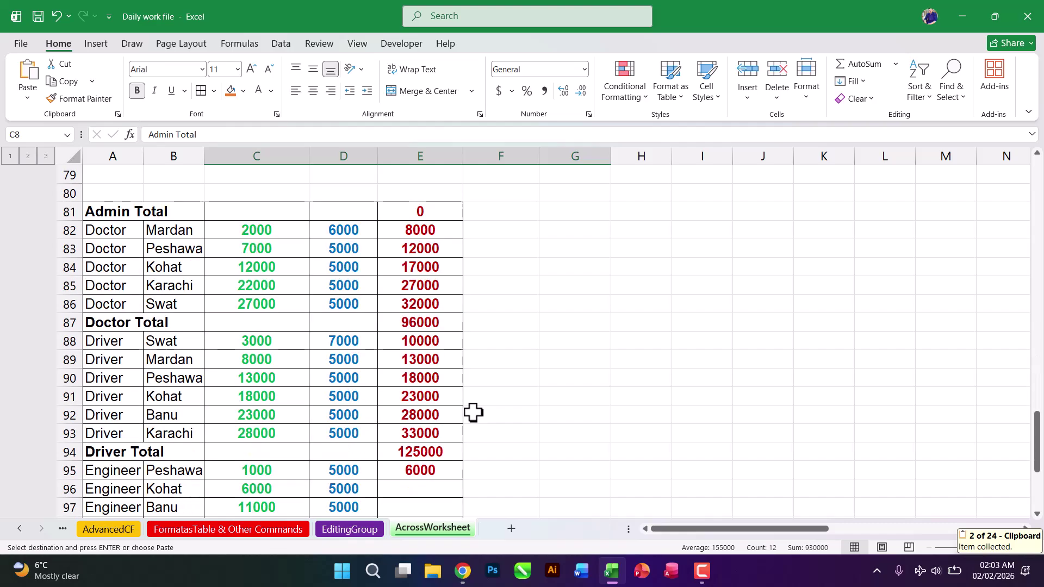
left_click(663, 215)
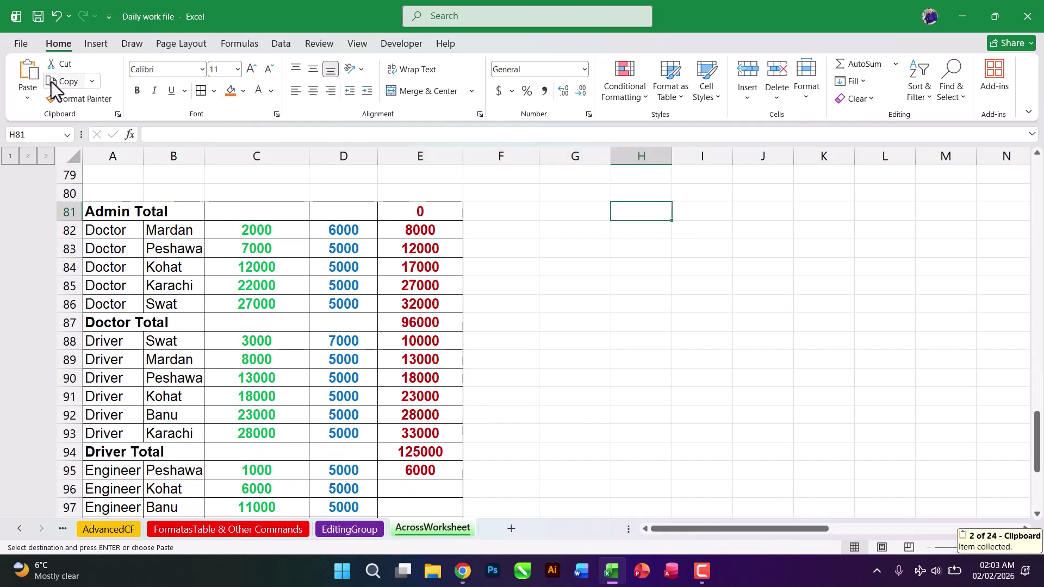
left_click(28, 72)
left_click(895, 252)
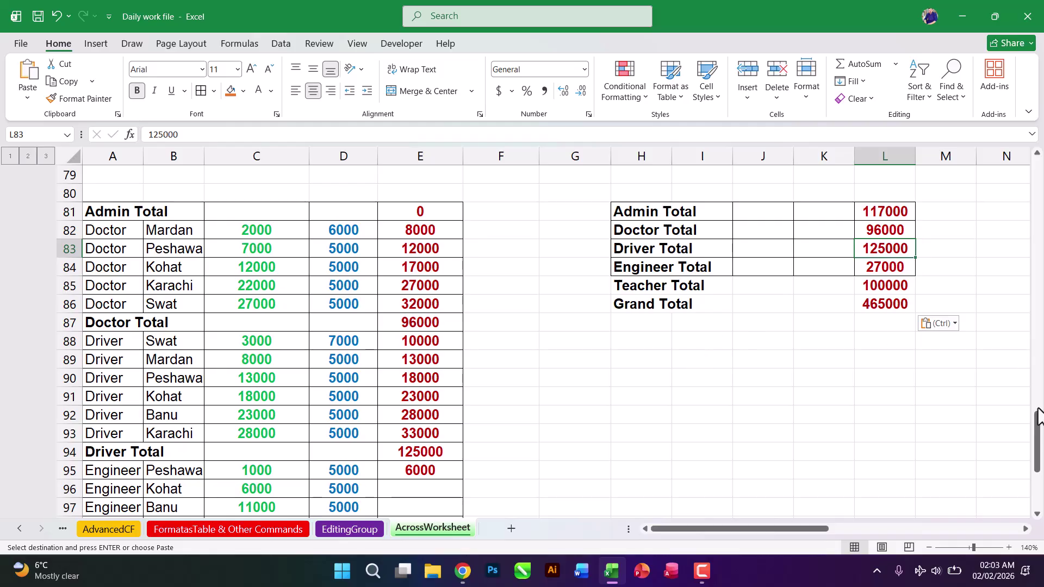
- Cancel copy mode on the subtotal range and switch to the EditingGroup worksheet
left_click_drag(1038, 431, 1038, 145)
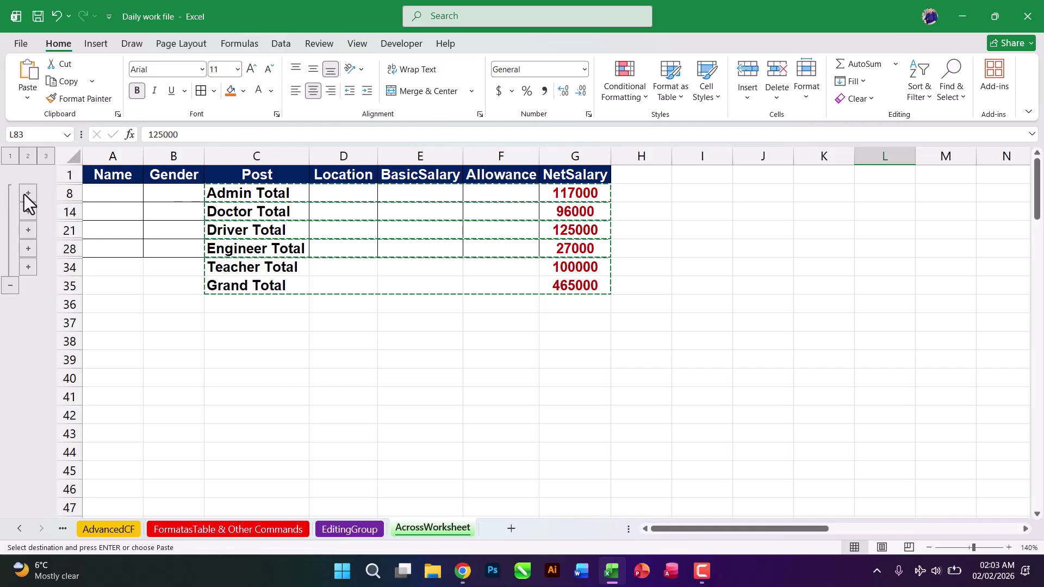
left_click(758, 217)
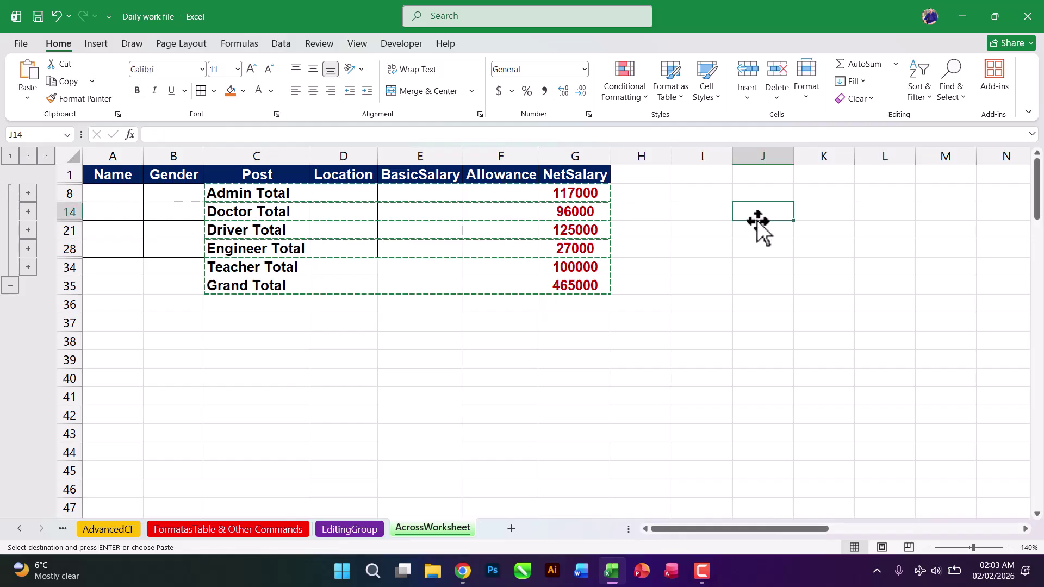
key("Escape")
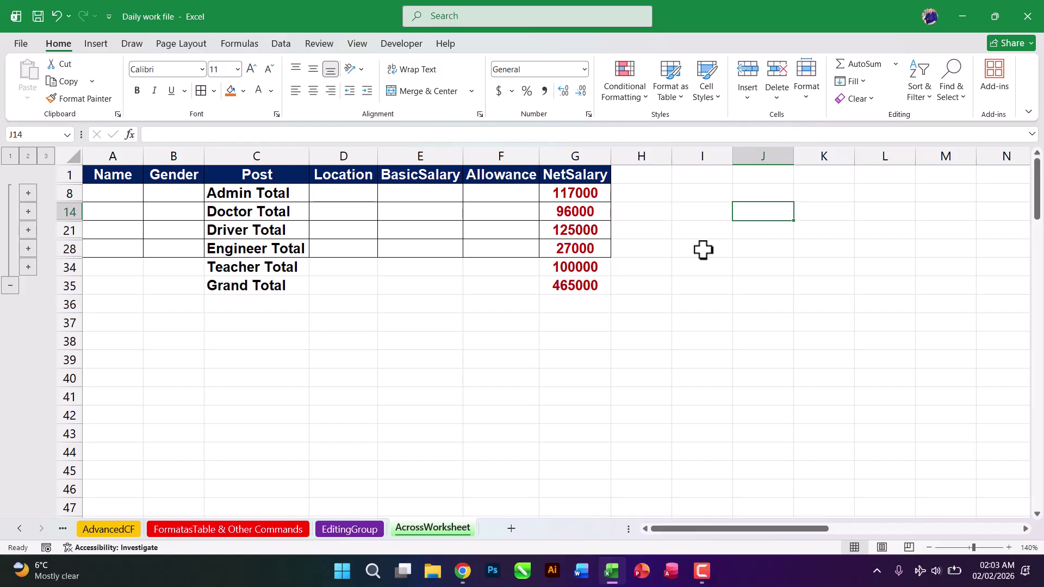
left_click(349, 529)
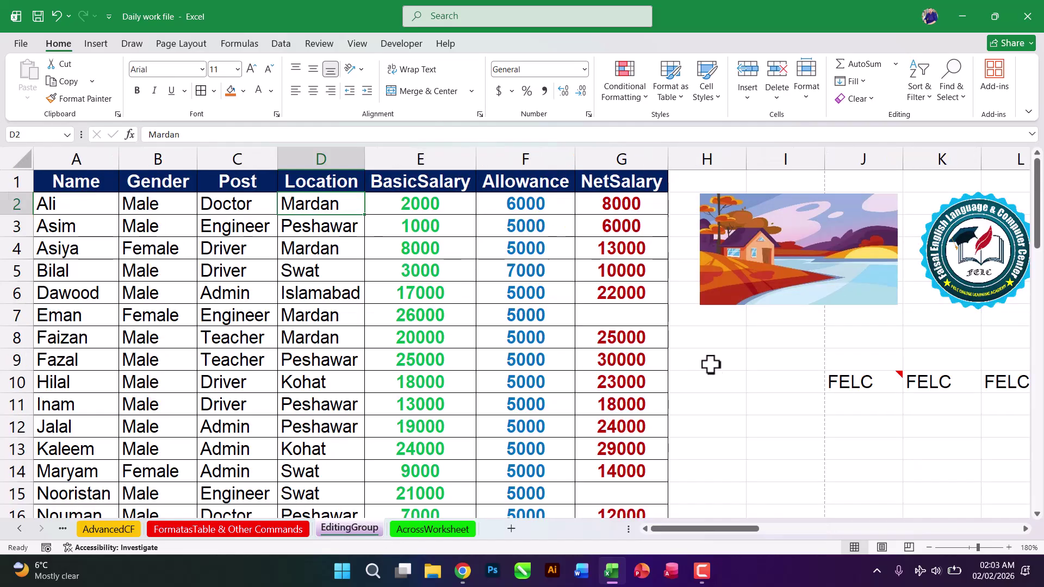
left_click(721, 400)
left_click(957, 84)
left_click(953, 177)
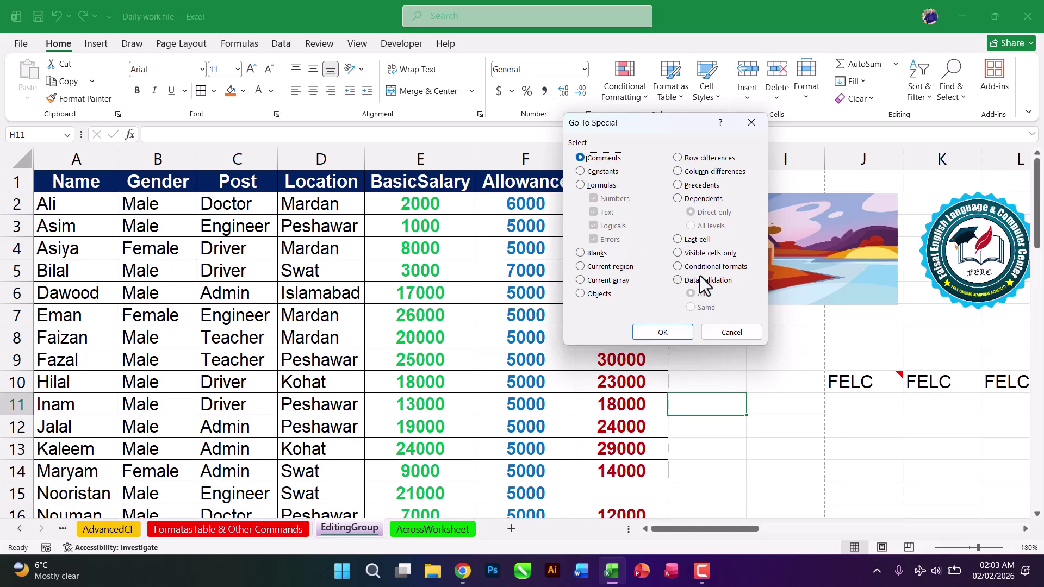
left_click(731, 332)
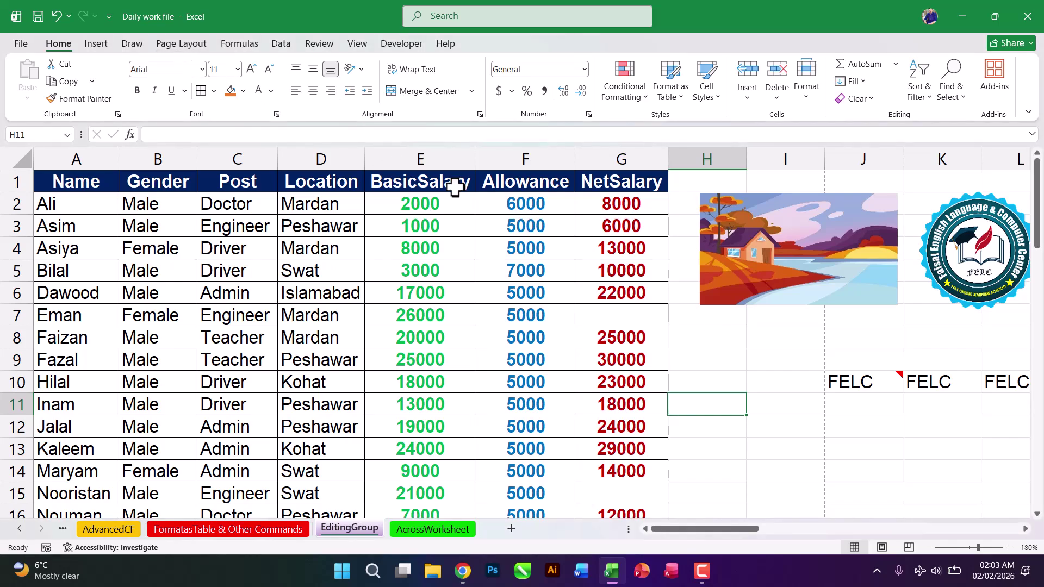
- Apply blue gradient data bars to the BasicSalary values in E2:E29 with conditional formatting
left_click_drag(449, 210, 442, 469)
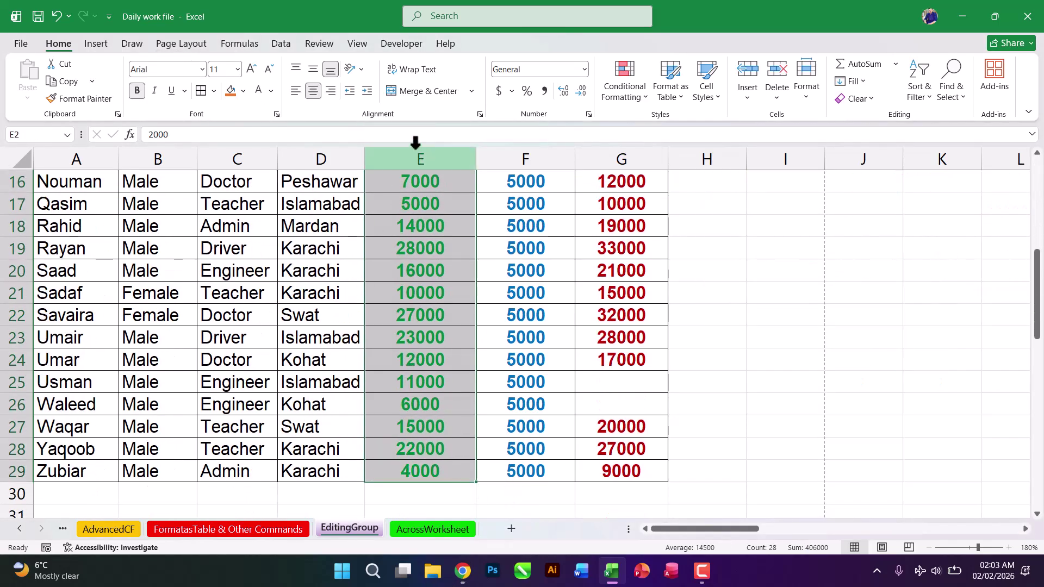
left_click(642, 95)
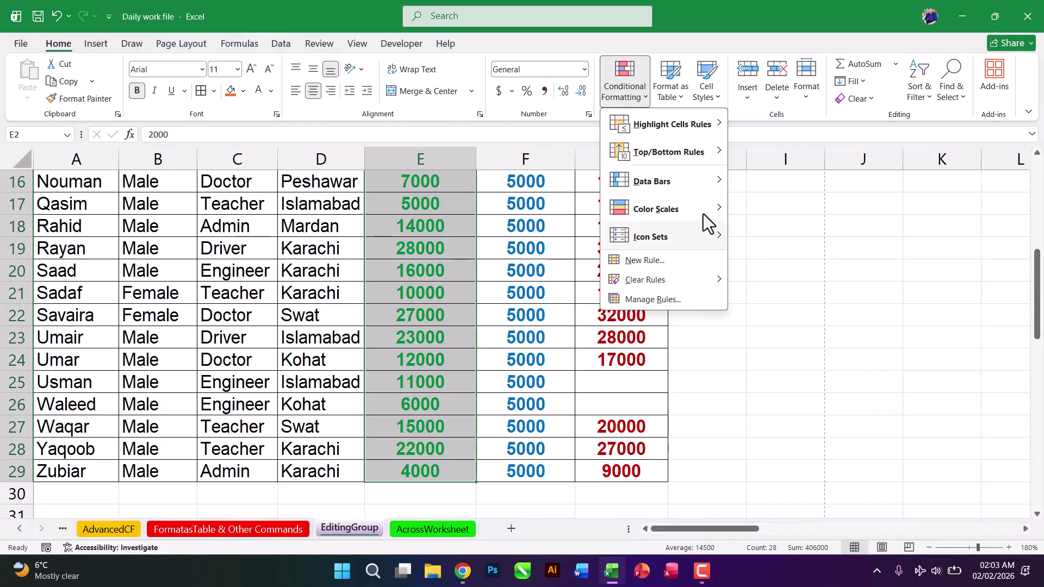
mouse_move(698, 197)
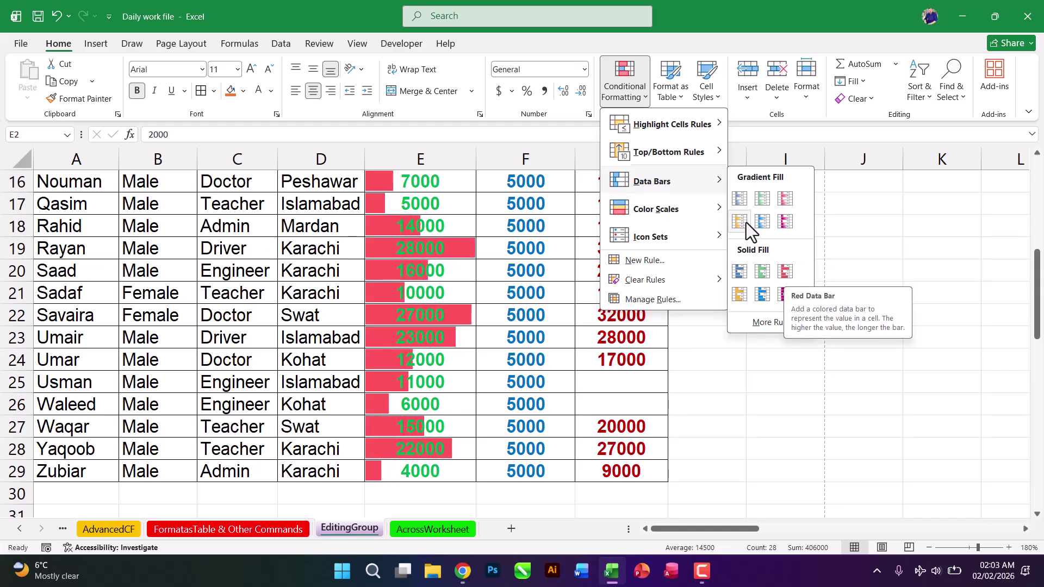
left_click(737, 203)
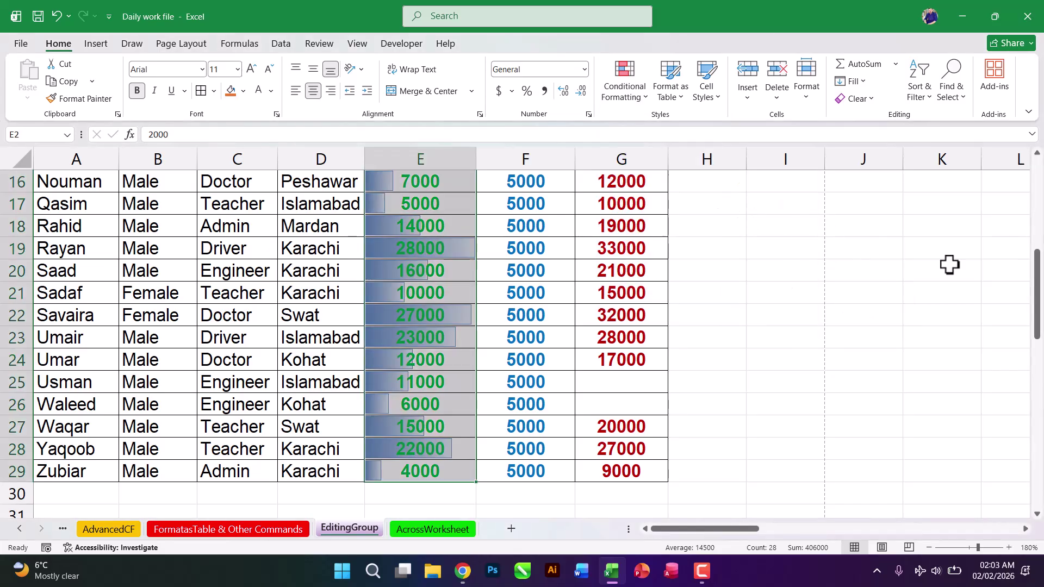
scroll(1038, 326, "up", 5)
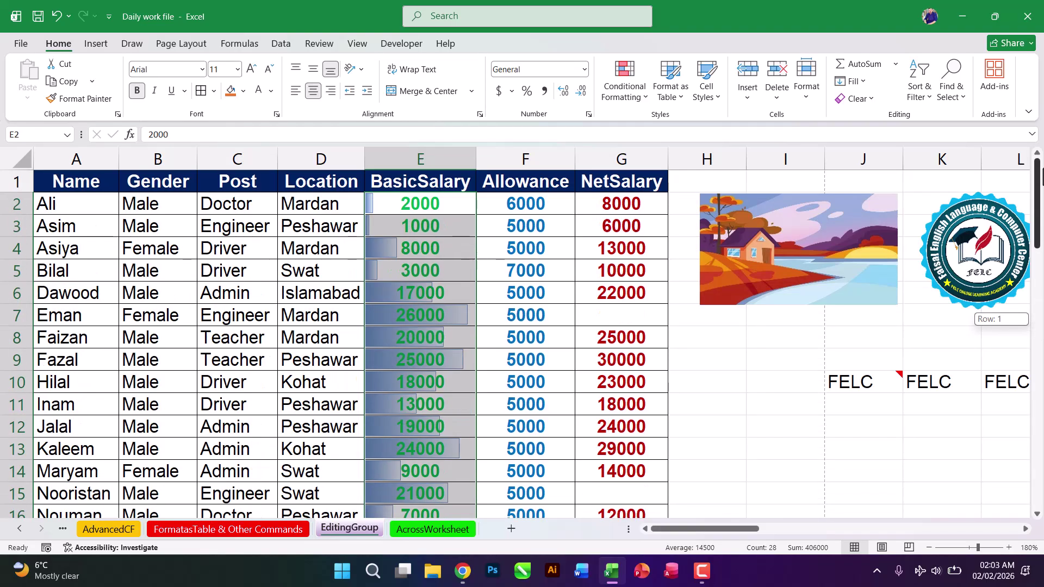
- Select all cells with conditional formats on the sheet using Go To Special, and review the selected cells
left_click(514, 271)
left_click(614, 281)
left_click(698, 358)
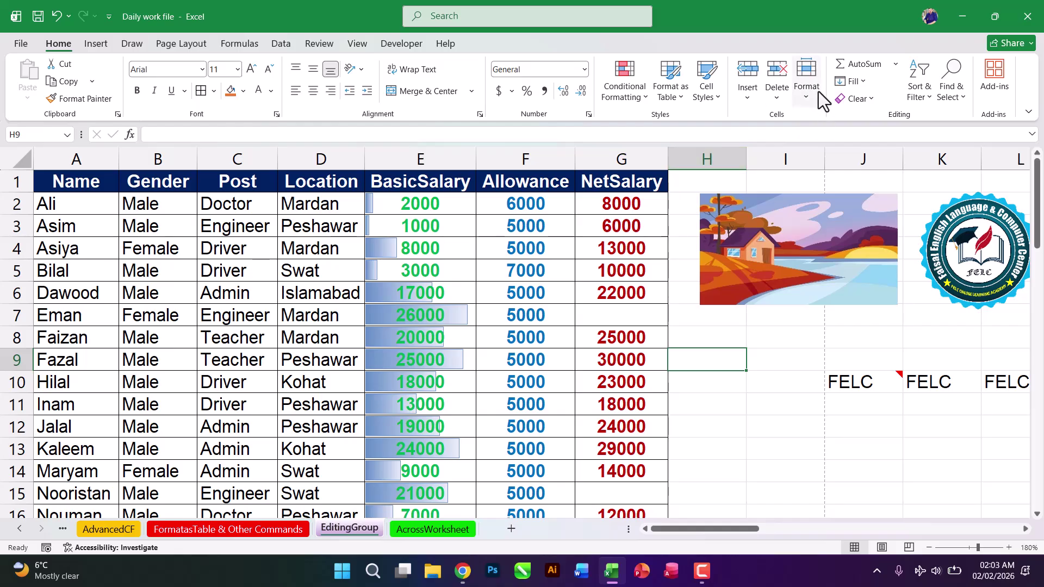
left_click(958, 82)
left_click(972, 177)
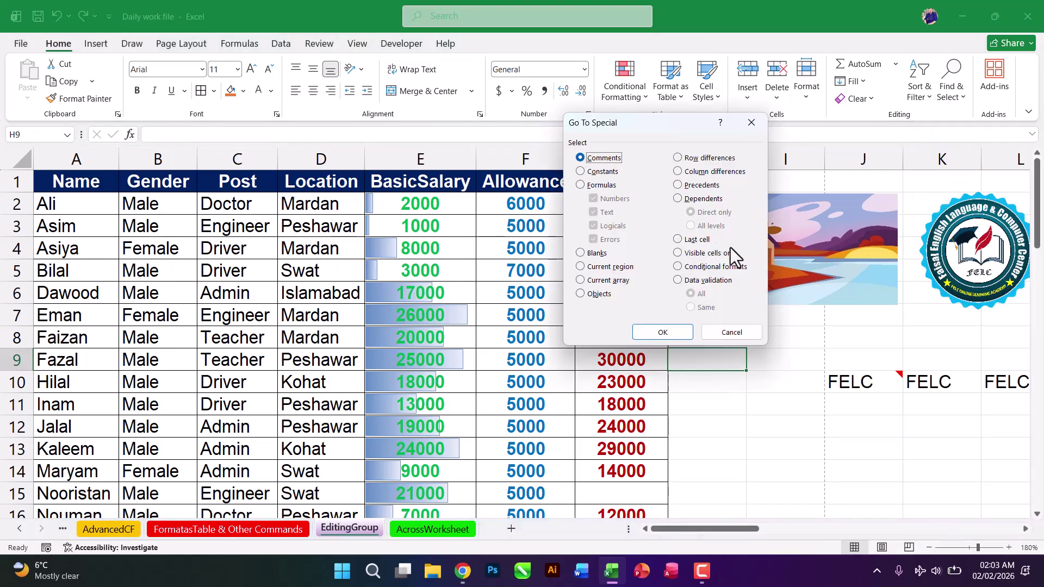
left_click(678, 266)
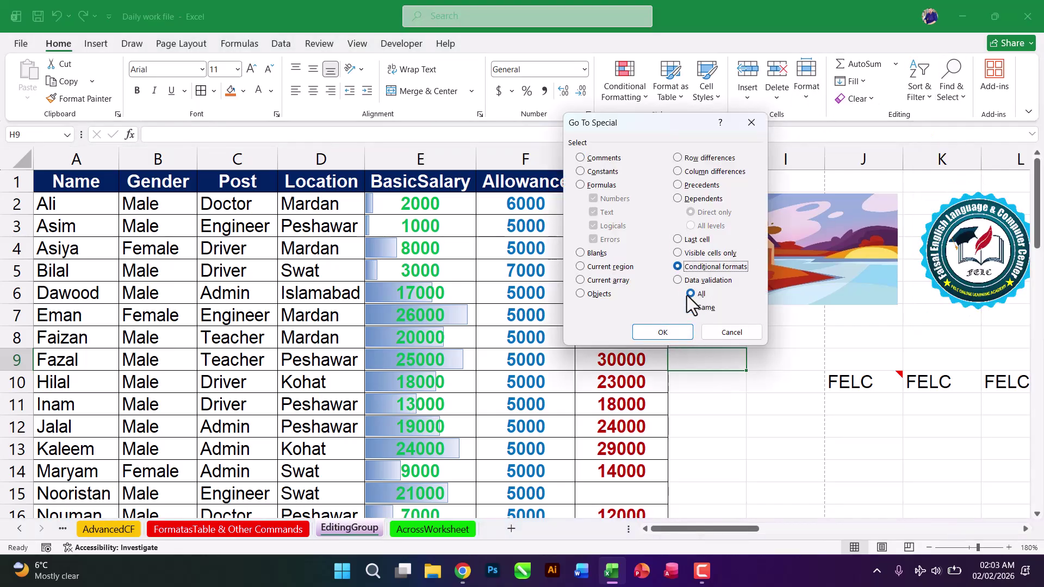
left_click(662, 332)
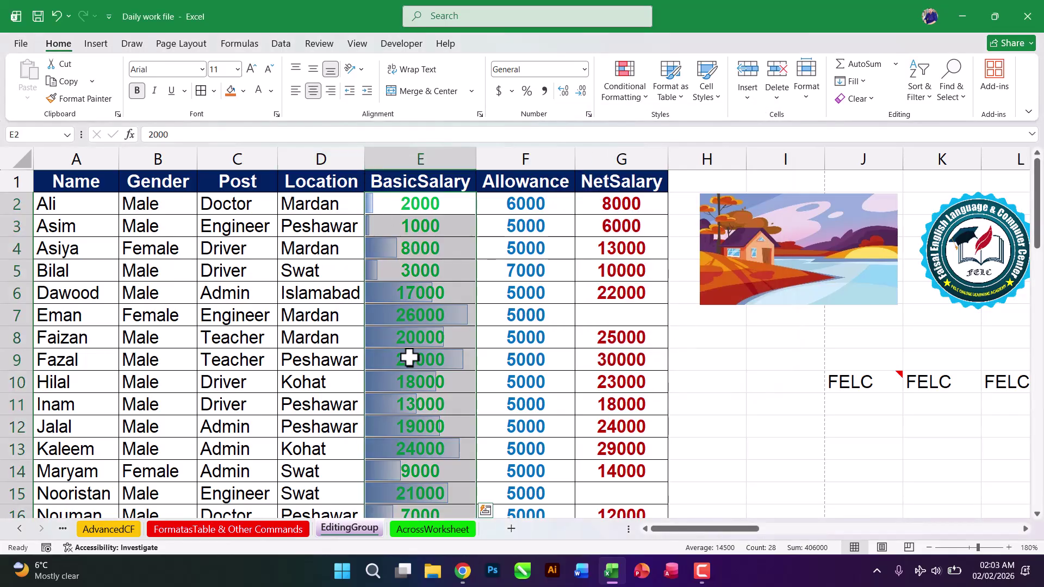
scroll(405, 329, "down", 7)
scroll(403, 438, "up", 5)
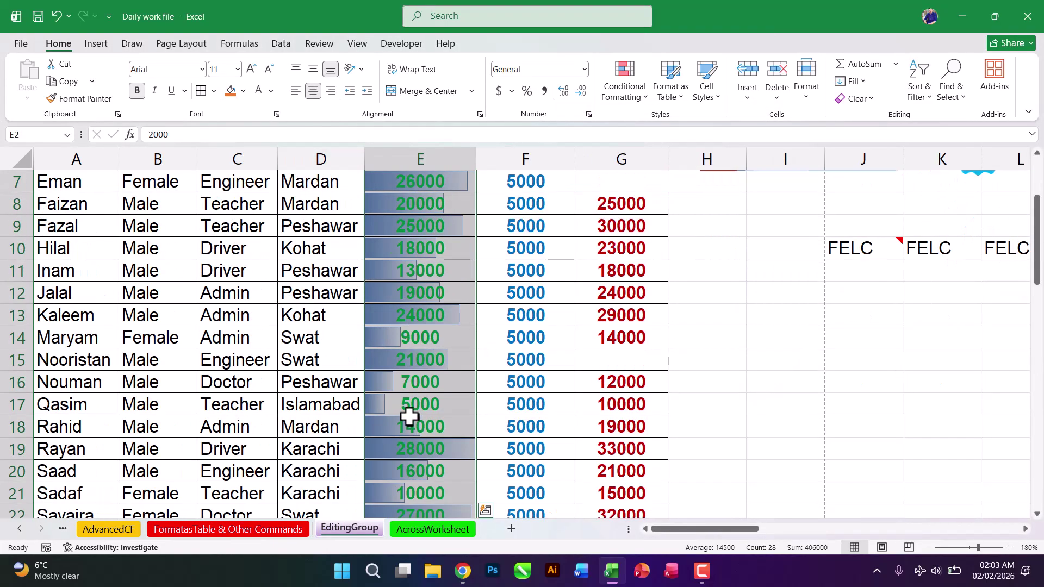
scroll(409, 416, "up", 2)
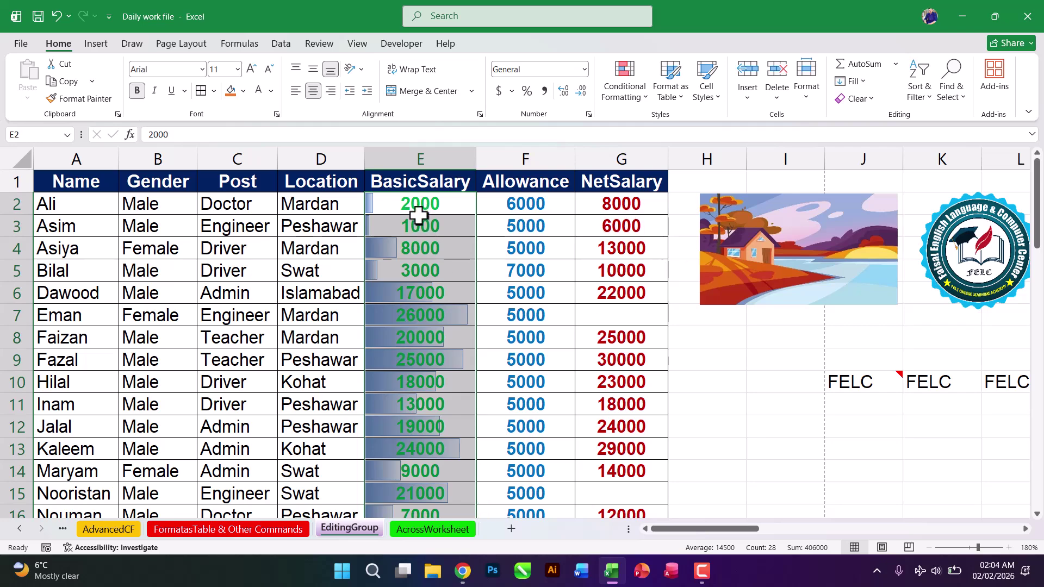
- Apply a red-white-blue color scale to the NetSalary values in G2:G29 with conditional formatting
left_click(525, 315)
left_click_drag(620, 206, 618, 470)
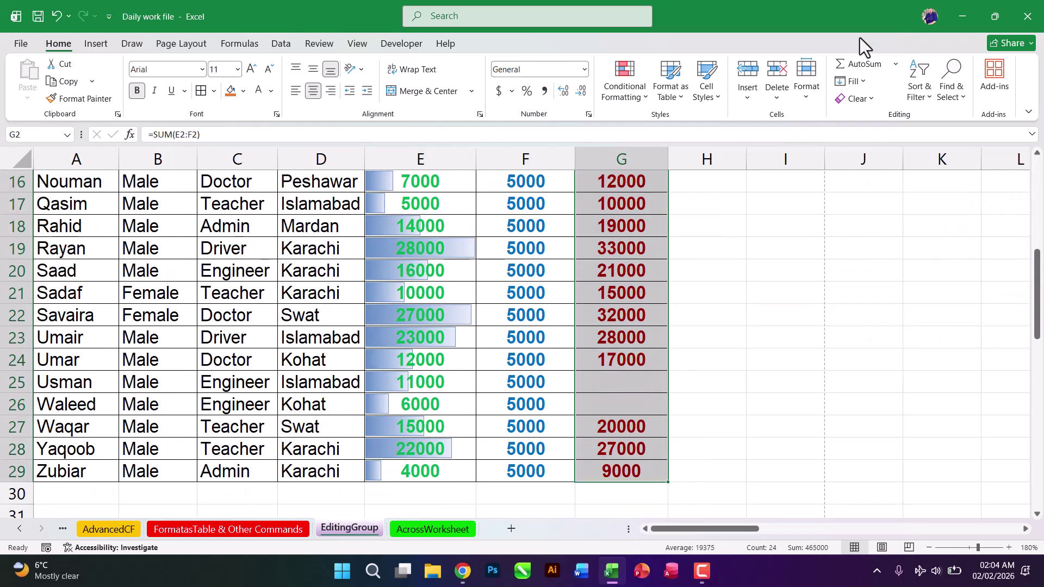
left_click(849, 81)
left_click(849, 81)
left_click(643, 80)
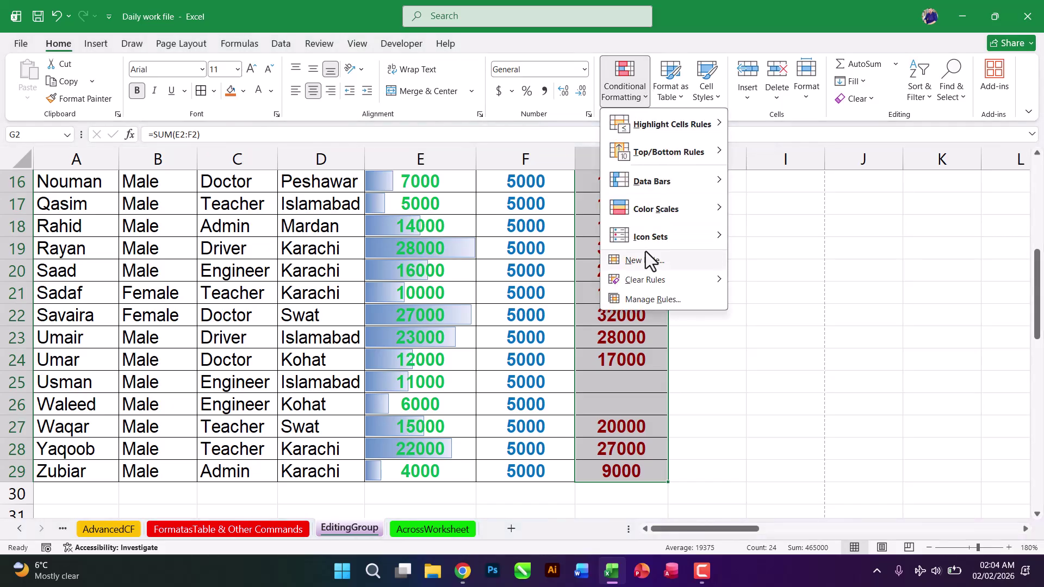
mouse_move(690, 207)
left_click(762, 231)
- Select all cells with conditional formats on the sheet using Go To Special, starting from empty cell I10
left_click_drag(1038, 272, 1037, 163)
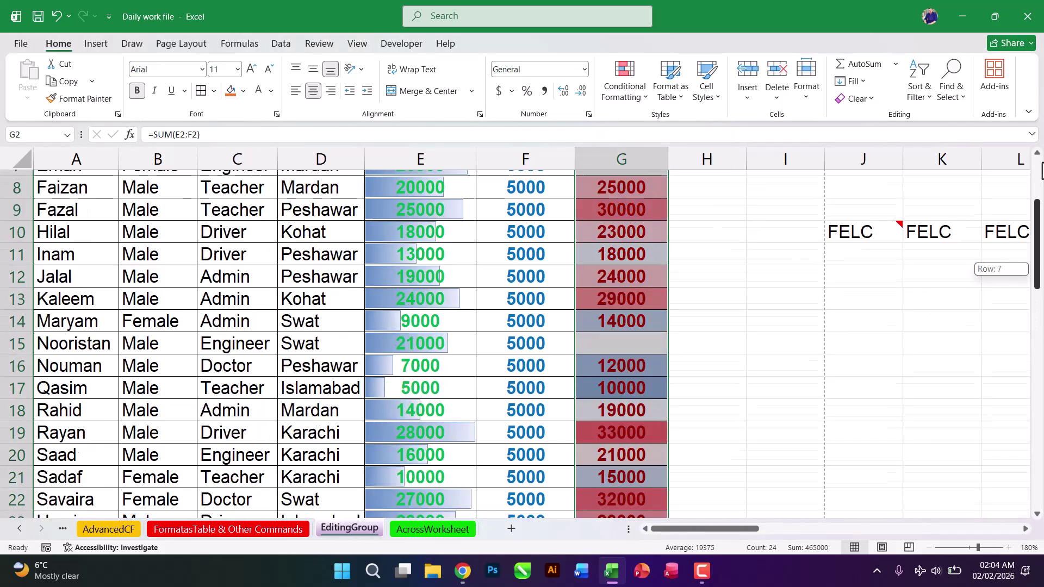
left_click(785, 382)
left_click(951, 90)
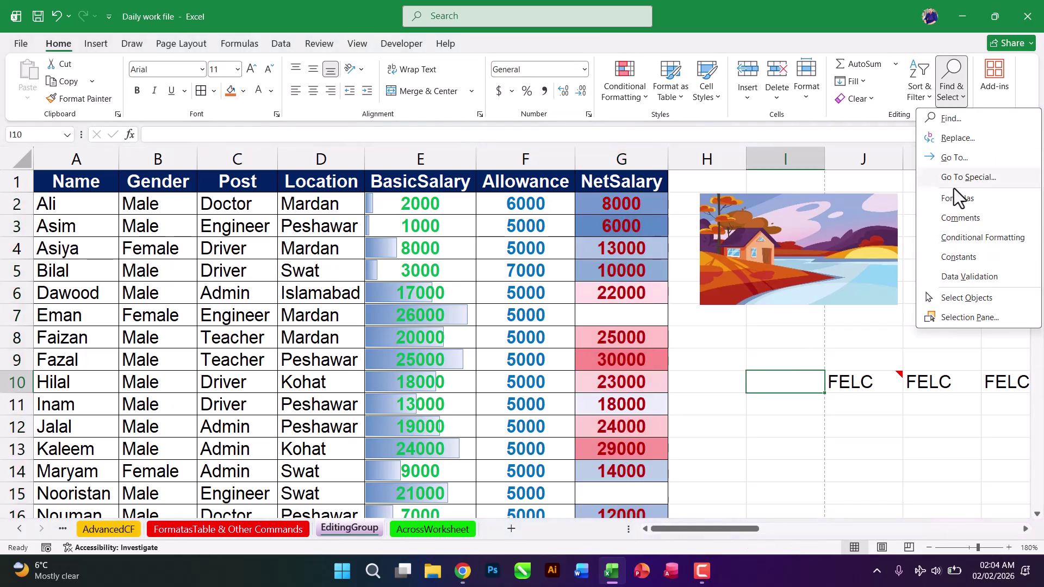
left_click(954, 186)
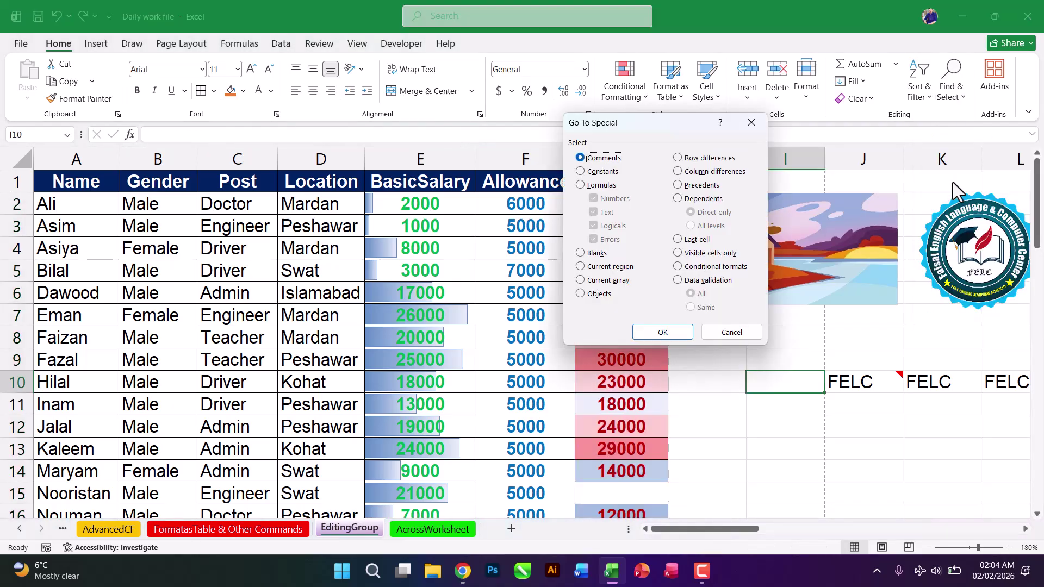
left_click(678, 266)
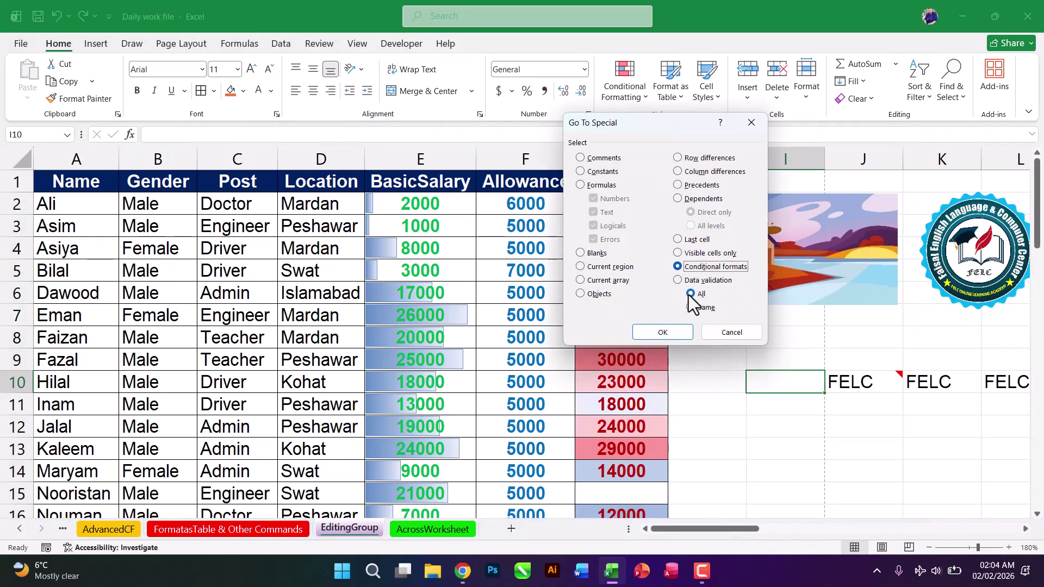
left_click(680, 329)
- Try to select cells with the same conditional format as empty cell I11 using Go To Special
left_click(747, 414)
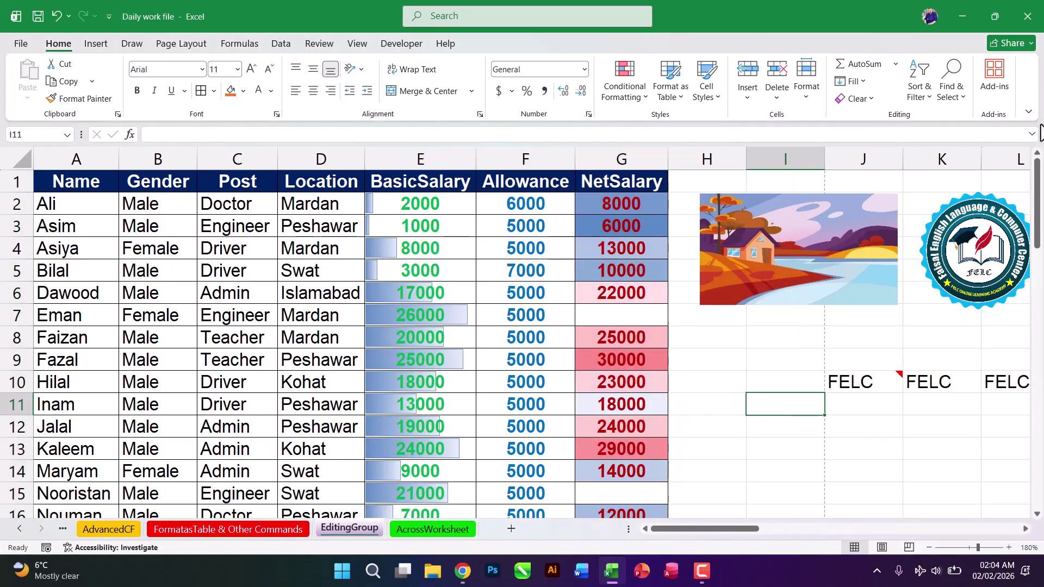
left_click(955, 81)
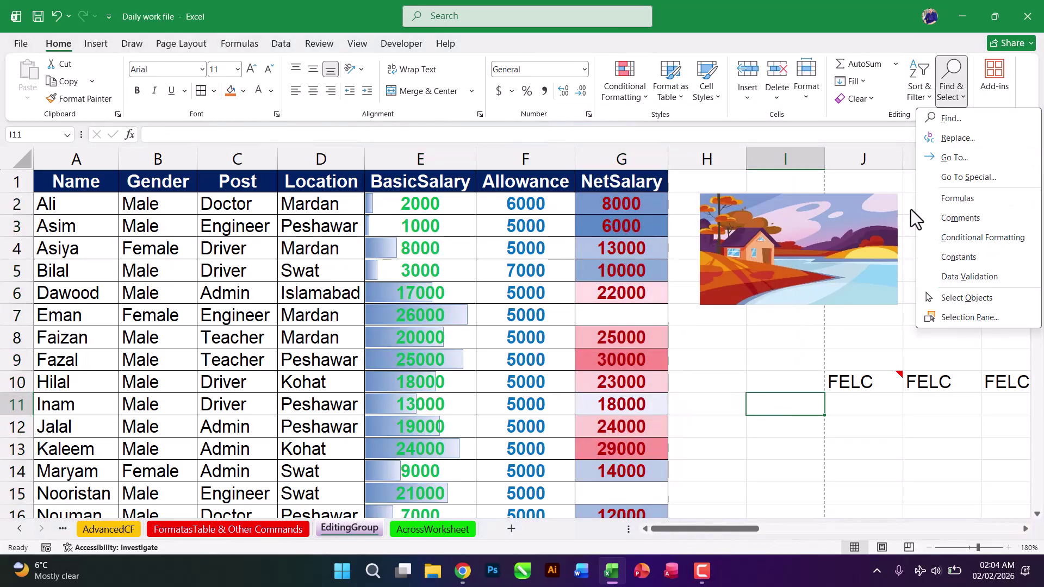
left_click(958, 179)
left_click(682, 267)
left_click(689, 306)
left_click(686, 333)
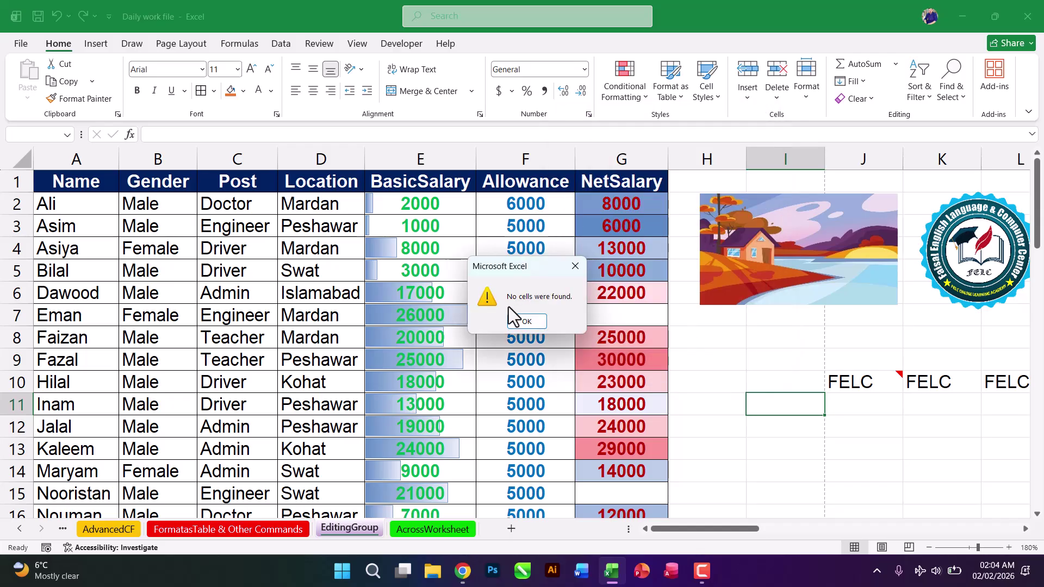
left_click(527, 321)
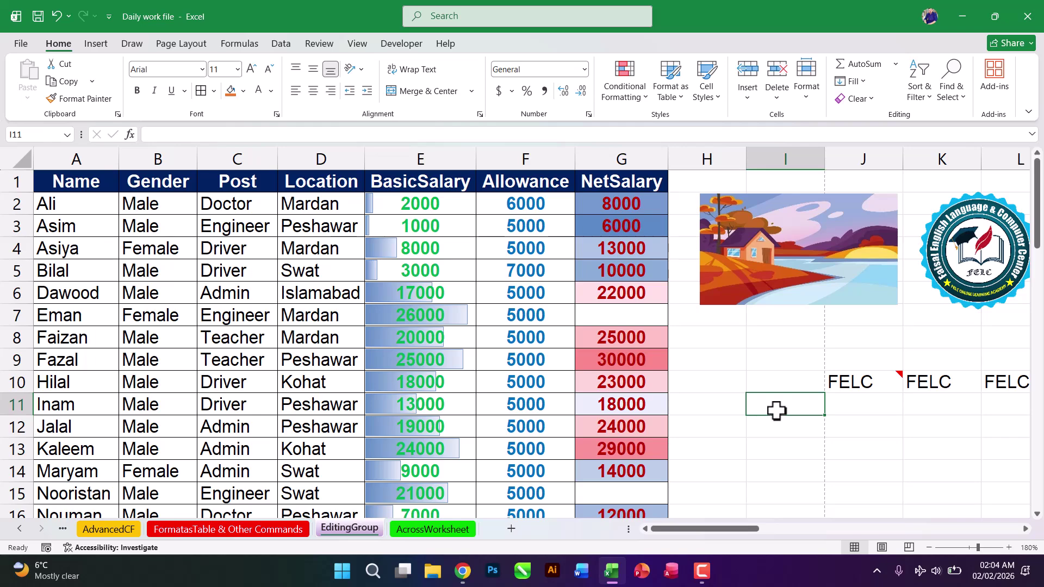
- Select only the cells sharing the same conditional format as BasicSalary cell E5 using Go To Special
left_click(414, 269)
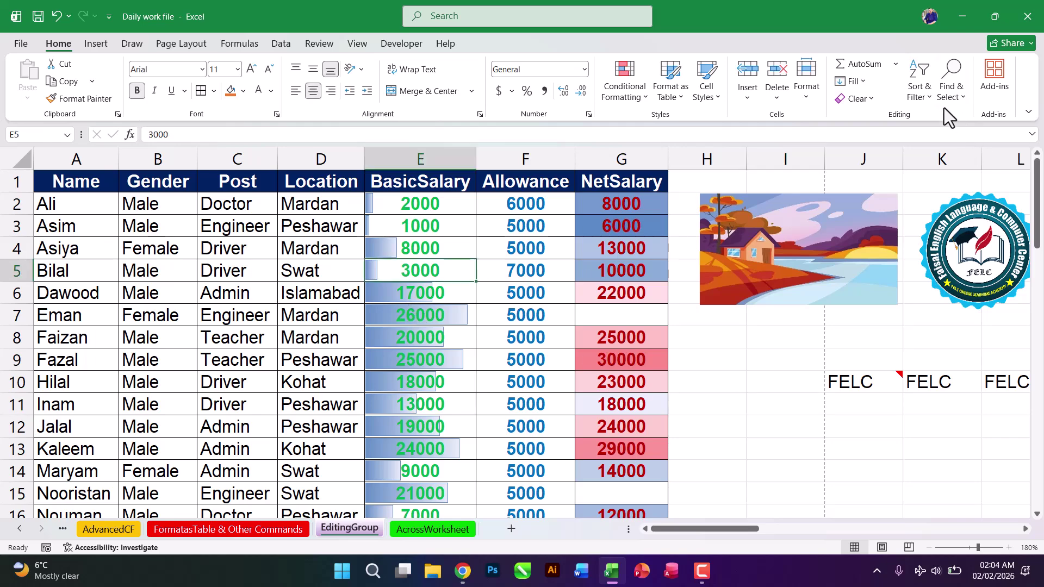
left_click(954, 97)
left_click(937, 184)
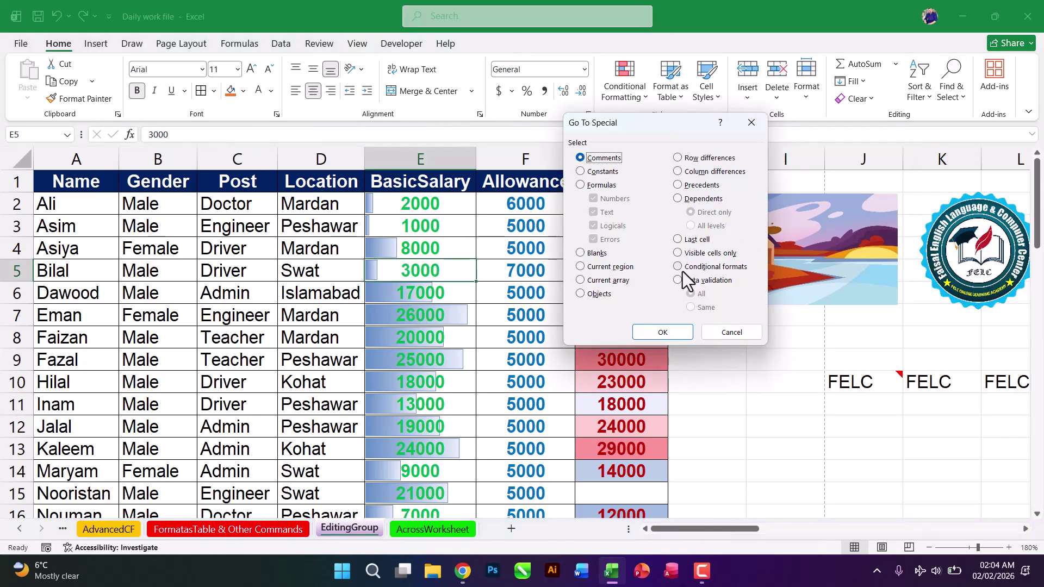
left_click(670, 332)
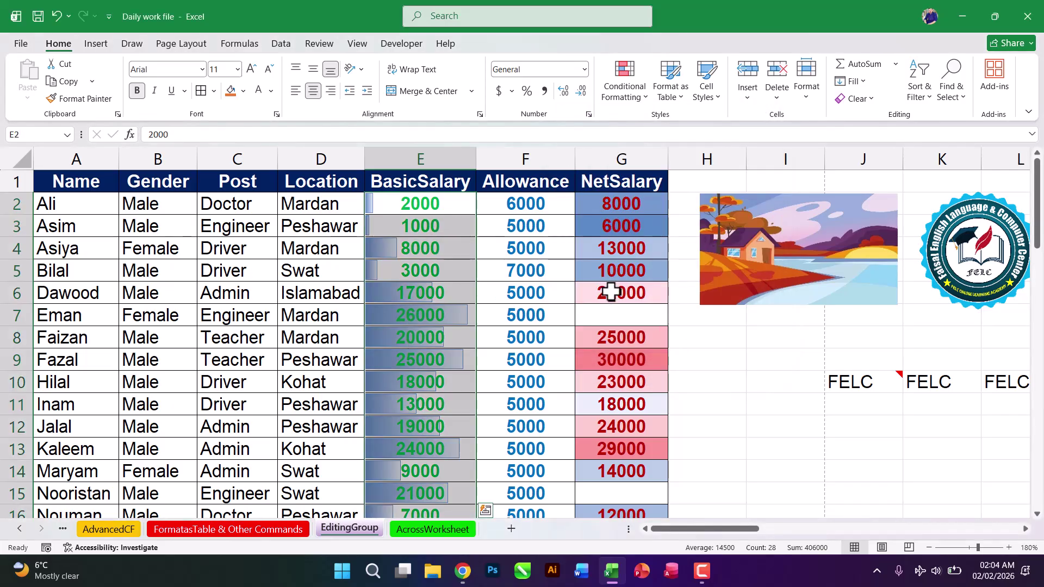
- Try to select all cells with data validation using Go To Special from cell I8, and dismiss the alert
left_click(770, 341)
left_click(951, 87)
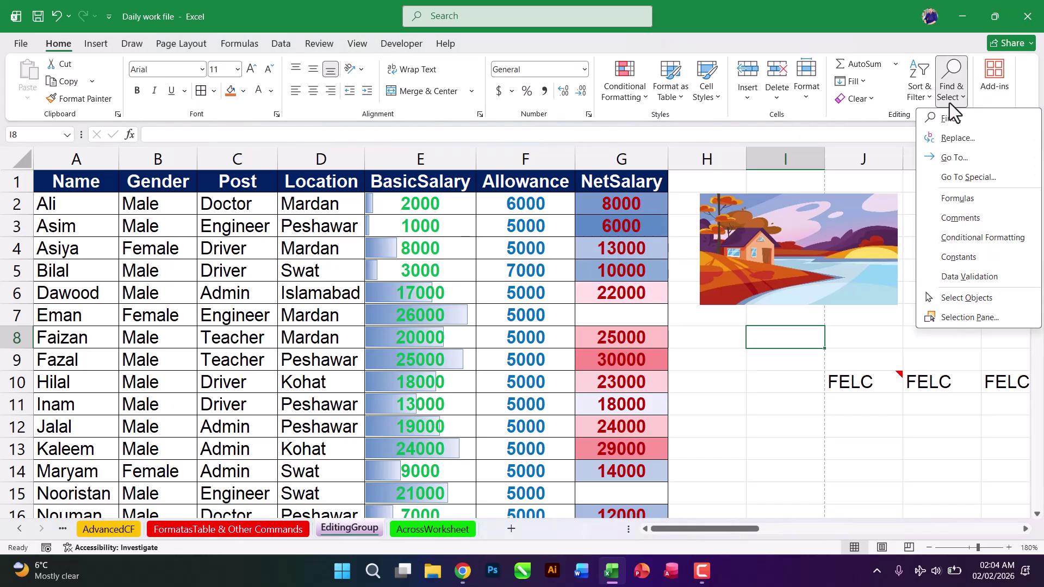
left_click(905, 88)
left_click(952, 90)
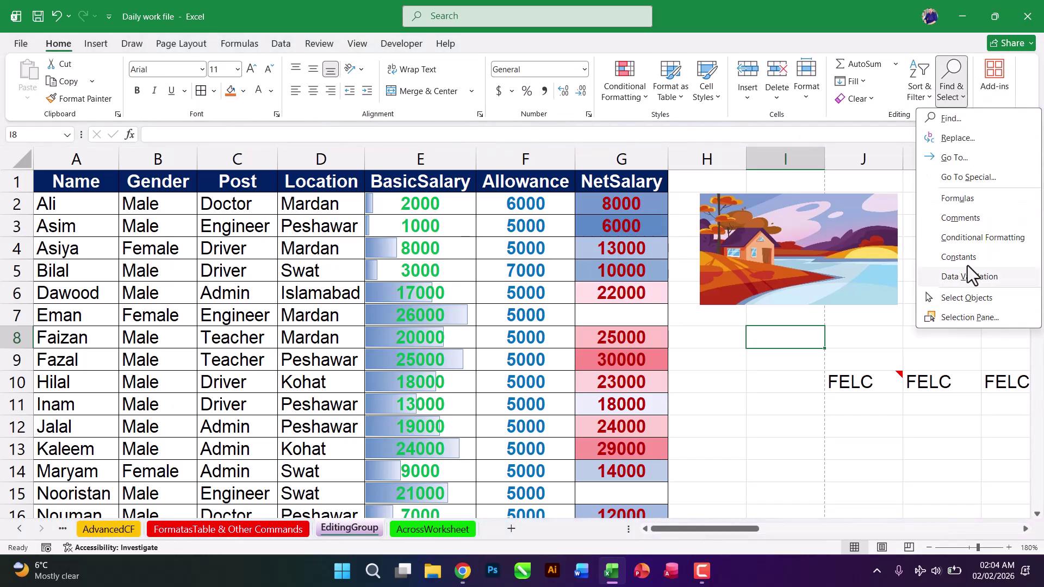
left_click(965, 178)
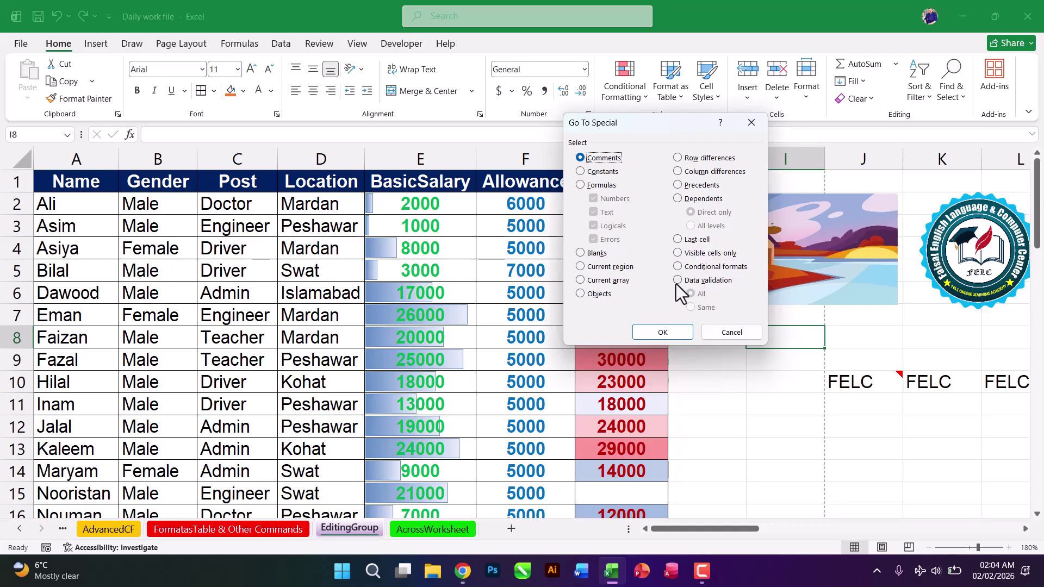
left_click(710, 280)
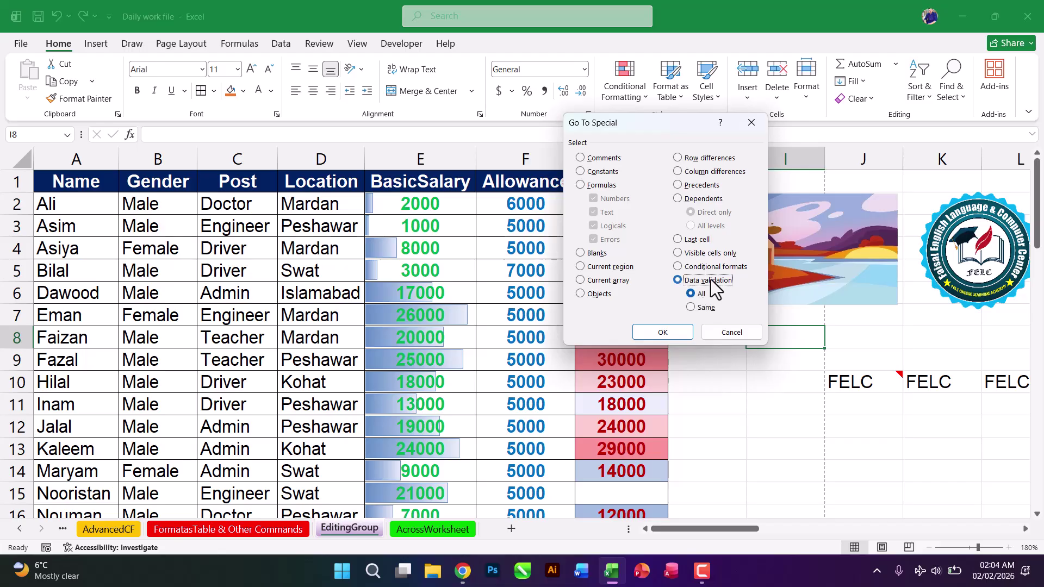
left_click(674, 332)
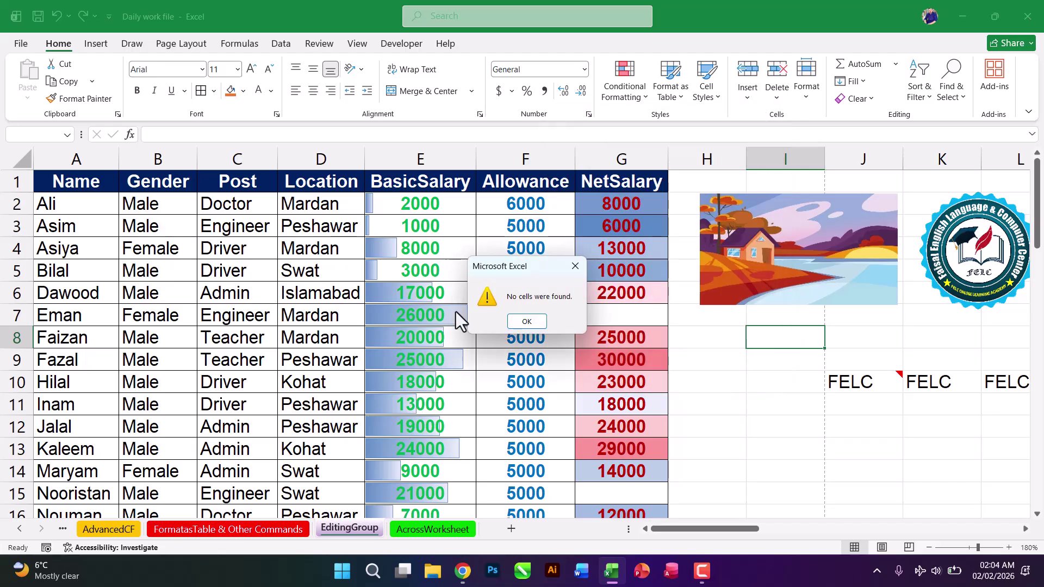
left_click(527, 322)
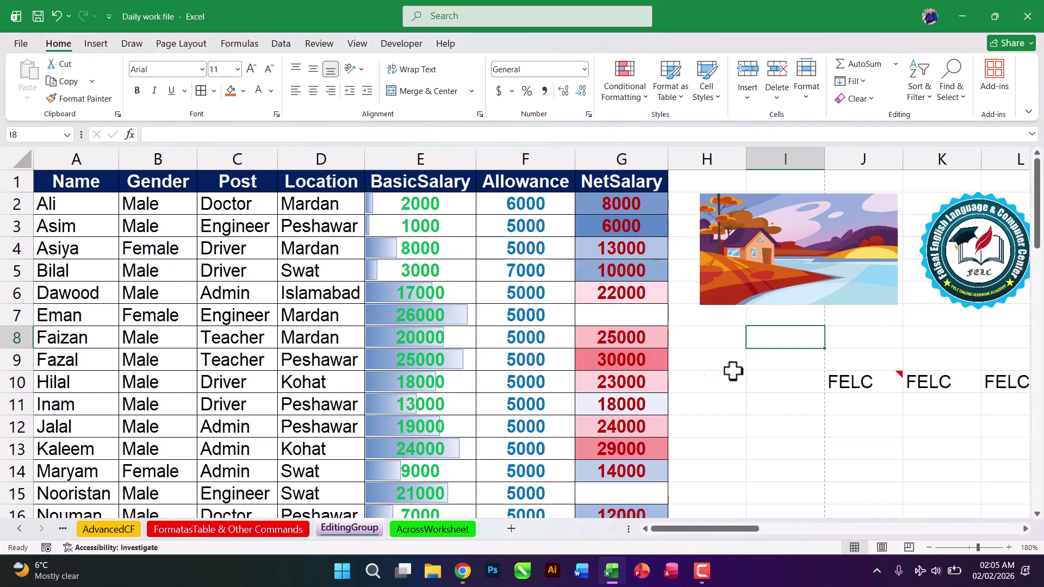
- Add list data validation with the source Male,Female to the Gender cells B2:B29
left_click(750, 374)
left_click_drag(143, 214, 168, 462)
left_click_drag(1035, 288, 1036, 196)
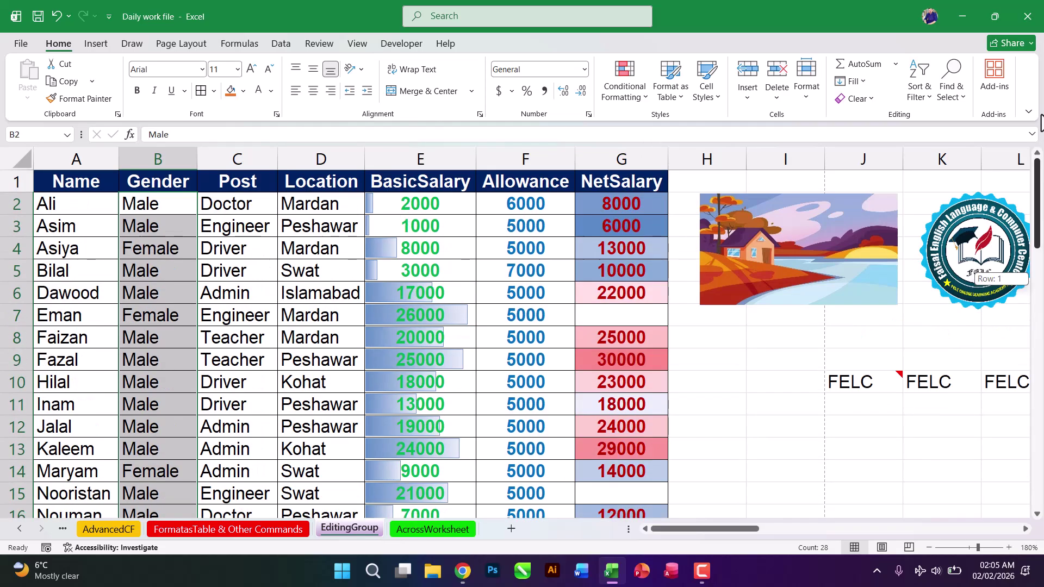
left_click(275, 44)
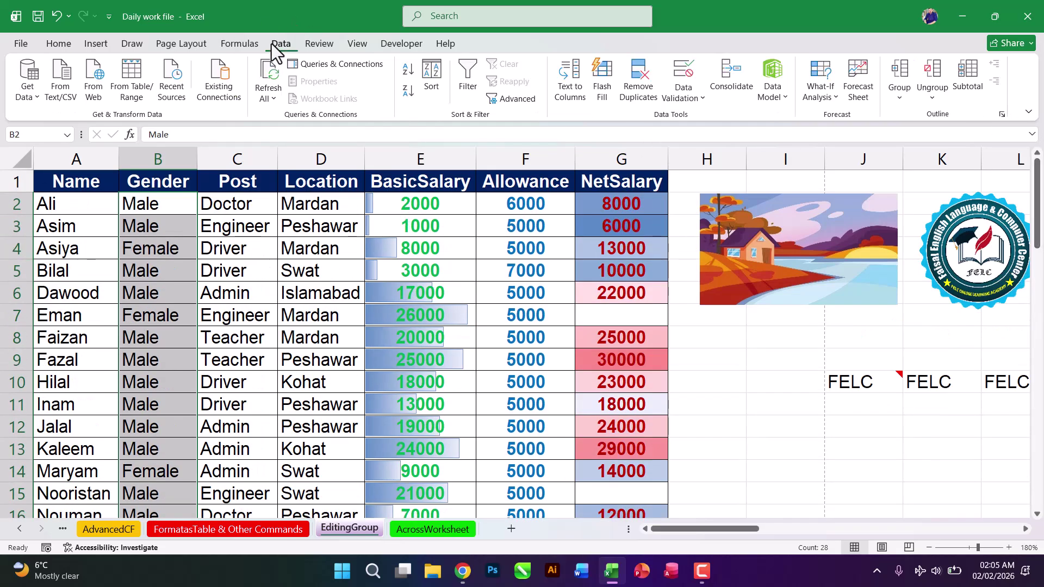
left_click(694, 69)
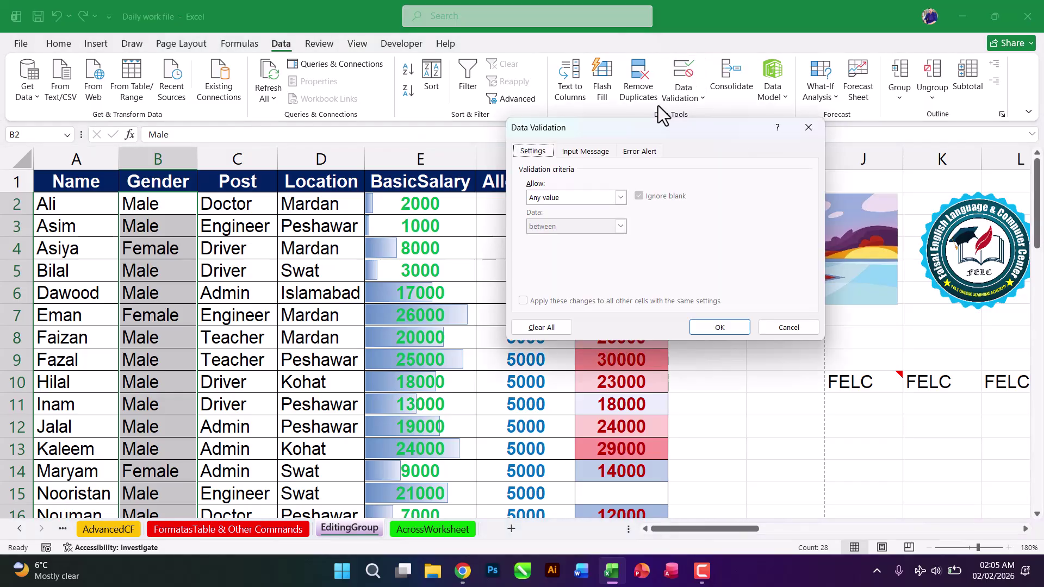
left_click(578, 200)
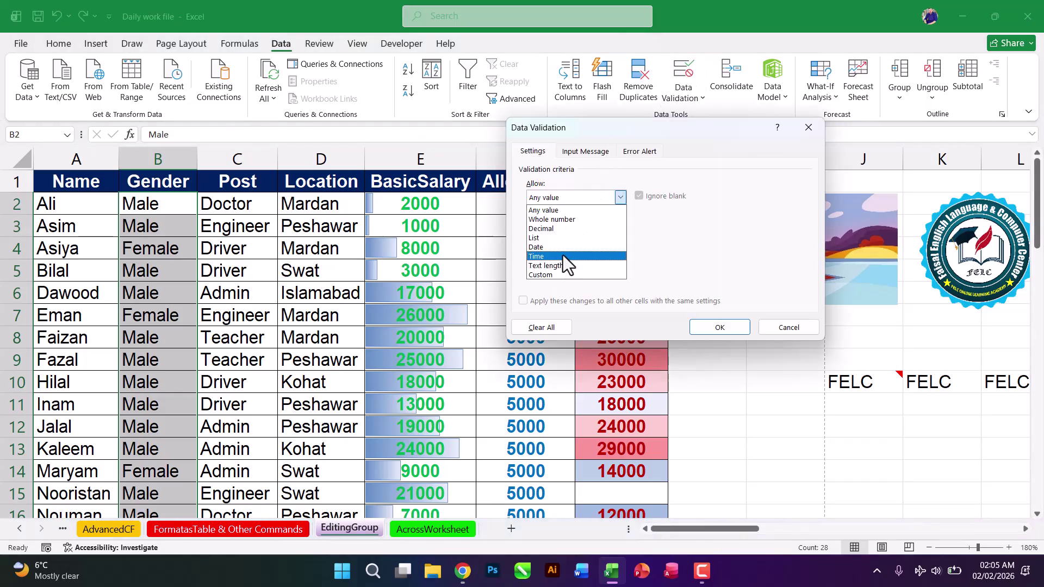
left_click(559, 240)
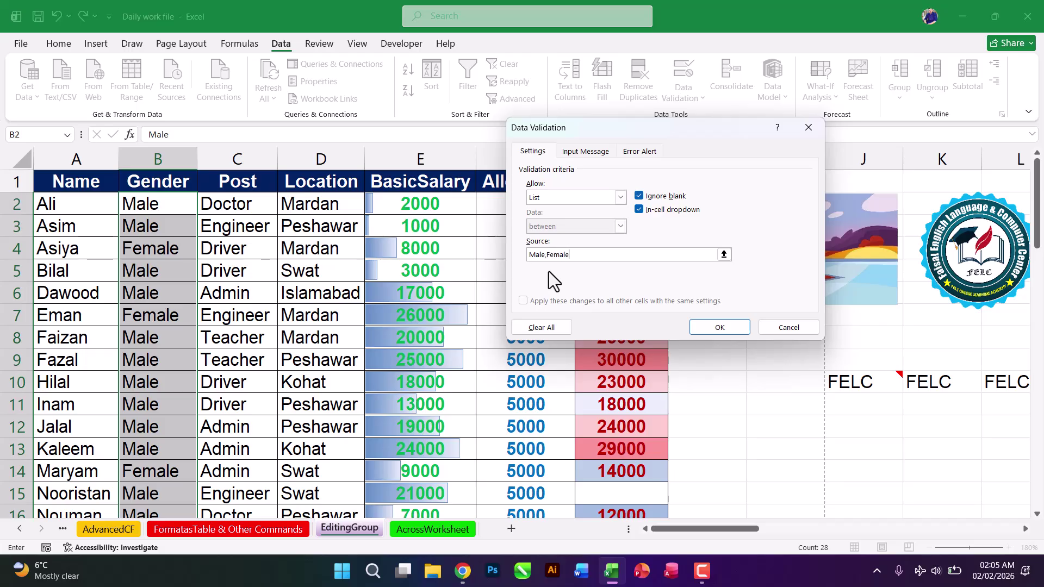
left_click(723, 328)
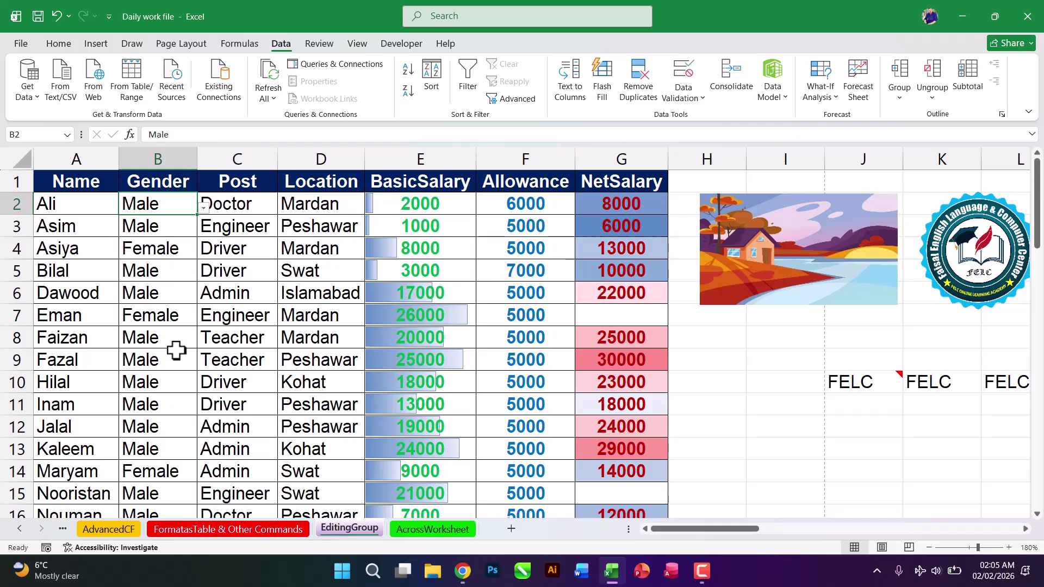
- Test the Gender validation by trying to enter Orange in cell B2, and cancel the entry
type("Orang")
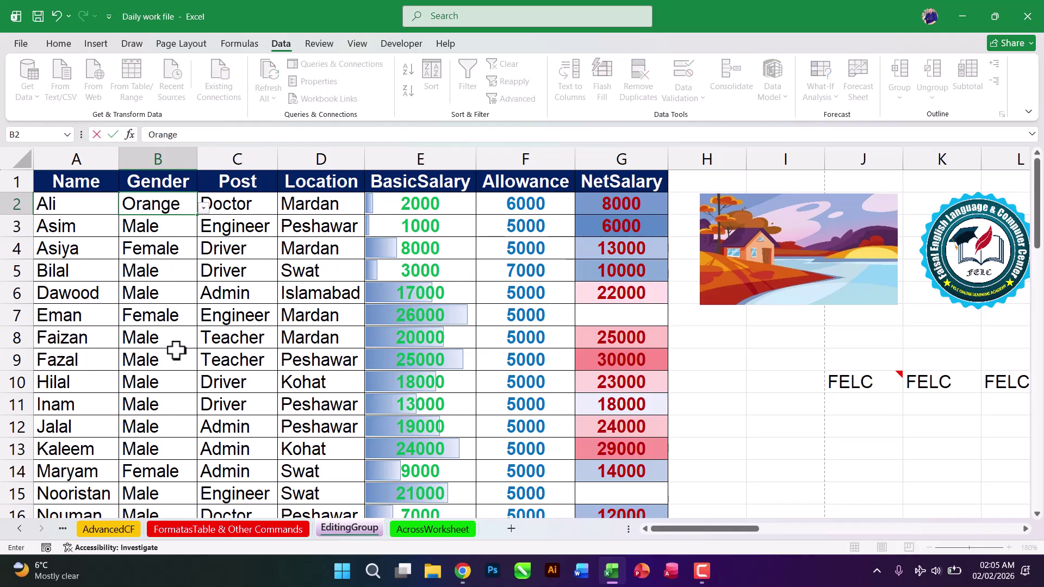
key("Return")
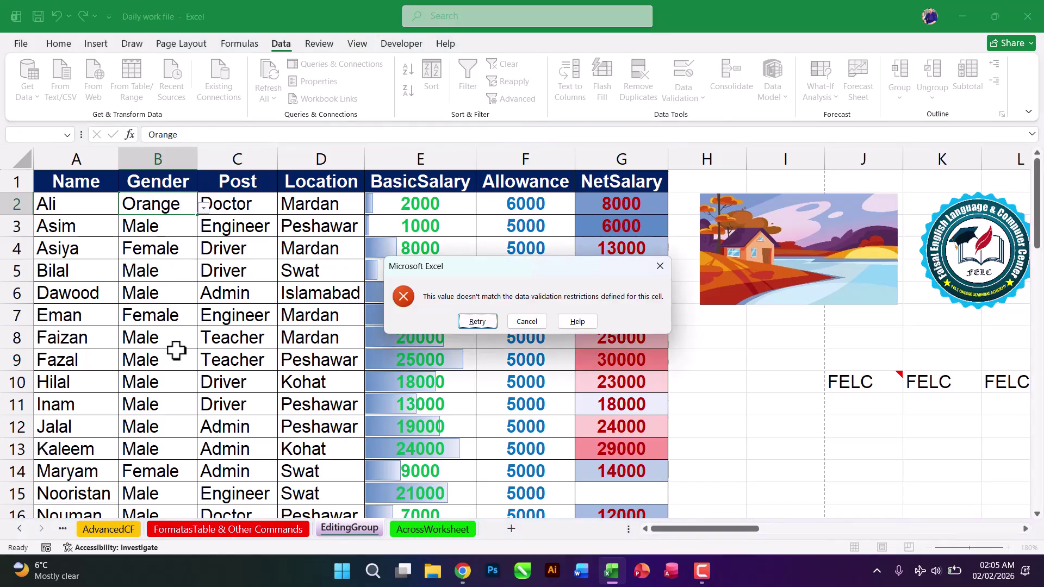
key("Escape")
left_click(163, 284)
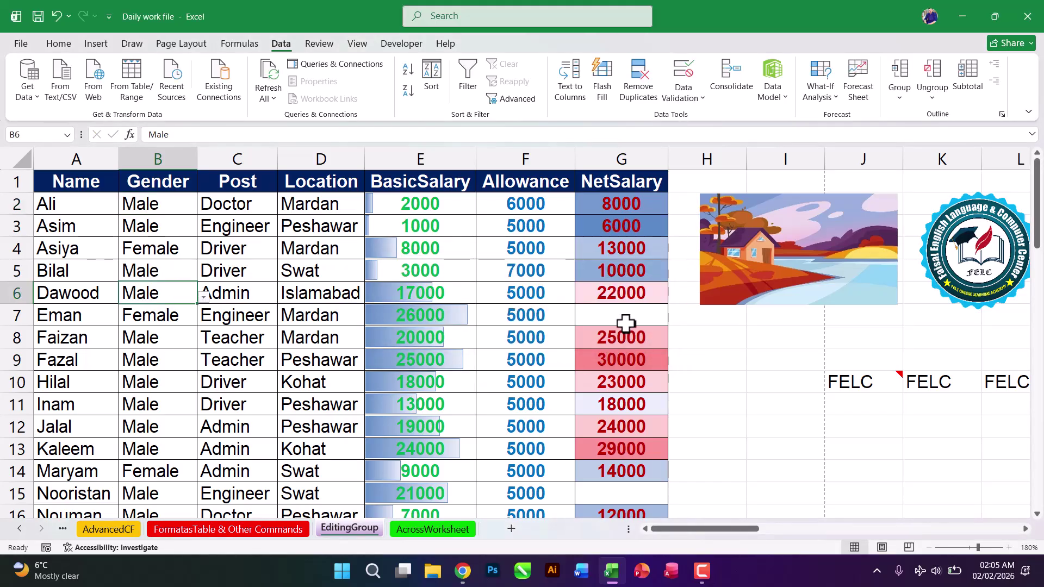
- Select all cells with data validation on the sheet using Go To Special, starting from empty cell H9
left_click(739, 361)
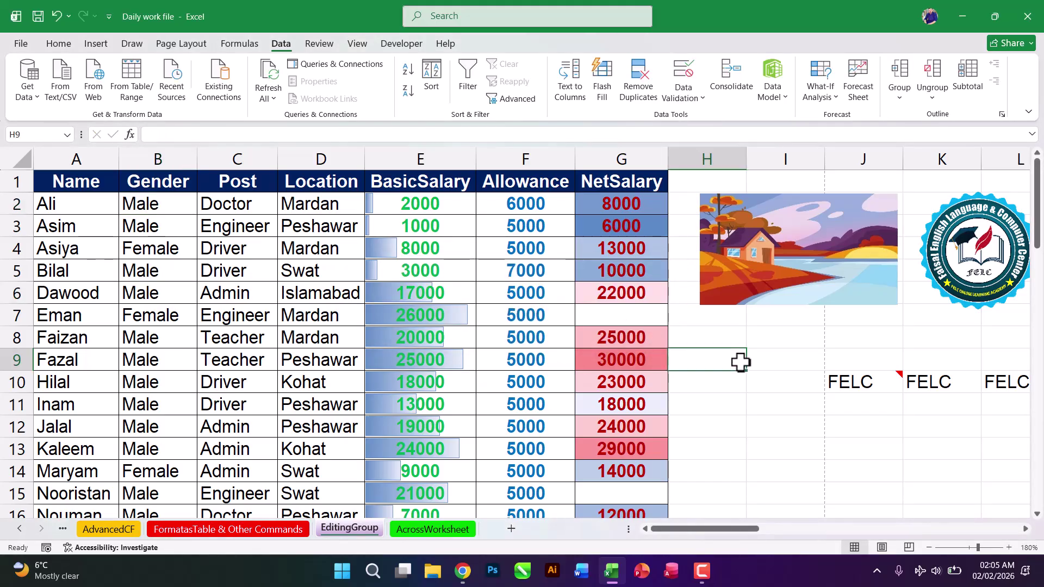
left_click(53, 44)
left_click(951, 76)
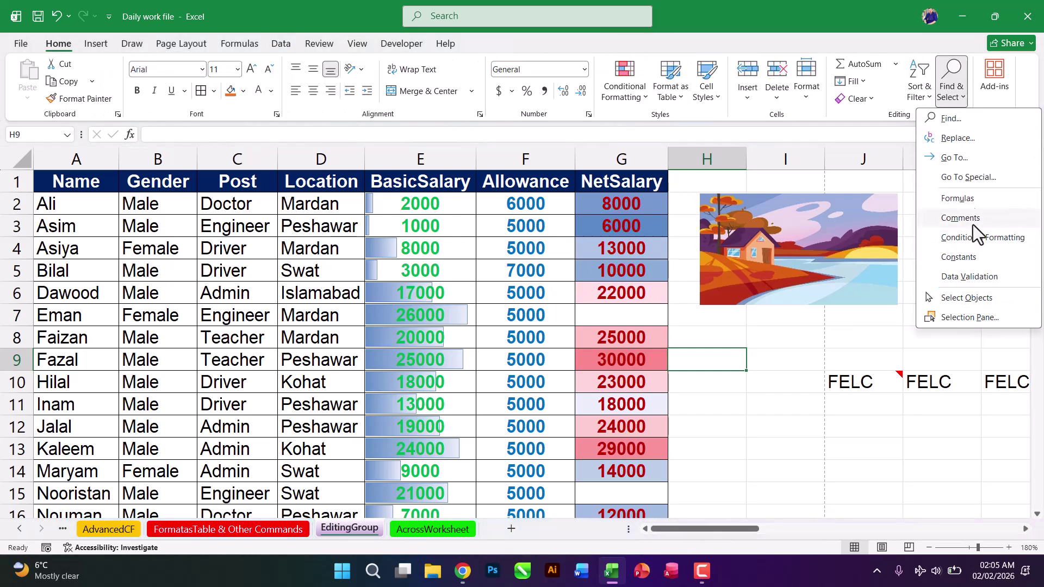
left_click(968, 177)
left_click(712, 281)
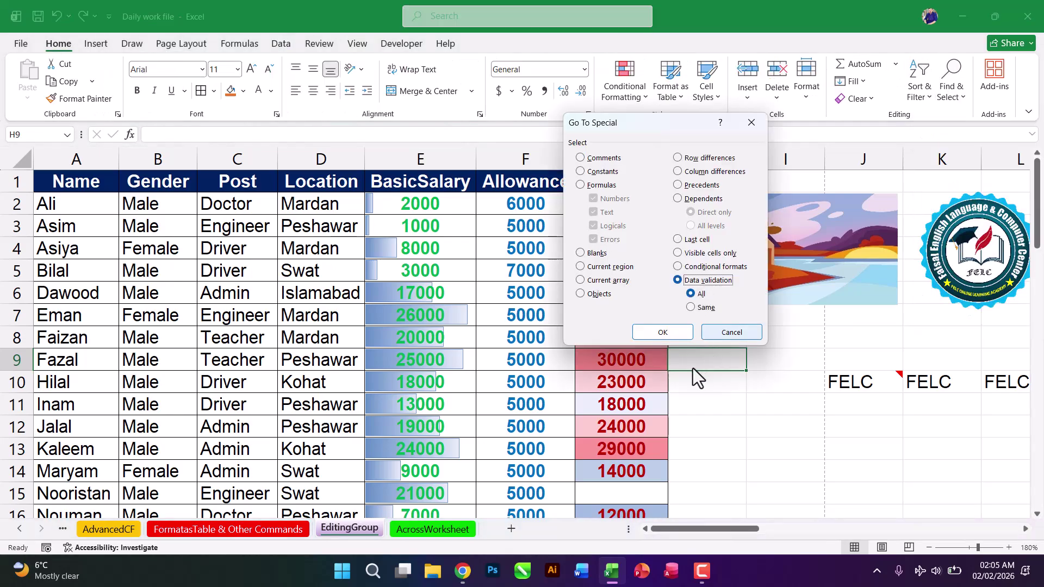
left_click(663, 333)
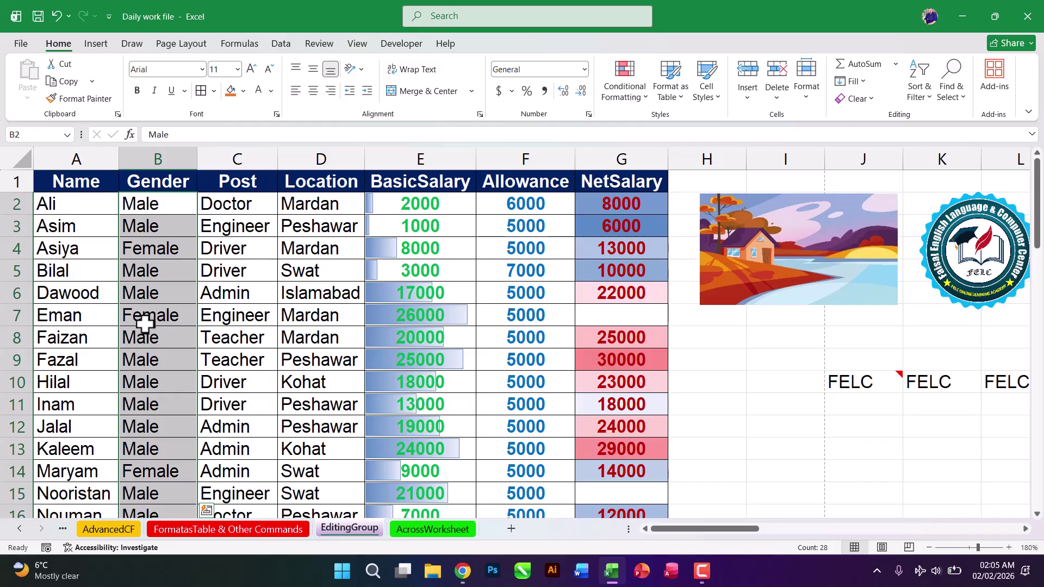
left_click(741, 406)
left_click(950, 90)
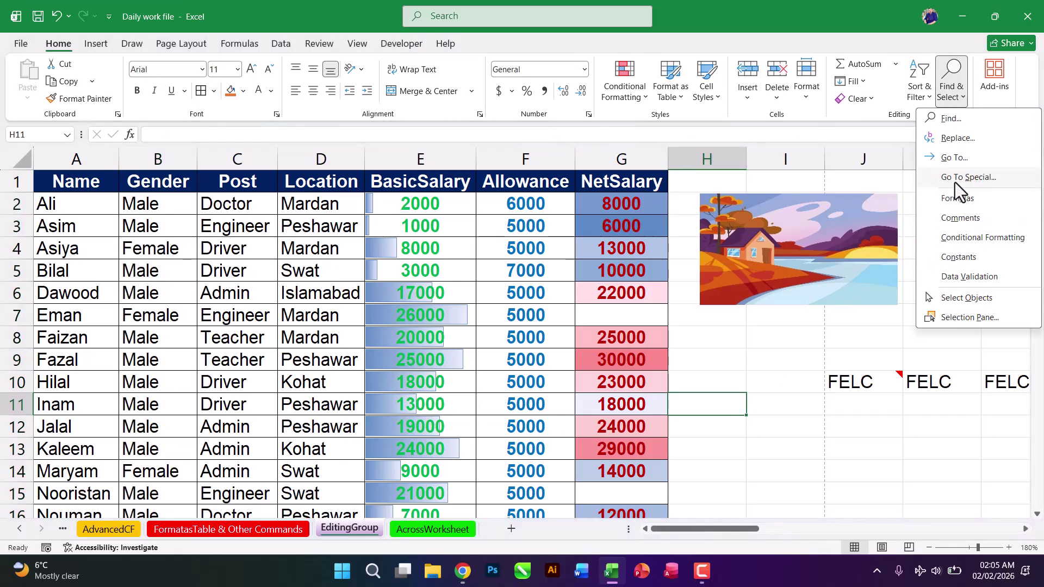
left_click(955, 181)
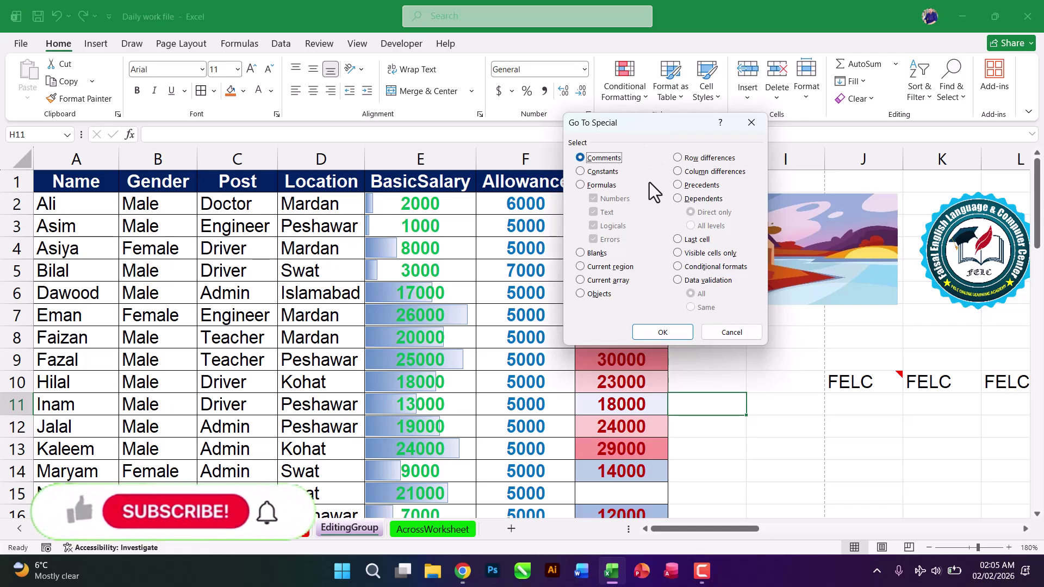
left_click(751, 122)
left_click(957, 96)
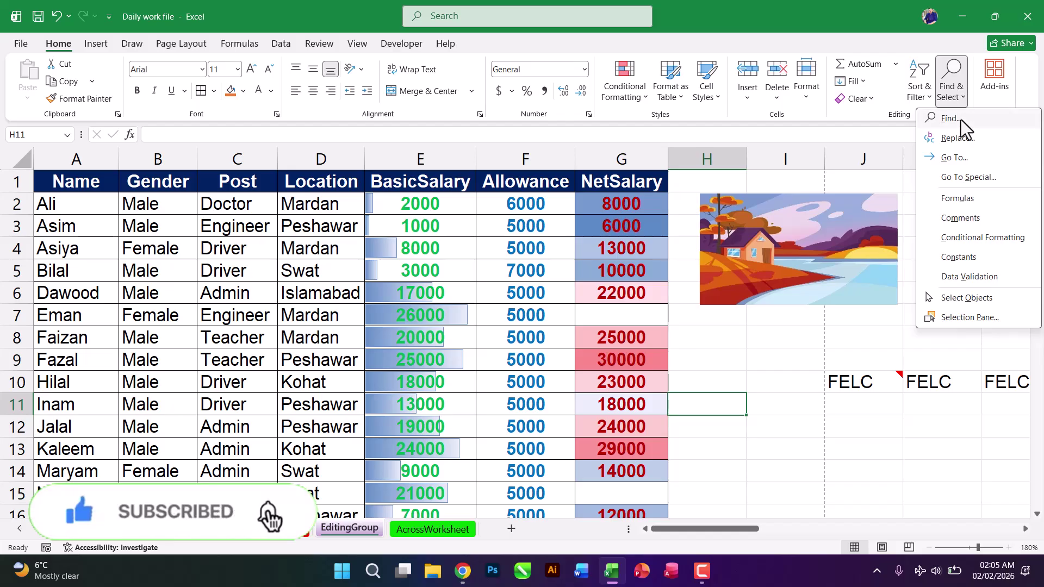
- Select all cells containing formulas on the sheet, and clear the selection on an empty cell
left_click(983, 198)
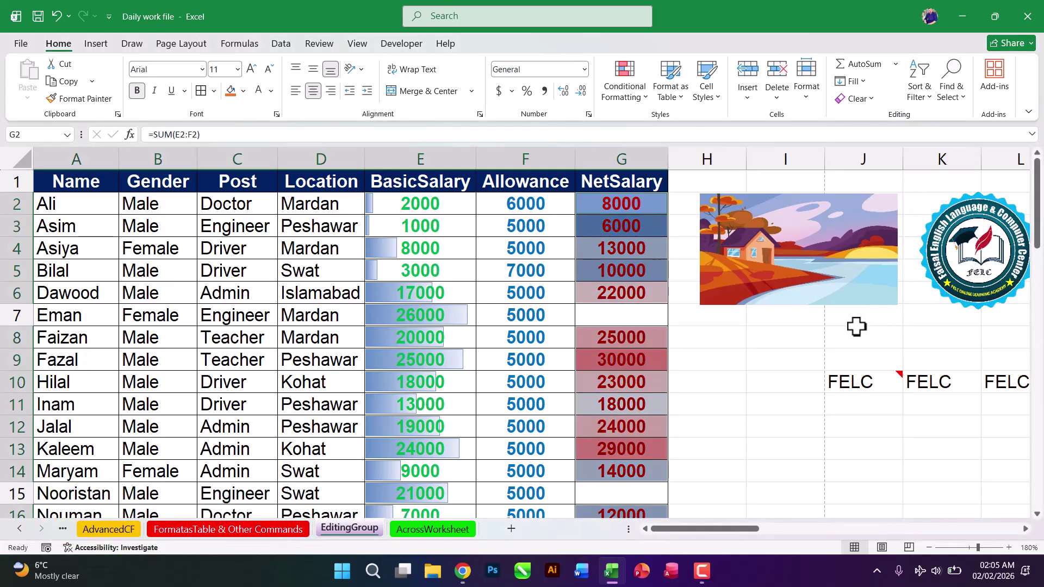
left_click_drag(863, 316, 863, 337)
left_click(768, 403)
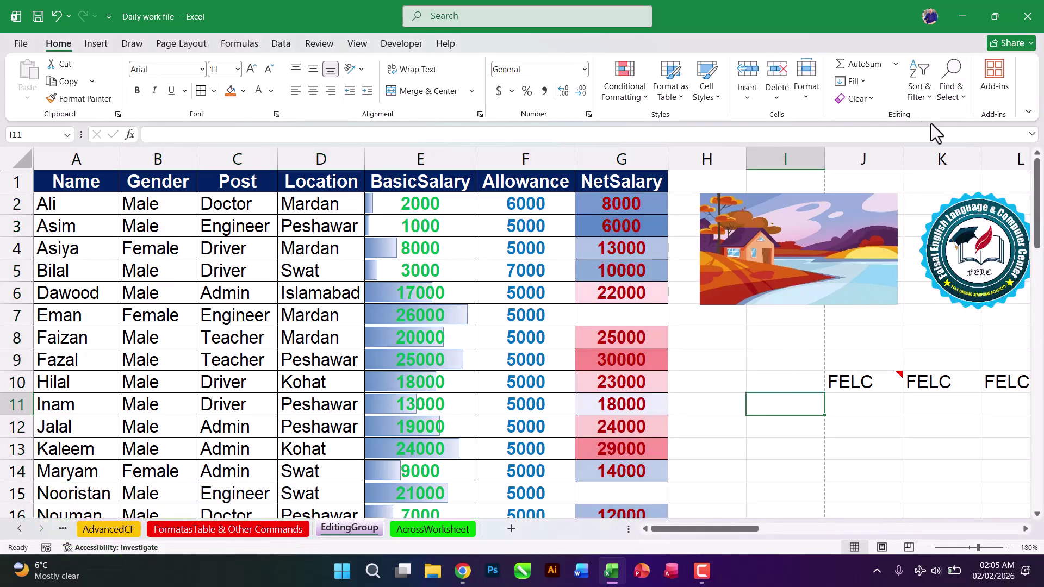
- Select the cells with comments on the sheet, starting from cell I11, and return to empty cell I10
left_click(952, 81)
left_click(962, 218)
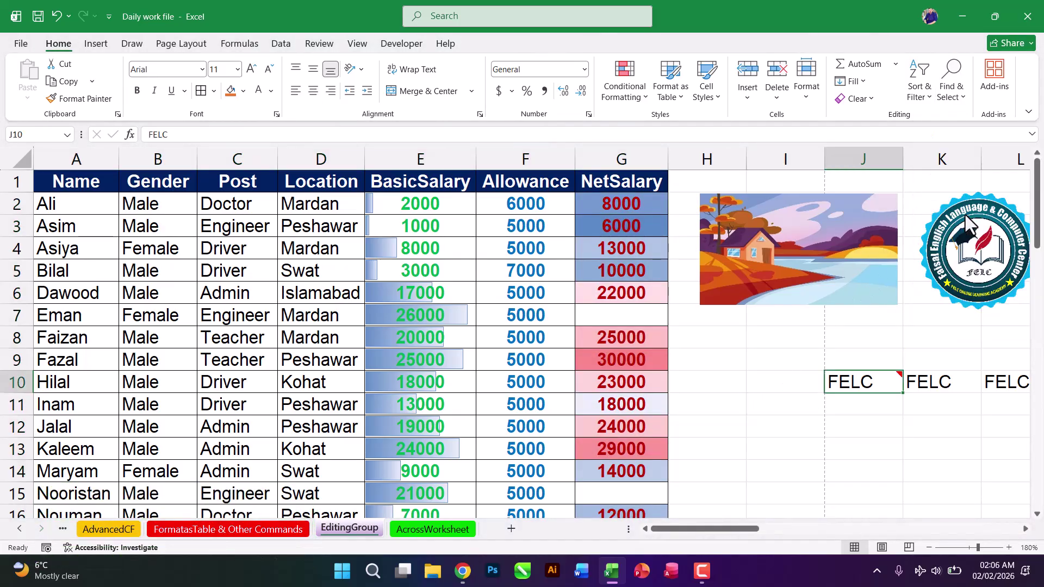
left_click(785, 380)
- Run the Conditional Formatting selection and the Constants selection from cell I10, and clear the result on cell I13
left_click(951, 90)
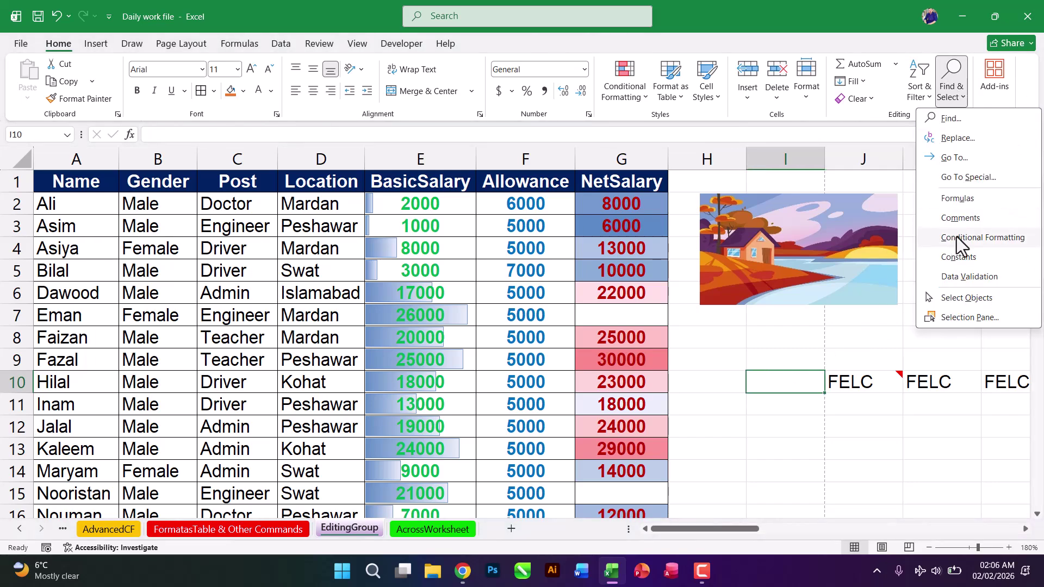
left_click(957, 239)
left_click(948, 92)
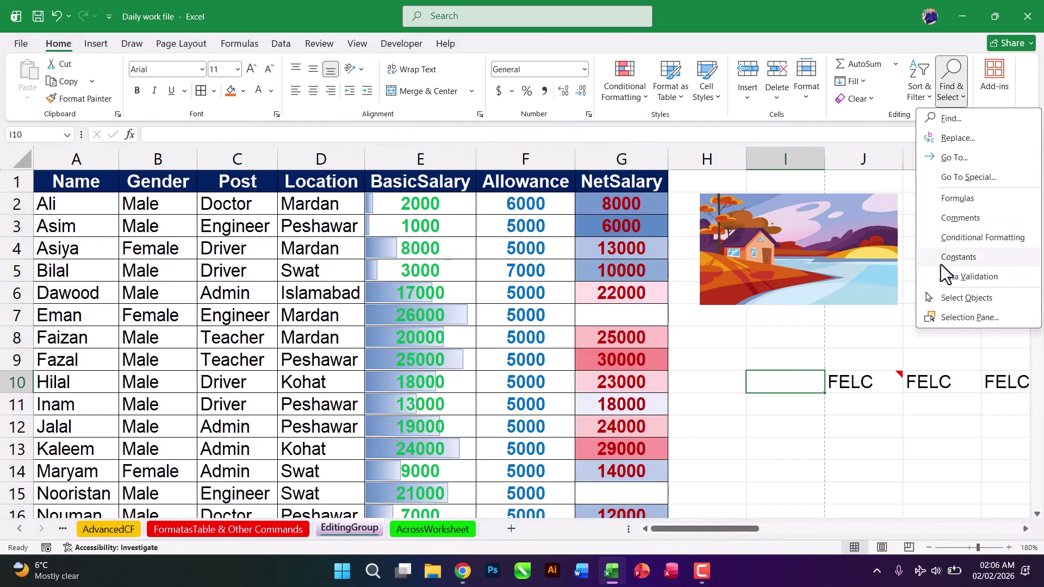
left_click(949, 259)
left_click(799, 443)
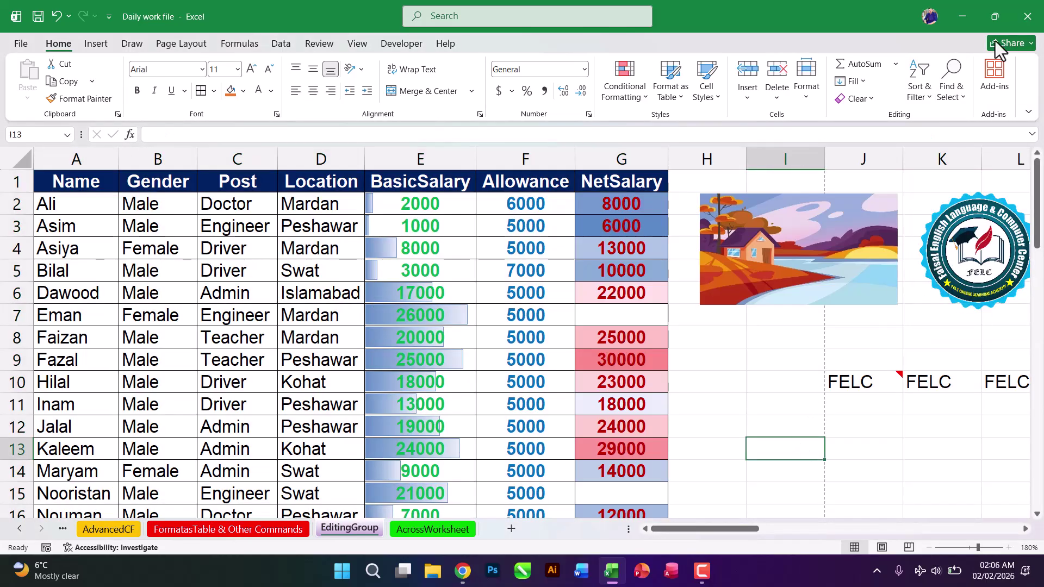
- Select all cells with data validation from cell I13, and clear the selection on cell I9
left_click(952, 81)
left_click(966, 277)
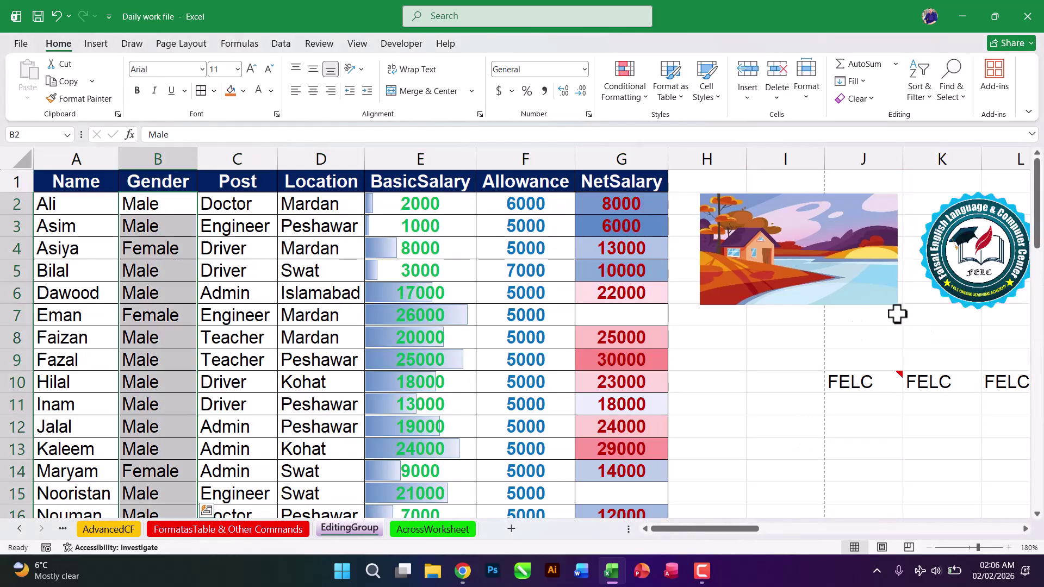
left_click(789, 362)
left_click(946, 97)
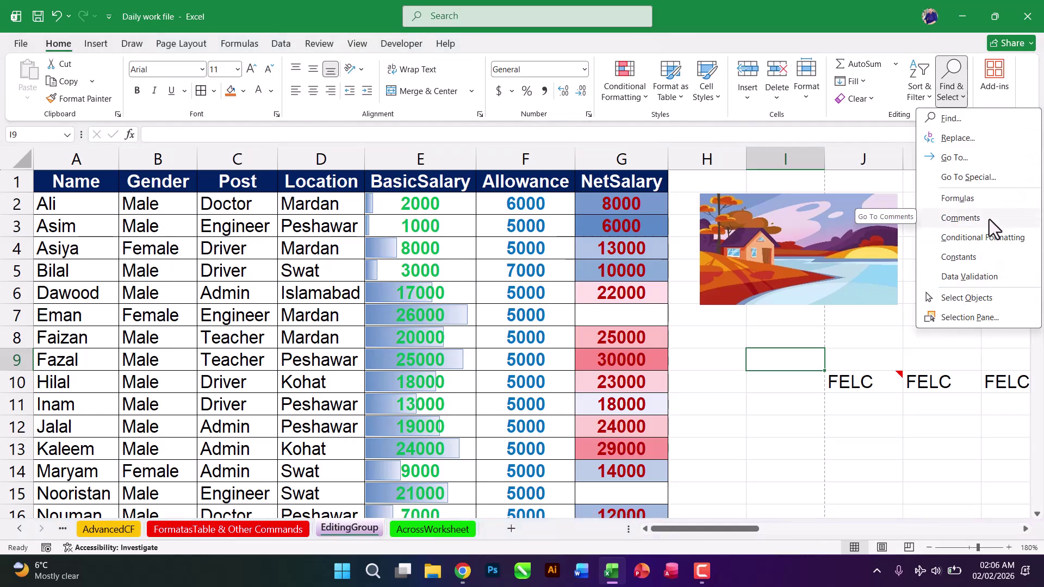
left_click(793, 402)
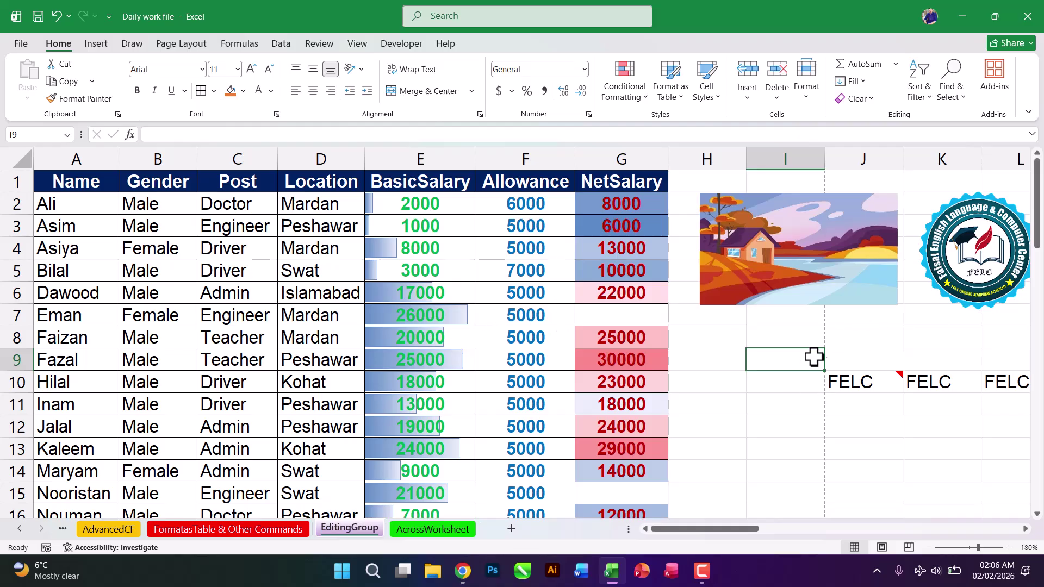
- Turn on Select Objects mode, select the landscape picture, and try to select empty cells below it
left_click(780, 401)
left_click(950, 90)
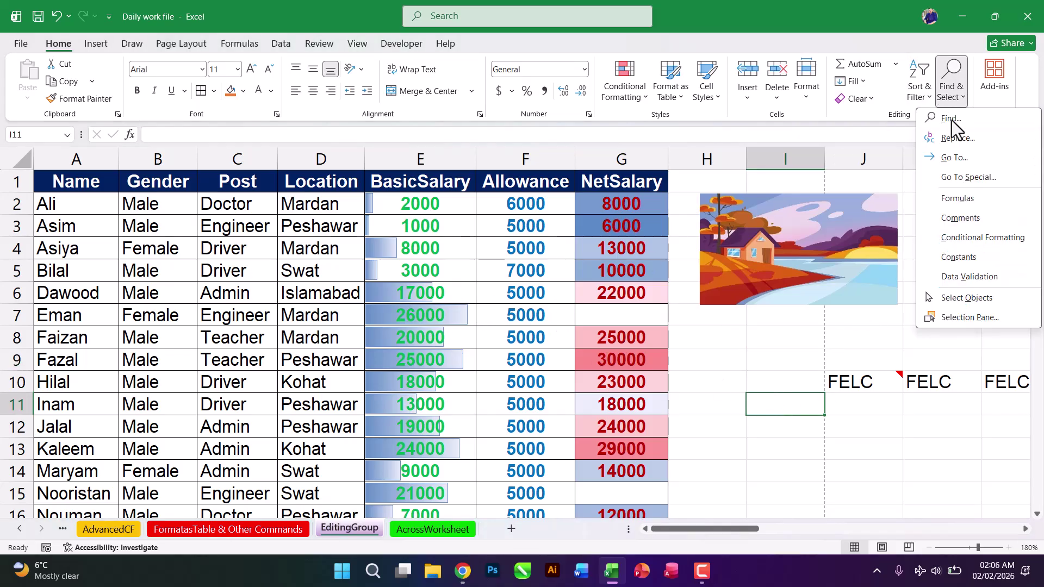
left_click(957, 297)
left_click_drag(511, 320, 272, 427)
left_click(814, 272)
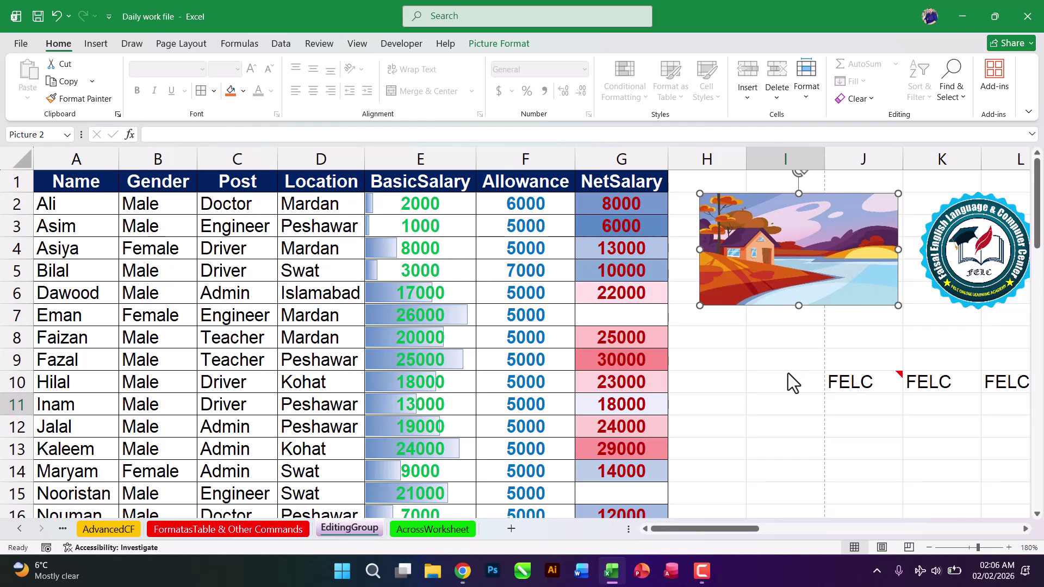
left_click_drag(793, 372, 945, 405)
mouse_move(880, 371)
left_mouse_down()
mouse_move(895, 397)
mouse_move(921, 403)
left_mouse_up()
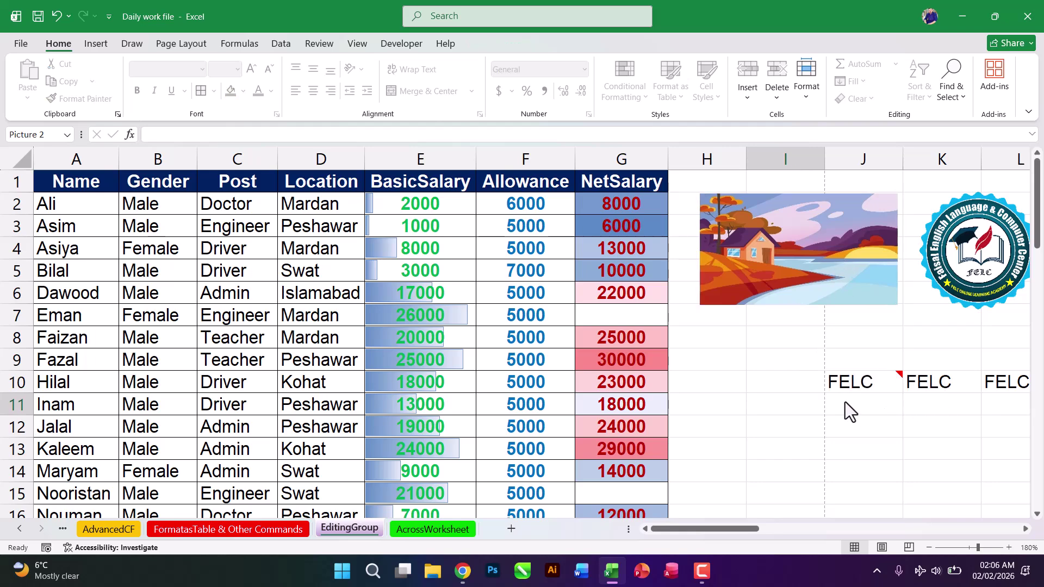
- Try to select a range of table cells in Select Objects mode, and turn the mode off
left_click(956, 87)
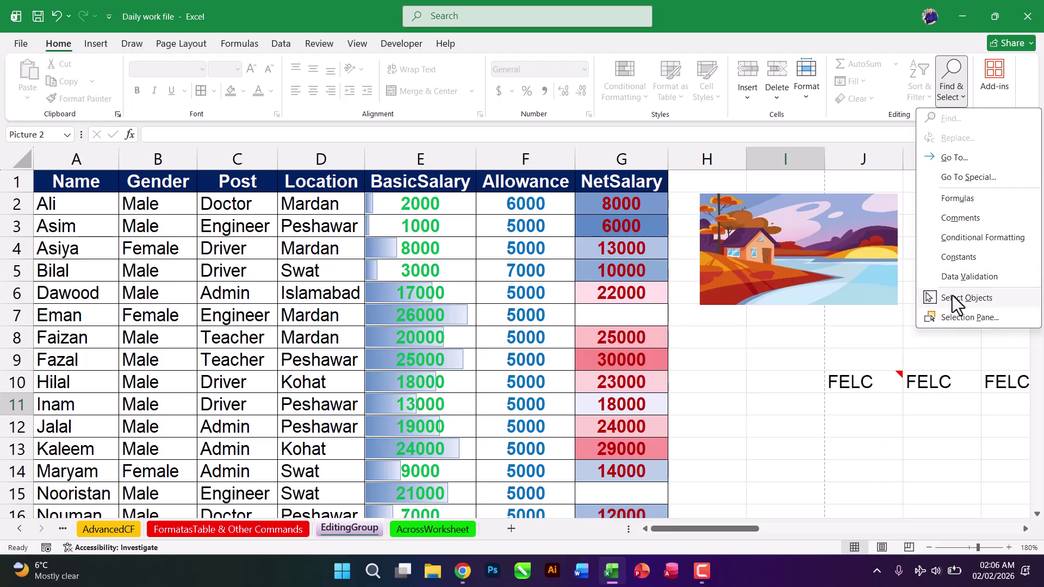
key("Escape")
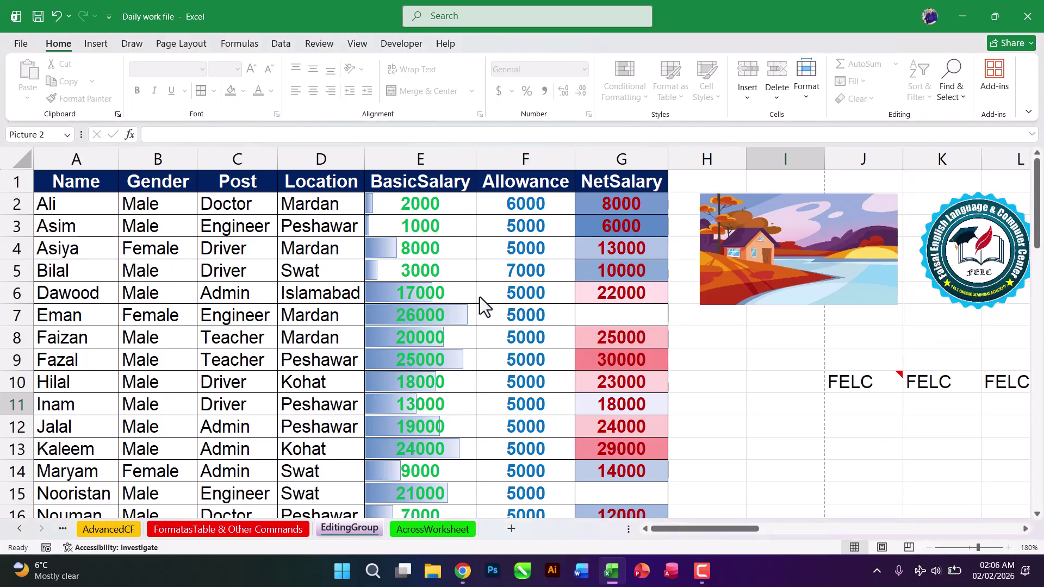
left_click_drag(201, 216, 618, 361)
left_click(951, 93)
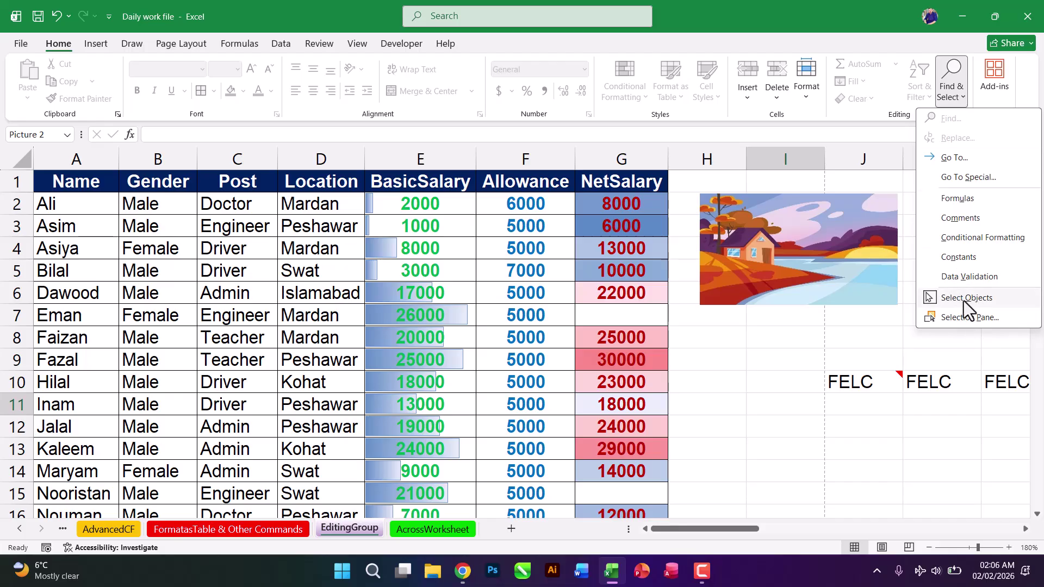
left_click(963, 297)
- Open the Selection pane with both pictures and the FELC cells in view
left_click(951, 81)
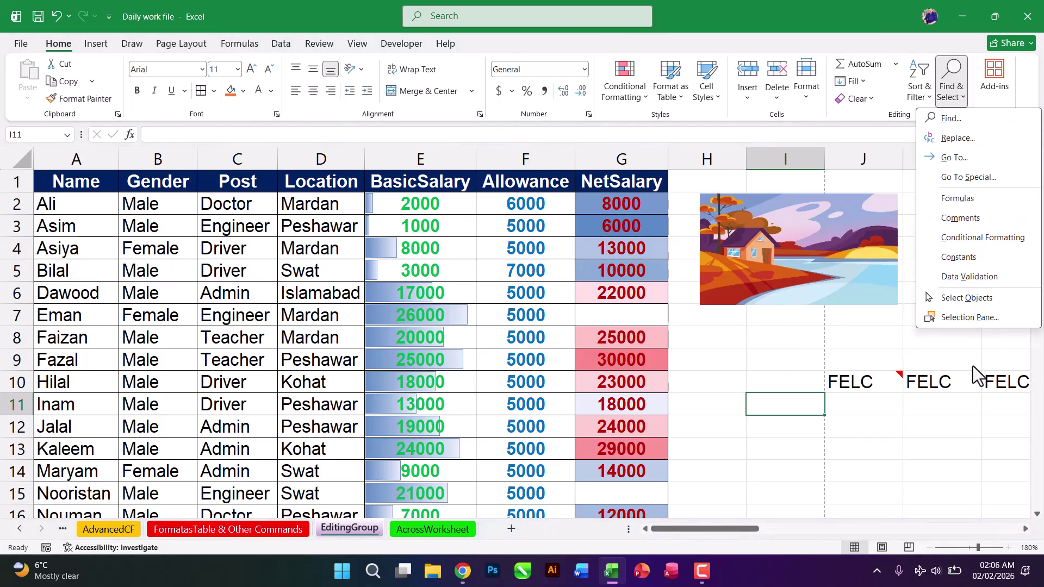
left_click(960, 318)
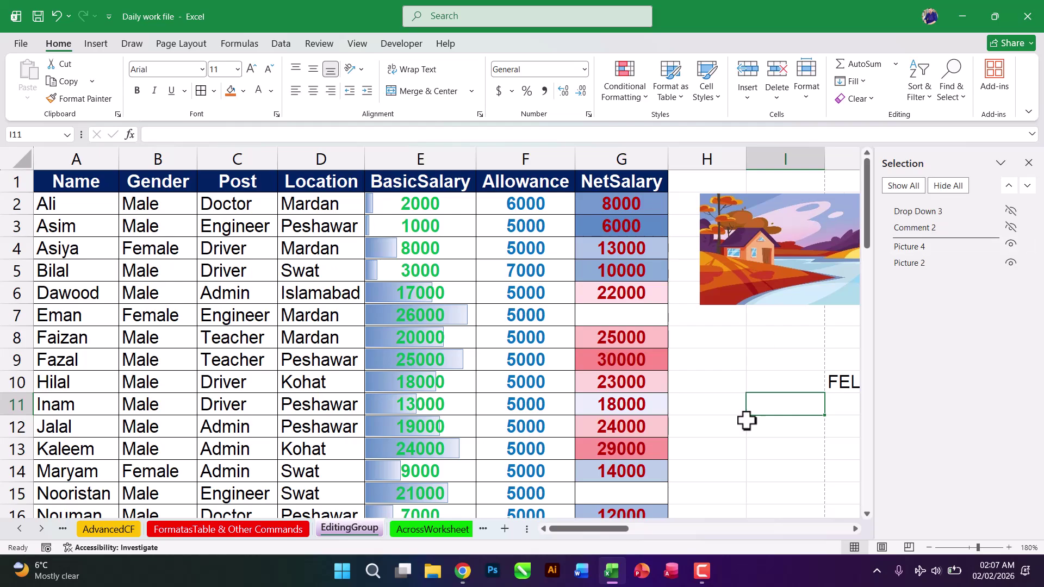
left_click(855, 528)
left_click(854, 529)
left_click(854, 528)
left_click(855, 529)
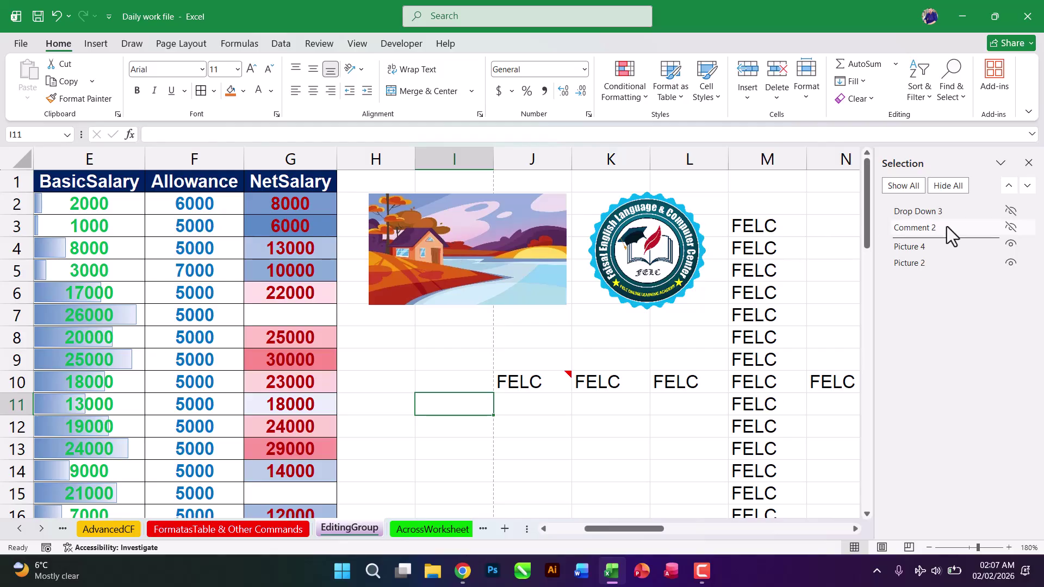
- Toggle the visibility of Drop Down 3, Comment 2, Picture 4 and Picture 2 individually, returning each to its initial state
left_click(1012, 212)
left_click(1011, 227)
left_click(1011, 228)
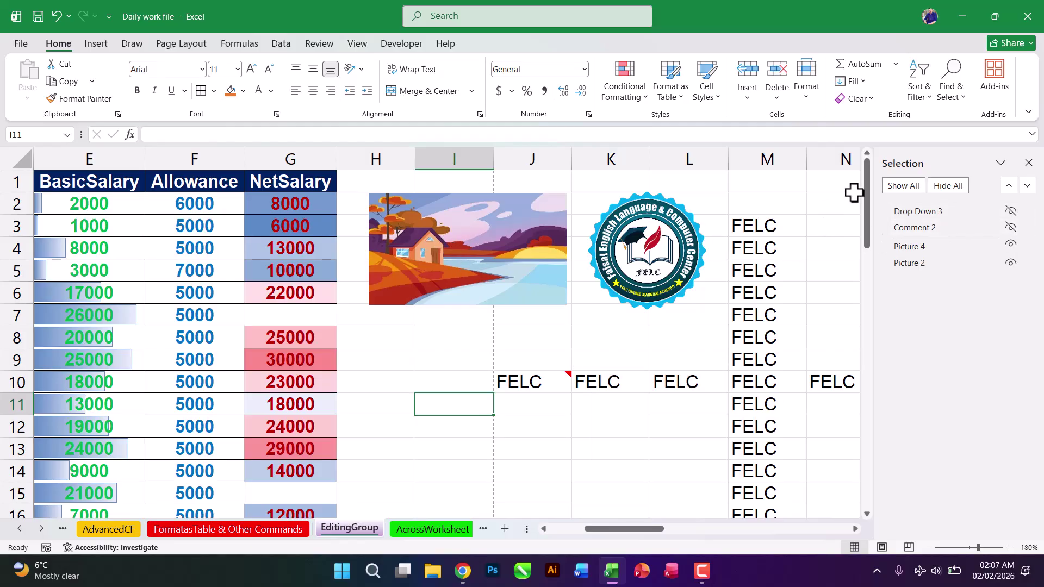
left_click(1010, 245)
left_click(1010, 245)
left_click(1011, 263)
left_click(1011, 263)
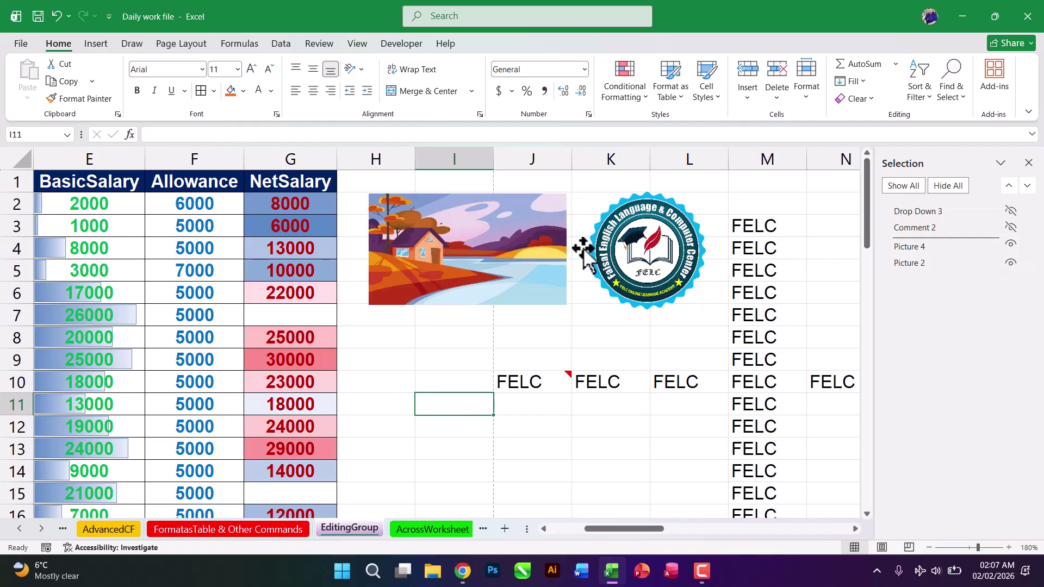
- Hide all objects on the sheet, and show all of them again
left_click(939, 189)
left_click(915, 189)
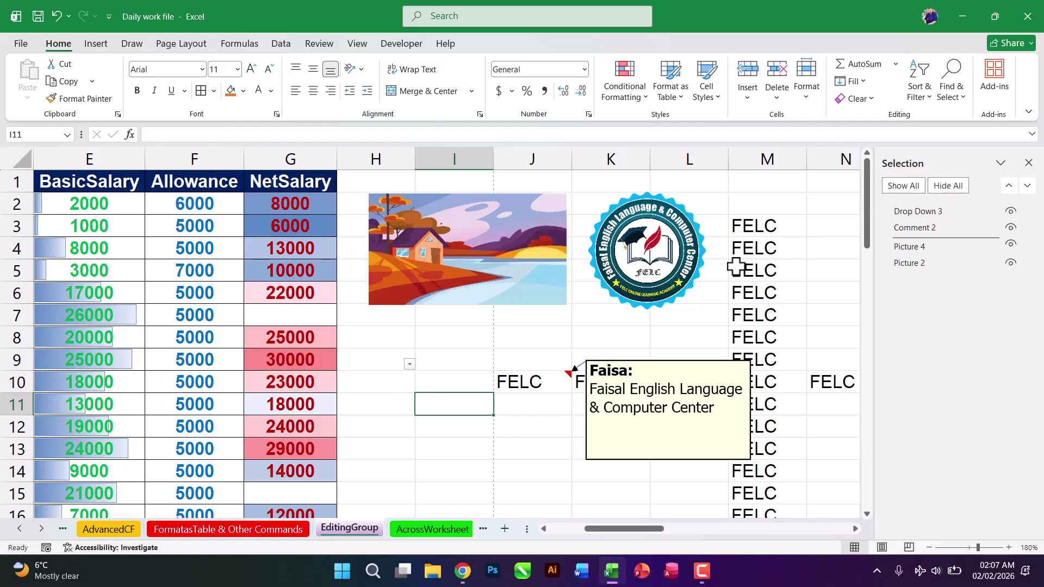
- Move the round logo, Picture 4, over the landscape picture and send it backward behind that picture
left_click(680, 307)
left_click_drag(674, 268, 571, 268)
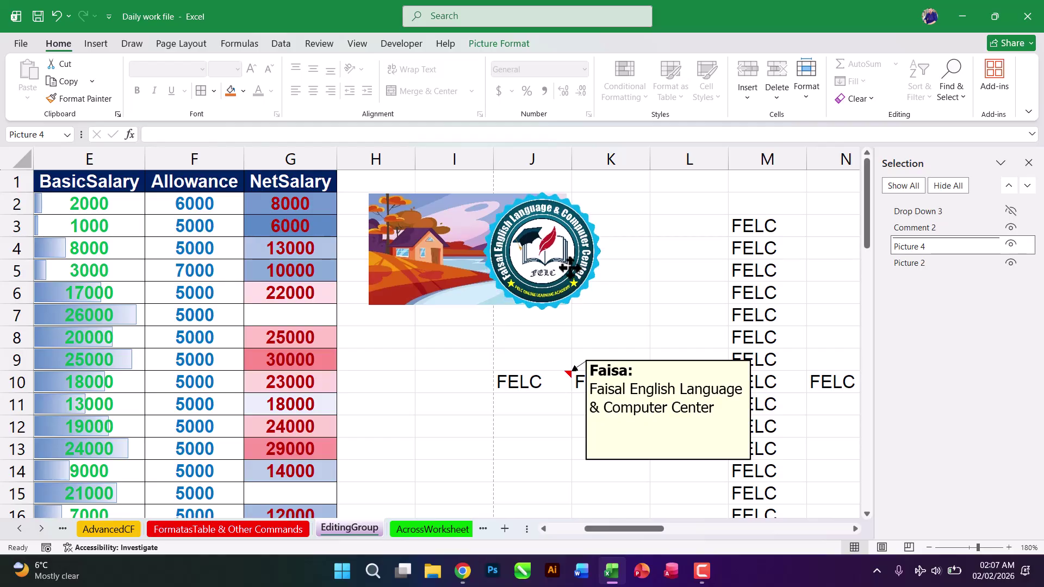
left_click(1026, 186)
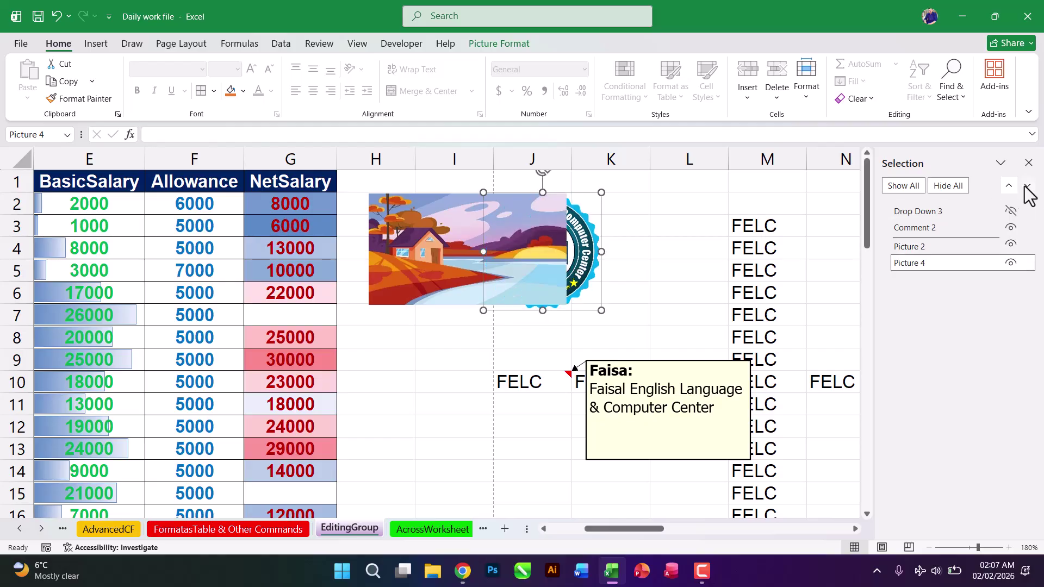
- Bring the logo forward again, move it back beside the landscape picture, and close the Selection pane
left_click(1009, 187)
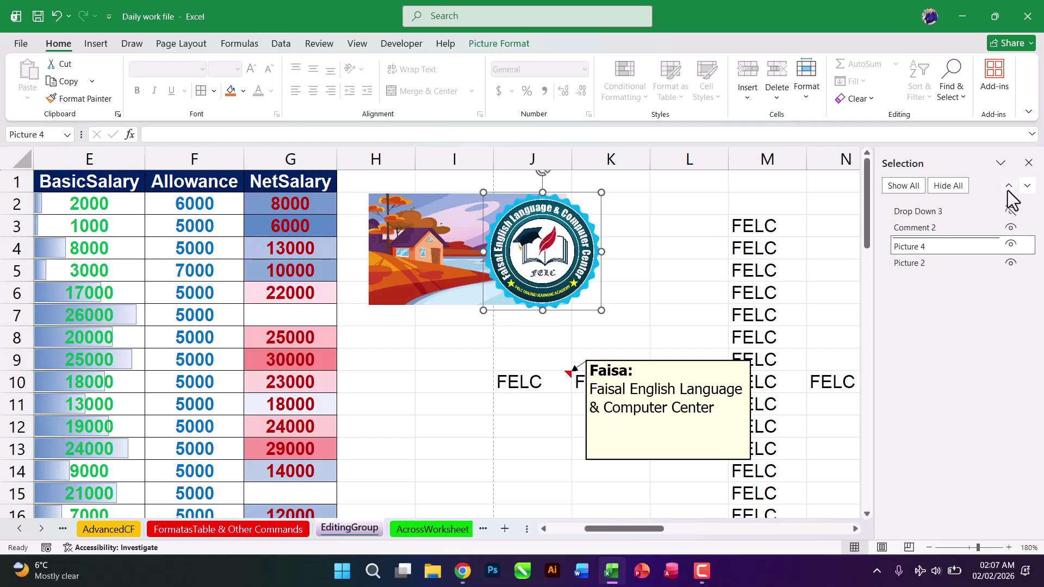
left_click_drag(538, 271, 639, 269)
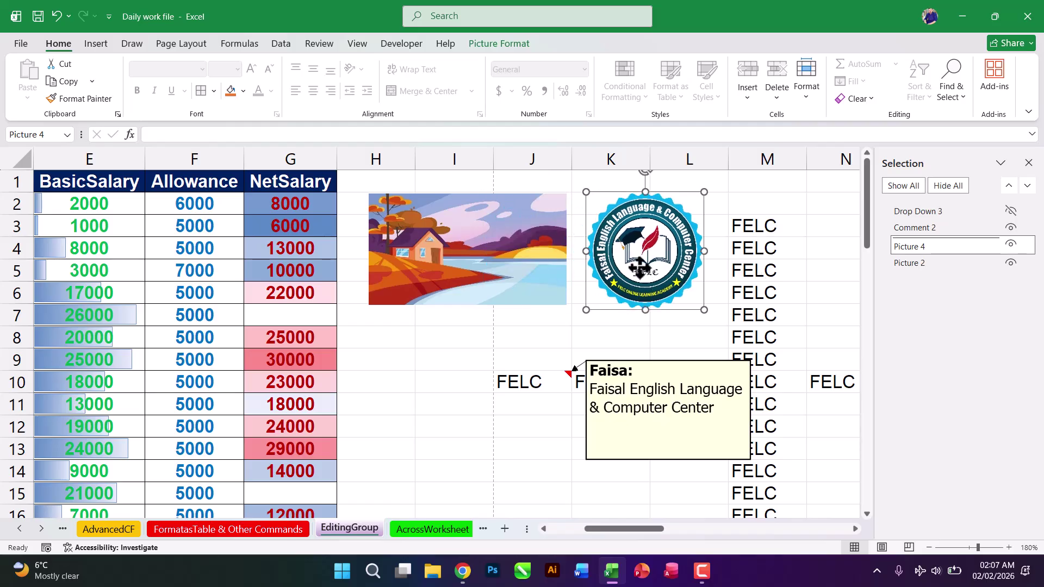
left_click(1029, 164)
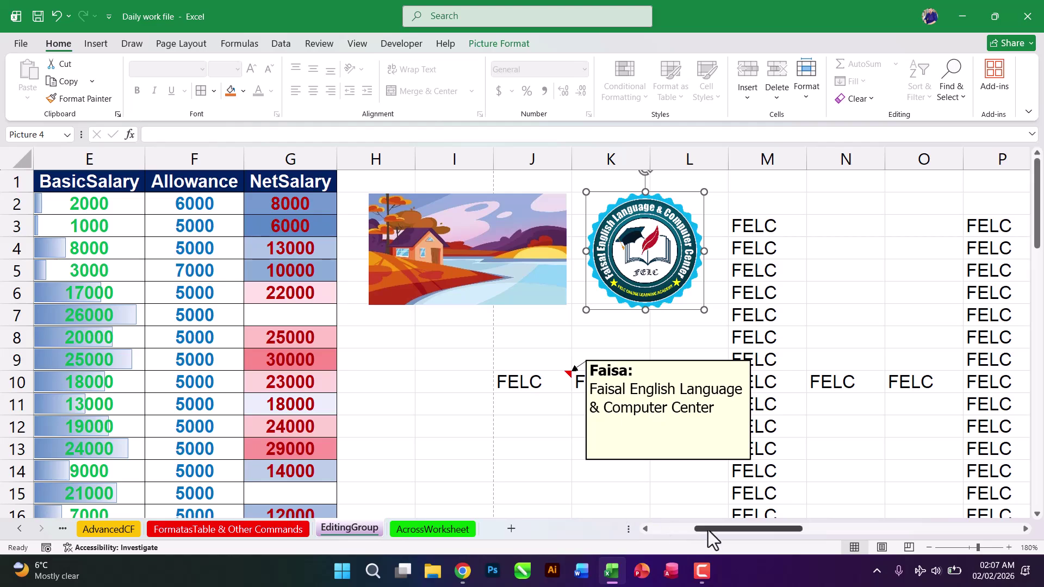
mouse_move(714, 526)
left_mouse_down()
mouse_move(664, 529)
mouse_move(721, 524)
left_mouse_up()
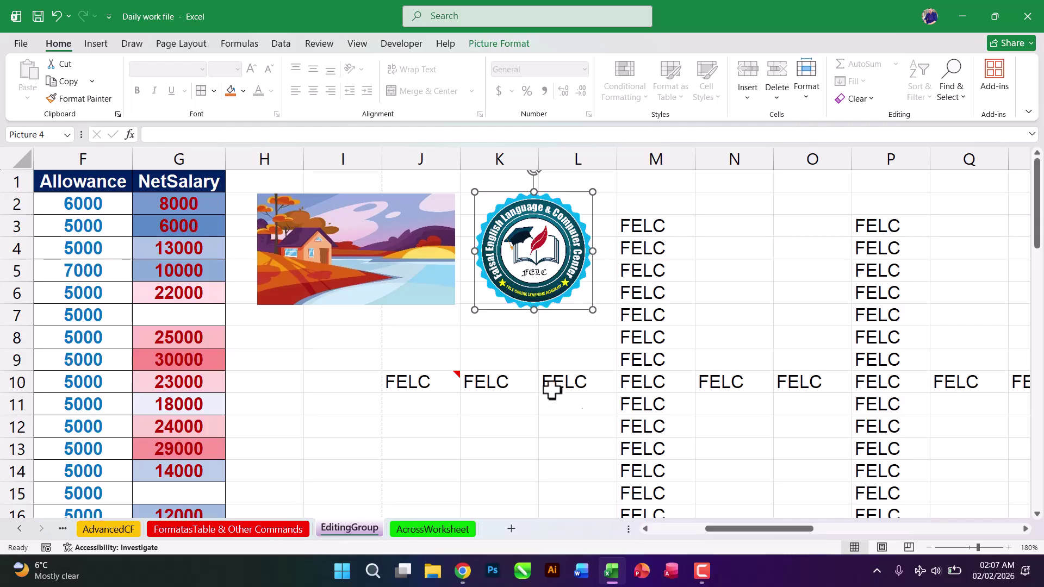
left_click(701, 570)
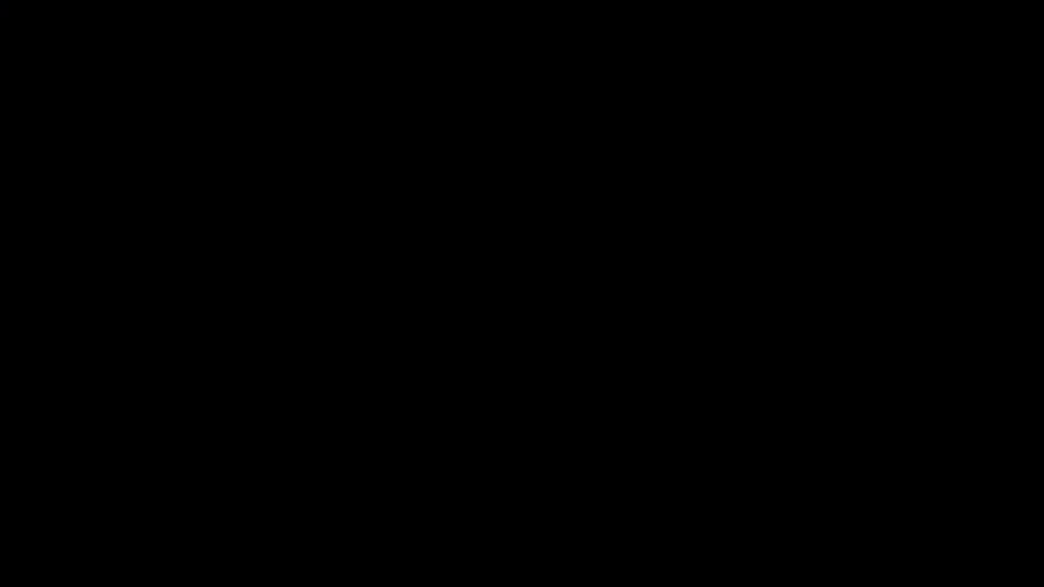